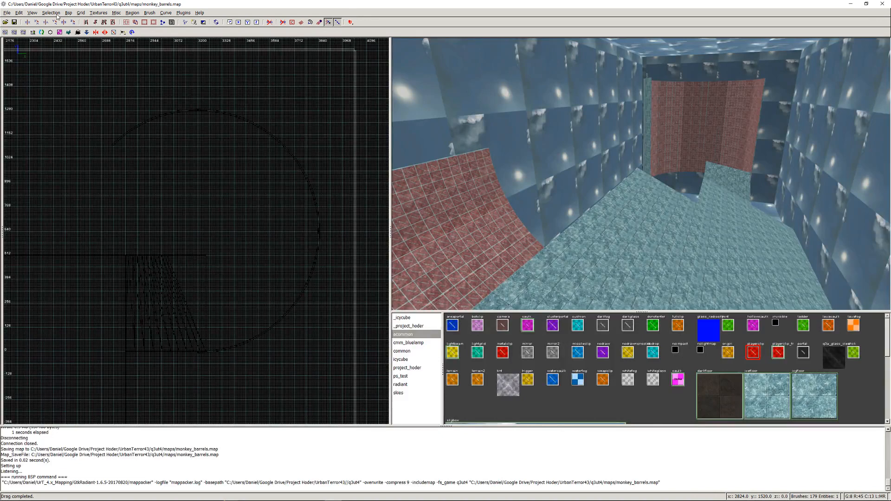
- Change the detail brush color to #E2E2E2 and fine-tune it to a slightly darker light grey
{"action": "left_click", "coordinate": [117, 13]}
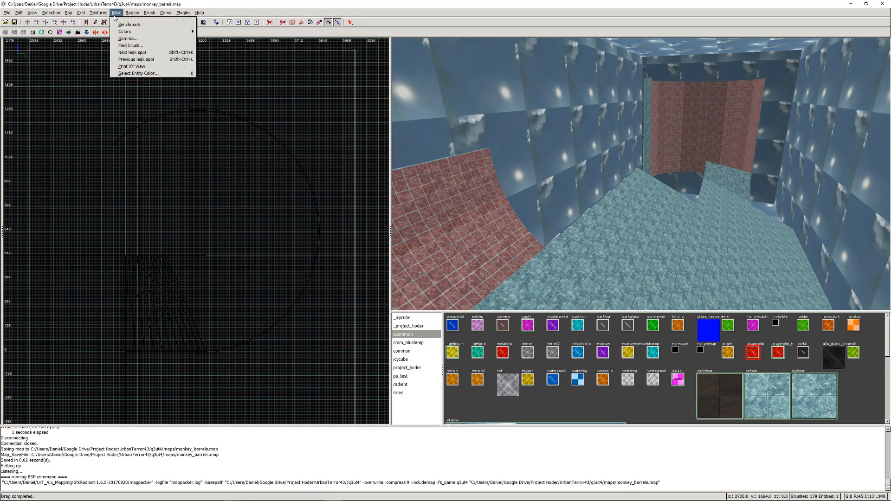
{"action": "mouse_move", "coordinate": [153, 32]}
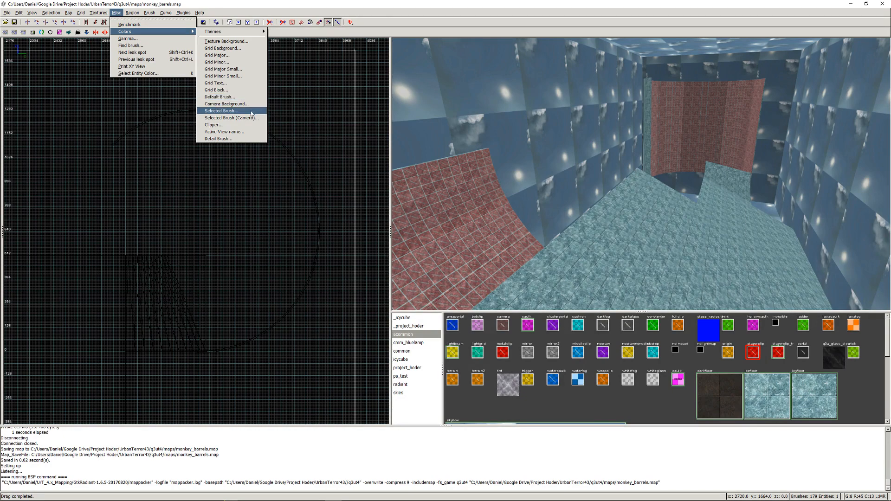
{"action": "left_click", "coordinate": [246, 138]}
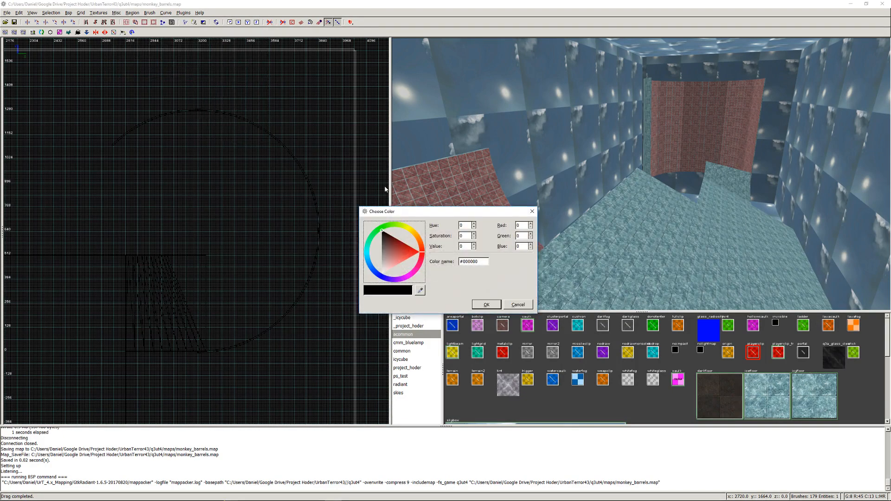
{"action": "left_click", "coordinate": [382, 272]}
{"action": "left_click_drag", "start_coordinate": [381, 271], "coordinate": [372, 268]}
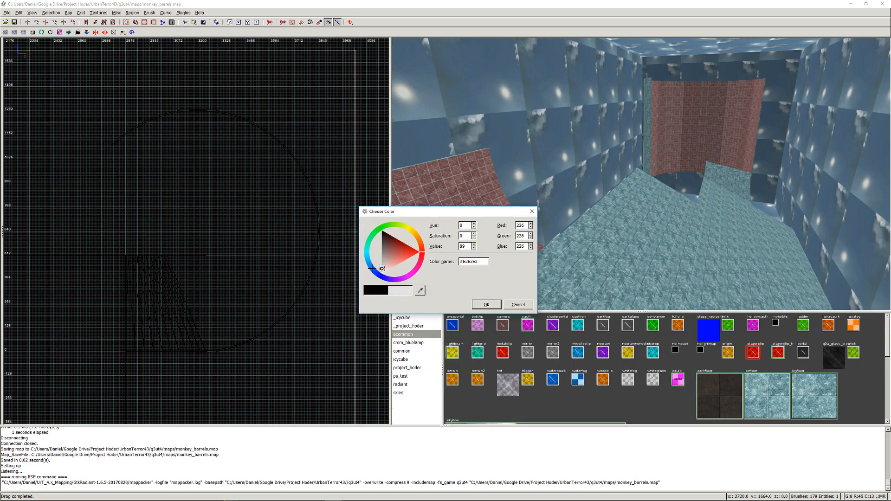
{"action": "left_click", "coordinate": [486, 305]}
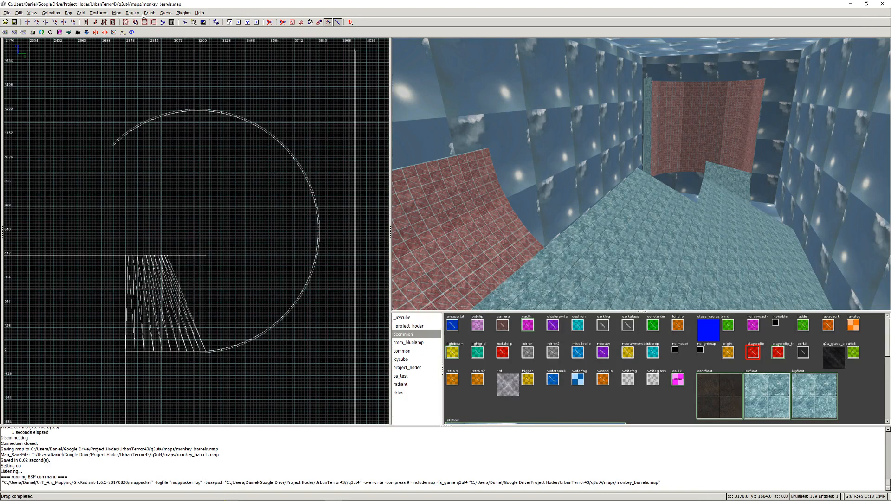
{"action": "left_click", "coordinate": [116, 14]}
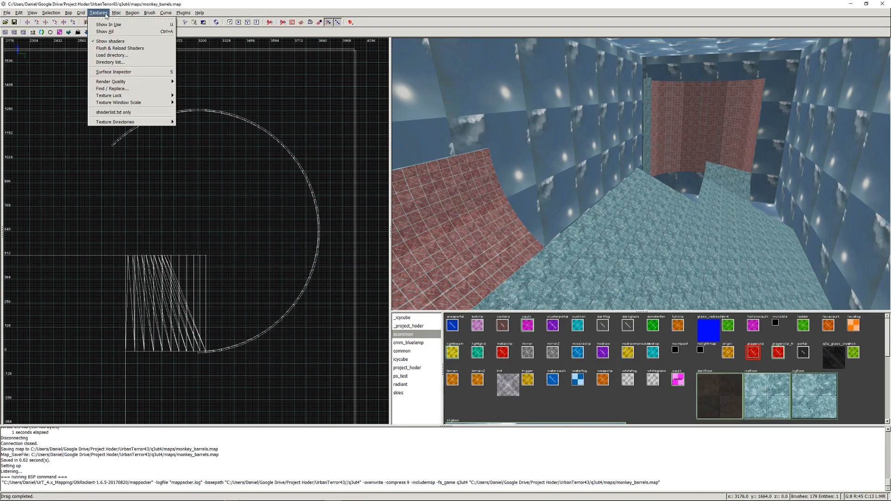
{"action": "mouse_move", "coordinate": [152, 31]}
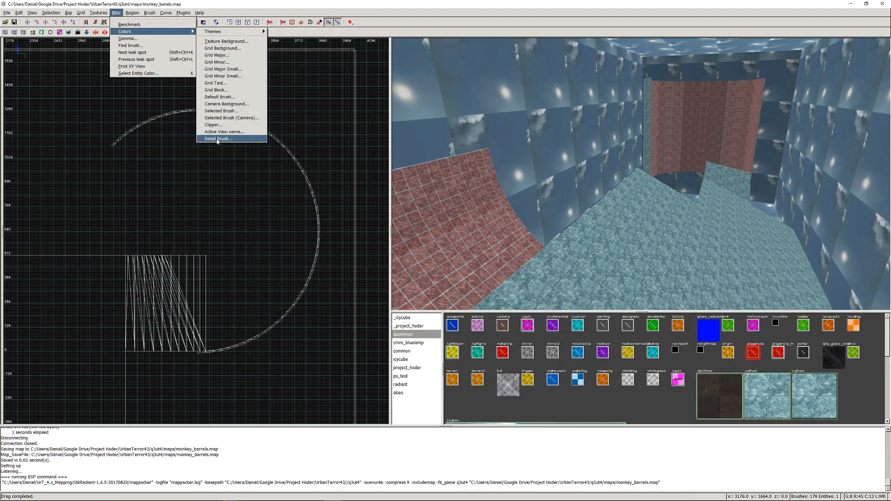
{"action": "left_click", "coordinate": [218, 138]}
{"action": "left_click_drag", "start_coordinate": [382, 270], "coordinate": [381, 260]}
{"action": "left_click", "coordinate": [487, 306]}
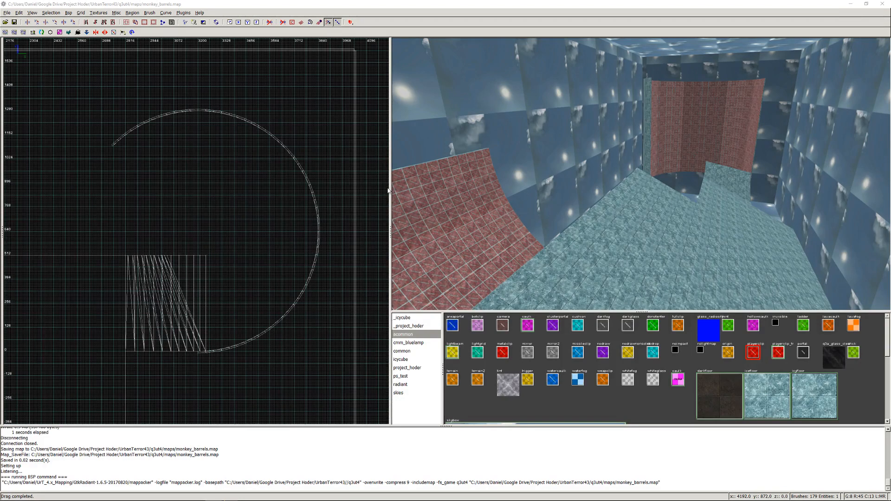
{"action": "left_click", "coordinate": [850, 5]}
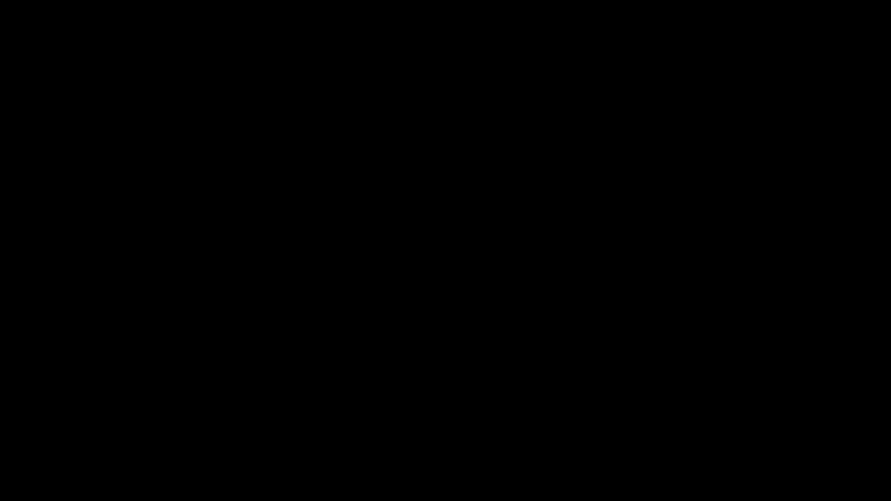
{"action": "key", "text": "Escape"}
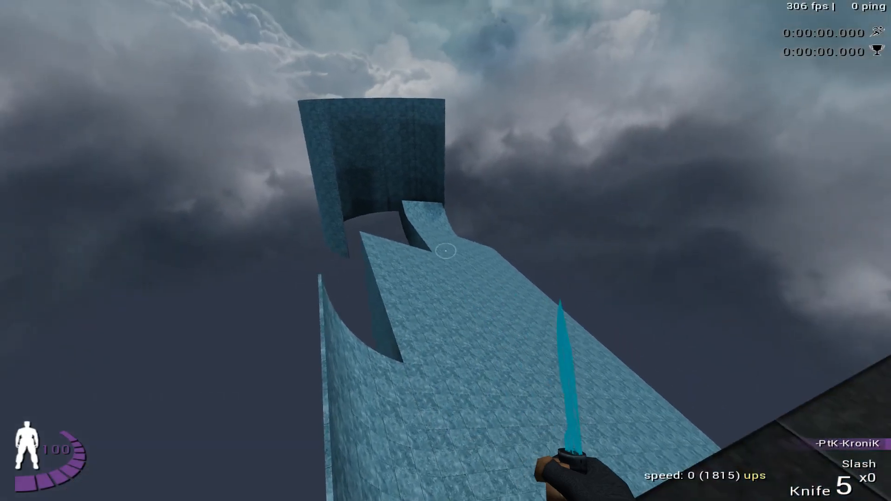
{"action": "left_click", "coordinate": [445, 250]}
{"action": "key", "text": "s"}
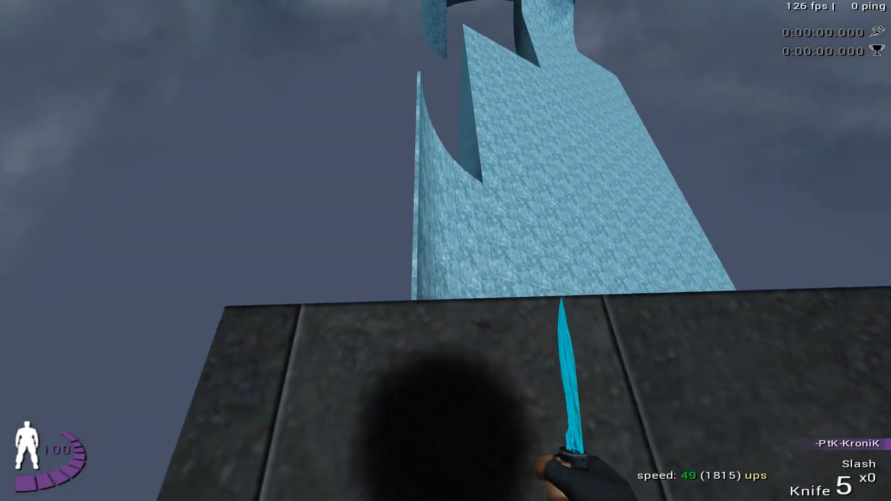
{"action": "key", "text": "w"}
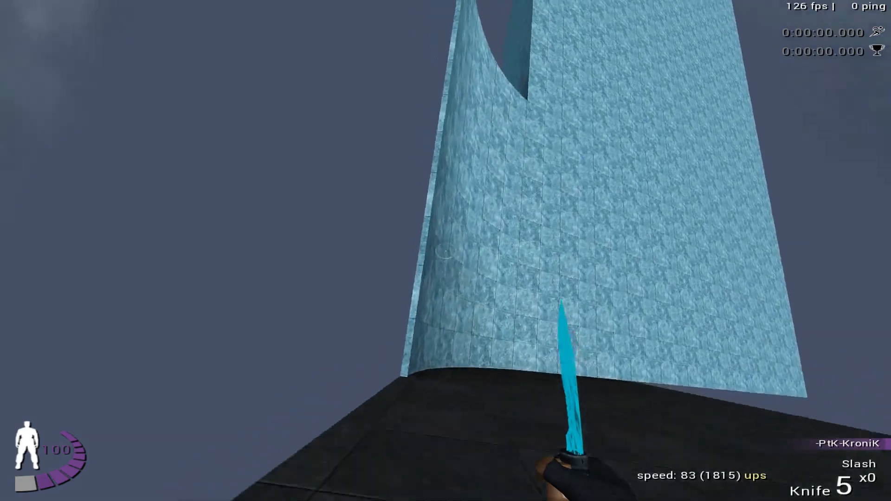
{"action": "key", "text": "w"}
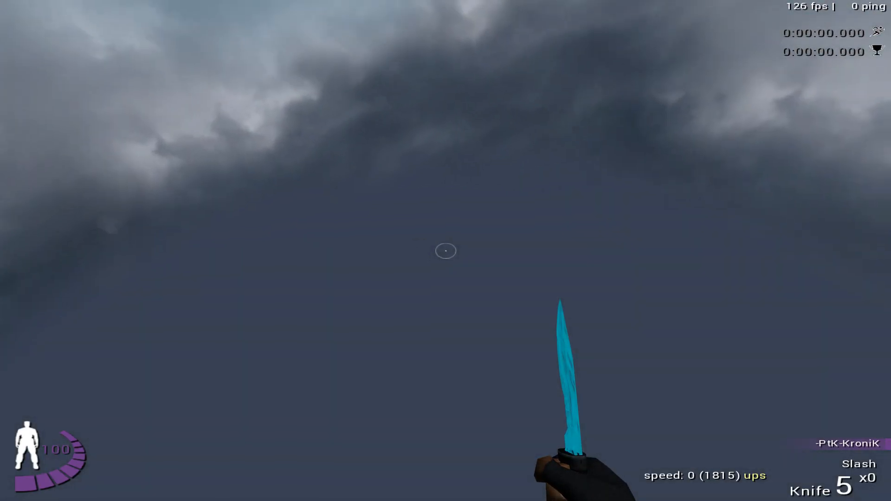
{"action": "key", "text": "Escape"}
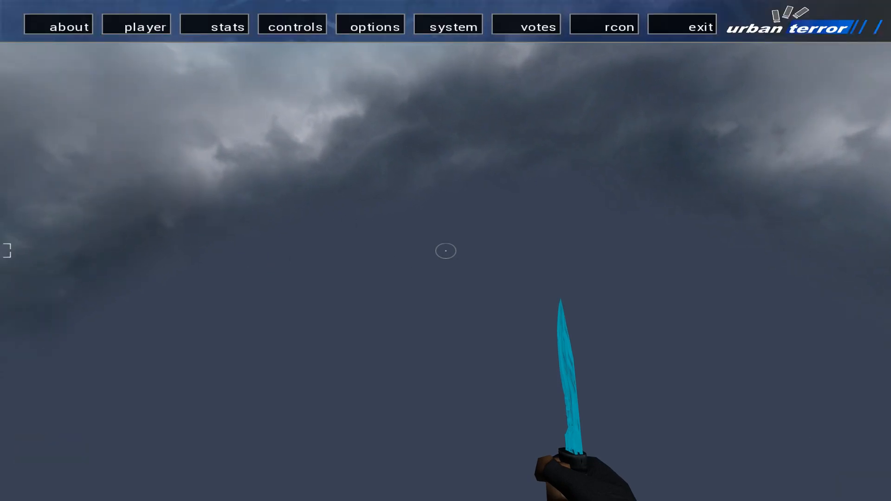
{"action": "key", "text": "grave"}
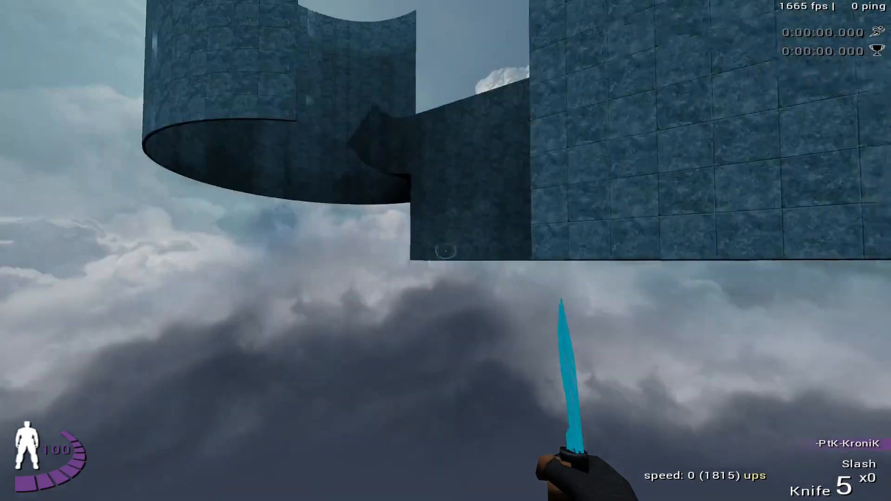
{"action": "key", "text": "m"}
{"action": "key", "text": "1"}
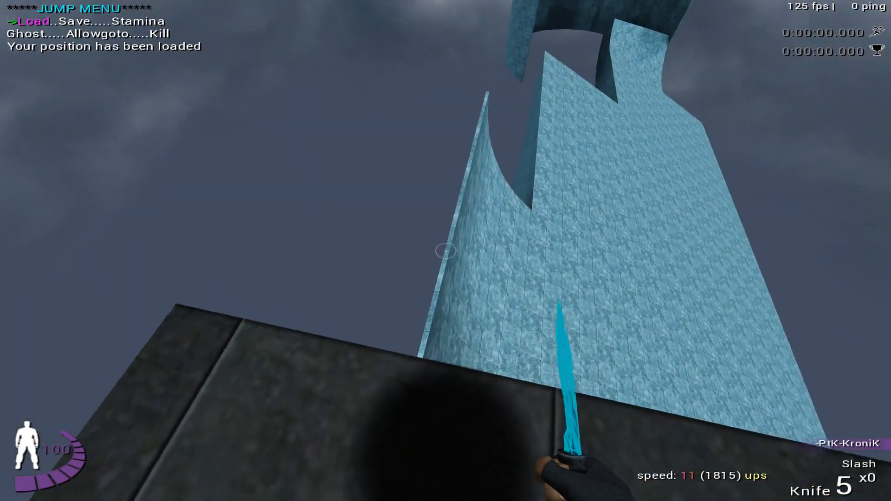
{"action": "key", "text": "w"}
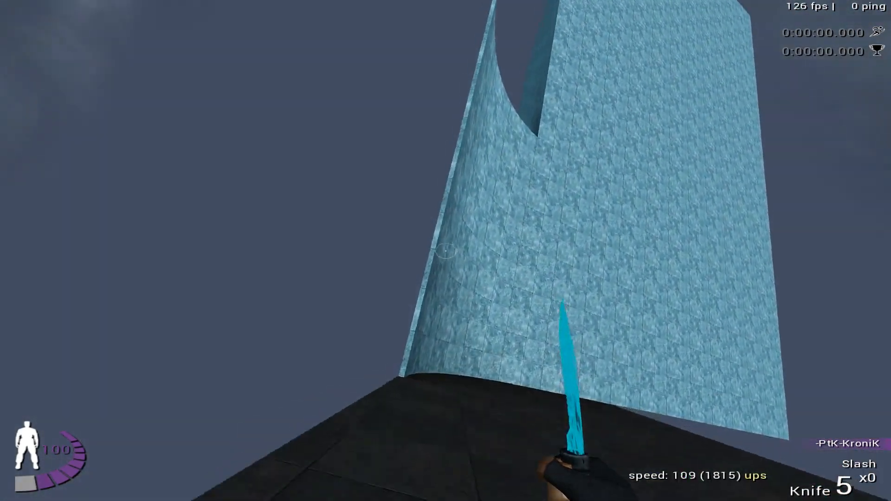
{"action": "key", "text": "space"}
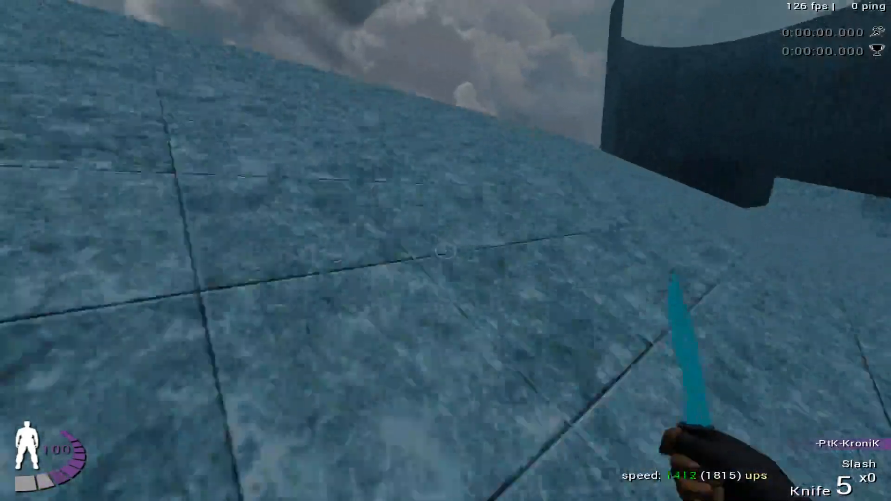
{"action": "key", "text": "space"}
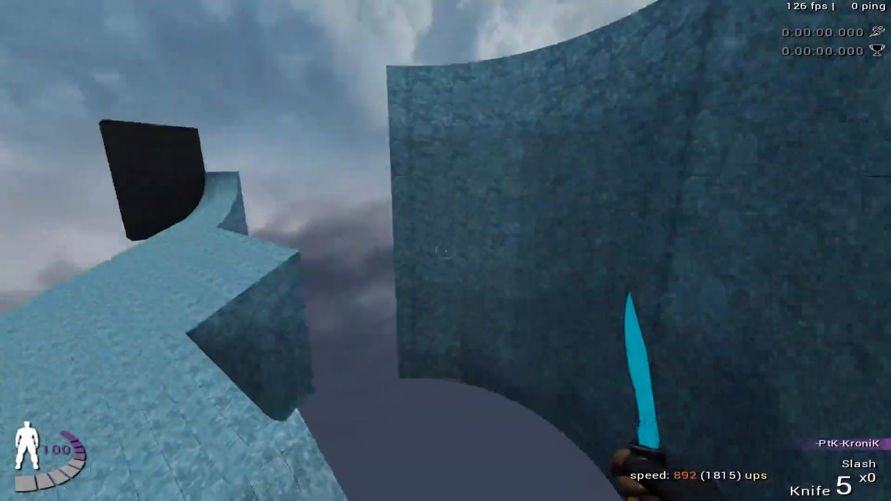
{"action": "key", "text": "space"}
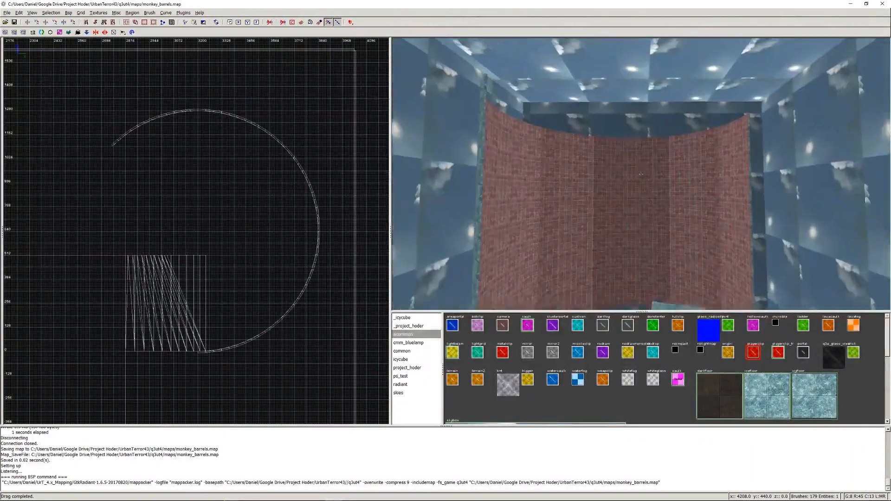
- Select all the red clip brushes covering the inside of the tall curved wall and hide them
{"action": "key", "text": "Up"}
{"action": "key", "text": "Up"}
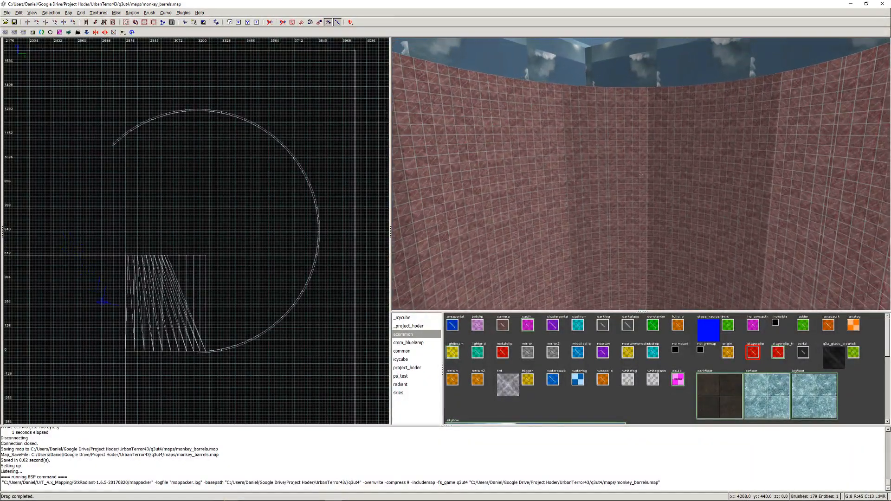
{"action": "right_click", "coordinate": [604, 173]}
{"action": "mouse_move", "coordinate": [588, 173]}
{"action": "left_mouse_down", "text": "shift"}
{"action": "mouse_move", "coordinate": [703, 163]}
{"action": "mouse_move", "coordinate": [804, 174]}
{"action": "left_mouse_up", "text": "shift"}
{"action": "right_click", "coordinate": [804, 175]}
{"action": "right_click", "coordinate": [532, 164]}
{"action": "mouse_move", "coordinate": [533, 167]}
{"action": "left_mouse_down", "text": "shift"}
{"action": "mouse_move", "coordinate": [680, 159]}
{"action": "mouse_move", "coordinate": [814, 203]}
{"action": "left_mouse_up", "text": "shift"}
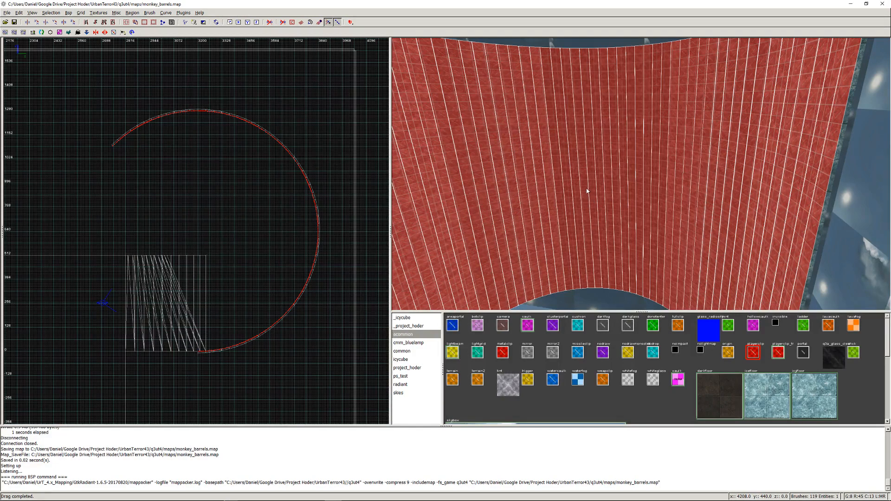
{"action": "key", "text": "h"}
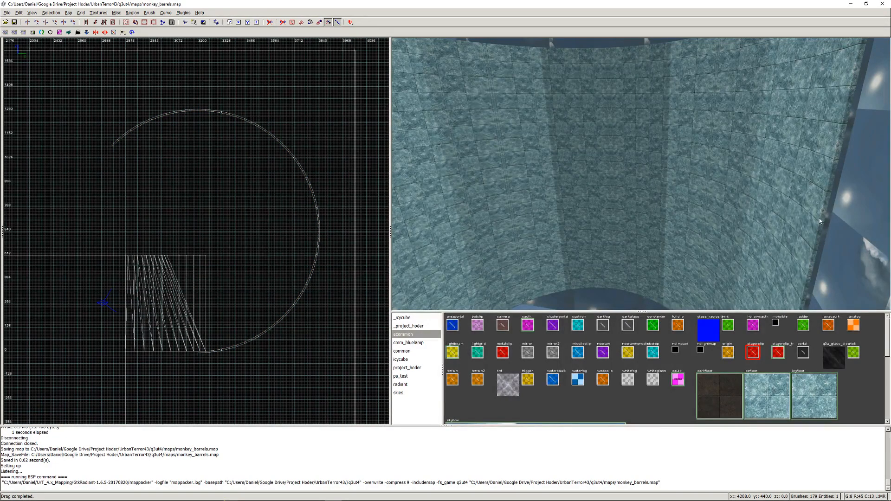
- Select all the ice-textured brushes that make up the tall curved wall
{"action": "mouse_move", "coordinate": [816, 218]}
{"action": "left_mouse_down", "text": "shift"}
{"action": "mouse_move", "coordinate": [742, 194]}
{"action": "mouse_move", "coordinate": [457, 159]}
{"action": "left_mouse_up", "text": "shift"}
{"action": "right_click", "coordinate": [457, 158]}
{"action": "right_click", "coordinate": [641, 174]}
{"action": "left_click_drag", "start_coordinate": [718, 195], "coordinate": [562, 209], "text": "shift"}
{"action": "key", "text": "alt+Tab"}
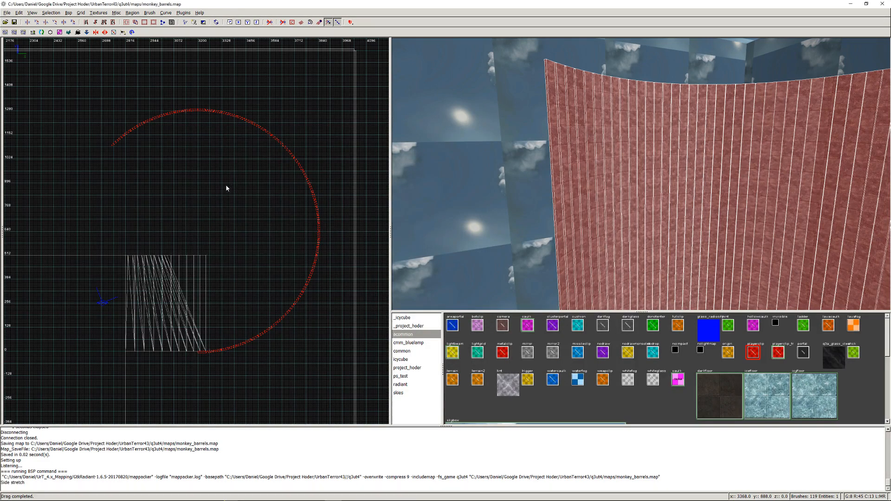
- In a side view of the grid, stretch the top of the selected curved wall brushes up 64 units to 1344
{"action": "key", "text": "ctrl+Tab"}
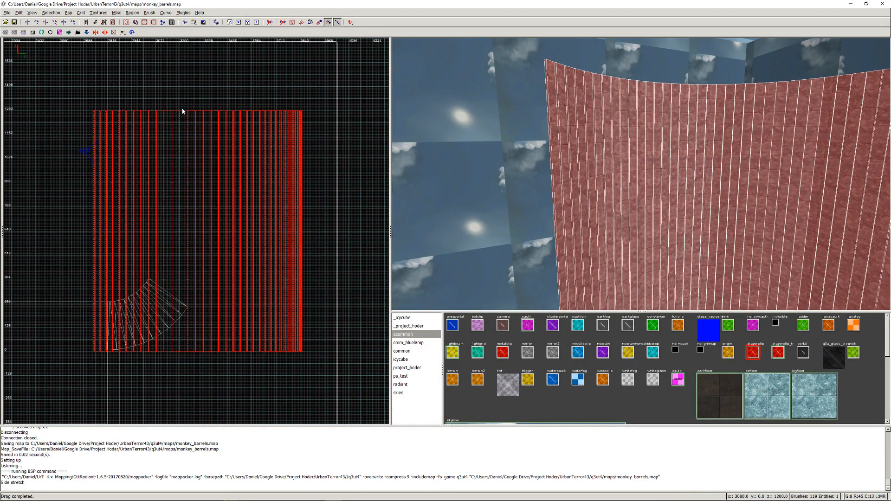
{"action": "scroll", "coordinate": [257, 100], "scroll_direction": "up", "scroll_amount": 1}
{"action": "scroll", "coordinate": [258, 102], "scroll_direction": "up", "scroll_amount": 1}
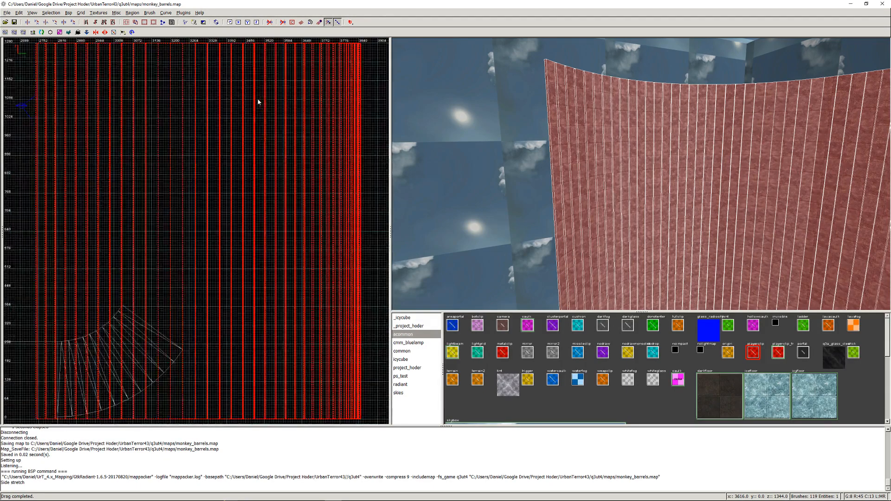
{"action": "scroll", "coordinate": [253, 97], "scroll_direction": "down", "scroll_amount": 1}
{"action": "right_click_drag", "start_coordinate": [248, 88], "coordinate": [250, 182]}
{"action": "scroll", "coordinate": [237, 151], "scroll_direction": "up", "scroll_amount": 1}
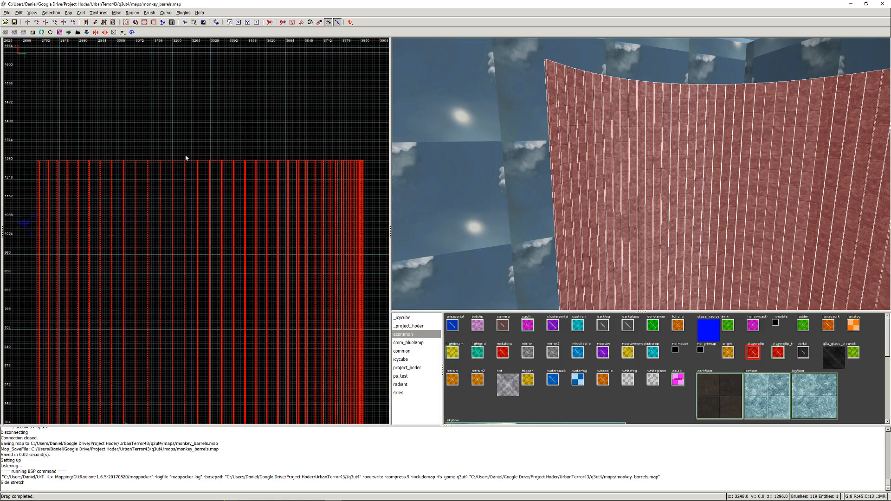
{"action": "left_click_drag", "start_coordinate": [183, 154], "coordinate": [185, 135]}
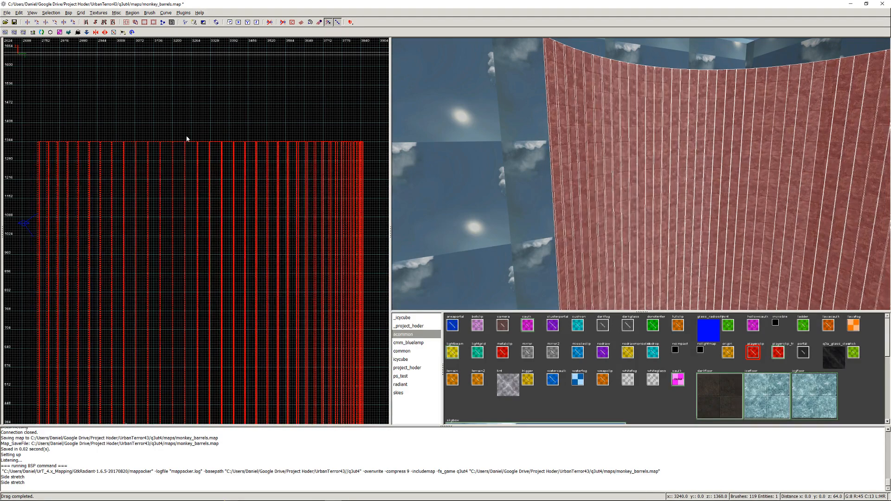
{"action": "left_click_drag", "start_coordinate": [187, 138], "coordinate": [238, 141]}
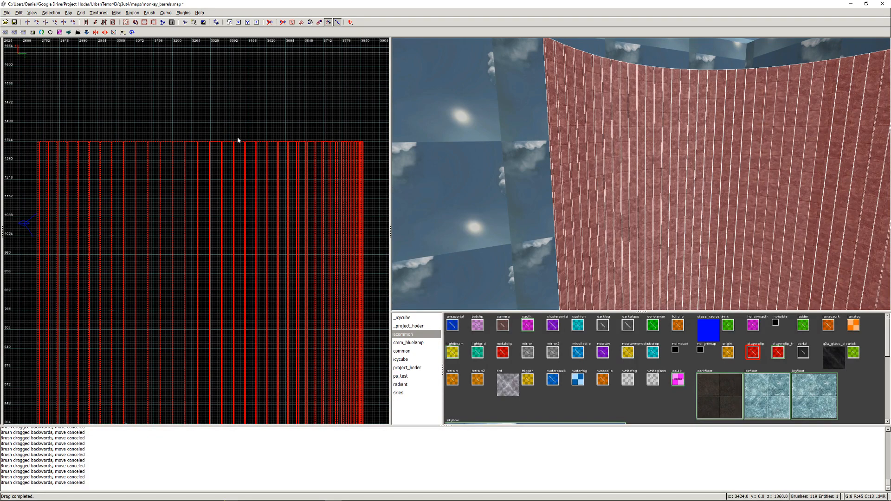
- Deselect the raised wall brushes and unhide the clip brushes in front of them
{"action": "right_click", "coordinate": [694, 93]}
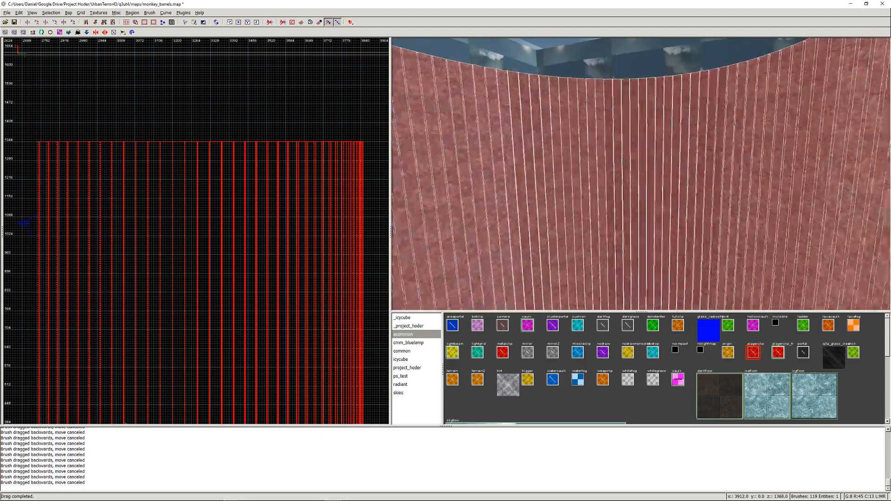
{"action": "right_click", "coordinate": [615, 189]}
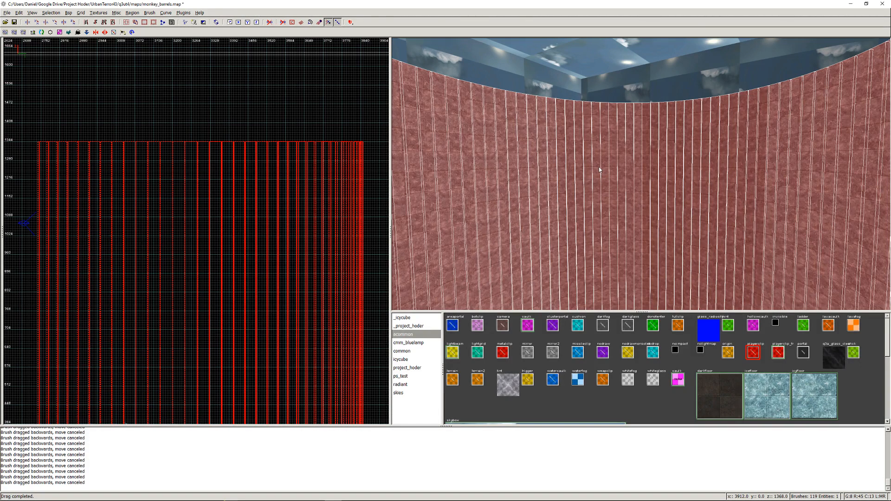
{"action": "key", "text": "Escape"}
{"action": "right_click", "coordinate": [599, 170]}
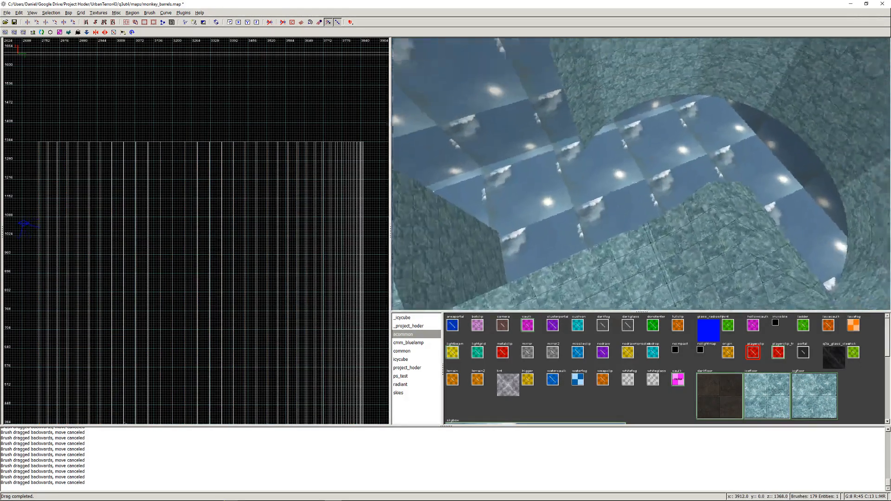
{"action": "right_click", "coordinate": [641, 174]}
{"action": "left_click", "coordinate": [641, 171], "text": "shift"}
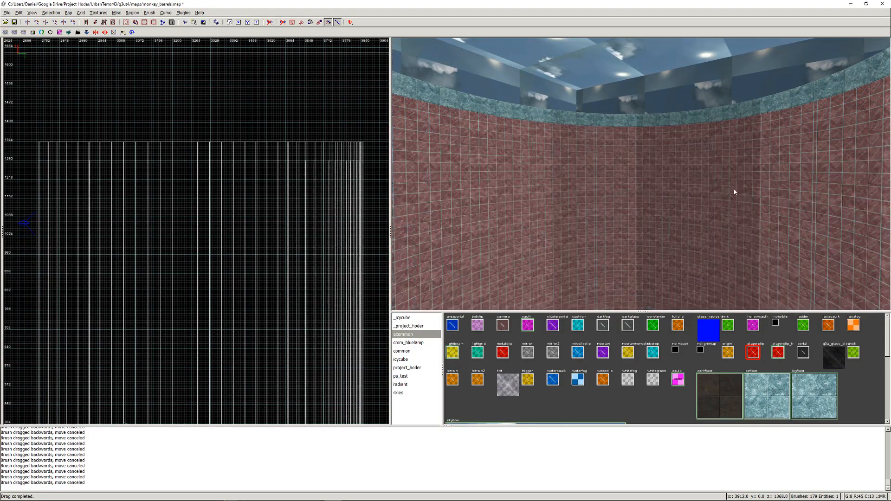
- Select every red clip brush along the curved wall, from one end to the other
{"action": "right_click", "coordinate": [824, 166]}
{"action": "right_click", "coordinate": [641, 175]}
{"action": "mouse_move", "coordinate": [667, 165]}
{"action": "left_mouse_down", "text": "shift"}
{"action": "mouse_move", "coordinate": [657, 173]}
{"action": "mouse_move", "coordinate": [429, 176]}
{"action": "left_mouse_up", "text": "shift"}
{"action": "right_click", "coordinate": [429, 176]}
{"action": "right_click", "coordinate": [640, 174]}
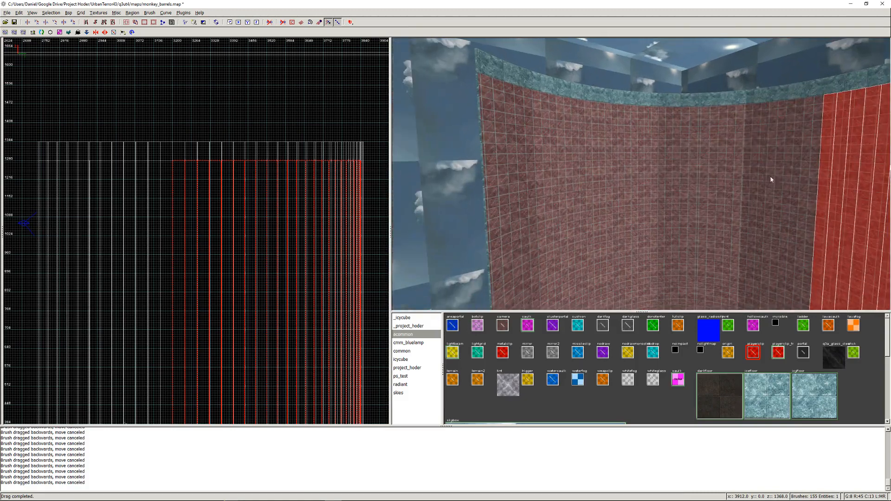
{"action": "left_click_drag", "start_coordinate": [810, 183], "coordinate": [492, 190], "text": "shift"}
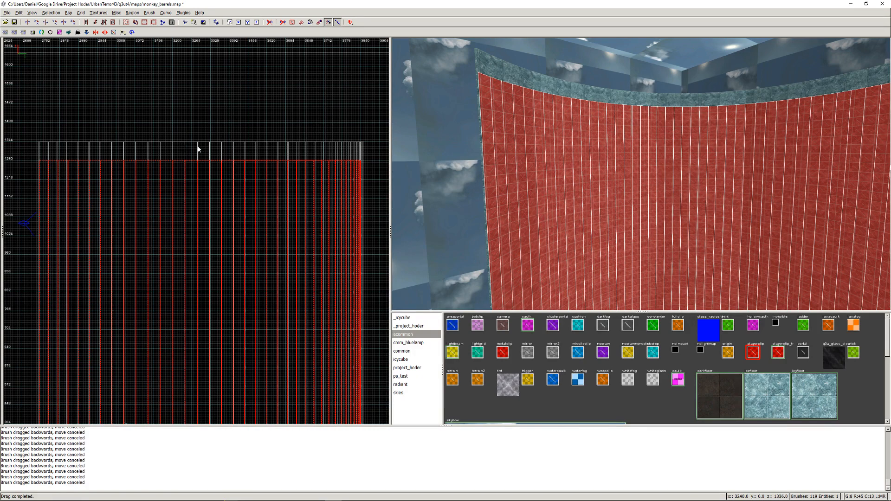
- Stretch the top of the selected clip brushes up 64 units to match the raised curved wall, and clear the selection
{"action": "left_click_drag", "start_coordinate": [199, 149], "coordinate": [200, 130]}
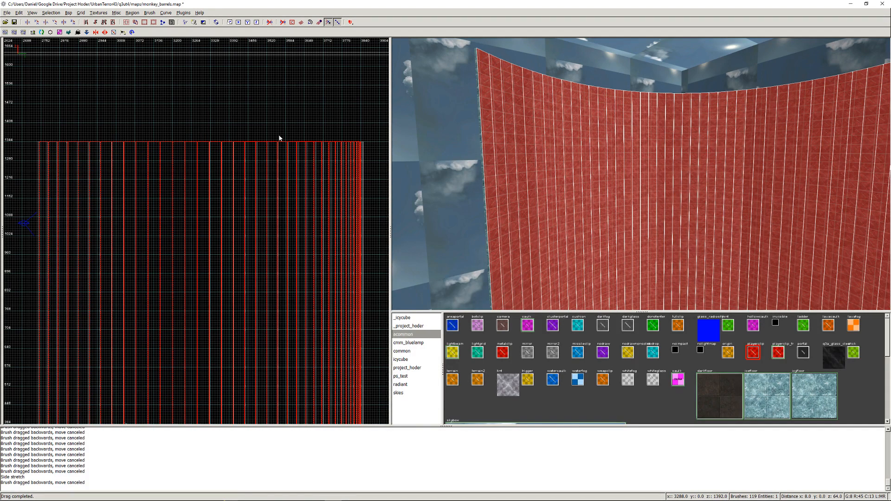
{"action": "key", "text": "Escape"}
{"action": "right_click", "coordinate": [641, 174]}
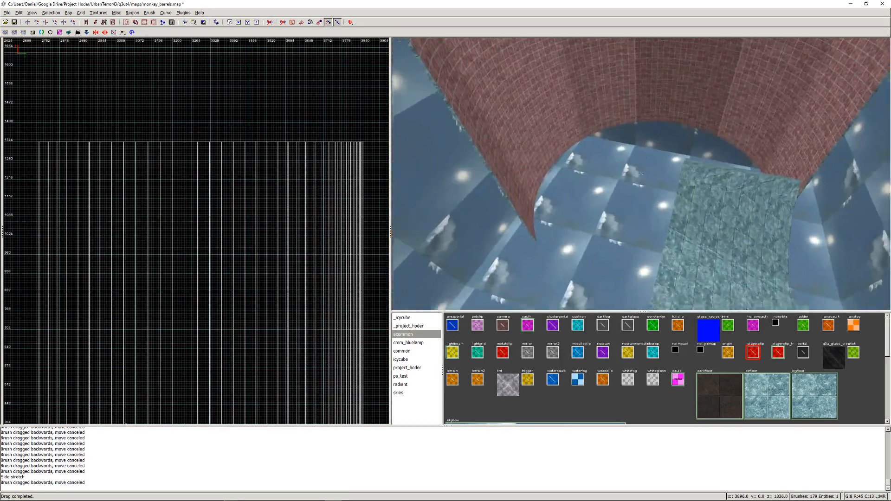
{"action": "right_click", "coordinate": [641, 174]}
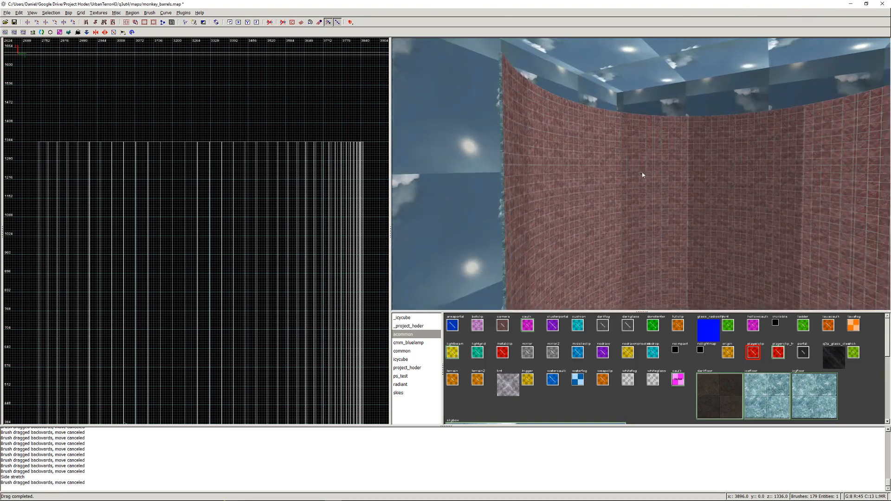
- Save the map and compile it with the Q3Map2 test preset using BSP -meta, -vis, -light -fast -filter
{"action": "key", "text": "ctrl+s"}
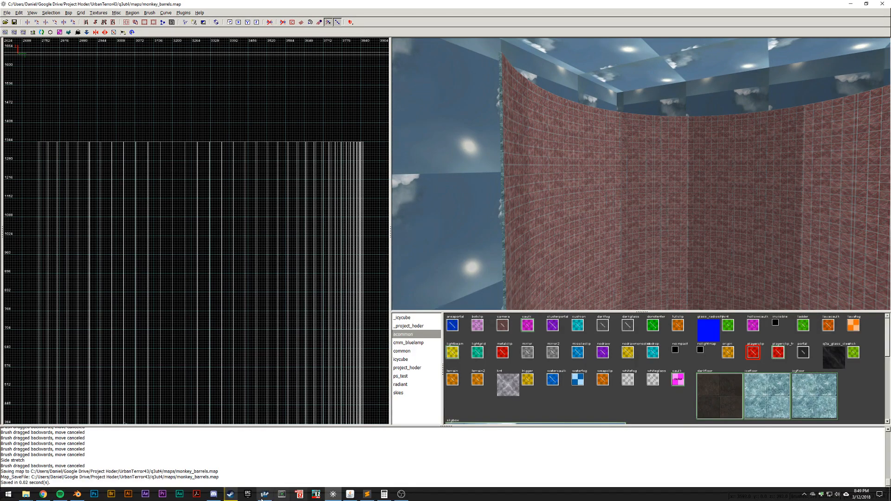
{"action": "left_click", "coordinate": [68, 12]}
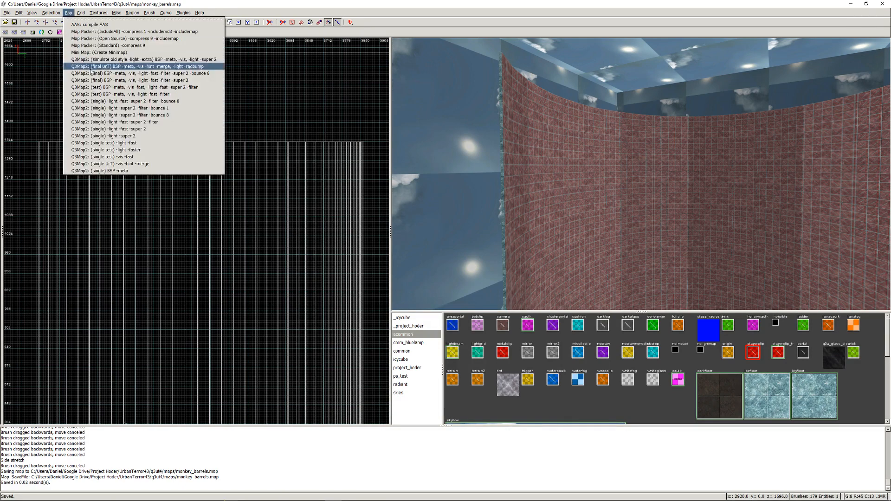
{"action": "left_click", "coordinate": [98, 95]}
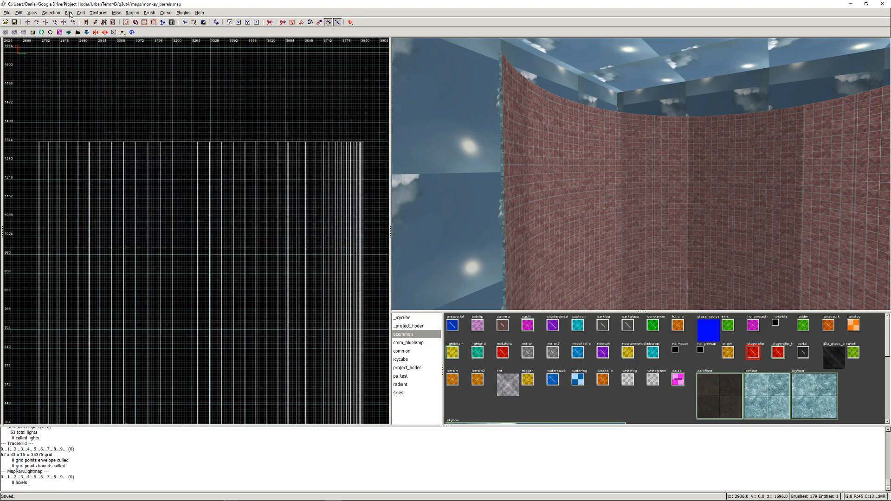
- Pack the compiled map with the Open Source Map Packer preset, -compress 9 -includemap
{"action": "left_click", "coordinate": [69, 13]}
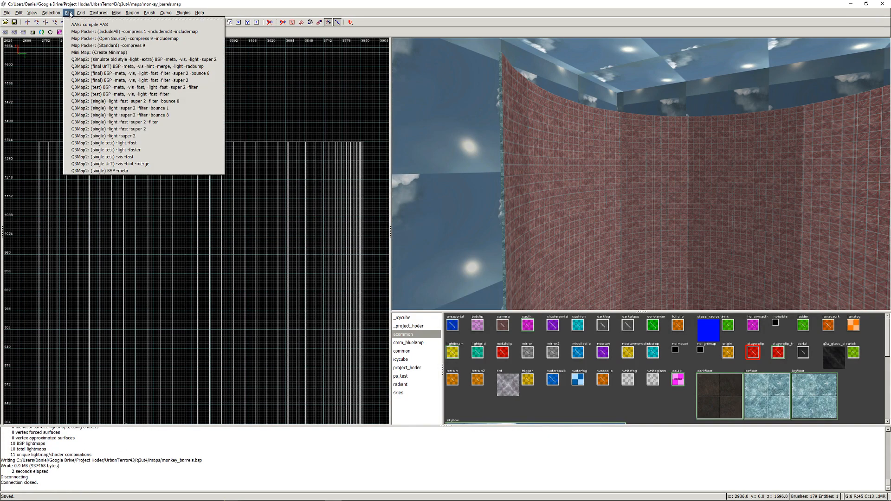
{"action": "left_click", "coordinate": [75, 39]}
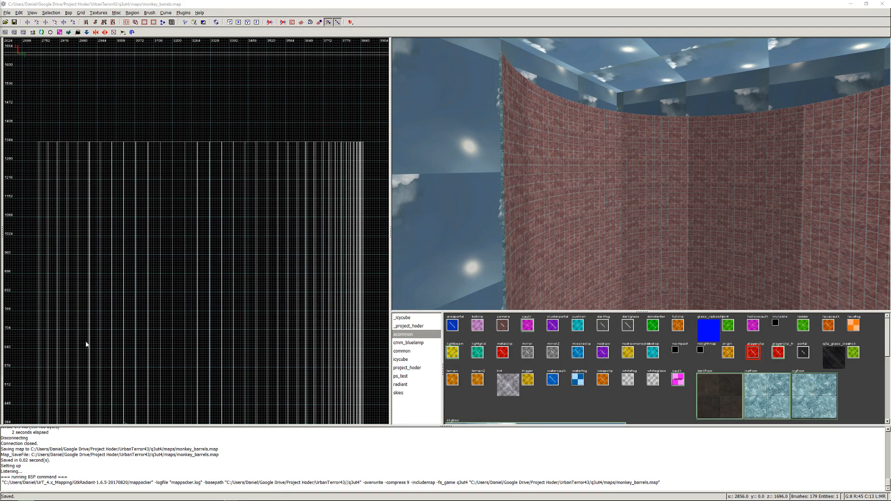
- Switch to Urban Terror, join the jump-mode game on the rebuilt map and equip the knife
{"action": "mouse_move", "coordinate": [351, 499]}
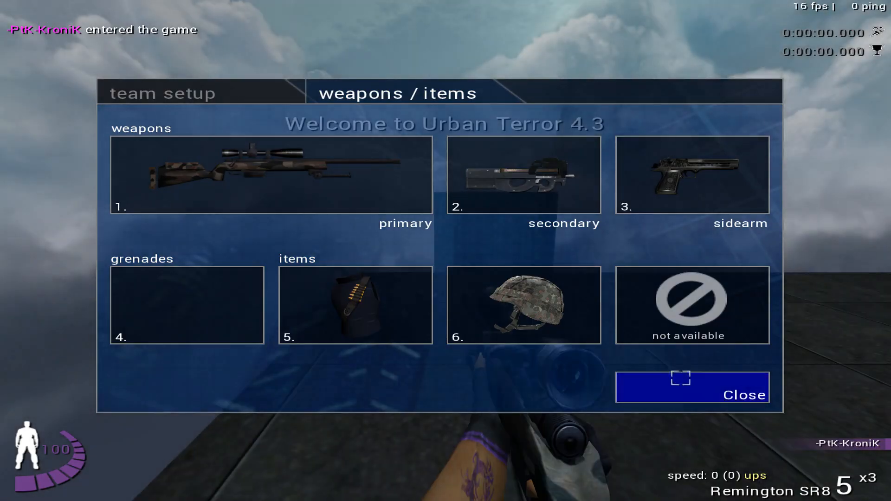
{"action": "left_click", "coordinate": [680, 378]}
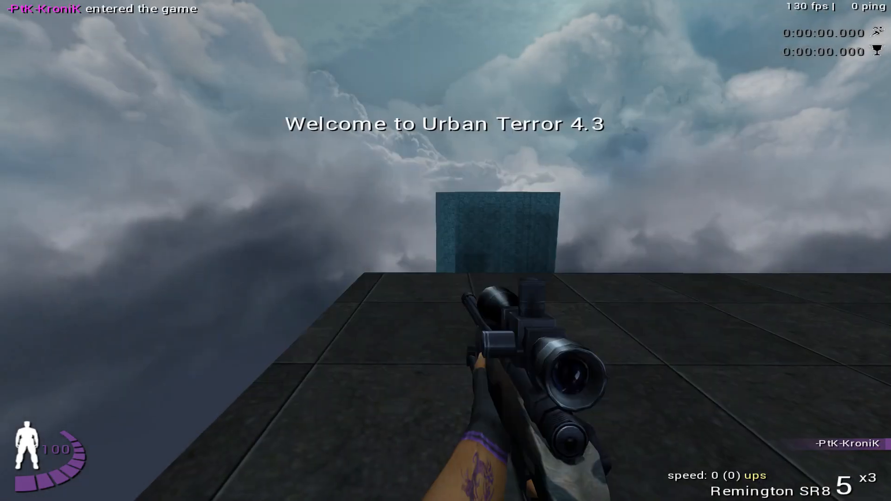
{"action": "key", "text": "1"}
{"action": "key", "text": "w"}
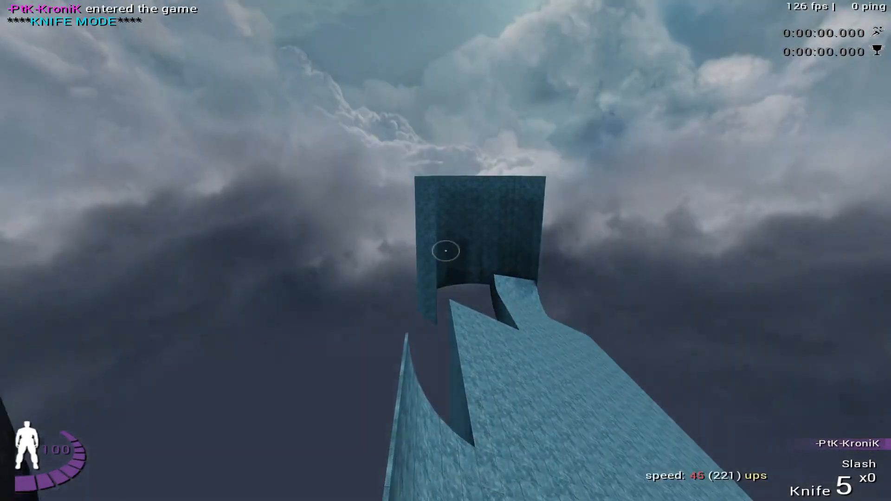
- Jump from the start platform onto the ice ramp for a first test run and try loading a saved position
{"action": "key", "text": "w"}
{"action": "key", "text": "s"}
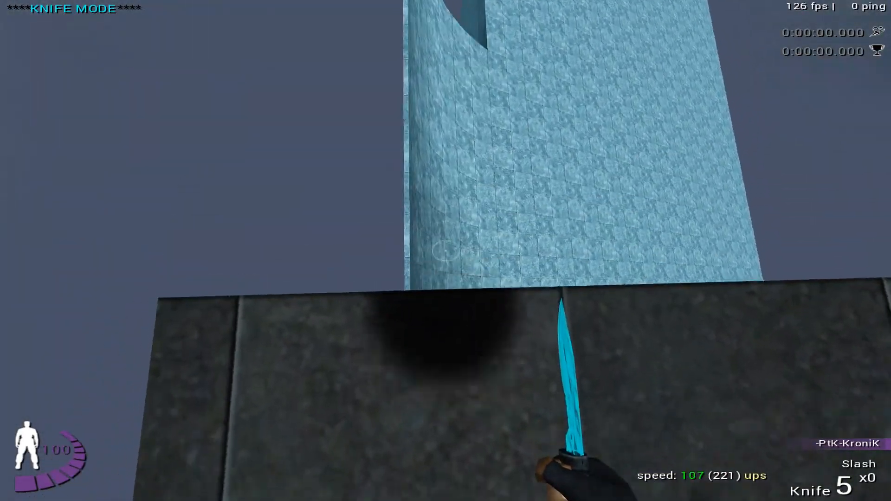
{"action": "key", "text": "w"}
{"action": "key", "text": "space"}
{"action": "key", "text": "Down"}
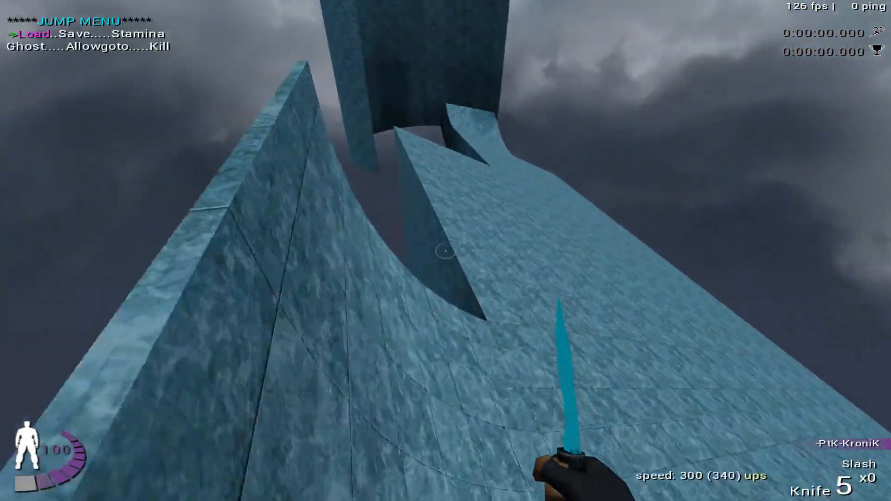
{"action": "key", "text": "Return"}
{"action": "key", "text": "w"}
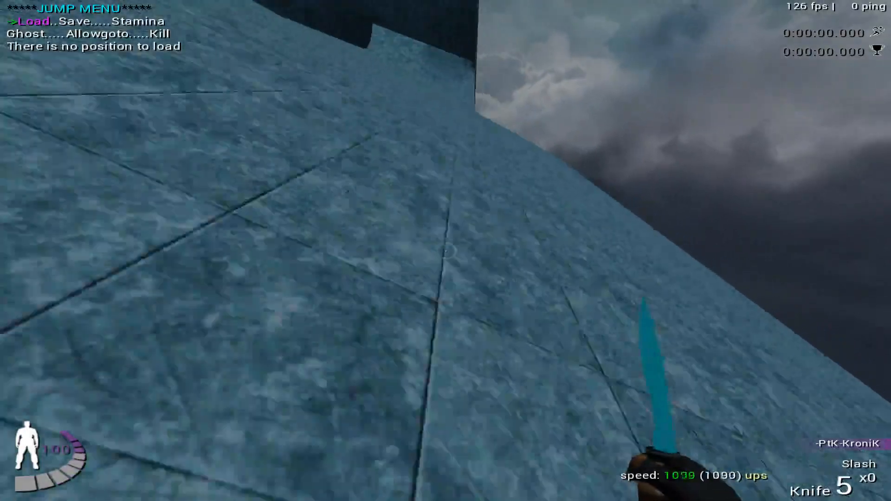
- Save the start platform position in the jump menu and ride the ice ramps toward the tall curved wall
{"action": "key", "text": "Down"}
{"action": "key", "text": "Down"}
{"action": "key", "text": "Down"}
{"action": "key", "text": "Down"}
{"action": "key", "text": "Down"}
{"action": "key", "text": "Return"}
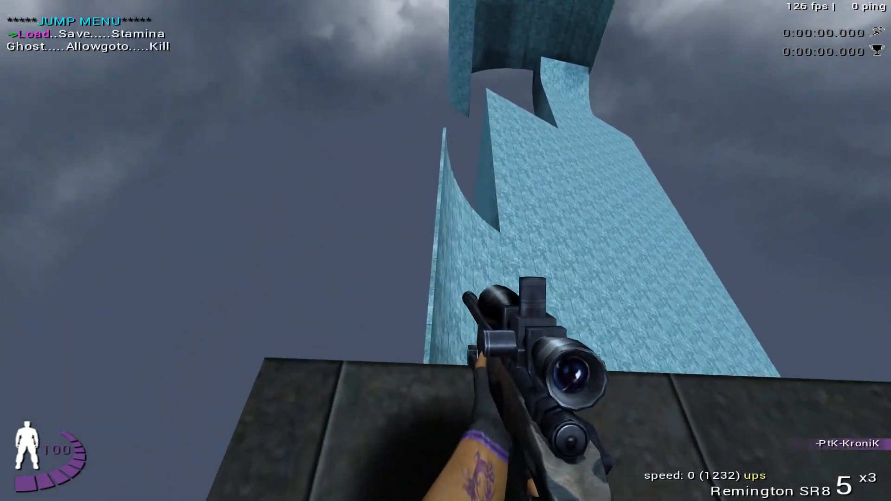
{"action": "key", "text": "space"}
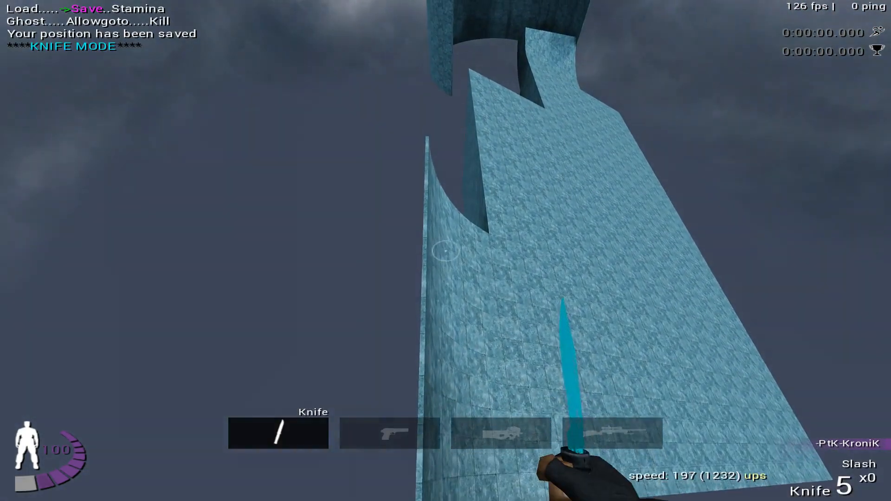
{"action": "key", "text": "space"}
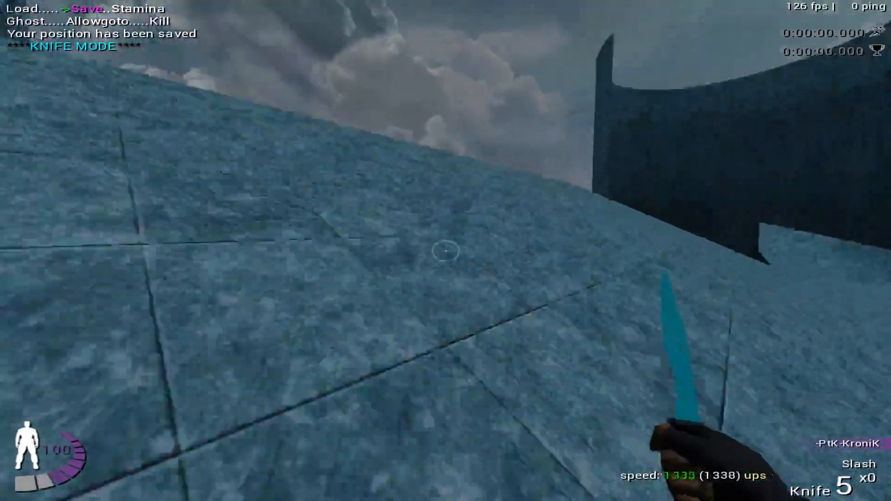
{"action": "key", "text": "space"}
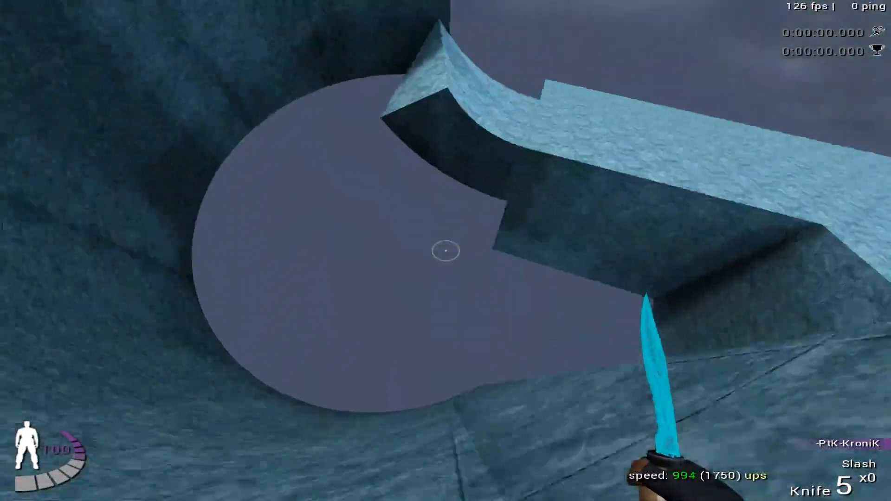
- Retry the ramp run from the loaded position and save the start position on the platform again
{"action": "key", "text": "Return"}
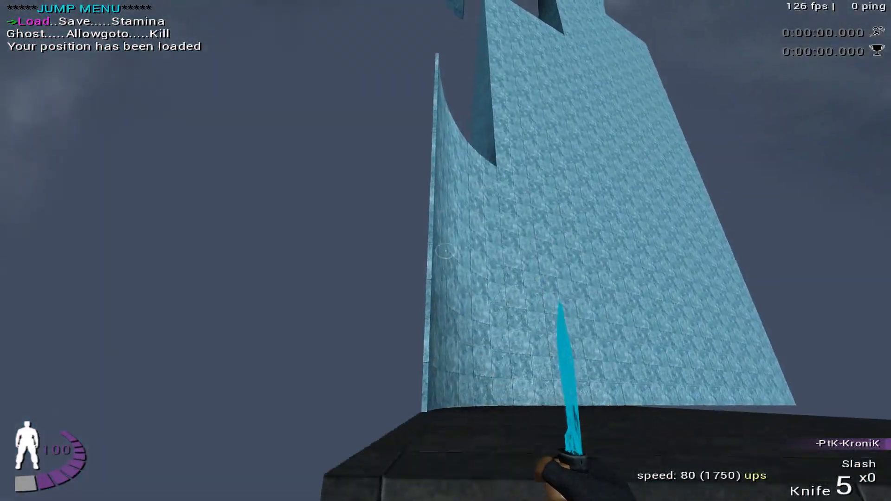
{"action": "key", "text": "Return"}
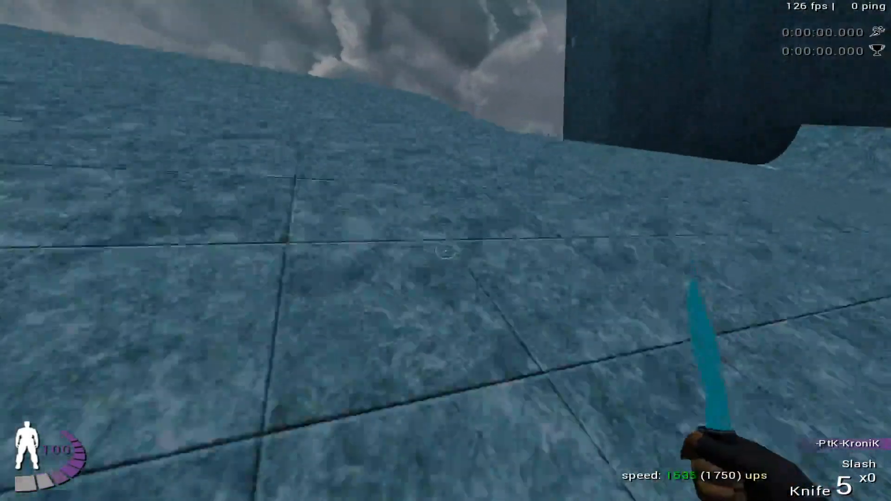
{"action": "key", "text": "f"}
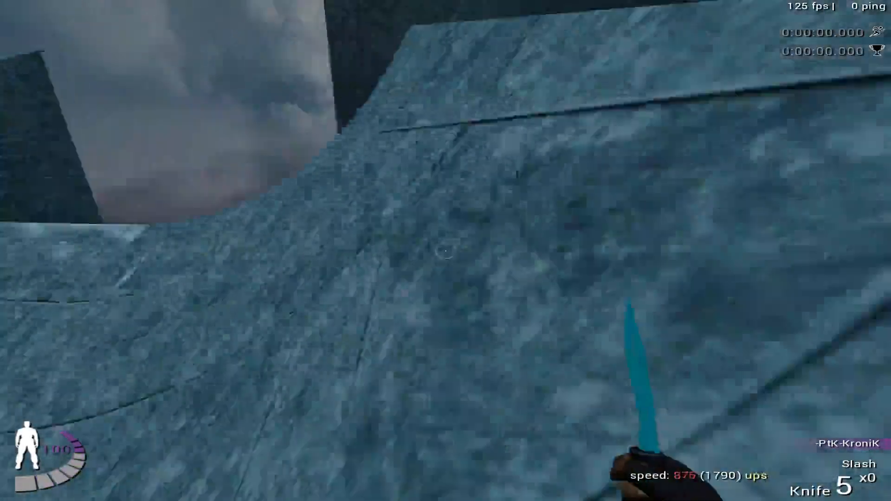
{"action": "key", "text": "f"}
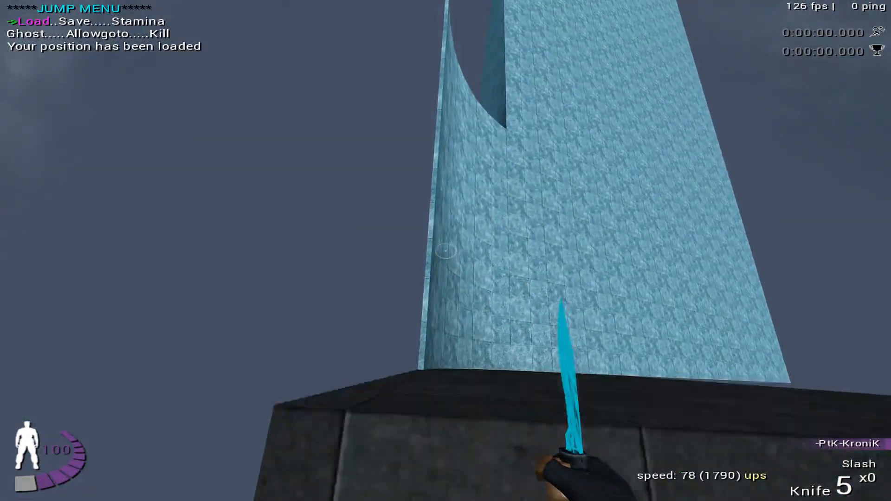
{"action": "key", "text": "f"}
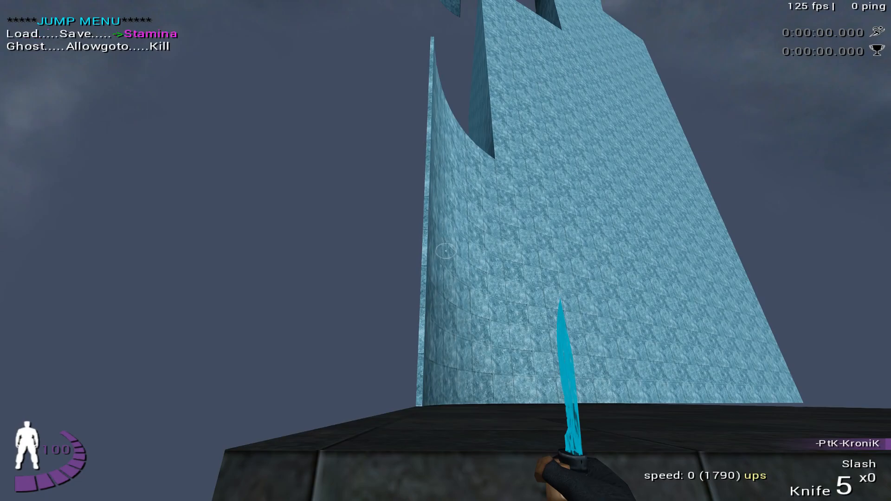
{"action": "key", "text": "Return"}
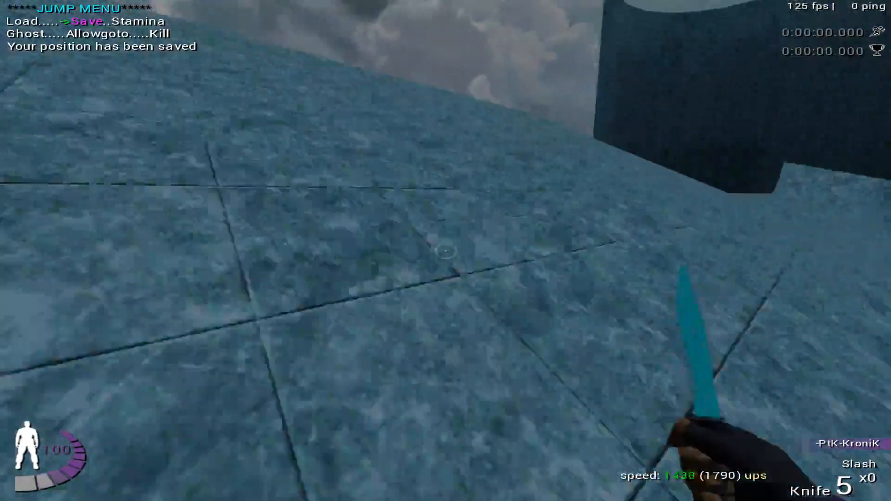
- Repeatedly load the saved position and replay the run to test the ride along the raised curved wall
{"action": "key", "text": "Left"}
{"action": "key", "text": "Return"}
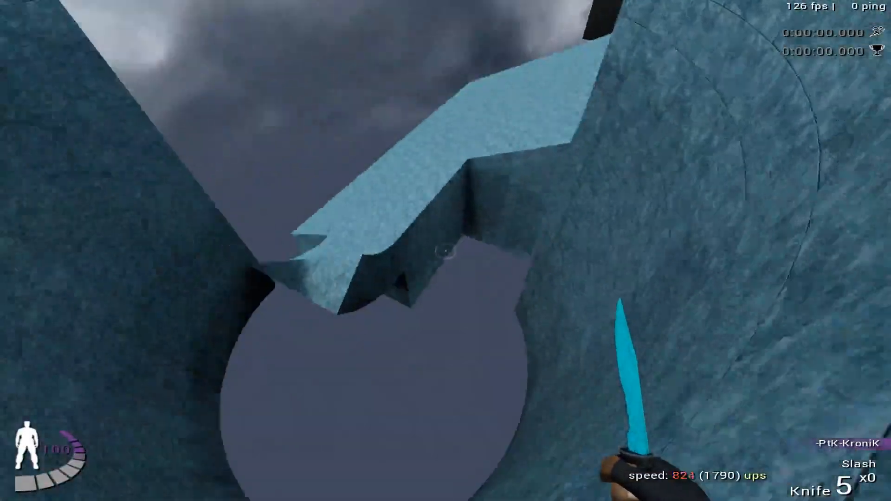
{"action": "key", "text": "Left"}
{"action": "key", "text": "Return"}
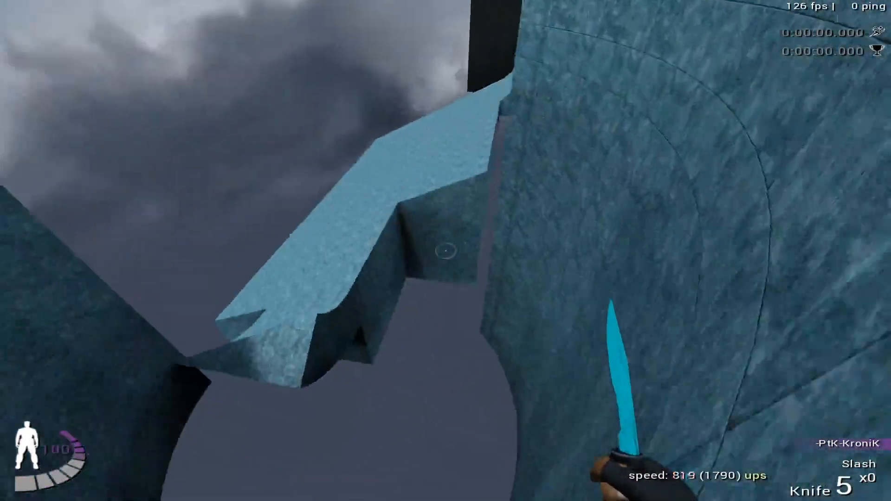
{"action": "key", "text": "Return"}
{"action": "key", "text": "Return"}
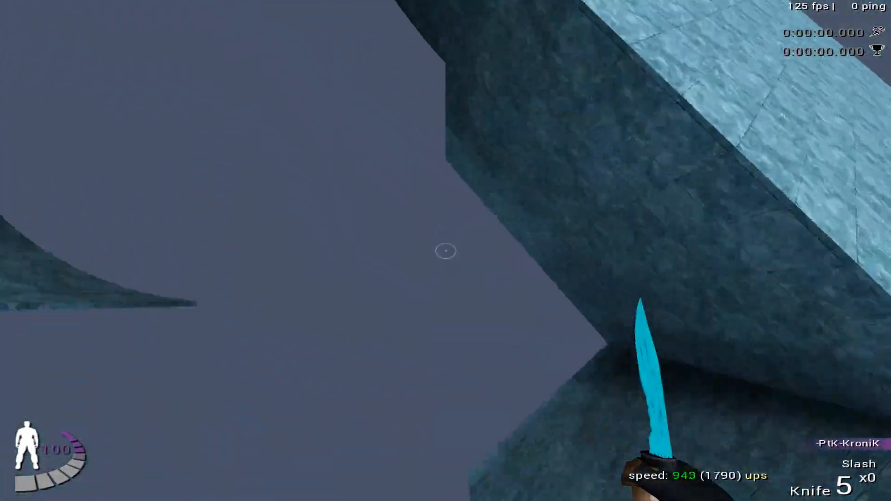
{"action": "key", "text": "Return"}
{"action": "key", "text": "Return"}
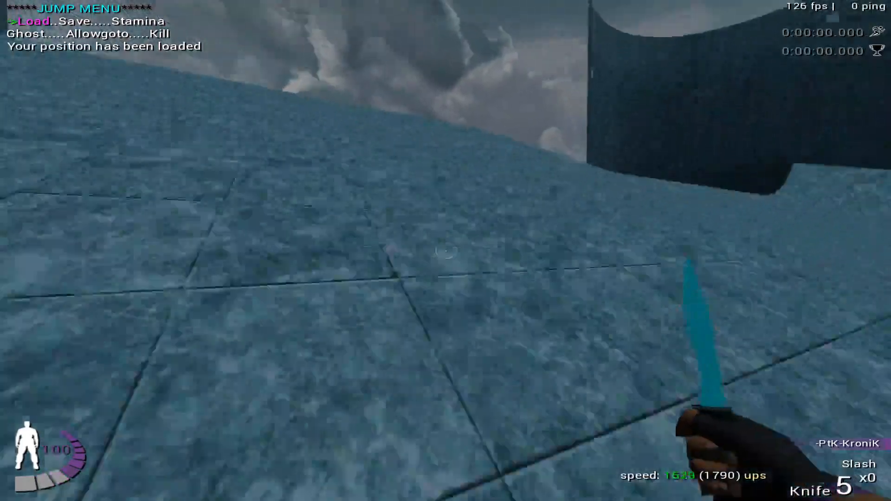
{"action": "key", "text": "Return"}
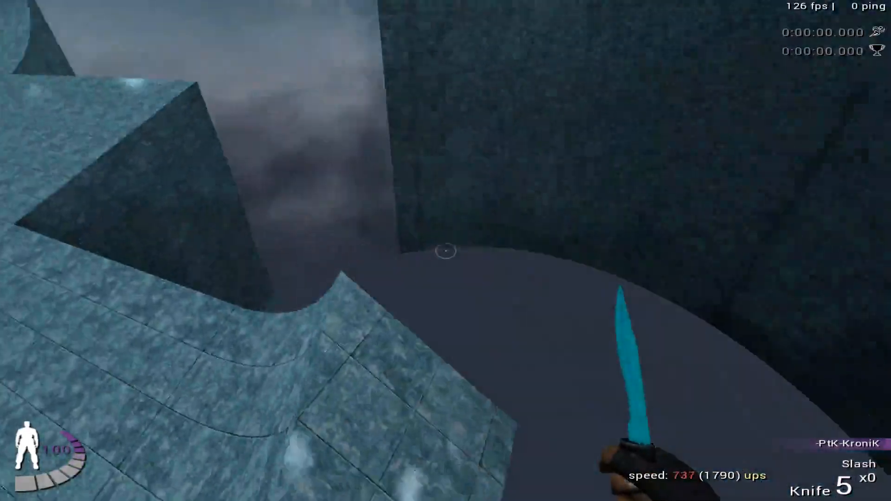
{"action": "key", "text": "Return"}
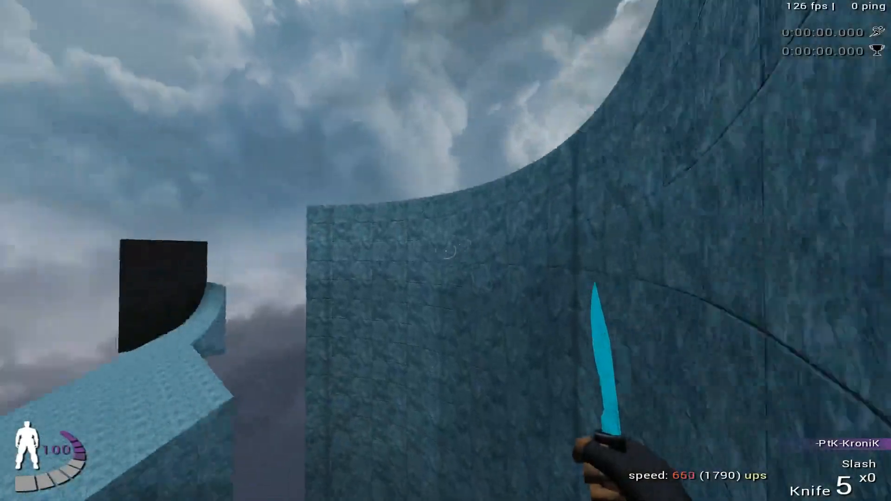
{"action": "key", "text": "Return"}
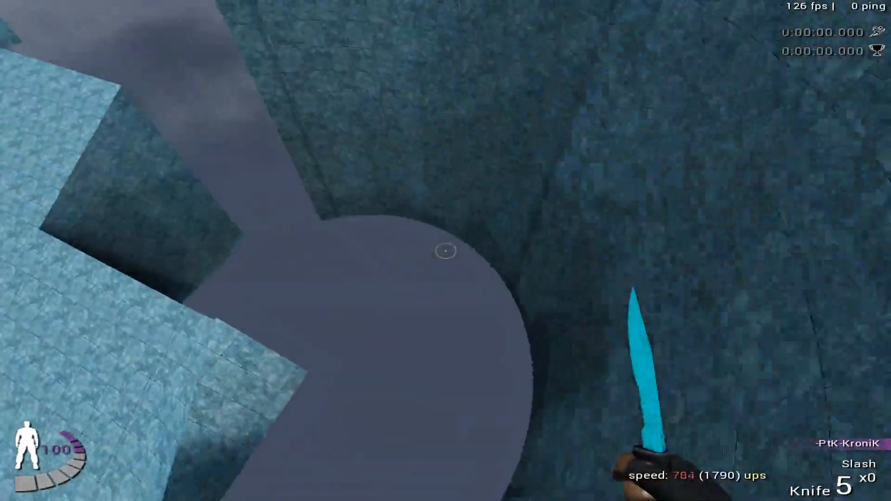
{"action": "key", "text": "Return"}
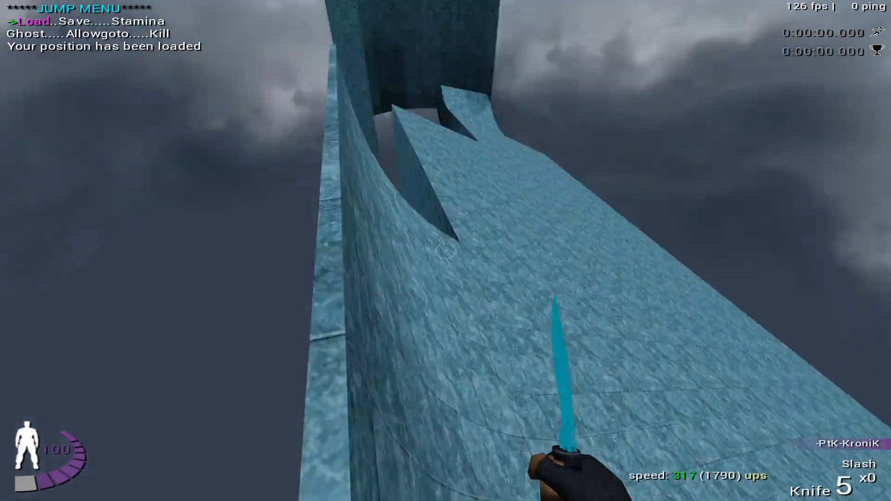
{"action": "key", "text": "Return"}
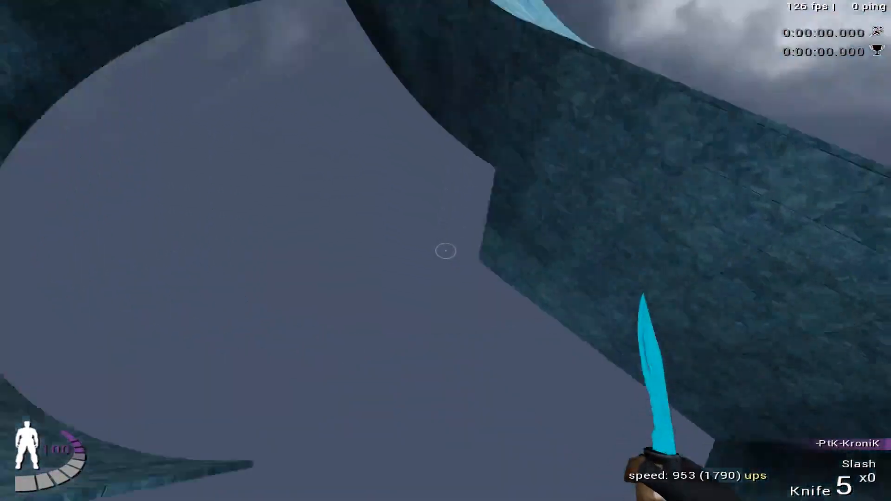
{"action": "key", "text": "Return"}
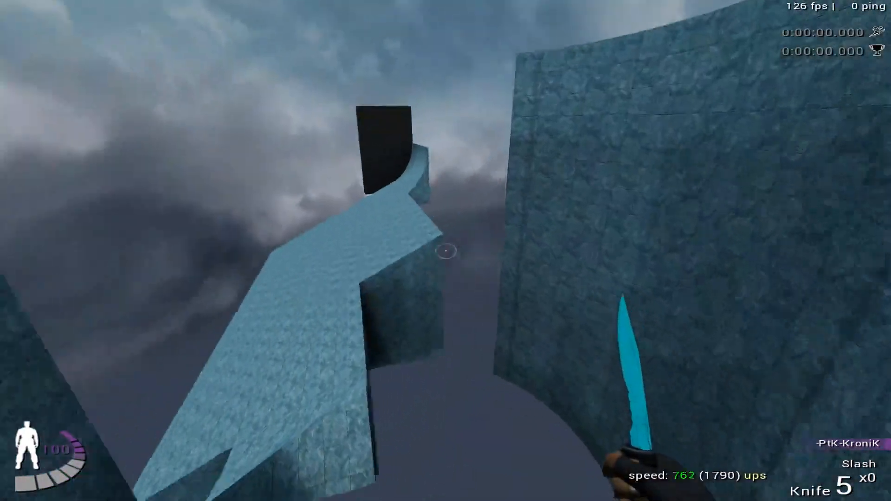
{"action": "key", "text": "Return"}
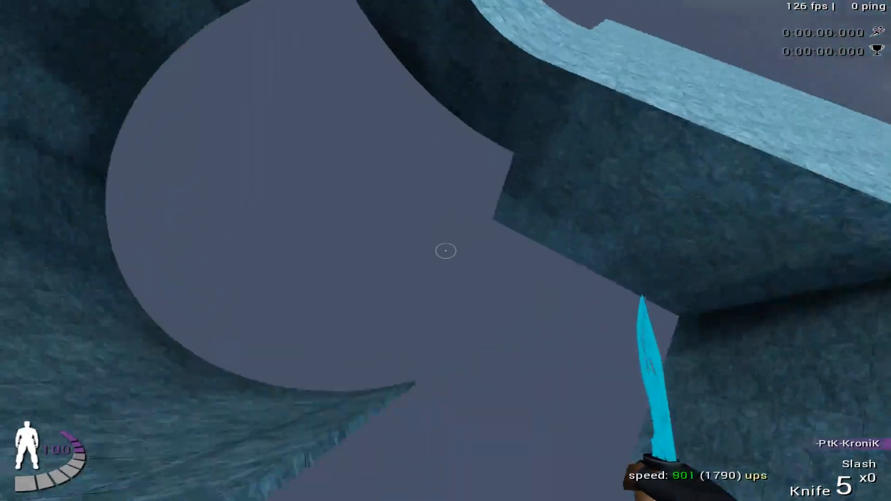
- Reload the saved start position after each fall and replay the ice ramp run toward the raised curved wall
{"action": "key", "text": "Return"}
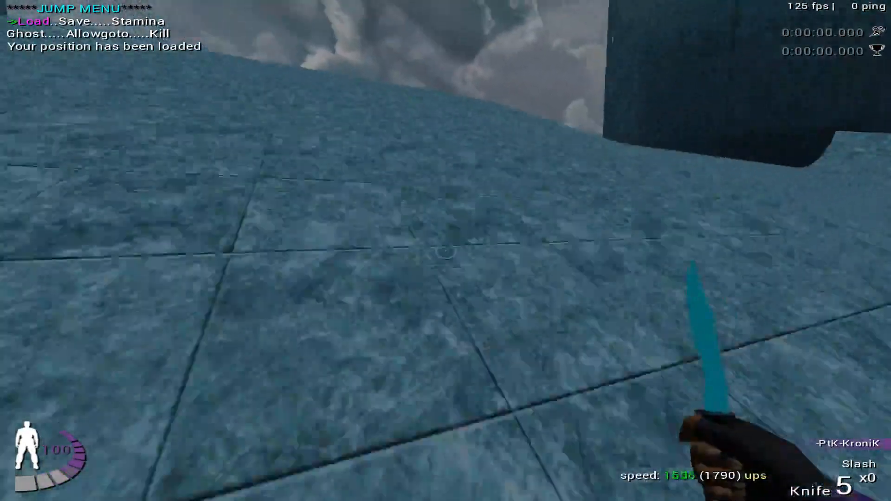
{"action": "key", "text": "Return"}
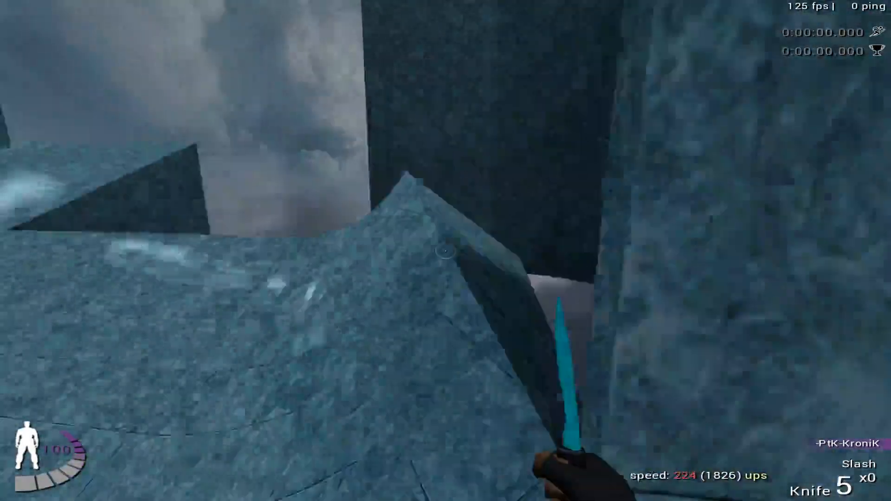
{"action": "key", "text": "Return"}
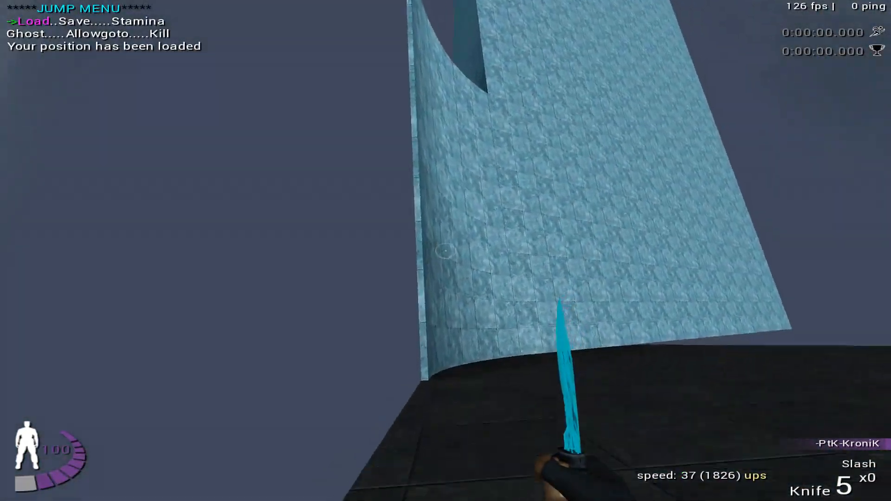
{"action": "key", "text": "Return"}
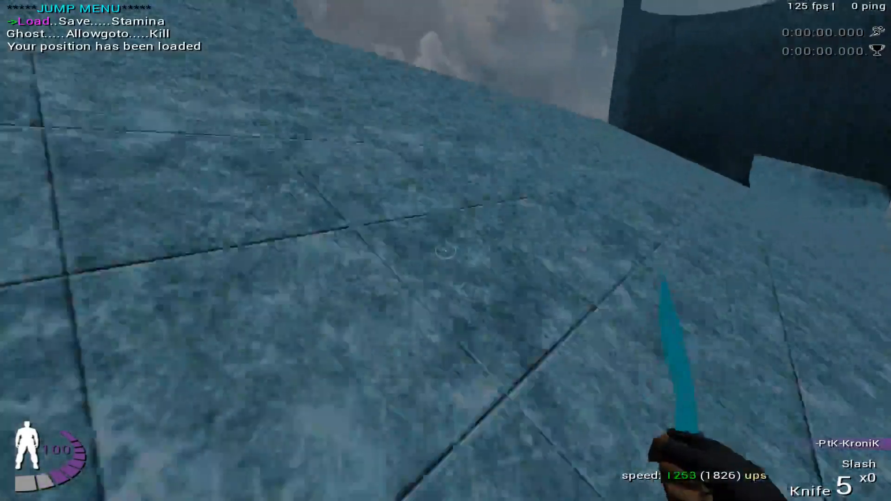
{"action": "key", "text": "Return"}
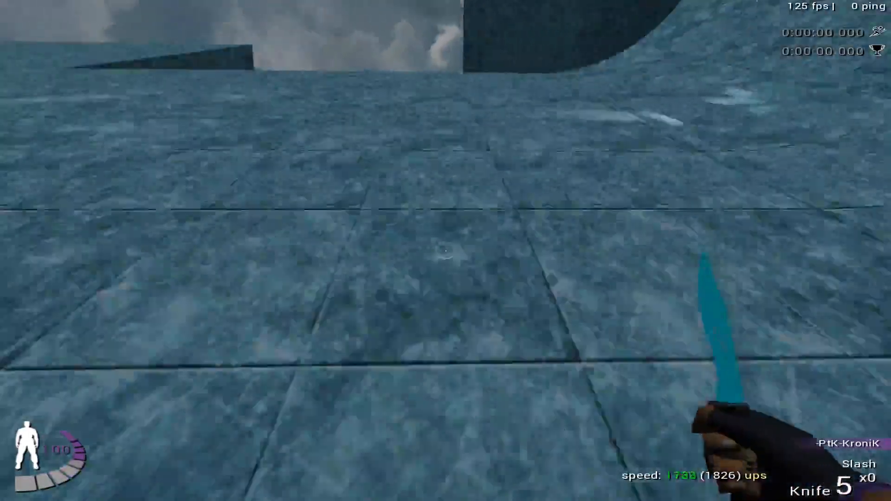
{"action": "key", "text": "Return"}
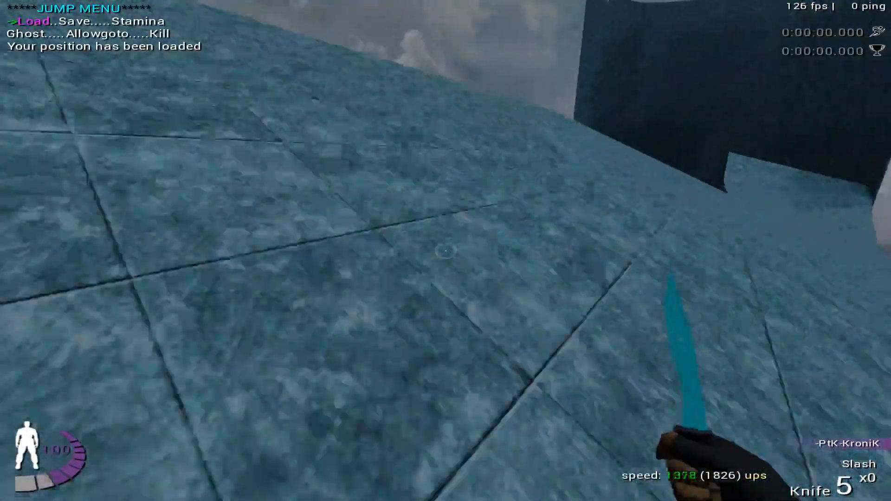
{"action": "key", "text": "Return"}
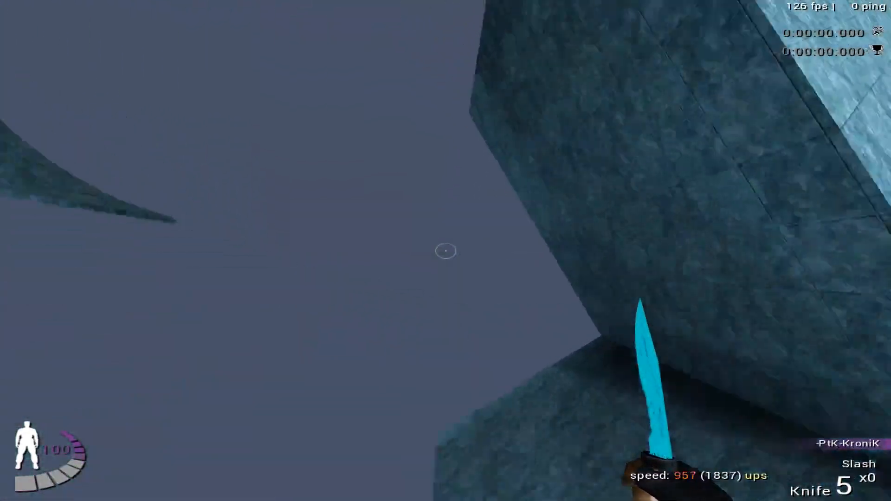
- Load the saved platform position and restart the run several times, riding the ramp until launched past the tall wall
{"action": "key", "text": "Return"}
{"action": "key", "text": "w"}
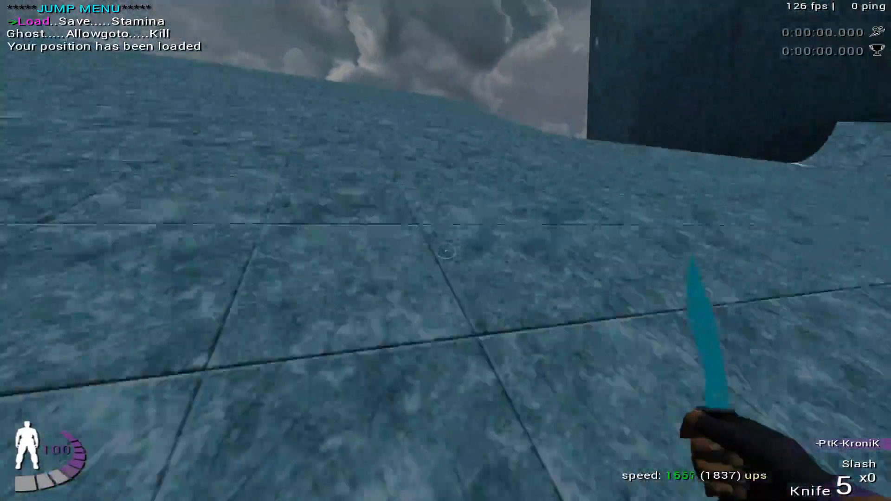
{"action": "key", "text": "Return"}
{"action": "key", "text": "w"}
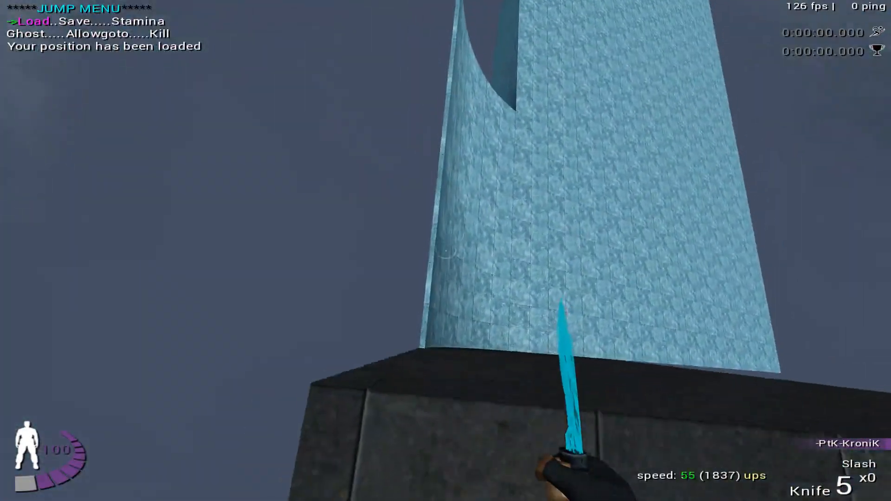
{"action": "key", "text": "Return"}
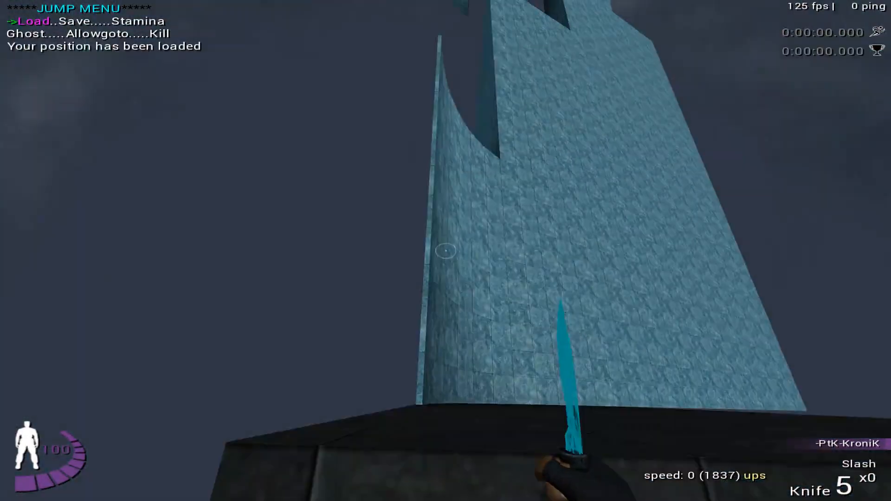
{"action": "key", "text": "w"}
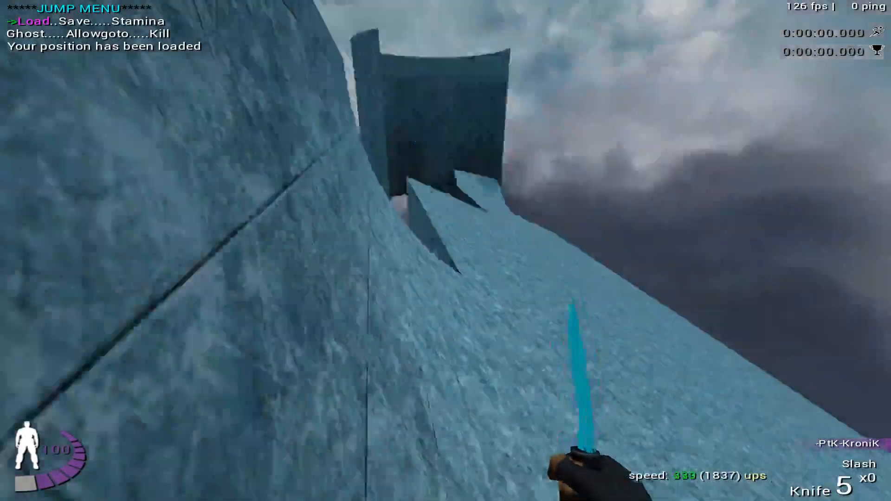
{"action": "left_click", "coordinate": [446, 250]}
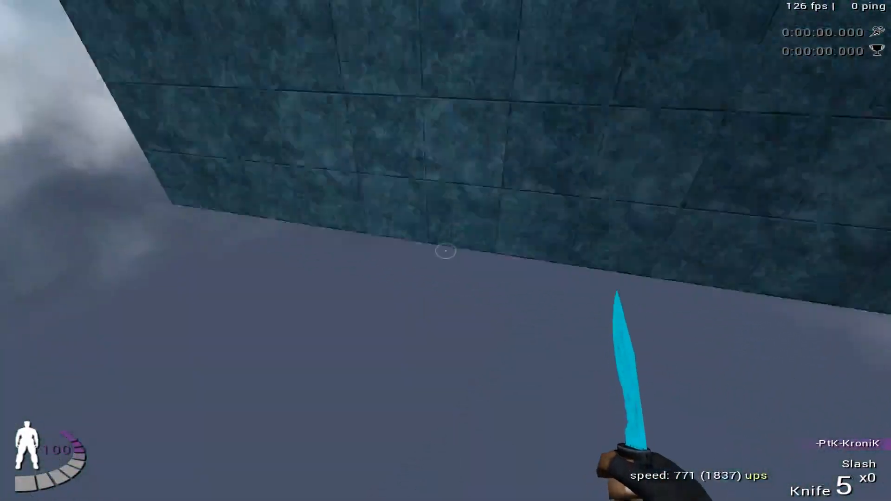
- Restart from the saved position and ride around the inside of the curved wall, aiming across the gap toward the next ice ramp
{"action": "key", "text": "f"}
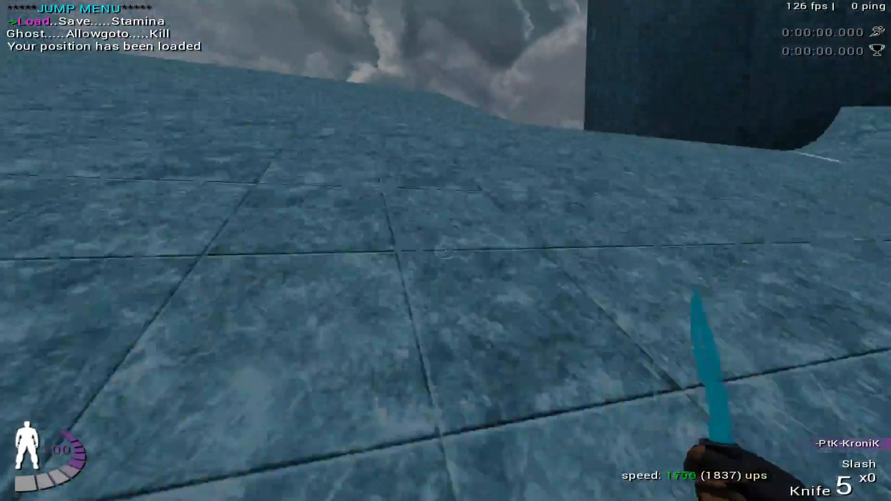
{"action": "key", "text": "f"}
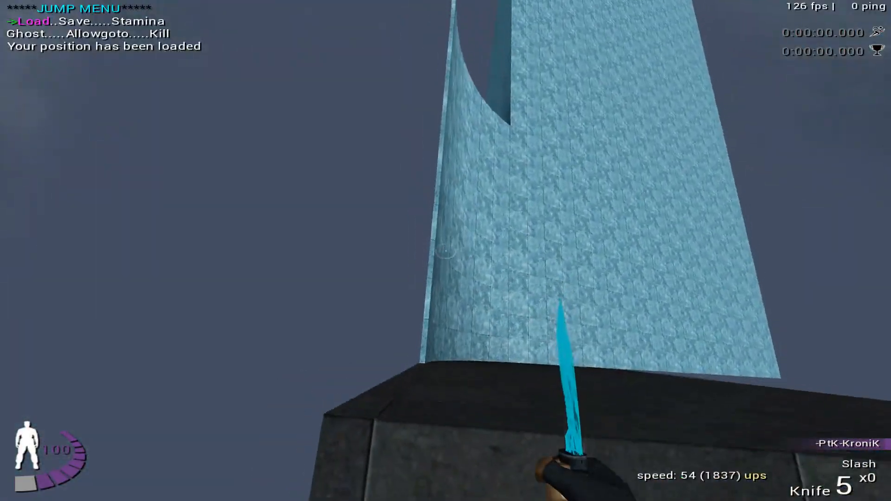
{"action": "key", "text": "space"}
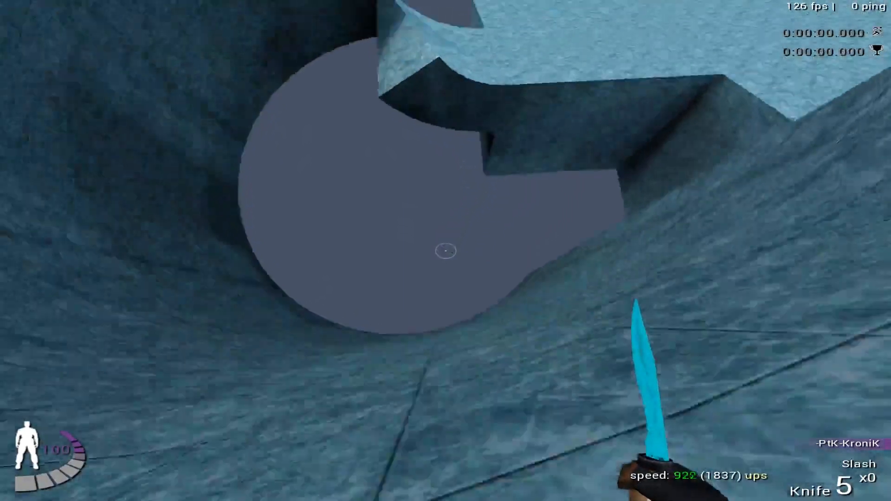
{"action": "key", "text": "f"}
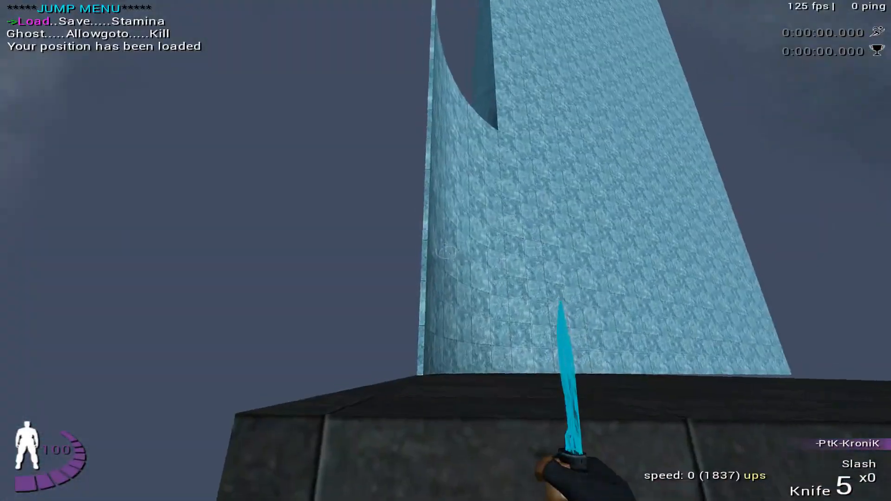
- Test the ramp entry again from the start platform, reloading the saved position after each missed line
{"action": "key", "text": "w"}
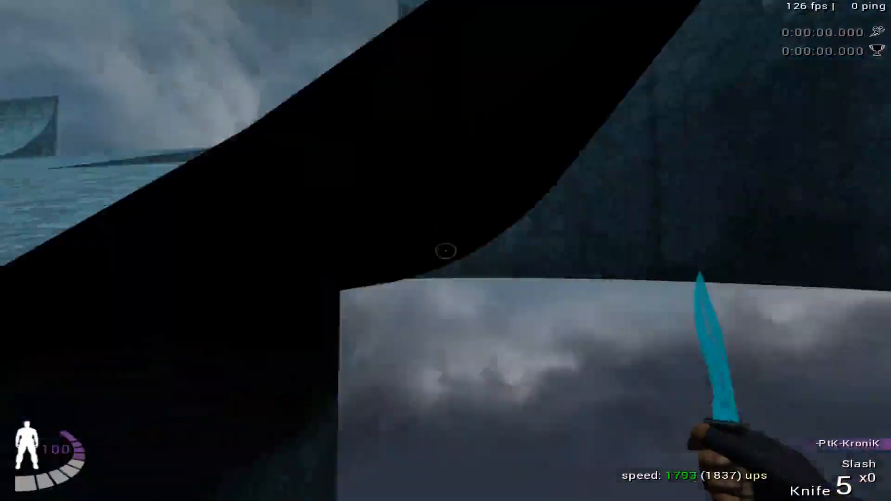
{"action": "key", "text": "f"}
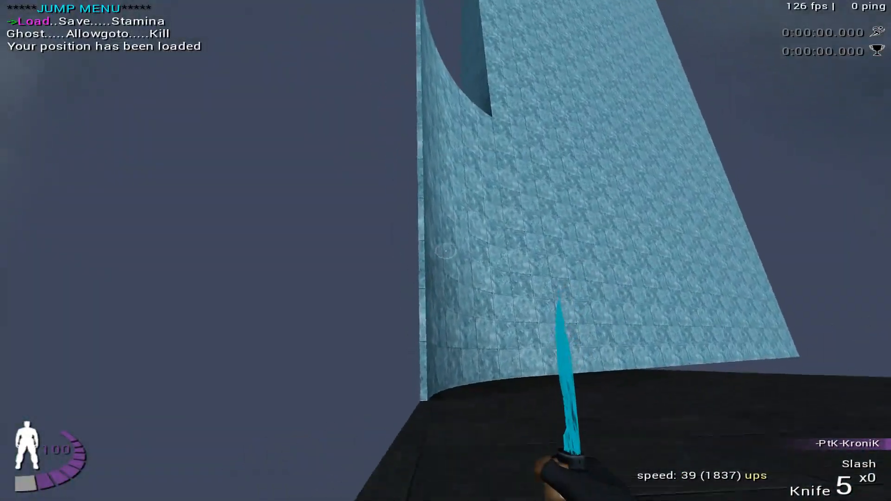
{"action": "key", "text": "w"}
{"action": "key", "text": "f"}
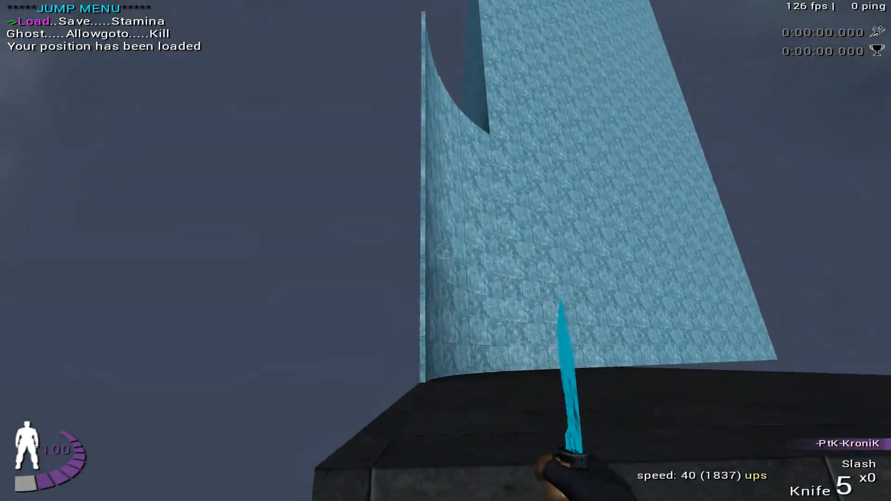
{"action": "key", "text": "w"}
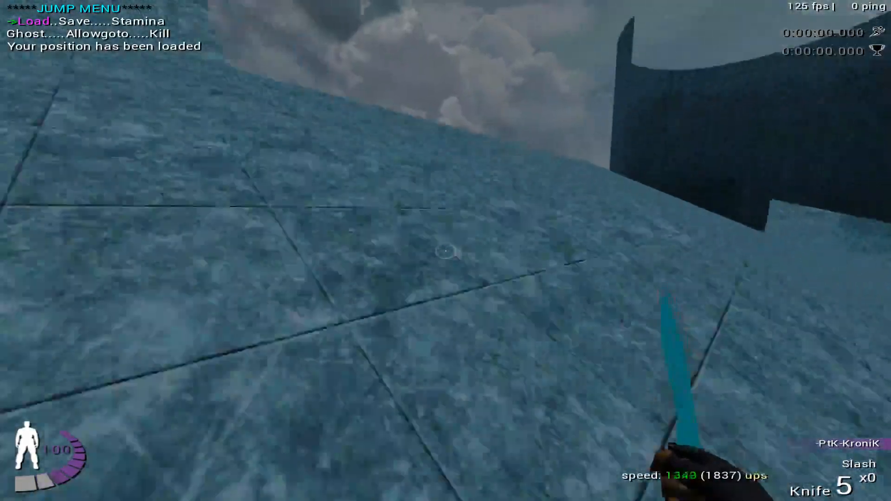
{"action": "key", "text": "w"}
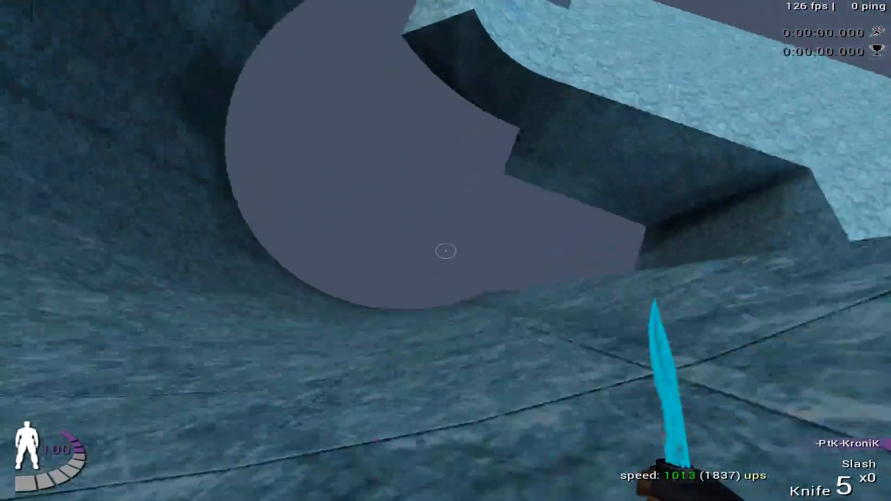
{"action": "key", "text": "f"}
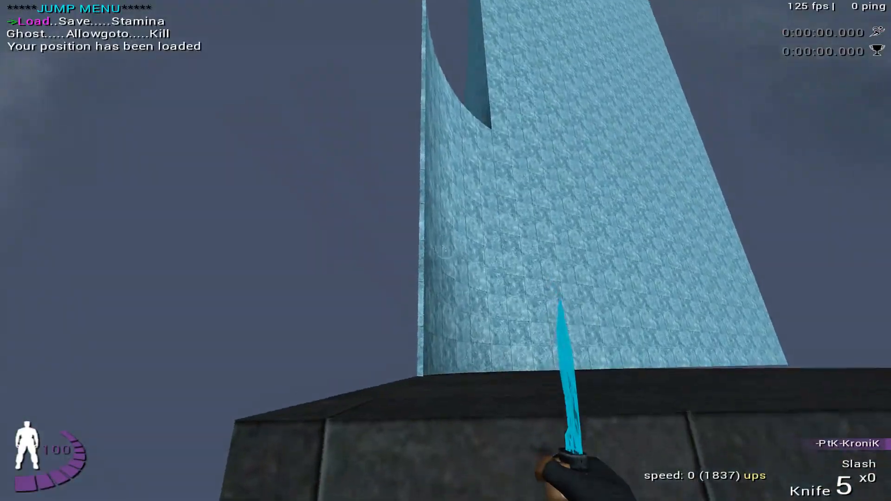
- Replay the run from the platform to test the flight from the curved wall over the gap
{"action": "key", "text": "w"}
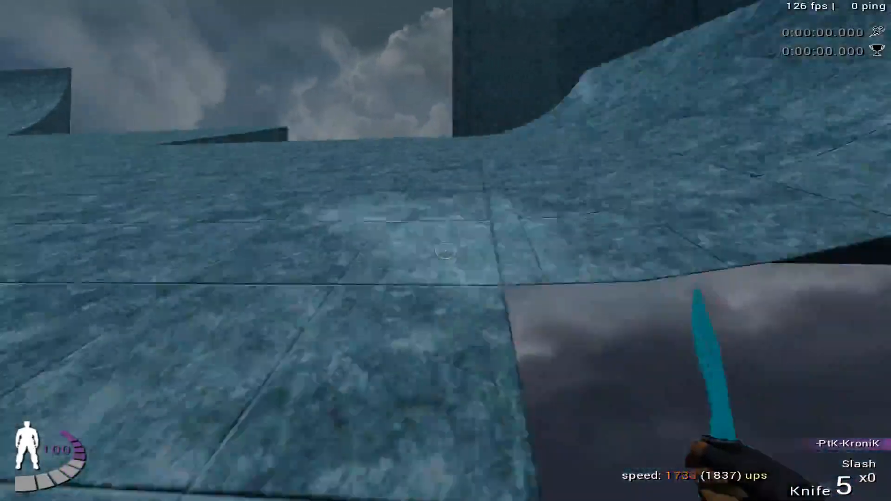
{"action": "key", "text": "Up"}
{"action": "key", "text": "Return"}
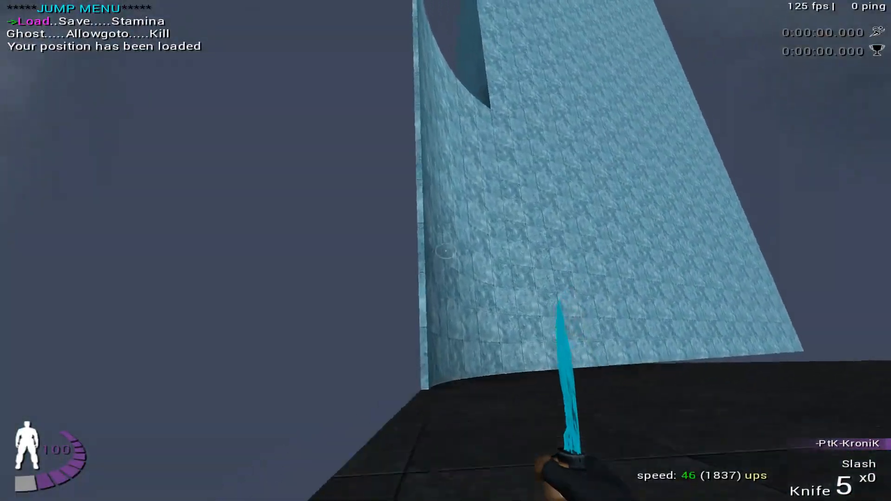
{"action": "key", "text": "w"}
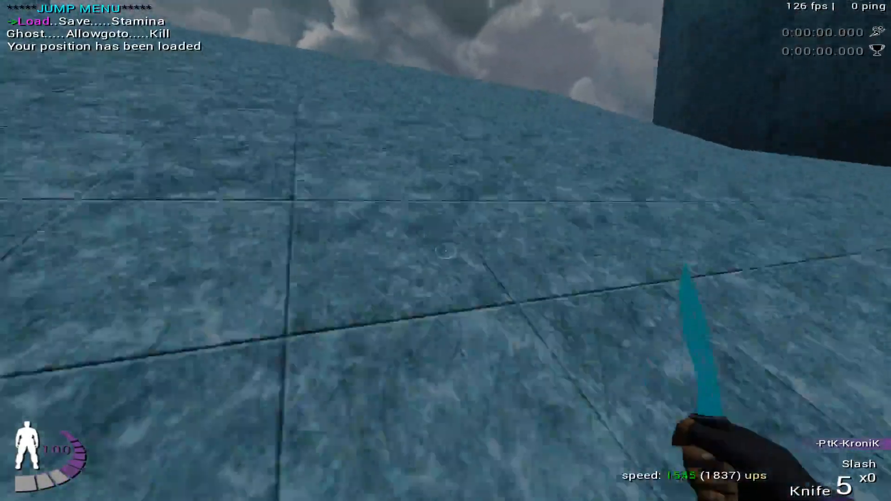
{"action": "key", "text": "a"}
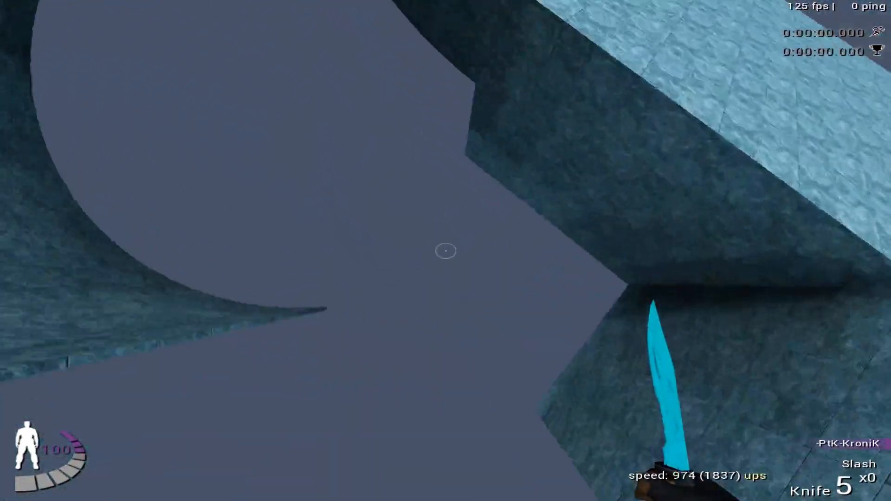
- Load the saved position and steer a higher line up the ice ramp into the wall section
{"action": "key", "text": "Return"}
{"action": "key", "text": "s"}
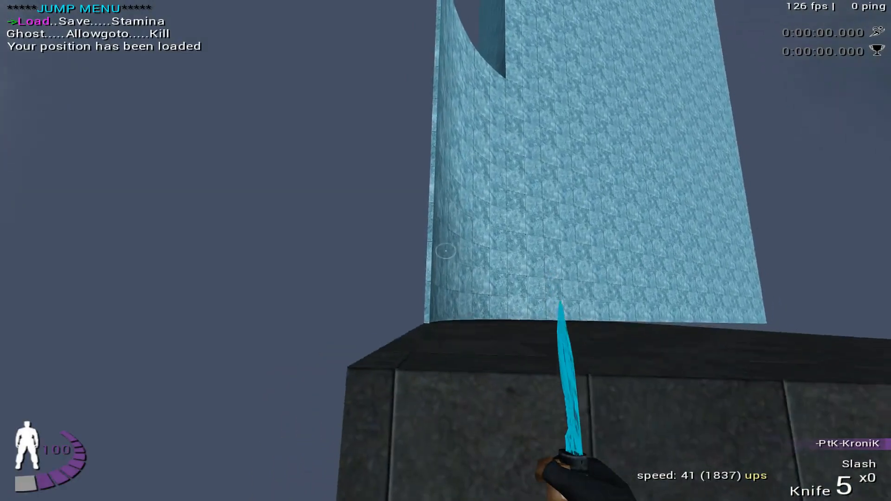
{"action": "key", "text": "d"}
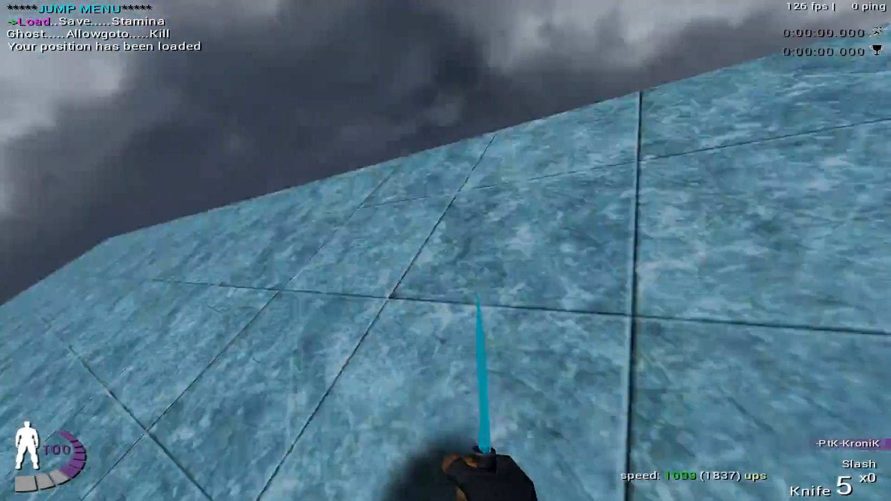
{"action": "key", "text": "d"}
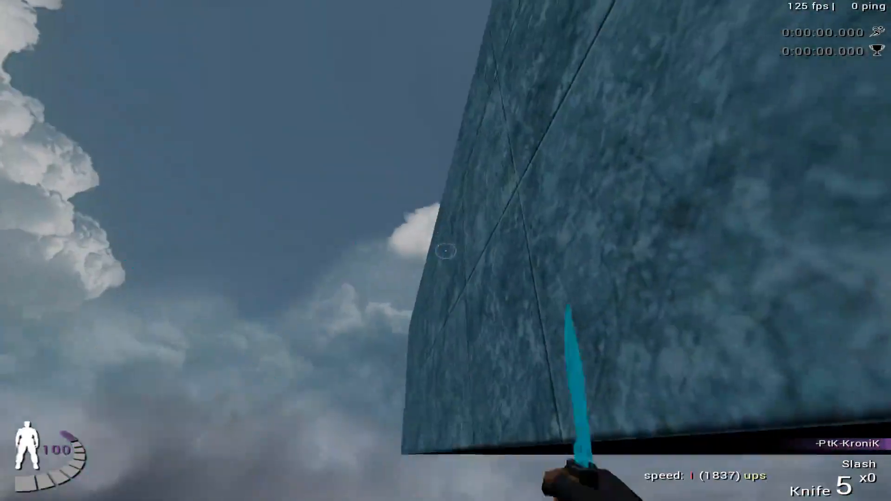
- Run the ice ramp from the saved position and ride around the inside of the curved wall, reloading between attempts
{"action": "key", "text": "Return"}
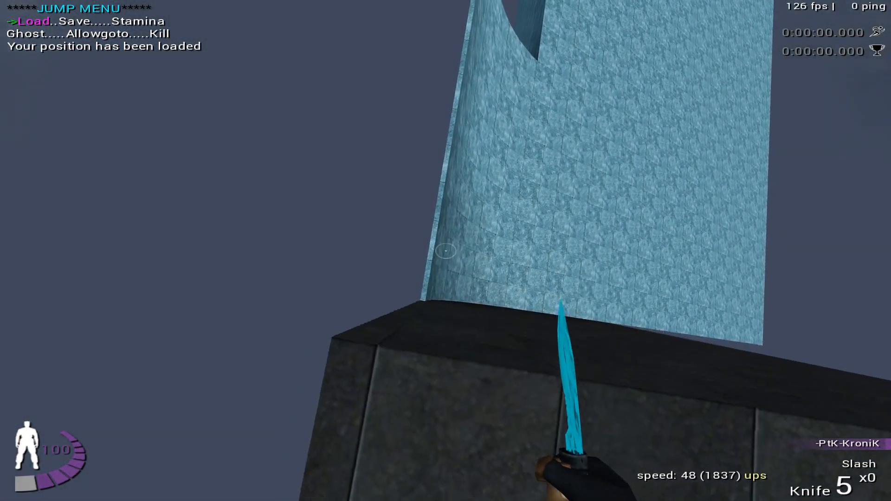
{"action": "key", "text": "w"}
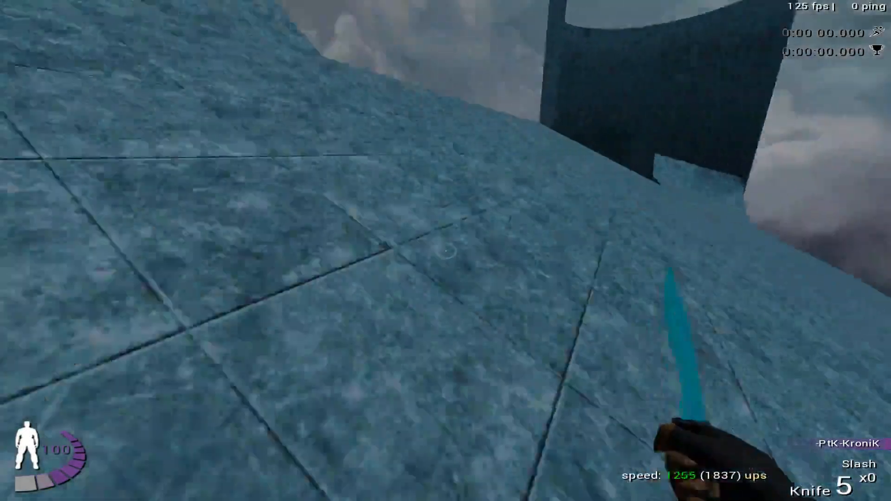
{"action": "key", "text": "Return"}
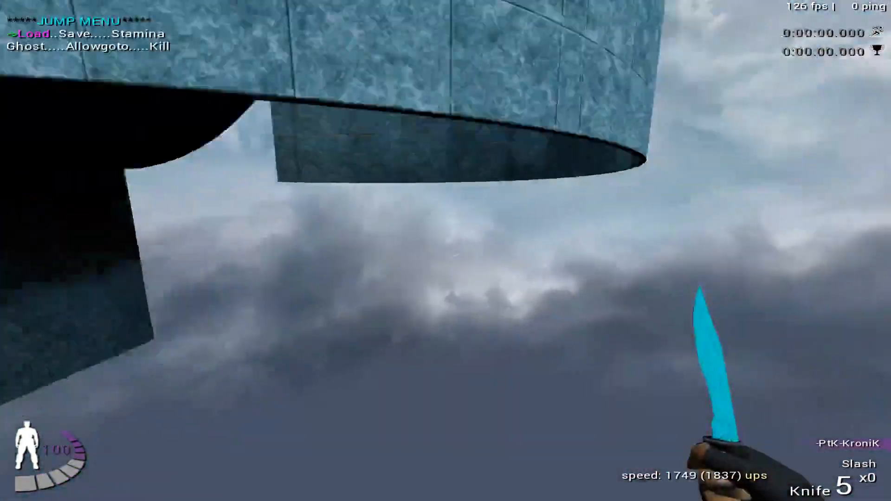
{"action": "key", "text": "w"}
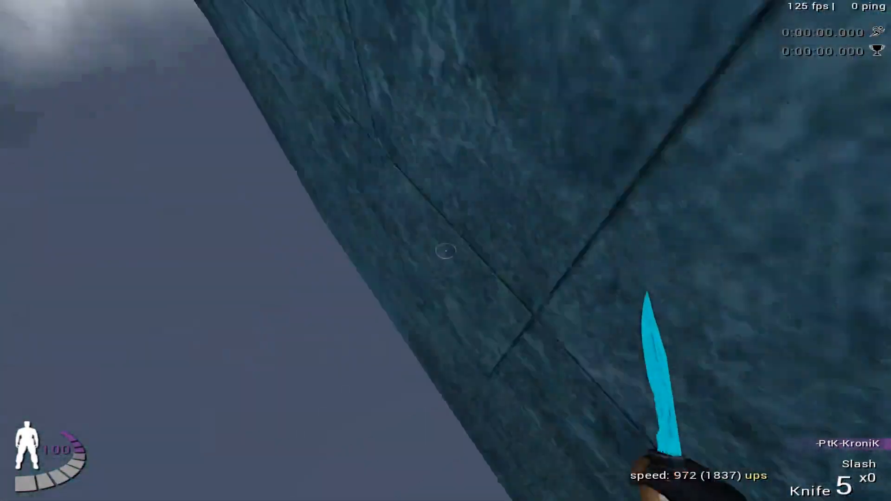
{"action": "key", "text": "f"}
{"action": "key", "text": "w"}
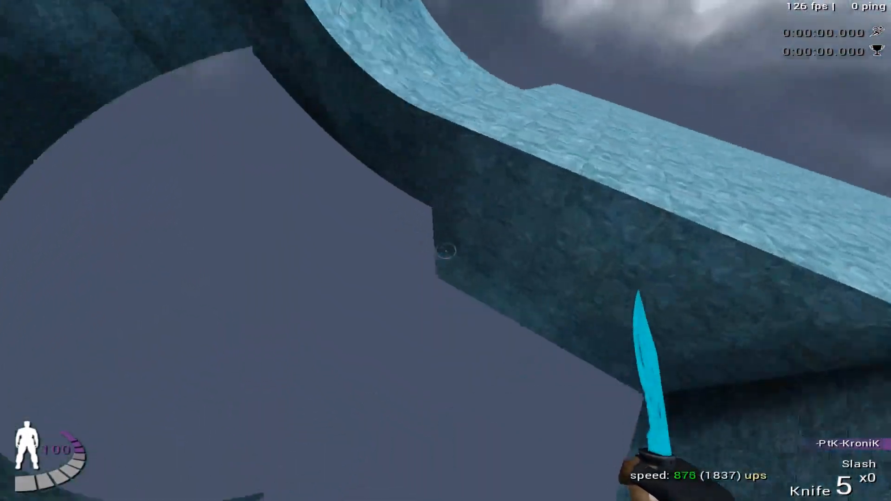
{"action": "key", "text": "Return"}
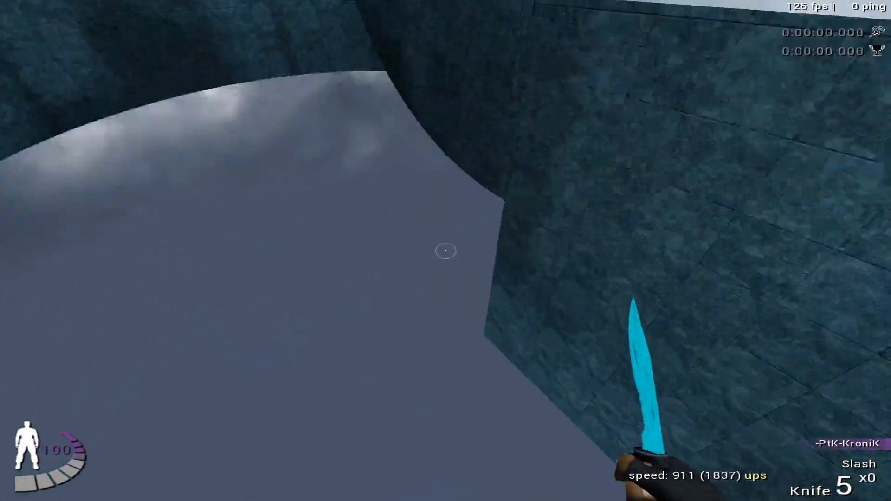
{"action": "key", "text": "Return"}
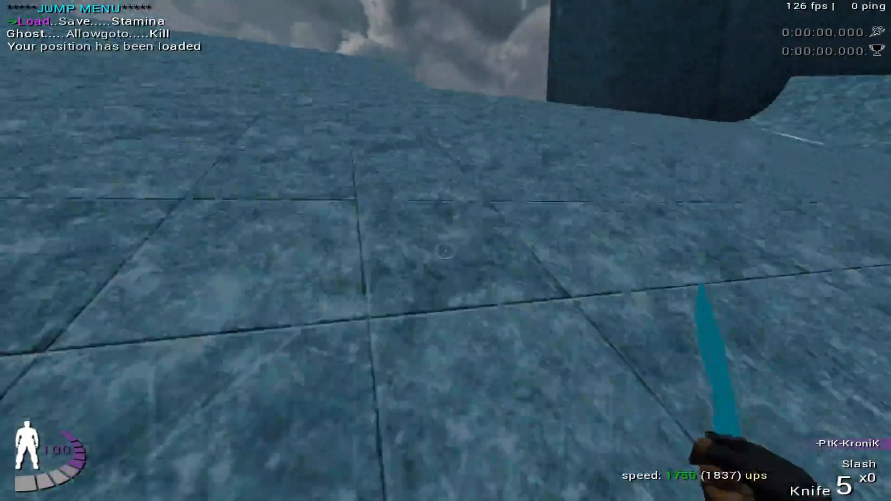
- Retry the approach along the ramp's curved edge, loading the saved position after each missed entry
{"action": "key", "text": "Return"}
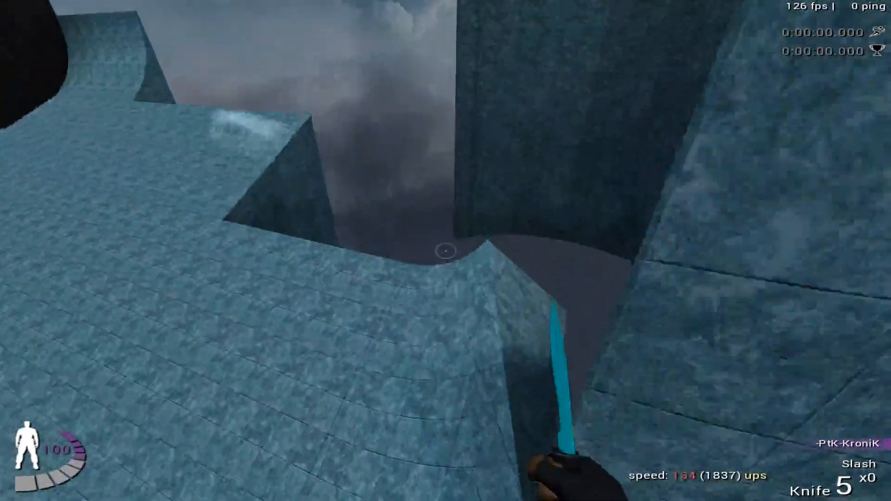
{"action": "key", "text": "Return"}
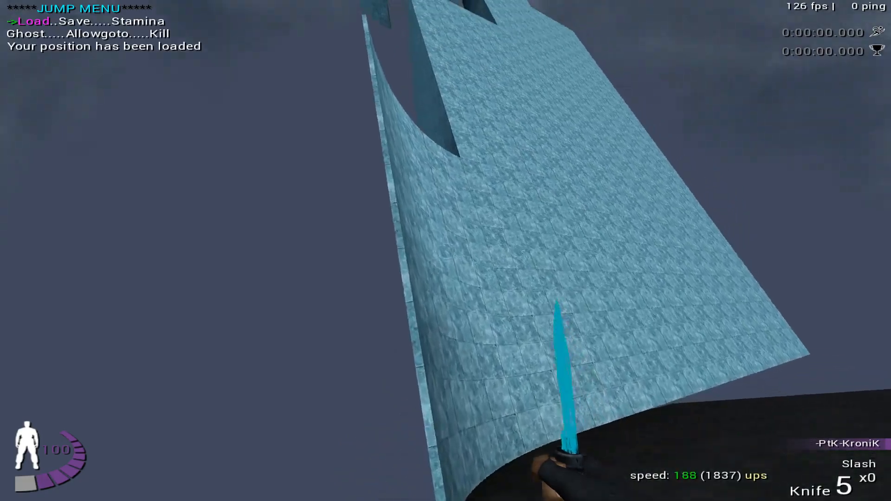
{"action": "key", "text": "Return"}
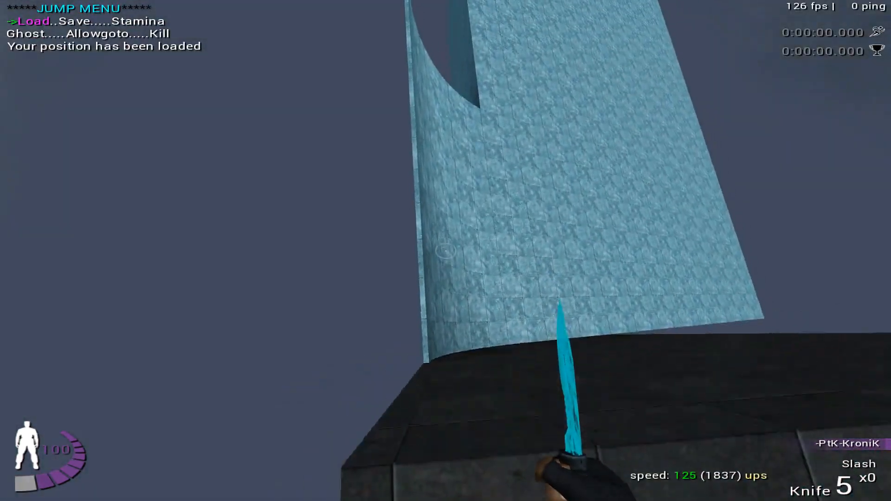
{"action": "key", "text": "Return"}
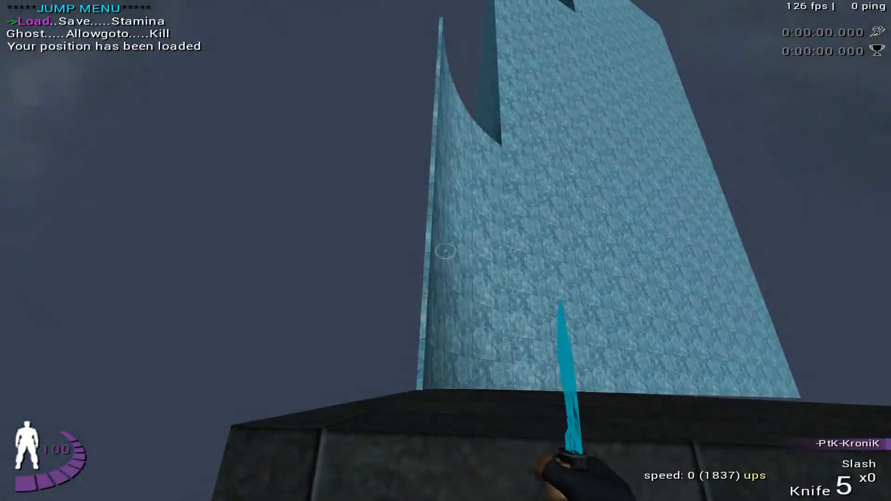
{"action": "key", "text": "w"}
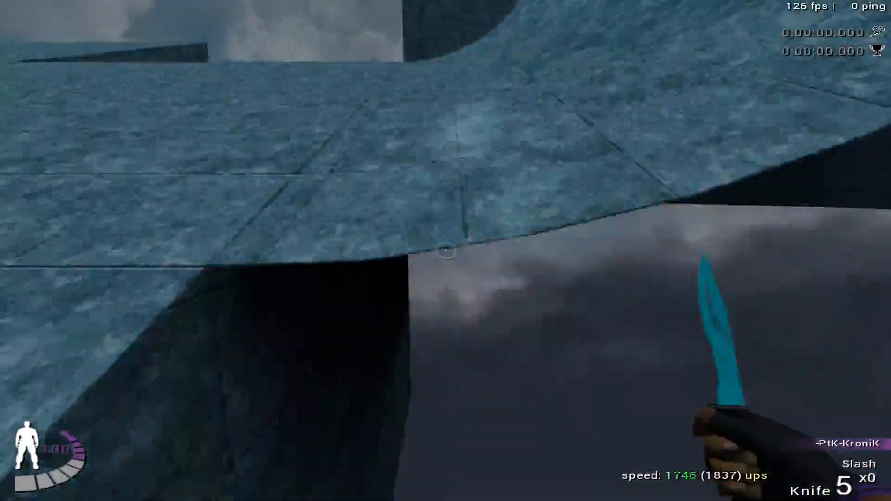
{"action": "key", "text": "Return"}
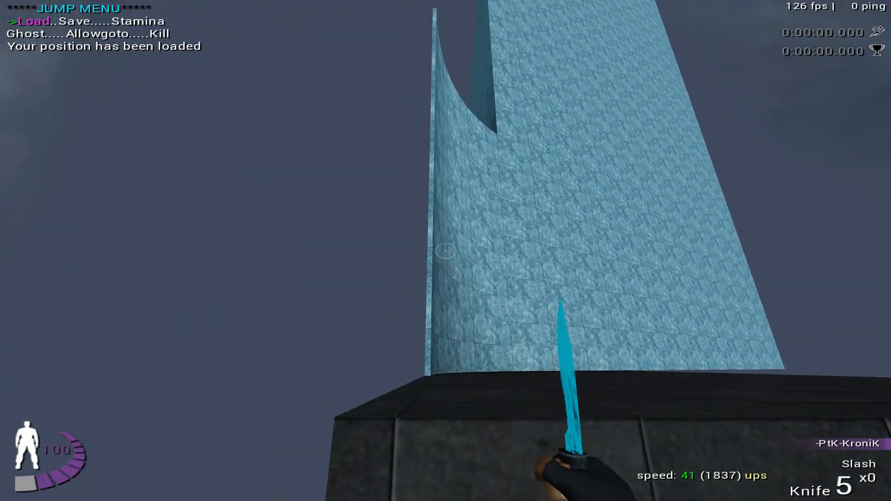
- Ride up the ramp, jump off its curved lip and circle the wall's inner face above the opening, then reload
{"action": "key", "text": "w"}
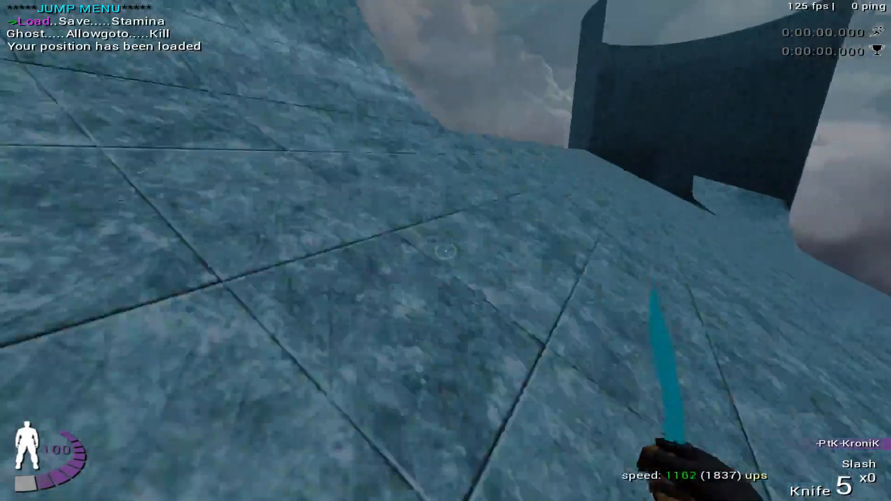
{"action": "key", "text": "w"}
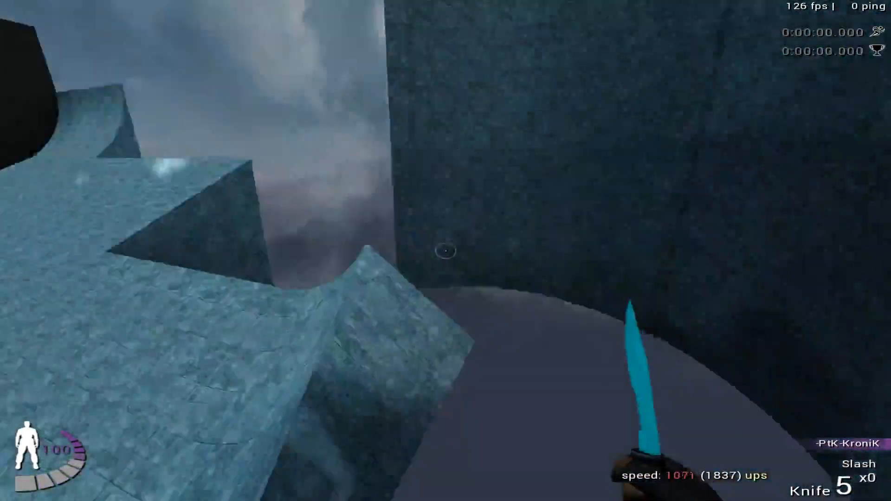
{"action": "key", "text": "w"}
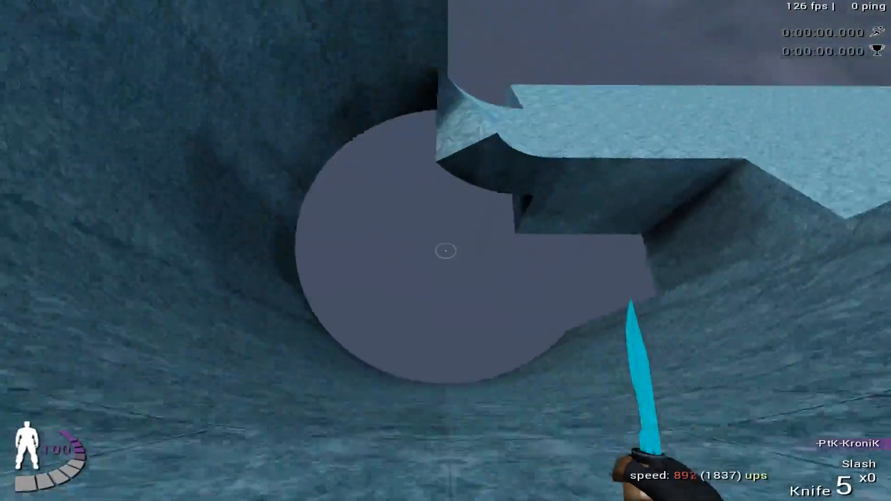
{"action": "key", "text": "f"}
{"action": "key", "text": "w"}
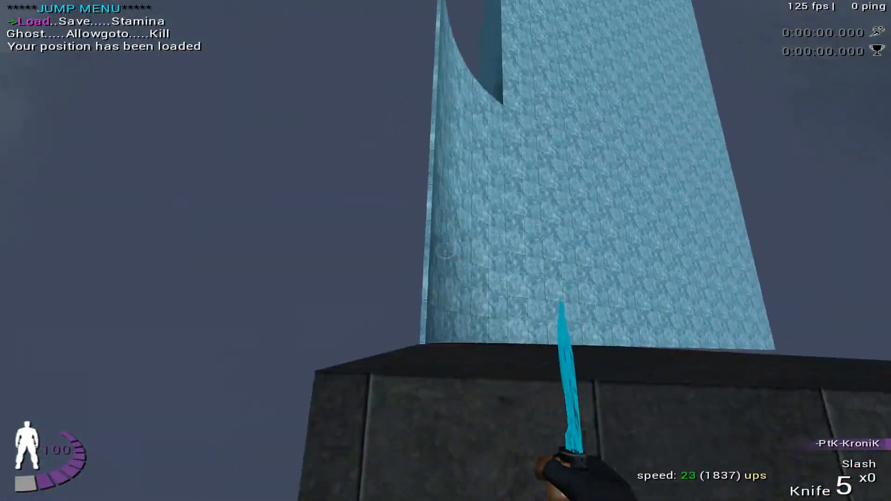
- Repeat the ramp-to-wall transfer from the start platform to test the exit line back toward the ramp's underside
{"action": "key", "text": "w"}
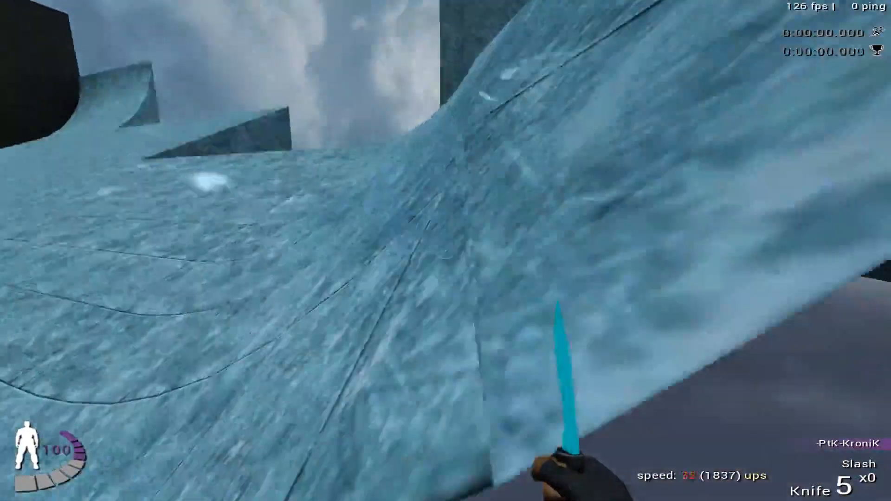
{"action": "key", "text": "f"}
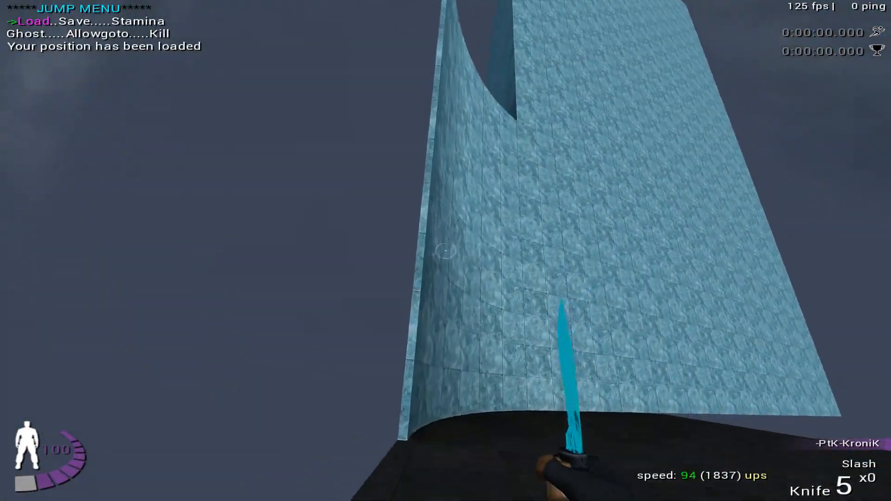
{"action": "key", "text": "w"}
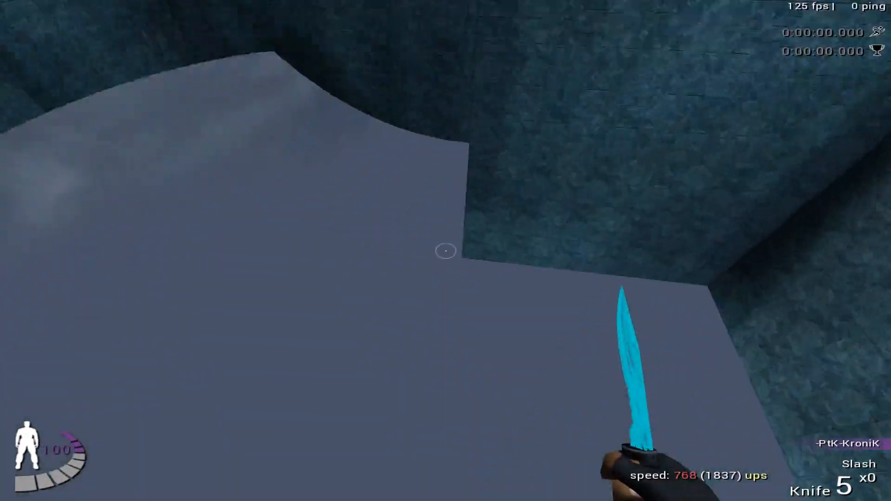
{"action": "key", "text": "f"}
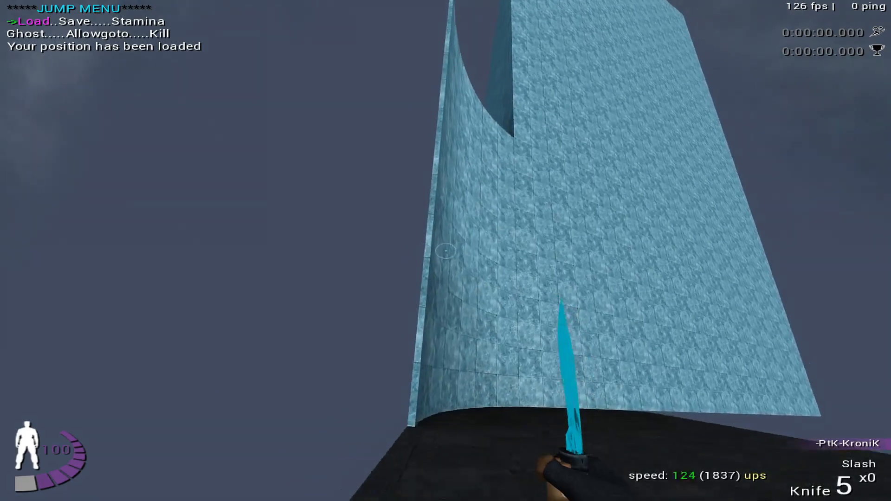
{"action": "key", "text": "w"}
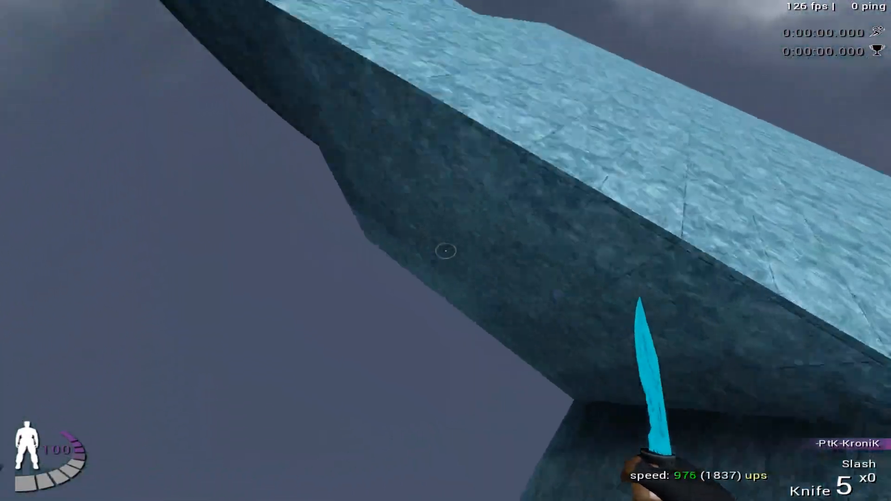
{"action": "key", "text": "f"}
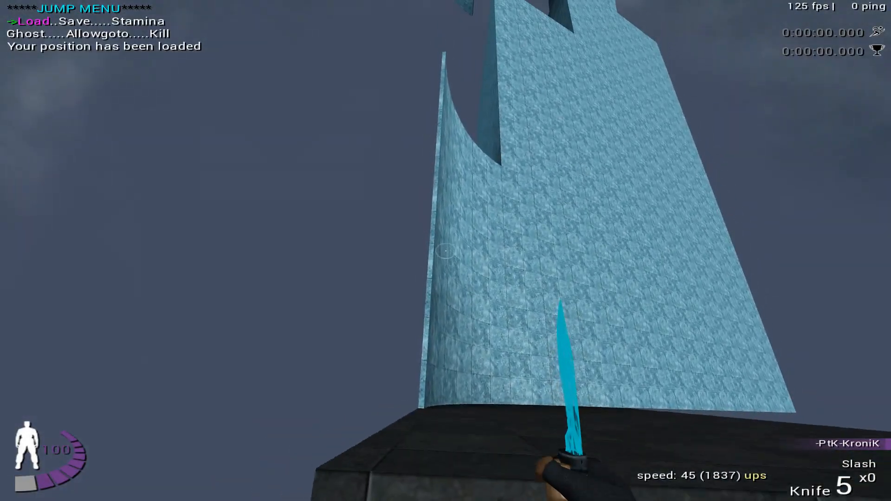
- Take the ramp at higher speed to test the flight beyond the curved wall, then load the saved position
{"action": "key", "text": "space"}
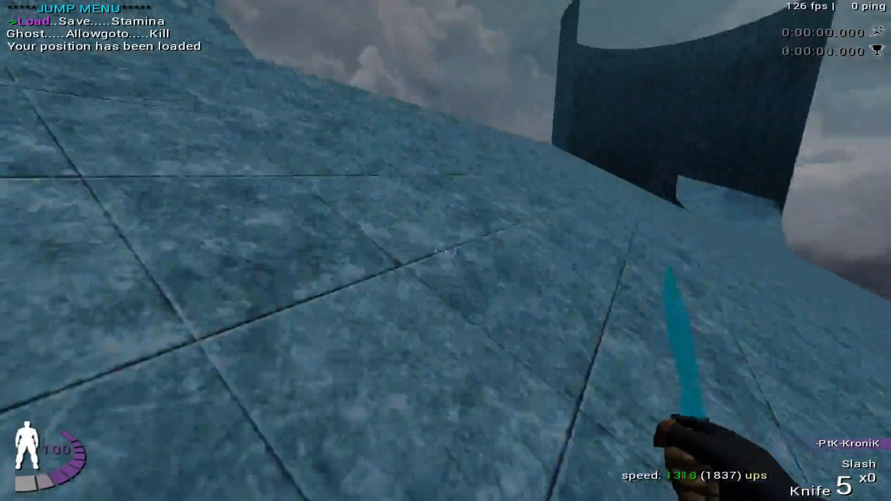
{"action": "key", "text": "f"}
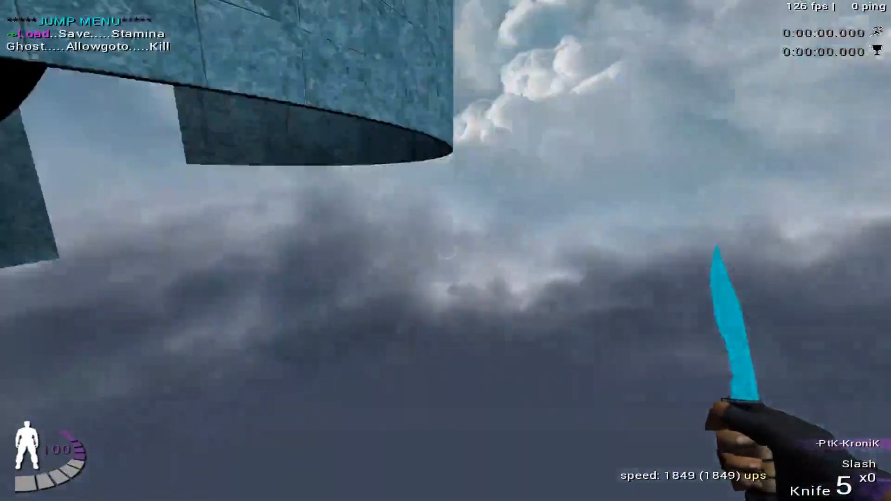
{"action": "key", "text": "space"}
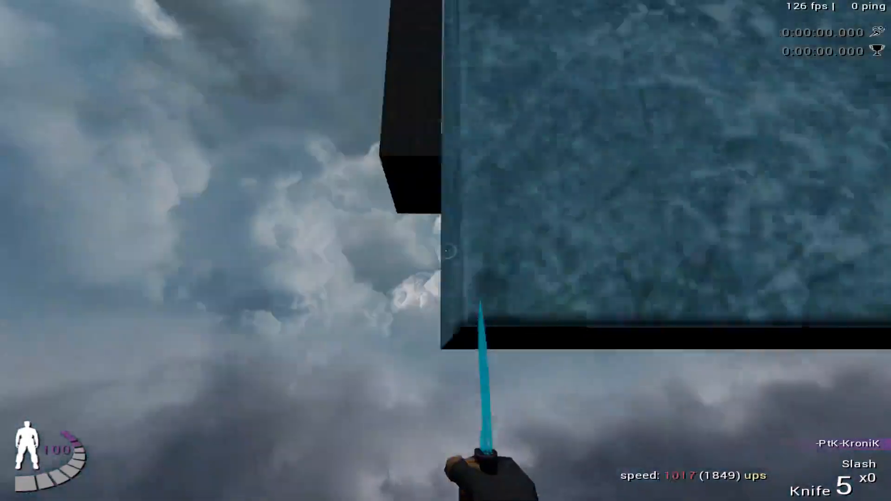
{"action": "key", "text": "1"}
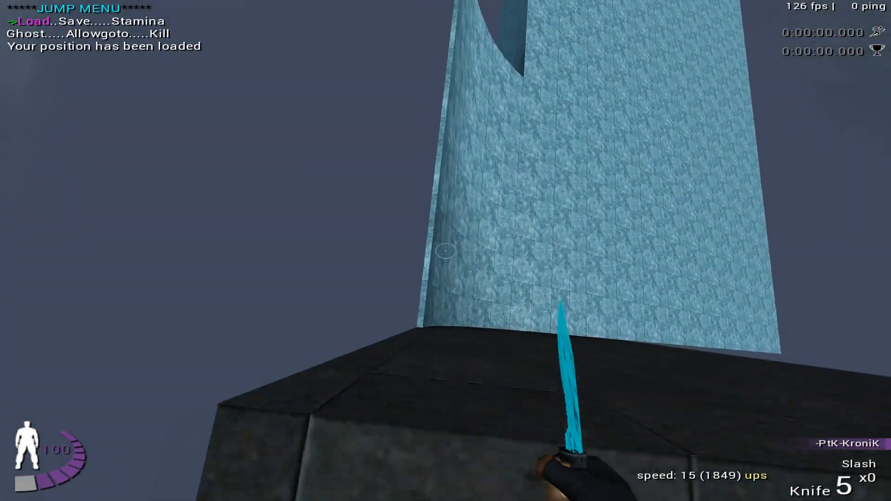
- Test the wall ride again from the start platform, returning to the saved position after each run
{"action": "key", "text": "w"}
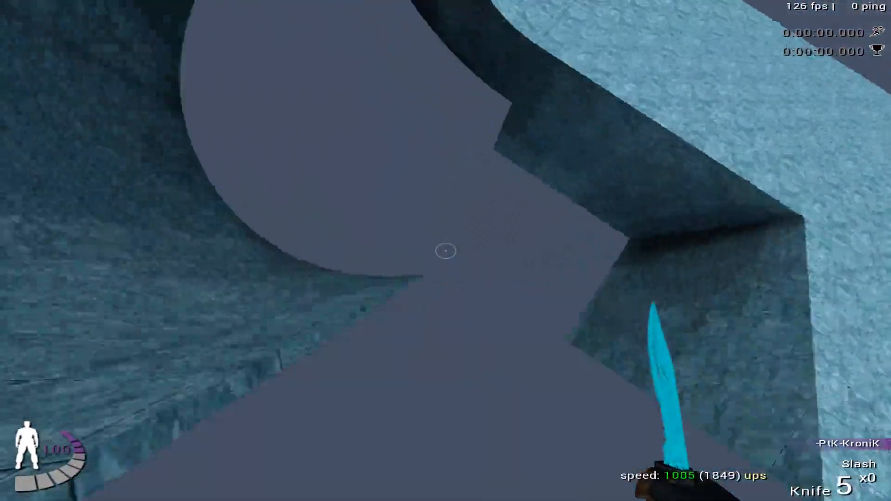
{"action": "key", "text": "Return"}
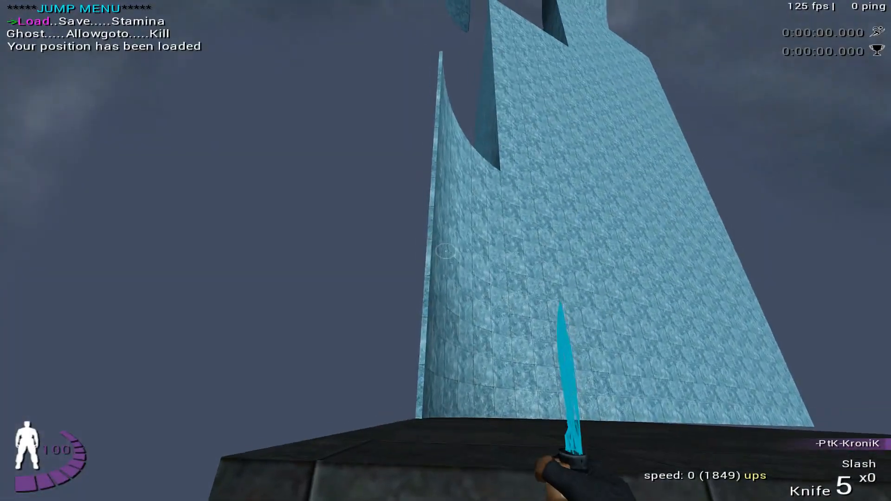
{"action": "key", "text": "s"}
{"action": "key", "text": "w"}
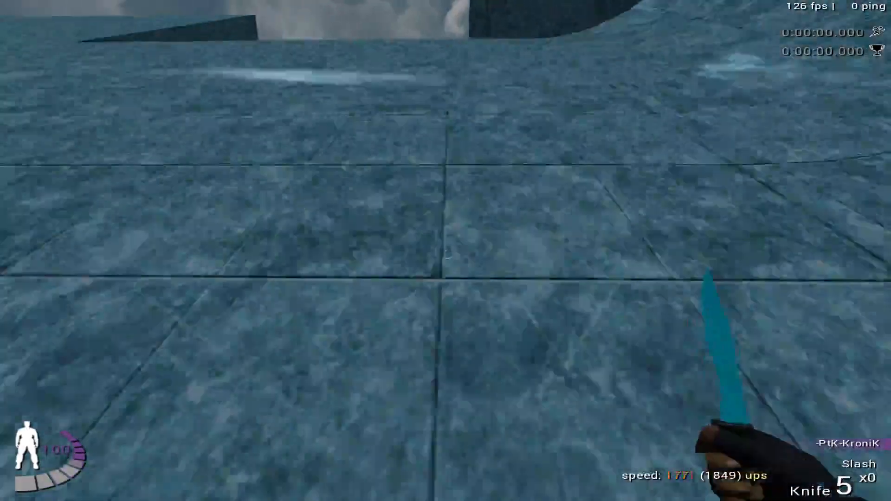
{"action": "key", "text": "Return"}
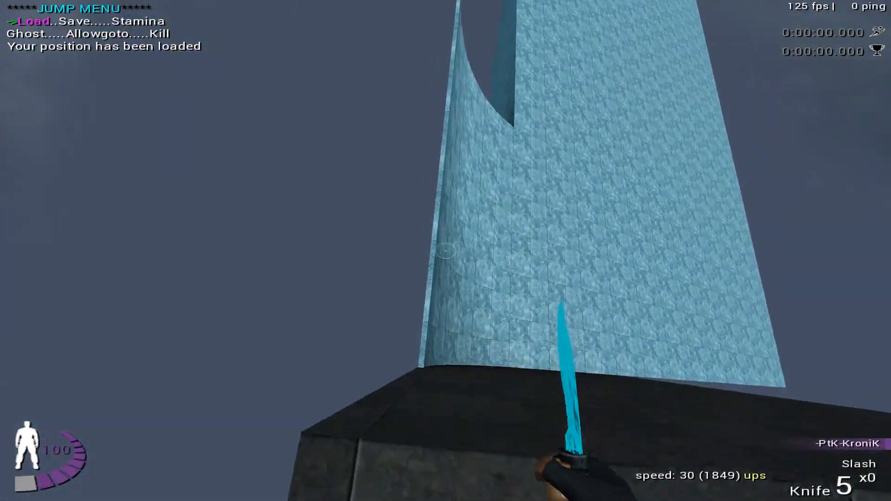
- Replay the ramp entry into the curved wall and steer around its inner face over the gap
{"action": "key", "text": "w"}
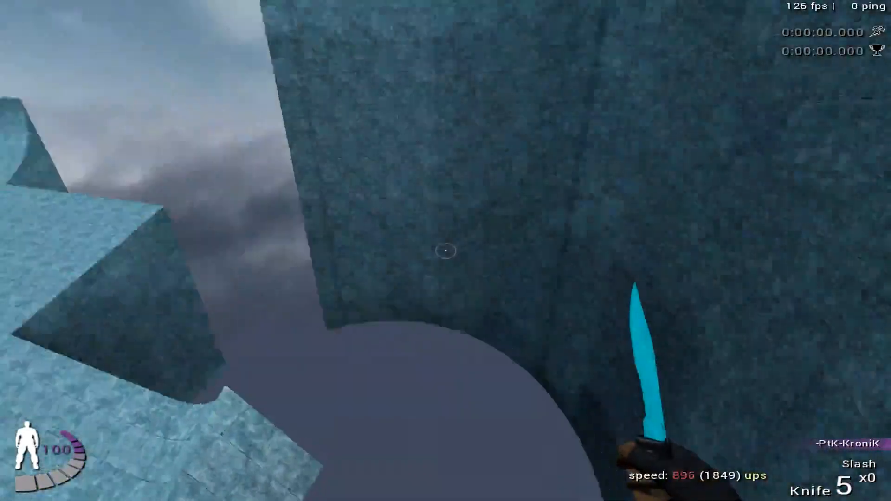
{"action": "key", "text": "Return"}
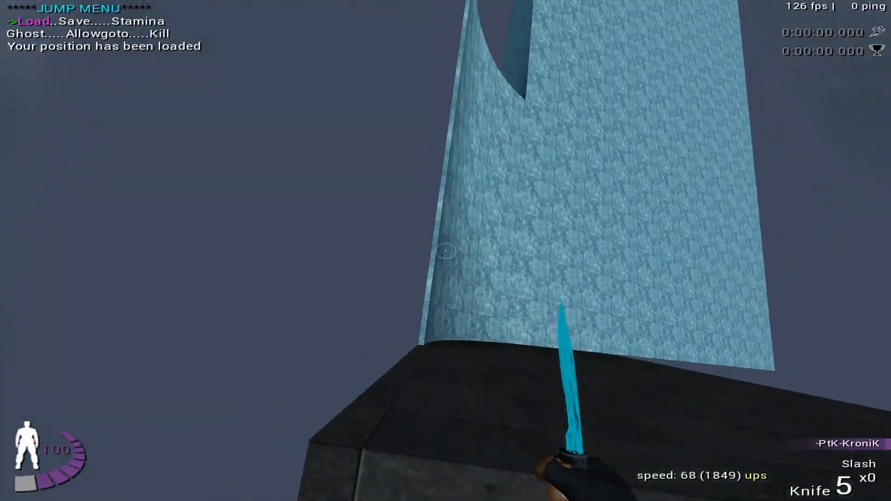
{"action": "key", "text": "a"}
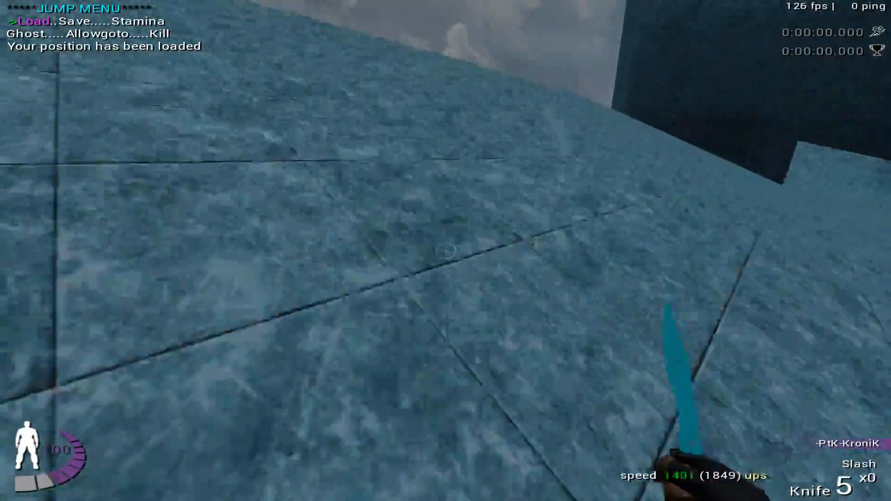
{"action": "key", "text": "a"}
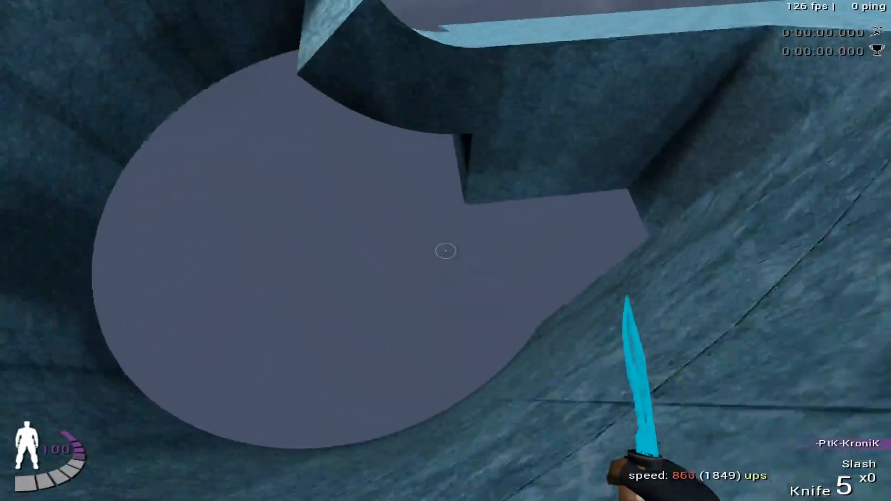
- Load the saved position and test the ramp run out toward the curved wall's far edge
{"action": "key", "text": "Return"}
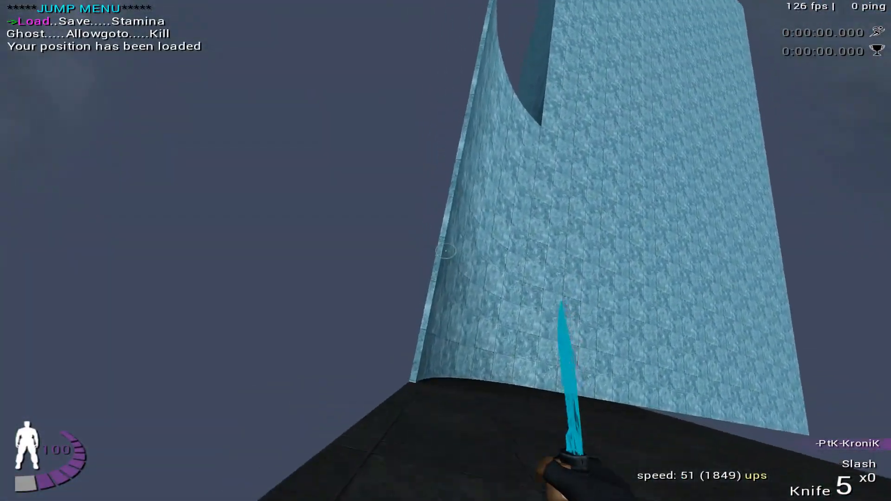
{"action": "key", "text": "w"}
{"action": "key", "text": "Return"}
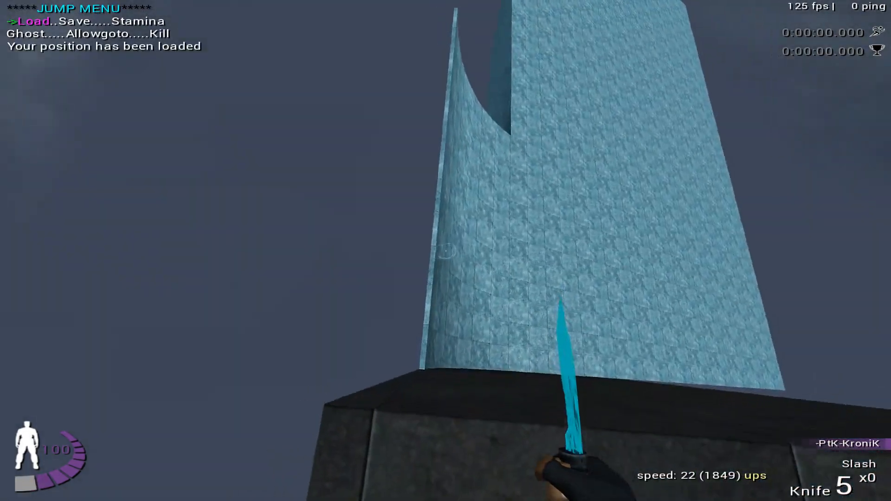
{"action": "key", "text": "a"}
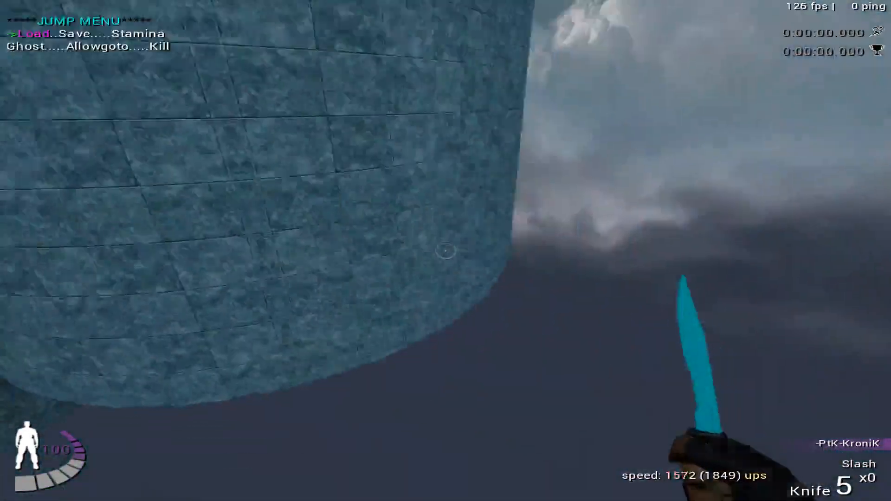
{"action": "key", "text": "Return"}
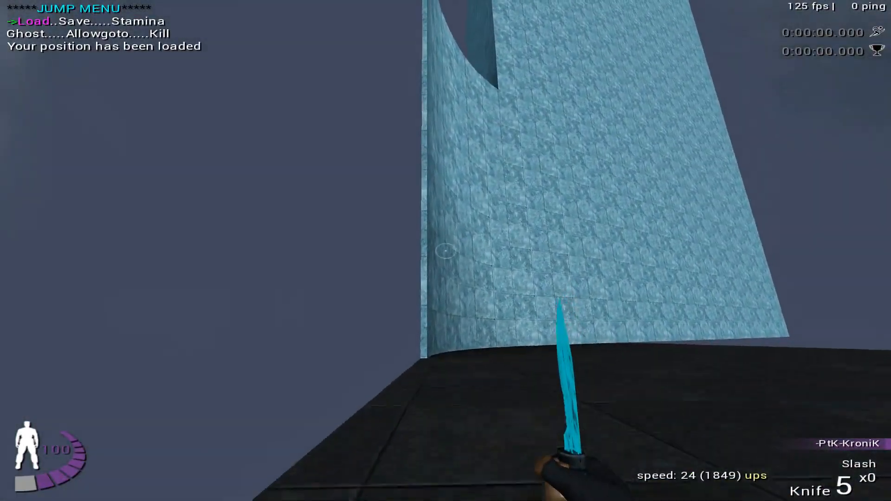
- Play-test the transfer from the ice ramp onto the curved wall, reloading the saved position between runs
{"action": "key", "text": "w"}
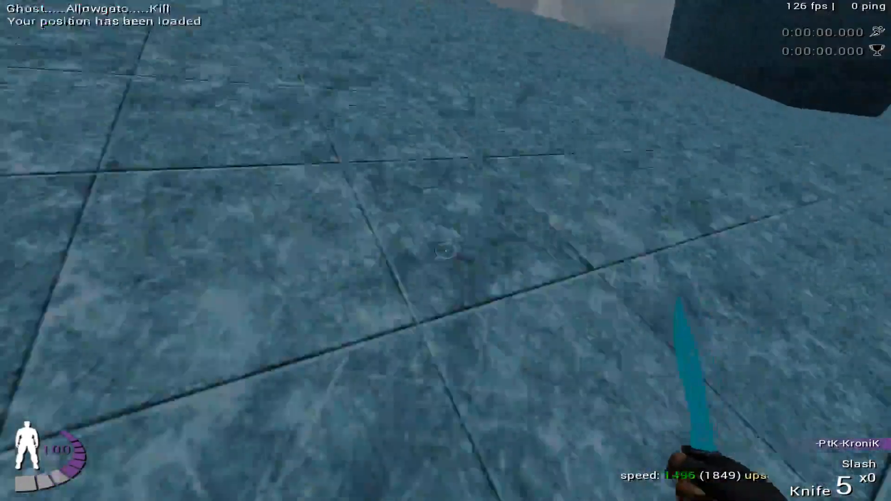
{"action": "key", "text": "a"}
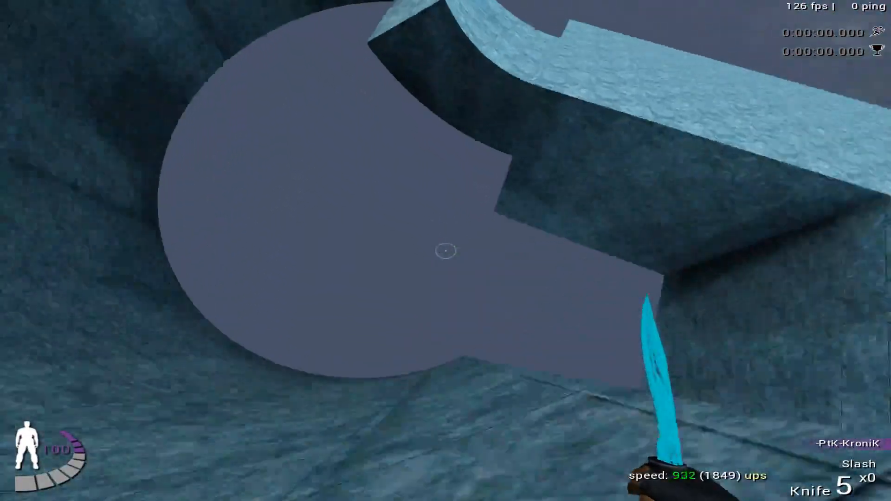
{"action": "key", "text": "Return"}
{"action": "key", "text": "w"}
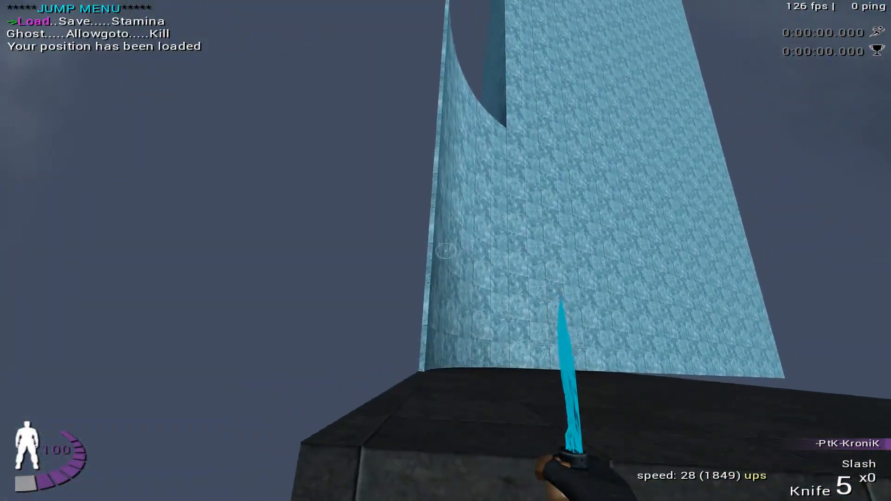
{"action": "key", "text": "space"}
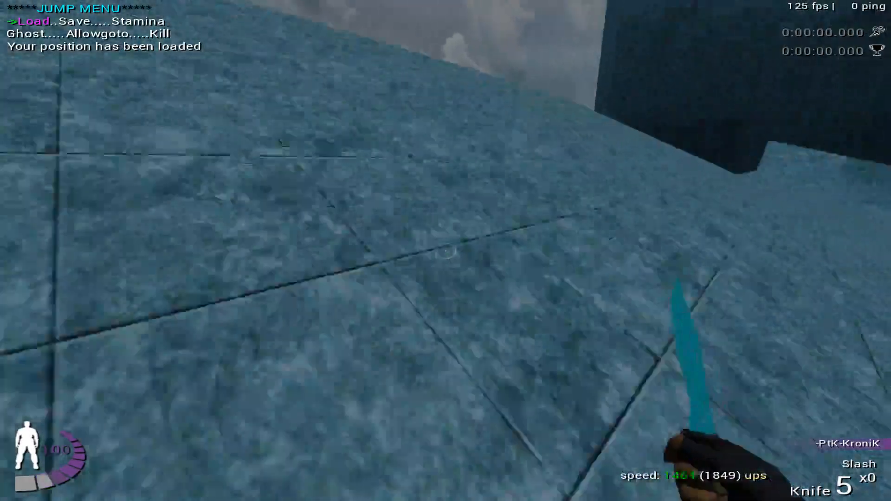
{"action": "key", "text": "Return"}
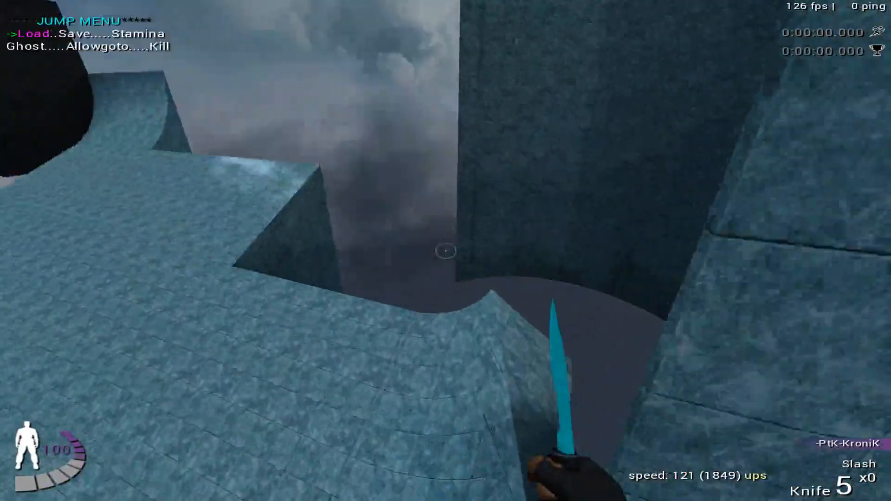
- Retry the ramp entry to test the exit from the curved wall alongside the ramp, then reload the saved position
{"action": "key", "text": "Return"}
{"action": "key", "text": "w"}
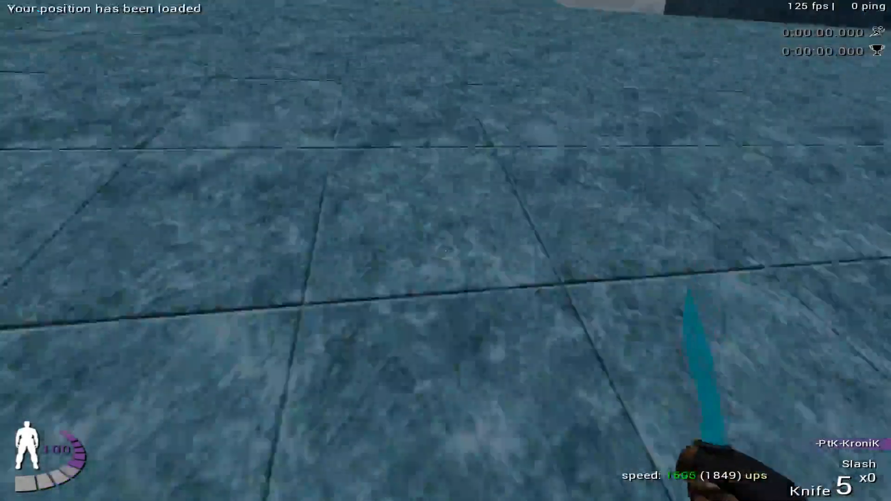
{"action": "key", "text": "a"}
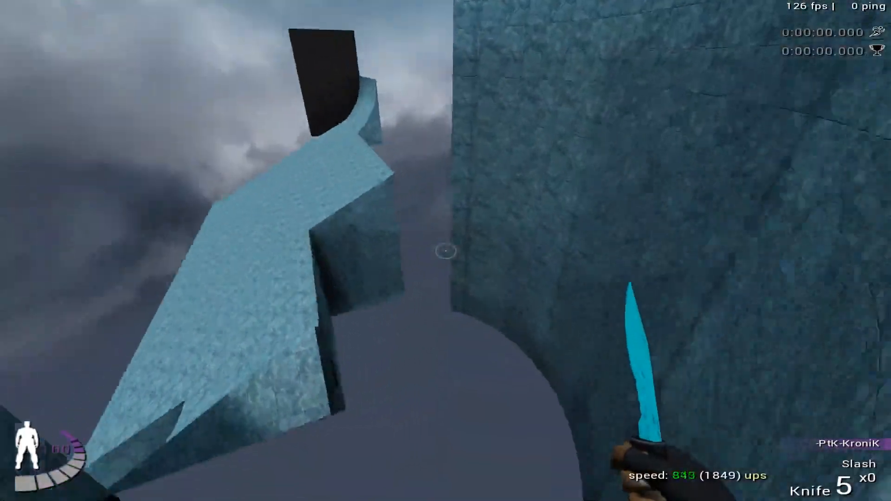
{"action": "key", "text": "Return"}
{"action": "key", "text": "Return"}
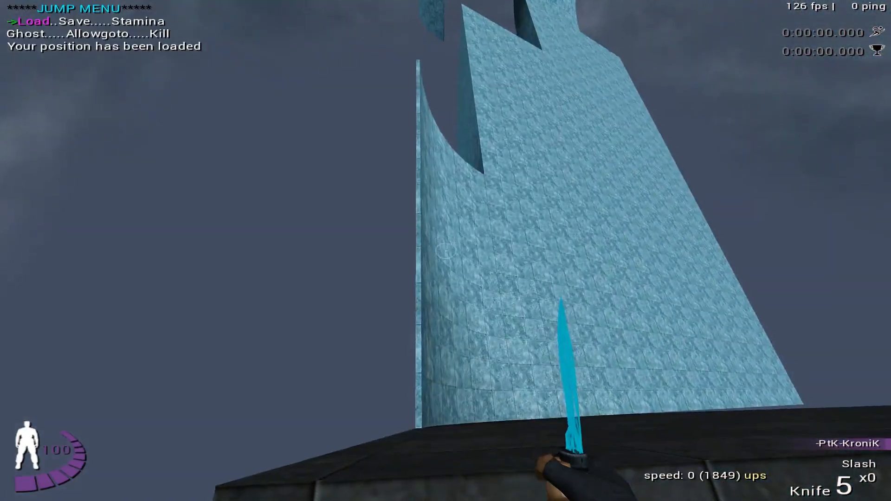
- Ride the ramp into the curved wall, steer around its inside over the gap, and return to the saved position
{"action": "key", "text": "w"}
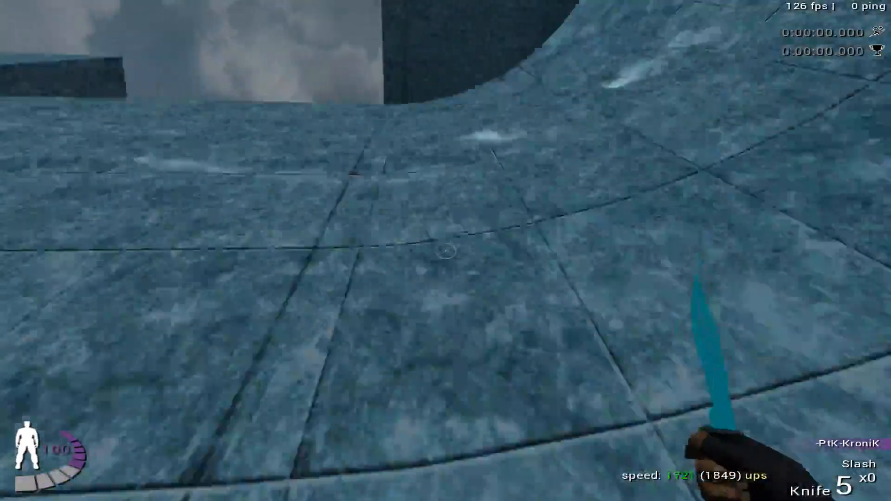
{"action": "key", "text": "a"}
{"action": "key", "text": "a"}
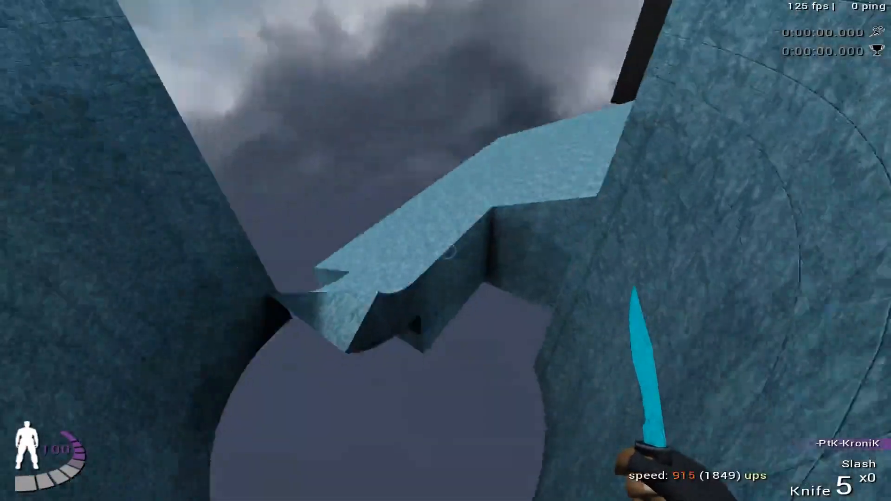
{"action": "key", "text": "Return"}
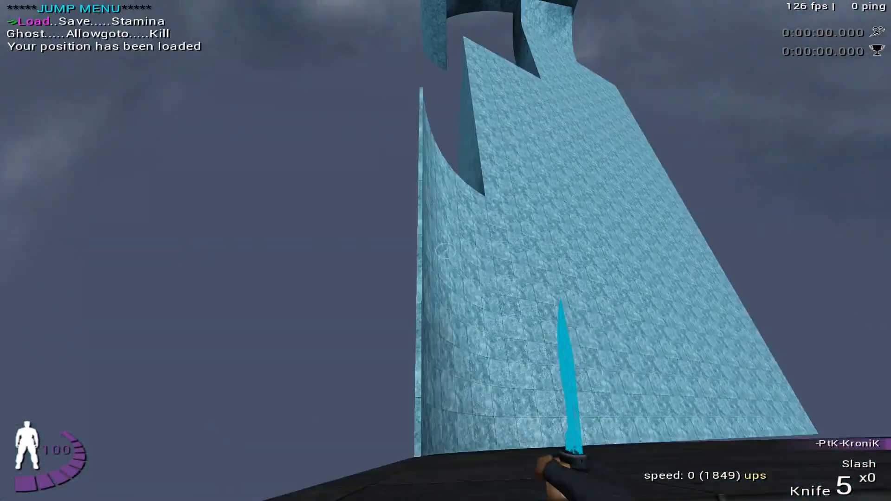
- Test the approach line up the ramp from the start platform, returning to the saved position to restart the run
{"action": "key", "text": "w"}
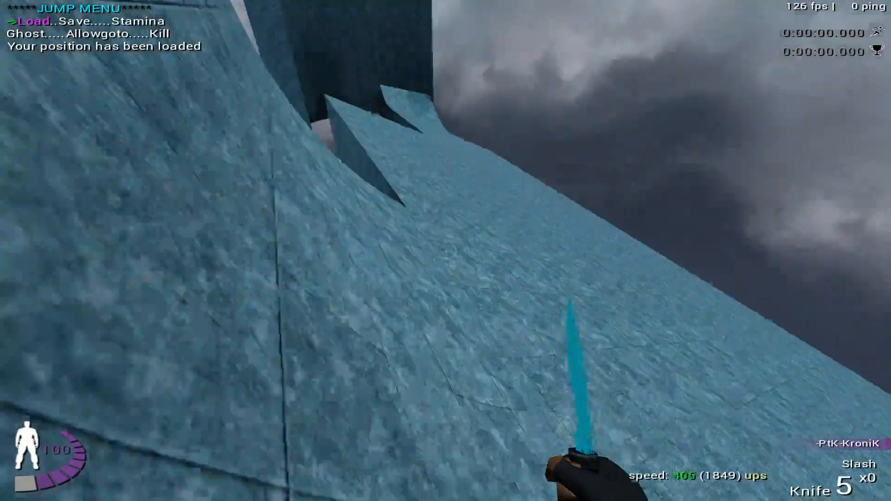
{"action": "key", "text": "a"}
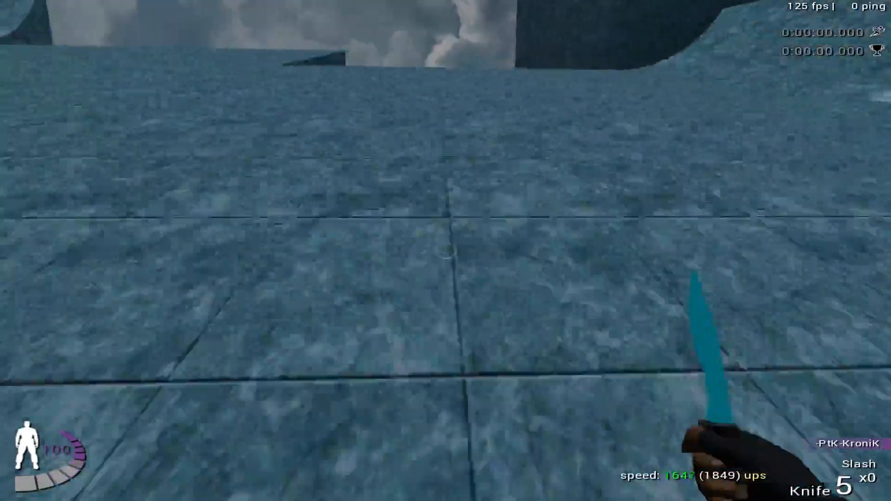
{"action": "key", "text": "Up"}
{"action": "key", "text": "Return"}
{"action": "key", "text": "w"}
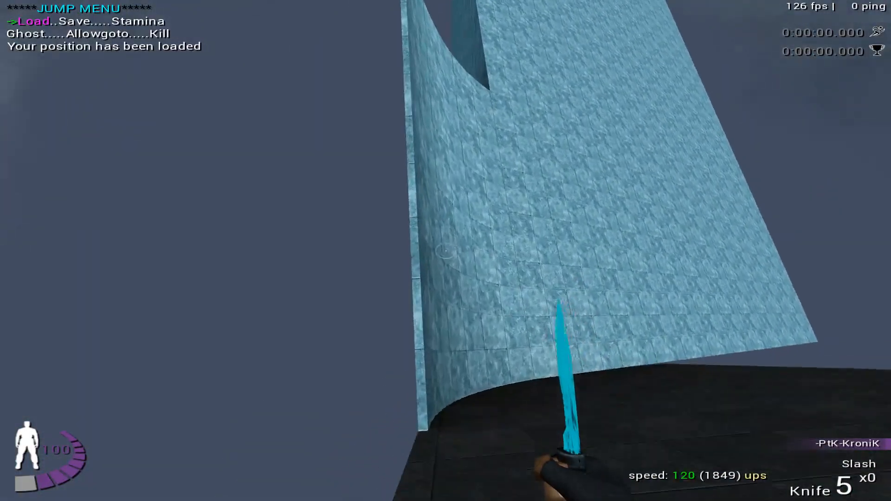
{"action": "key", "text": "Return"}
- Practise the fast ramp entry toward the curved wall again, loading the saved position after each attempt
{"action": "key", "text": "w"}
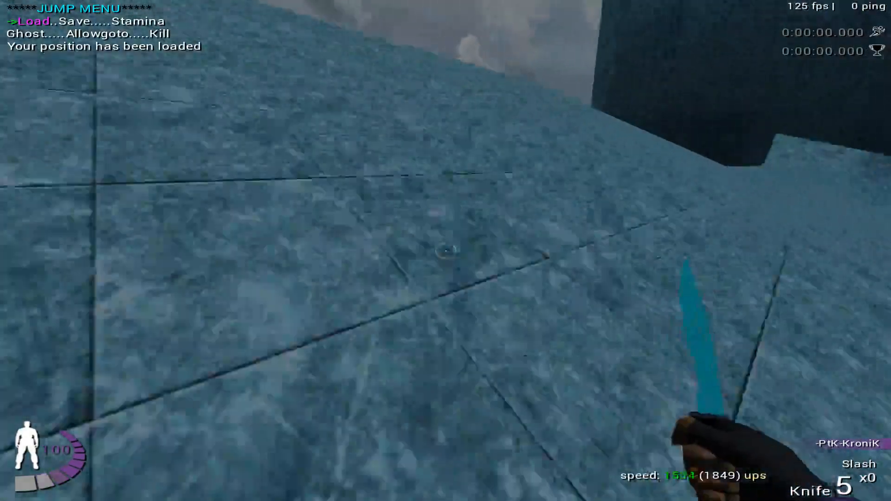
{"action": "key", "text": "Return"}
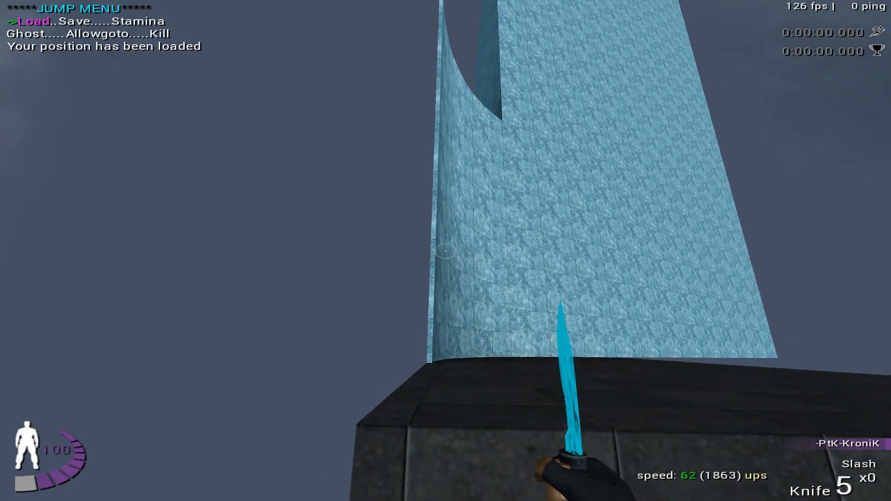
{"action": "key", "text": "w"}
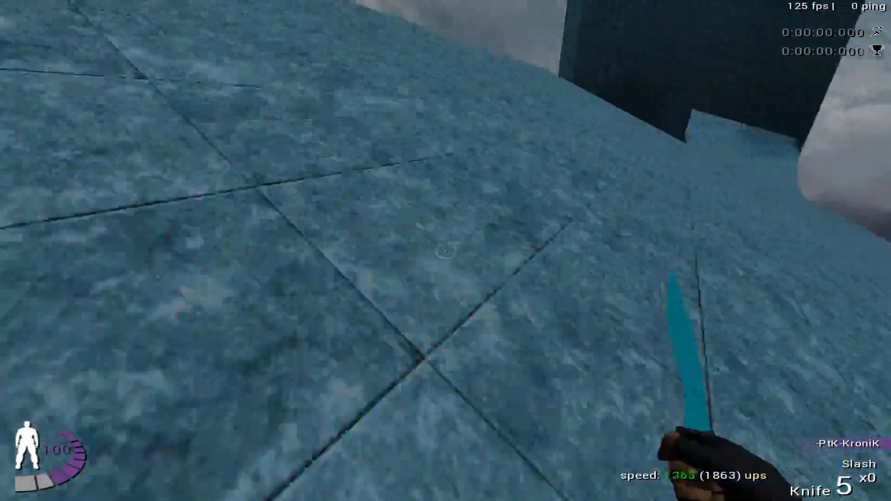
{"action": "key", "text": "Return"}
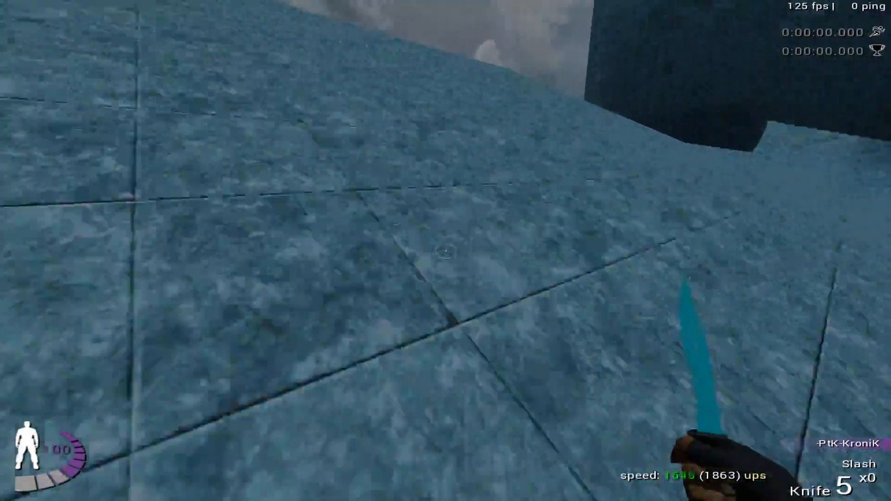
{"action": "key", "text": "Return"}
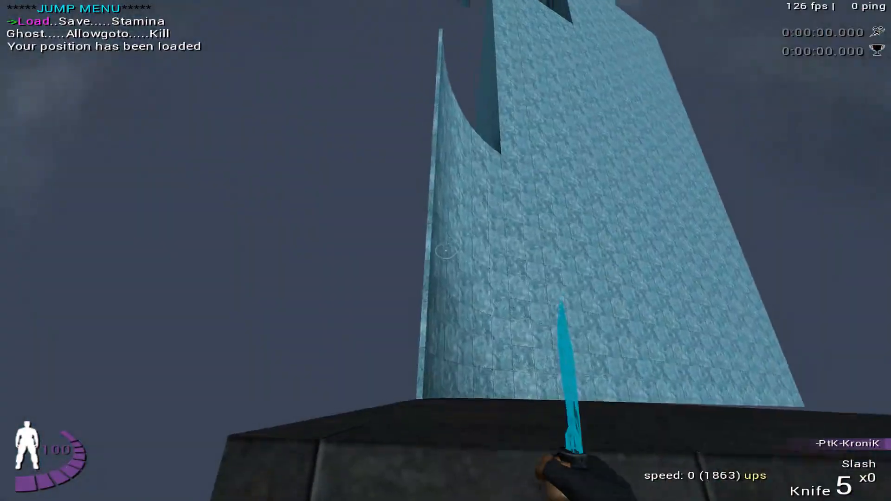
- Repeat the wall ride over the round gap to test carrying speed back toward the ramp
{"action": "key", "text": "w"}
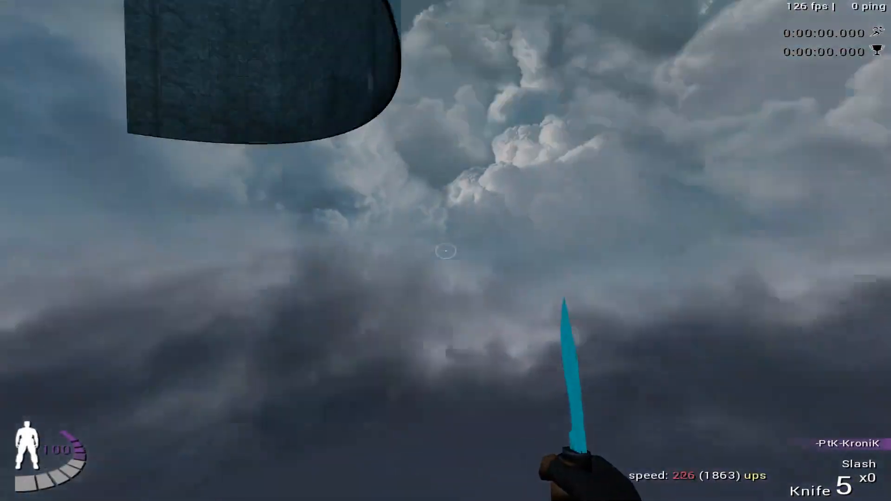
{"action": "key", "text": "Return"}
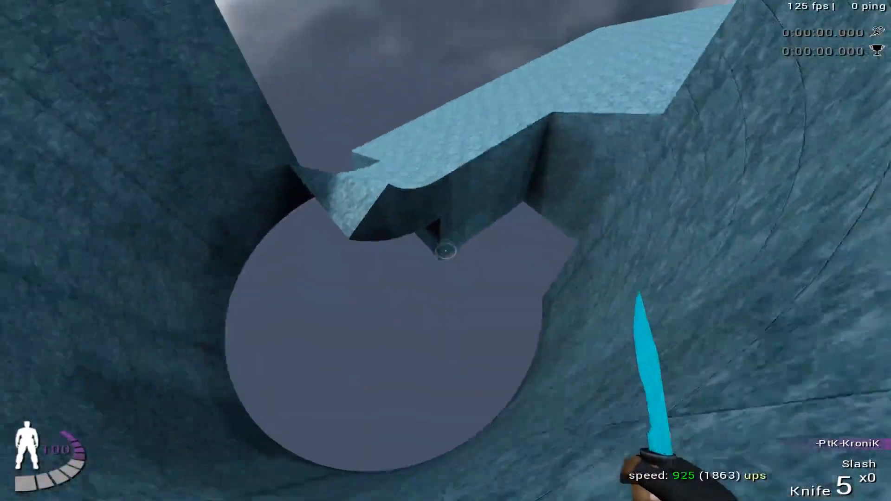
{"action": "key", "text": "Return"}
{"action": "key", "text": "d"}
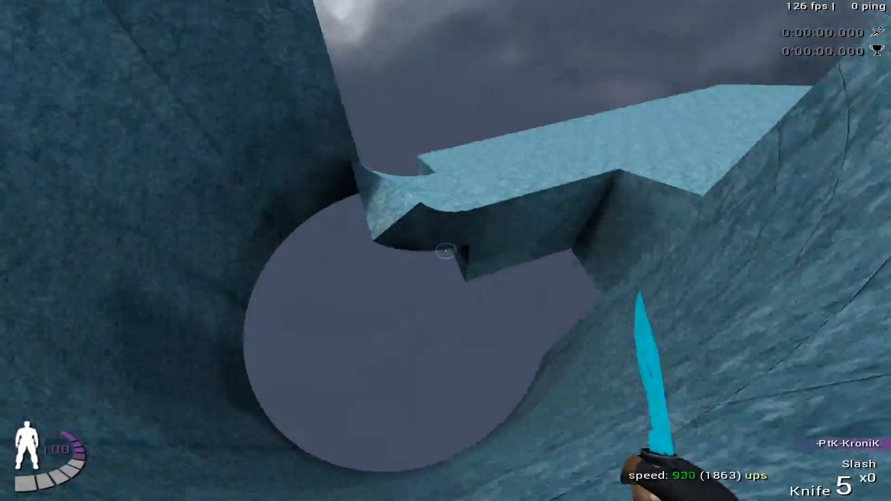
{"action": "key", "text": "l"}
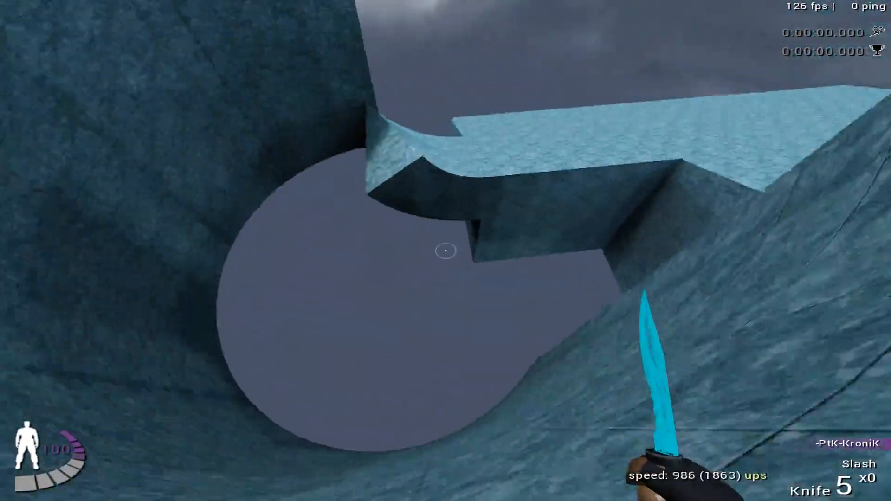
{"action": "key", "text": "l"}
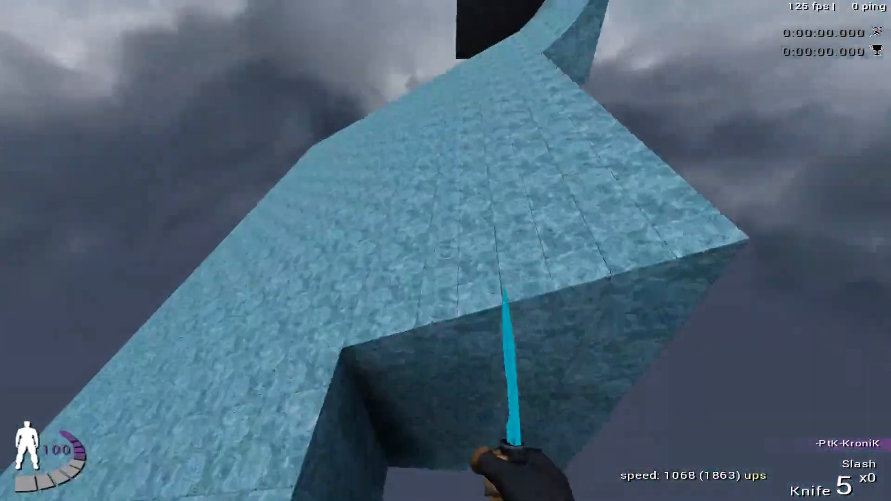
- Load the saved position and examine the whole ramp and curved wall layout from the start platform
{"action": "key", "text": "Down"}
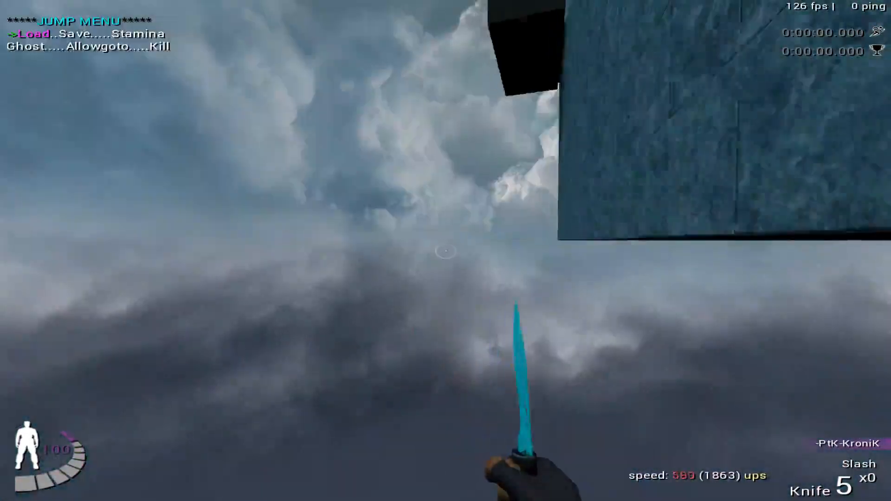
{"action": "key", "text": "Return"}
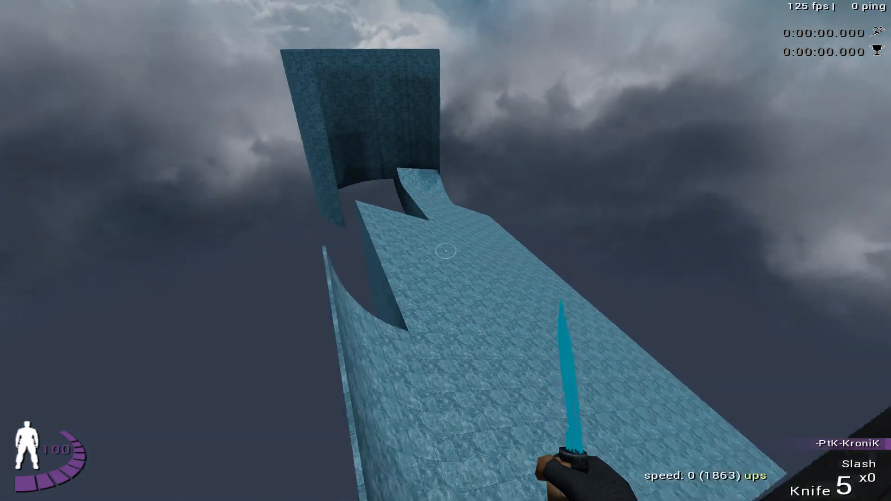
{"action": "left_click", "coordinate": [445, 251]}
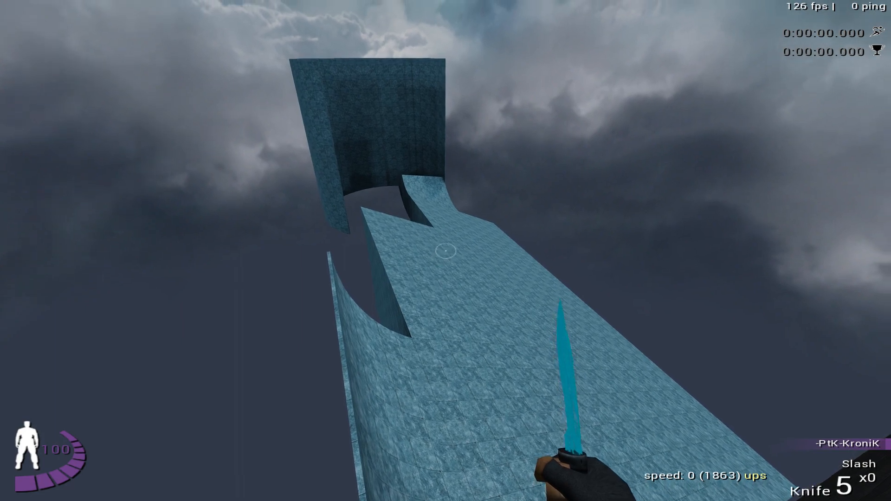
{"action": "key", "text": "w"}
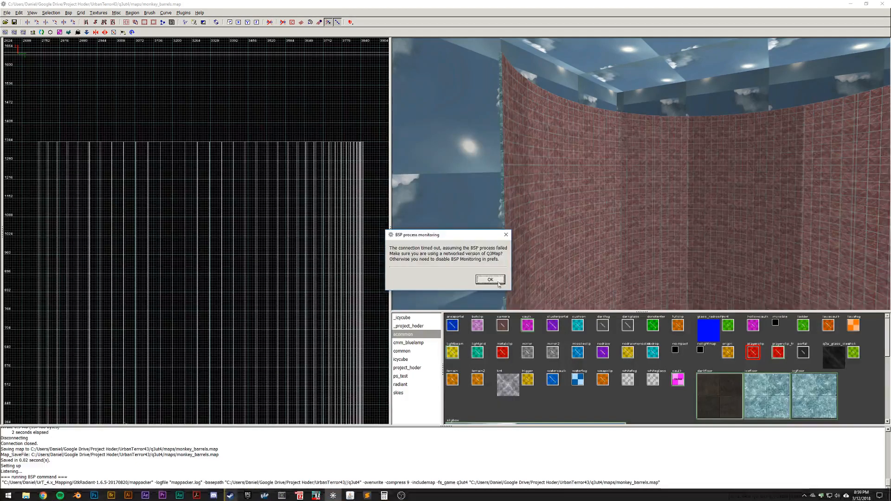
- Switch back to GtkRadiant, position the camera above the ice ramp, and select the sky wall beside it
{"action": "left_click", "coordinate": [490, 279]}
{"action": "right_click", "coordinate": [641, 173]}
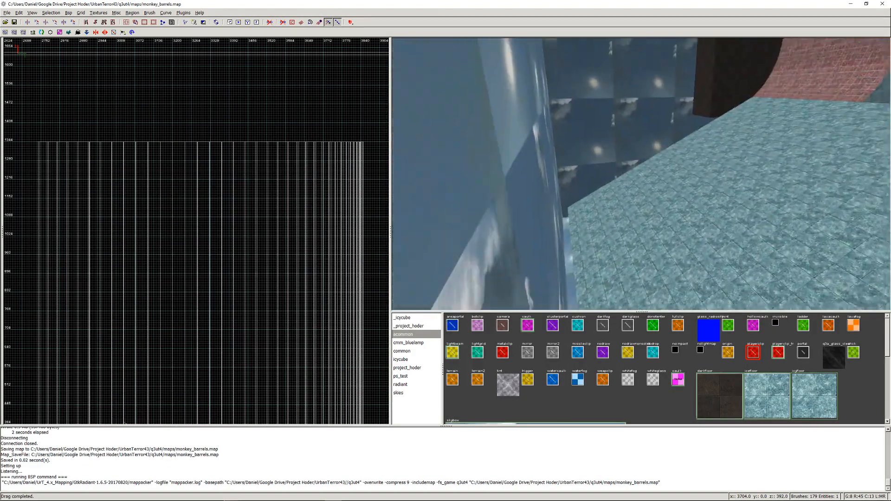
{"action": "right_click", "coordinate": [641, 173]}
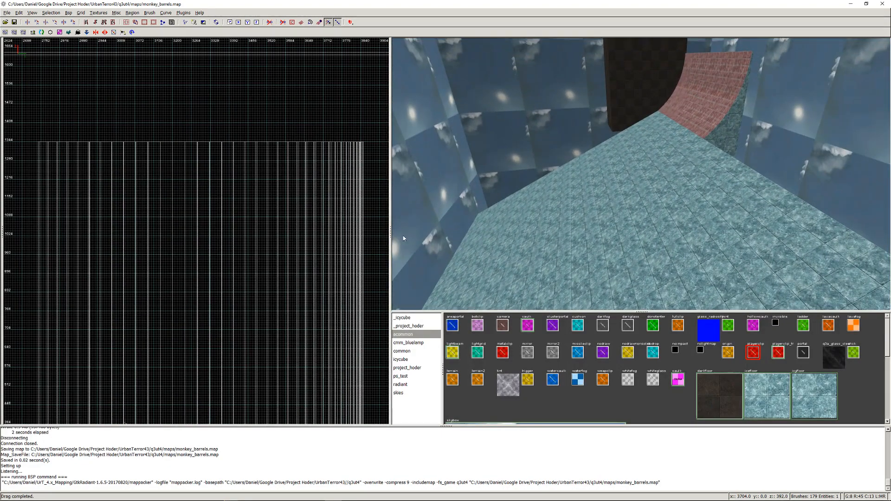
{"action": "left_click", "coordinate": [448, 213], "text": "shift"}
{"action": "scroll", "coordinate": [205, 204], "scroll_direction": "down", "scroll_amount": 5}
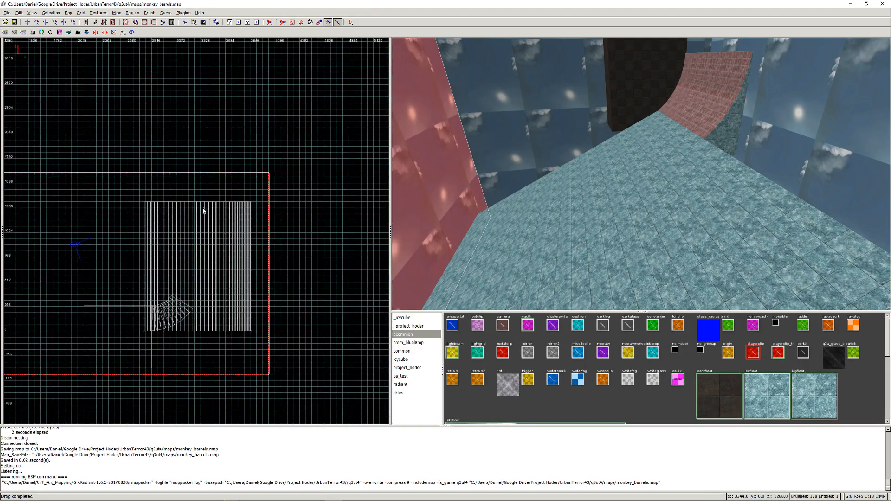
- Move the selected sky wall about 1,200 units outward, away from the low end of the ice ramp, by stretching its two faces
{"action": "key", "text": "super+Tab"}
{"action": "left_click", "coordinate": [223, 215]}
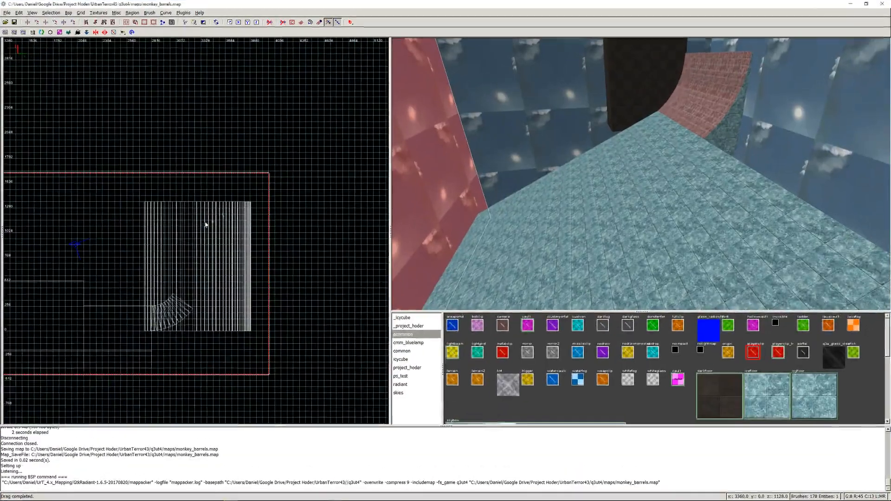
{"action": "key", "text": "ctrl+Tab"}
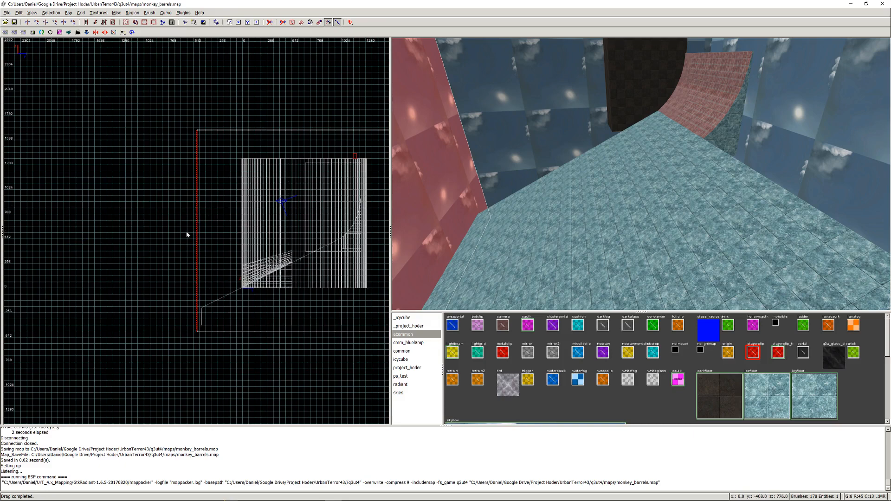
{"action": "left_click_drag", "start_coordinate": [188, 236], "coordinate": [65, 252]}
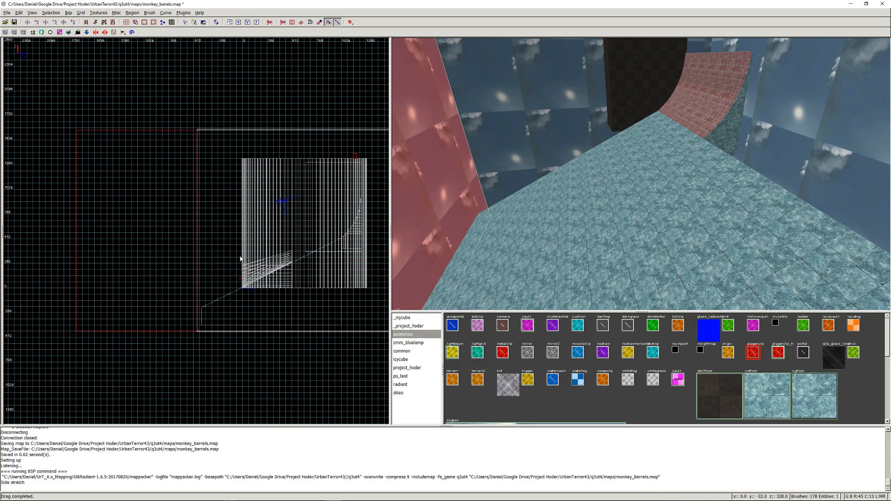
{"action": "left_click_drag", "start_coordinate": [240, 260], "coordinate": [115, 272]}
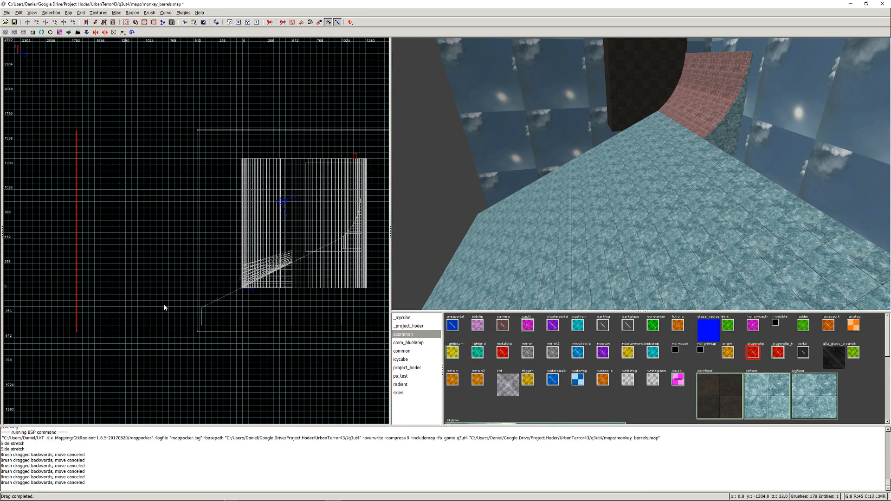
{"action": "scroll", "coordinate": [164, 308], "scroll_direction": "up", "scroll_amount": 2}
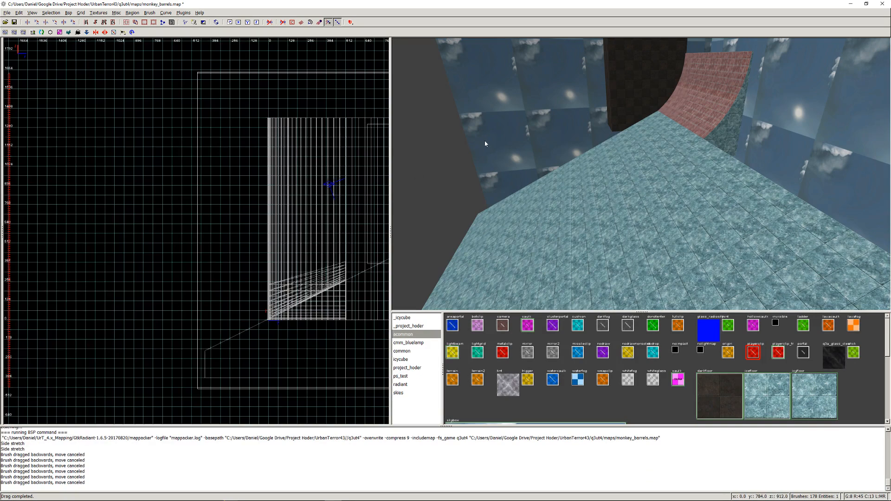
{"action": "left_click", "coordinate": [492, 140], "text": "shift"}
{"action": "right_click", "coordinate": [492, 140]}
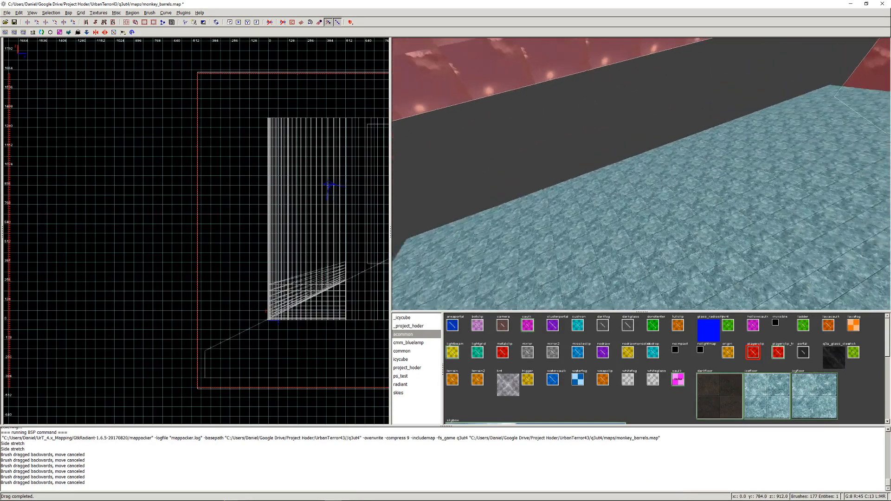
{"action": "key", "text": "Escape"}
- Stretch the sky ceiling, floor and two side walls outward together to meet the relocated sky wall
{"action": "right_click", "coordinate": [641, 174]}
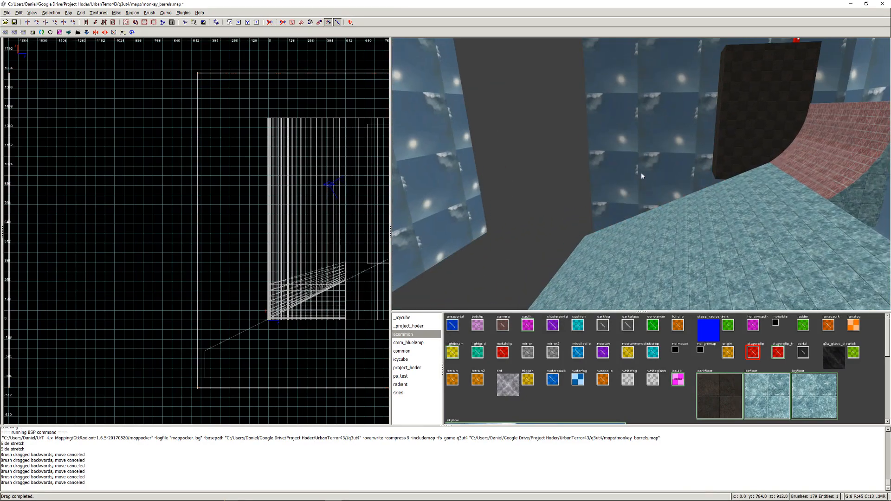
{"action": "left_click", "coordinate": [644, 162], "text": "shift"}
{"action": "right_click", "coordinate": [644, 162]}
{"action": "right_click", "coordinate": [641, 174]}
{"action": "left_click", "coordinate": [577, 197], "text": "shift"}
{"action": "right_click", "coordinate": [577, 196]}
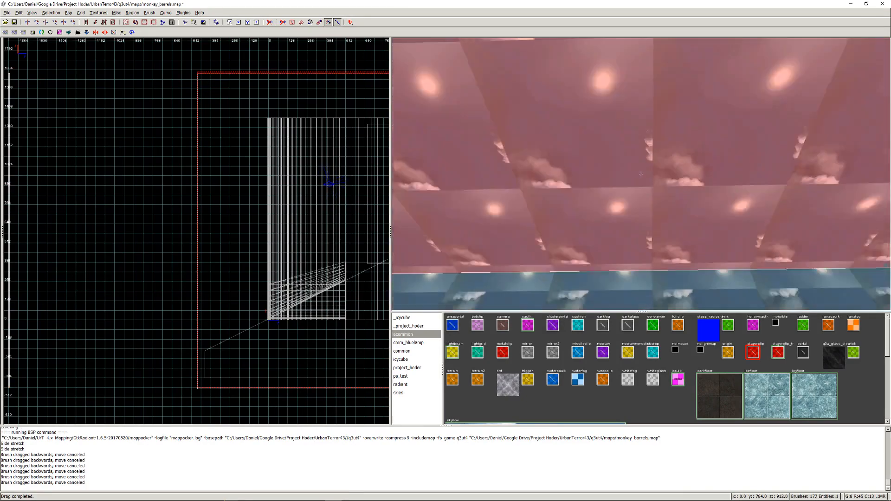
{"action": "right_click", "coordinate": [641, 174]}
{"action": "left_click", "coordinate": [638, 180], "text": "shift"}
{"action": "right_click", "coordinate": [639, 179]}
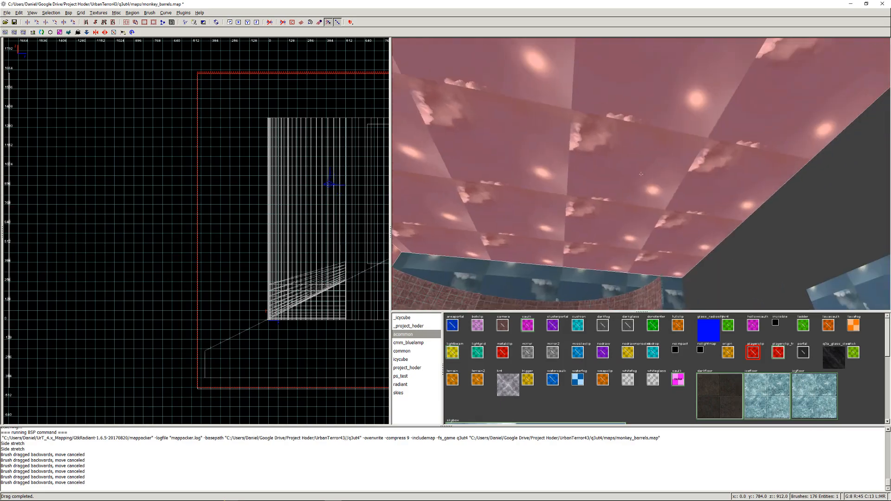
{"action": "right_click", "coordinate": [641, 174]}
{"action": "left_click", "coordinate": [471, 177], "text": "shift"}
{"action": "right_click", "coordinate": [471, 177]}
{"action": "right_click", "coordinate": [642, 174]}
{"action": "left_click", "coordinate": [688, 166], "text": "shift"}
{"action": "right_click", "coordinate": [689, 166]}
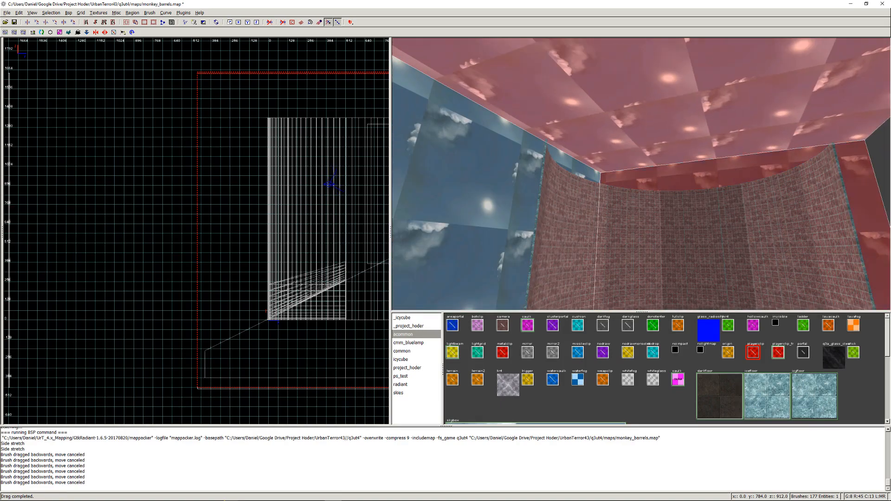
{"action": "right_click", "coordinate": [641, 174]}
{"action": "key", "text": "BackSpace"}
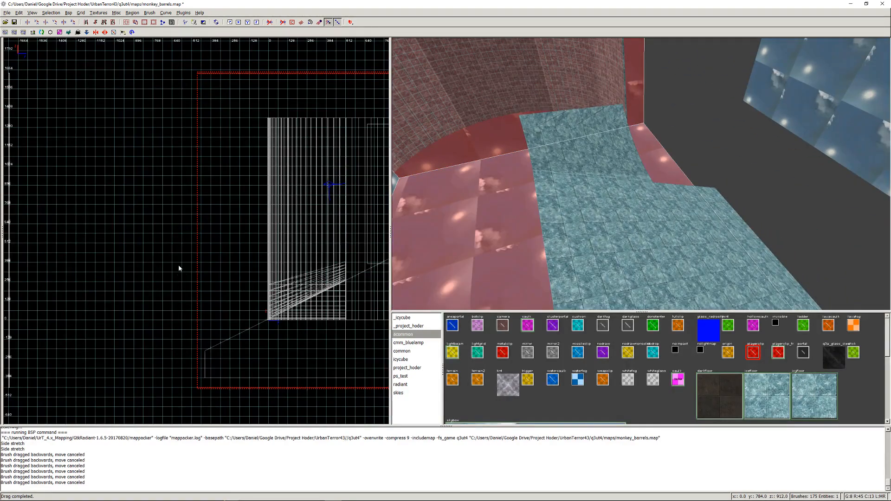
{"action": "mouse_move", "coordinate": [165, 252]}
{"action": "left_mouse_down"}
{"action": "mouse_move", "coordinate": [28, 251]}
{"action": "mouse_move", "coordinate": [56, 246]}
{"action": "left_mouse_up"}
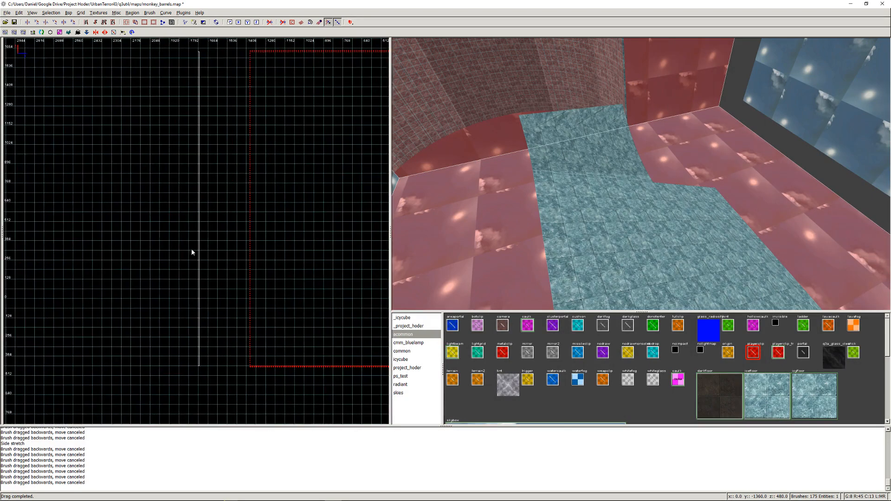
{"action": "scroll", "coordinate": [192, 252], "scroll_direction": "up", "scroll_amount": 1}
{"action": "left_click_drag", "start_coordinate": [250, 229], "coordinate": [185, 232]}
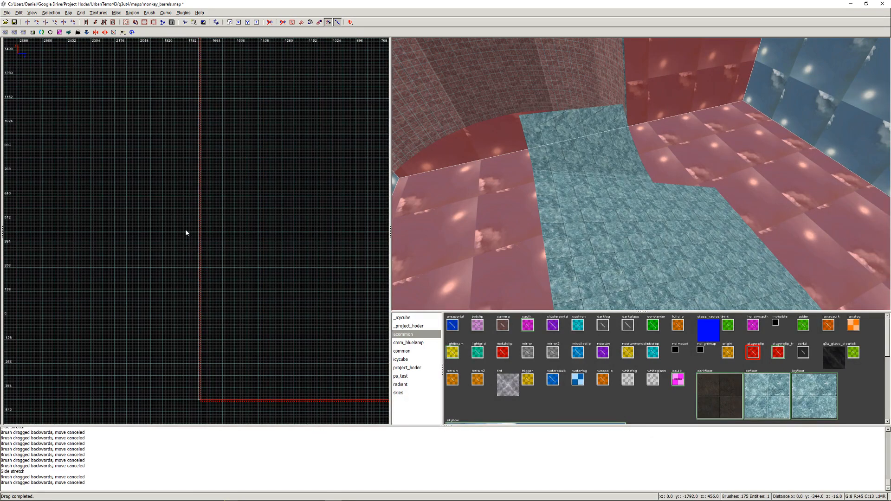
{"action": "right_click_drag", "start_coordinate": [168, 220], "coordinate": [141, 323]}
{"action": "key", "text": "Escape"}
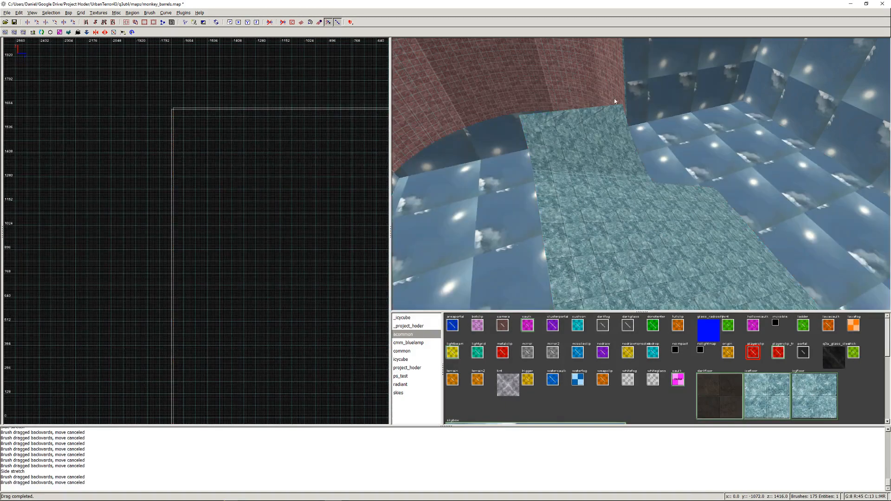
- Shorten the low end of the two adjoining ice ramp brushes and raise their underside to about z -128
{"action": "right_click", "coordinate": [613, 98]}
{"action": "key", "text": "Up"}
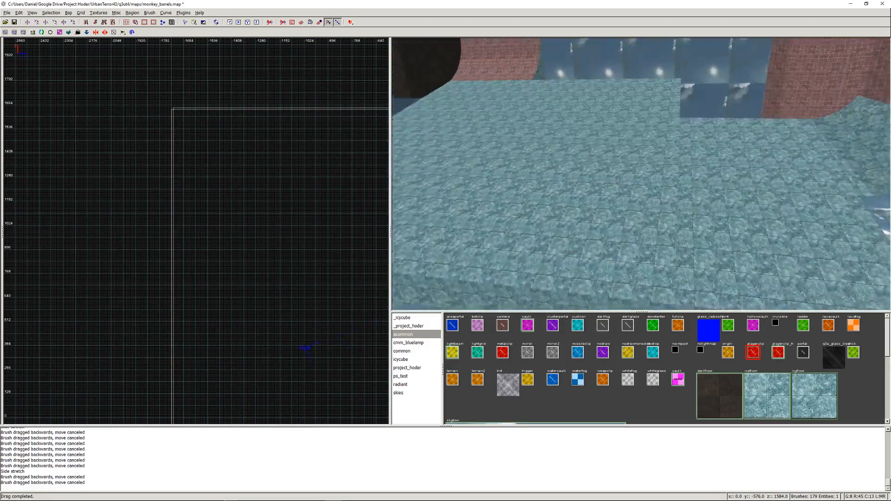
{"action": "right_click", "coordinate": [640, 174]}
{"action": "left_click", "coordinate": [581, 182], "text": "shift"}
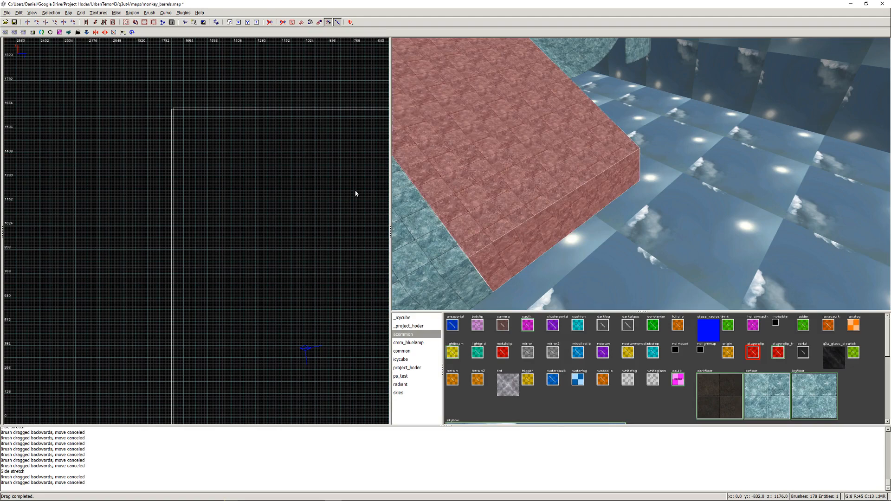
{"action": "key", "text": "ctrl+Tab"}
{"action": "key", "text": "ctrl+Tab"}
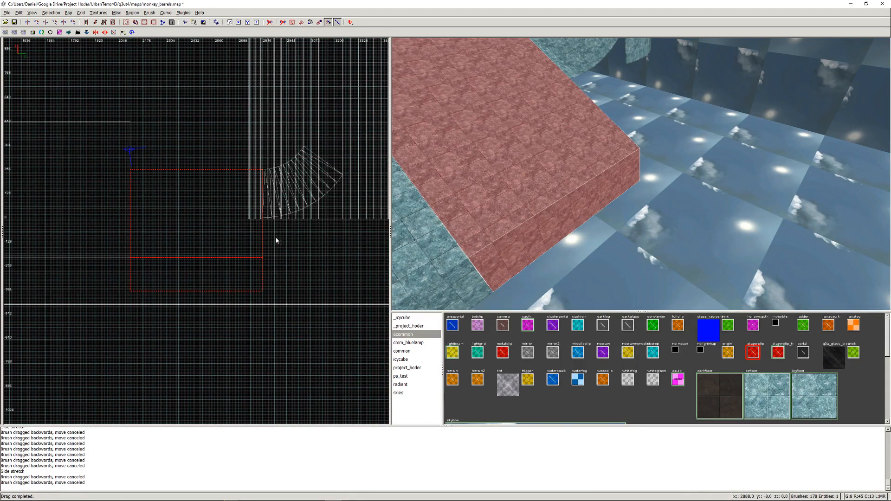
{"action": "key", "text": "ctrl+Tab"}
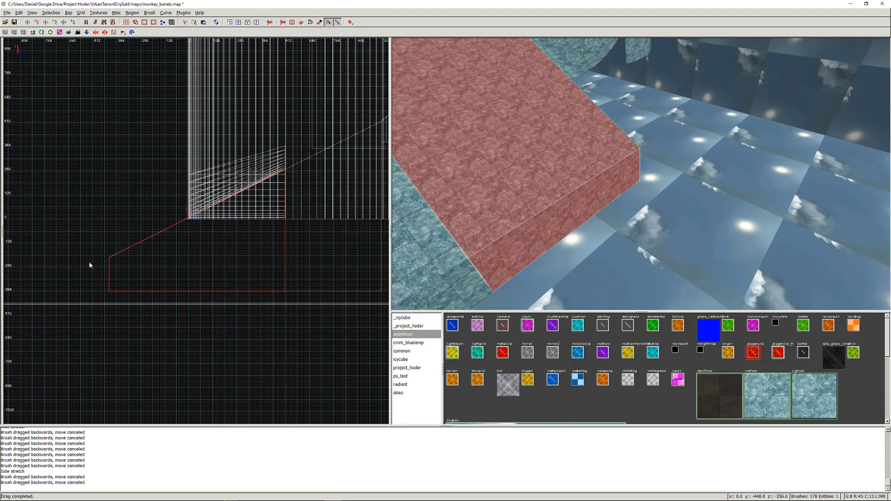
{"action": "left_click_drag", "start_coordinate": [78, 274], "coordinate": [116, 277]}
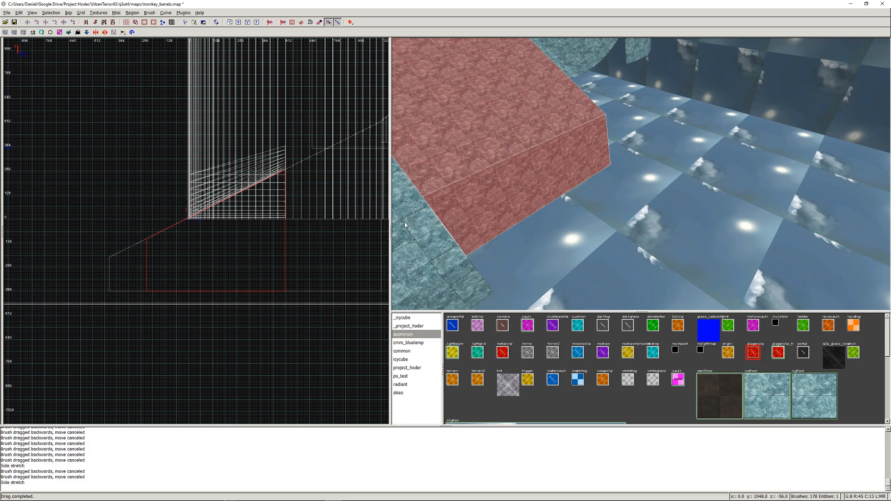
{"action": "key", "text": "ctrl+z"}
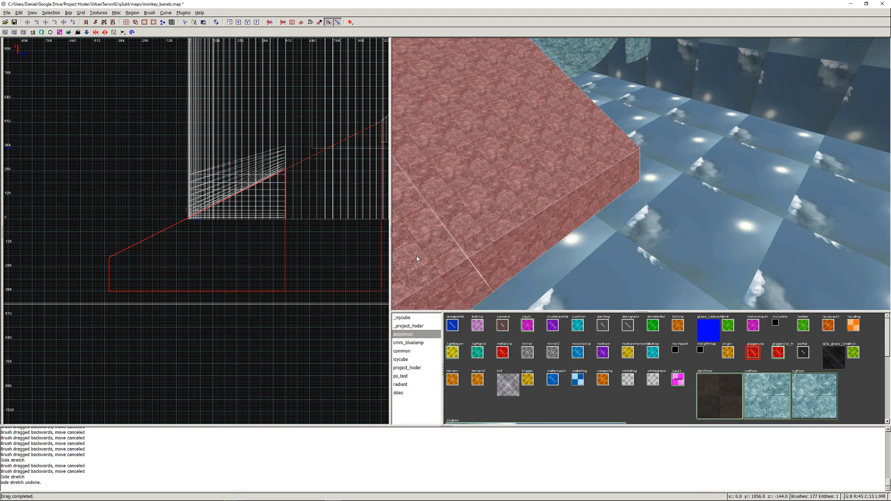
{"action": "mouse_move", "coordinate": [54, 297]}
{"action": "left_mouse_down"}
{"action": "mouse_move", "coordinate": [85, 278]}
{"action": "mouse_move", "coordinate": [76, 278]}
{"action": "mouse_move", "coordinate": [113, 280]}
{"action": "mouse_move", "coordinate": [125, 293]}
{"action": "mouse_move", "coordinate": [145, 241]}
{"action": "mouse_move", "coordinate": [122, 249]}
{"action": "left_mouse_up"}
{"action": "key", "text": "ctrl+z"}
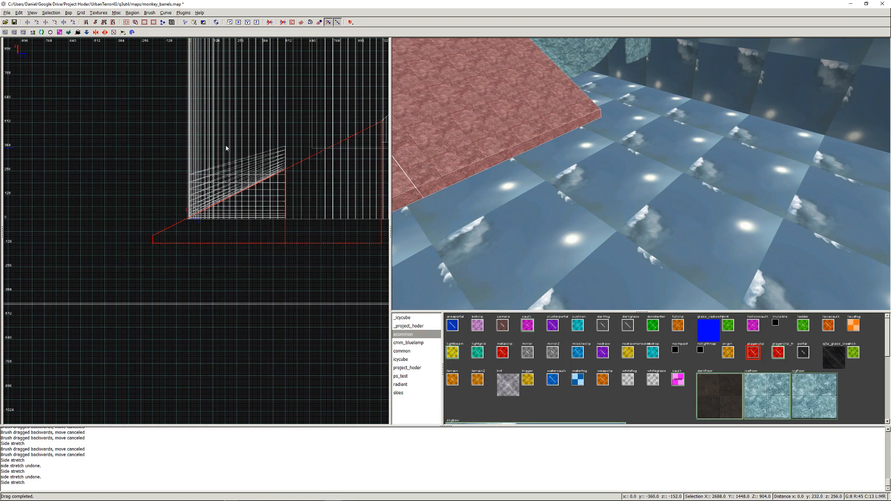
- Clear the ramp selection and select the wedge brushes of the curved ice bank beside the tiled wall
{"action": "right_click", "coordinate": [560, 127]}
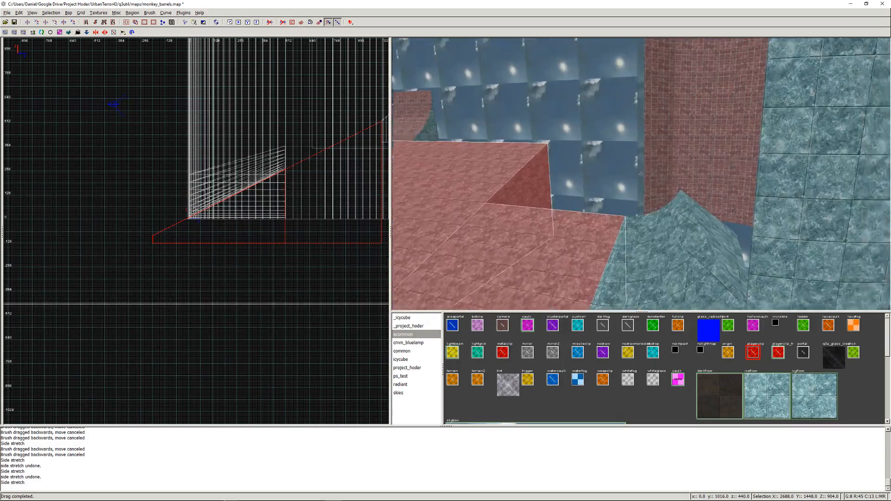
{"action": "right_click", "coordinate": [642, 174]}
{"action": "key", "text": "Escape"}
{"action": "right_click", "coordinate": [652, 169]}
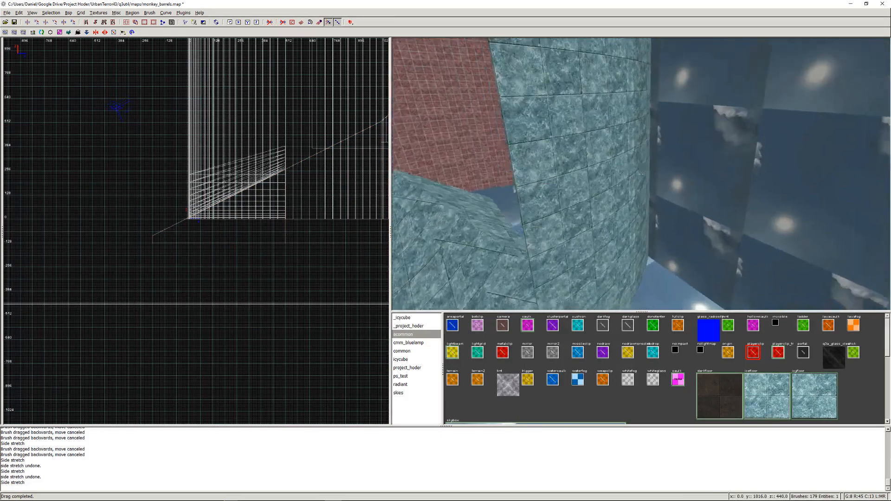
{"action": "key", "text": "Up"}
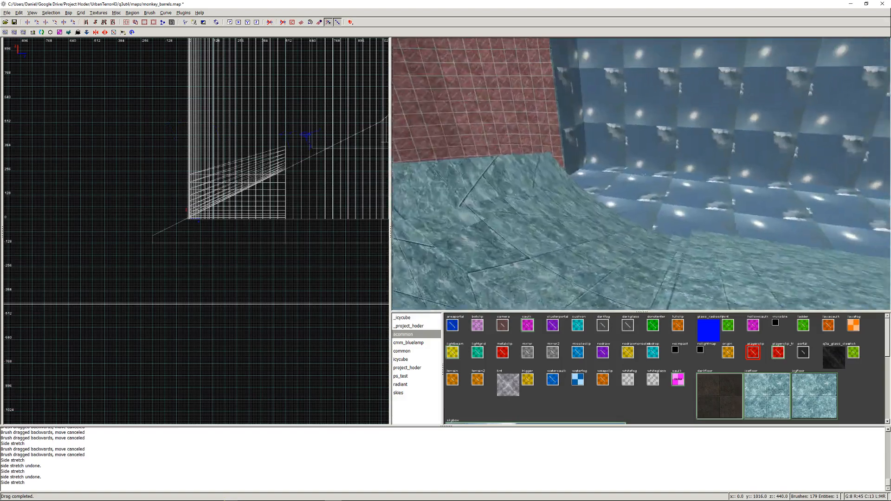
{"action": "key", "text": "Up"}
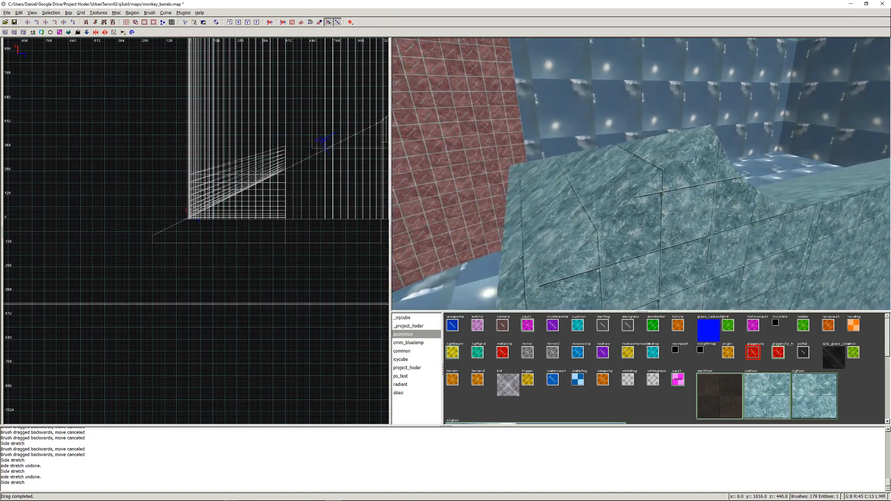
{"action": "key", "text": "Left"}
{"action": "key", "text": "Up"}
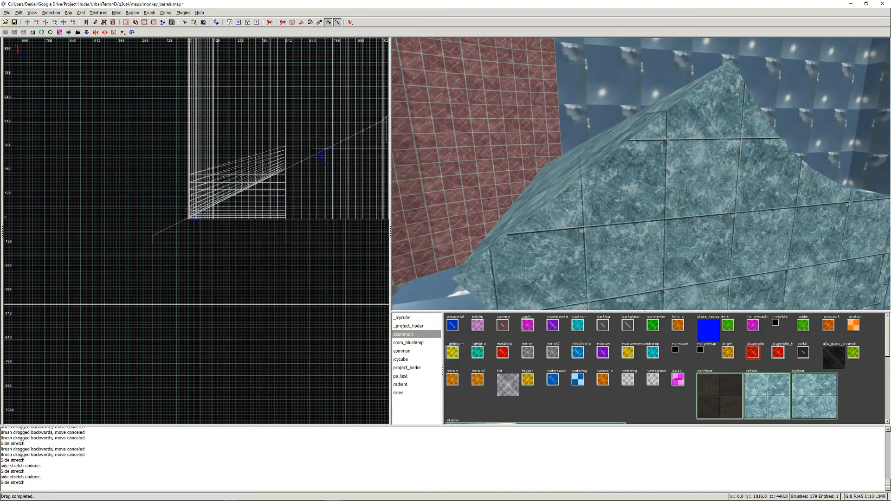
{"action": "right_click", "coordinate": [635, 177]}
{"action": "left_click", "coordinate": [628, 175], "text": "shift"}
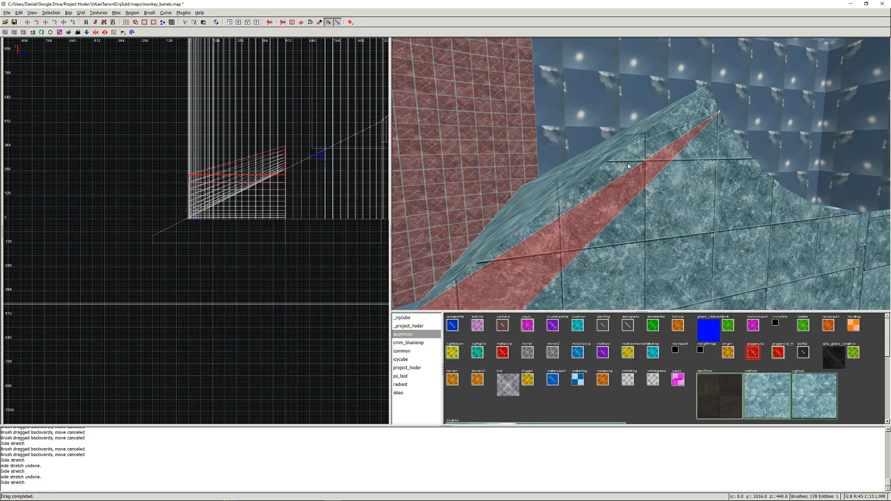
{"action": "left_click", "coordinate": [624, 169], "text": "shift"}
{"action": "key", "text": "BackSpace"}
{"action": "mouse_move", "coordinate": [619, 166]}
{"action": "left_mouse_down", "text": "shift"}
{"action": "mouse_move", "coordinate": [705, 199]}
{"action": "mouse_move", "coordinate": [799, 272]}
{"action": "mouse_move", "coordinate": [843, 263]}
{"action": "left_mouse_up", "text": "shift"}
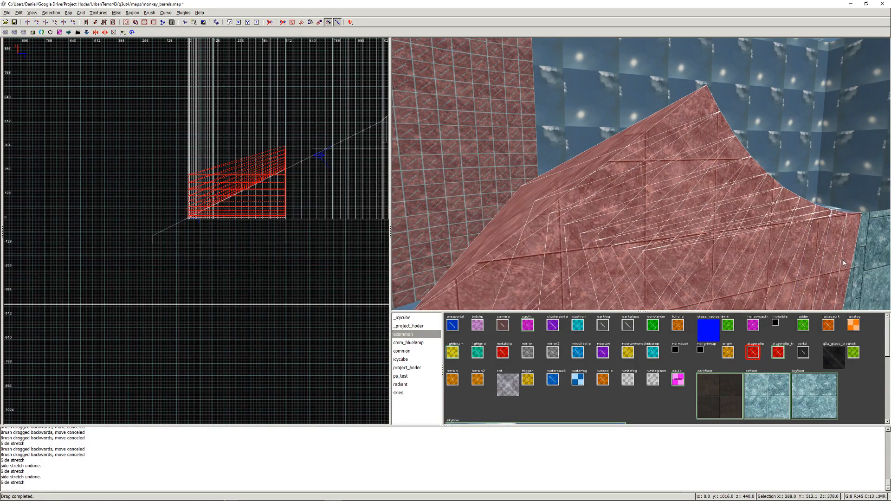
- Examine the selected wedge brushes of the curved ice bank in the front, side and top views
{"action": "key", "text": "Up"}
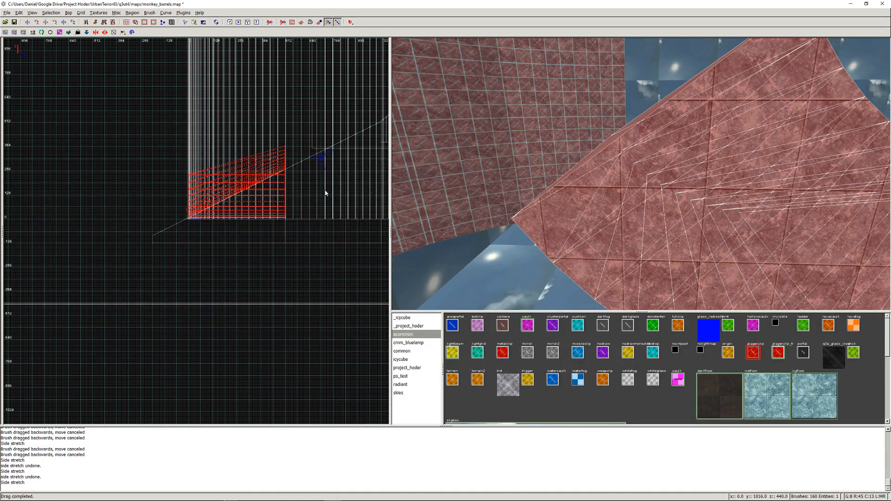
{"action": "key", "text": "ctrl+Tab"}
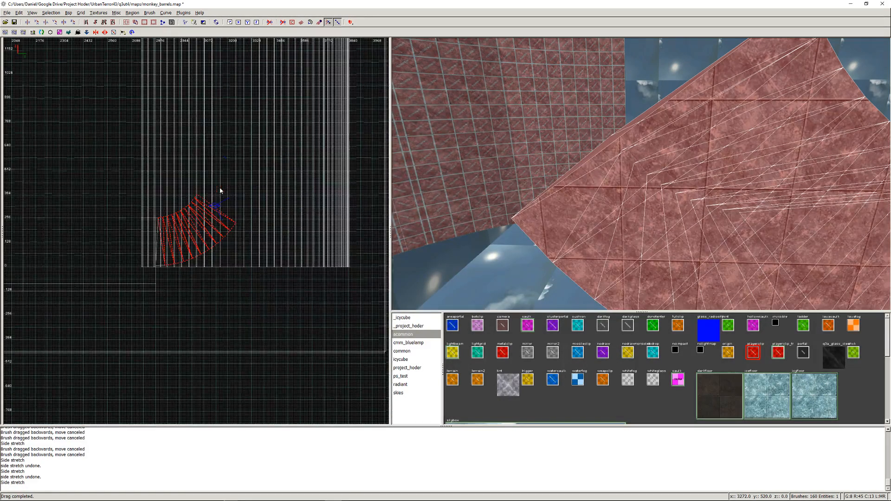
{"action": "scroll", "coordinate": [207, 196], "scroll_direction": "up", "scroll_amount": 5}
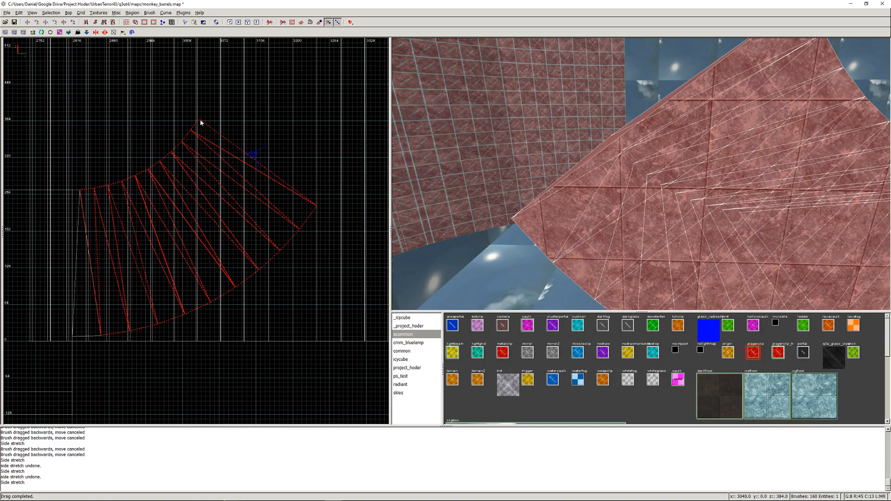
{"action": "key", "text": "ctrl+Tab"}
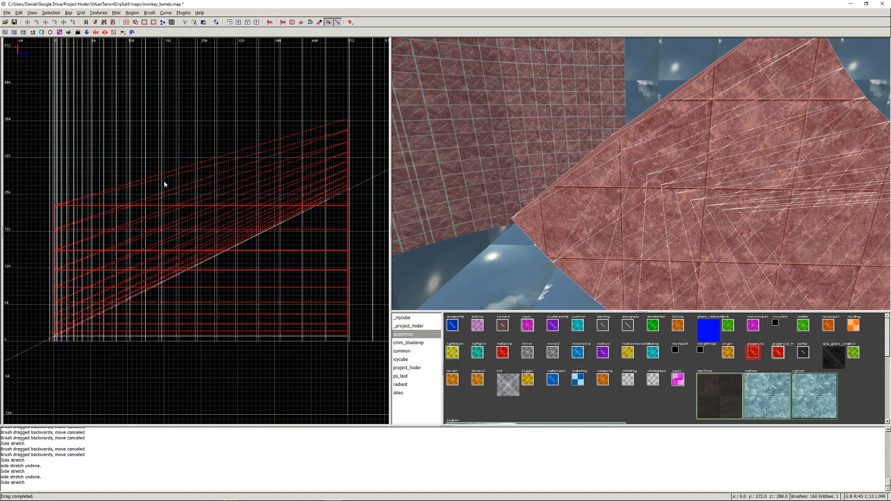
{"action": "key", "text": "ctrl+Tab"}
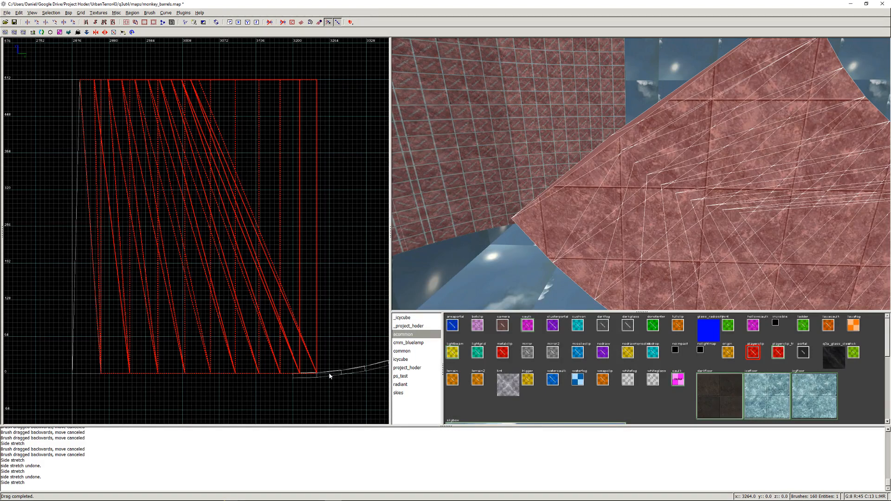
{"action": "right_click", "coordinate": [330, 376]}
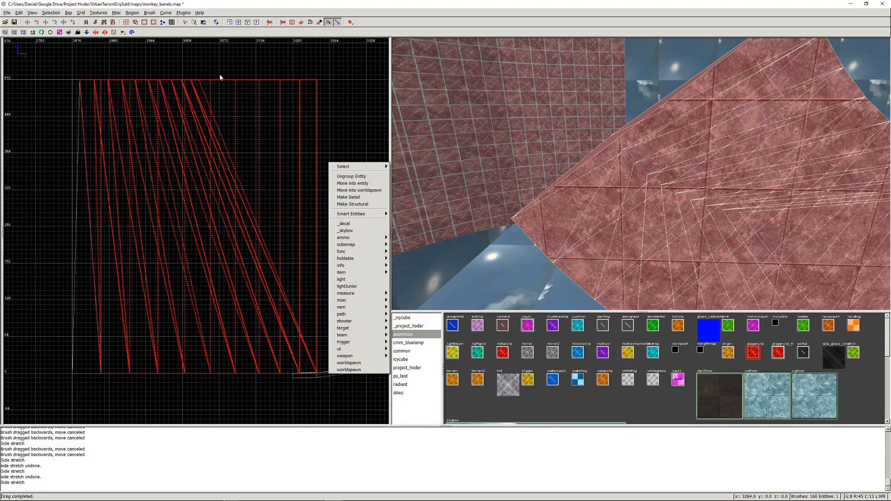
{"action": "left_click", "coordinate": [321, 356]}
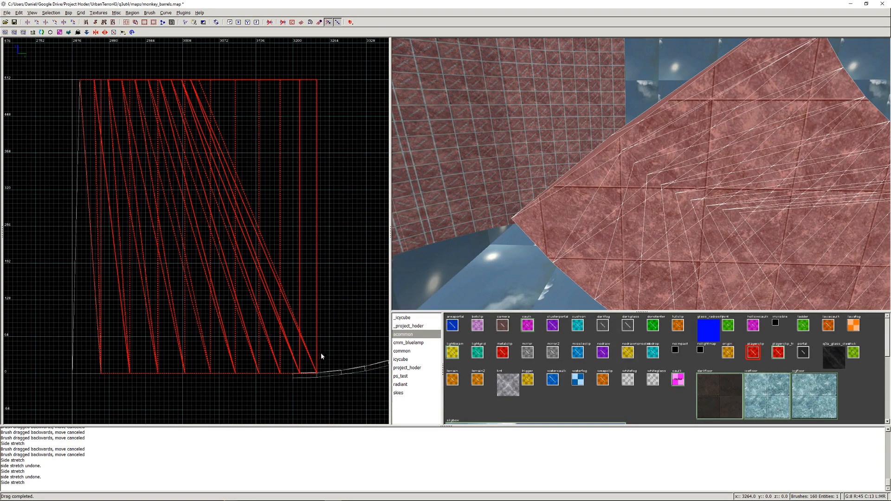
{"action": "left_click", "coordinate": [331, 375]}
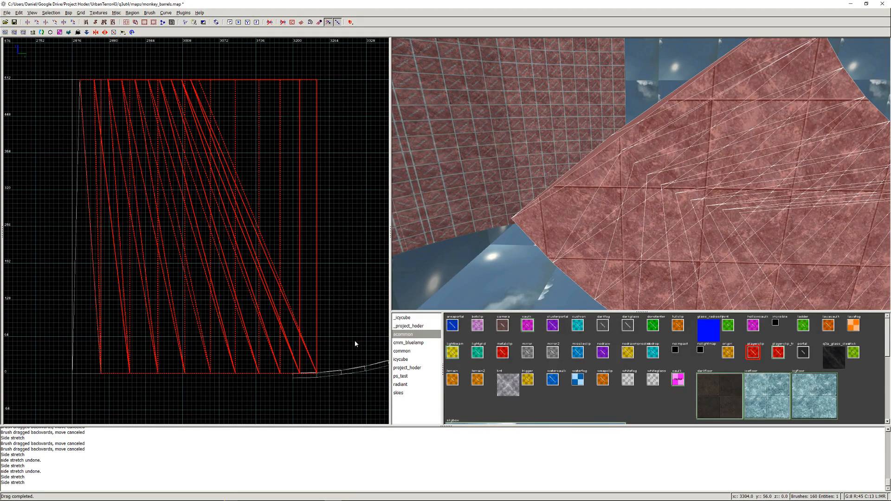
{"action": "scroll", "coordinate": [326, 371], "scroll_direction": "up", "scroll_amount": 3}
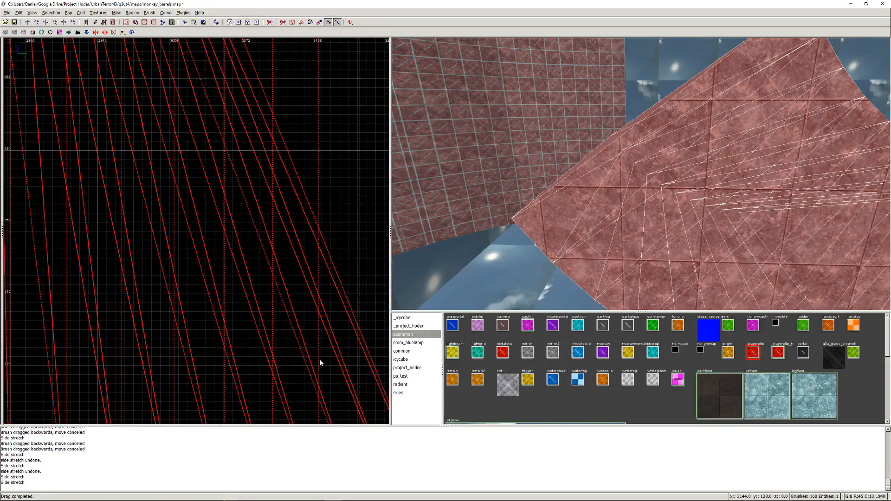
{"action": "left_click_drag", "start_coordinate": [325, 356], "coordinate": [316, 347]}
{"action": "key", "text": "ctrl+z"}
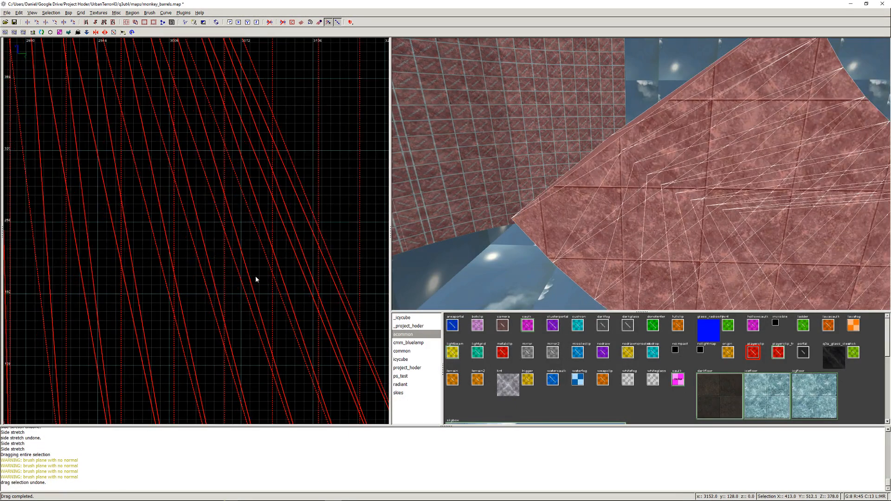
{"action": "mouse_move", "coordinate": [330, 364]}
{"action": "right_mouse_down"}
{"action": "mouse_move", "coordinate": [163, 150]}
{"action": "mouse_move", "coordinate": [154, 122]}
{"action": "right_mouse_up"}
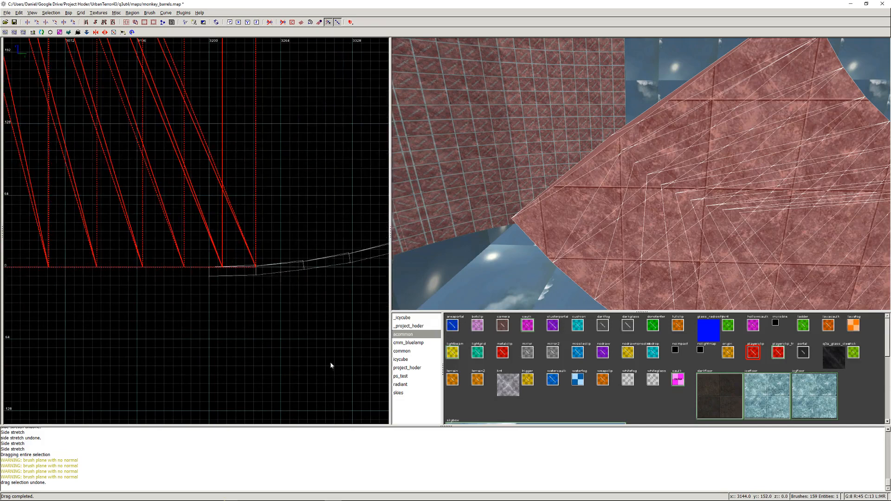
{"action": "left_click_drag", "start_coordinate": [256, 268], "coordinate": [256, 268], "text": "ctrl"}
{"action": "left_click", "coordinate": [254, 268], "text": "ctrl"}
{"action": "left_click", "coordinate": [221, 268], "text": "ctrl"}
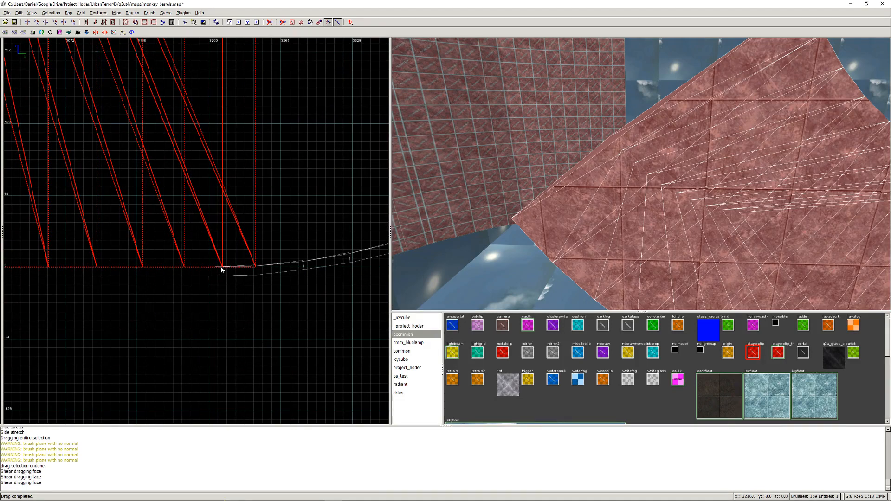
{"action": "left_click", "coordinate": [222, 267], "text": "ctrl"}
{"action": "left_click", "coordinate": [223, 269], "text": "ctrl"}
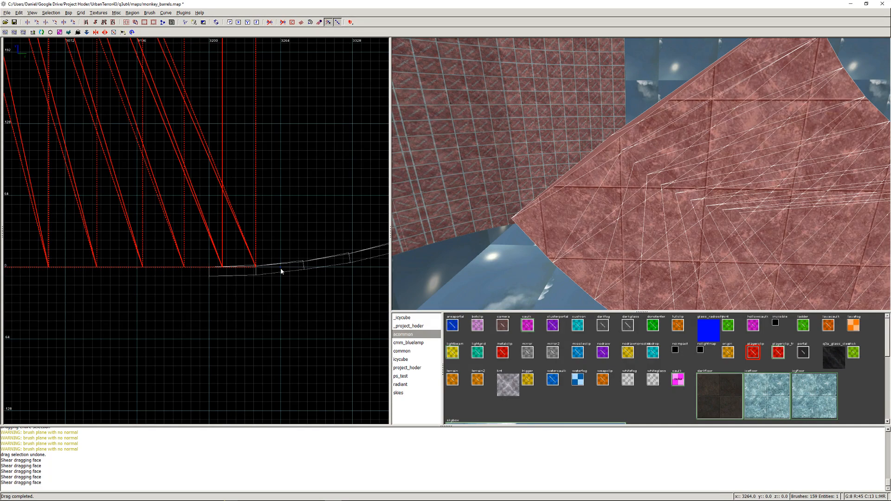
{"action": "scroll", "coordinate": [239, 212], "scroll_direction": "down", "scroll_amount": 3}
{"action": "right_click_drag", "start_coordinate": [221, 173], "coordinate": [207, 149]}
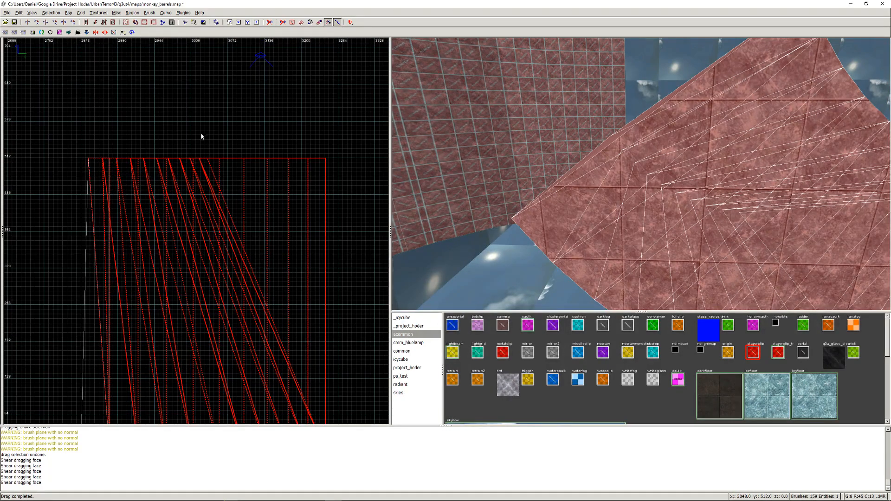
- Try a diagonal clip line across the selected bank wedges with its upper point at about x 3008, y 576
{"action": "left_click", "coordinate": [191, 122]}
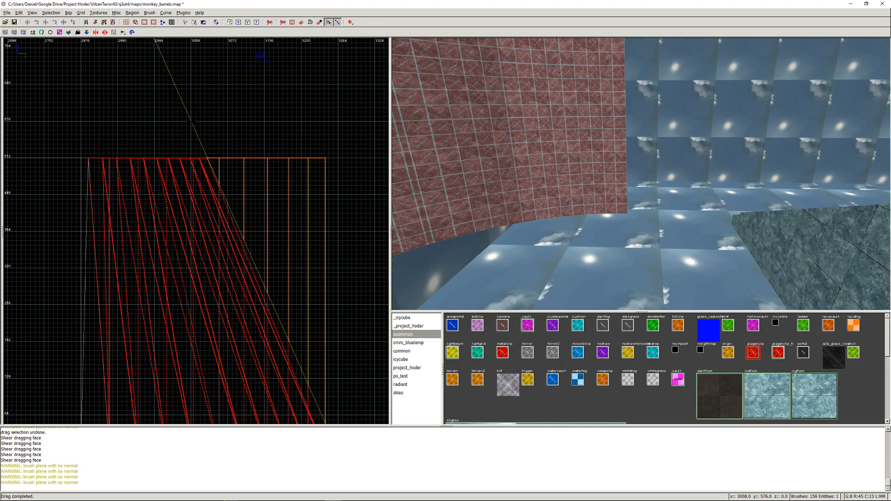
{"action": "key", "text": "Escape"}
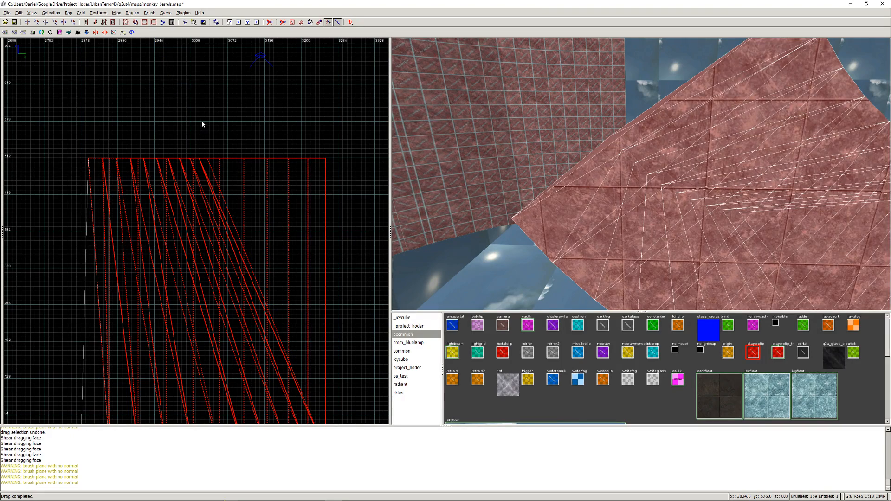
{"action": "left_click_drag", "start_coordinate": [287, 269], "coordinate": [274, 215]}
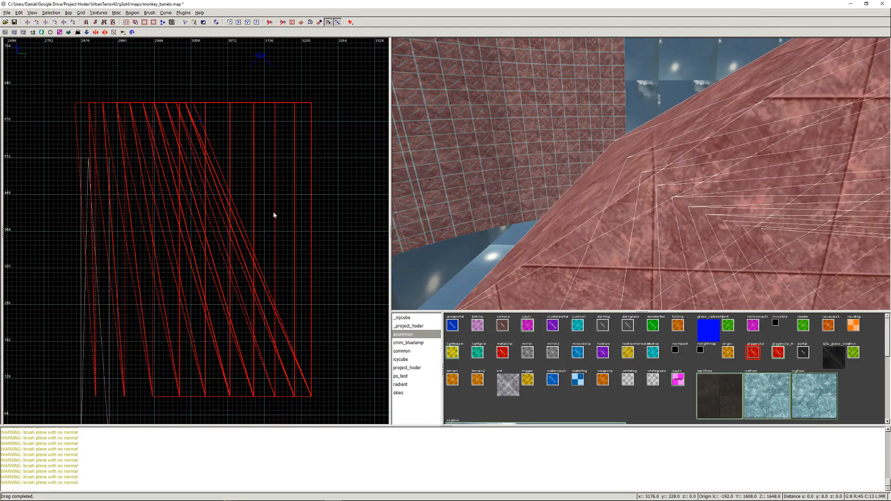
{"action": "key", "text": "ctrl+z"}
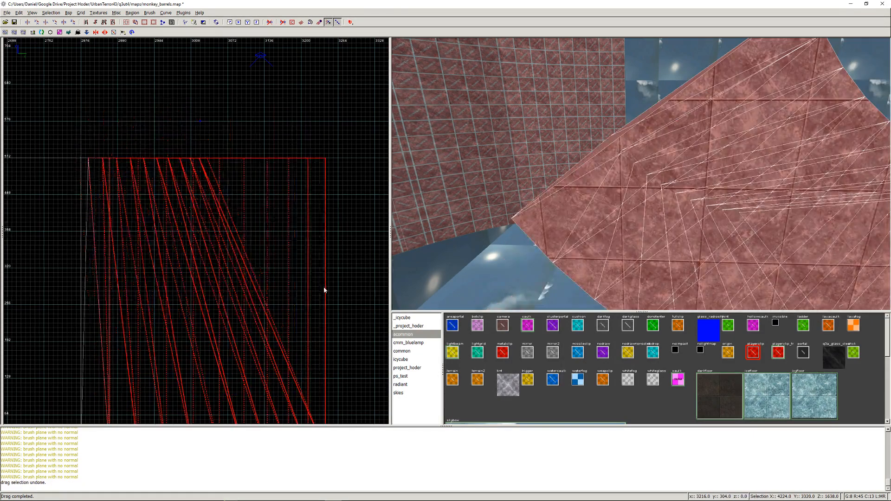
- Try to clip all selected bank wedges along a diagonal ending near x 3256, y 0, inspect the cut and undo it
{"action": "left_click", "coordinate": [313, 350]}
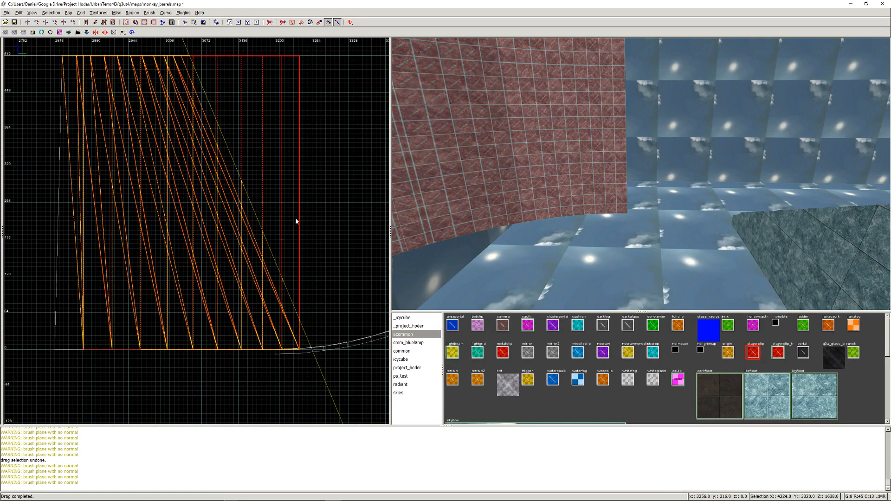
{"action": "key", "text": "Return"}
{"action": "key", "text": "Down"}
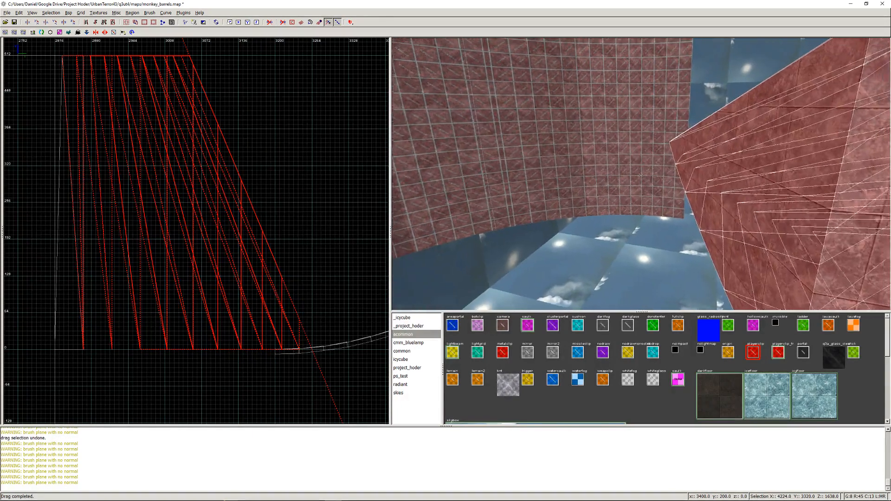
{"action": "key", "text": "Right"}
{"action": "key", "text": "Left"}
{"action": "key", "text": "Up"}
{"action": "key", "text": "Left"}
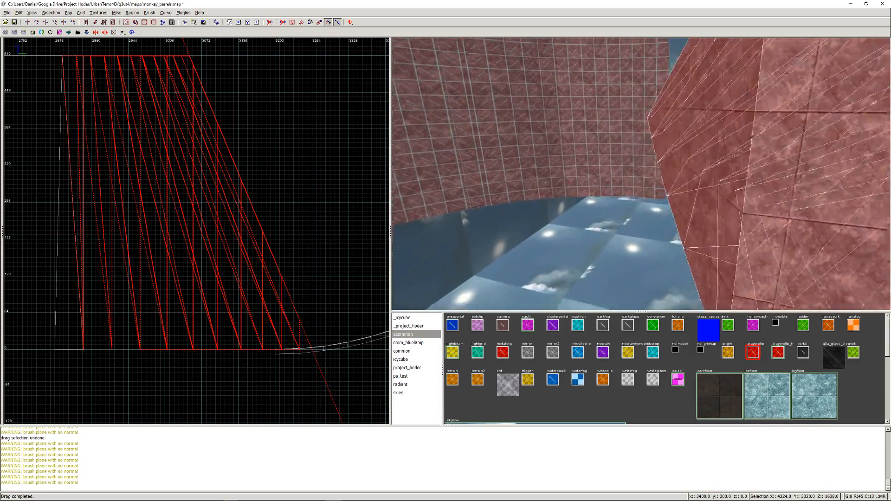
{"action": "key", "text": "Right"}
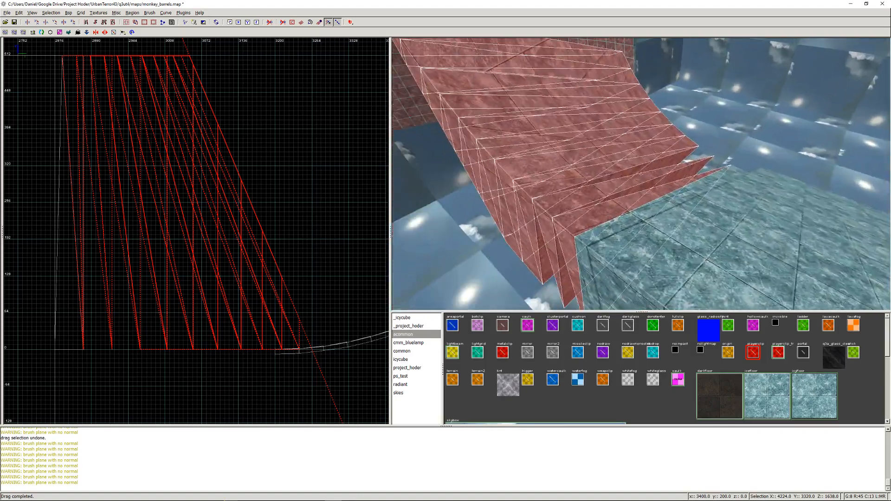
{"action": "right_click", "coordinate": [641, 179]}
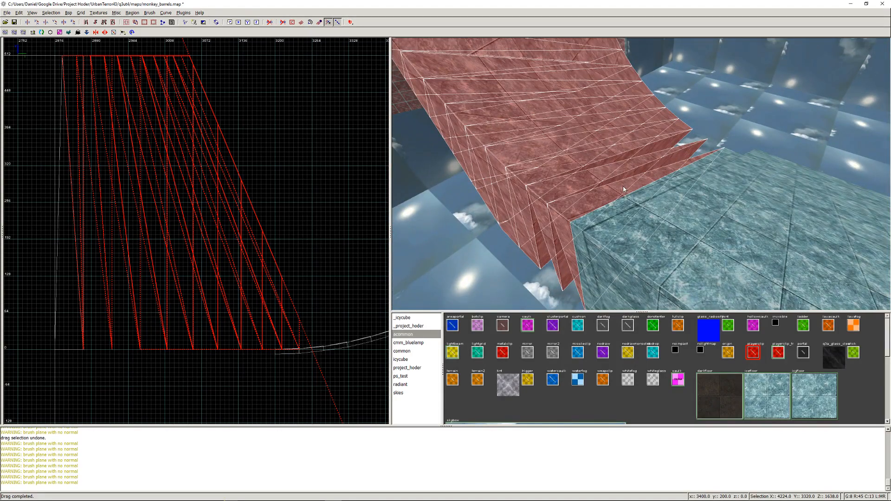
{"action": "key", "text": "ctrl+z"}
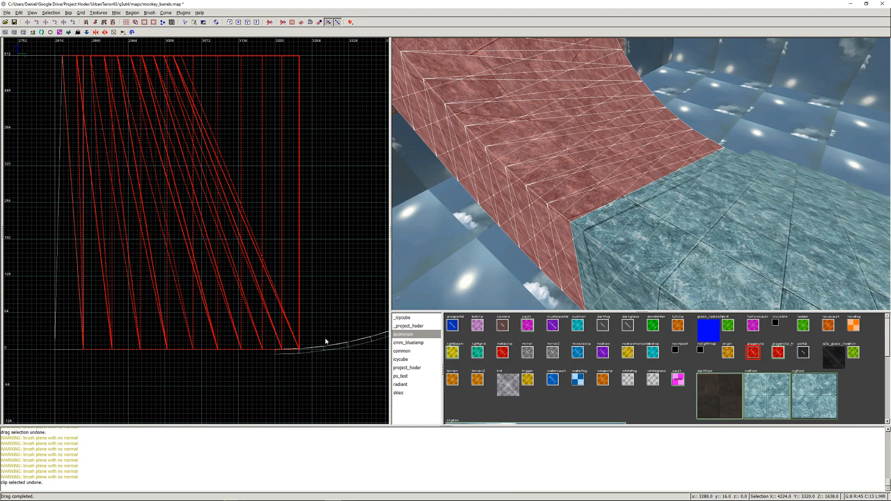
- Clear the selection and reselect the curved ice bank's wedges, leaving out the ones closest to the tiled wall
{"action": "key", "text": "Escape"}
{"action": "right_click", "coordinate": [483, 236]}
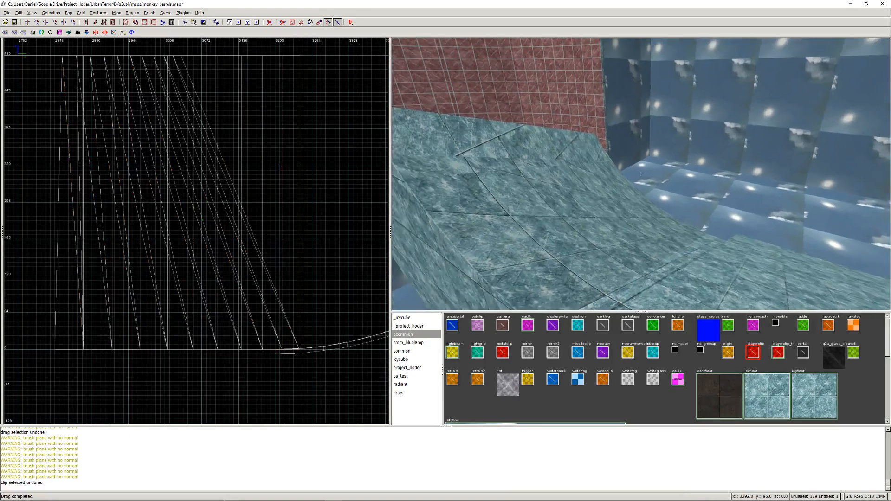
{"action": "right_click", "coordinate": [641, 174]}
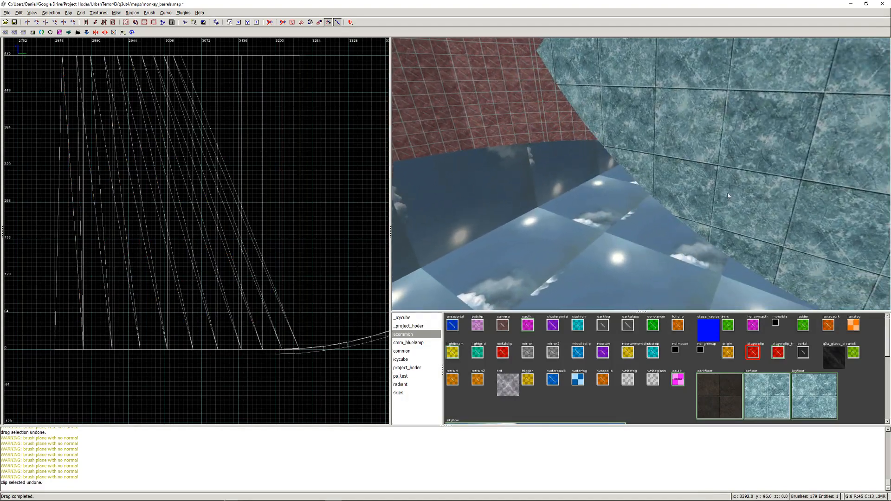
{"action": "mouse_move", "coordinate": [796, 261]}
{"action": "left_mouse_down", "text": "shift"}
{"action": "mouse_move", "coordinate": [650, 107]}
{"action": "mouse_move", "coordinate": [571, 50]}
{"action": "left_mouse_up", "text": "shift"}
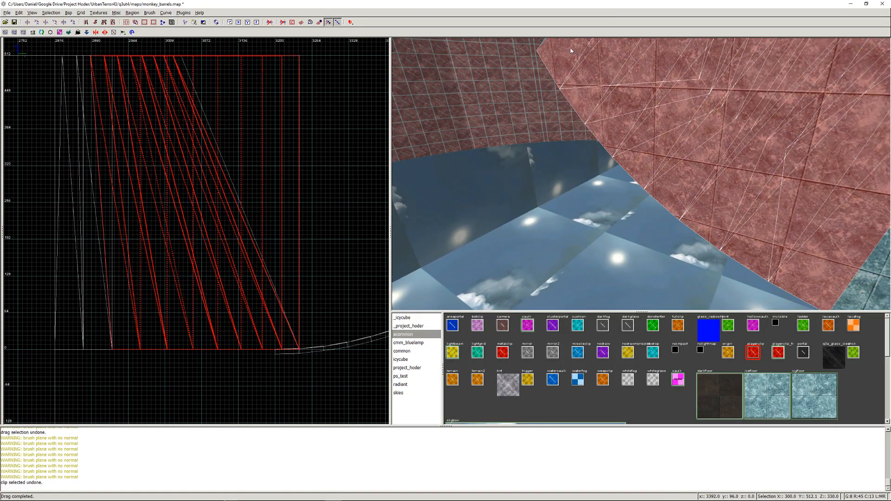
{"action": "right_click", "coordinate": [490, 130]}
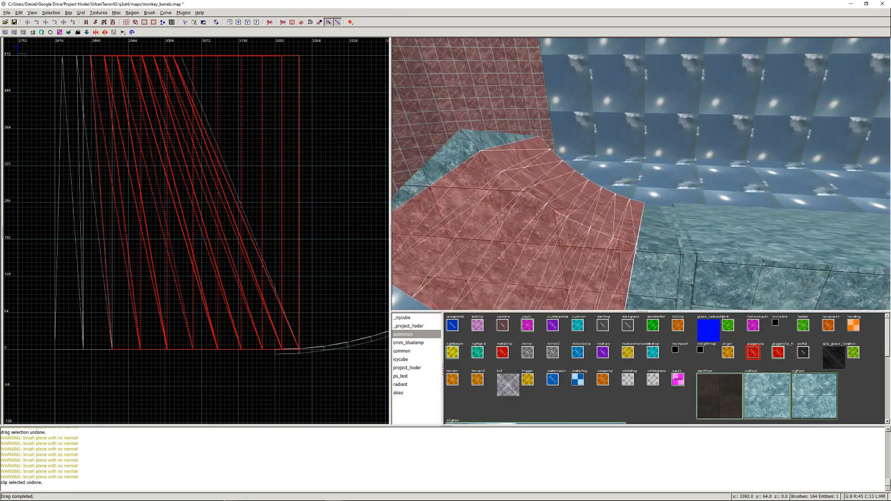
{"action": "right_click", "coordinate": [641, 174]}
{"action": "left_click", "coordinate": [524, 200], "text": "shift"}
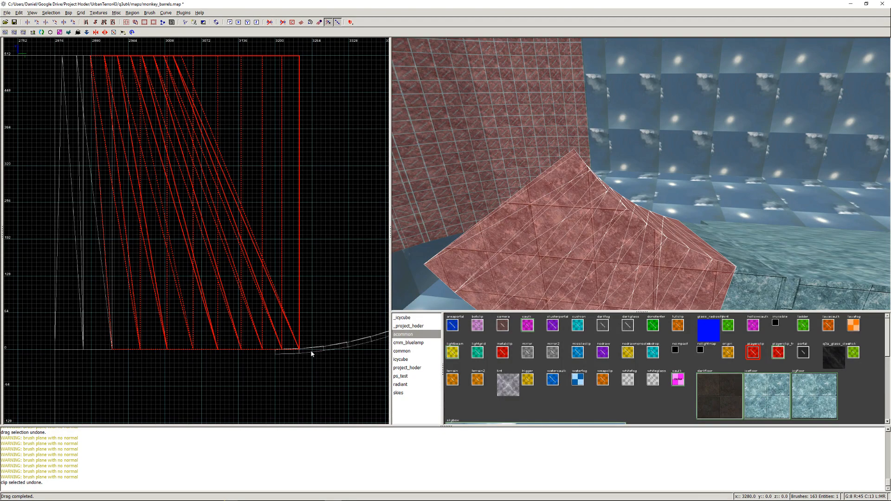
- Try a diagonal clip through the reduced wedge selection from about y 576, and undo the accidental move of the wedges
{"action": "right_click_drag", "start_coordinate": [263, 184], "coordinate": [259, 176]}
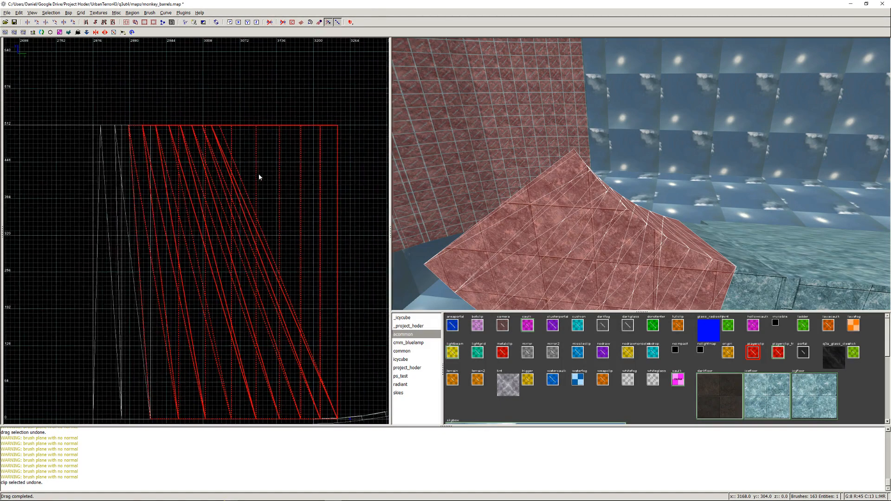
{"action": "left_click", "coordinate": [213, 90]}
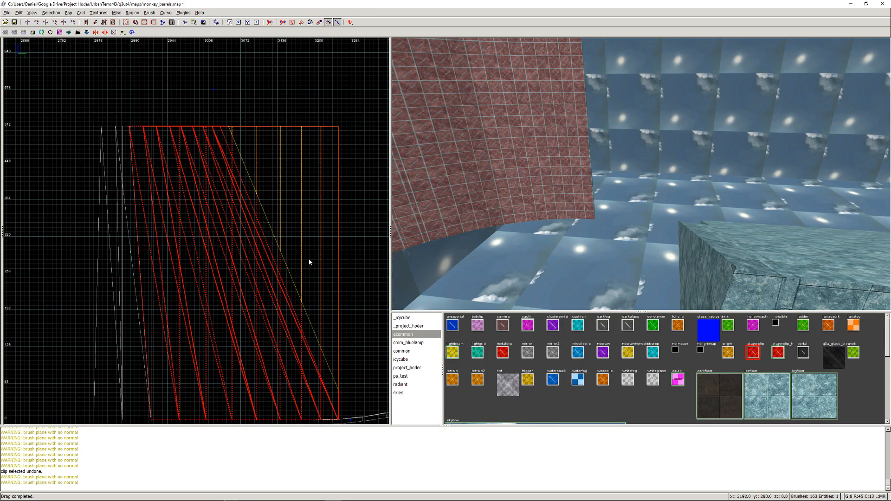
{"action": "key", "text": "ctrl+Return"}
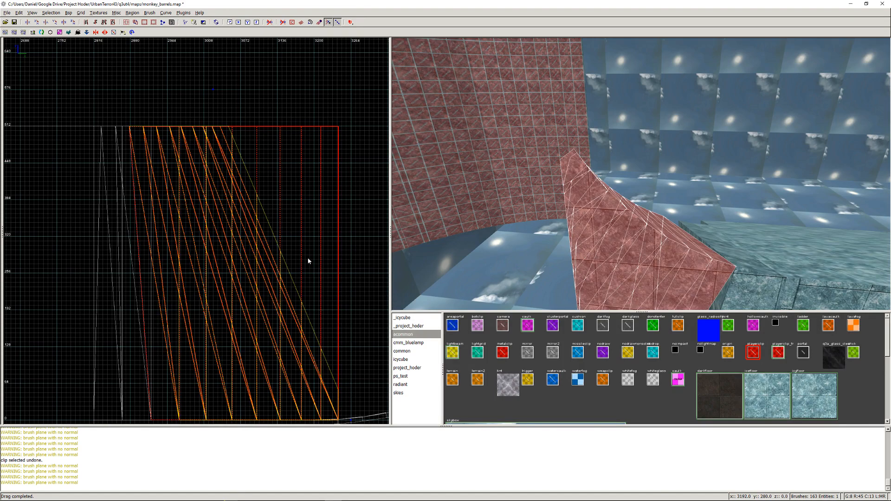
{"action": "right_click", "coordinate": [520, 239]}
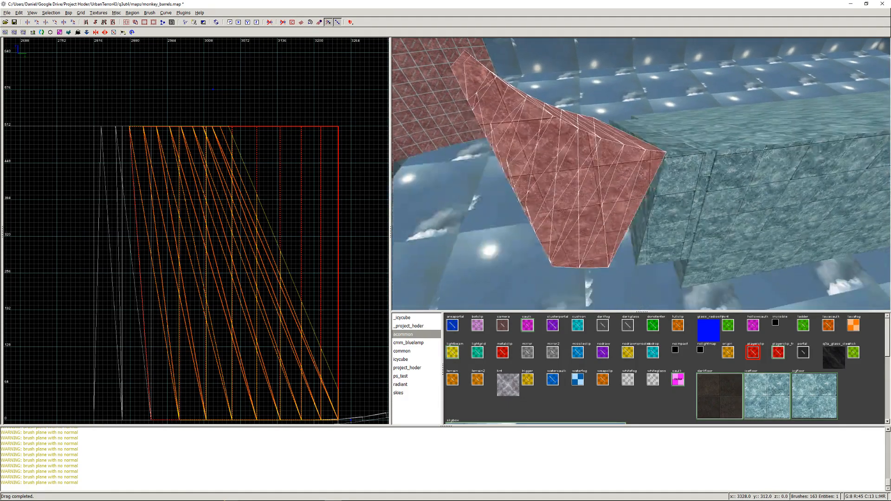
{"action": "right_click", "coordinate": [641, 206]}
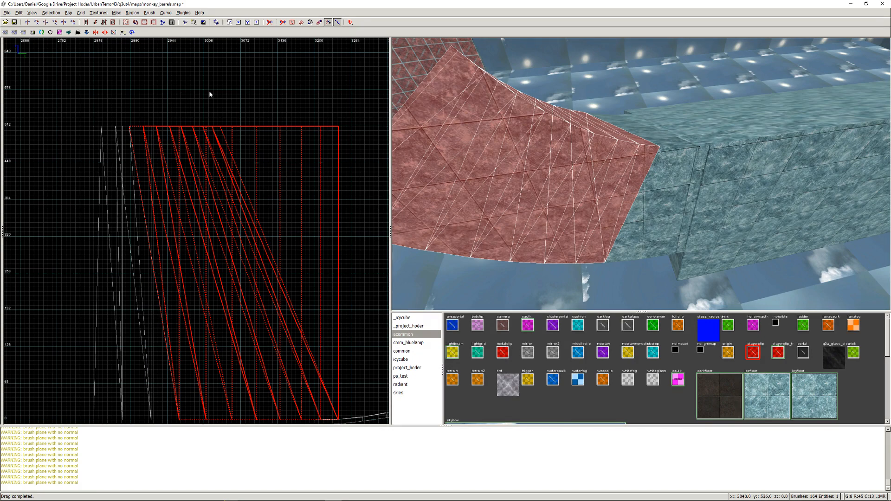
{"action": "left_click_drag", "start_coordinate": [280, 233], "coordinate": [222, 133]}
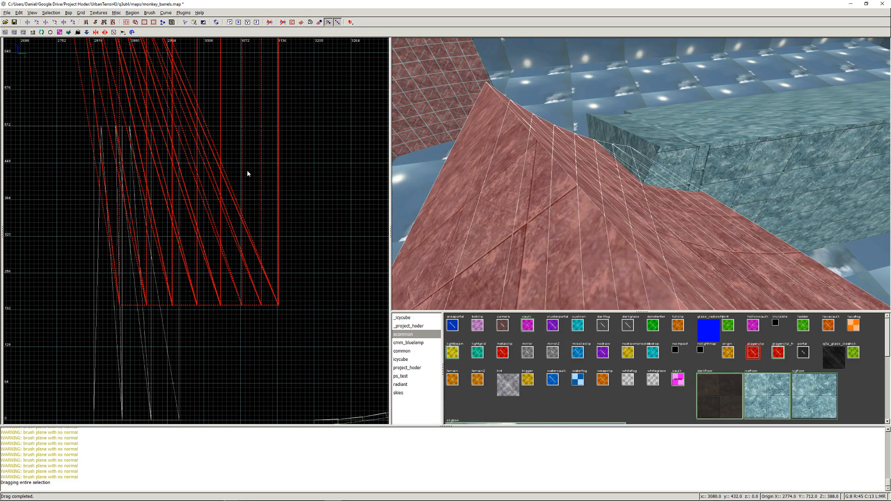
{"action": "key", "text": "ctrl+z"}
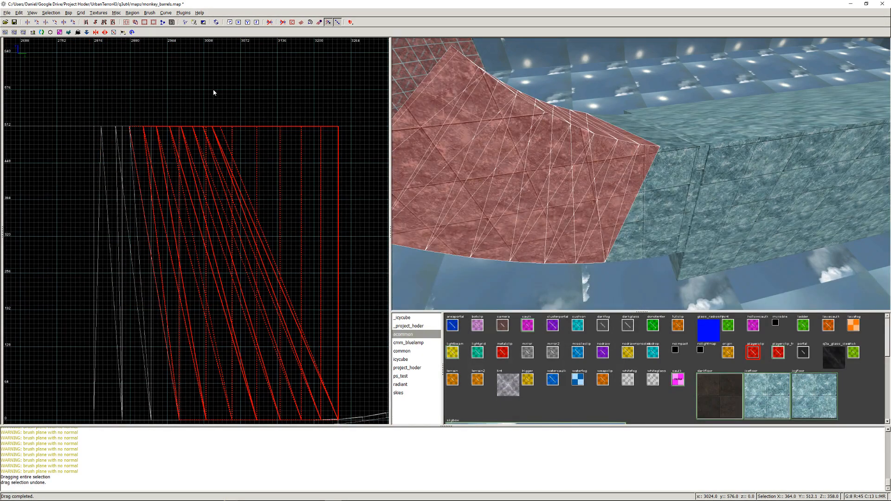
- Clip the outer underside corner off the selected bank wedges along a diagonal ending at x 3264, y 0, and clear the selection
{"action": "mouse_move", "coordinate": [280, 187]}
{"action": "right_mouse_down"}
{"action": "mouse_move", "coordinate": [308, 250]}
{"action": "mouse_move", "coordinate": [304, 314]}
{"action": "right_mouse_up"}
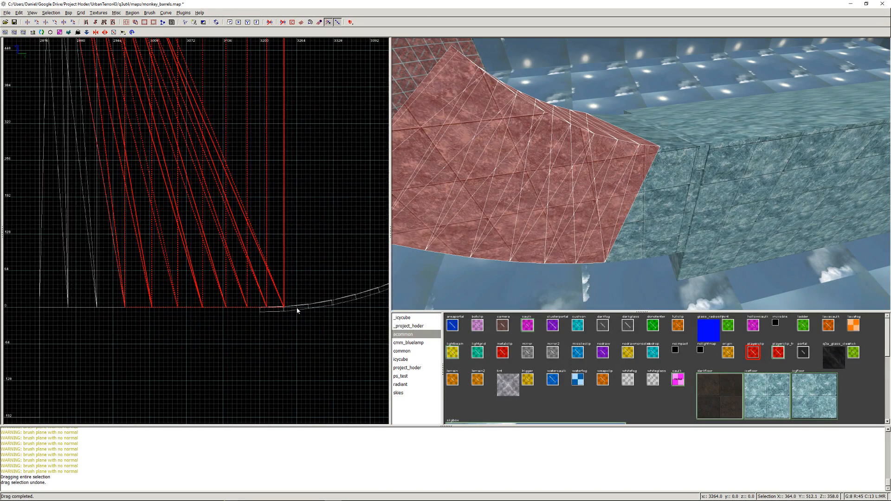
{"action": "left_click", "coordinate": [297, 308]}
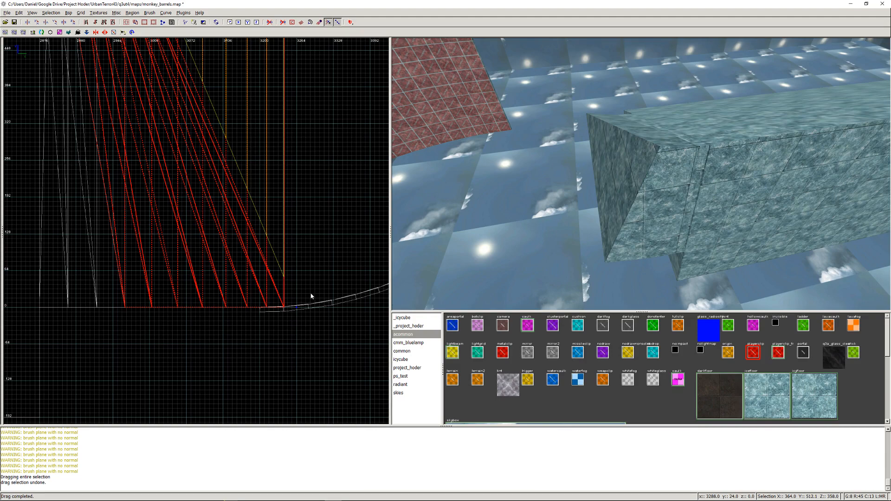
{"action": "key", "text": "shift+h"}
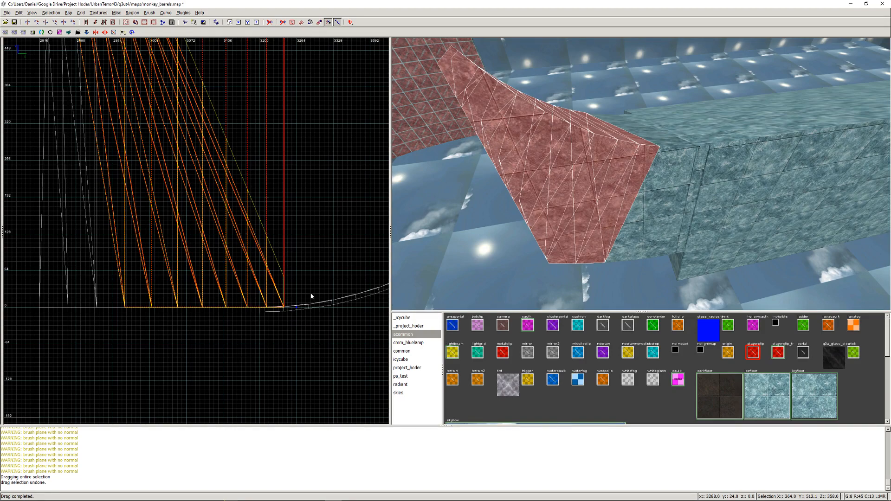
{"action": "key", "text": "Return"}
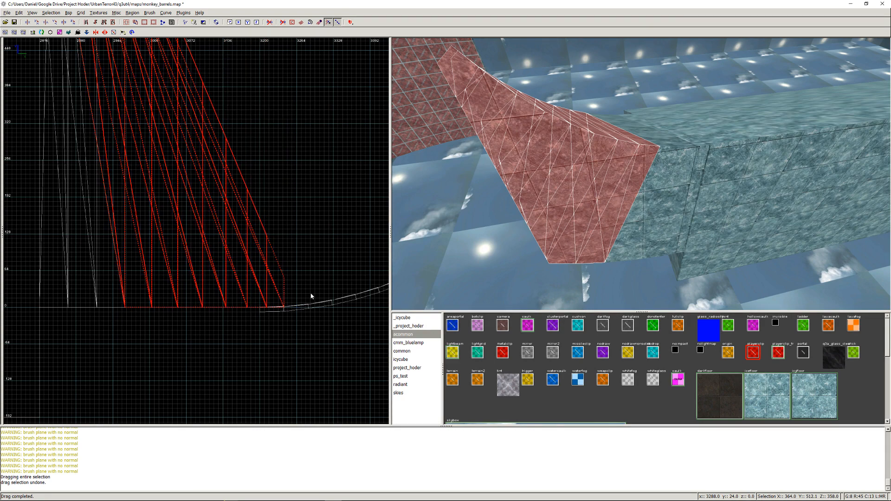
{"action": "key", "text": "Escape"}
{"action": "right_click", "coordinate": [617, 199]}
{"action": "key", "text": "Up"}
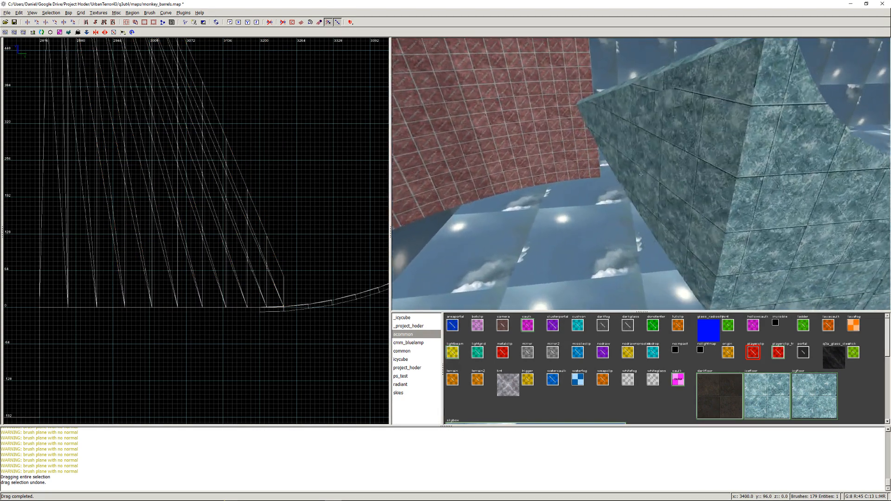
{"action": "key", "text": "Up"}
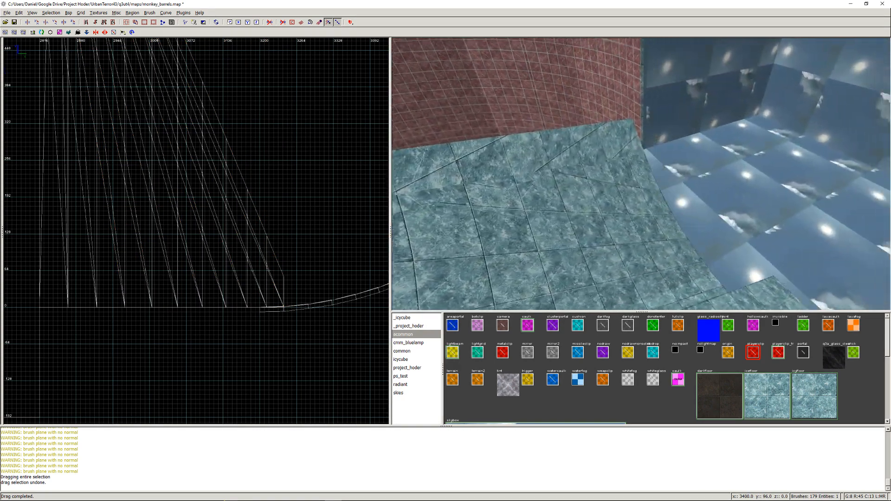
- Select the outermost wedge along the upper edge of the curved ice bank
{"action": "key", "text": "Up"}
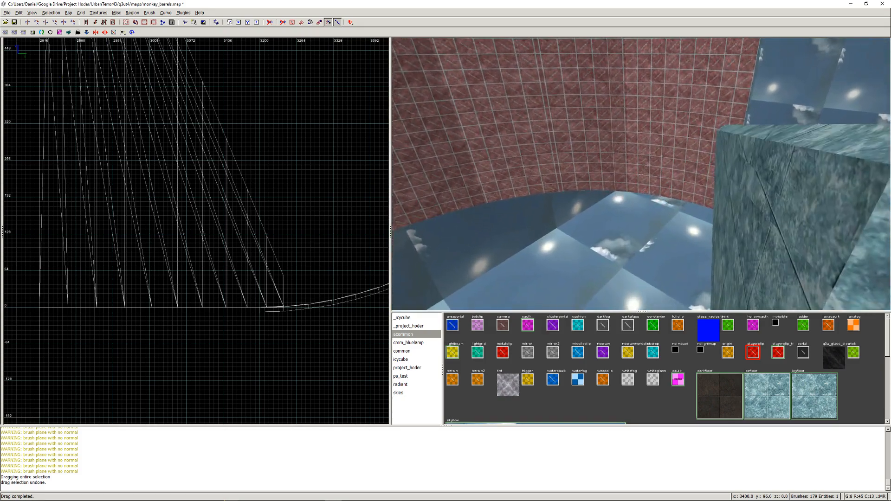
{"action": "key", "text": "Down"}
{"action": "key", "text": "Up"}
{"action": "key", "text": "Down"}
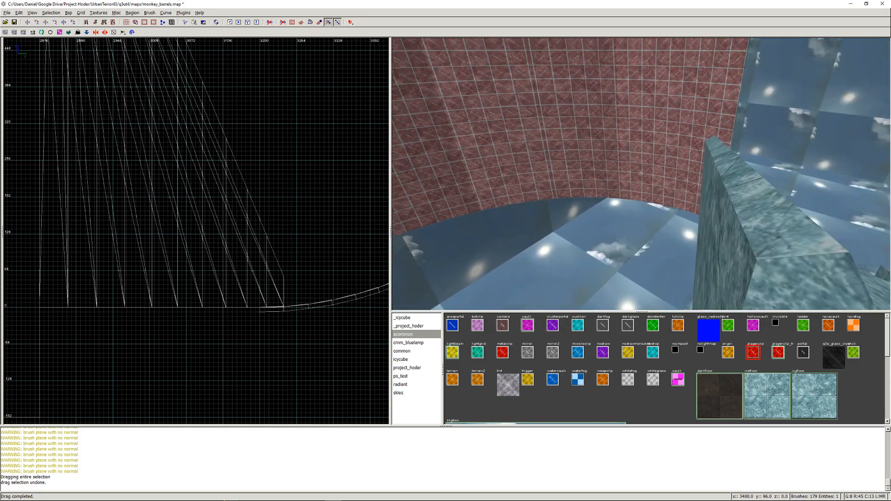
{"action": "key", "text": "Up"}
{"action": "key", "text": "Down"}
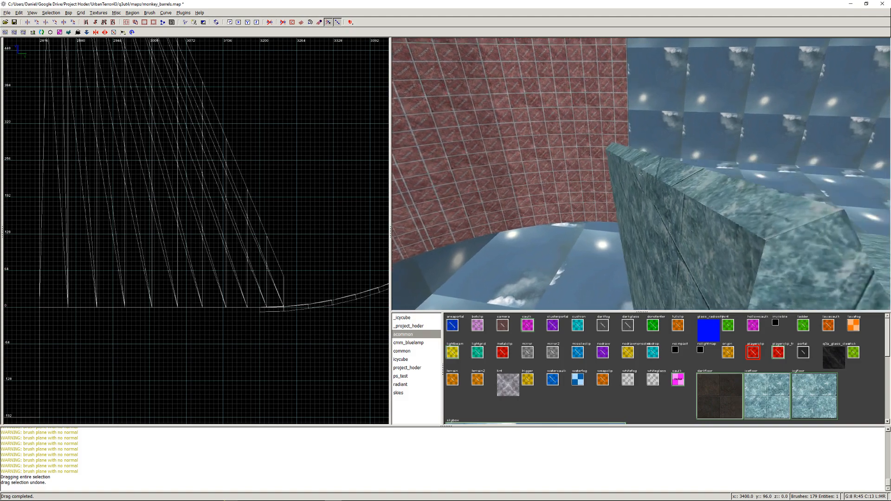
{"action": "key", "text": "Up"}
{"action": "left_click", "coordinate": [661, 185], "text": "shift"}
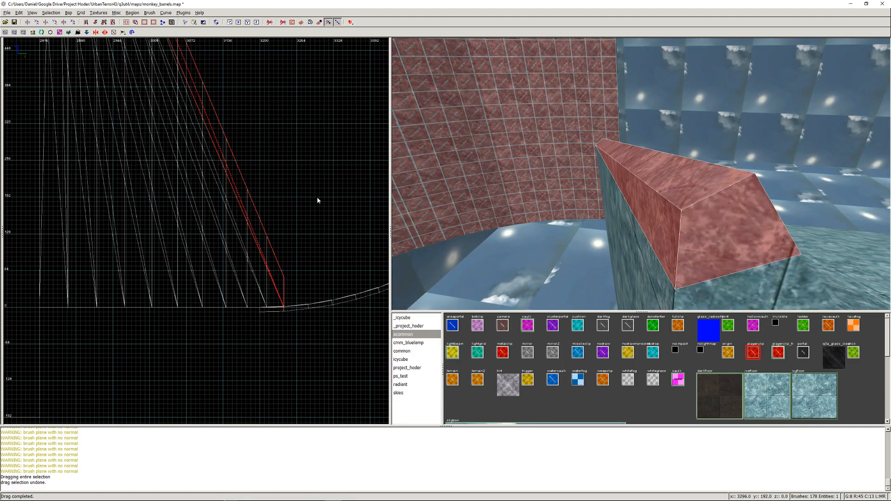
- Examine the selected wedge's outline and its alignment with the neighbouring wedges in the top, front and side projections
{"action": "key", "text": "ctrl+Tab"}
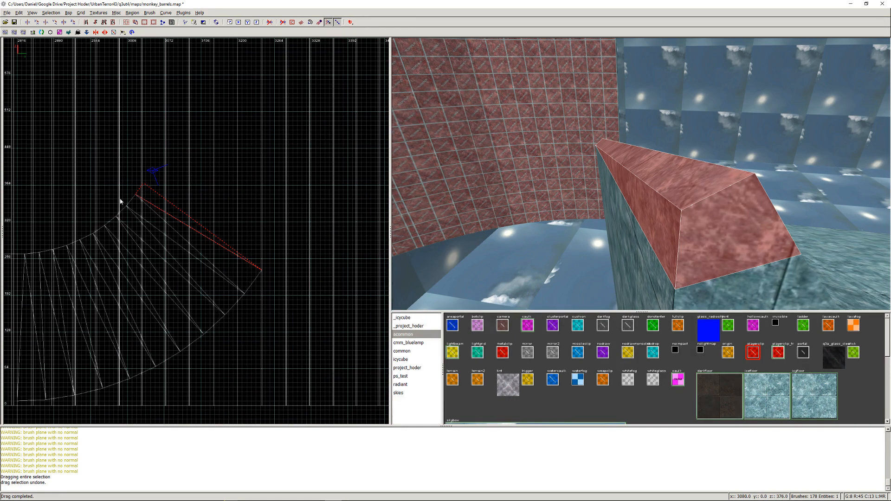
{"action": "key", "text": "ctrl+Tab"}
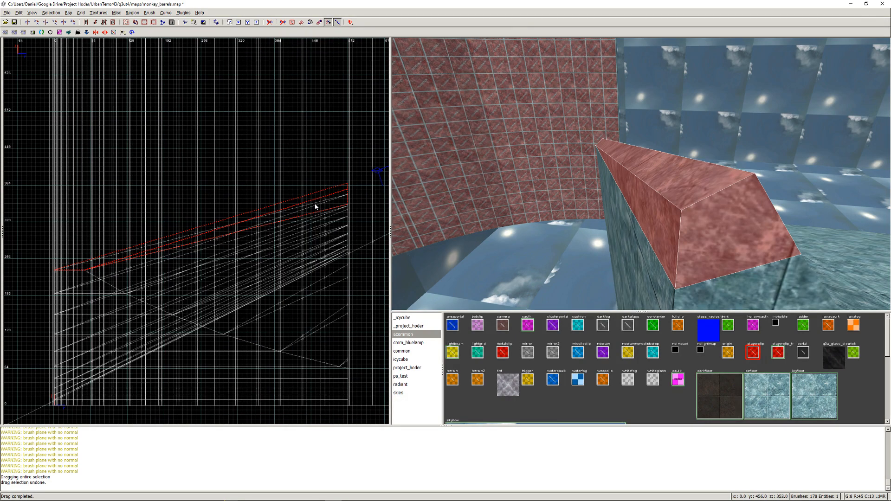
{"action": "scroll", "coordinate": [322, 196], "scroll_direction": "up", "scroll_amount": 1}
{"action": "right_click_drag", "start_coordinate": [322, 196], "coordinate": [160, 272]}
{"action": "scroll", "coordinate": [231, 253], "scroll_direction": "up", "scroll_amount": 2}
{"action": "key", "text": "ctrl+Tab"}
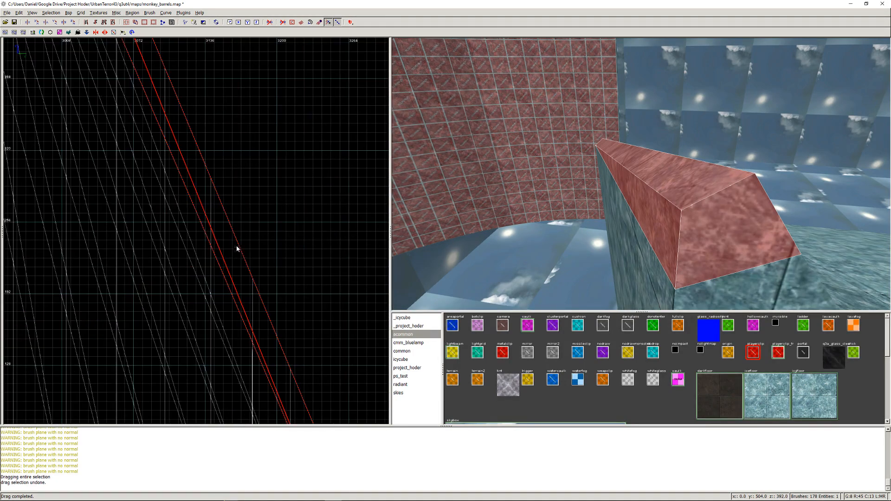
{"action": "scroll", "coordinate": [221, 185], "scroll_direction": "down", "scroll_amount": 4}
{"action": "key", "text": "ctrl+Tab"}
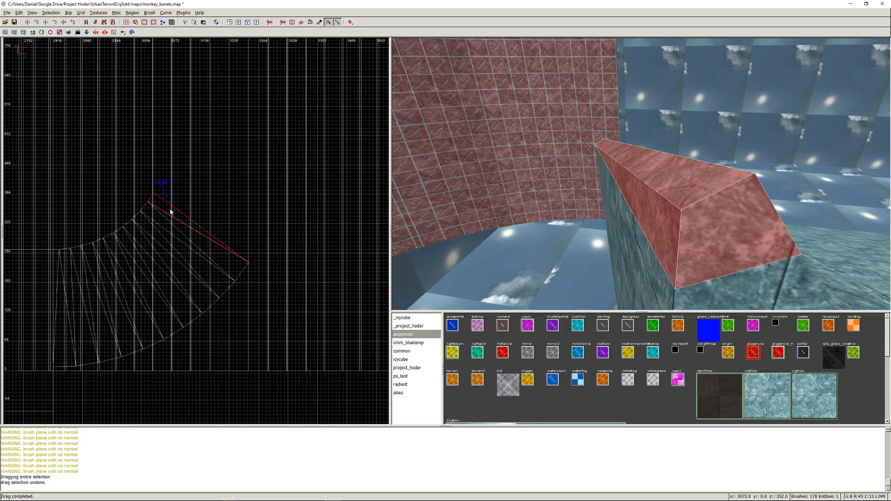
{"action": "scroll", "coordinate": [160, 200], "scroll_direction": "up", "scroll_amount": 3}
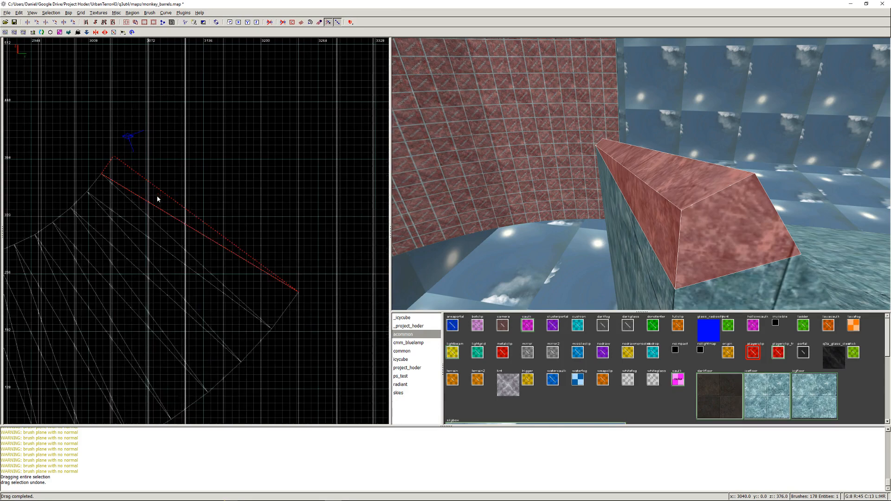
{"action": "right_click_drag", "start_coordinate": [156, 186], "coordinate": [243, 258]}
{"action": "scroll", "coordinate": [167, 193], "scroll_direction": "up", "scroll_amount": 3}
{"action": "right_click_drag", "start_coordinate": [184, 203], "coordinate": [172, 149]}
{"action": "scroll", "coordinate": [211, 232], "scroll_direction": "down", "scroll_amount": 15}
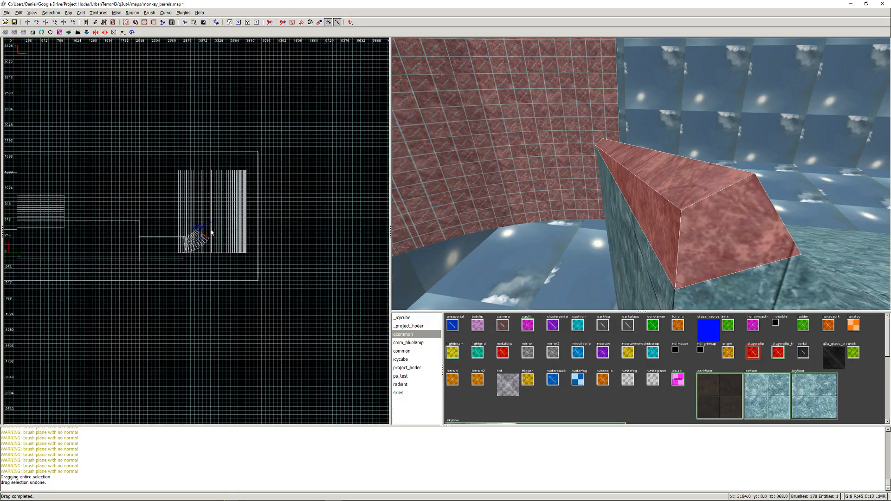
{"action": "scroll", "coordinate": [211, 232], "scroll_direction": "down", "scroll_amount": 2}
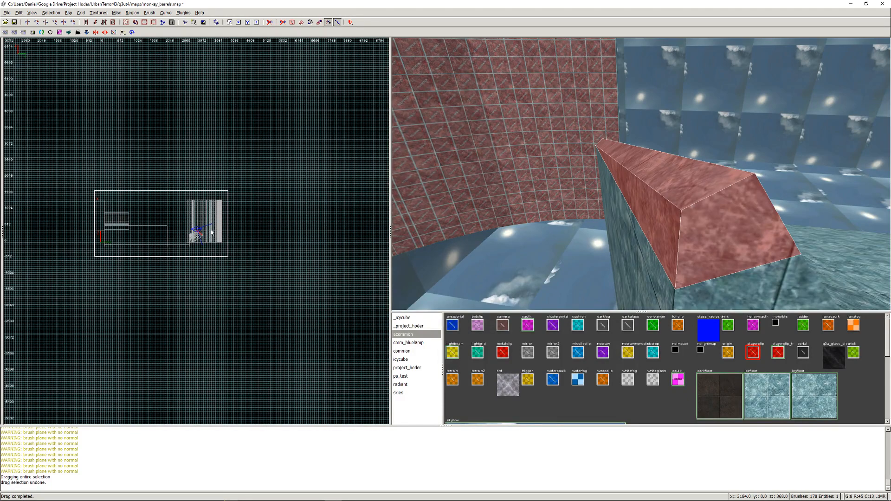
- Inspect the selected wedge's upper corner up close and its fit against the ice bank from both ends in 3D
{"action": "right_click", "coordinate": [541, 238]}
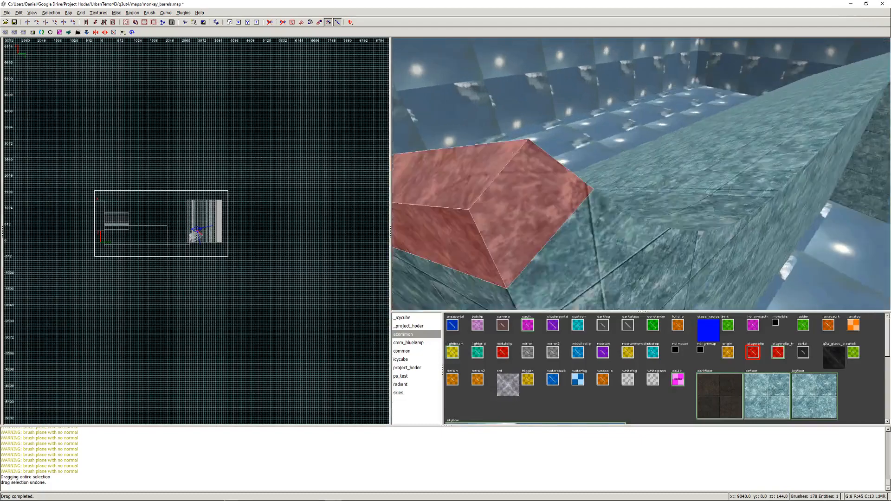
{"action": "right_click", "coordinate": [641, 174]}
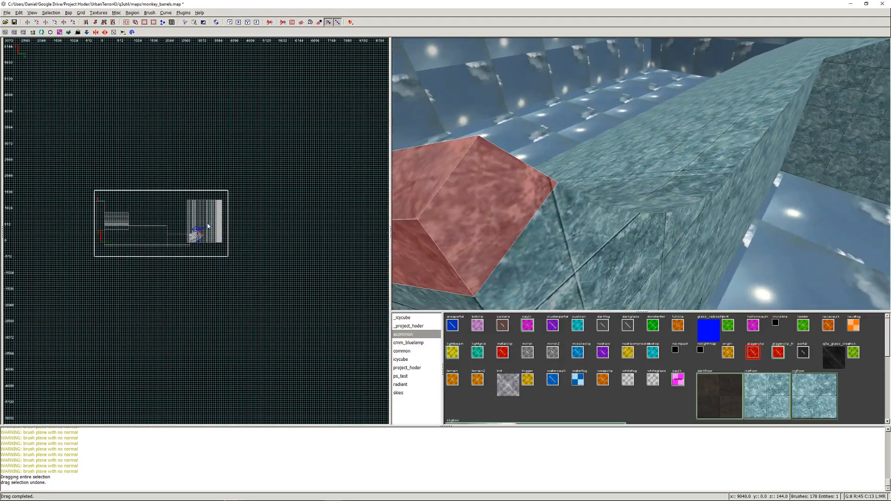
{"action": "scroll", "coordinate": [207, 225], "scroll_direction": "up", "scroll_amount": 15}
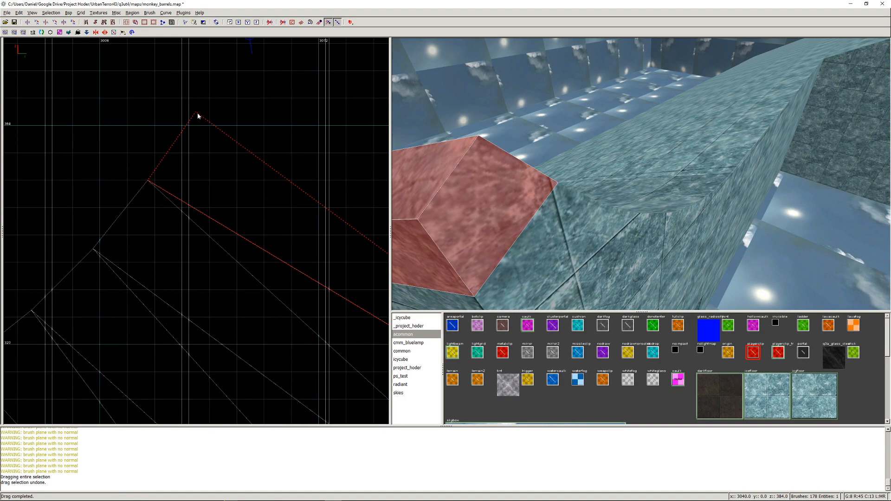
{"action": "right_click", "coordinate": [542, 186]}
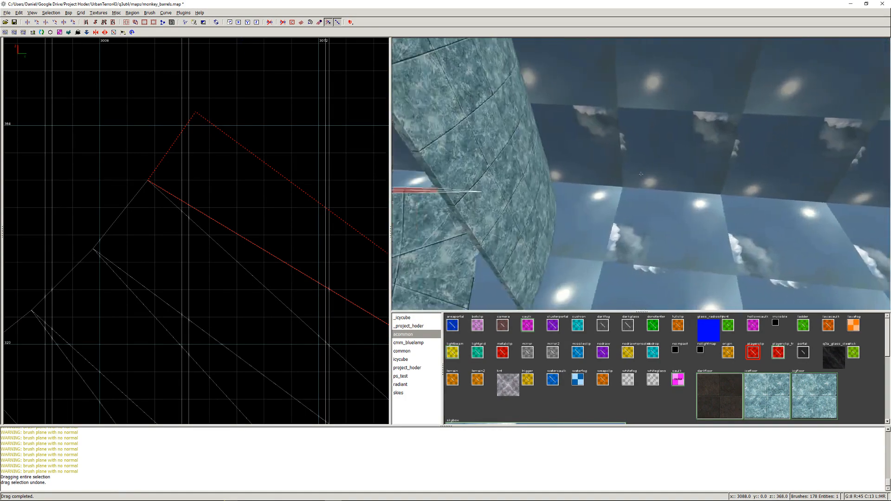
{"action": "key", "text": "Down"}
{"action": "key", "text": "Left"}
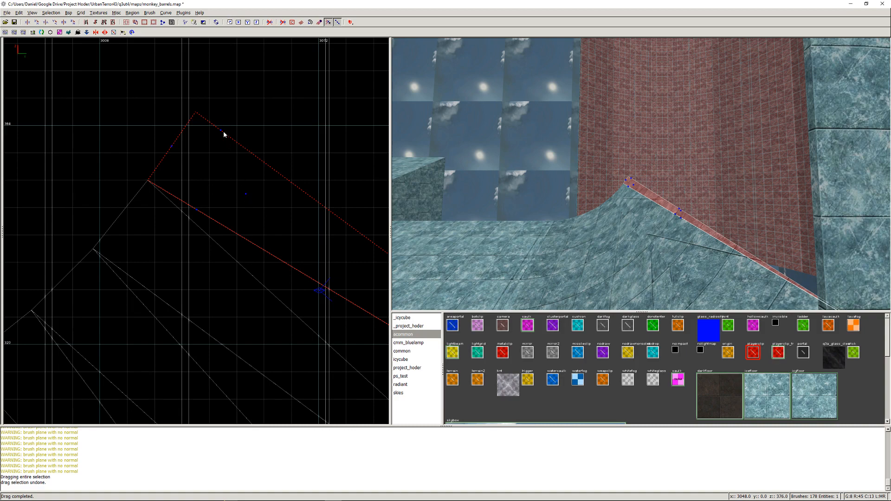
{"action": "mouse_move", "coordinate": [220, 132]}
{"action": "left_mouse_down"}
{"action": "mouse_move", "coordinate": [203, 122]}
{"action": "mouse_move", "coordinate": [214, 115]}
{"action": "mouse_move", "coordinate": [204, 130]}
{"action": "left_mouse_up"}
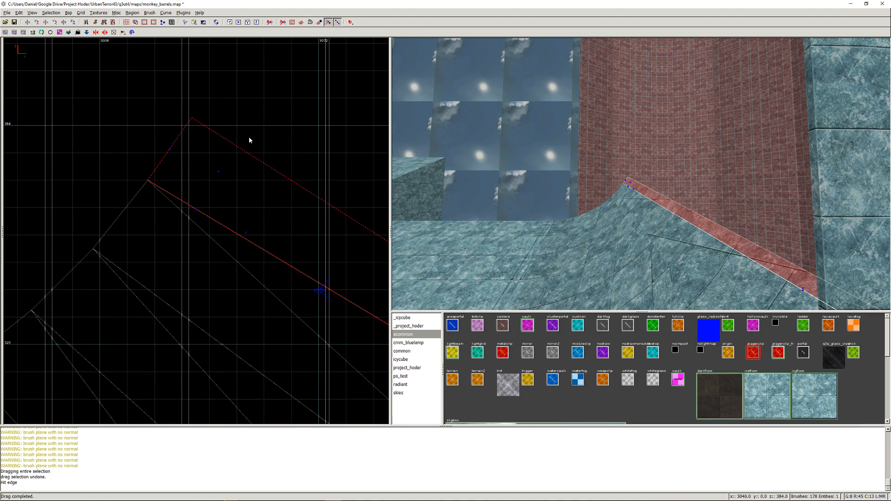
{"action": "key", "text": "ctrl+z"}
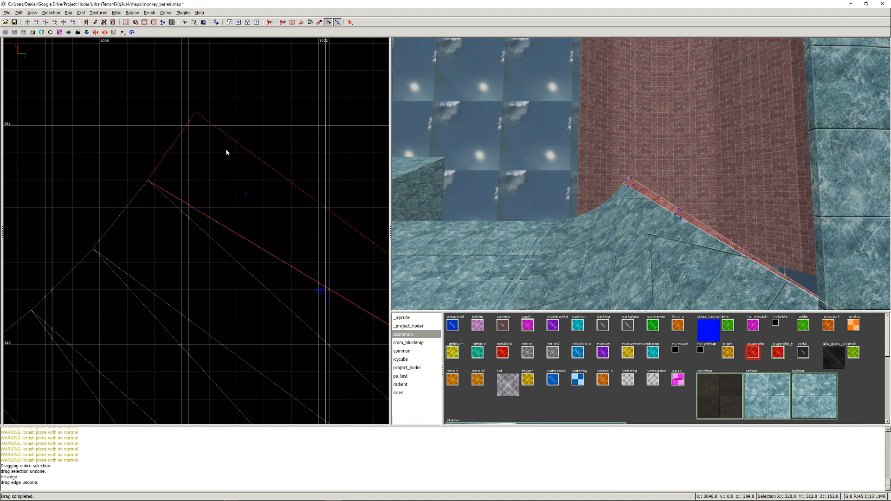
{"action": "left_click", "coordinate": [221, 134]}
{"action": "left_click", "coordinate": [221, 134]}
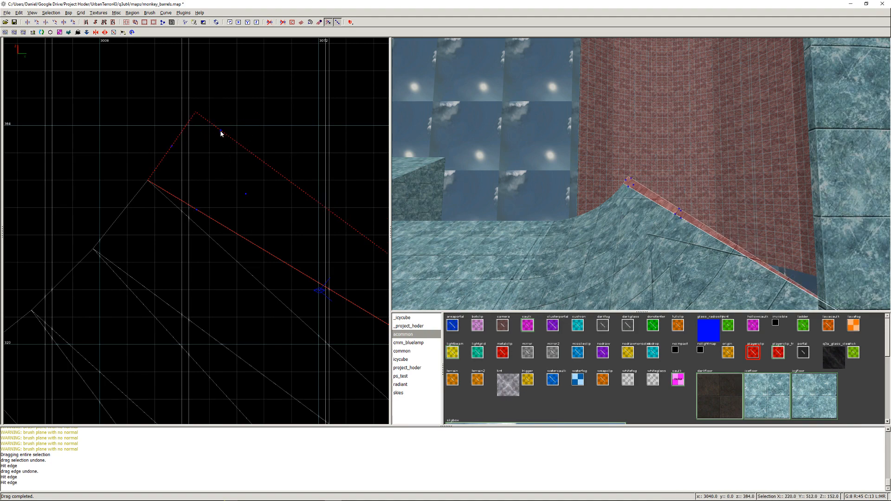
{"action": "mouse_move", "coordinate": [221, 133]}
{"action": "left_mouse_down"}
{"action": "mouse_move", "coordinate": [204, 121]}
{"action": "mouse_move", "coordinate": [217, 115]}
{"action": "left_mouse_up"}
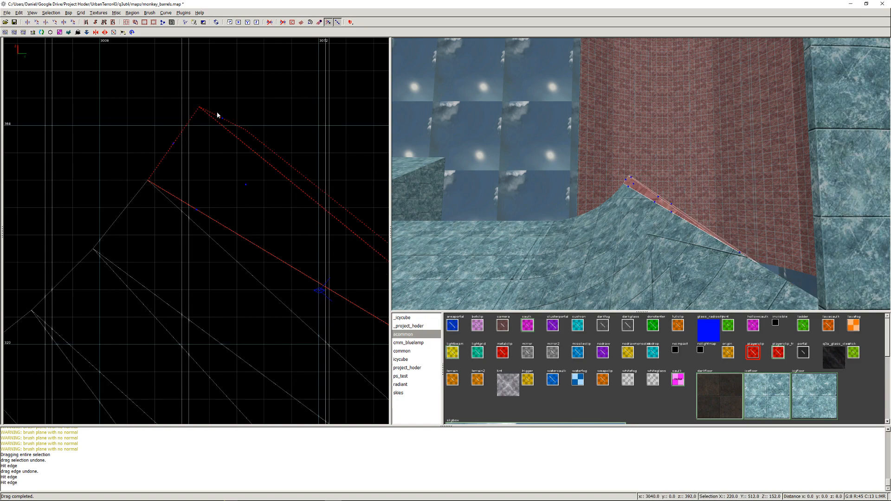
{"action": "key", "text": "ctrl+z"}
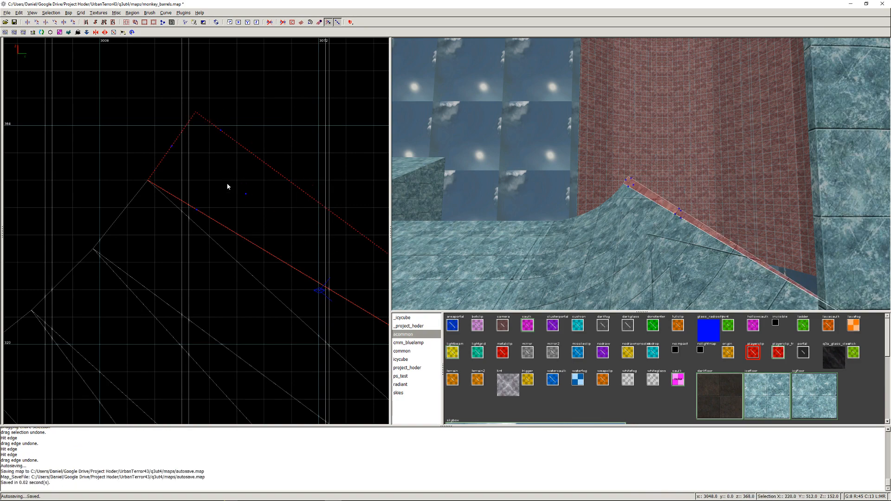
{"action": "mouse_move", "coordinate": [246, 197]}
{"action": "left_mouse_down"}
{"action": "mouse_move", "coordinate": [221, 183]}
{"action": "mouse_move", "coordinate": [189, 135]}
{"action": "mouse_move", "coordinate": [200, 109]}
{"action": "mouse_move", "coordinate": [212, 129]}
{"action": "left_mouse_up"}
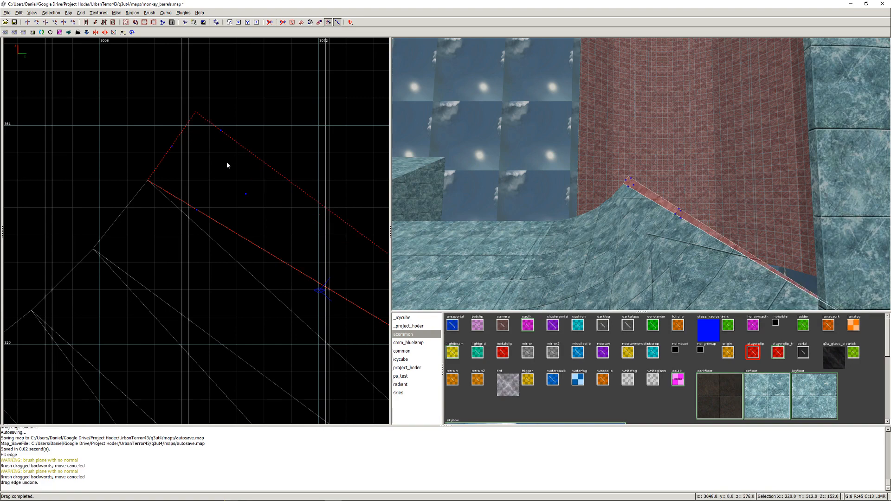
{"action": "mouse_move", "coordinate": [244, 195]}
{"action": "right_mouse_down"}
{"action": "mouse_move", "coordinate": [235, 185]}
{"action": "mouse_move", "coordinate": [207, 197]}
{"action": "right_mouse_up"}
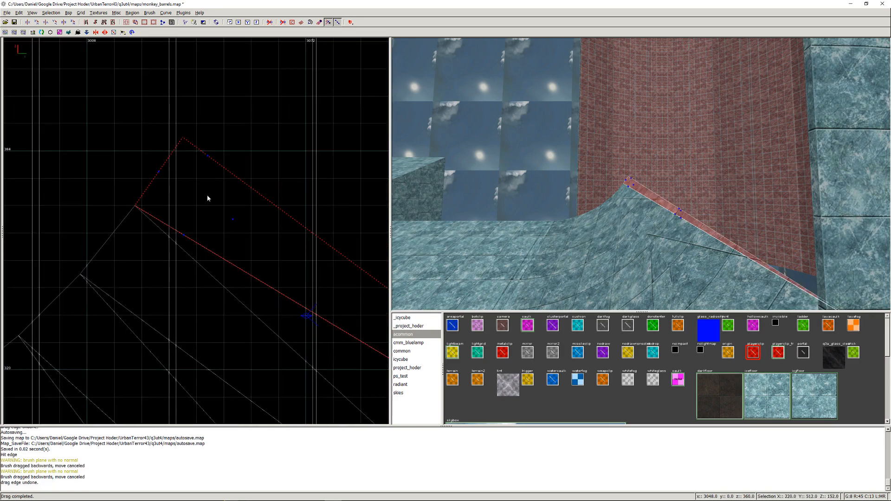
{"action": "left_click_drag", "start_coordinate": [232, 222], "coordinate": [209, 206]}
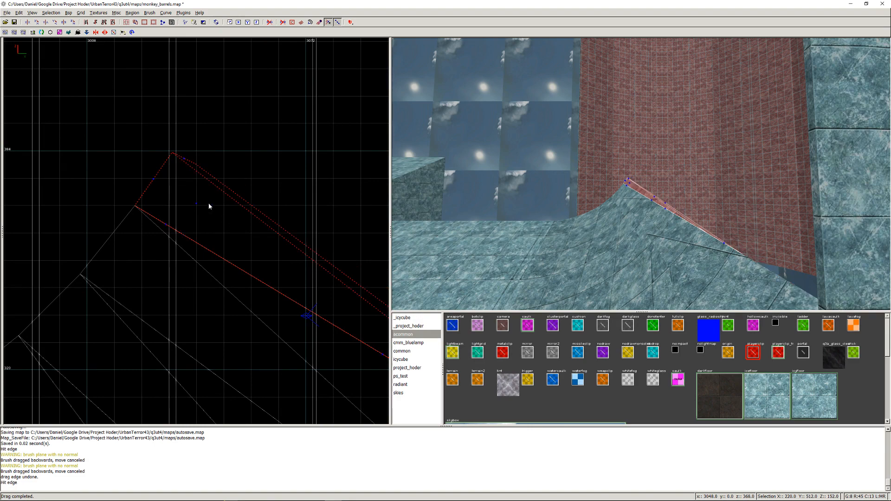
{"action": "left_click_drag", "start_coordinate": [201, 170], "coordinate": [210, 171]}
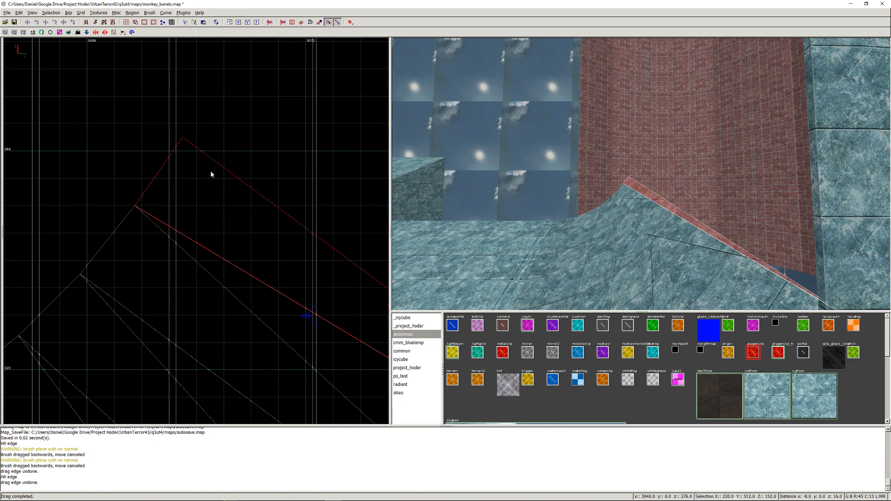
- Move the vertices of the selected wedge's two upper corners level with each other at z 384, at x 3032 and x 3048
{"action": "right_click", "coordinate": [702, 207]}
{"action": "key", "text": "Up"}
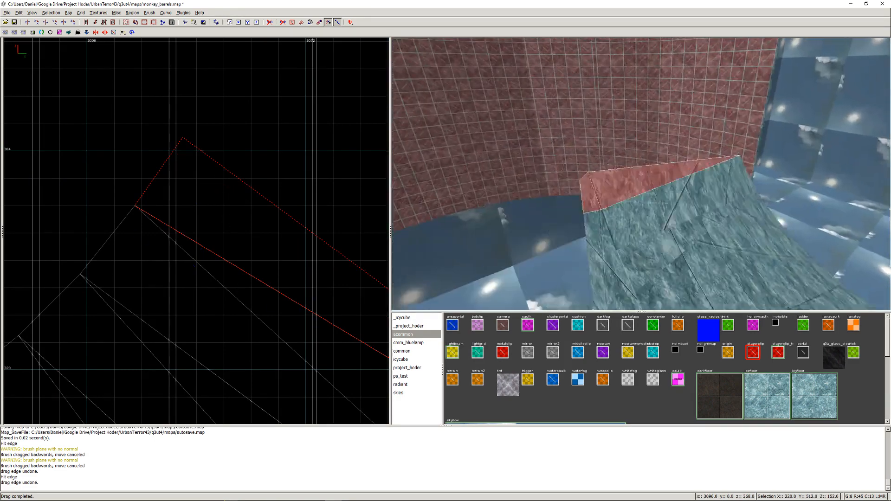
{"action": "key", "text": "Left"}
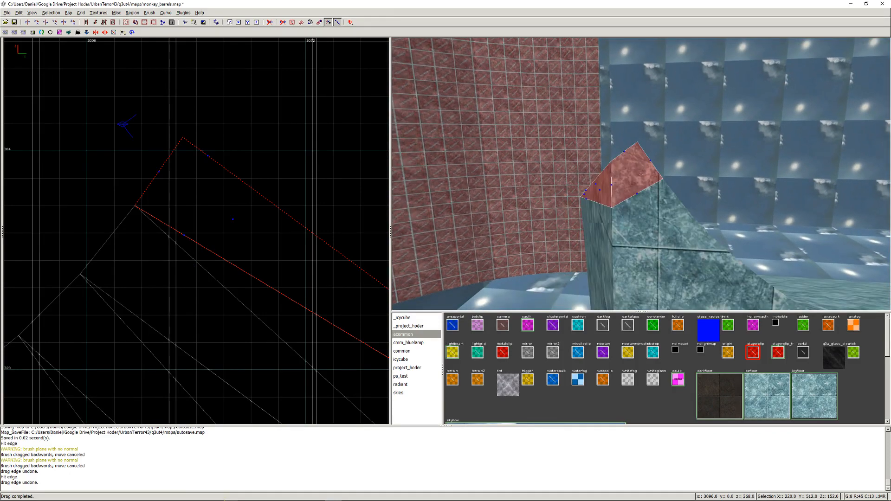
{"action": "key", "text": "Left"}
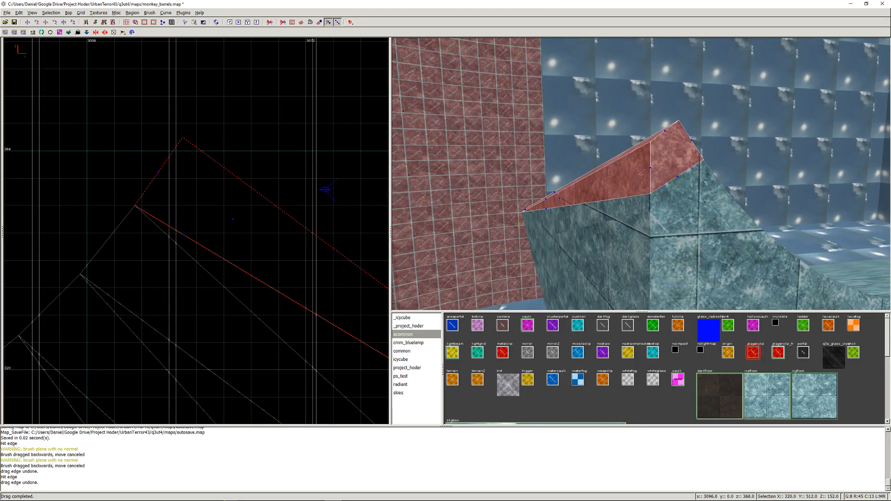
{"action": "right_click", "coordinate": [640, 174]}
{"action": "mouse_move", "coordinate": [233, 175]}
{"action": "left_mouse_down"}
{"action": "mouse_move", "coordinate": [176, 138]}
{"action": "mouse_move", "coordinate": [205, 167]}
{"action": "mouse_move", "coordinate": [211, 131]}
{"action": "mouse_move", "coordinate": [191, 133]}
{"action": "mouse_move", "coordinate": [169, 175]}
{"action": "mouse_move", "coordinate": [213, 143]}
{"action": "mouse_move", "coordinate": [275, 173]}
{"action": "left_mouse_up"}
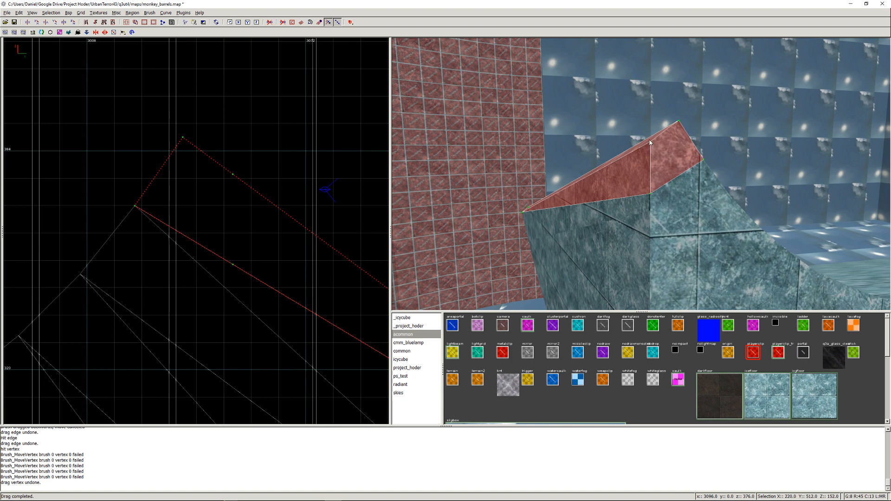
{"action": "left_click_drag", "start_coordinate": [649, 141], "coordinate": [650, 138]}
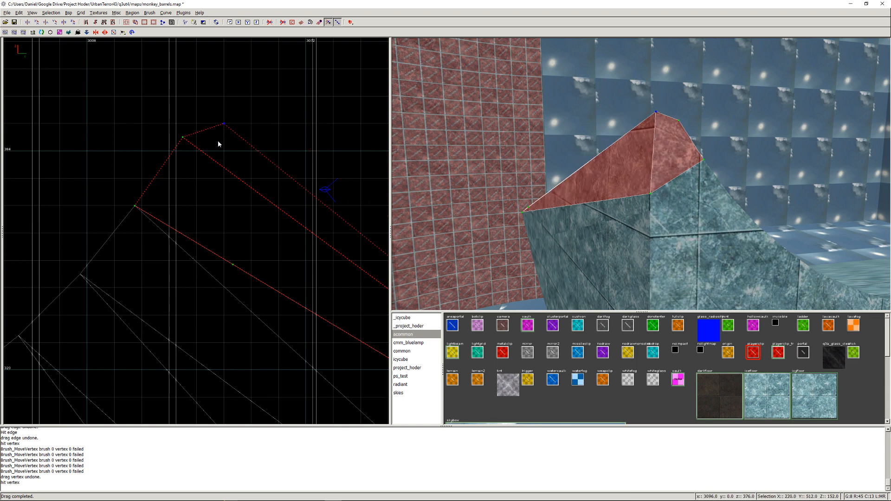
{"action": "left_click_drag", "start_coordinate": [225, 124], "coordinate": [222, 144]}
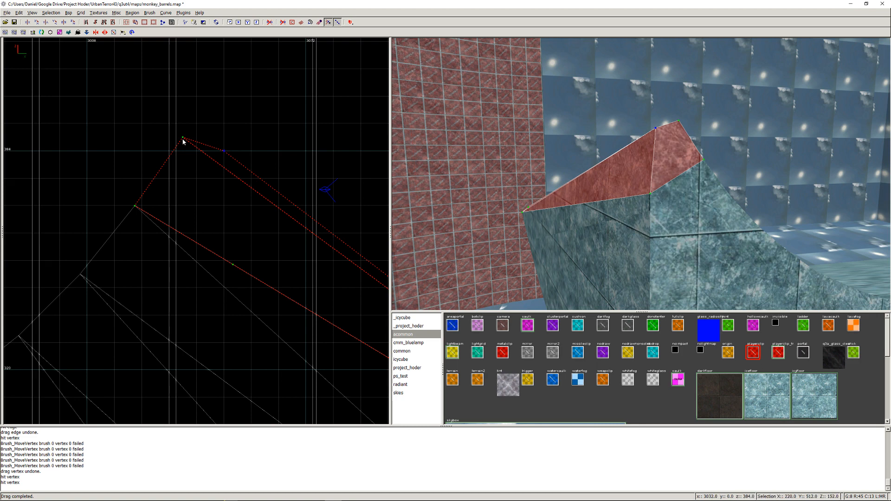
{"action": "left_click_drag", "start_coordinate": [183, 138], "coordinate": [172, 150]}
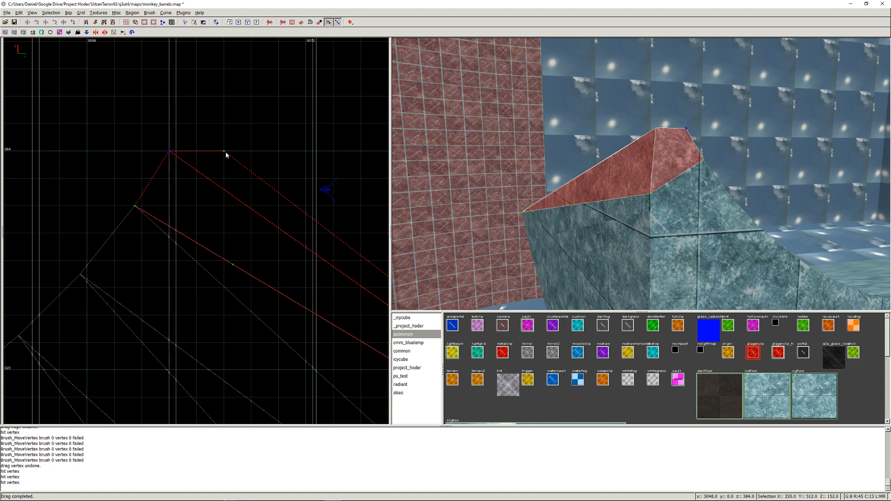
- Set the grid to 1 unit and shift the wedge's outer upper vertex horizontally to x 3051
{"action": "left_click", "coordinate": [233, 266]}
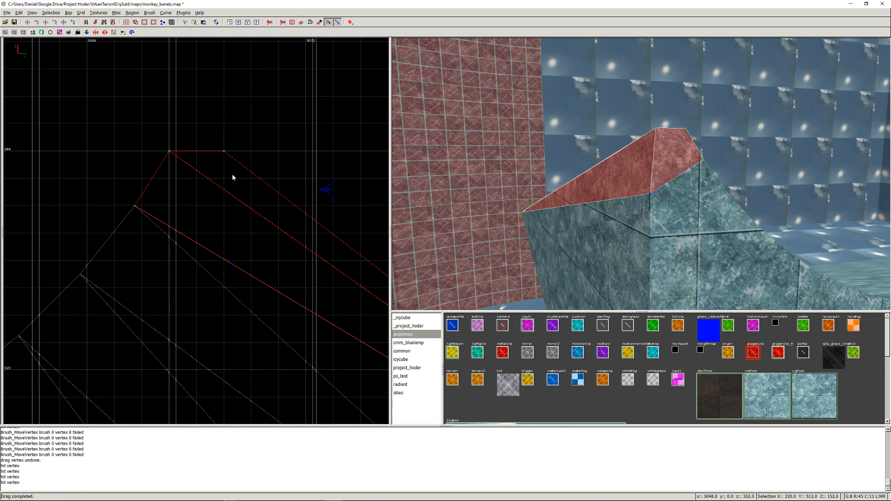
{"action": "left_click", "coordinate": [79, 13]}
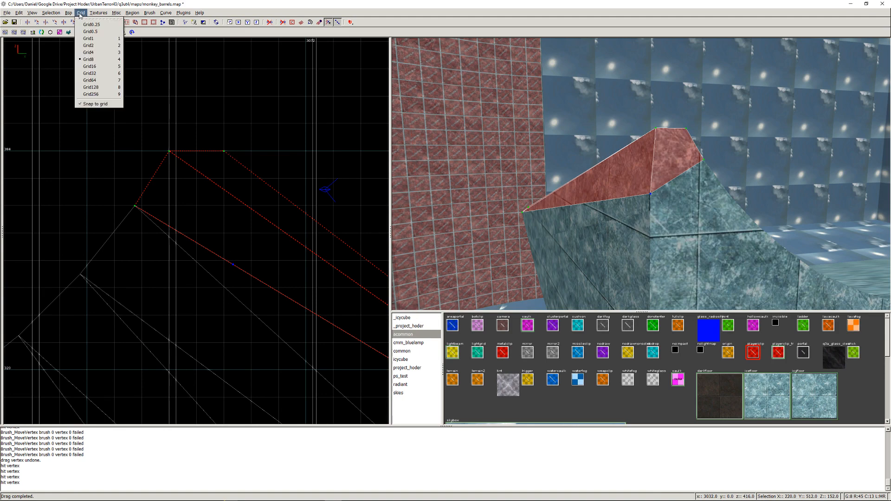
{"action": "left_click", "coordinate": [87, 41]}
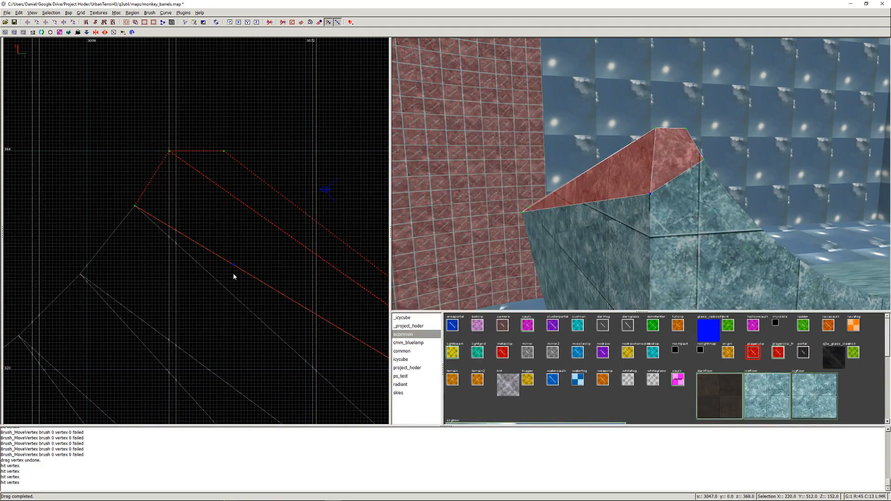
{"action": "left_click_drag", "start_coordinate": [225, 152], "coordinate": [237, 153]}
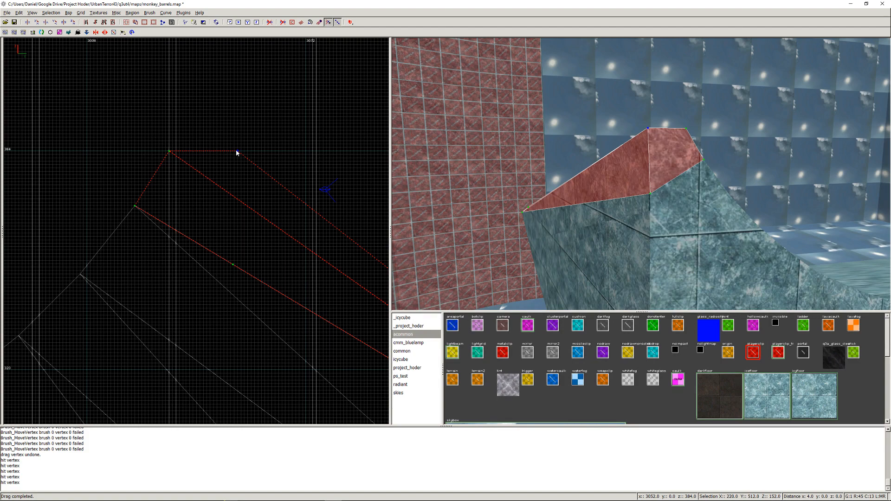
{"action": "left_click_drag", "start_coordinate": [236, 152], "coordinate": [235, 153]}
- Nudge the wedge's lower outer vertex slightly down onto the 1-unit grid at x 3051, beneath the outer upper vertex
{"action": "right_click", "coordinate": [543, 184]}
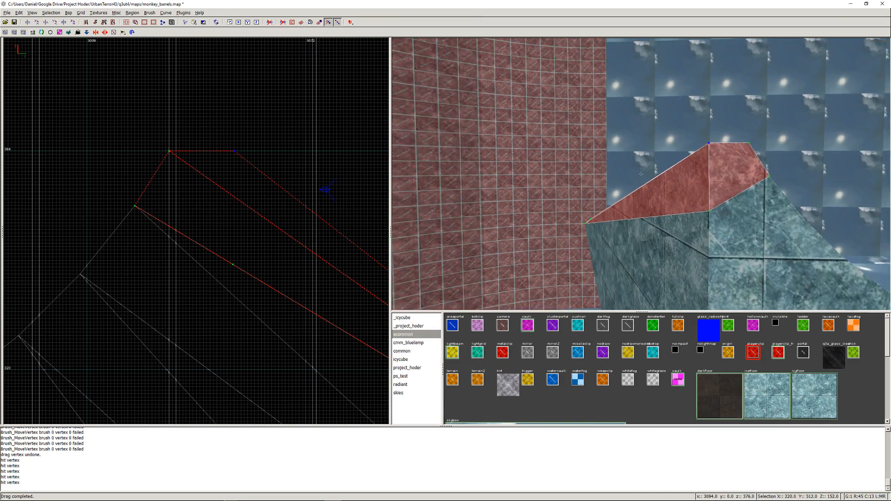
{"action": "key", "text": "Left"}
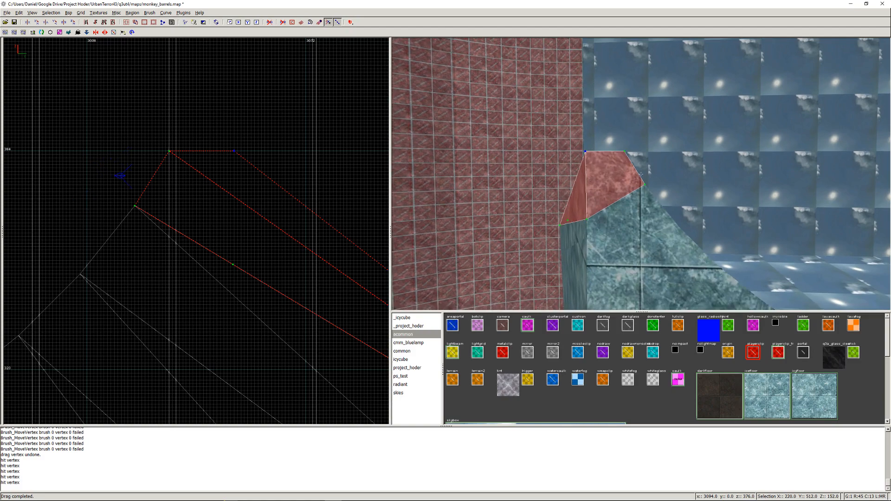
{"action": "key", "text": "Right"}
{"action": "key", "text": "Right"}
{"action": "key", "text": "Left"}
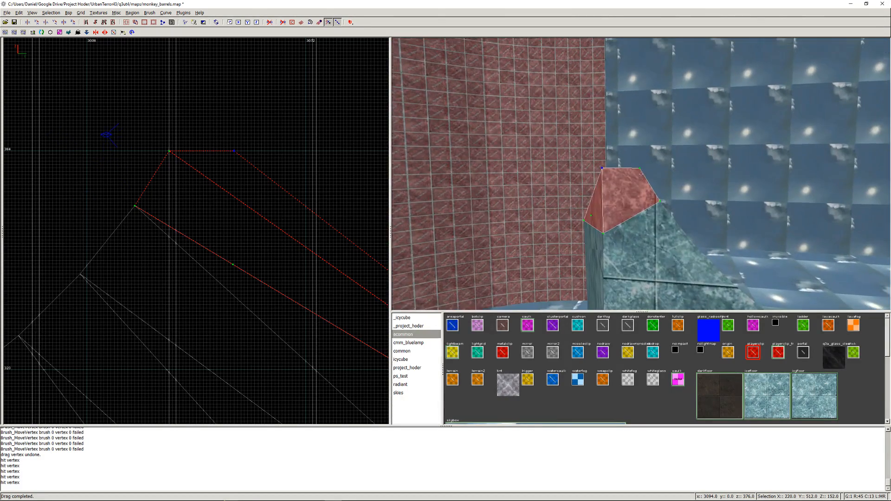
{"action": "right_click", "coordinate": [641, 174]}
{"action": "scroll", "coordinate": [223, 140], "scroll_direction": "up", "scroll_amount": 1}
{"action": "scroll", "coordinate": [223, 144], "scroll_direction": "up", "scroll_amount": 1}
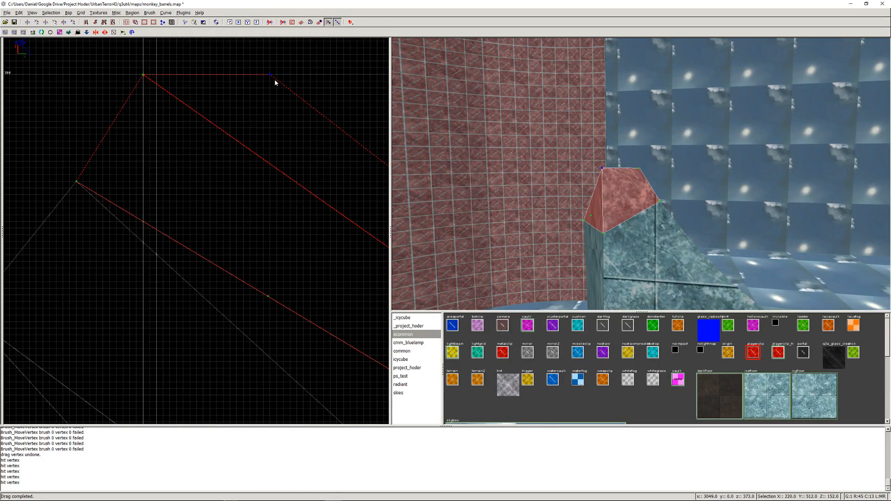
{"action": "left_click", "coordinate": [269, 298]}
{"action": "left_click_drag", "start_coordinate": [271, 294], "coordinate": [271, 301]}
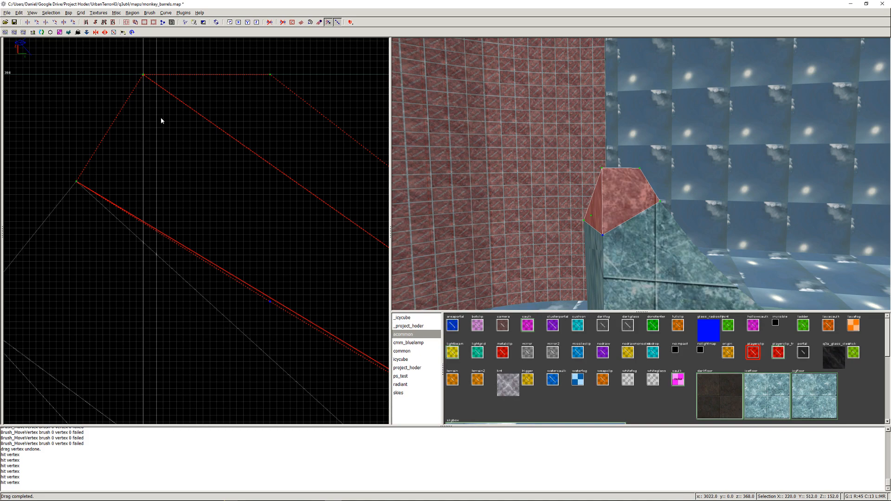
- Check the reshaped wedge against the ice bank in 3D and undo the series of vertex moves made on it
{"action": "right_click", "coordinate": [675, 185]}
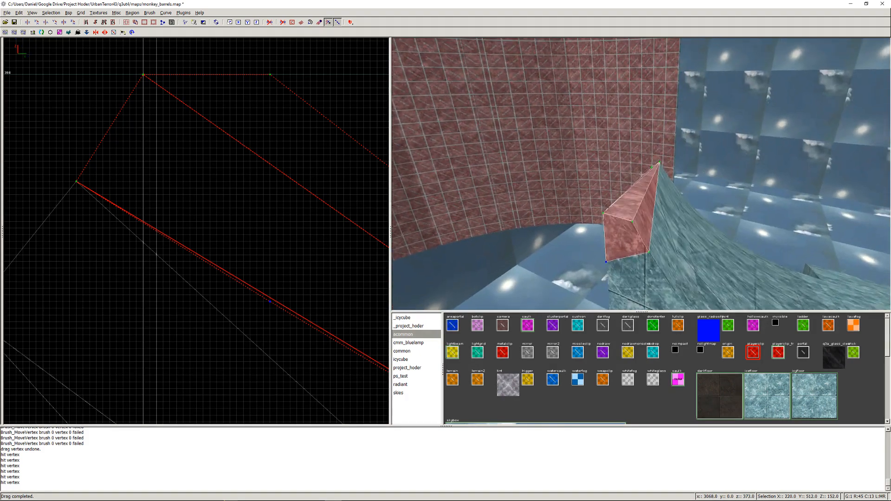
{"action": "key", "text": "Up"}
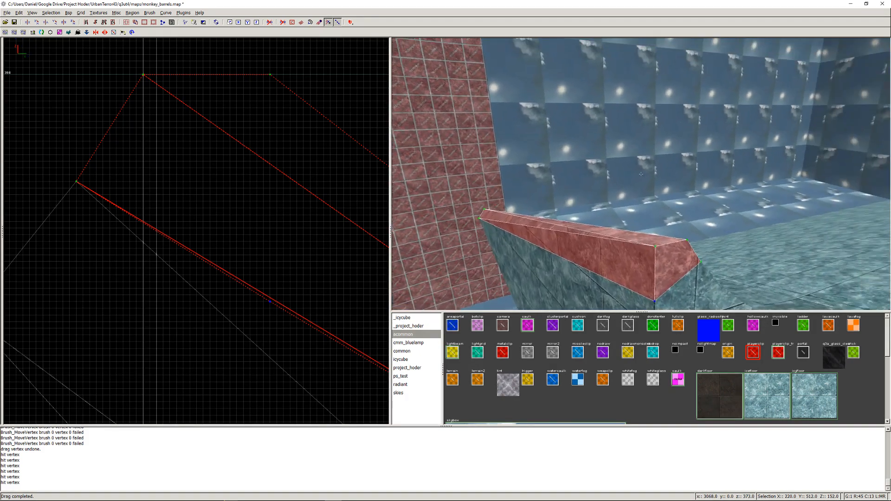
{"action": "key", "text": "Right"}
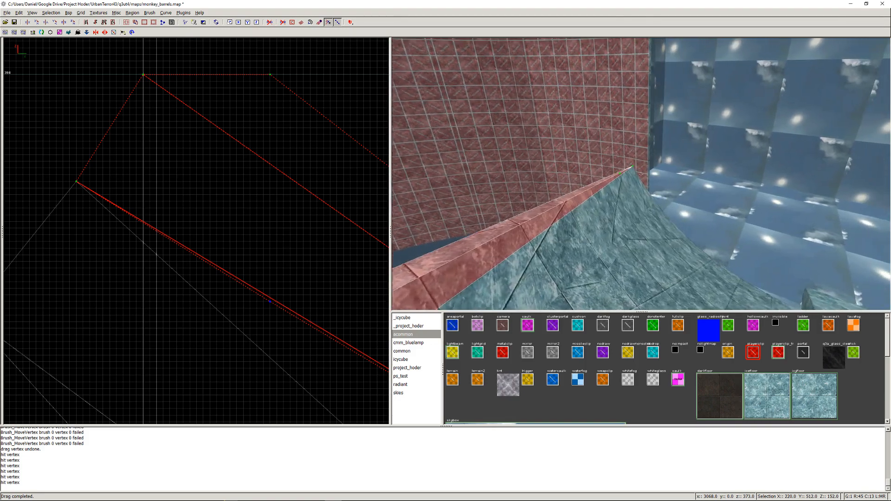
{"action": "key", "text": "Left"}
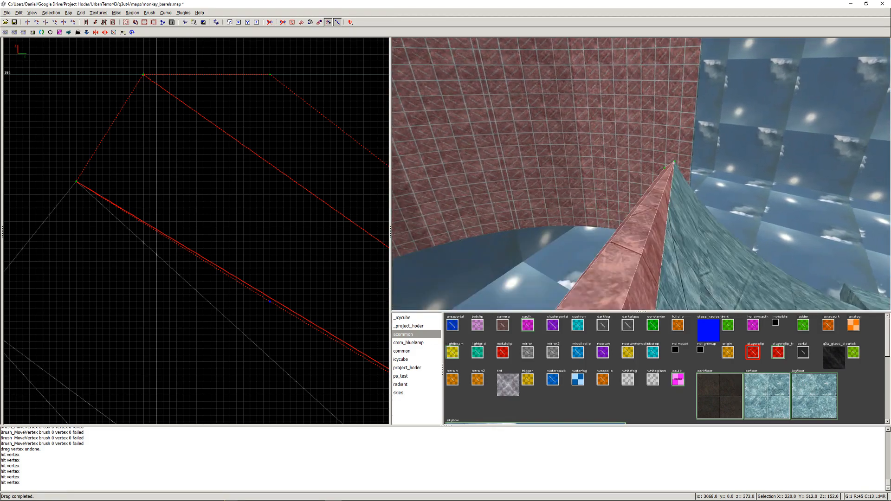
{"action": "key", "text": "Right"}
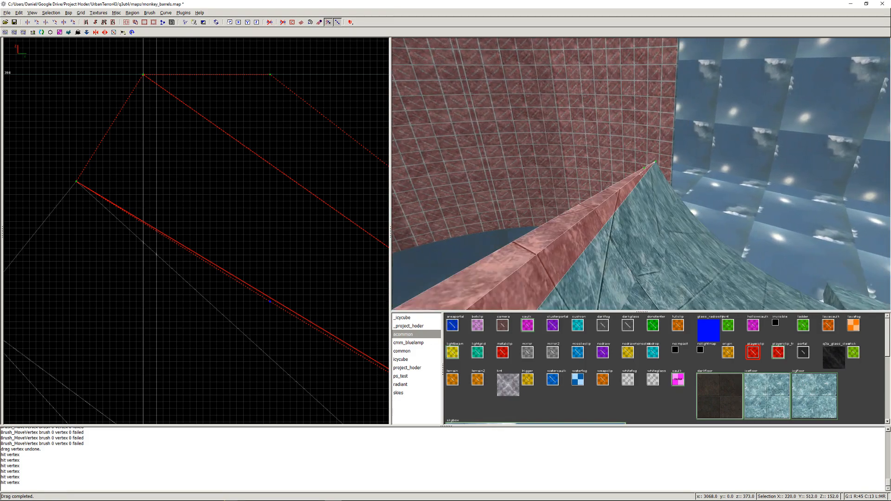
{"action": "left_click", "coordinate": [602, 209]}
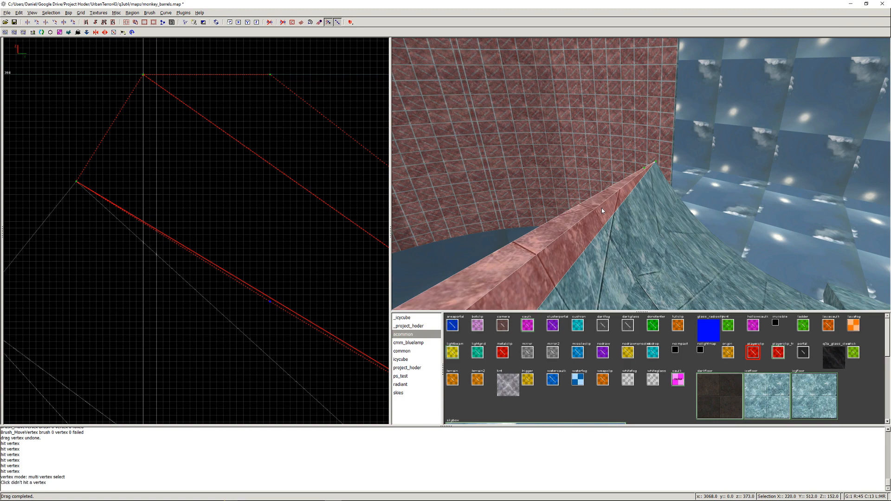
{"action": "key", "text": "ctrl+z"}
{"action": "key", "text": "ctrl+z"}
{"action": "key", "text": "ctrl+z"}
{"action": "key", "text": "ctrl+z"}
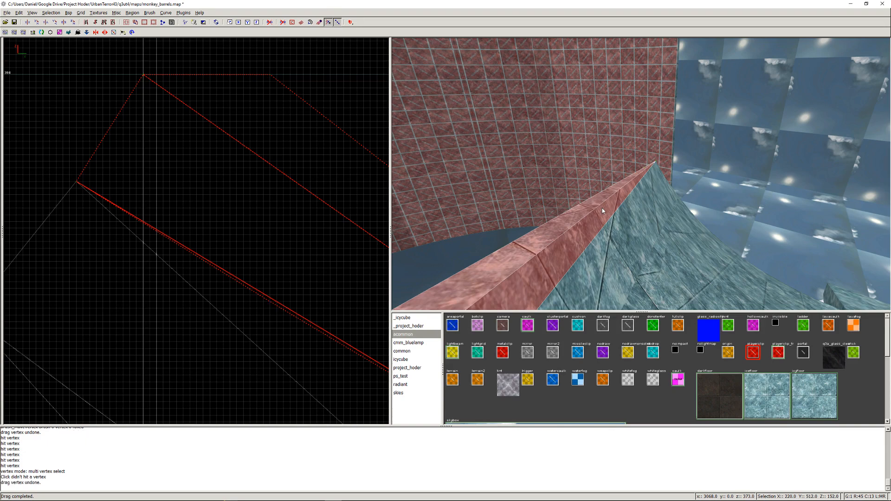
{"action": "key", "text": "ctrl+z"}
{"action": "key", "text": "ctrl+z"}
{"action": "key", "text": "ctrl+z"}
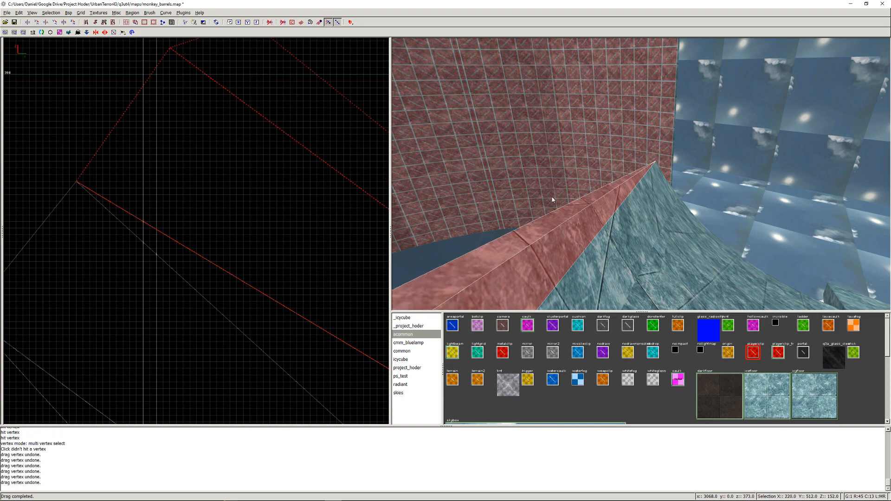
- Clear the wedge selection and view the long ice ramp and its curved bank in 3D
{"action": "right_click", "coordinate": [552, 199]}
{"action": "key", "text": "Escape"}
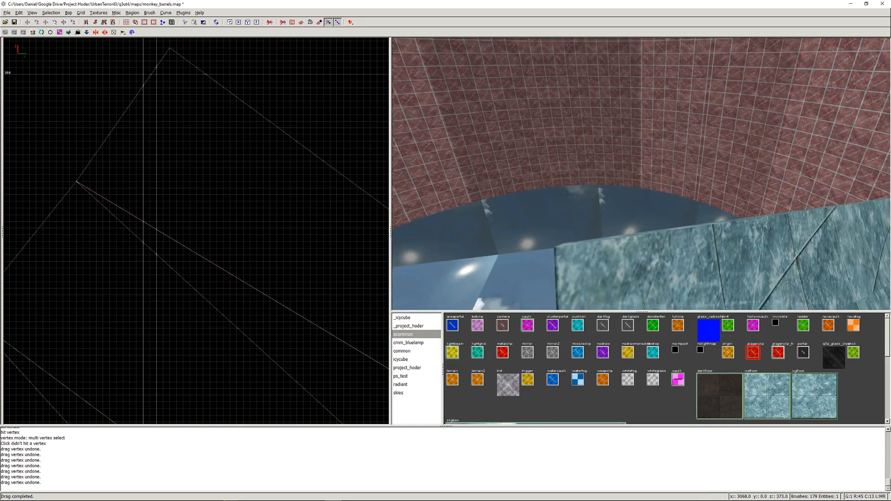
{"action": "key", "text": "Up"}
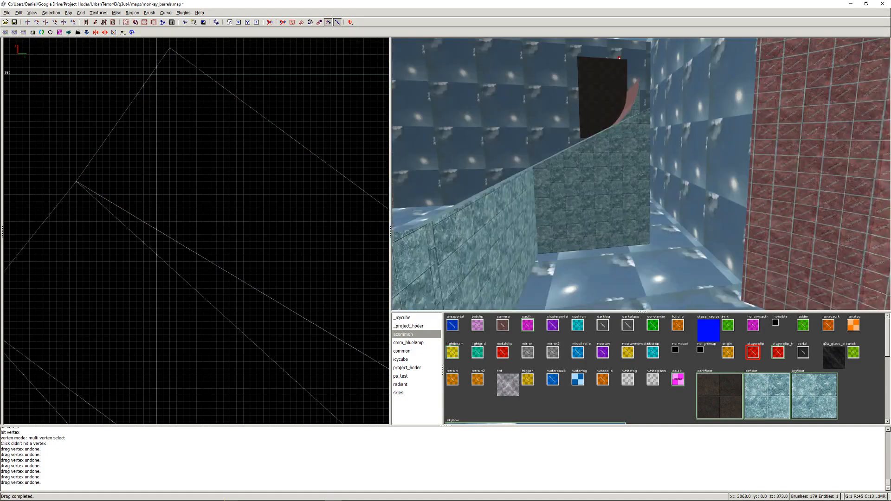
- Examine the curved ice bank, its joint with the ramp and the curved red wall around it in 3D
{"action": "key", "text": "Right"}
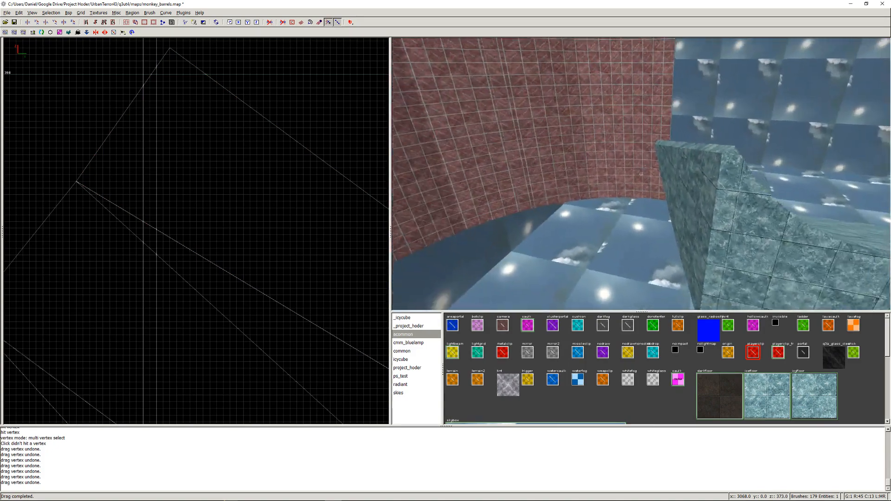
{"action": "key", "text": "Up"}
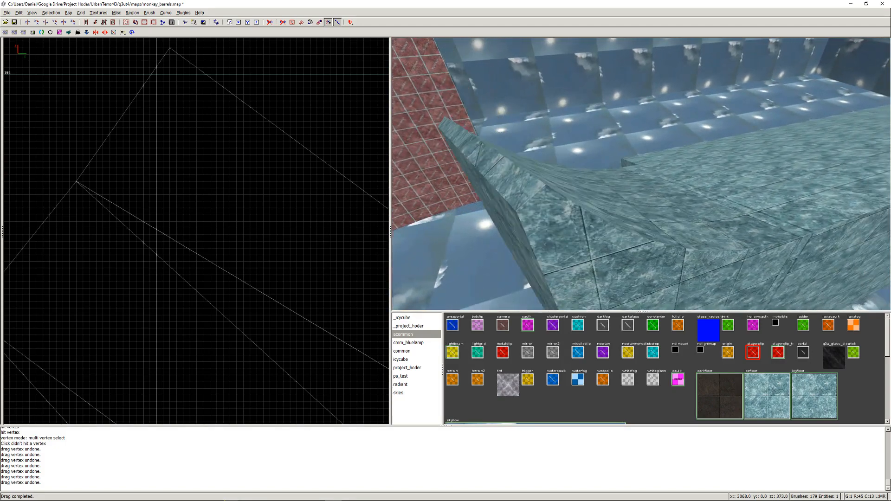
{"action": "key", "text": "Down"}
{"action": "key", "text": "Left"}
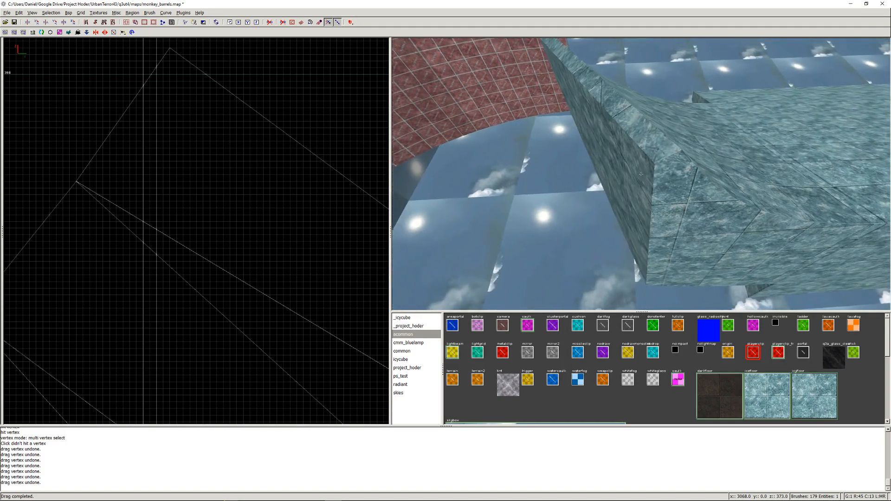
{"action": "key", "text": "Up"}
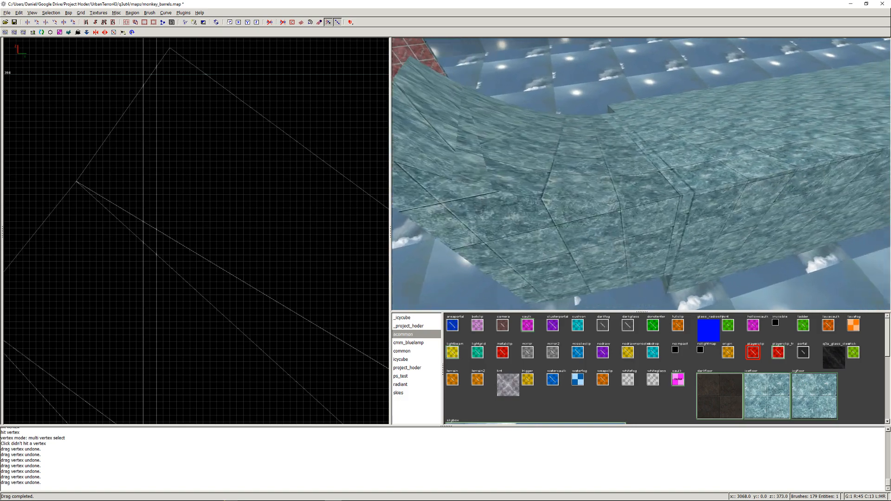
{"action": "key", "text": "Down"}
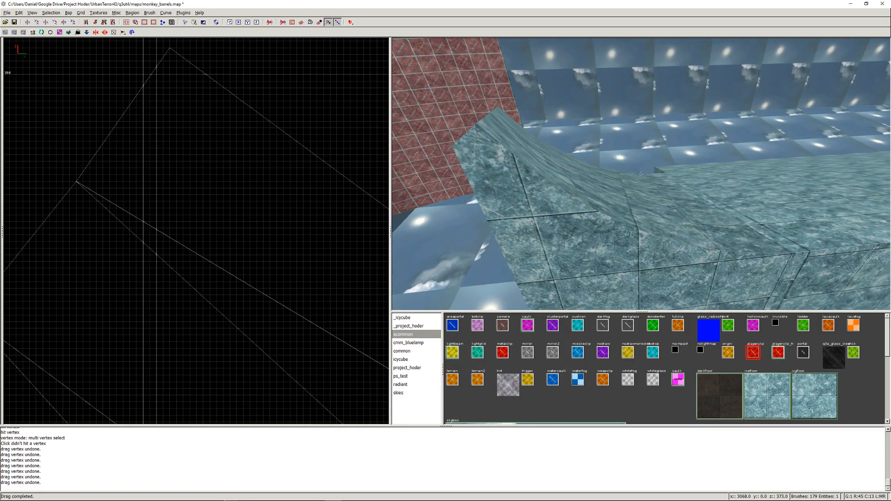
{"action": "key", "text": "Left"}
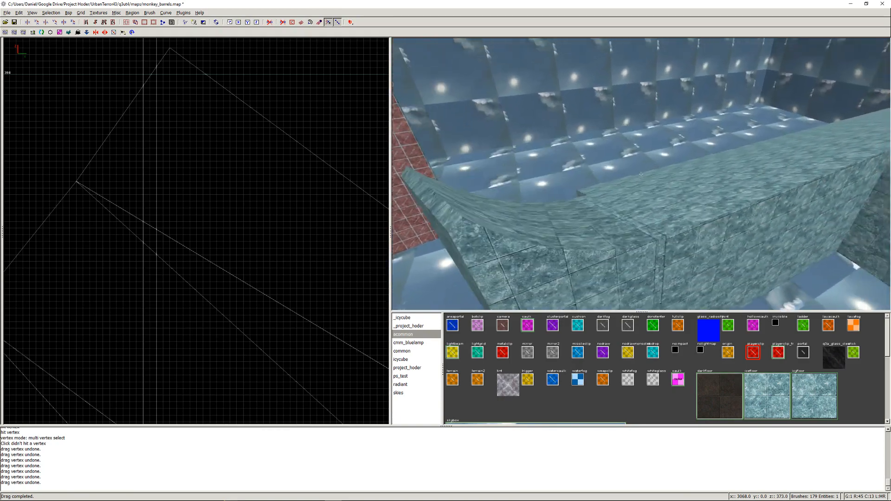
{"action": "key", "text": "Up"}
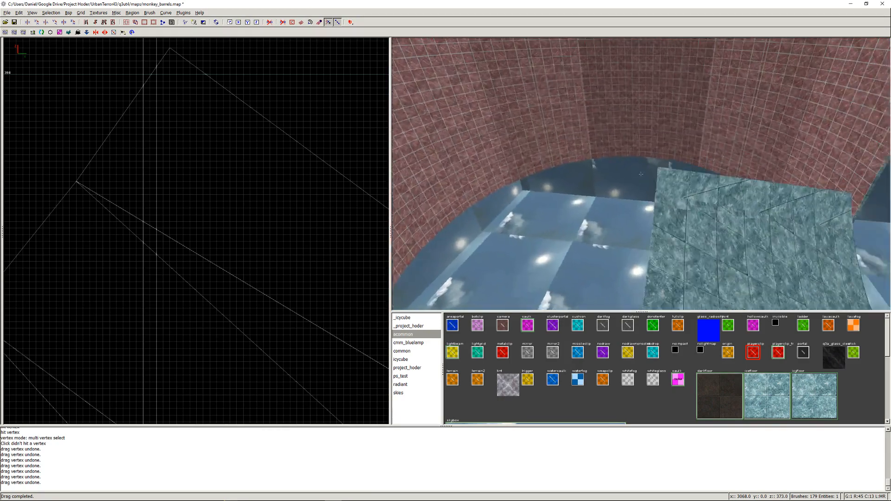
{"action": "key", "text": "Up"}
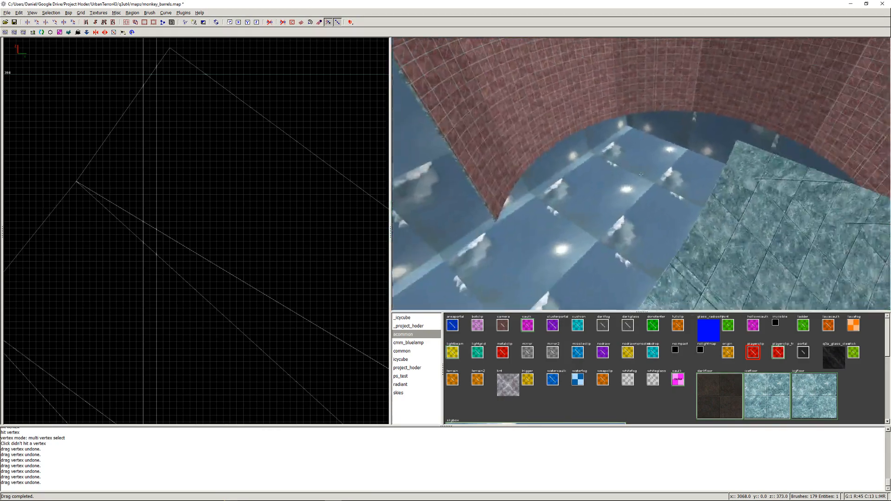
- Set the grid to 8 units and draw a 704 × 168 × 400 unit block against the side of the ice ramp's edge strip
{"action": "right_click", "coordinate": [640, 174]}
{"action": "left_click", "coordinate": [625, 197], "text": "ctrl+shift"}
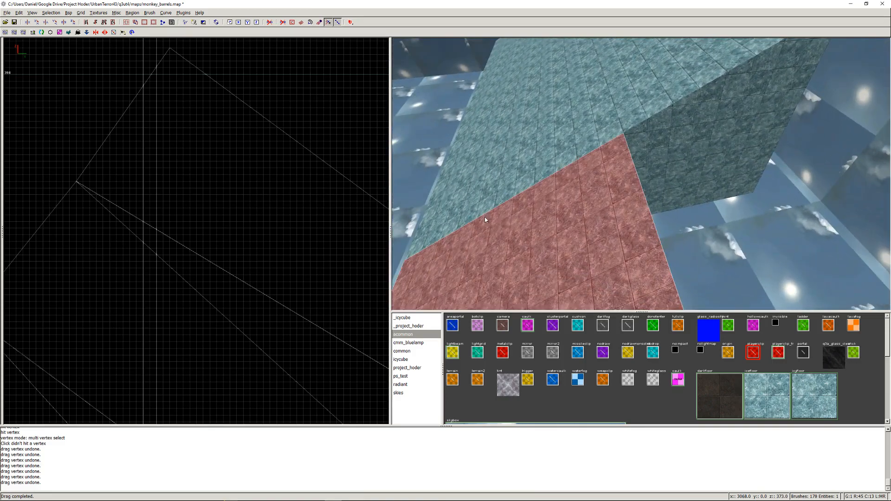
{"action": "scroll", "coordinate": [191, 256], "scroll_direction": "down", "scroll_amount": 5}
{"action": "key", "text": "ctrl+Tab"}
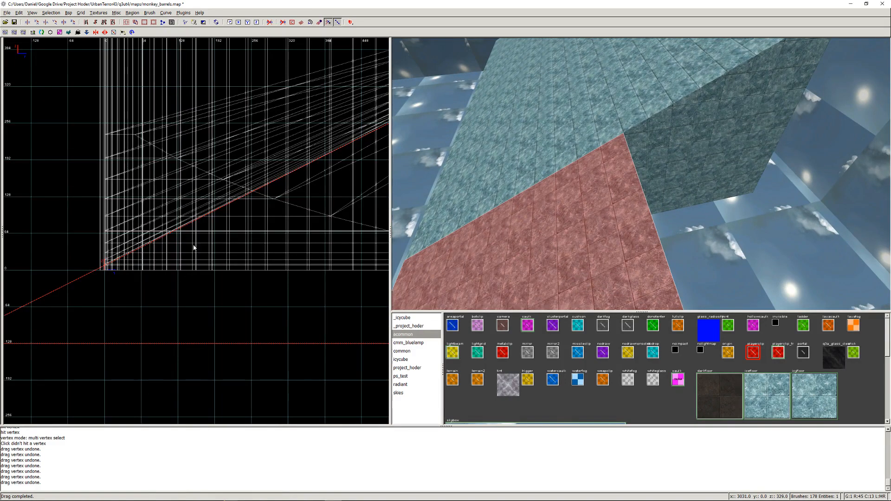
{"action": "left_click", "coordinate": [80, 12]}
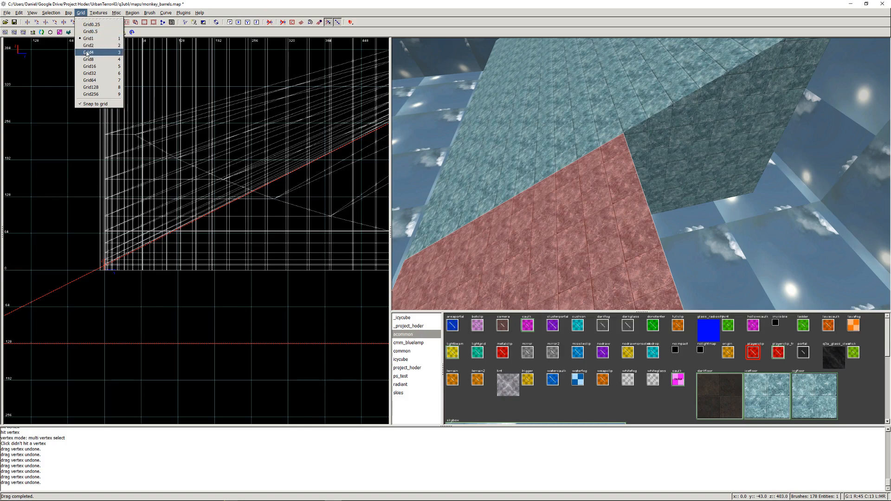
{"action": "left_click", "coordinate": [86, 62]}
{"action": "right_click_drag", "start_coordinate": [253, 180], "coordinate": [79, 190]}
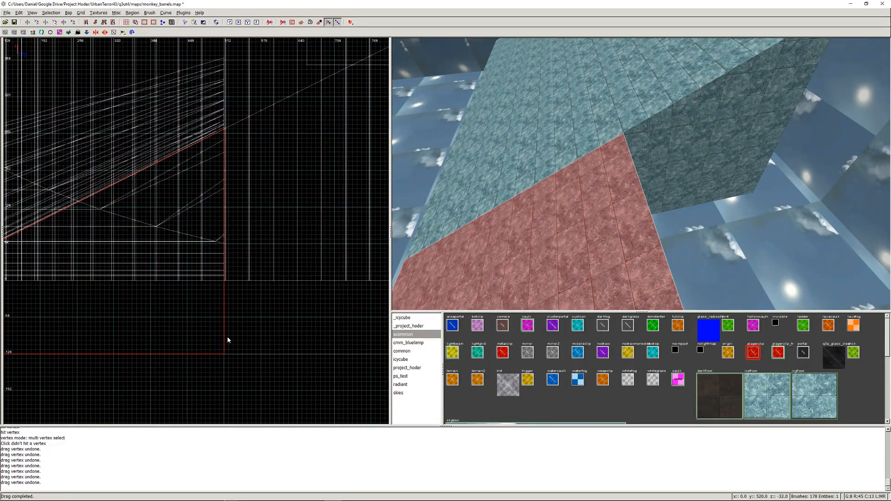
{"action": "mouse_move", "coordinate": [227, 135]}
{"action": "left_mouse_down"}
{"action": "mouse_move", "coordinate": [257, 162]}
{"action": "mouse_move", "coordinate": [320, 354]}
{"action": "left_mouse_up"}
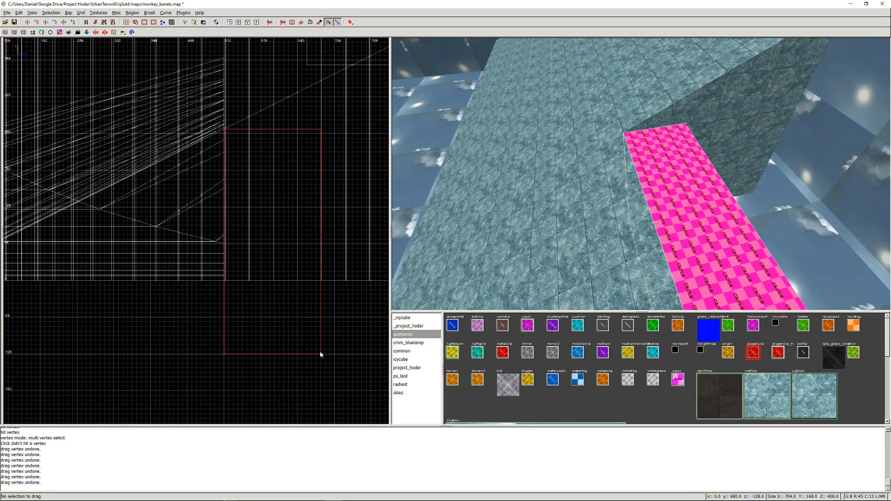
- Stretch the new block's far side out to about y 1024 and check its extent in 3D
{"action": "right_click_drag", "start_coordinate": [350, 246], "coordinate": [222, 261]}
{"action": "left_click_drag", "start_coordinate": [212, 239], "coordinate": [388, 245]}
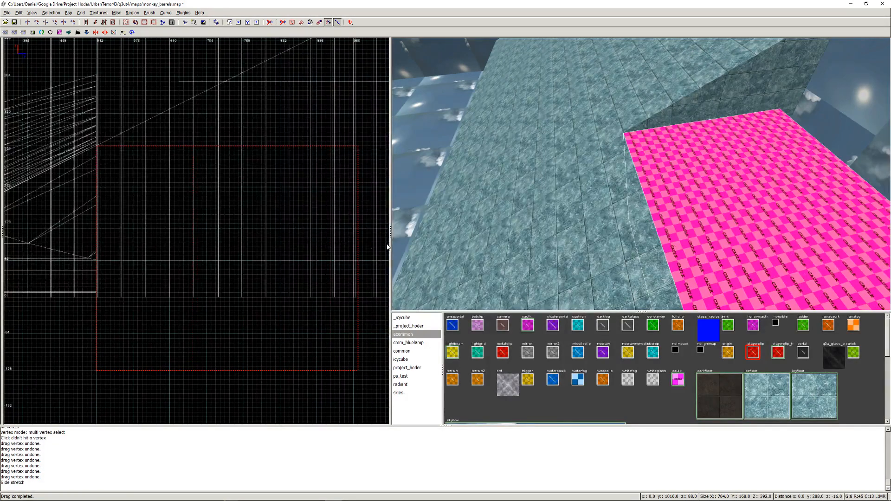
{"action": "right_click_drag", "start_coordinate": [388, 245], "coordinate": [256, 244]}
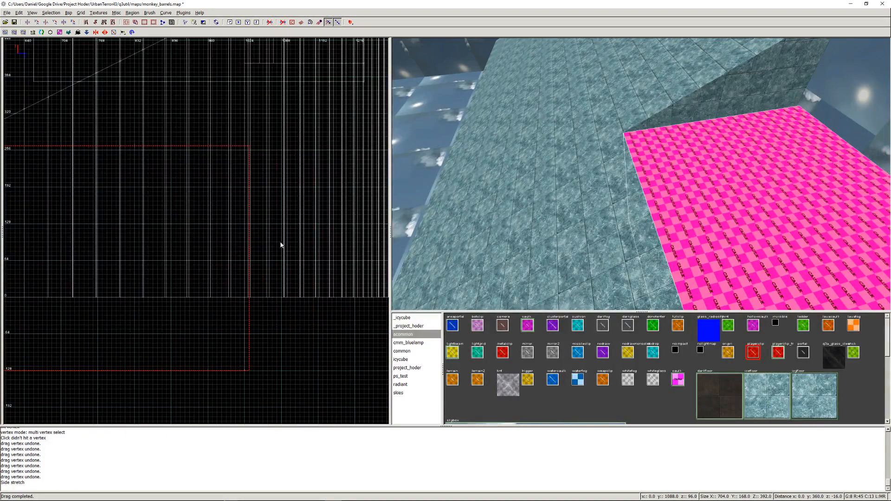
{"action": "right_click", "coordinate": [732, 230]}
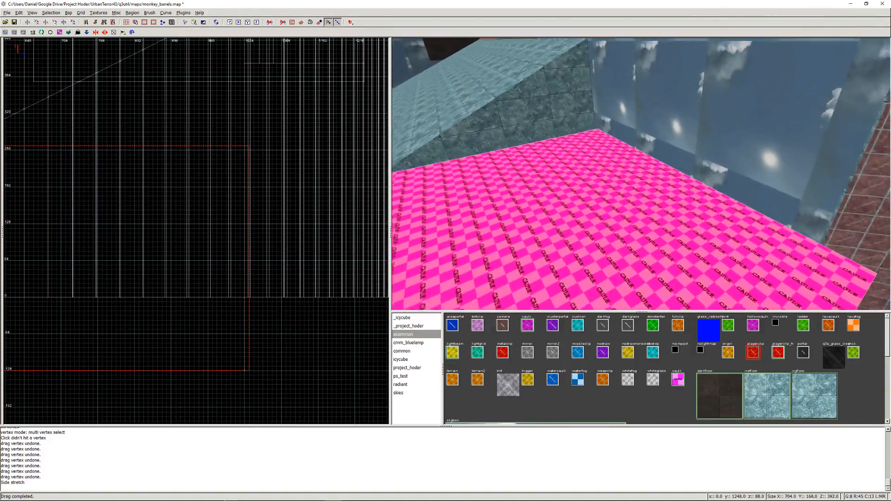
{"action": "key", "text": "Up"}
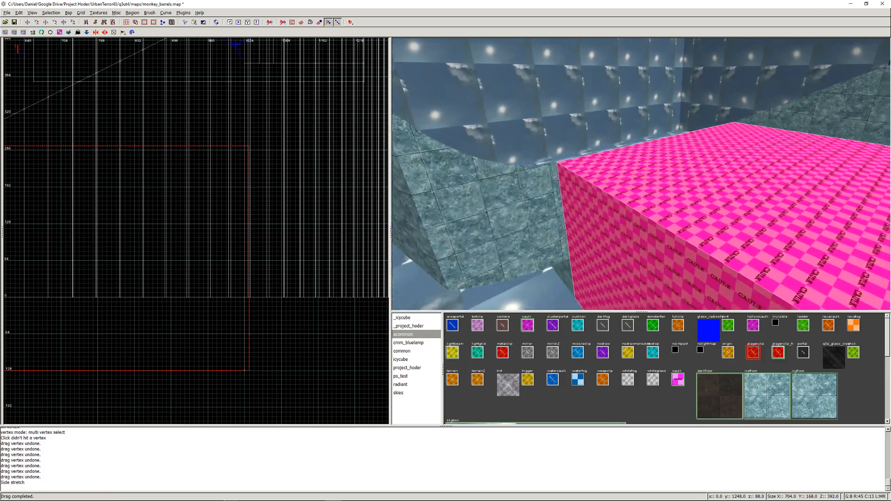
{"action": "key", "text": "Down"}
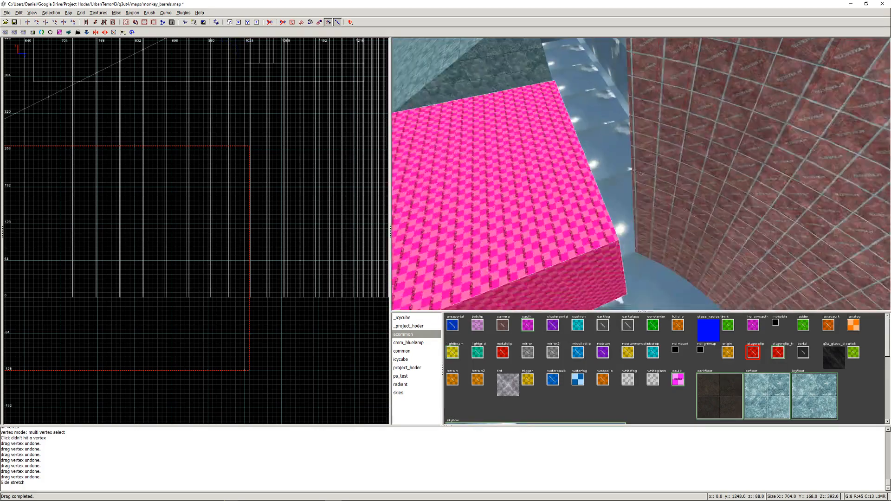
{"action": "right_click", "coordinate": [533, 180]}
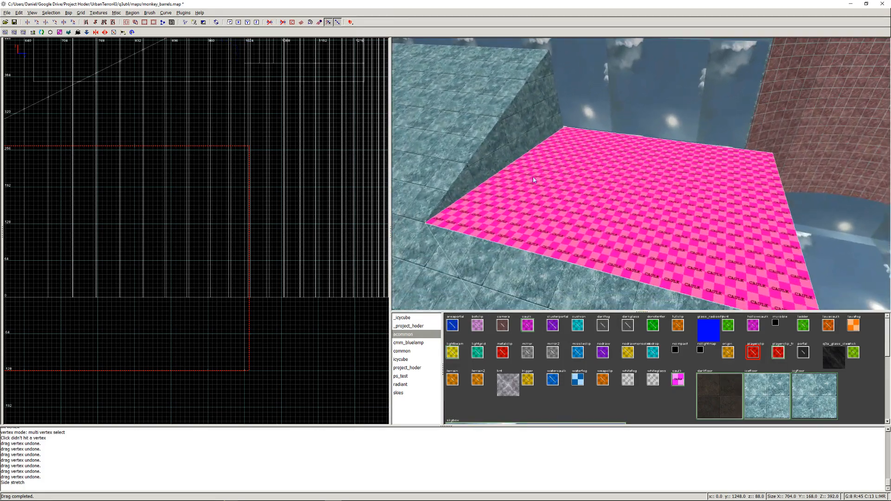
- Extend the block in the top view to the curved bank's outer corner and adjust its far side slightly inward
{"action": "key", "text": "ctrl+Tab"}
{"action": "scroll", "coordinate": [219, 188], "scroll_direction": "down", "scroll_amount": 5}
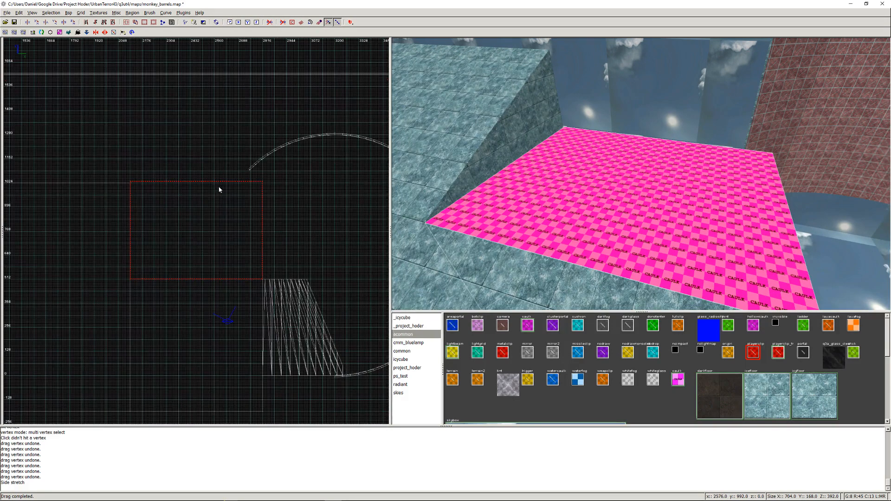
{"action": "left_click_drag", "start_coordinate": [287, 236], "coordinate": [330, 240]}
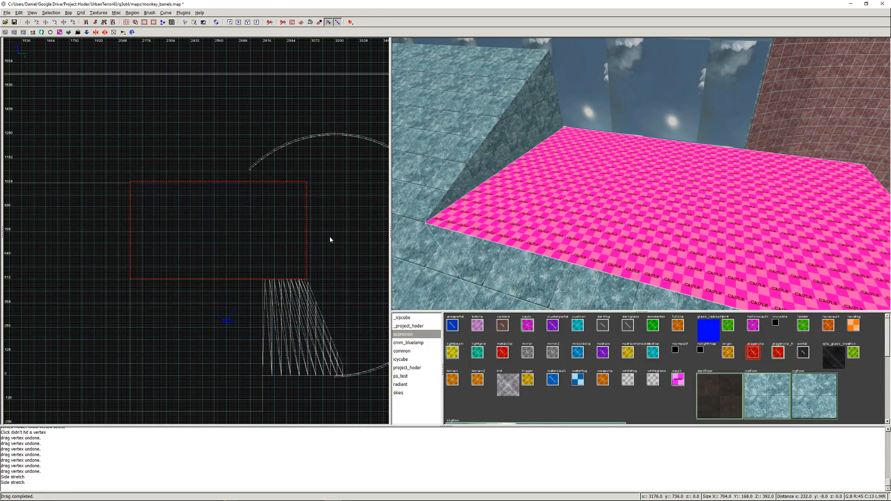
{"action": "left_click_drag", "start_coordinate": [231, 148], "coordinate": [230, 151]}
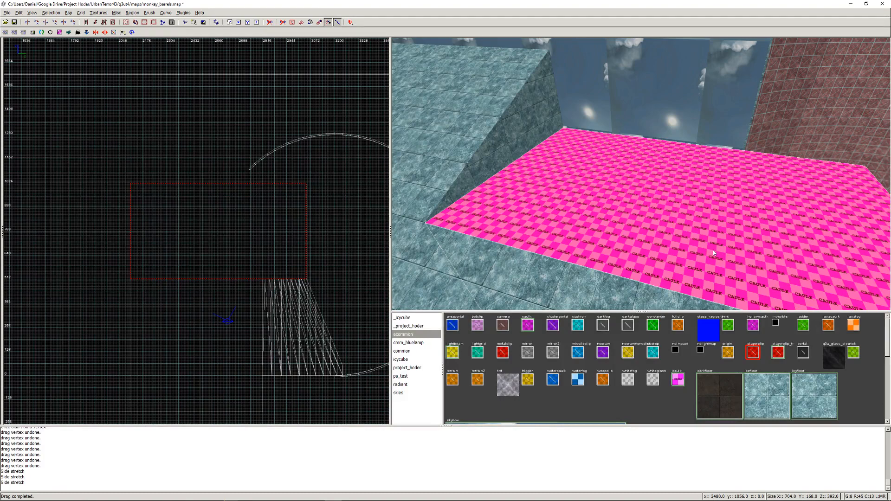
- Apply the dark floor texture to the new block, deselect it and inspect it against the ice ramp and bank in 3D
{"action": "left_click", "coordinate": [719, 395]}
{"action": "key", "text": "Escape"}
{"action": "right_click", "coordinate": [744, 246]}
{"action": "key", "text": "Right"}
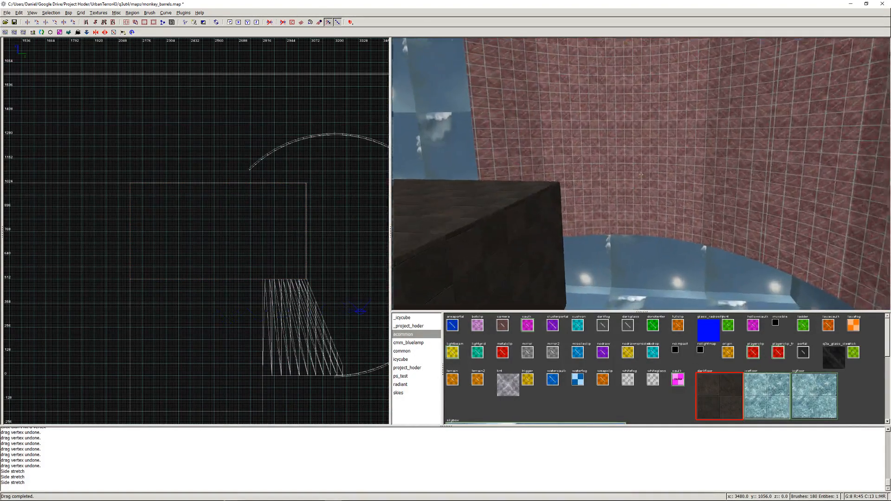
{"action": "key", "text": "Right"}
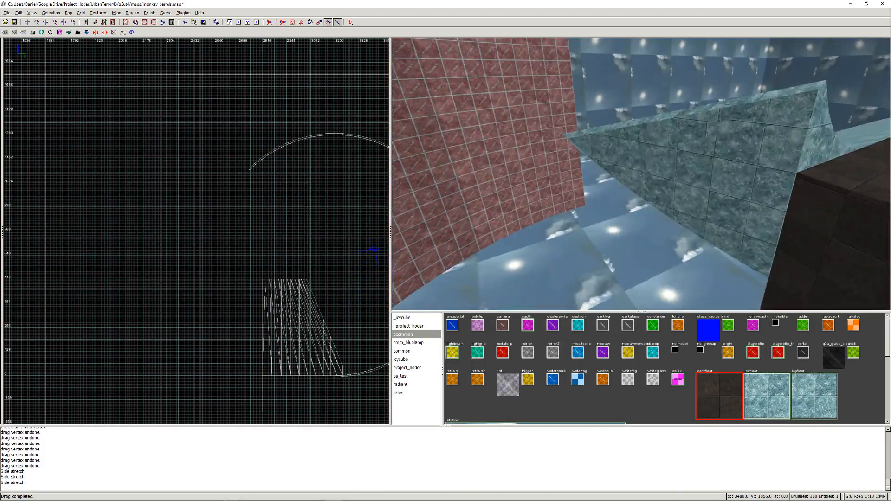
{"action": "key", "text": "Up"}
{"action": "key", "text": "Up"}
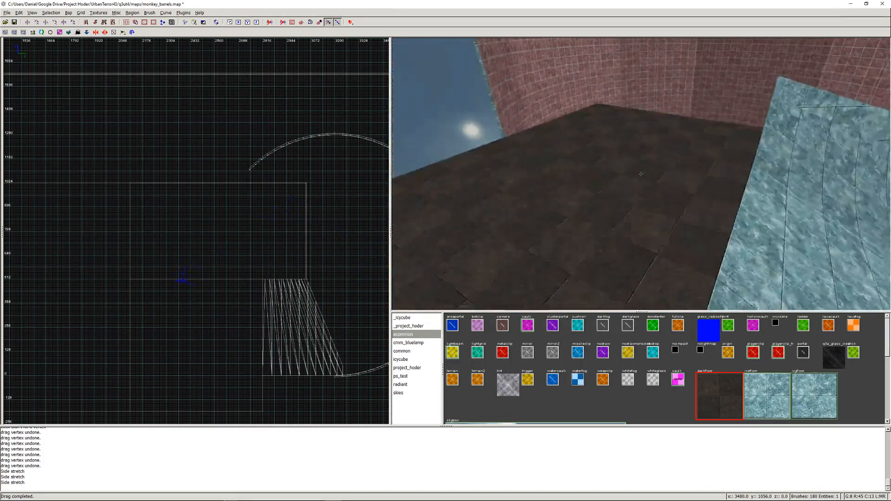
{"action": "key", "text": "Right"}
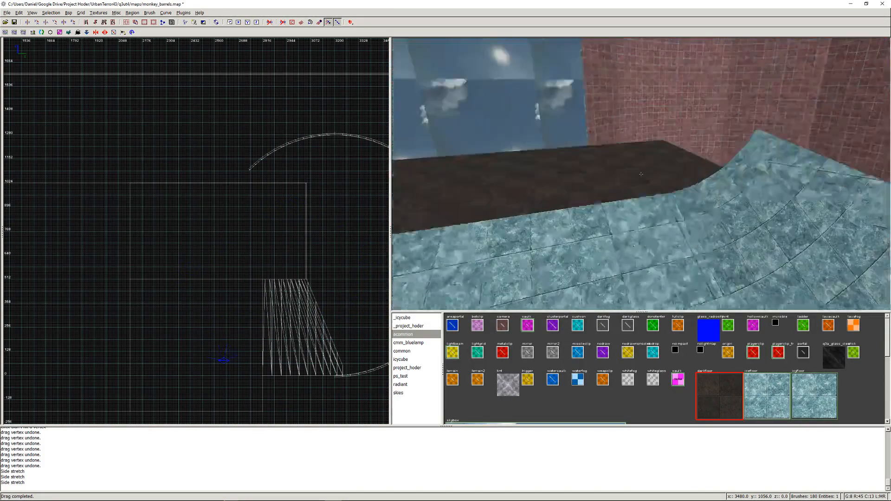
{"action": "key", "text": "Down"}
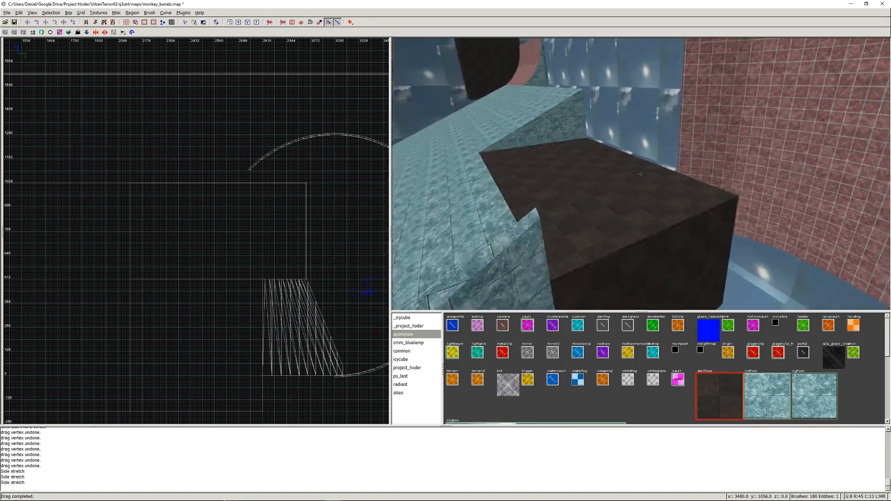
- Adjust the dark block's underside slightly in the front view and clear the selection
{"action": "left_click", "coordinate": [662, 244], "text": "shift"}
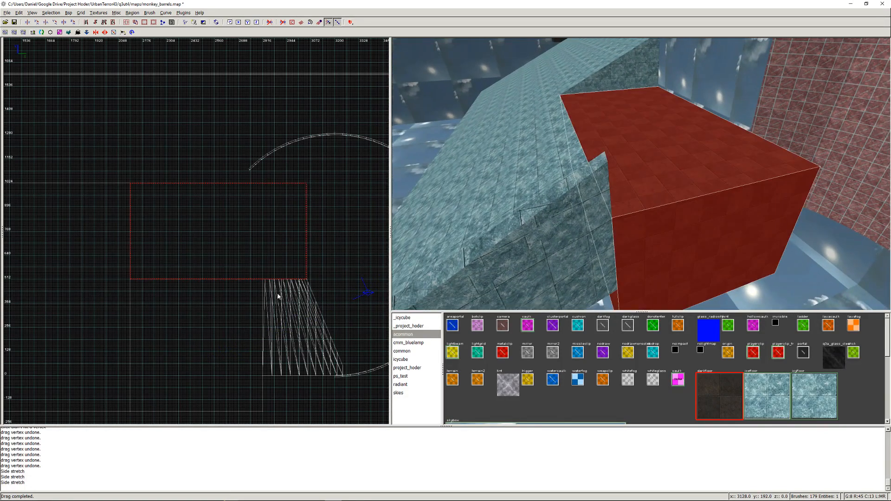
{"action": "key", "text": "ctrl+Tab"}
{"action": "mouse_move", "coordinate": [225, 300]}
{"action": "left_mouse_down"}
{"action": "mouse_move", "coordinate": [227, 237]}
{"action": "mouse_move", "coordinate": [206, 299]}
{"action": "left_mouse_up"}
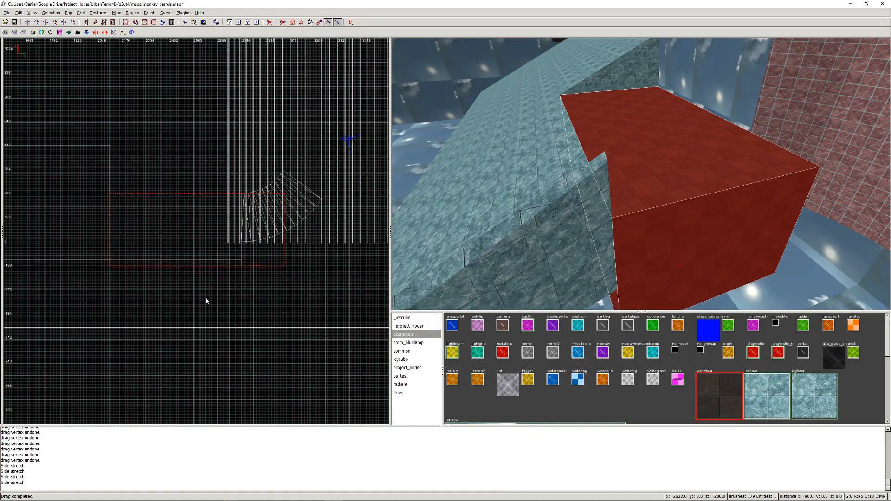
{"action": "key", "text": "Escape"}
- Examine the dark block beside the ice ramp and the open space on the ramp's other side in 3D
{"action": "right_click", "coordinate": [510, 241]}
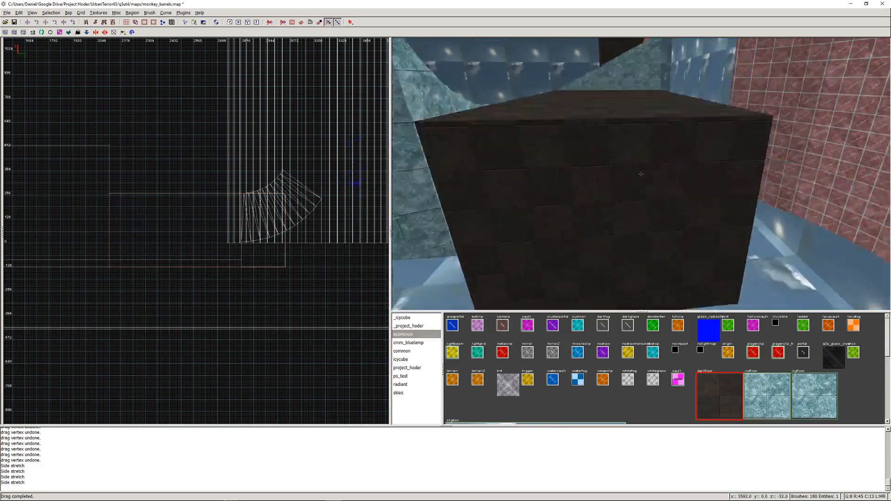
{"action": "key", "text": "d"}
{"action": "key", "text": "Up"}
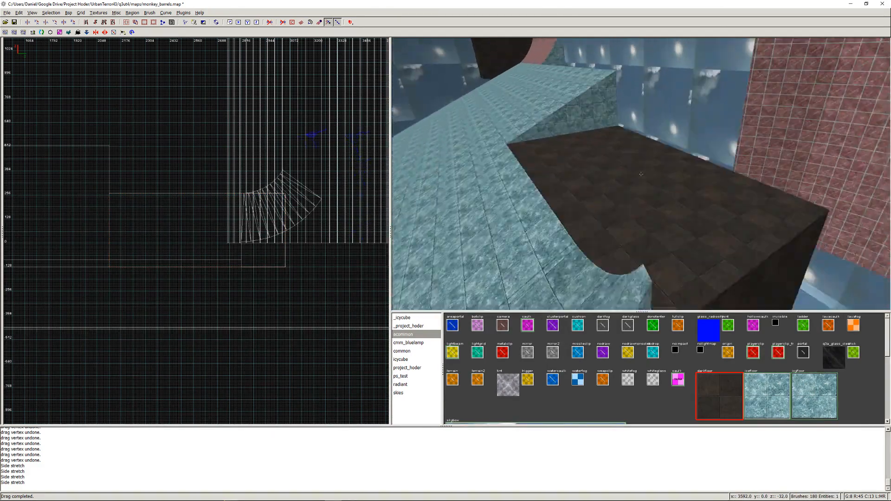
{"action": "key", "text": "Up"}
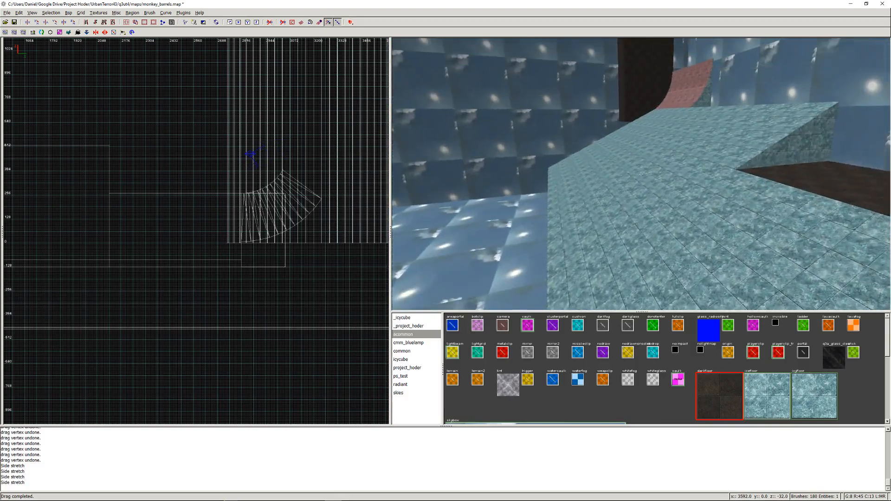
{"action": "key", "text": "Up"}
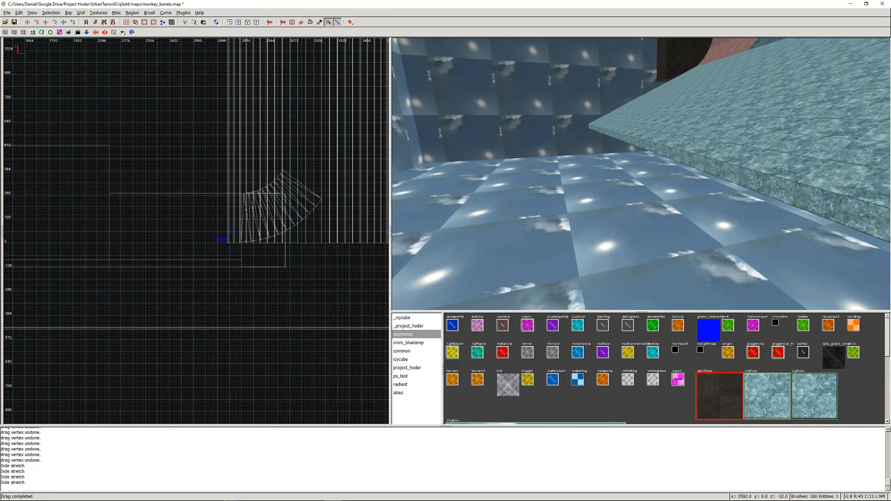
{"action": "right_click", "coordinate": [640, 174]}
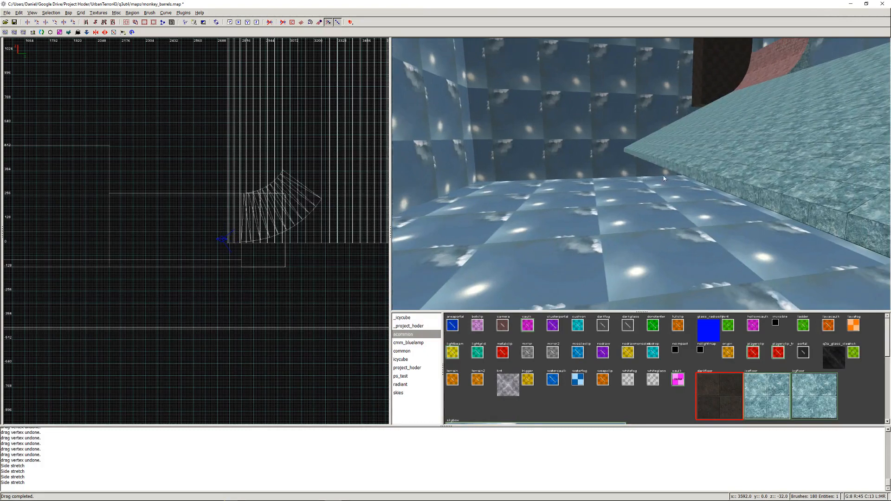
{"action": "right_click", "coordinate": [663, 176]}
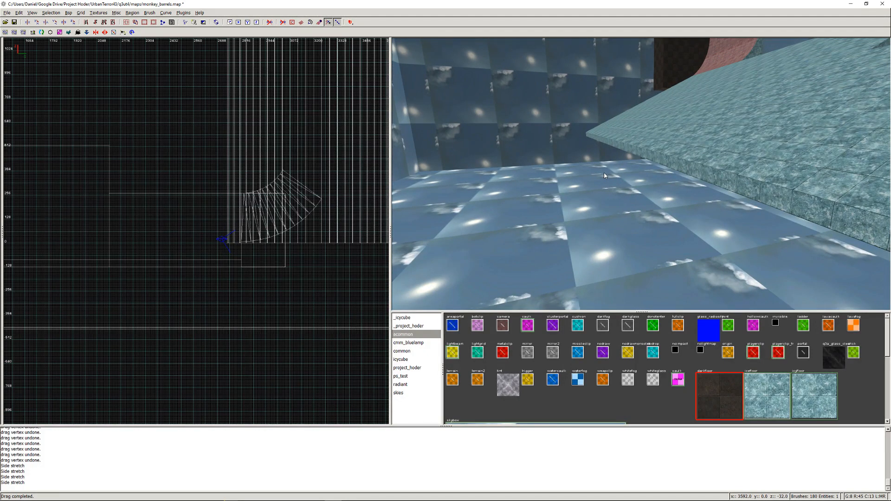
- Select the two ice ramp pieces, examine the profile of their low end in the side view and clear the selection
{"action": "left_click", "coordinate": [686, 164], "text": "shift"}
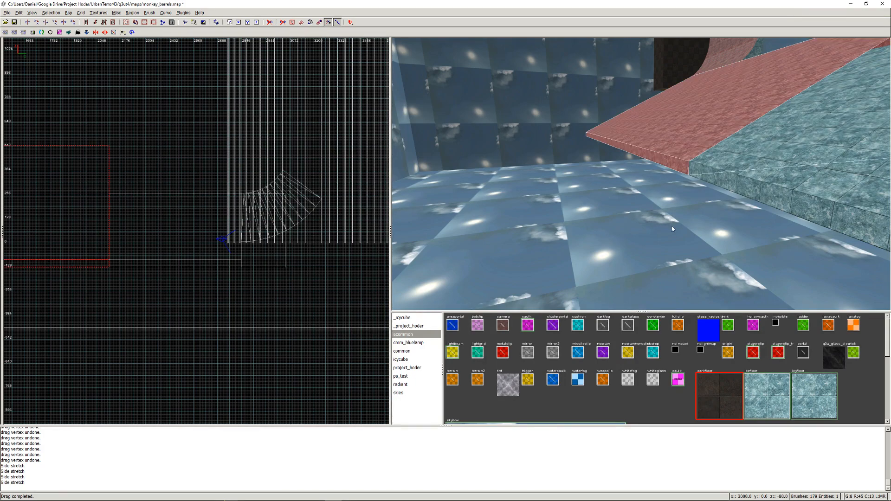
{"action": "left_click", "coordinate": [742, 178], "text": "shift"}
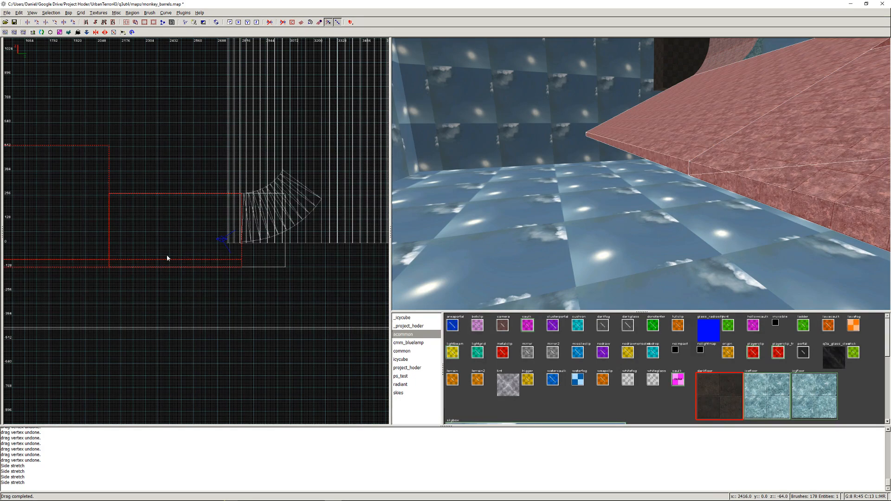
{"action": "key", "text": "ctrl+Tab"}
{"action": "scroll", "coordinate": [89, 298], "scroll_direction": "up", "scroll_amount": 2}
{"action": "right_click_drag", "start_coordinate": [69, 312], "coordinate": [242, 231]}
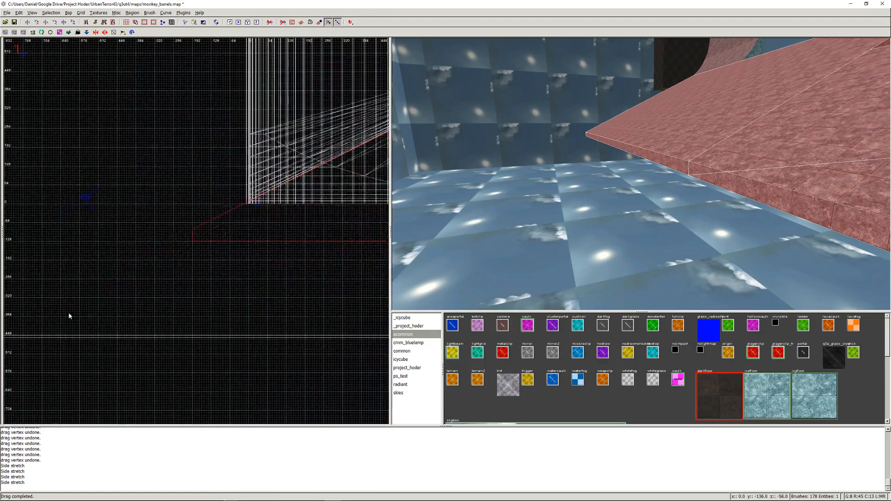
{"action": "scroll", "coordinate": [167, 253], "scroll_direction": "up", "scroll_amount": 10}
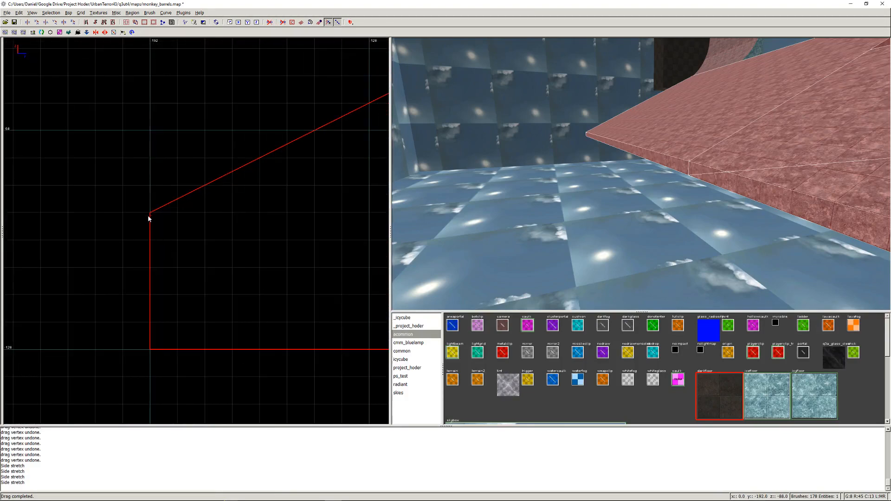
{"action": "scroll", "coordinate": [150, 214], "scroll_direction": "down", "scroll_amount": 5}
{"action": "mouse_move", "coordinate": [175, 249]}
{"action": "right_mouse_down"}
{"action": "mouse_move", "coordinate": [260, 227]}
{"action": "mouse_move", "coordinate": [311, 201]}
{"action": "right_mouse_up"}
{"action": "scroll", "coordinate": [143, 245], "scroll_direction": "down", "scroll_amount": 2}
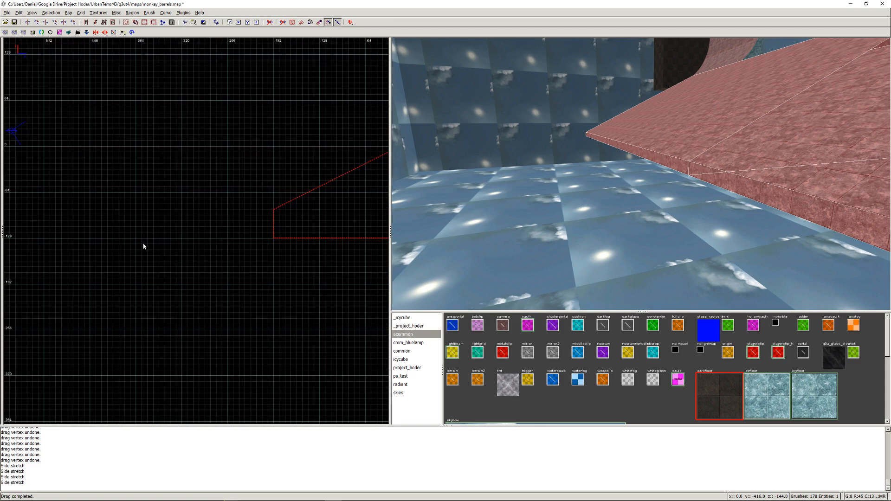
{"action": "key", "text": "Escape"}
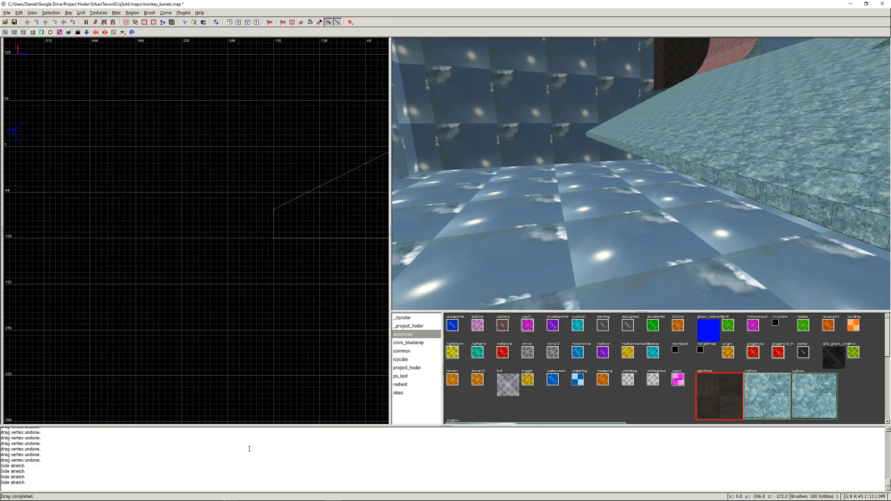
- Switch to Surface Generator and open the Quarter Pipe Generator
{"action": "left_click", "coordinate": [347, 496]}
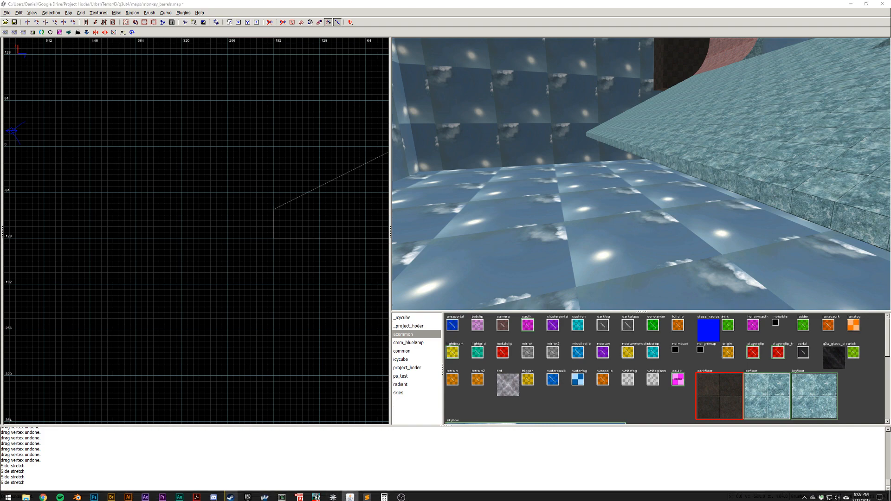
{"action": "left_click_drag", "start_coordinate": [0, 14], "coordinate": [694, 57]}
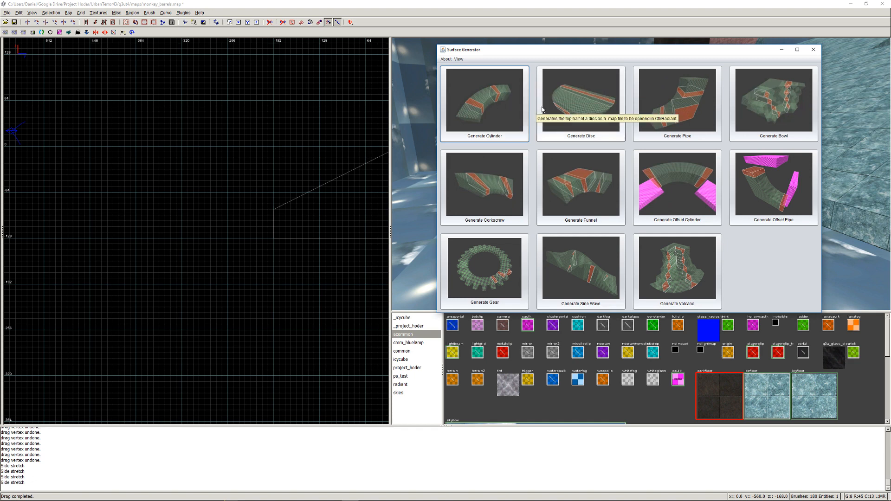
{"action": "left_click", "coordinate": [689, 109]}
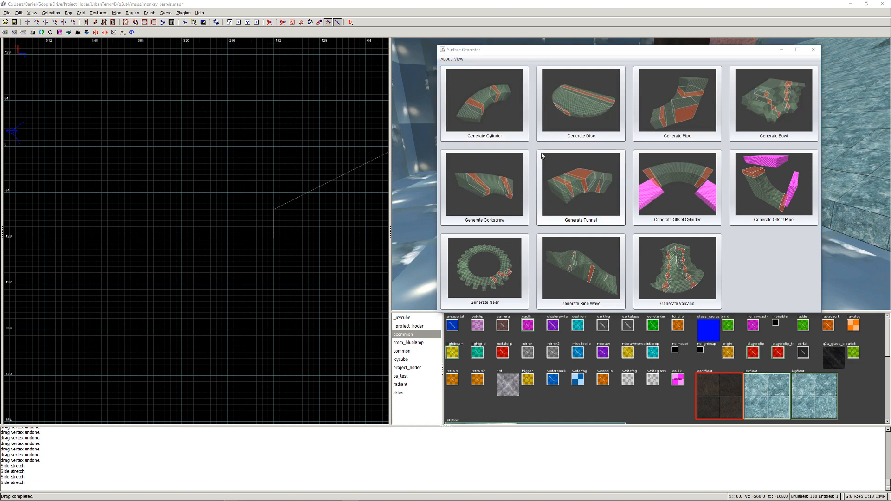
{"action": "left_click_drag", "start_coordinate": [338, 62], "coordinate": [662, 71]}
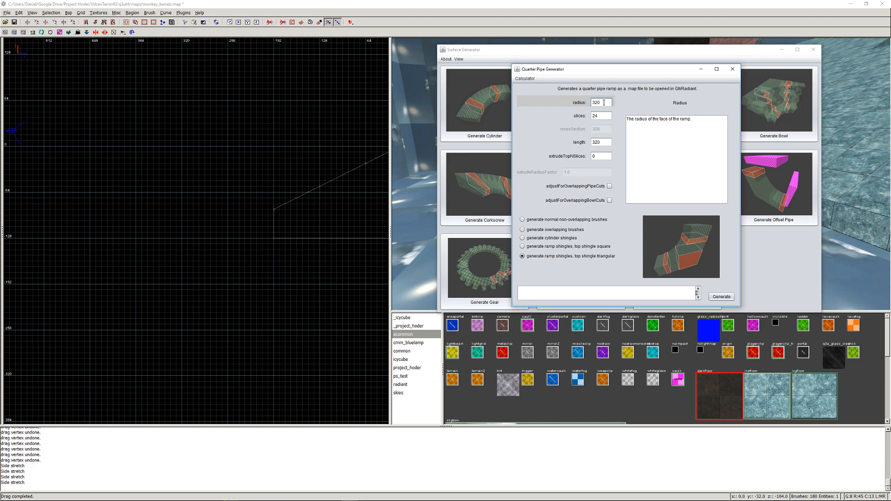
- Configure the quarter pipe with radius 512, length 512 and normal non-overlapping brushes
{"action": "left_click_drag", "start_coordinate": [604, 102], "coordinate": [570, 105]}
{"action": "type", "text": "512"}
{"action": "left_click", "coordinate": [603, 114]}
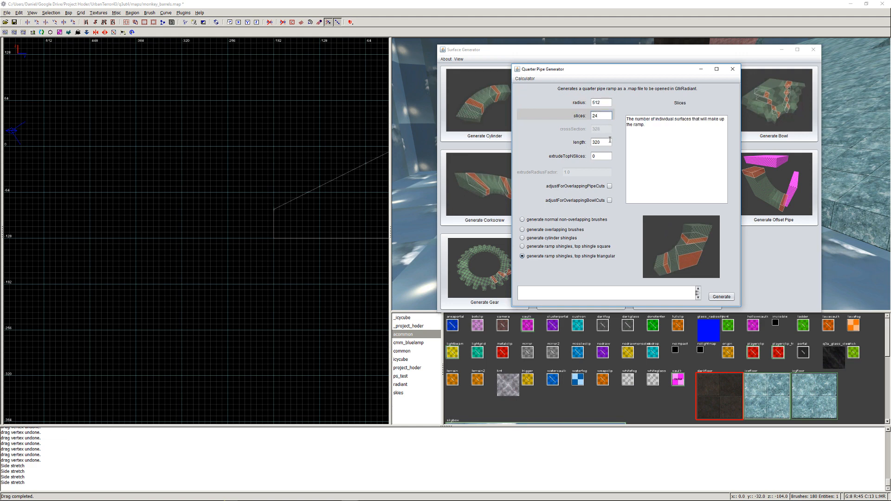
{"action": "left_click", "coordinate": [609, 139]}
{"action": "left_click_drag", "start_coordinate": [602, 142], "coordinate": [559, 144]}
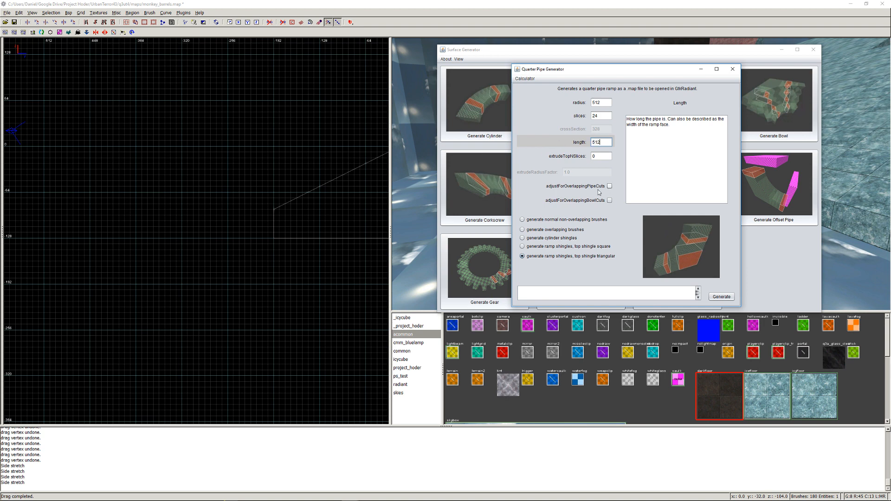
{"action": "left_click", "coordinate": [526, 220]}
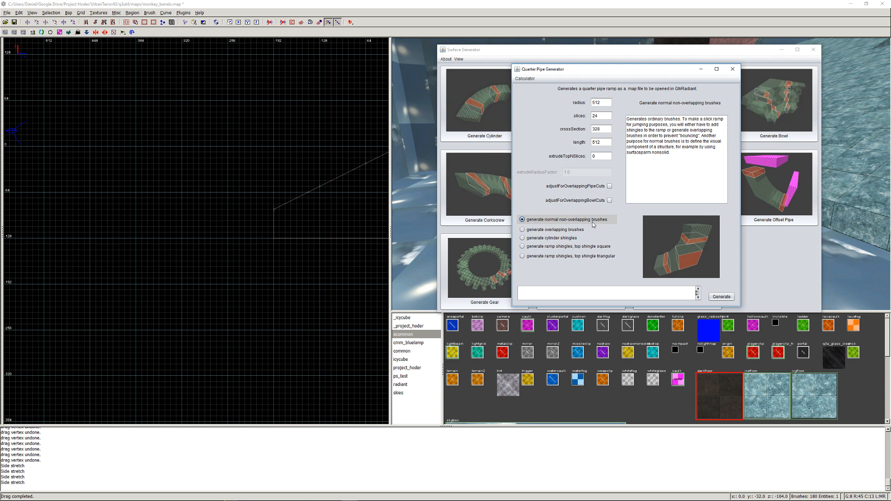
- Start generating the quarter pipe, look through the existing generated maps, cancel the save and return to GtkRadiant
{"action": "left_click", "coordinate": [722, 297]}
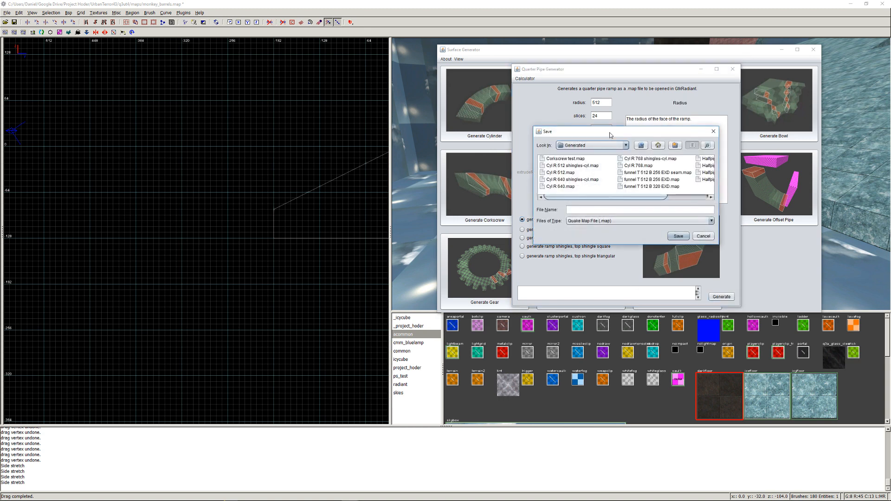
{"action": "left_click_drag", "start_coordinate": [609, 135], "coordinate": [592, 134]}
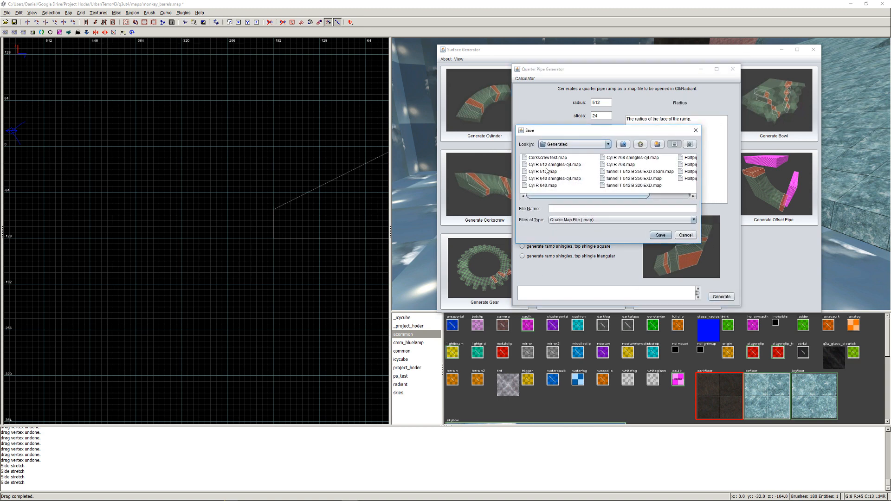
{"action": "left_click_drag", "start_coordinate": [595, 195], "coordinate": [635, 197]}
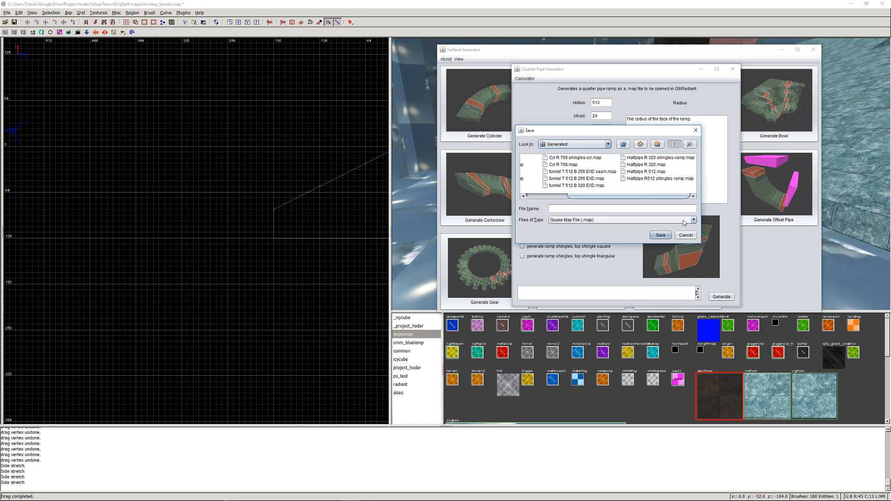
{"action": "left_click", "coordinate": [685, 235]}
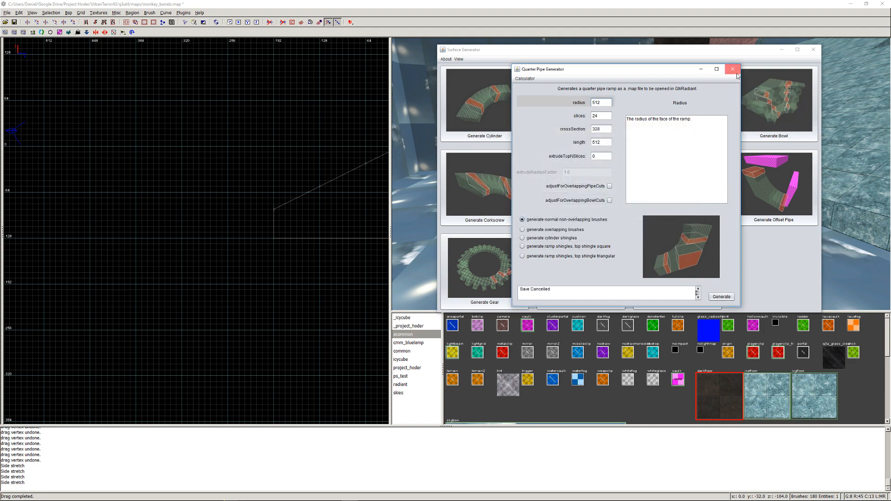
{"action": "left_click", "coordinate": [732, 69]}
{"action": "left_click", "coordinate": [780, 49]}
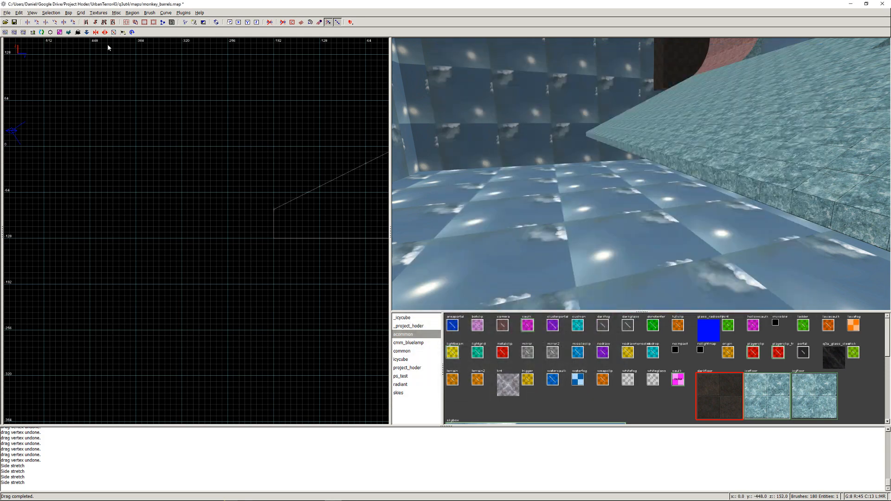
- Save the monkey_barrels map and import Halfpipe R 512.map from the Generated folder
{"action": "left_click", "coordinate": [7, 13]}
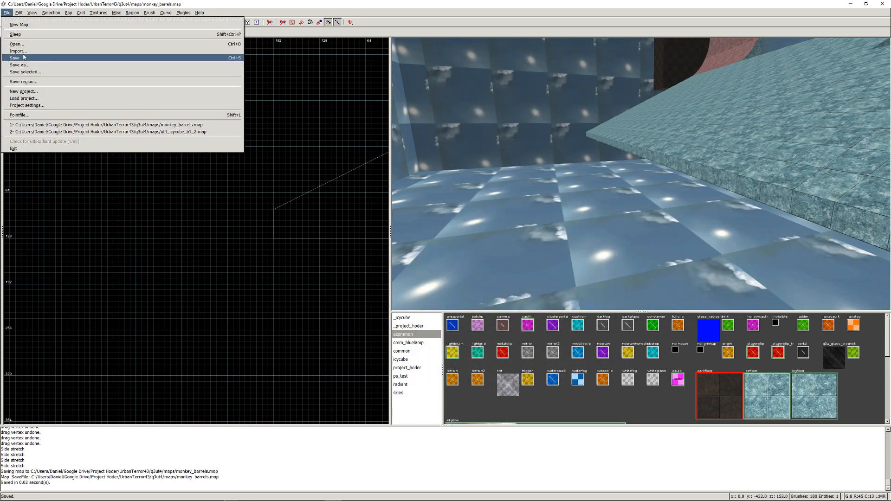
{"action": "left_click", "coordinate": [23, 55]}
{"action": "double_click", "coordinate": [214, 119]}
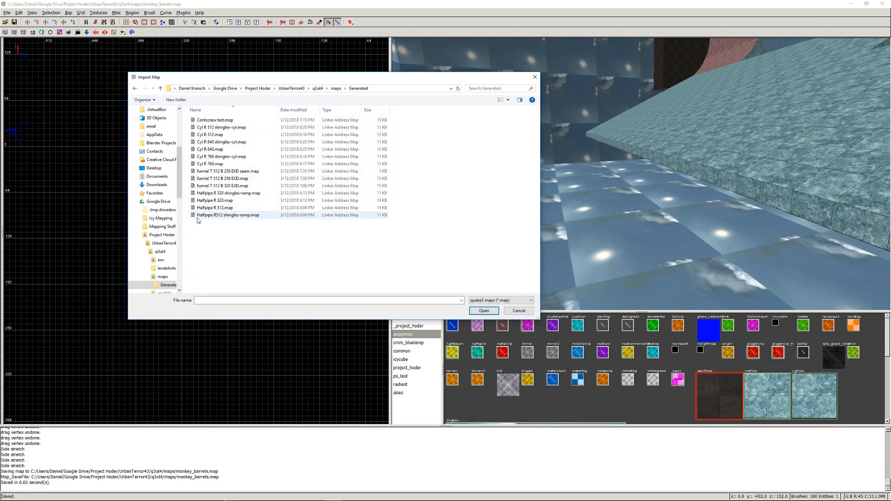
{"action": "double_click", "coordinate": [226, 207]}
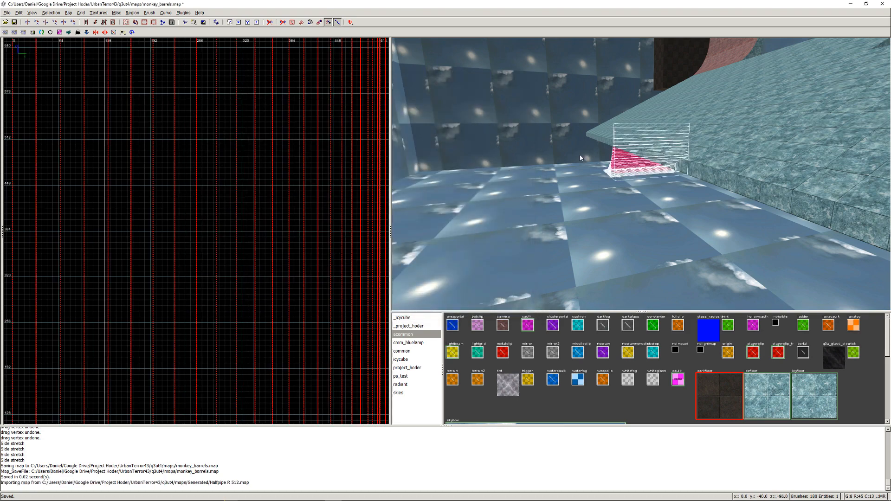
- Rotate the imported half-pipe three times about the Z axis so it faces away from the ice ramp
{"action": "scroll", "coordinate": [268, 210], "scroll_direction": "down", "scroll_amount": 3}
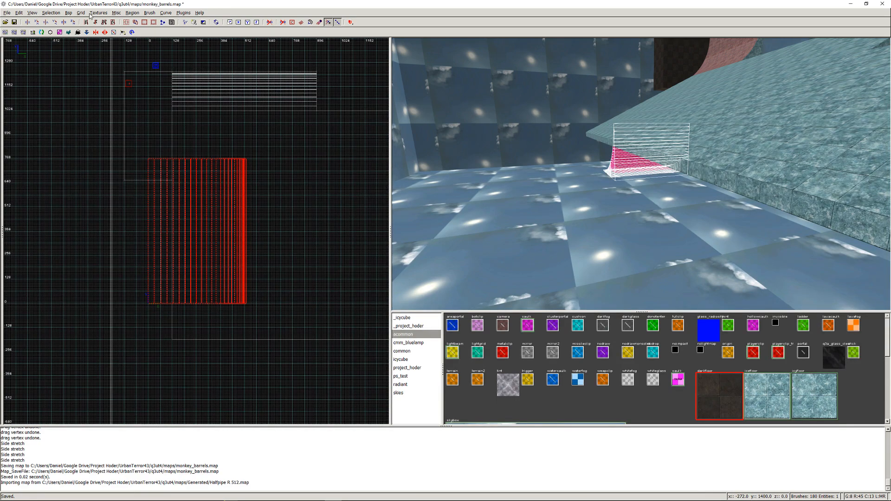
{"action": "left_click", "coordinate": [69, 13]}
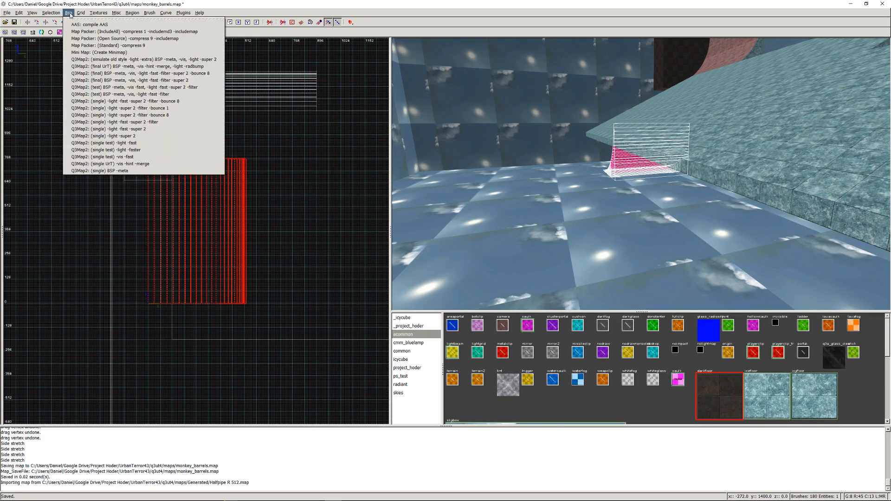
{"action": "mouse_move", "coordinate": [58, 15]}
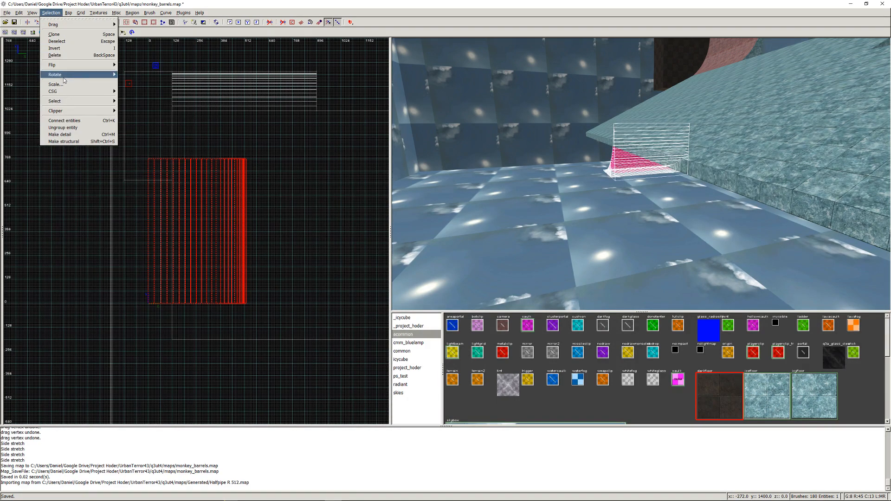
{"action": "mouse_move", "coordinate": [65, 75]}
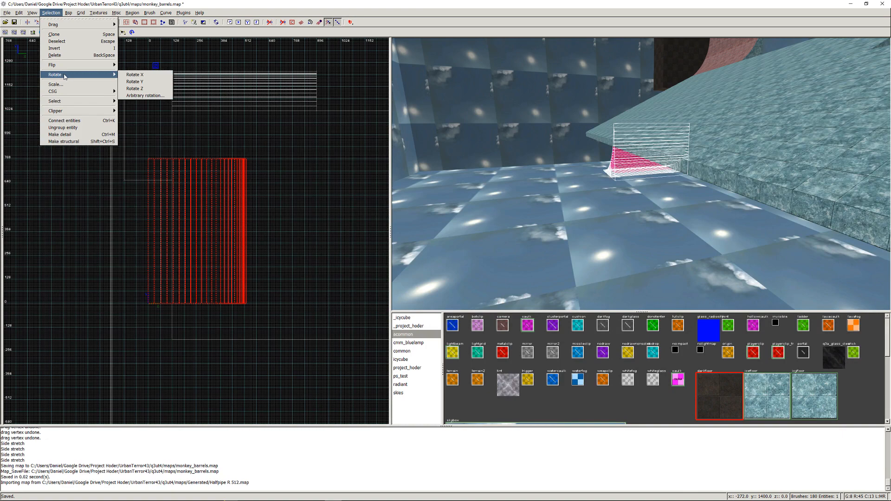
{"action": "left_click", "coordinate": [144, 89]}
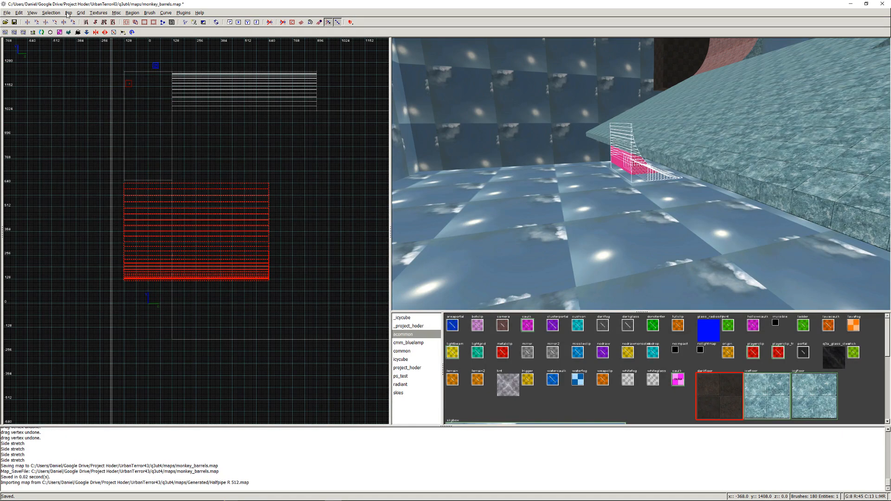
{"action": "left_click", "coordinate": [49, 14]}
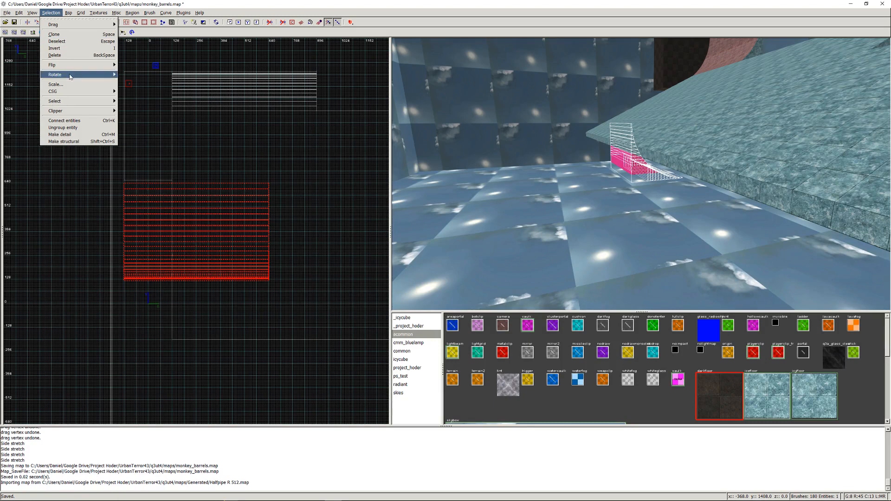
{"action": "mouse_move", "coordinate": [100, 75]}
{"action": "left_click", "coordinate": [135, 89]}
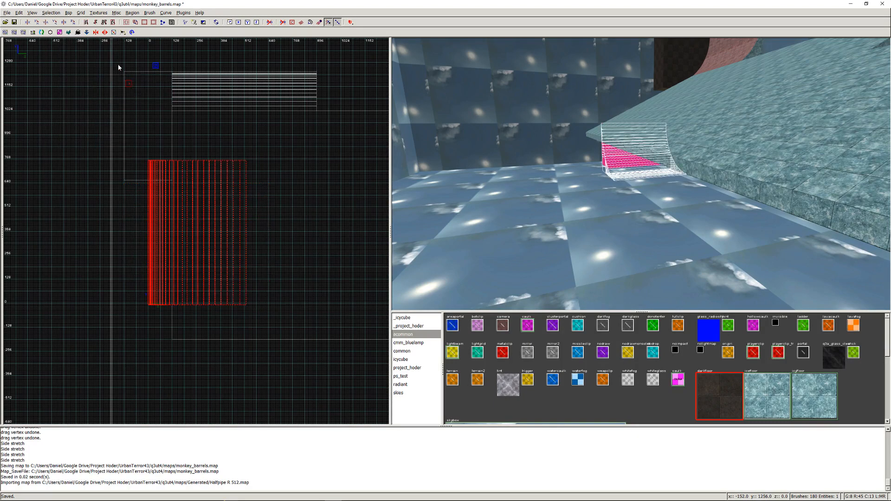
{"action": "left_click", "coordinate": [68, 12]}
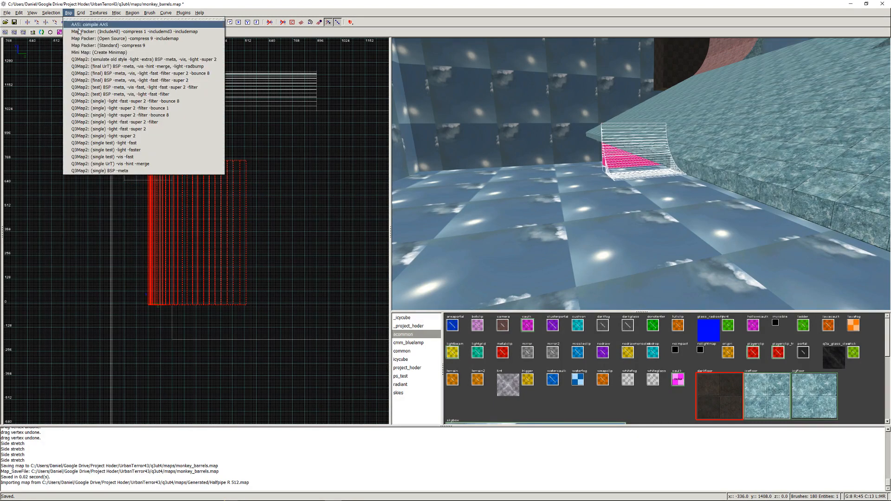
{"action": "mouse_move", "coordinate": [51, 13]}
{"action": "mouse_move", "coordinate": [63, 75]}
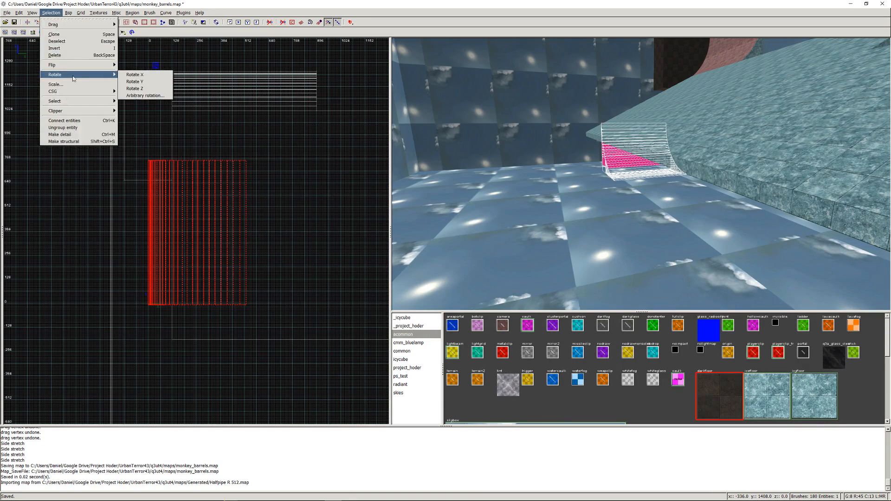
{"action": "left_click", "coordinate": [138, 89]}
- Move the half-pipe in the top and side views to the ice ramp's low end and inspect their overlap
{"action": "mouse_move", "coordinate": [230, 249]}
{"action": "left_mouse_down"}
{"action": "mouse_move", "coordinate": [282, 252]}
{"action": "mouse_move", "coordinate": [265, 304]}
{"action": "mouse_move", "coordinate": [253, 296]}
{"action": "left_mouse_up"}
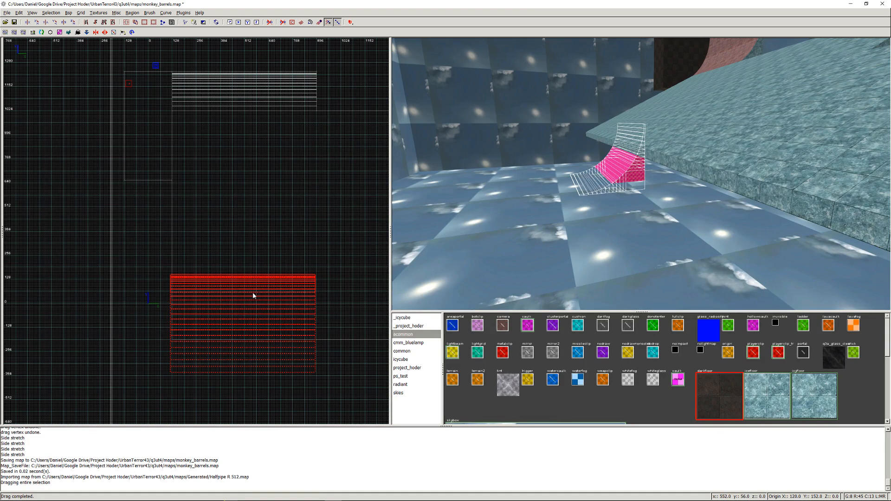
{"action": "key", "text": "ctrl+Tab"}
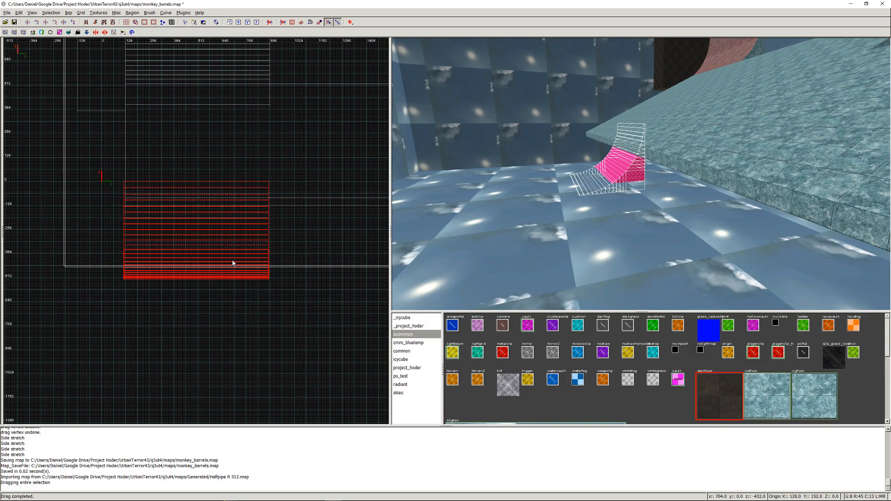
{"action": "key", "text": "ctrl+Tab"}
{"action": "left_click_drag", "start_coordinate": [233, 261], "coordinate": [208, 201]}
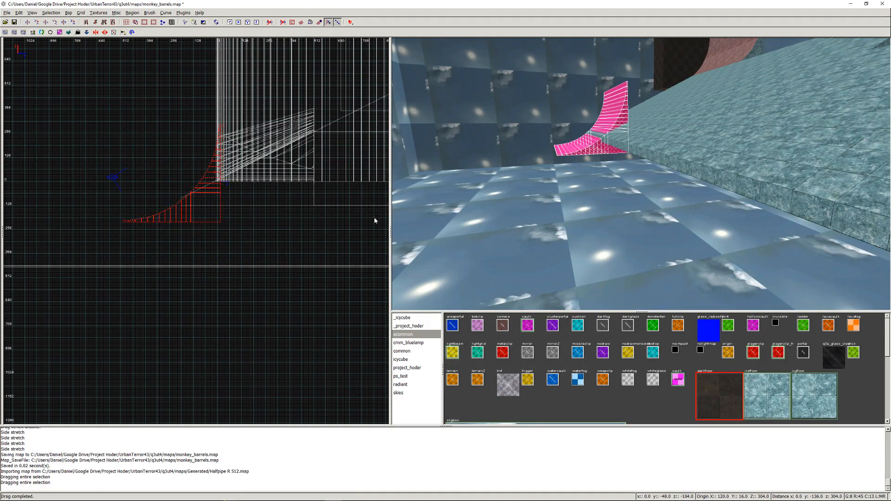
{"action": "right_click", "coordinate": [648, 212]}
{"action": "key", "text": "Up"}
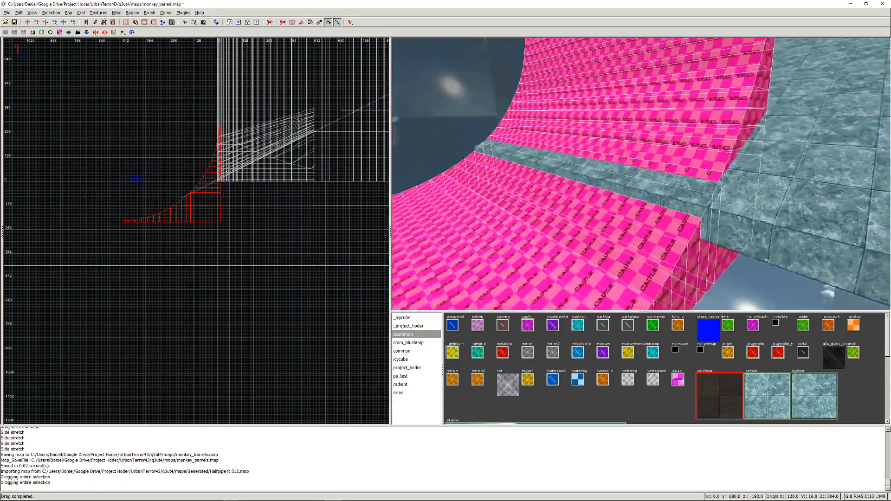
{"action": "scroll", "coordinate": [193, 199], "scroll_direction": "up", "scroll_amount": 10}
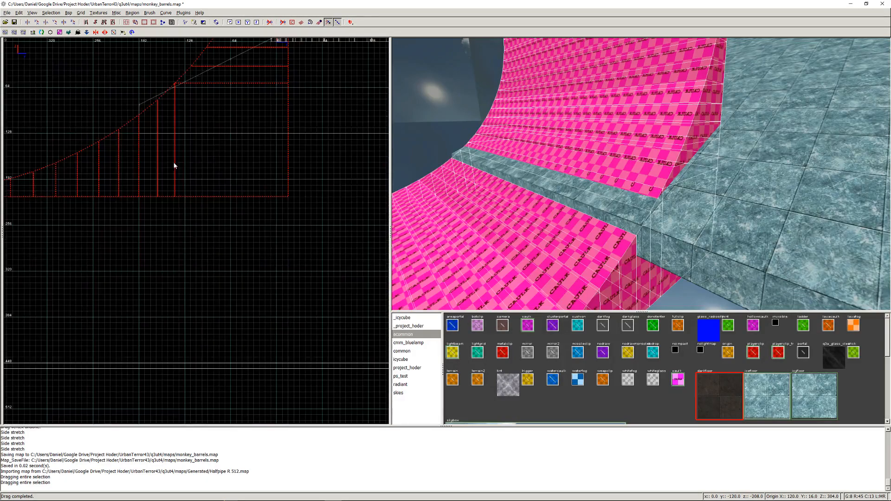
- Shift the half-pipe in the side view until its curve meets the ice ramp's low end, and clip off the overlapping part at y -192
{"action": "right_click_drag", "start_coordinate": [347, 252], "coordinate": [89, 334]}
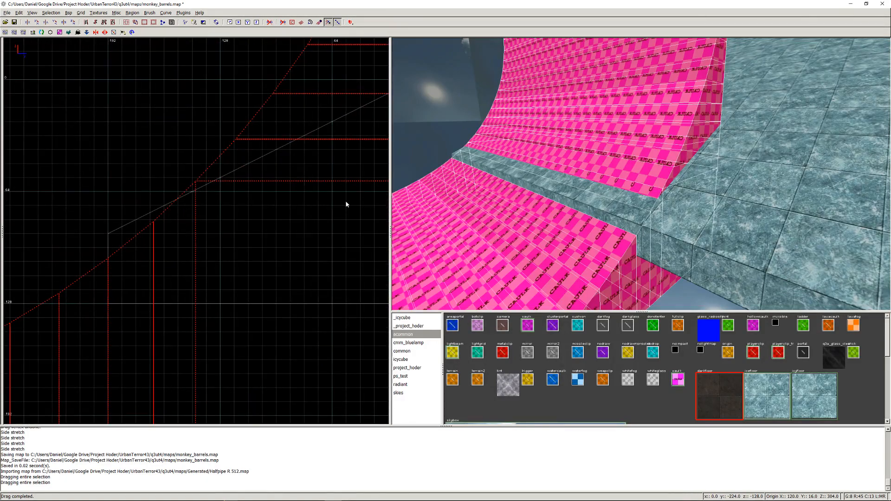
{"action": "left_click_drag", "start_coordinate": [206, 235], "coordinate": [361, 120]}
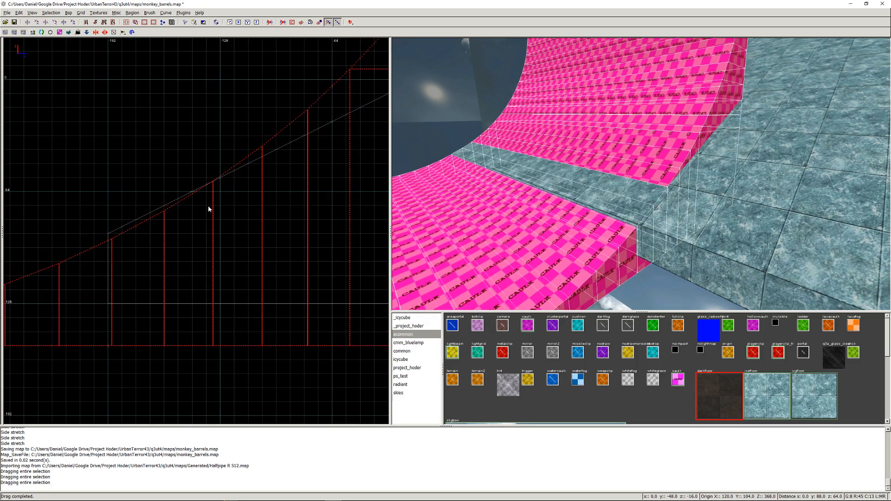
{"action": "right_click_drag", "start_coordinate": [208, 206], "coordinate": [366, 165]}
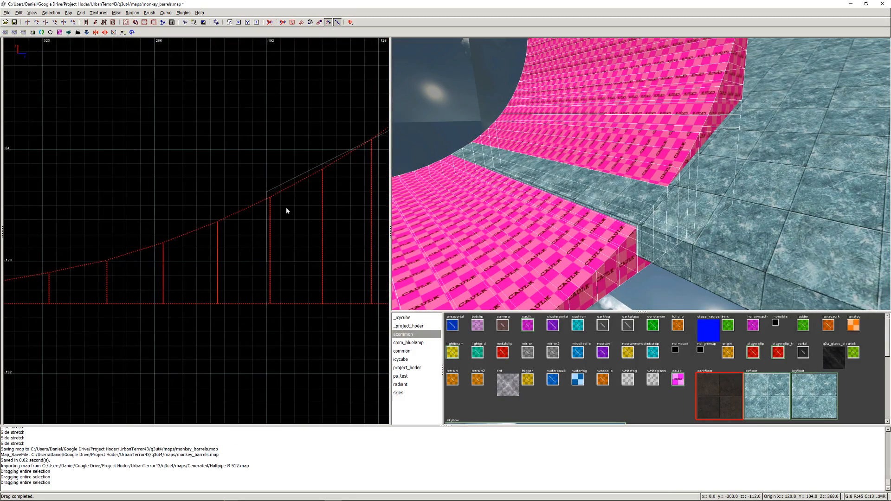
{"action": "left_click_drag", "start_coordinate": [286, 206], "coordinate": [279, 204]}
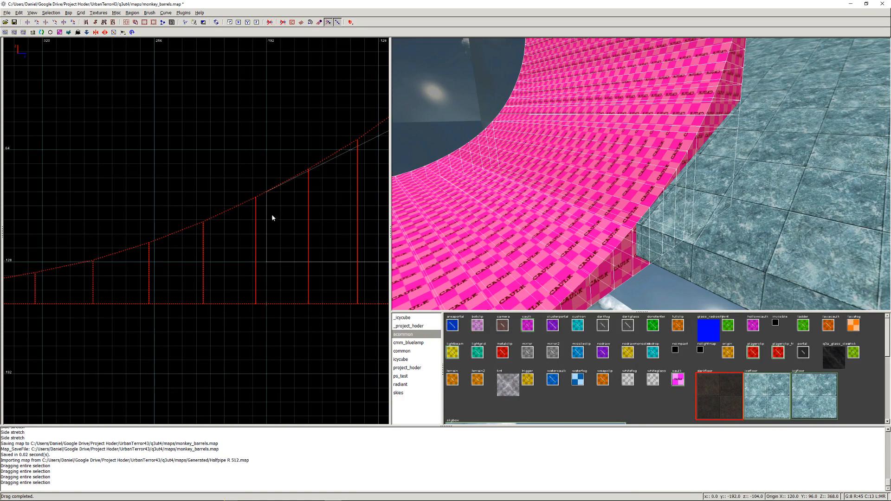
{"action": "left_click", "coordinate": [267, 305]}
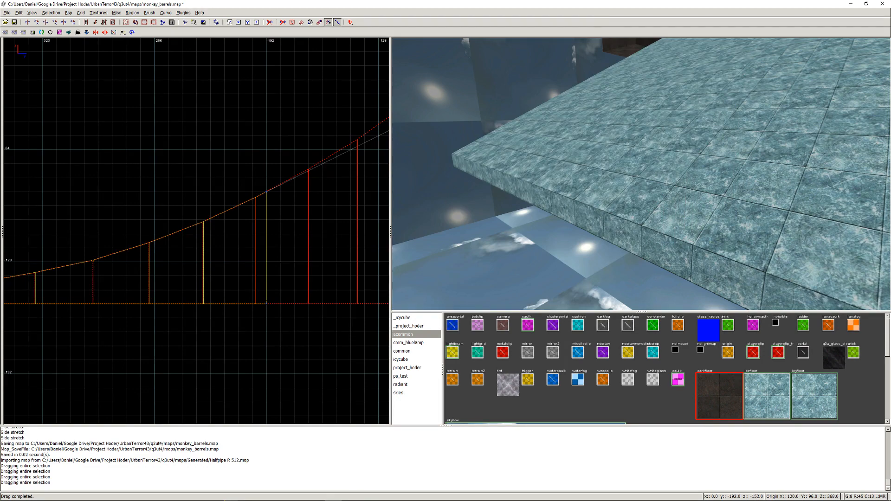
{"action": "key", "text": "Return"}
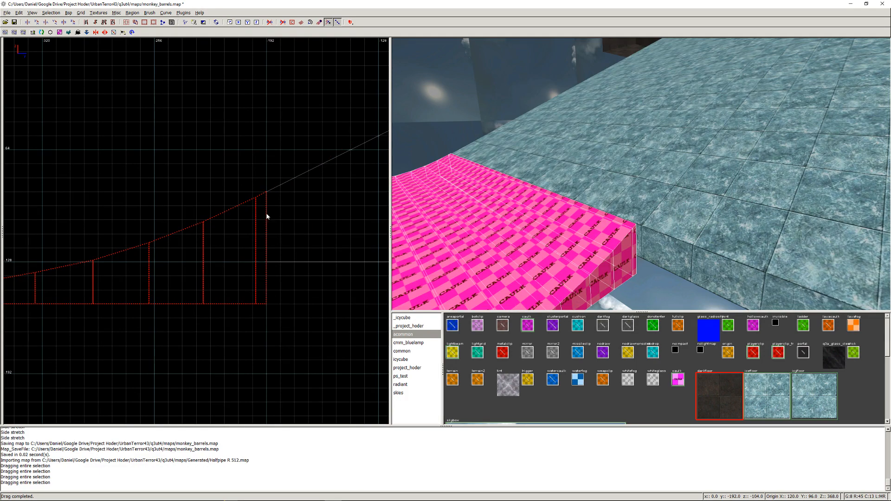
- Snap the top vertices of the half-pipe's clipped edge to the ice ramp's low corner at z -88 and deselect the brushes
{"action": "scroll", "coordinate": [267, 198], "scroll_direction": "up", "scroll_amount": 4}
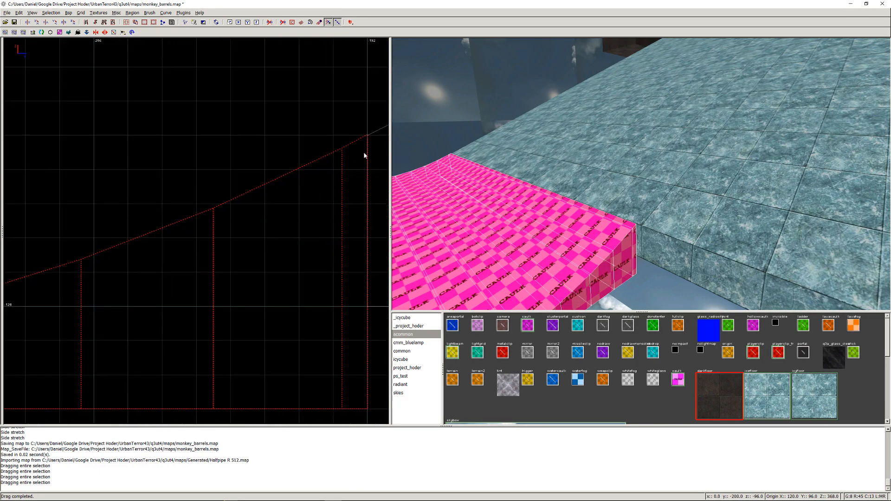
{"action": "scroll", "coordinate": [241, 245], "scroll_direction": "up", "scroll_amount": 2}
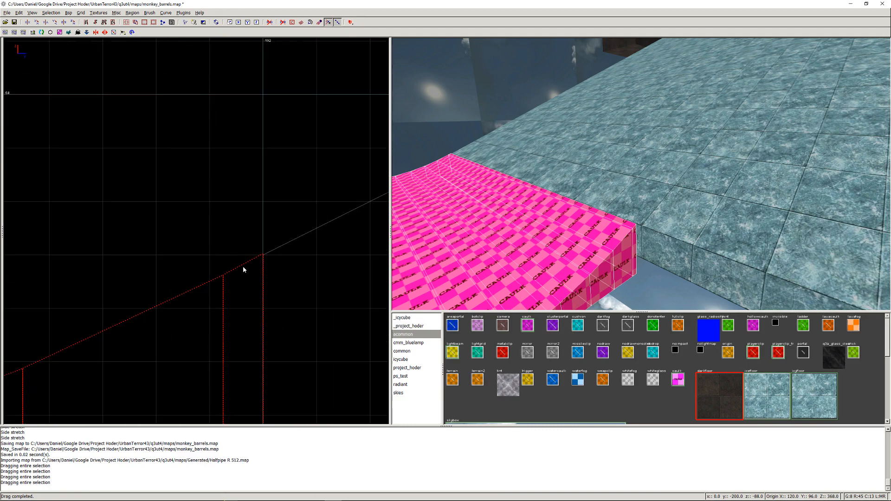
{"action": "scroll", "coordinate": [242, 270], "scroll_direction": "up", "scroll_amount": 1}
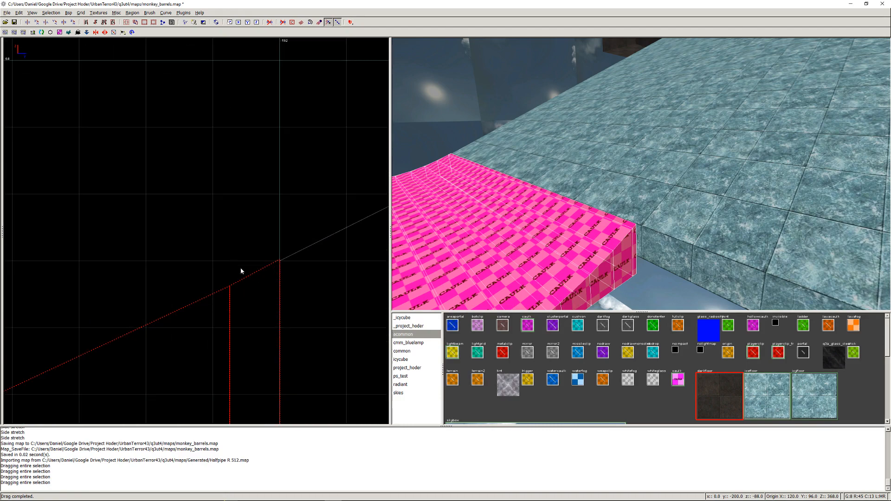
{"action": "left_click", "coordinate": [280, 261]}
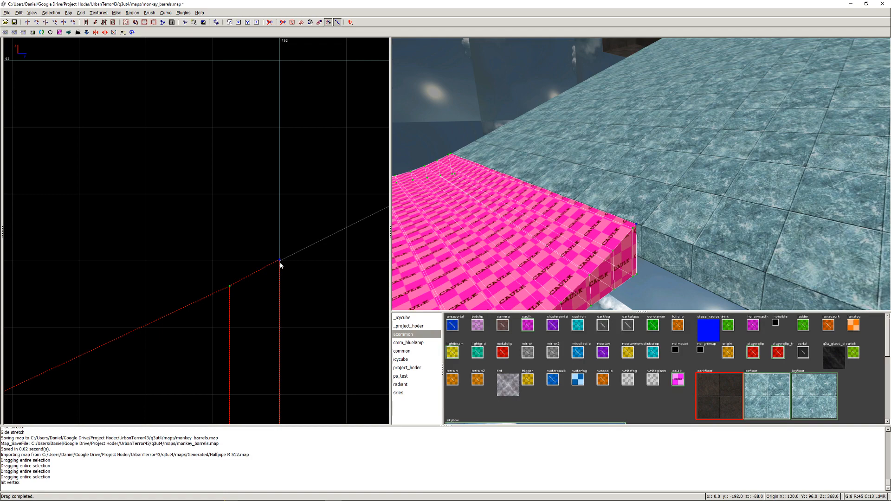
{"action": "mouse_move", "coordinate": [281, 281]}
{"action": "left_mouse_down"}
{"action": "mouse_move", "coordinate": [283, 327]}
{"action": "mouse_move", "coordinate": [282, 258]}
{"action": "mouse_move", "coordinate": [281, 352]}
{"action": "left_mouse_up"}
{"action": "left_click", "coordinate": [280, 262]}
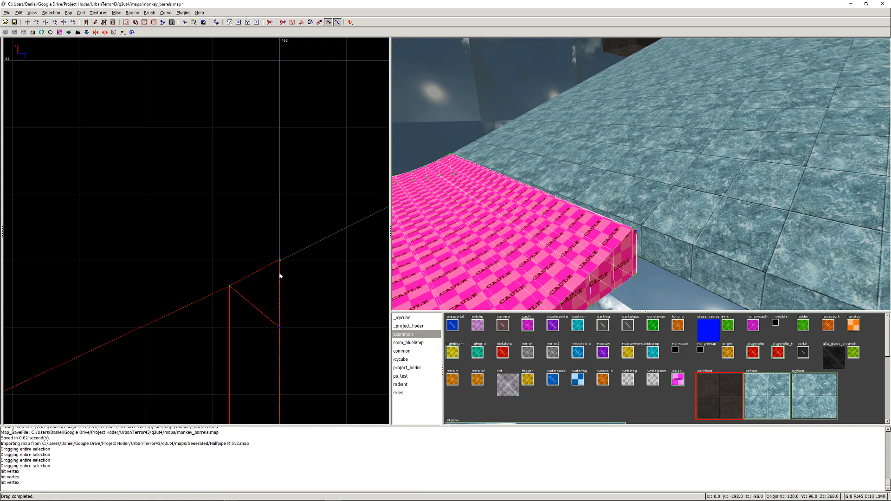
{"action": "left_click", "coordinate": [279, 260]}
{"action": "mouse_move", "coordinate": [280, 262]}
{"action": "left_mouse_down"}
{"action": "mouse_move", "coordinate": [281, 319]}
{"action": "mouse_move", "coordinate": [283, 263]}
{"action": "left_mouse_up"}
{"action": "left_click_drag", "start_coordinate": [280, 329], "coordinate": [280, 262]}
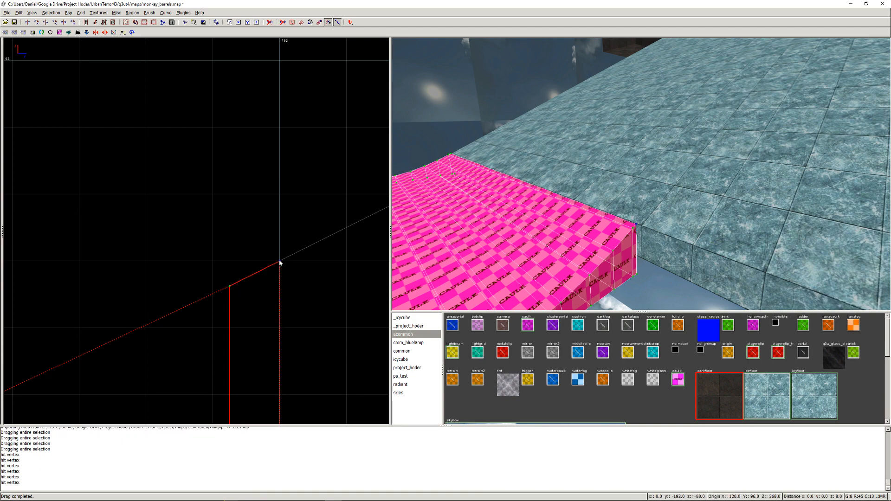
{"action": "right_click_drag", "start_coordinate": [298, 280], "coordinate": [319, 259]}
{"action": "scroll", "coordinate": [278, 273], "scroll_direction": "down", "scroll_amount": 4}
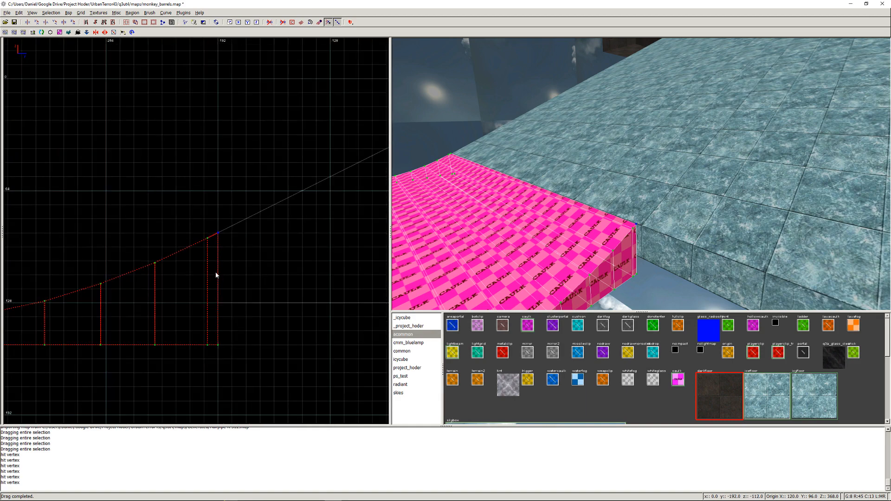
{"action": "key", "text": "Escape"}
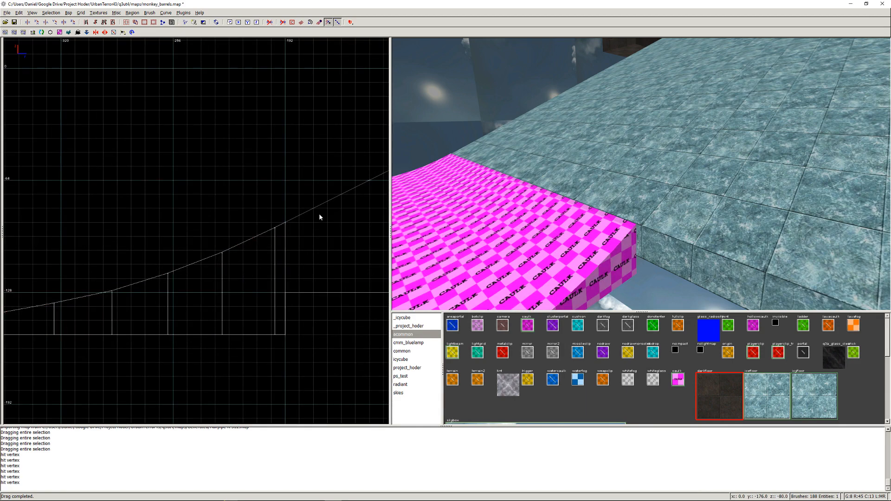
- Select the clipped half-pipe brushes and apply the project_hoder/icefloor texture to them
{"action": "right_click", "coordinate": [573, 175]}
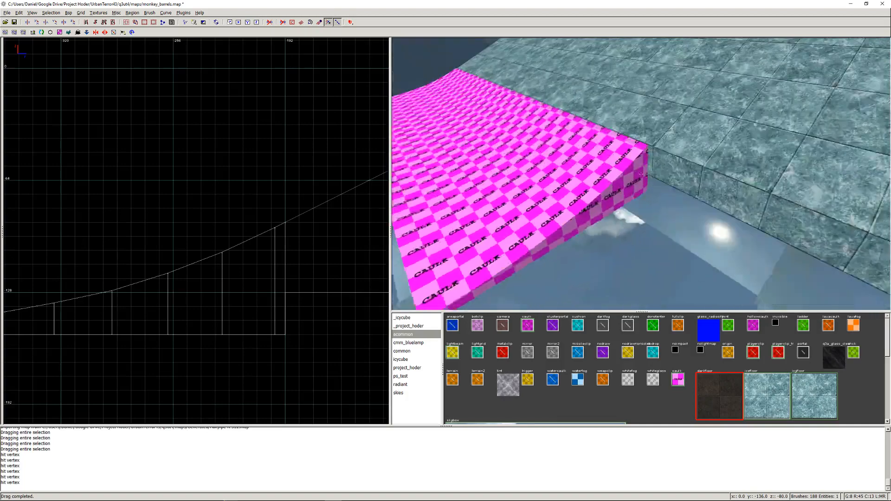
{"action": "left_click_drag", "start_coordinate": [687, 171], "coordinate": [538, 249], "text": "shift"}
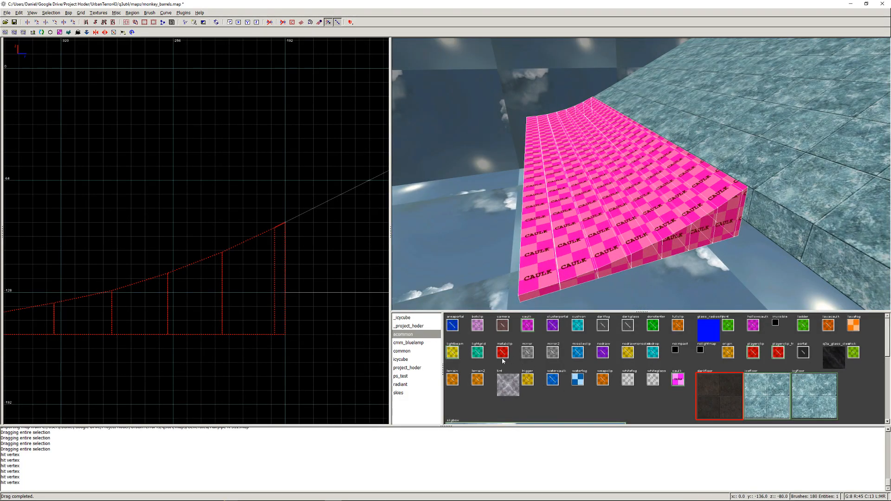
{"action": "left_click", "coordinate": [773, 402]}
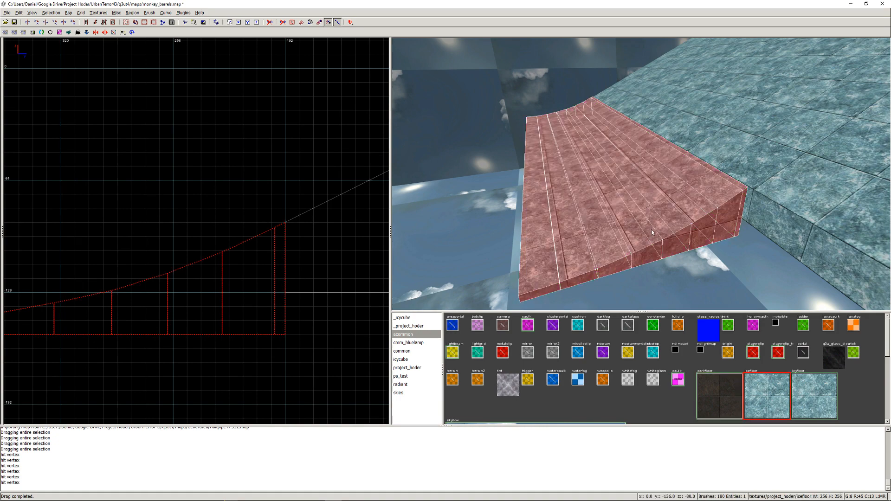
{"action": "key", "text": "Escape"}
{"action": "mouse_move", "coordinate": [730, 185]}
{"action": "left_mouse_down", "text": "shift"}
{"action": "mouse_move", "coordinate": [546, 254]}
{"action": "mouse_move", "coordinate": [565, 227]}
{"action": "left_mouse_up", "text": "shift"}
{"action": "key", "text": "Escape"}
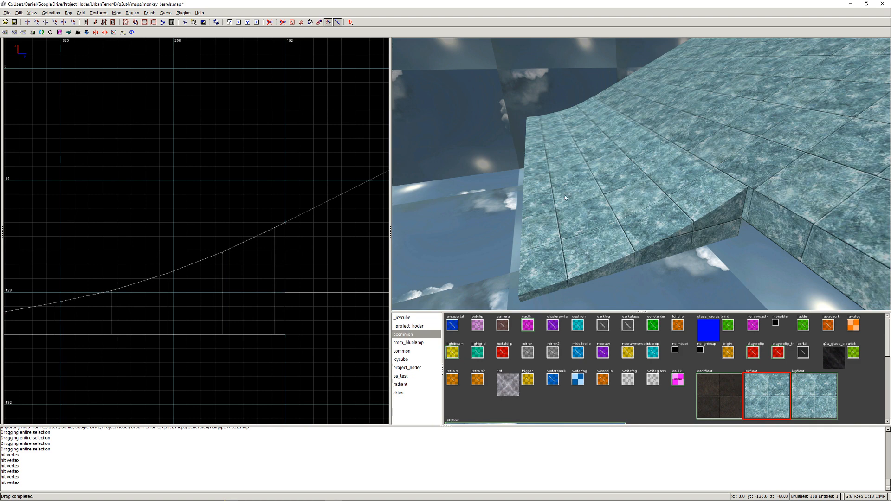
- Import Halfpipe R512 shingles-ramp.map from the Generated folder
{"action": "left_click", "coordinate": [7, 13]}
{"action": "left_click", "coordinate": [19, 60]}
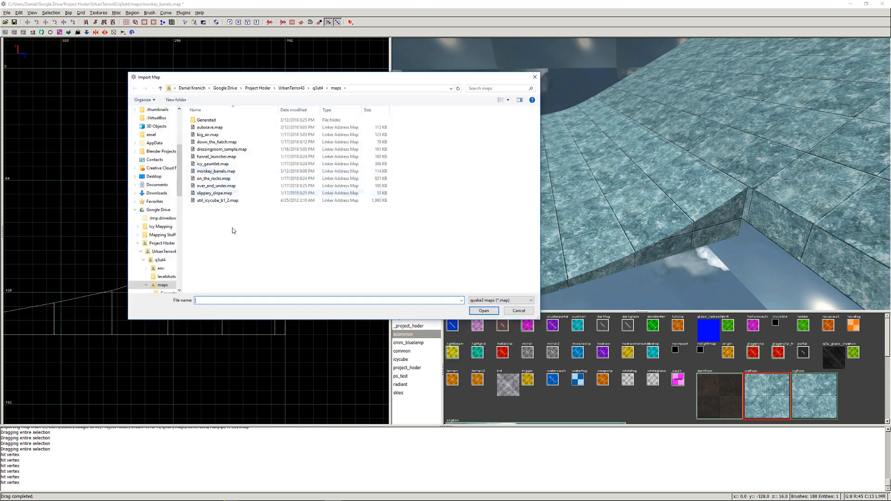
{"action": "double_click", "coordinate": [206, 120]}
{"action": "double_click", "coordinate": [218, 215]}
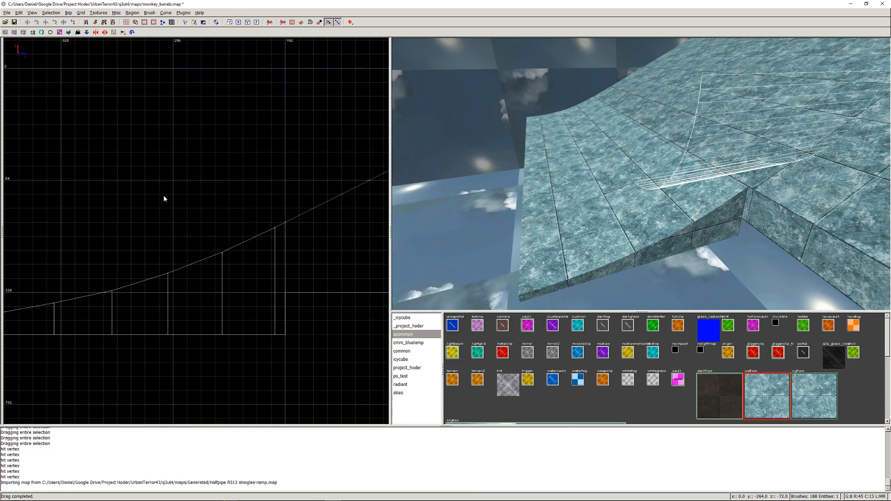
- Rotate the imported shingles ramp three times about the Z axis so it faces the same way as the ice half-pipe
{"action": "key", "text": "ctrl+Tab"}
{"action": "scroll", "coordinate": [171, 209], "scroll_direction": "down", "scroll_amount": 7}
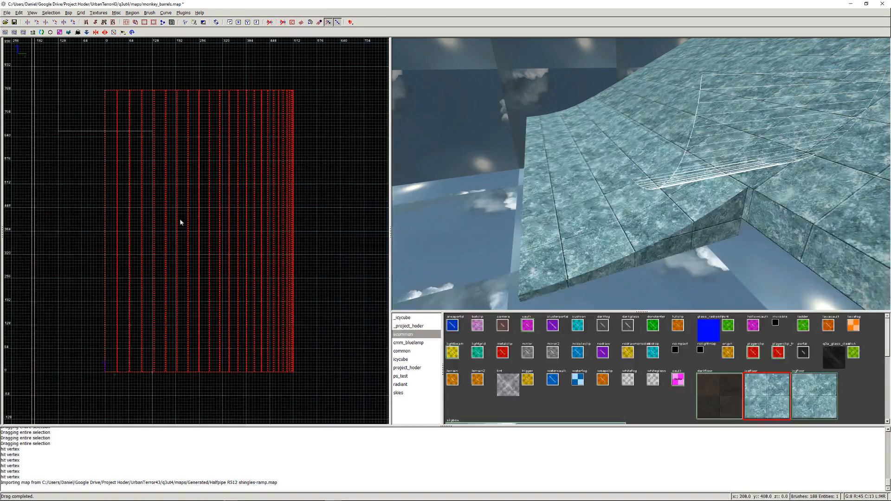
{"action": "left_click", "coordinate": [50, 14]}
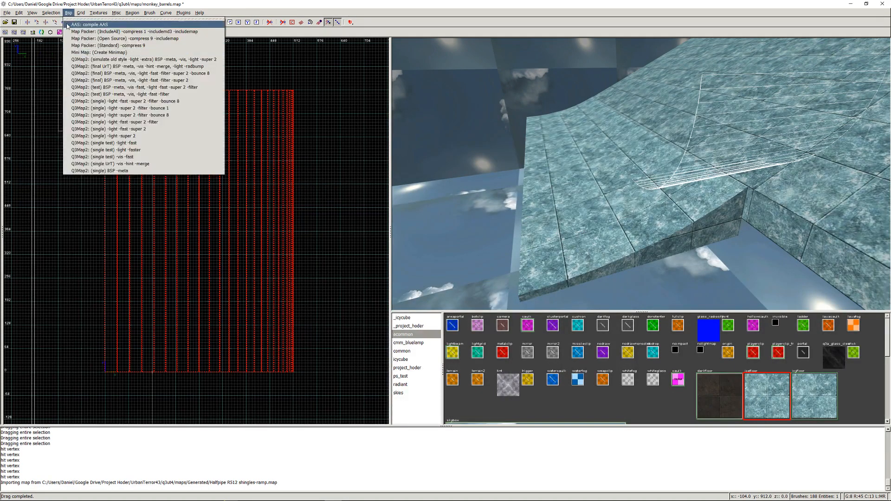
{"action": "mouse_move", "coordinate": [76, 79]}
{"action": "left_click", "coordinate": [138, 85]}
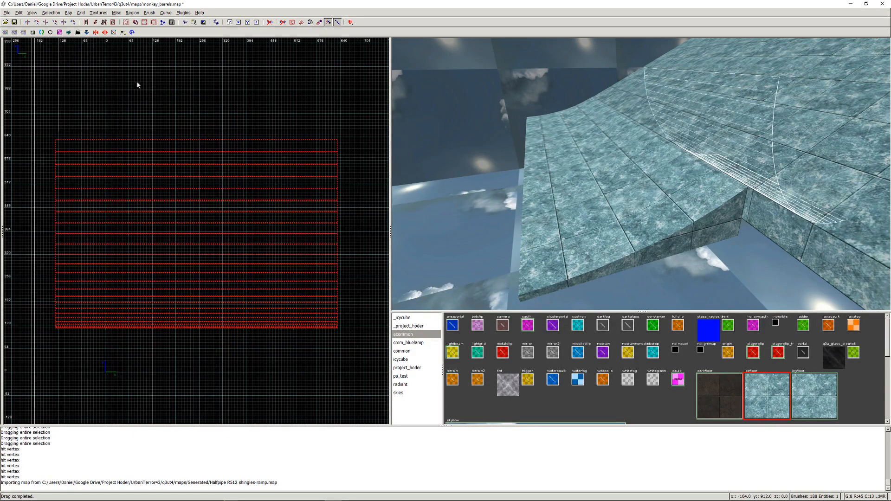
{"action": "left_click", "coordinate": [49, 13]}
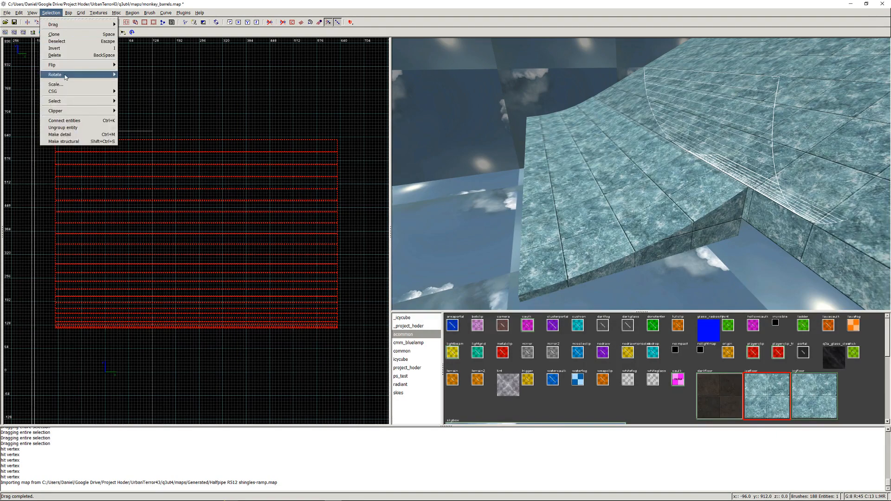
{"action": "mouse_move", "coordinate": [67, 76]}
{"action": "left_click", "coordinate": [151, 83]}
{"action": "left_click", "coordinate": [52, 13]}
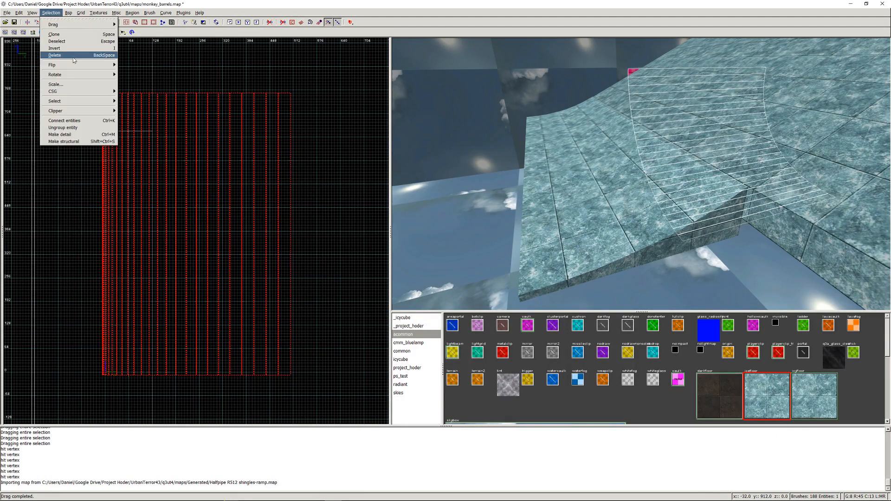
{"action": "left_click", "coordinate": [143, 89]}
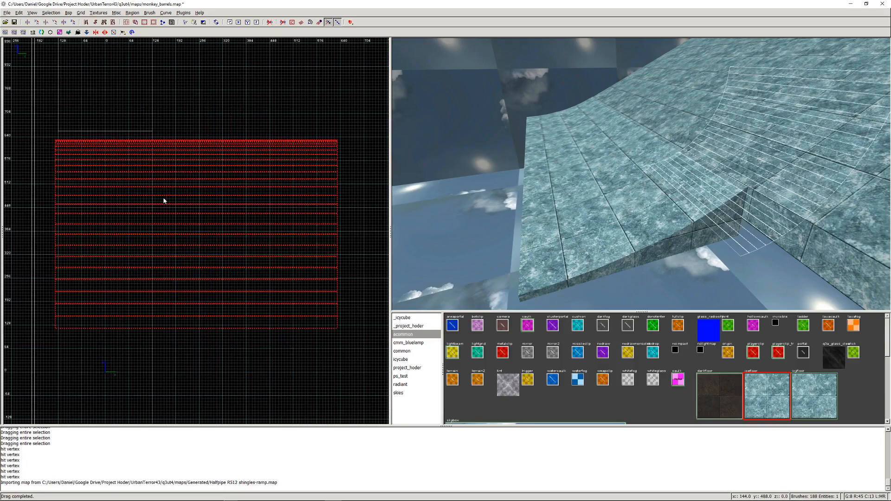
- Move the shingles ramp in the top view onto the ice half-pipe, lining up their side and outer edges
{"action": "scroll", "coordinate": [163, 200], "scroll_direction": "down", "scroll_amount": 5}
{"action": "mouse_move", "coordinate": [174, 245]}
{"action": "left_mouse_down"}
{"action": "mouse_move", "coordinate": [217, 266]}
{"action": "mouse_move", "coordinate": [196, 297]}
{"action": "left_mouse_up"}
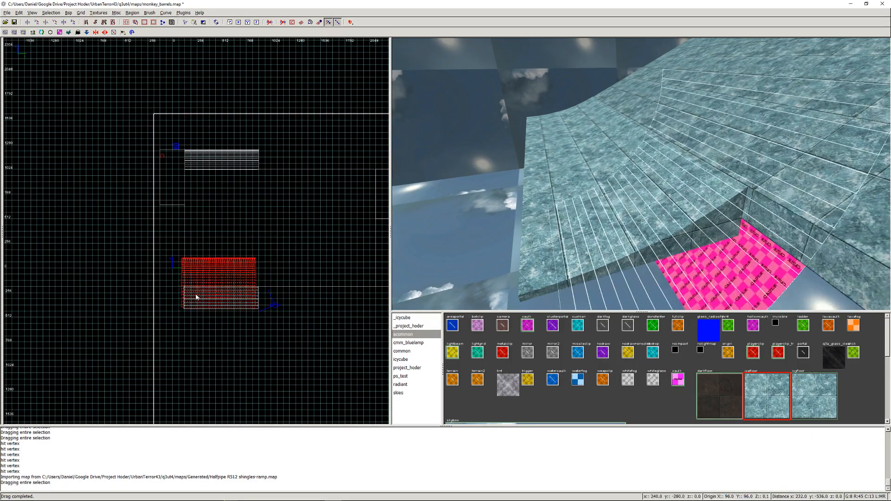
{"action": "scroll", "coordinate": [197, 304], "scroll_direction": "up", "scroll_amount": 9}
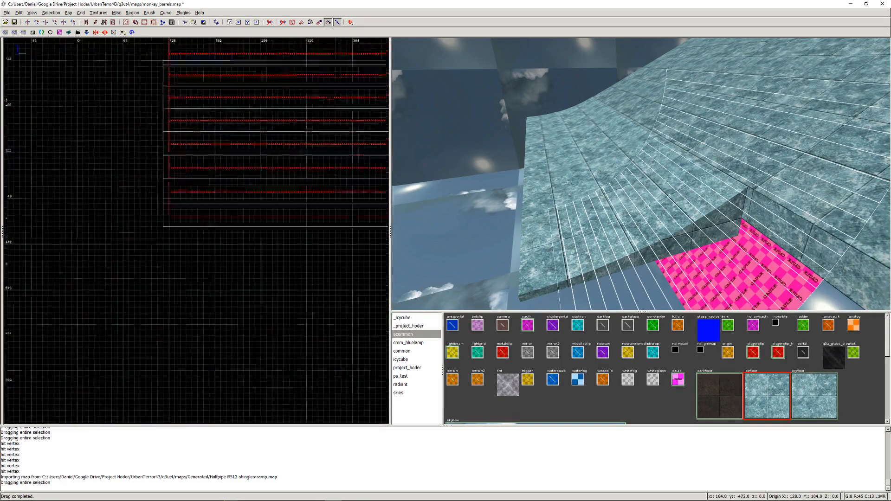
{"action": "right_click_drag", "start_coordinate": [199, 220], "coordinate": [217, 272]}
{"action": "scroll", "coordinate": [199, 220], "scroll_direction": "up", "scroll_amount": 2}
{"action": "left_click_drag", "start_coordinate": [232, 254], "coordinate": [224, 271]}
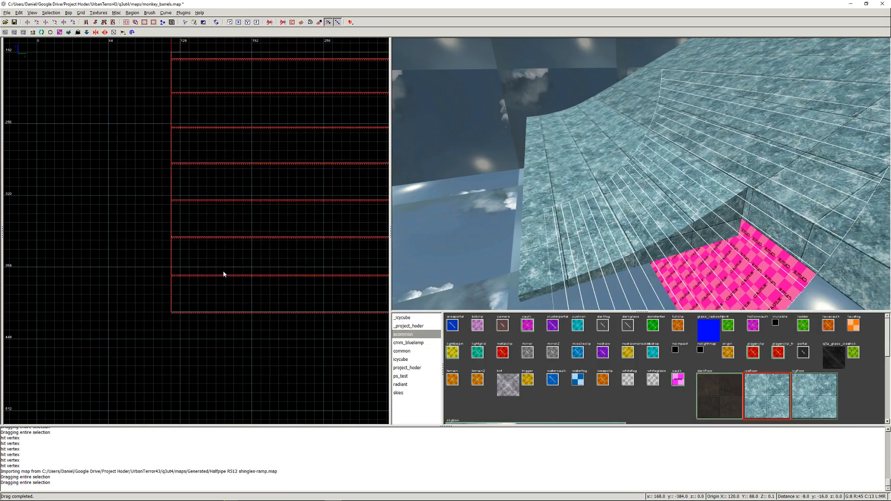
{"action": "scroll", "coordinate": [223, 274], "scroll_direction": "down", "scroll_amount": 6}
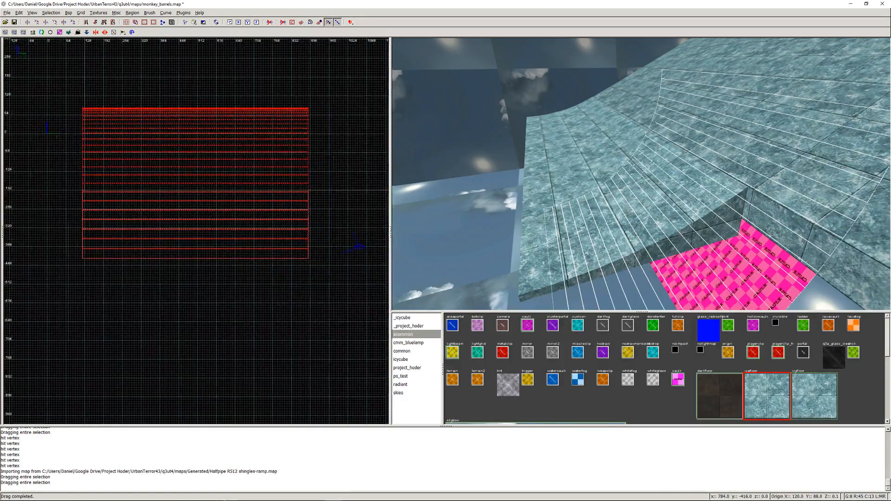
- Raise the shingles ramp 376 units in the front view to the height of the ice half-pipe
{"action": "key", "text": "ctrl+Tab"}
{"action": "key", "text": "ctrl+Tab"}
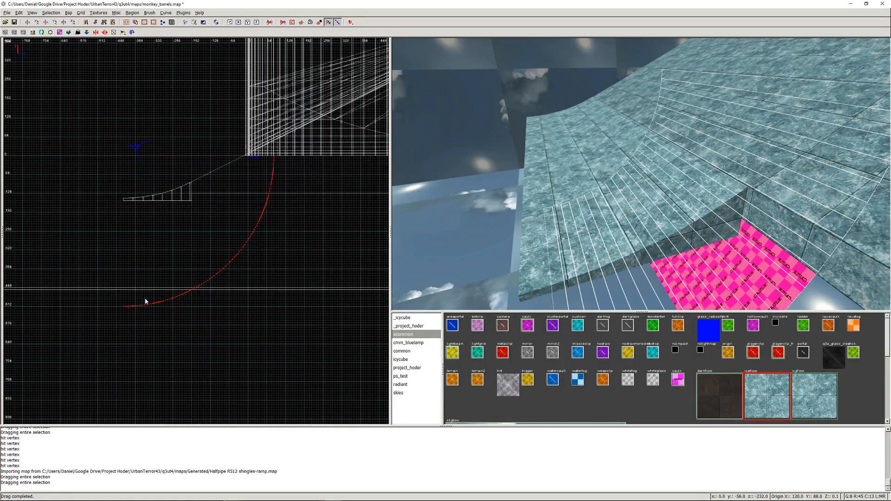
{"action": "key", "text": "ctrl+Tab"}
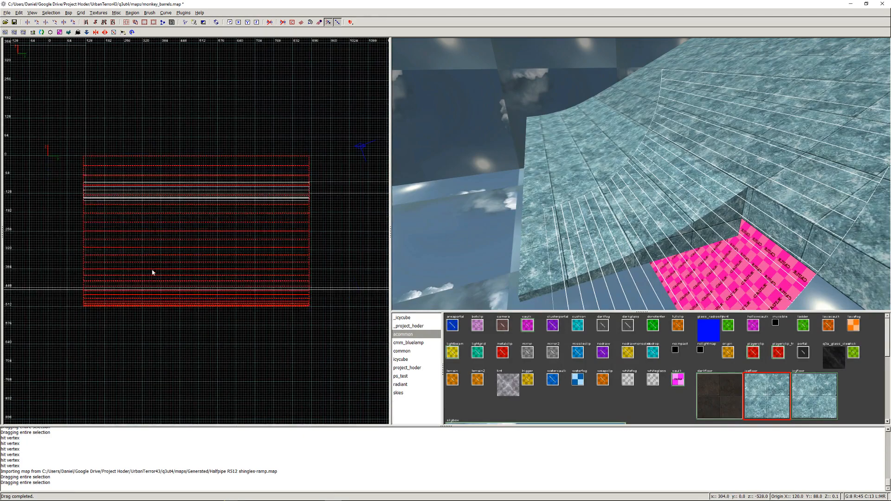
{"action": "mouse_move", "coordinate": [153, 273]}
{"action": "left_mouse_down"}
{"action": "mouse_move", "coordinate": [168, 151]}
{"action": "mouse_move", "coordinate": [155, 165]}
{"action": "left_mouse_up"}
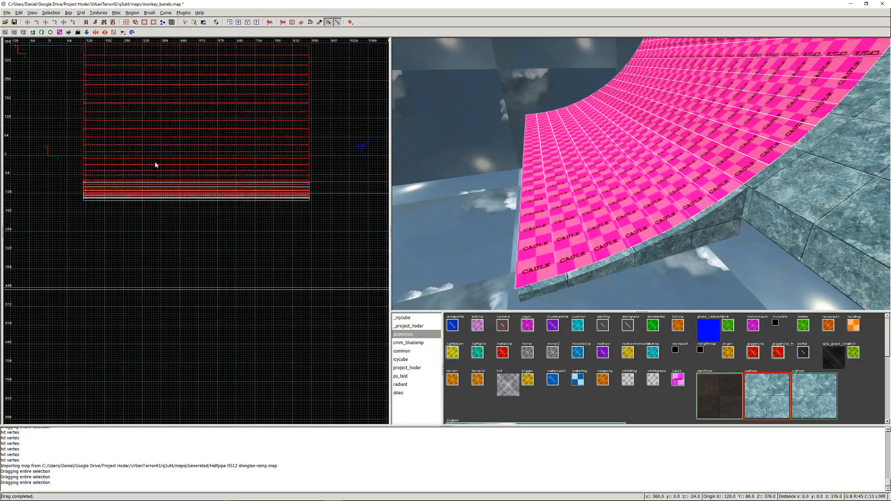
{"action": "key", "text": "ctrl+Tab"}
{"action": "scroll", "coordinate": [127, 314], "scroll_direction": "up", "scroll_amount": 6}
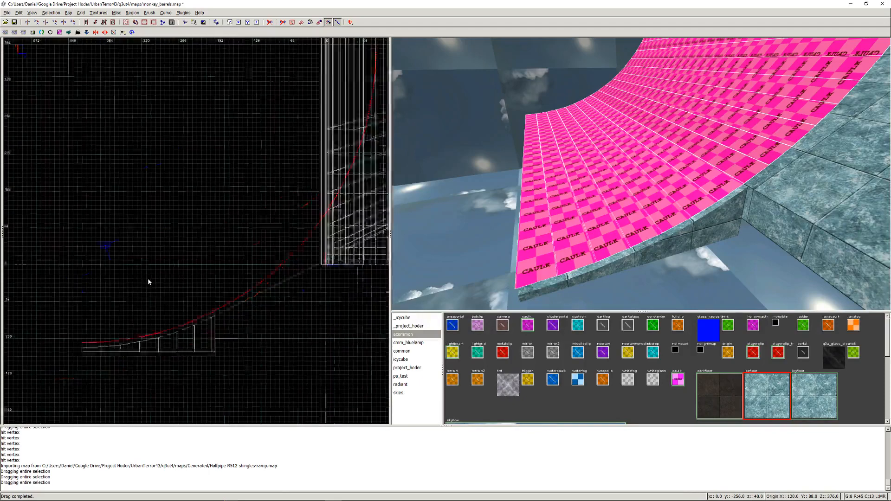
{"action": "right_click_drag", "start_coordinate": [202, 246], "coordinate": [90, 173]}
{"action": "left_click_drag", "start_coordinate": [225, 203], "coordinate": [225, 260]}
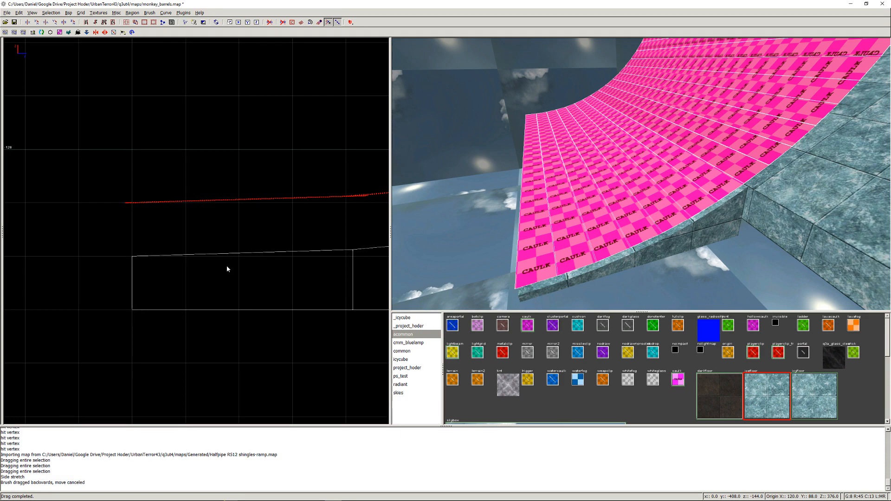
{"action": "key", "text": "ctrl+z"}
{"action": "scroll", "coordinate": [227, 266], "scroll_direction": "down", "scroll_amount": 5}
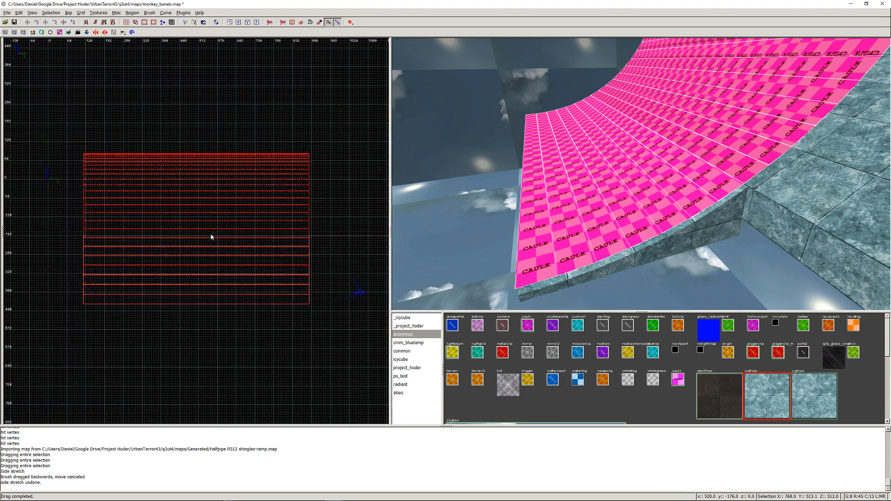
- Lower the shingles ramp 8 units in the front view onto the ice half-pipe's surface
{"action": "key", "text": "ctrl+Tab"}
{"action": "left_click_drag", "start_coordinate": [170, 244], "coordinate": [171, 246]}
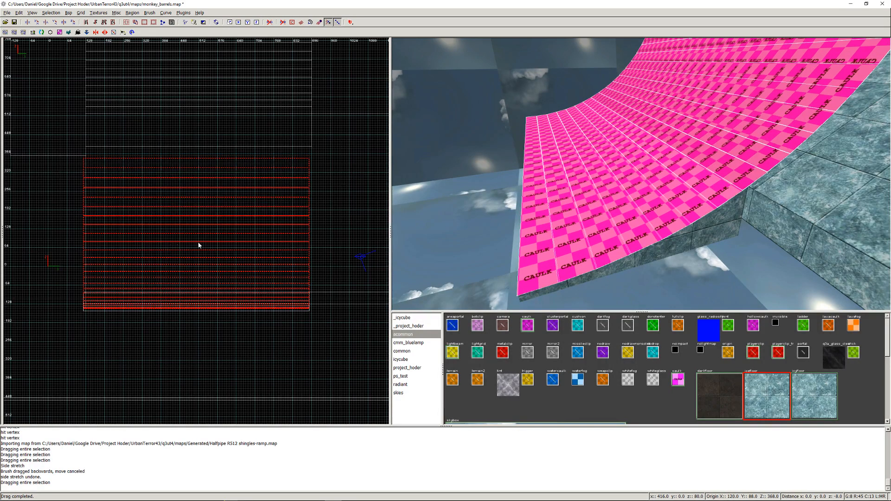
{"action": "key", "text": "ctrl+Tab"}
{"action": "scroll", "coordinate": [187, 292], "scroll_direction": "up", "scroll_amount": 5}
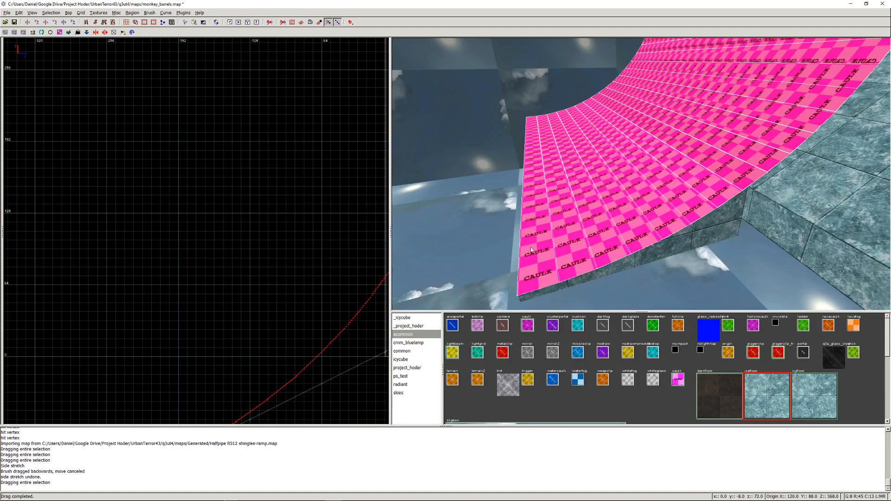
- Delete the upper shingles brushes that curve up past the ice ramp, keeping only those covering the clipped half-pipe
{"action": "right_click", "coordinate": [578, 239]}
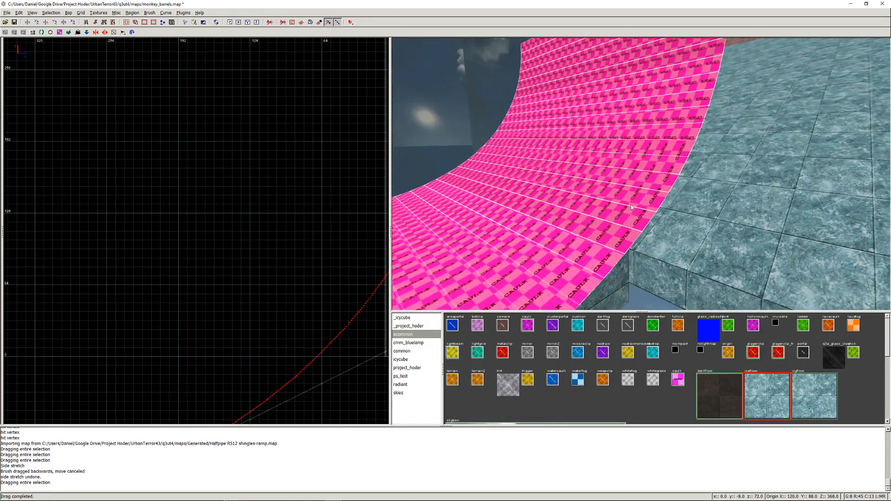
{"action": "right_click", "coordinate": [631, 204]}
{"action": "right_click", "coordinate": [604, 152]}
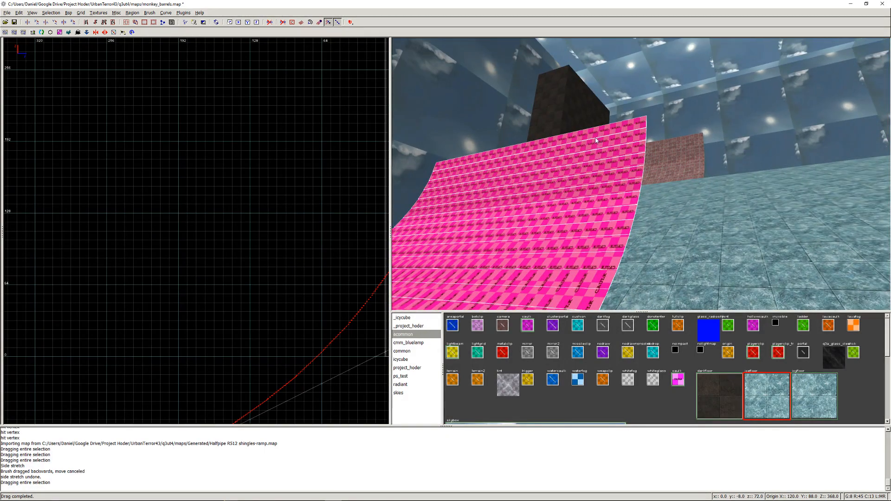
{"action": "key", "text": "Escape"}
{"action": "left_click_drag", "start_coordinate": [589, 135], "coordinate": [570, 297], "text": "shift"}
{"action": "right_click", "coordinate": [570, 297]}
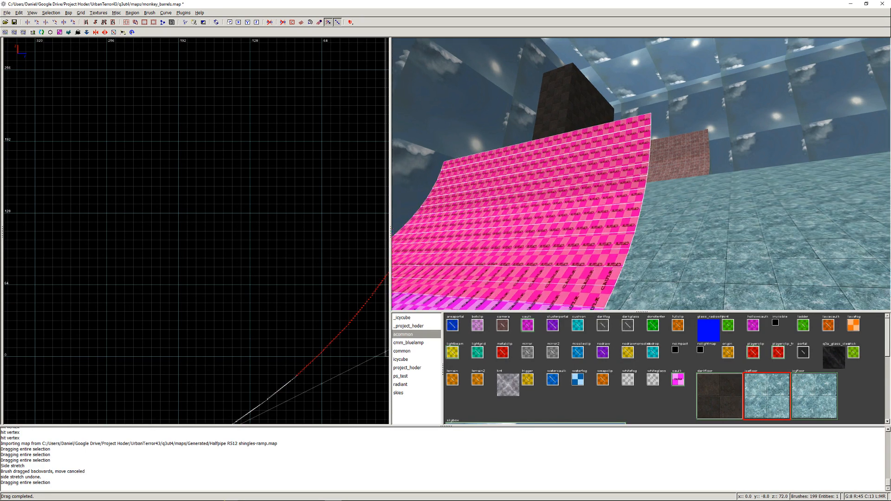
{"action": "right_click", "coordinate": [642, 177]}
{"action": "left_click_drag", "start_coordinate": [656, 152], "coordinate": [613, 205], "text": "shift"}
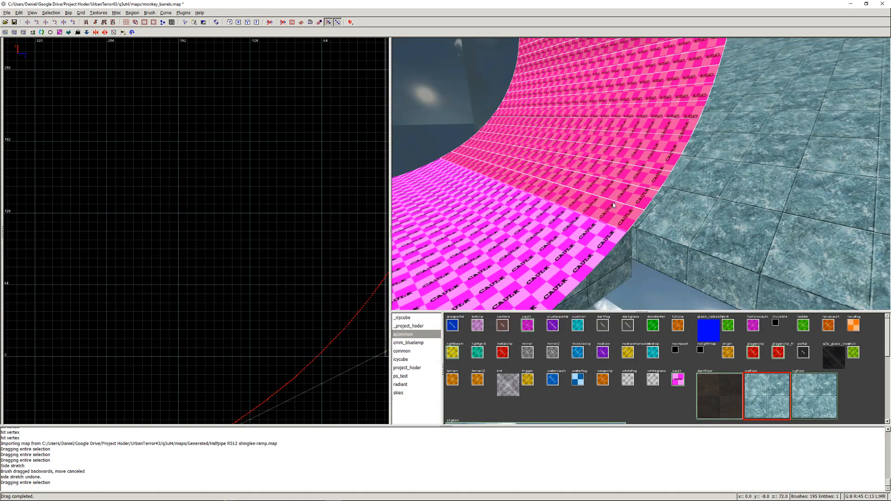
{"action": "key", "text": "BackSpace"}
- Apply the playerclip texture to the remaining shingles brushes and deselect them
{"action": "right_click", "coordinate": [597, 146]}
{"action": "right_click", "coordinate": [641, 178]}
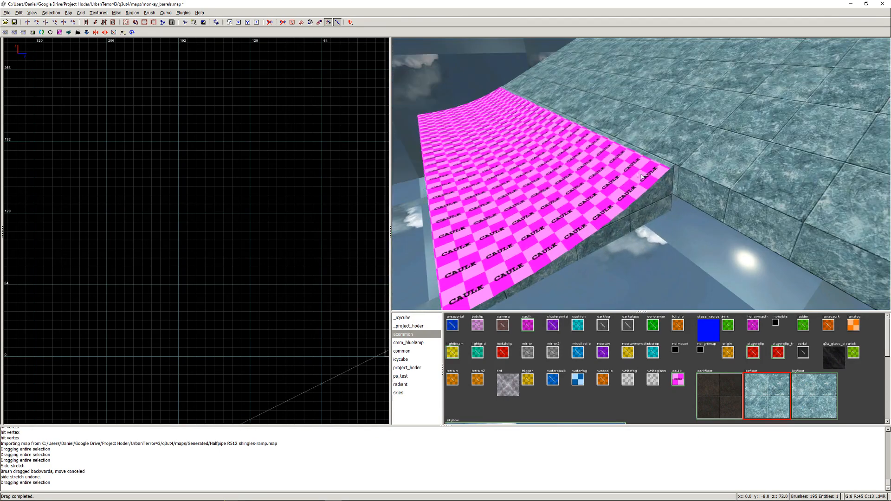
{"action": "mouse_move", "coordinate": [635, 163]}
{"action": "left_mouse_down", "text": "shift"}
{"action": "mouse_move", "coordinate": [575, 216]}
{"action": "mouse_move", "coordinate": [467, 271]}
{"action": "left_mouse_up", "text": "shift"}
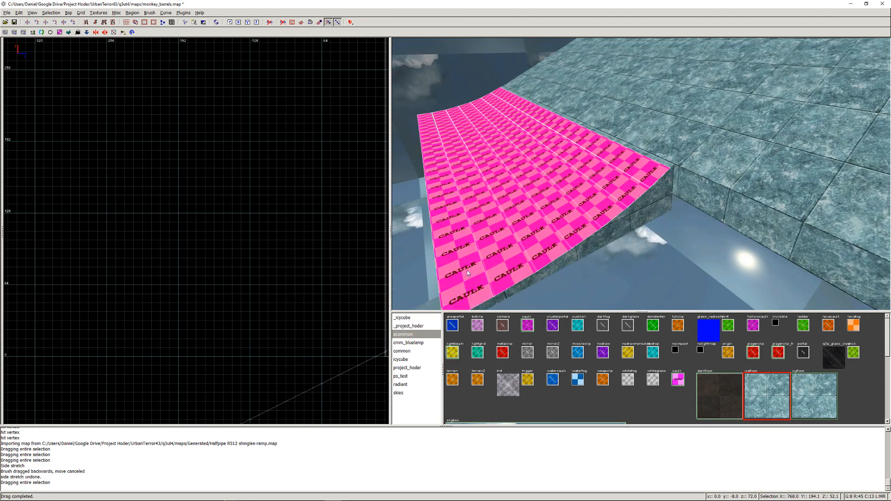
{"action": "left_click", "coordinate": [752, 353]}
{"action": "key", "text": "Escape"}
- Select all ice half-pipe and playerclip brushes and shift them sideways to X 128 in the top view
{"action": "right_click", "coordinate": [588, 195]}
{"action": "key", "text": "Up"}
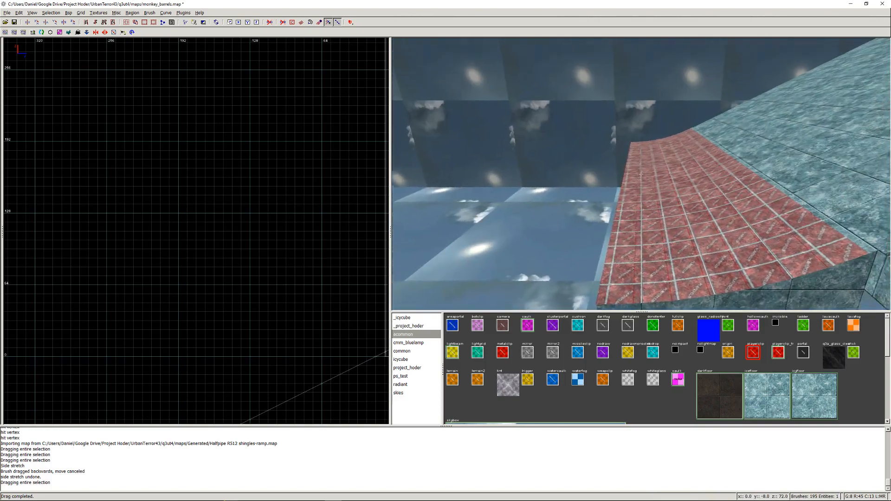
{"action": "key", "text": "Right"}
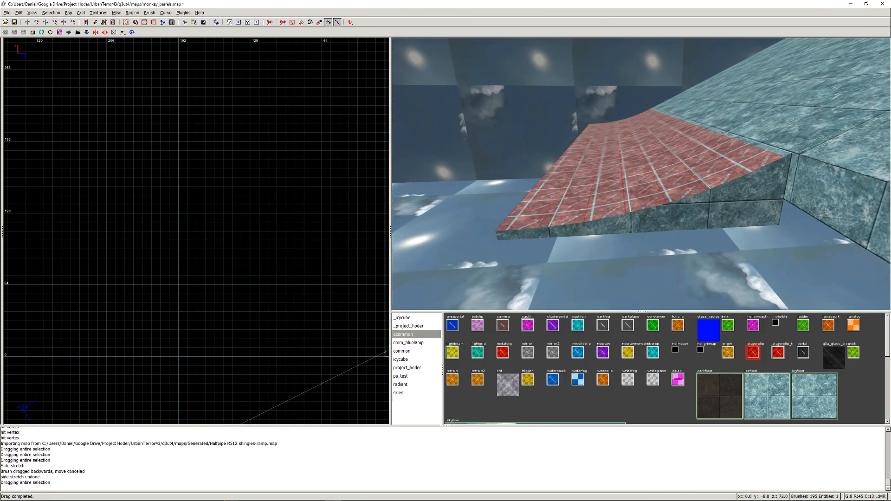
{"action": "mouse_move", "coordinate": [530, 210]}
{"action": "left_mouse_down", "text": "shift"}
{"action": "mouse_move", "coordinate": [700, 171]}
{"action": "mouse_move", "coordinate": [775, 187]}
{"action": "mouse_move", "coordinate": [532, 235]}
{"action": "left_mouse_up", "text": "shift"}
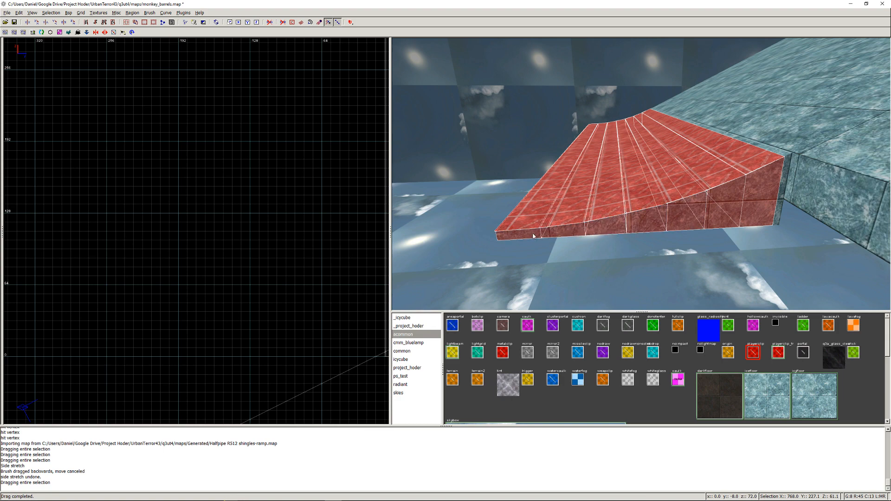
{"action": "left_click", "coordinate": [787, 182], "text": "shift"}
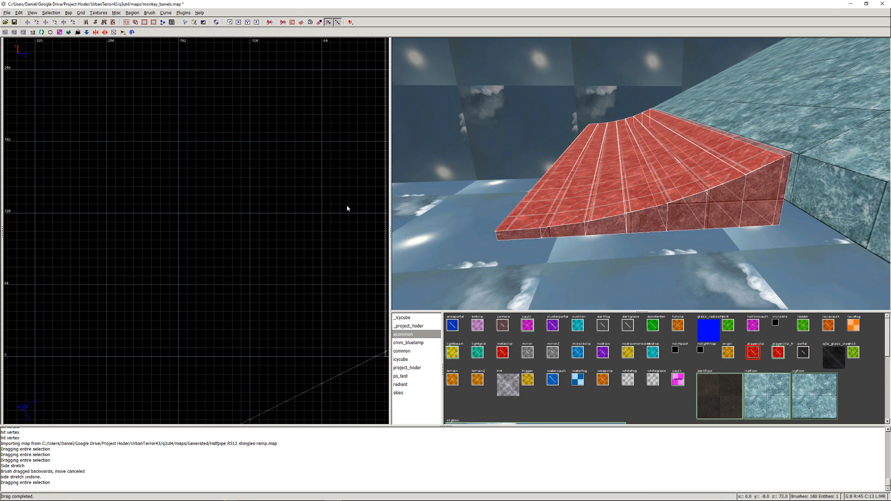
{"action": "scroll", "coordinate": [223, 241], "scroll_direction": "down", "scroll_amount": 7}
{"action": "key", "text": "ctrl+Tab"}
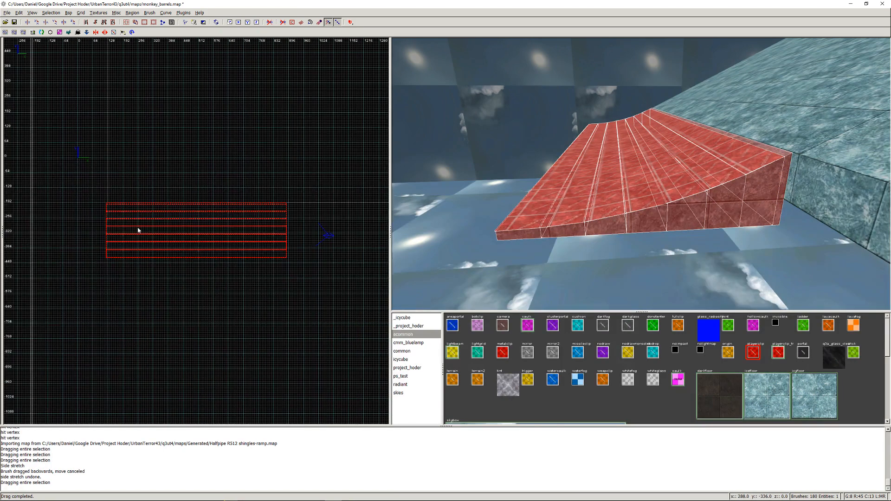
{"action": "left_click_drag", "start_coordinate": [132, 221], "coordinate": [134, 222]}
{"action": "right_click_drag", "start_coordinate": [297, 223], "coordinate": [289, 220]}
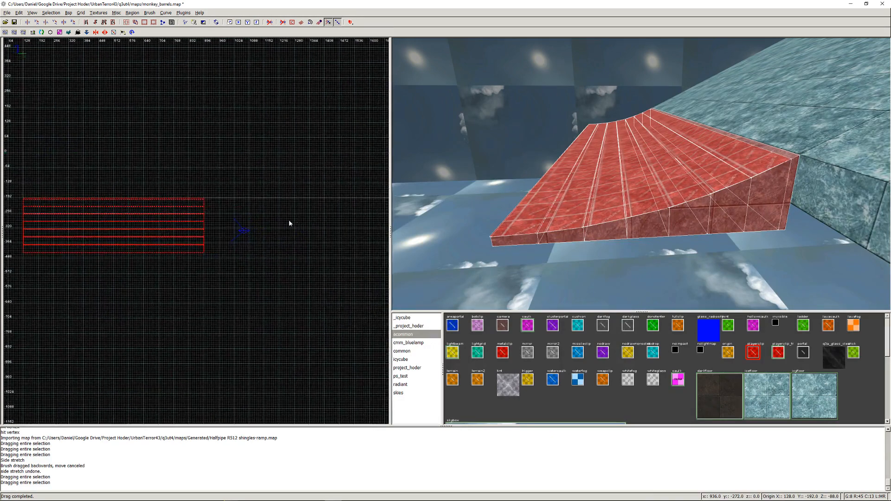
- Stretch the selected half-pipe and playerclip brushes along the ice ramp to a length of 2688 units, and deselect them
{"action": "scroll", "coordinate": [204, 222], "scroll_direction": "down", "scroll_amount": 4}
{"action": "left_click_drag", "start_coordinate": [206, 229], "coordinate": [378, 228]}
{"action": "right_click_drag", "start_coordinate": [378, 228], "coordinate": [162, 234]}
{"action": "scroll", "coordinate": [338, 229], "scroll_direction": "up", "scroll_amount": 5}
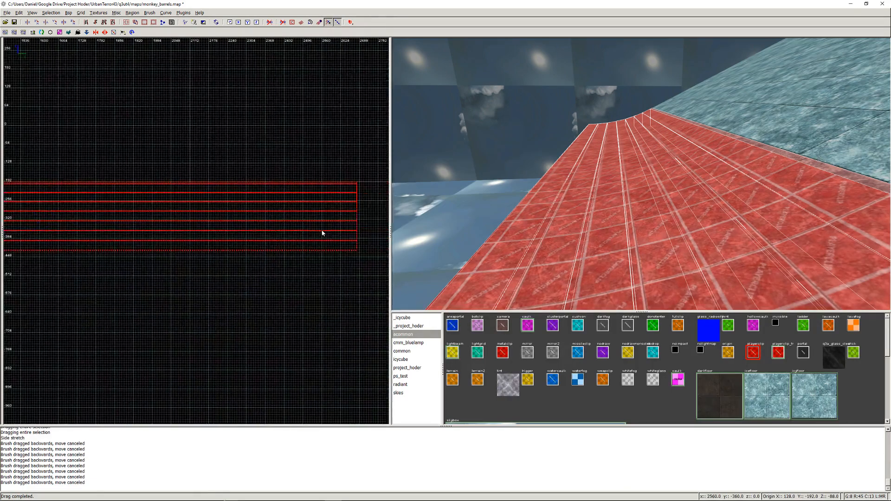
{"action": "scroll", "coordinate": [324, 232], "scroll_direction": "up", "scroll_amount": 3}
{"action": "right_click_drag", "start_coordinate": [324, 232], "coordinate": [231, 234]}
{"action": "left_click", "coordinate": [299, 193]}
{"action": "left_click_drag", "start_coordinate": [299, 193], "coordinate": [383, 193]}
{"action": "scroll", "coordinate": [294, 214], "scroll_direction": "down", "scroll_amount": 2}
{"action": "scroll", "coordinate": [293, 214], "scroll_direction": "down", "scroll_amount": 1}
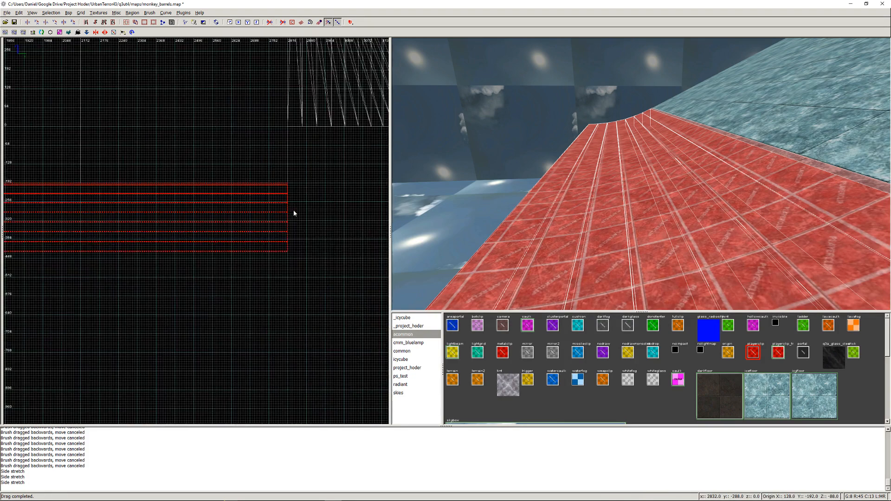
{"action": "right_click", "coordinate": [742, 223]}
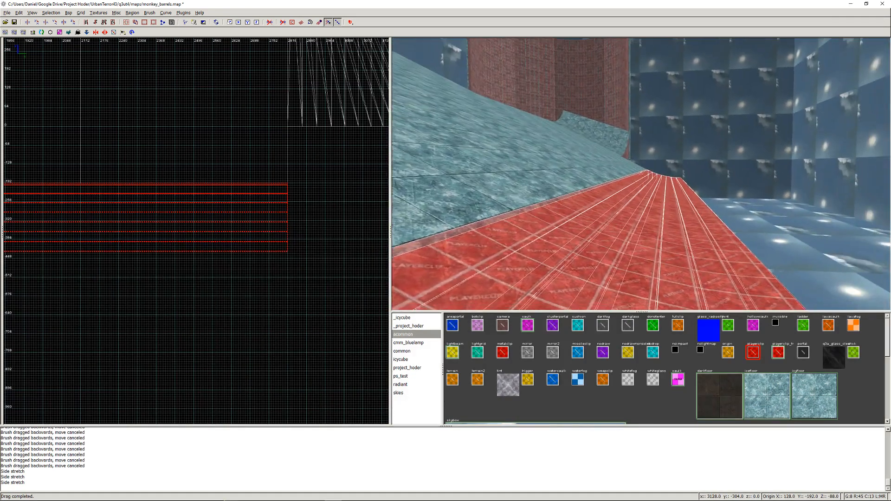
{"action": "key", "text": "Escape"}
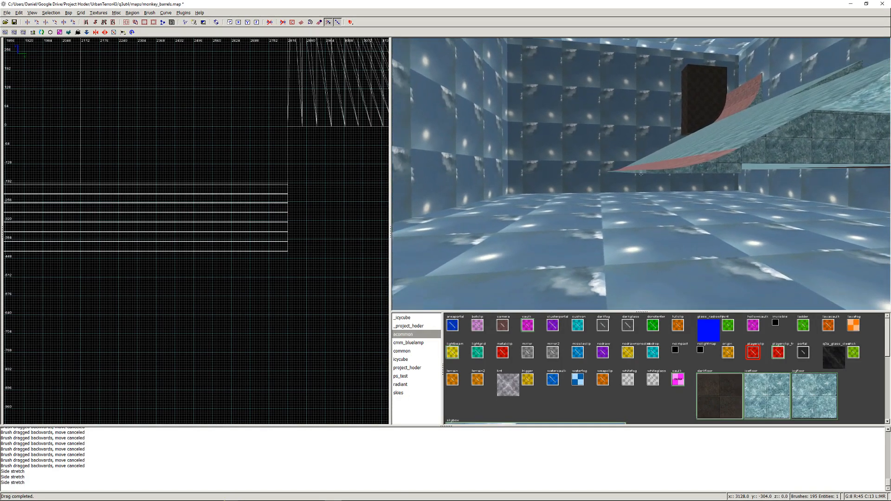
- Draw a caulk brush of 2688 × 72 × 8 units along the outer lower edge of the stretched half-pipe
{"action": "right_click", "coordinate": [595, 184]}
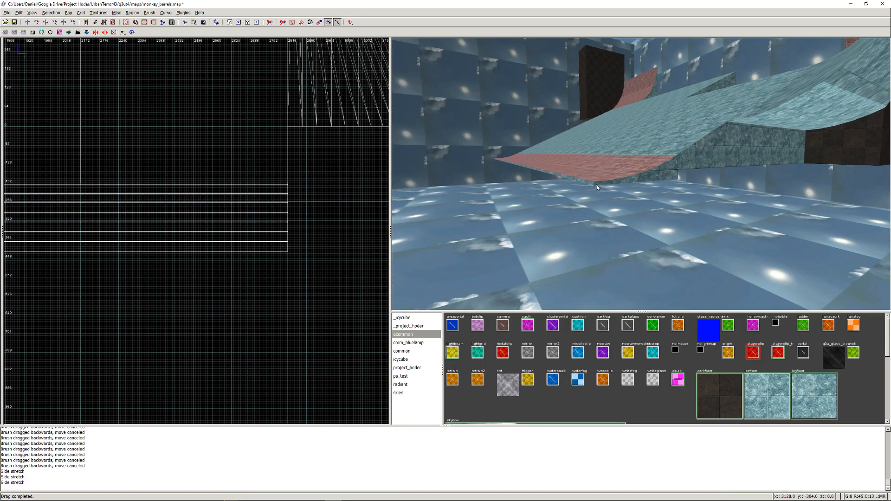
{"action": "left_click", "coordinate": [597, 185], "text": "shift"}
{"action": "key", "text": "ctrl+shift+Tab"}
{"action": "scroll", "coordinate": [180, 246], "scroll_direction": "down", "scroll_amount": 7}
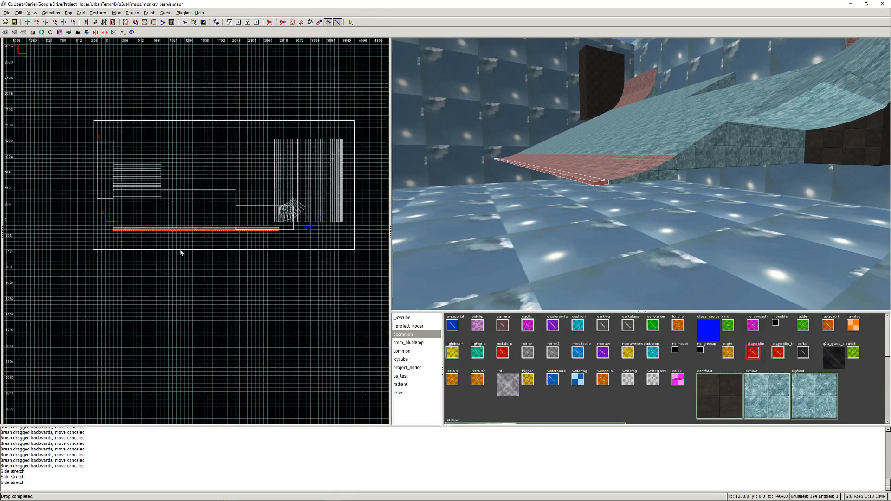
{"action": "key", "text": "ctrl+Tab"}
{"action": "scroll", "coordinate": [181, 249], "scroll_direction": "up", "scroll_amount": 14}
{"action": "left_click_drag", "start_coordinate": [169, 225], "coordinate": [95, 234]}
{"action": "scroll", "coordinate": [96, 235], "scroll_direction": "down", "scroll_amount": 7}
{"action": "right_click_drag", "start_coordinate": [172, 237], "coordinate": [214, 238]}
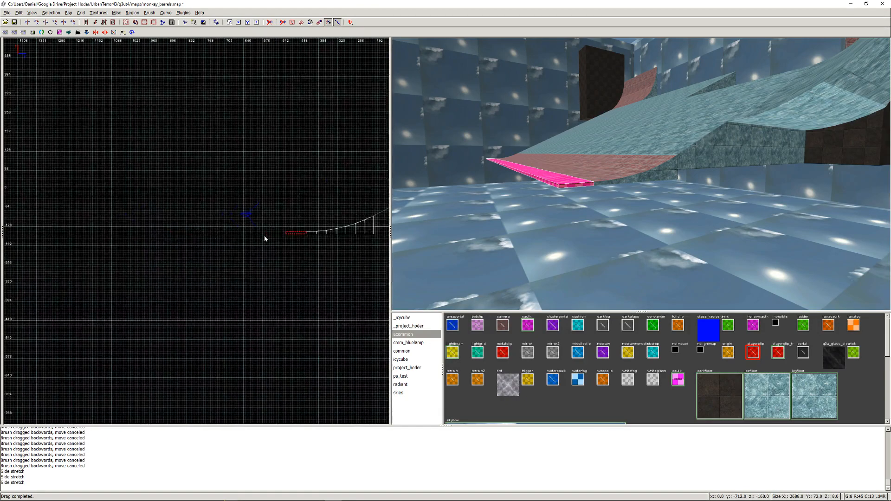
- Extend the caulk slab outward from the half-pipe so its outer edge lies at about Y -1088
{"action": "scroll", "coordinate": [266, 236], "scroll_direction": "up", "scroll_amount": 3}
{"action": "left_click_drag", "start_coordinate": [360, 237], "coordinate": [124, 242]}
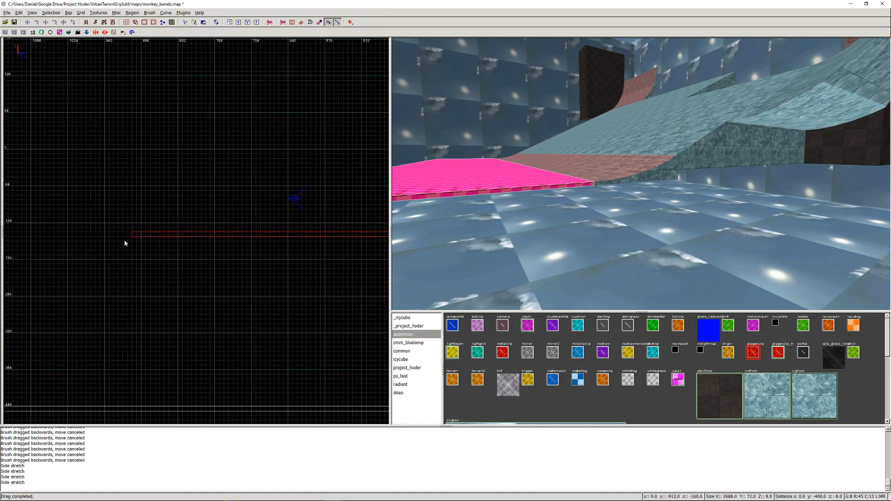
{"action": "key", "text": "ctrl+Tab"}
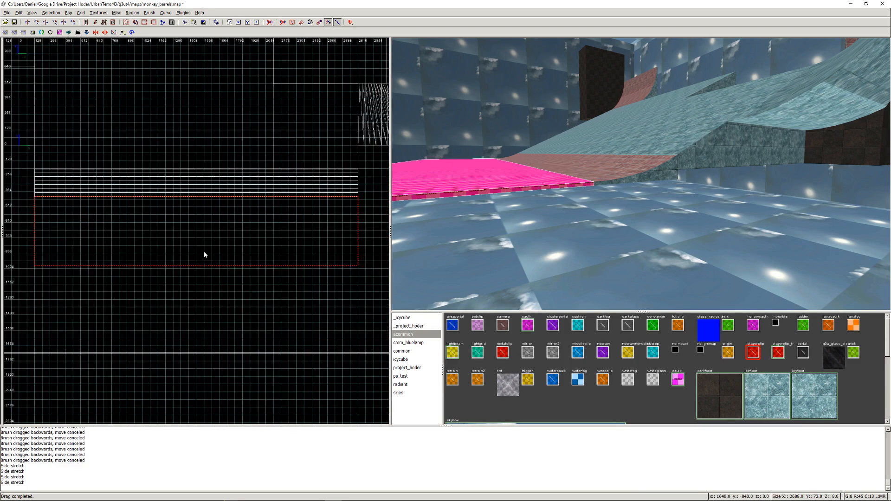
{"action": "left_click_drag", "start_coordinate": [190, 293], "coordinate": [189, 295]}
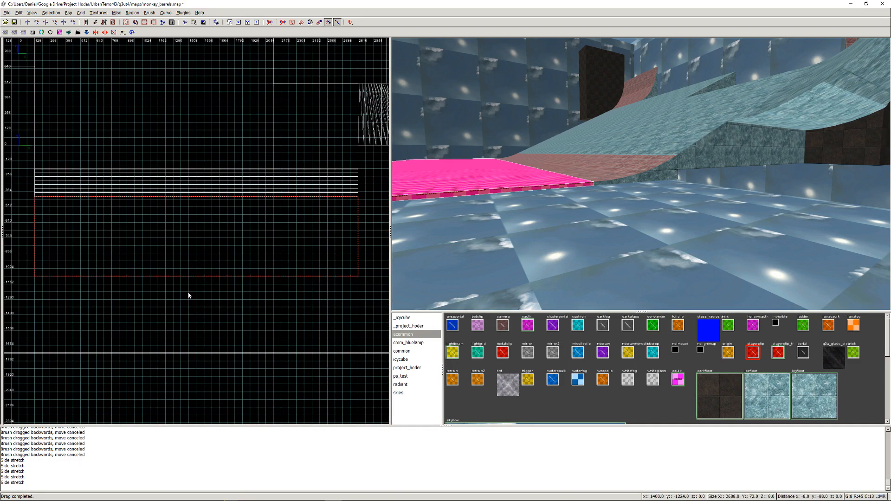
{"action": "mouse_move", "coordinate": [184, 291]}
{"action": "right_mouse_down"}
{"action": "mouse_move", "coordinate": [306, 280]}
{"action": "mouse_move", "coordinate": [121, 282]}
{"action": "mouse_move", "coordinate": [234, 284]}
{"action": "right_mouse_up"}
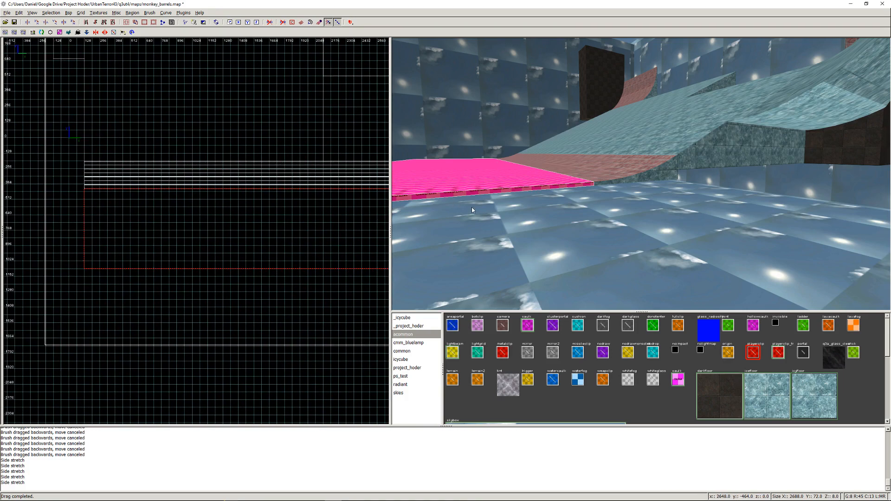
- Clip the caulk slab diagonally from its far inner corner at the half-pipe to X 1408, Y -1088 on its outer edge
{"action": "right_click", "coordinate": [497, 205]}
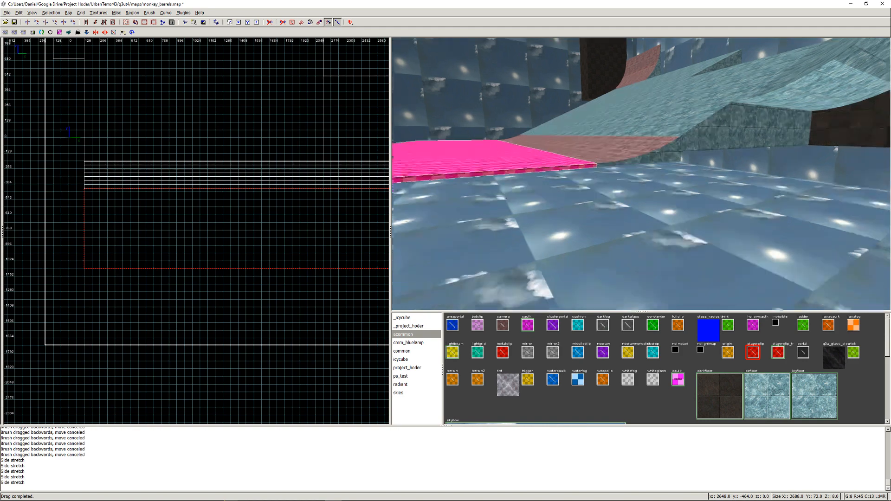
{"action": "key", "text": "Left"}
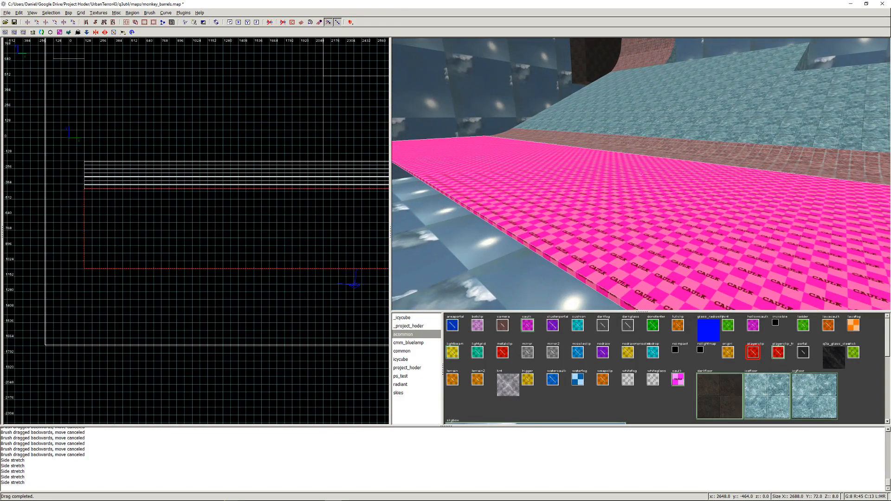
{"action": "right_click", "coordinate": [641, 175]}
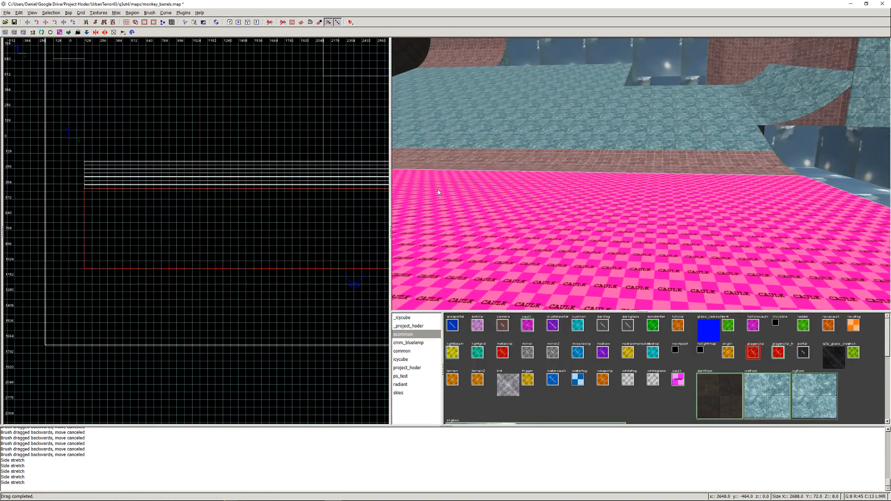
{"action": "right_click_drag", "start_coordinate": [319, 224], "coordinate": [264, 199]}
{"action": "scroll", "coordinate": [181, 225], "scroll_direction": "up", "scroll_amount": 2}
{"action": "scroll", "coordinate": [338, 161], "scroll_direction": "up", "scroll_amount": 3}
{"action": "right_click_drag", "start_coordinate": [339, 161], "coordinate": [159, 273]}
{"action": "scroll", "coordinate": [159, 273], "scroll_direction": "down", "scroll_amount": 2}
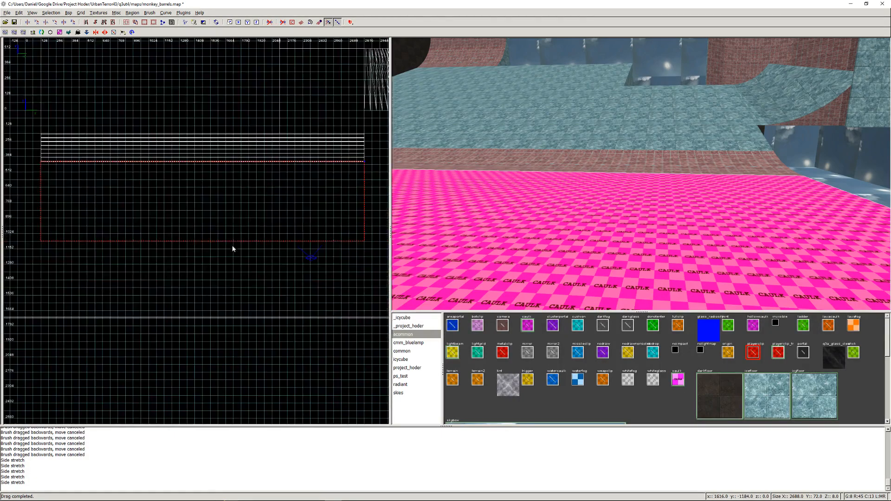
{"action": "scroll", "coordinate": [171, 244], "scroll_direction": "up", "scroll_amount": 5}
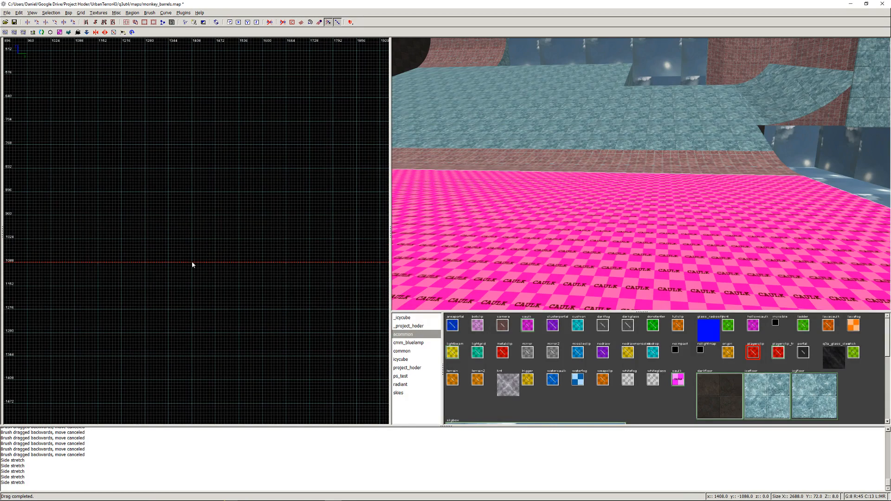
{"action": "left_click", "coordinate": [192, 262]}
{"action": "scroll", "coordinate": [203, 269], "scroll_direction": "up", "scroll_amount": 3}
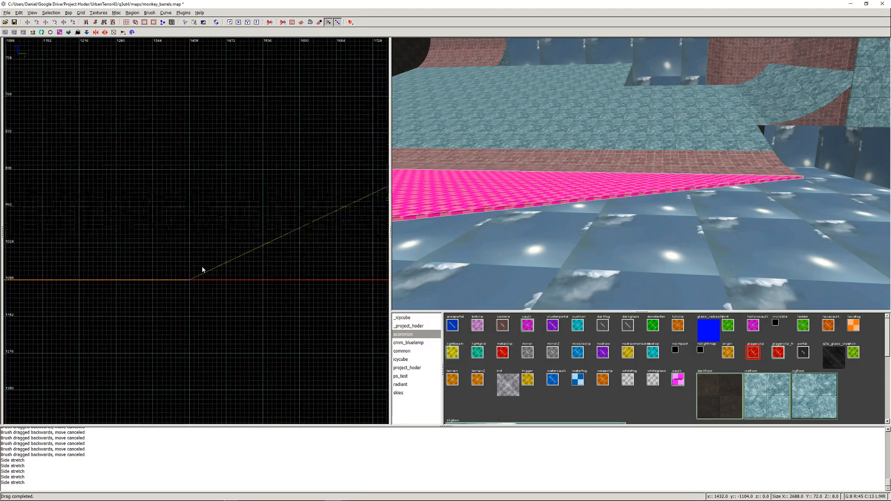
{"action": "scroll", "coordinate": [202, 269], "scroll_direction": "down", "scroll_amount": 3}
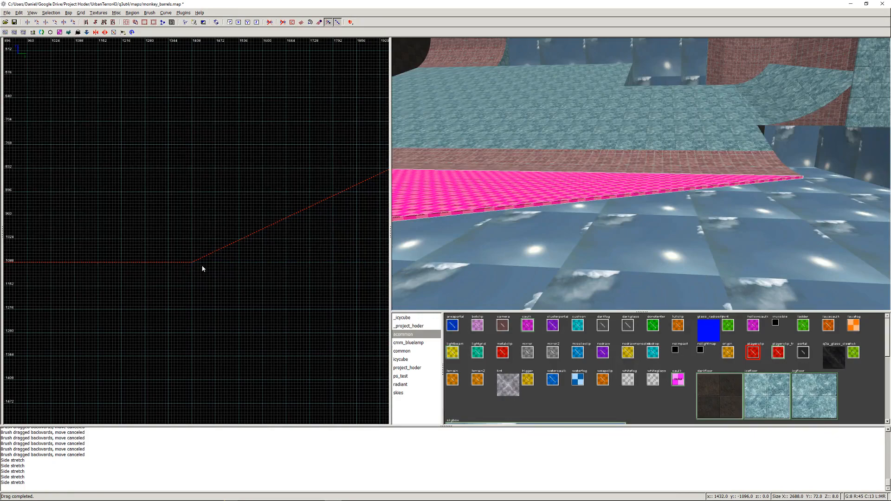
- Texture the clipped caulk slab beside the half-pipe with project_hoder/icefloor and deselect it
{"action": "key", "text": "Escape"}
{"action": "right_click", "coordinate": [568, 218]}
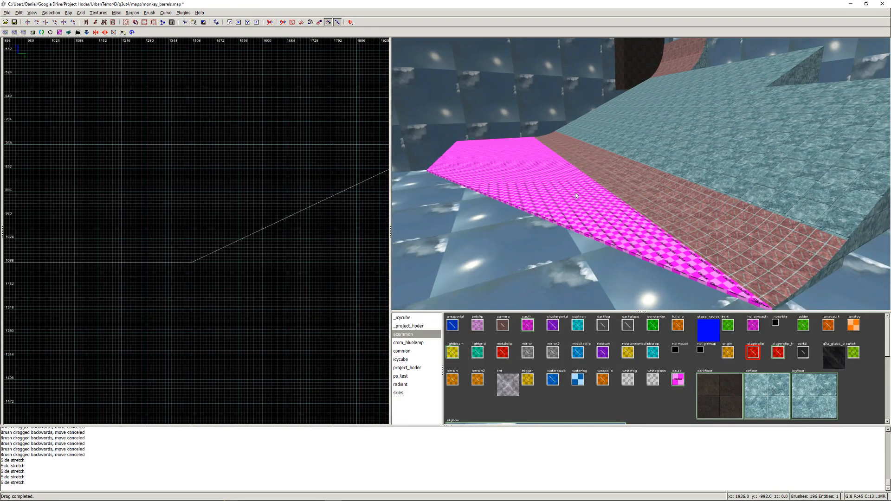
{"action": "left_click", "coordinate": [576, 195], "text": "shift"}
{"action": "left_click", "coordinate": [774, 398]}
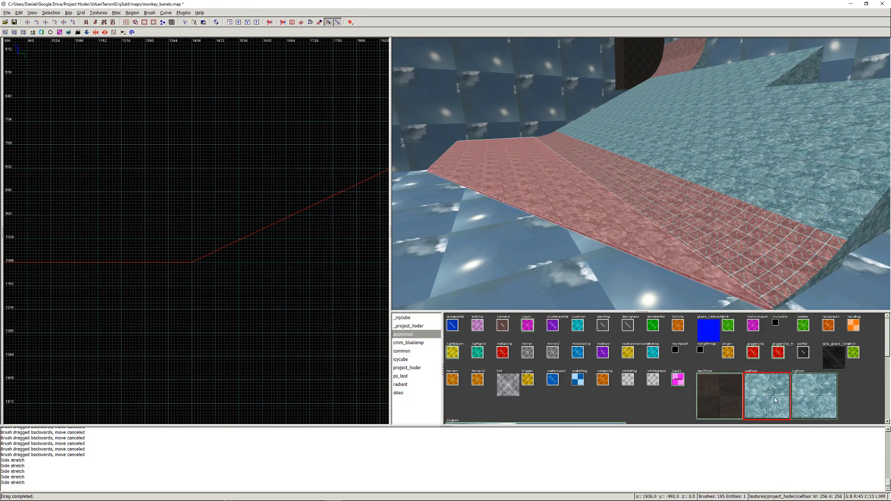
{"action": "key", "text": "Escape"}
{"action": "key", "text": "Up"}
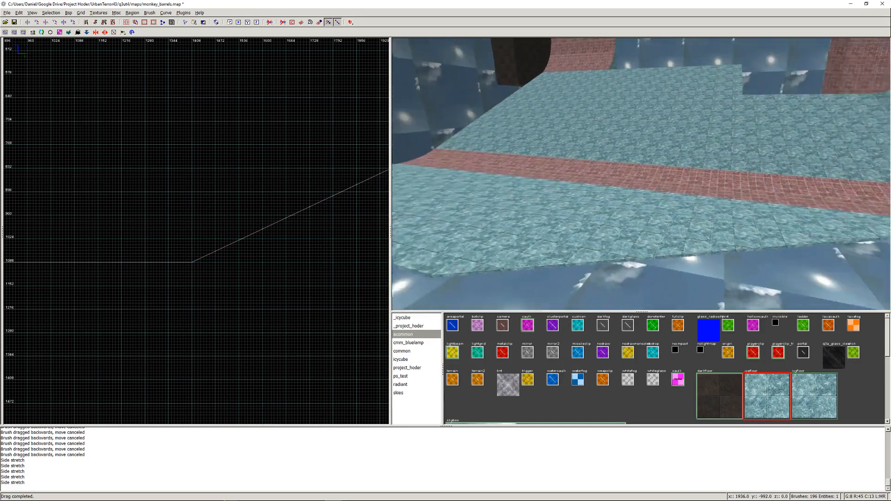
{"action": "key", "text": "Up"}
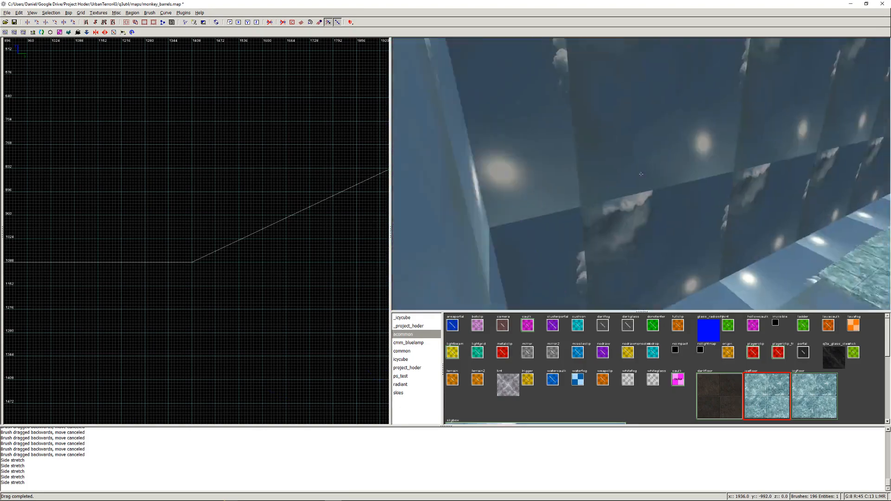
- Move the sky wall at the low-X end of the map outward by about 640 units and deselect it
{"action": "right_click", "coordinate": [641, 174]}
{"action": "left_click", "coordinate": [537, 192], "text": "shift"}
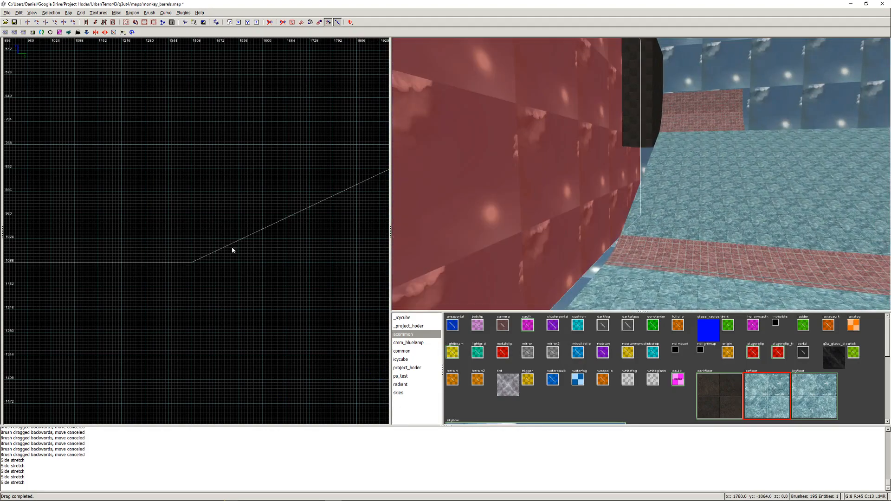
{"action": "scroll", "coordinate": [225, 253], "scroll_direction": "down", "scroll_amount": 7}
{"action": "right_click_drag", "start_coordinate": [154, 238], "coordinate": [322, 217]}
{"action": "scroll", "coordinate": [176, 243], "scroll_direction": "up", "scroll_amount": 5}
{"action": "right_click_drag", "start_coordinate": [317, 264], "coordinate": [209, 259]}
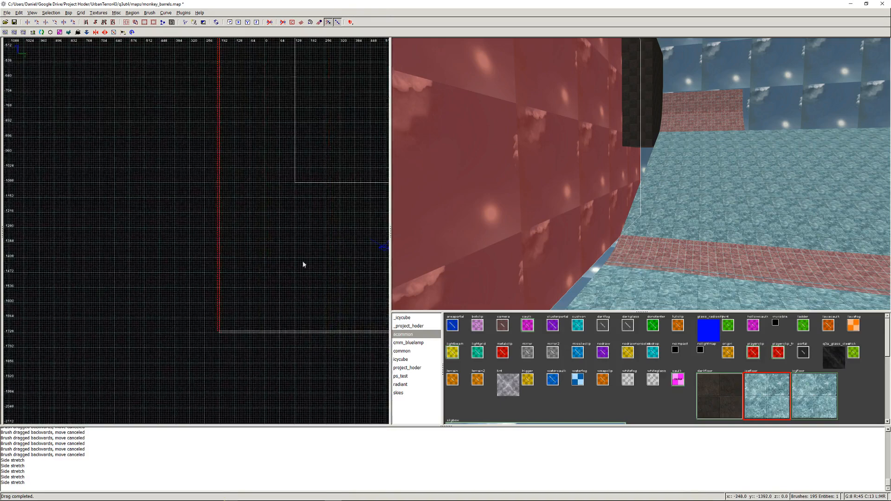
{"action": "left_click_drag", "start_coordinate": [167, 243], "coordinate": [18, 244]}
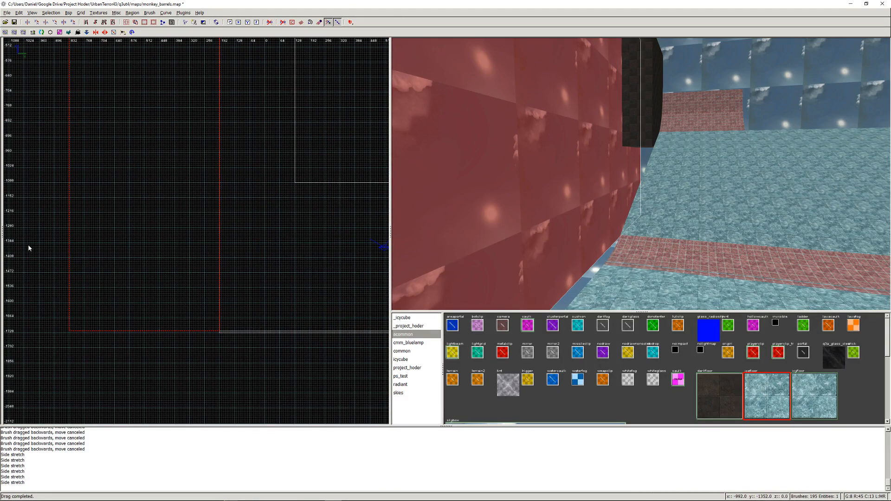
{"action": "mouse_move", "coordinate": [251, 232]}
{"action": "left_mouse_down"}
{"action": "mouse_move", "coordinate": [125, 246]}
{"action": "mouse_move", "coordinate": [141, 275]}
{"action": "left_mouse_up"}
{"action": "key", "text": "Escape"}
- Stretch the adjoining sky floor, ceiling and side walls out to the relocated end wall, closing the sky box
{"action": "left_click", "coordinate": [600, 267], "text": "shift"}
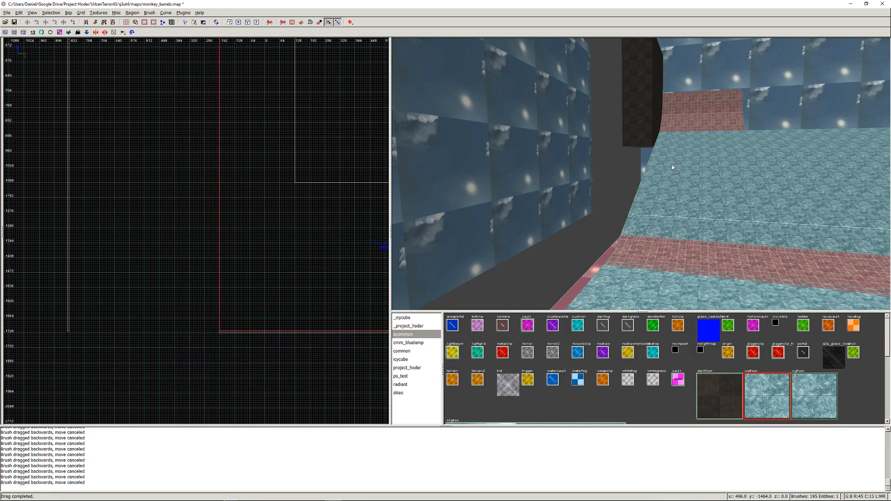
{"action": "left_click", "coordinate": [727, 75], "text": "shift"}
{"action": "right_click", "coordinate": [727, 74]}
{"action": "right_click", "coordinate": [641, 173]}
{"action": "left_click", "coordinate": [635, 111], "text": "shift"}
{"action": "right_click", "coordinate": [635, 111]}
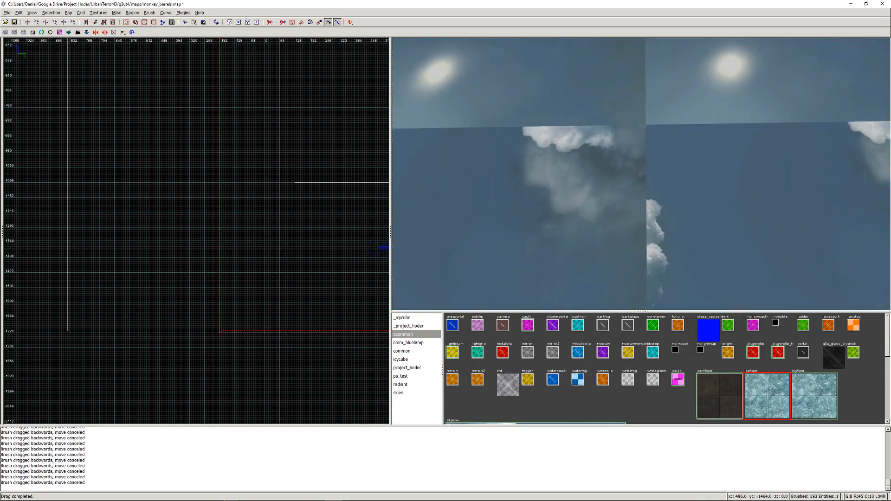
{"action": "right_click", "coordinate": [641, 177]}
{"action": "left_click", "coordinate": [640, 177], "text": "shift"}
{"action": "left_click_drag", "start_coordinate": [159, 277], "coordinate": [54, 278]}
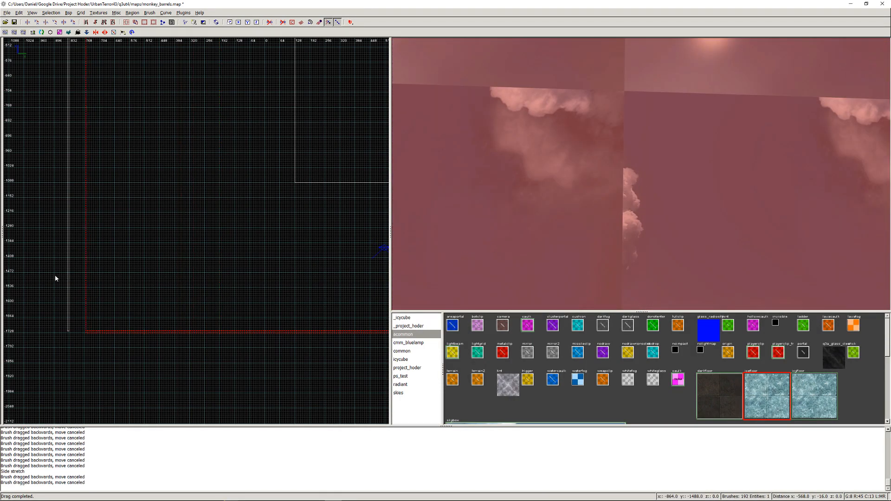
{"action": "key", "text": "Escape"}
- Hide the ice ramps, half-pipes, slab and dark block to isolate the enlarged sky box
{"action": "right_click", "coordinate": [652, 235]}
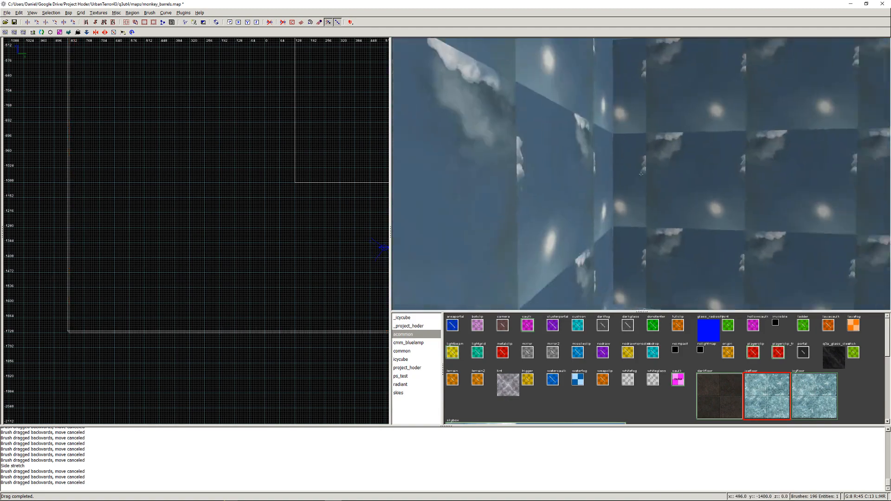
{"action": "key", "text": "Left"}
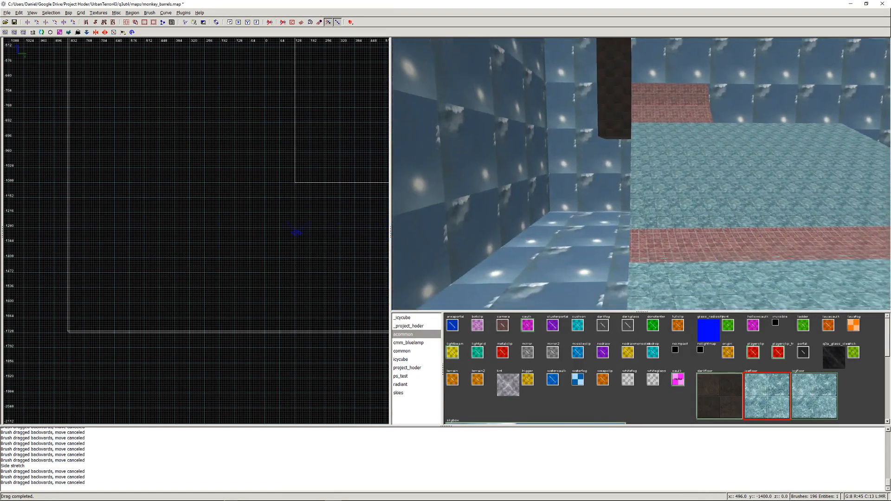
{"action": "key", "text": "Left"}
{"action": "right_click", "coordinate": [667, 188]}
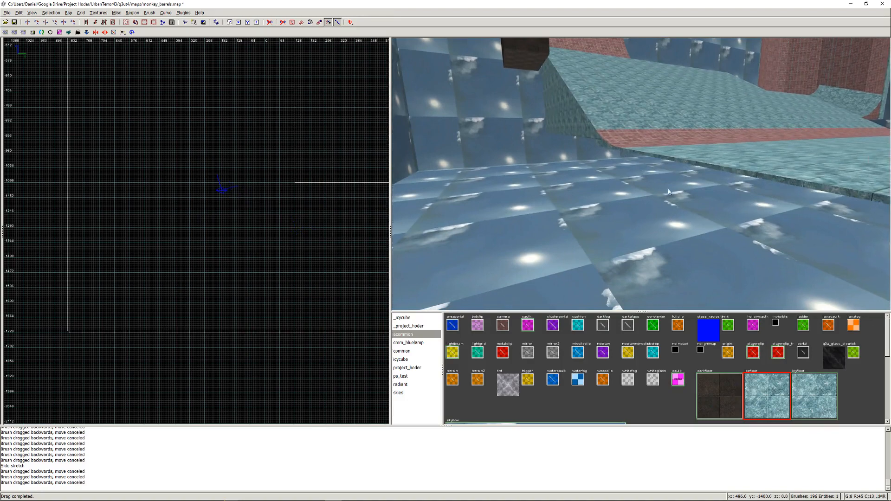
{"action": "right_click", "coordinate": [667, 188]}
{"action": "key", "text": "Left"}
{"action": "right_click", "coordinate": [641, 175]}
{"action": "left_click_drag", "start_coordinate": [501, 208], "coordinate": [534, 238], "text": "shift"}
{"action": "key", "text": "BackSpace"}
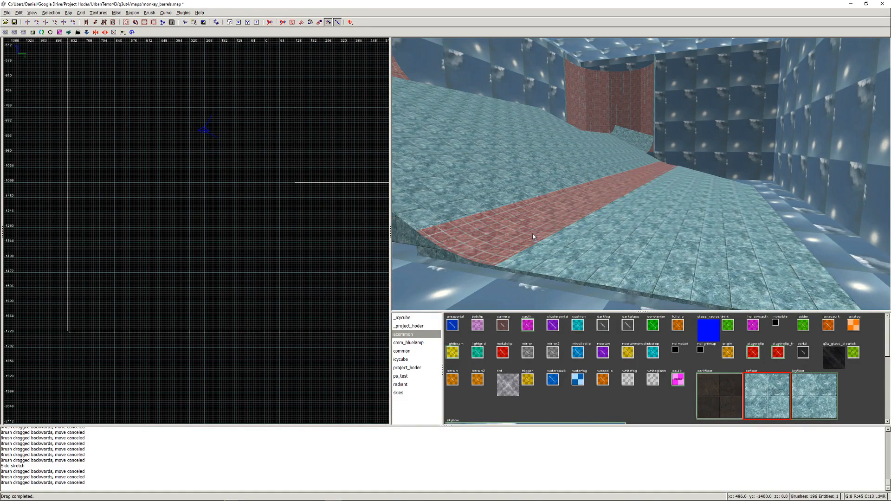
{"action": "key", "text": "h"}
{"action": "left_click_drag", "start_coordinate": [483, 215], "coordinate": [488, 226], "text": "shift"}
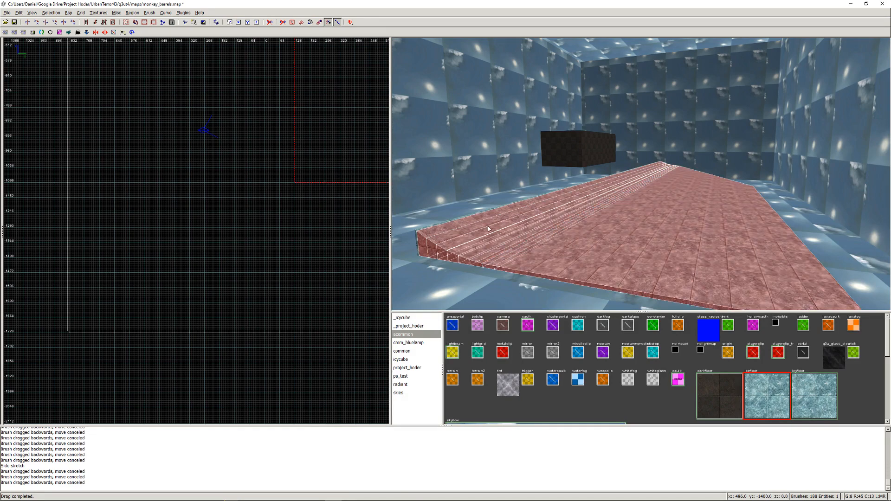
{"action": "left_click", "coordinate": [456, 220], "text": "shift"}
{"action": "key", "text": "h"}
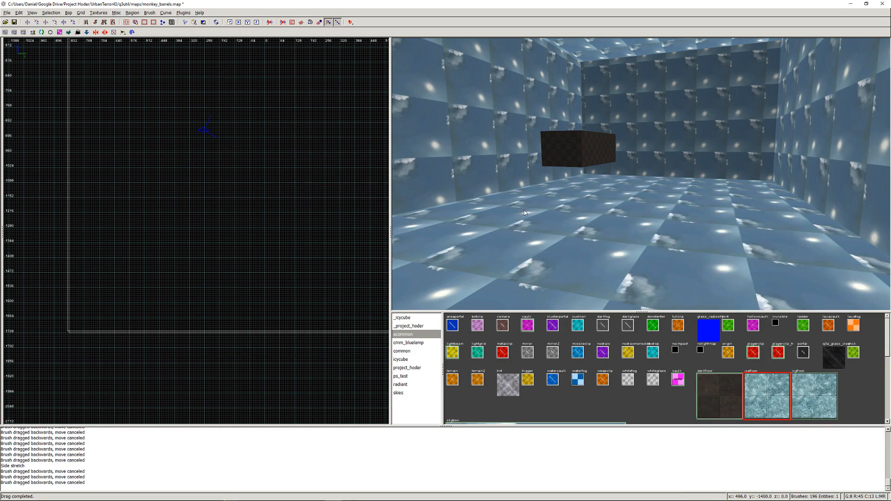
{"action": "left_click", "coordinate": [574, 150], "text": "shift"}
{"action": "key", "text": "h"}
- Examine the inside of the enlarged sky box for gaps and unhide all brushes
{"action": "right_click", "coordinate": [573, 150]}
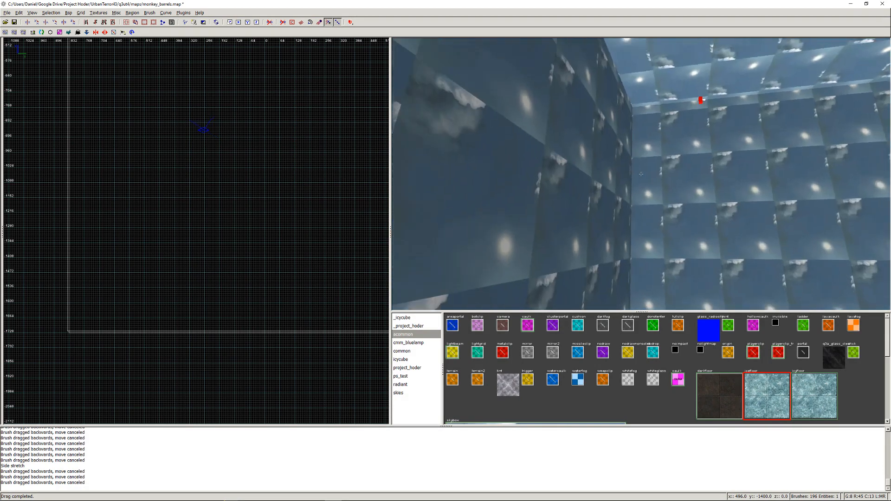
{"action": "key", "text": "Up"}
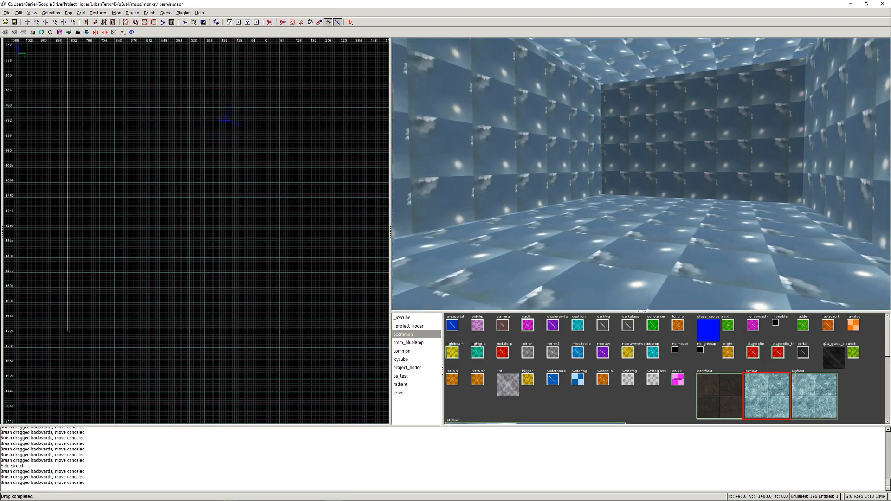
{"action": "right_click", "coordinate": [644, 177]}
{"action": "key", "text": "shift+h"}
{"action": "right_click", "coordinate": [648, 180]}
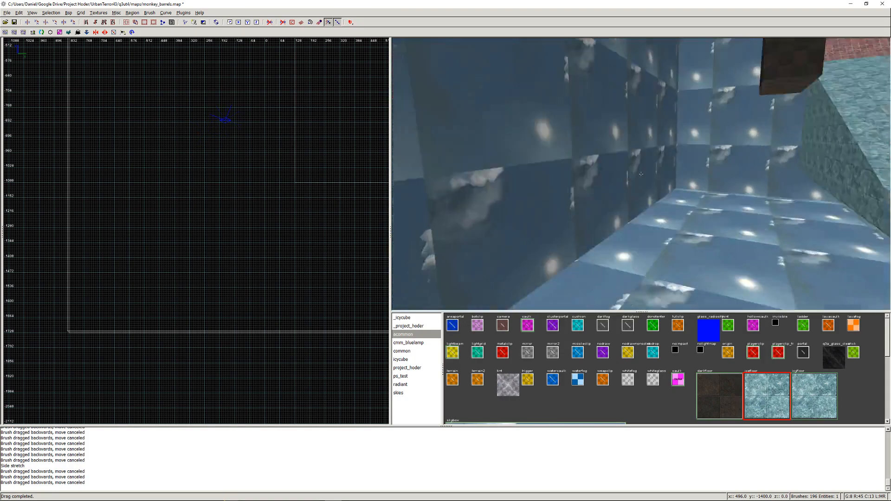
{"action": "key", "text": "Up"}
{"action": "key", "text": "Right"}
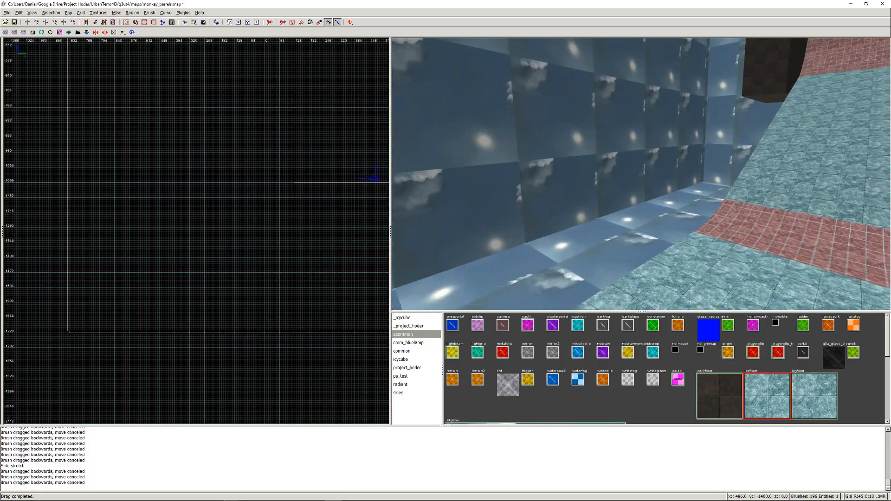
- Import Halfpipe R 320.map from the maps/Generated folder into the map
{"action": "scroll", "coordinate": [122, 196], "scroll_direction": "down", "scroll_amount": 7}
{"action": "right_click_drag", "start_coordinate": [121, 200], "coordinate": [149, 200]}
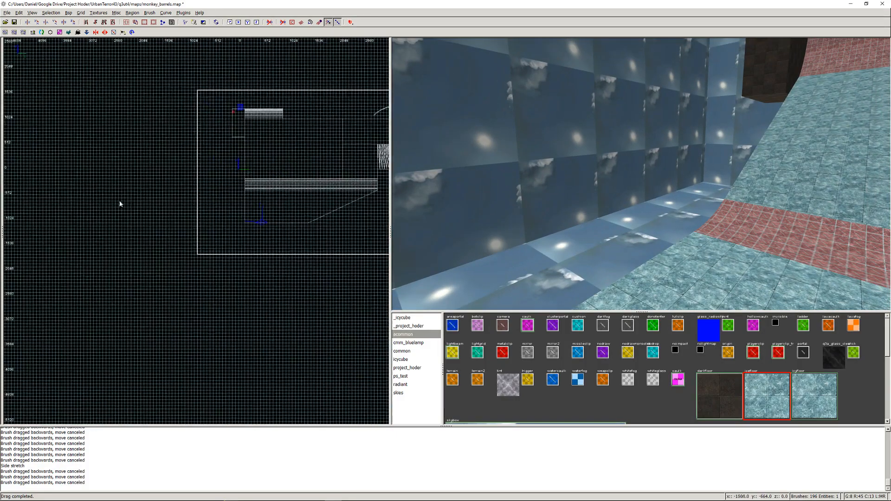
{"action": "scroll", "coordinate": [233, 205], "scroll_direction": "up", "scroll_amount": 4}
{"action": "right_click_drag", "start_coordinate": [234, 206], "coordinate": [115, 293]}
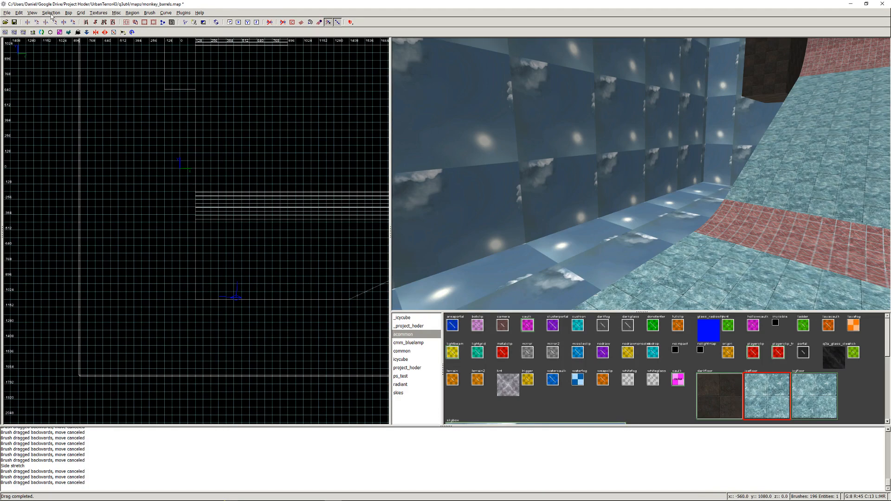
{"action": "left_click", "coordinate": [9, 13]}
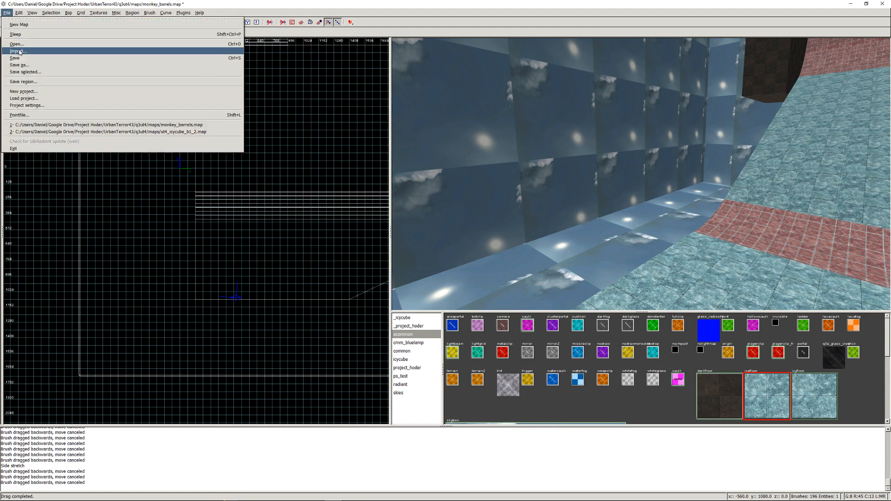
{"action": "left_click", "coordinate": [19, 51]}
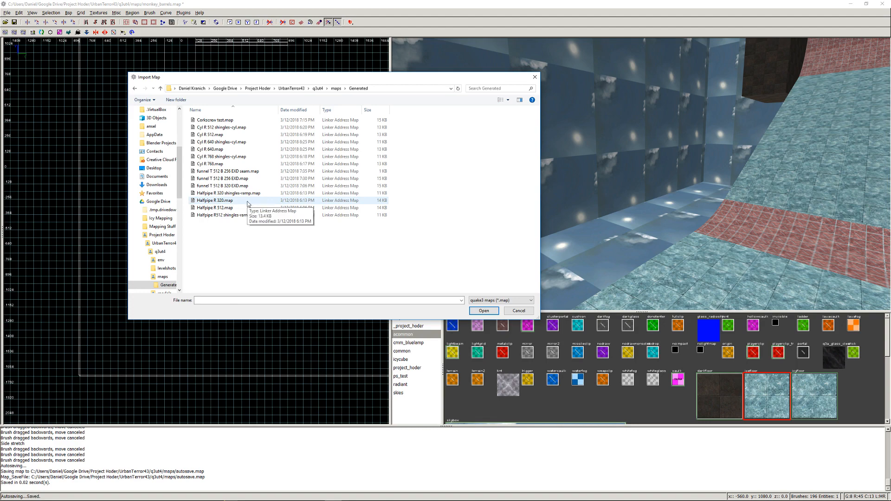
{"action": "left_click", "coordinate": [233, 202]}
{"action": "left_click", "coordinate": [483, 311]}
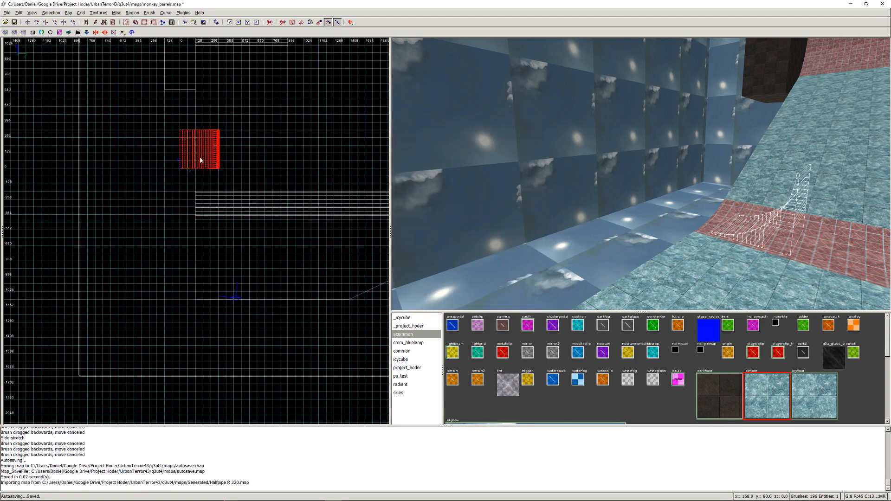
- Flip the imported half-pipe along Y and along X
{"action": "left_click", "coordinate": [56, 14]}
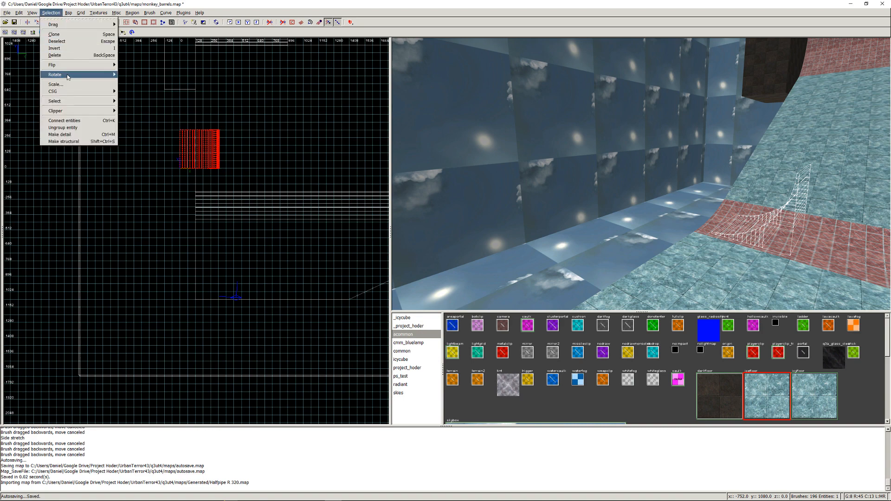
{"action": "mouse_move", "coordinate": [67, 68]}
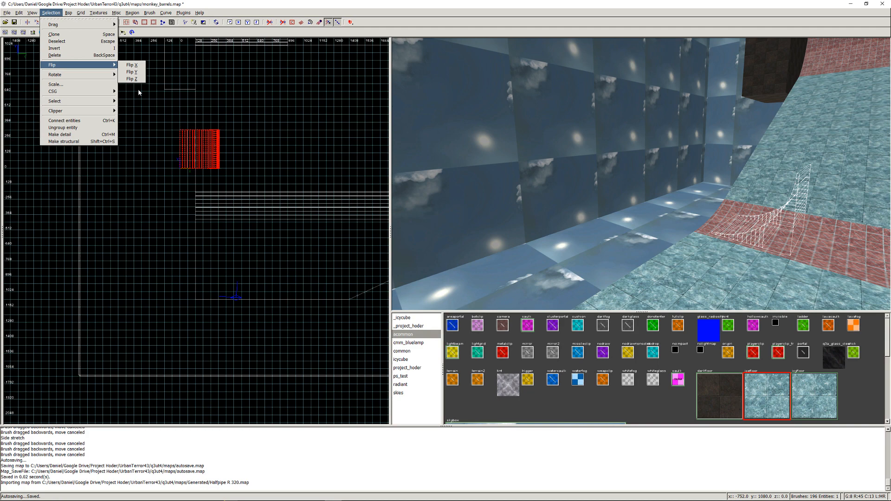
{"action": "left_click", "coordinate": [133, 72]}
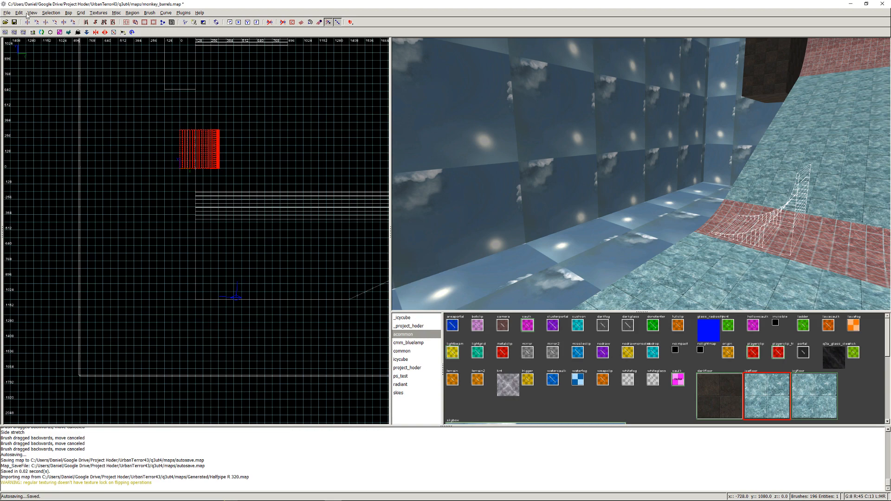
{"action": "left_click", "coordinate": [51, 13]}
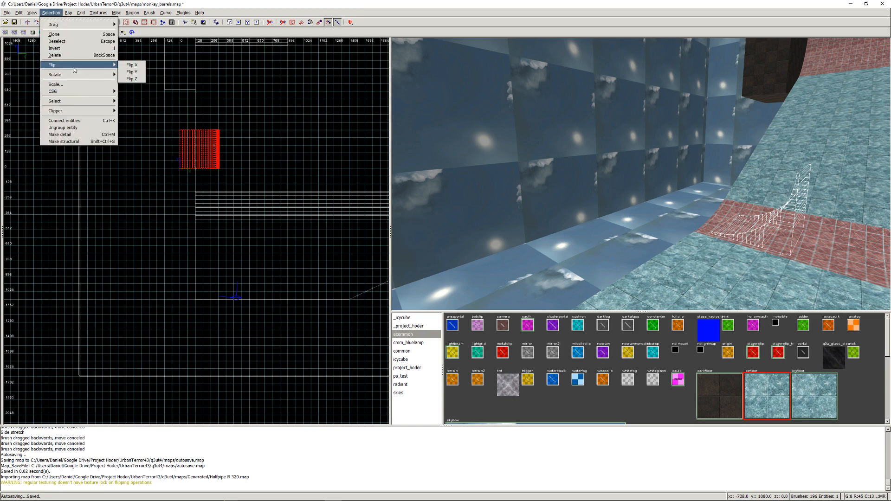
{"action": "left_click", "coordinate": [133, 65]}
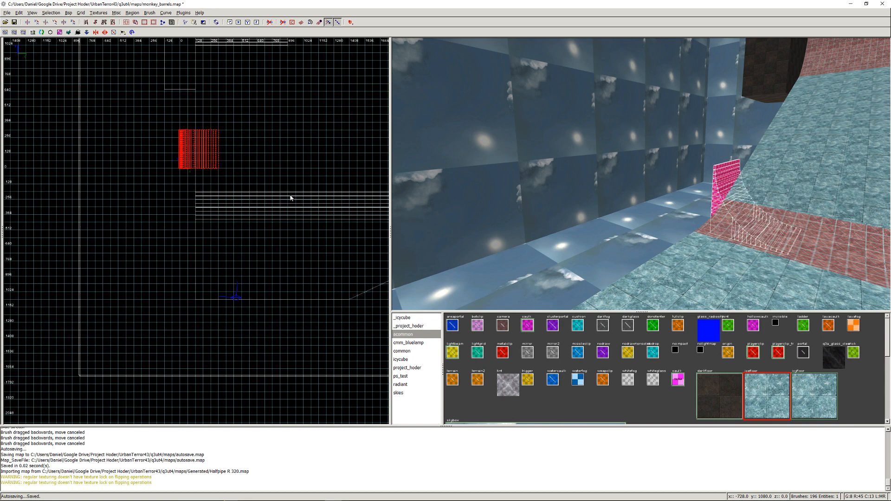
- Move the flipped half-pipe against the low-X end of the ice slab, level with the slab's outer edge
{"action": "left_click_drag", "start_coordinate": [215, 157], "coordinate": [187, 284]}
{"action": "scroll", "coordinate": [187, 284], "scroll_direction": "up", "scroll_amount": 4}
{"action": "right_click_drag", "start_coordinate": [181, 297], "coordinate": [193, 149]}
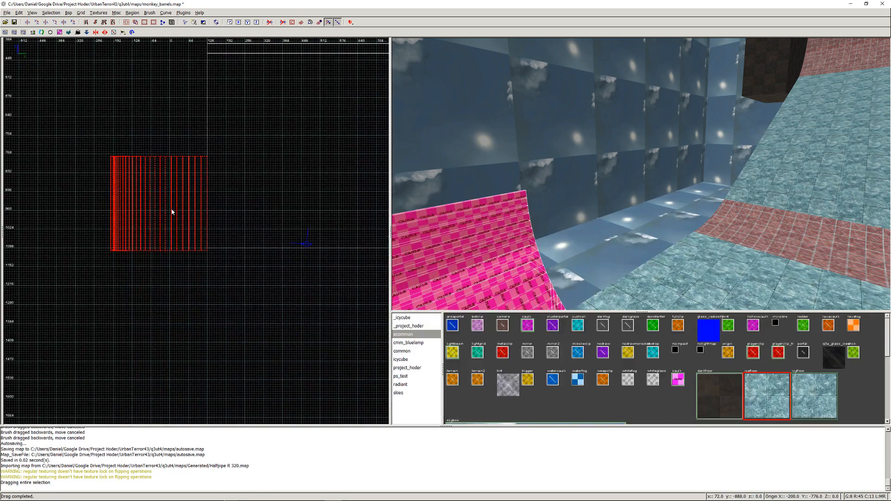
{"action": "left_click_drag", "start_coordinate": [171, 209], "coordinate": [171, 208]}
- Stretch the half-pipe along Y to cover the full width of the slab's end, and display it in a side view
{"action": "right_click_drag", "start_coordinate": [153, 191], "coordinate": [150, 268]}
{"action": "left_click_drag", "start_coordinate": [158, 197], "coordinate": [151, 99]}
{"action": "right_click", "coordinate": [468, 218]}
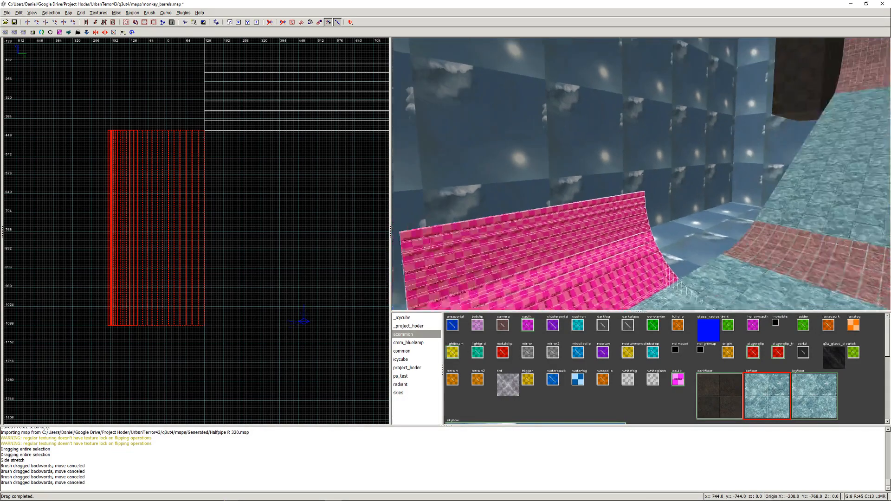
{"action": "key", "text": "Left"}
{"action": "key", "text": "Up"}
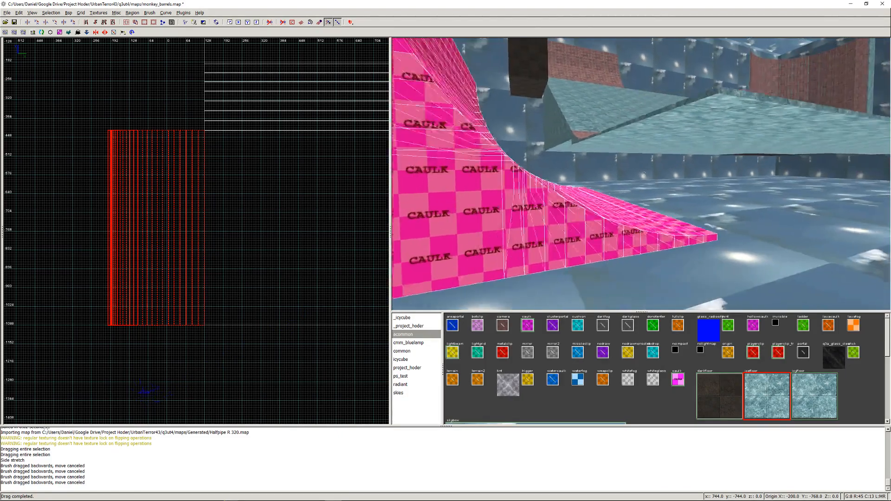
{"action": "key", "text": "Left"}
{"action": "key", "text": "Right"}
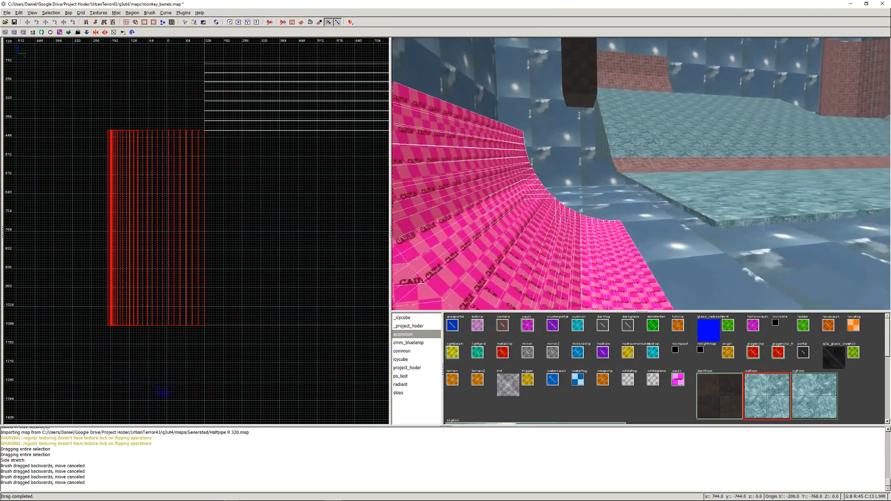
{"action": "right_click", "coordinate": [641, 174]}
{"action": "key", "text": "ctrl+Tab"}
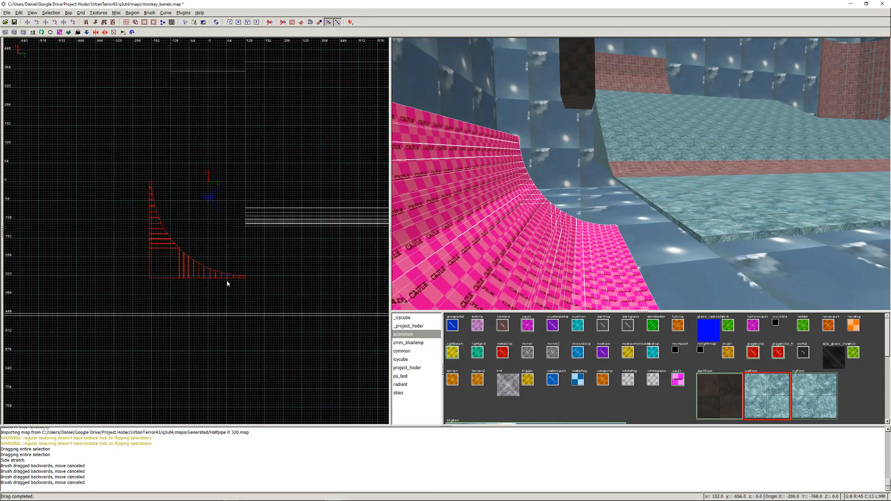
- Raise the half-pipe in the side view until its base is level with the underside of the ice slab
{"action": "scroll", "coordinate": [227, 280], "scroll_direction": "up", "scroll_amount": 4}
{"action": "left_click_drag", "start_coordinate": [267, 343], "coordinate": [266, 218]}
{"action": "scroll", "coordinate": [268, 214], "scroll_direction": "down", "scroll_amount": 6}
{"action": "right_click_drag", "start_coordinate": [236, 194], "coordinate": [296, 226]}
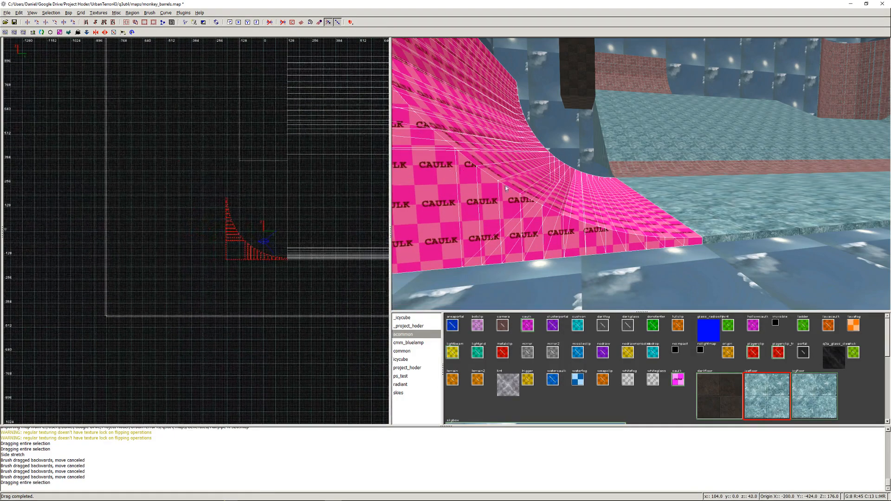
- Apply the project_hoder/icefloor texture to the half-pipe and deselect it
{"action": "right_click", "coordinate": [506, 187]}
{"action": "key", "text": "Down"}
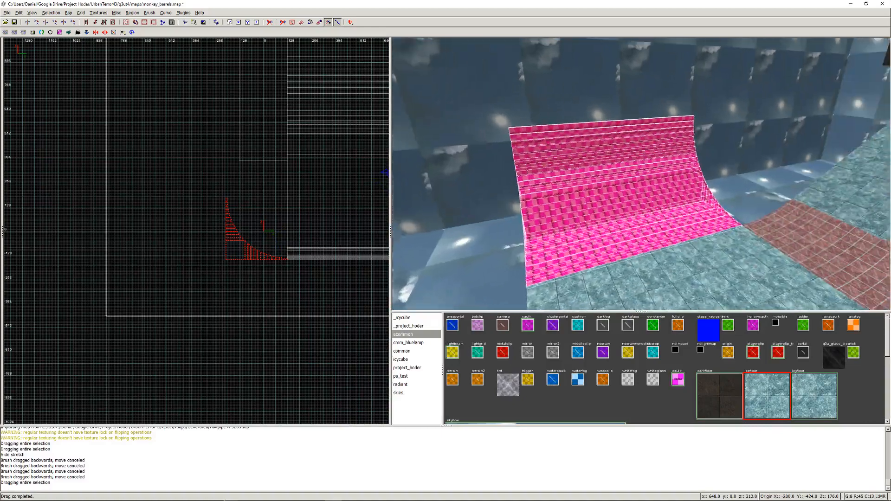
{"action": "right_click", "coordinate": [642, 174]}
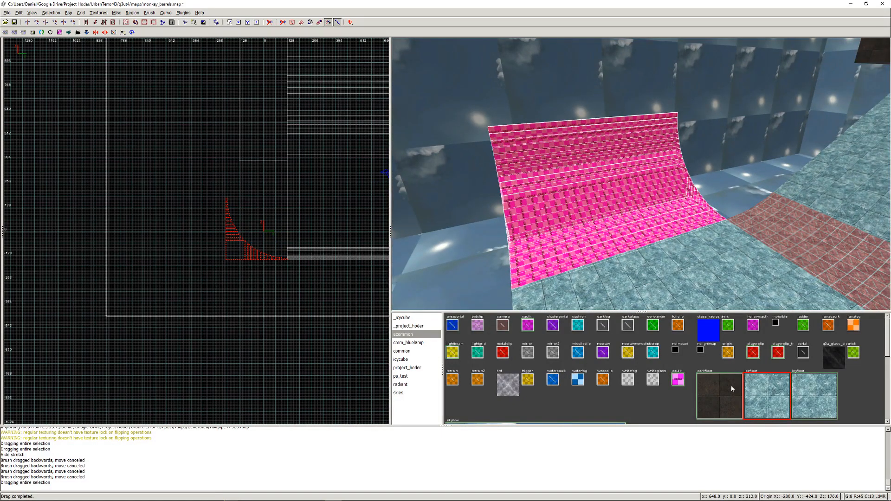
{"action": "left_click", "coordinate": [772, 394]}
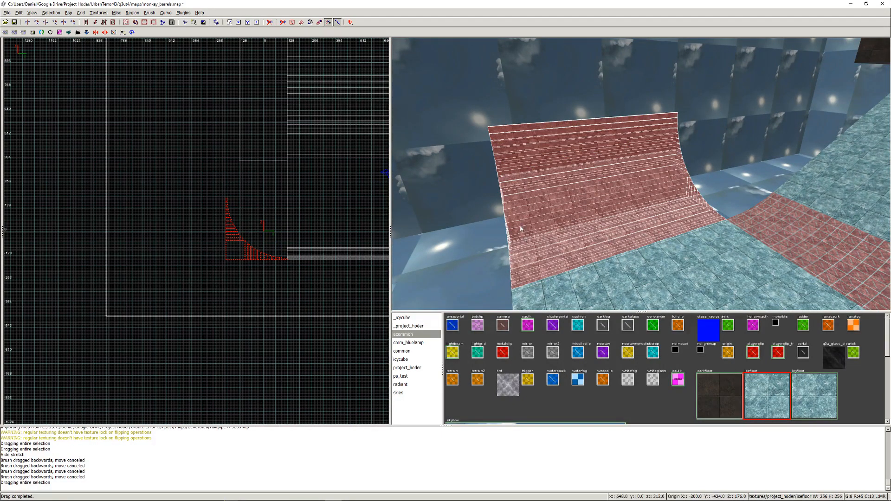
{"action": "key", "text": "Escape"}
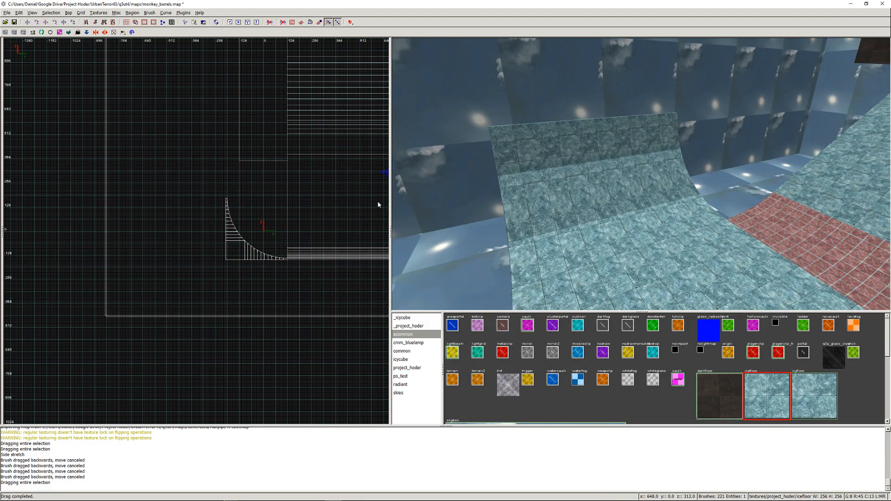
- Import Halfpipe R 320 shingles-ramp.map from the maps/Generated folder into the map
{"action": "left_click", "coordinate": [7, 13]}
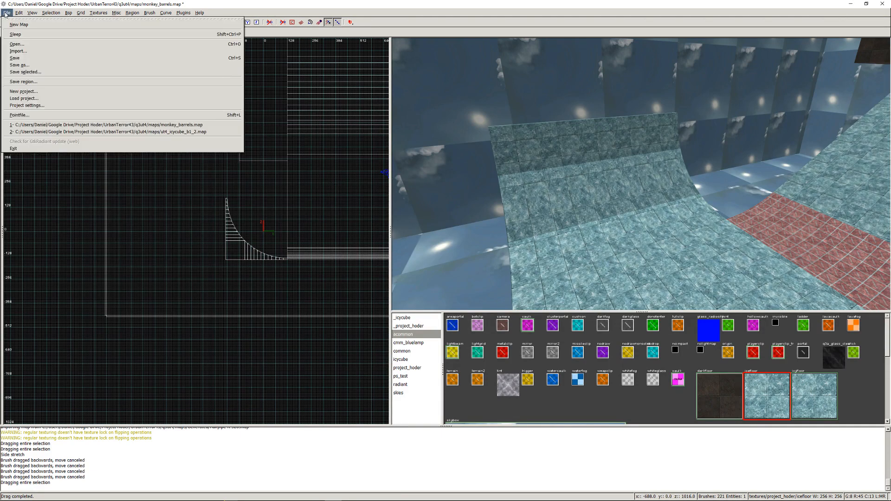
{"action": "left_click", "coordinate": [27, 53]}
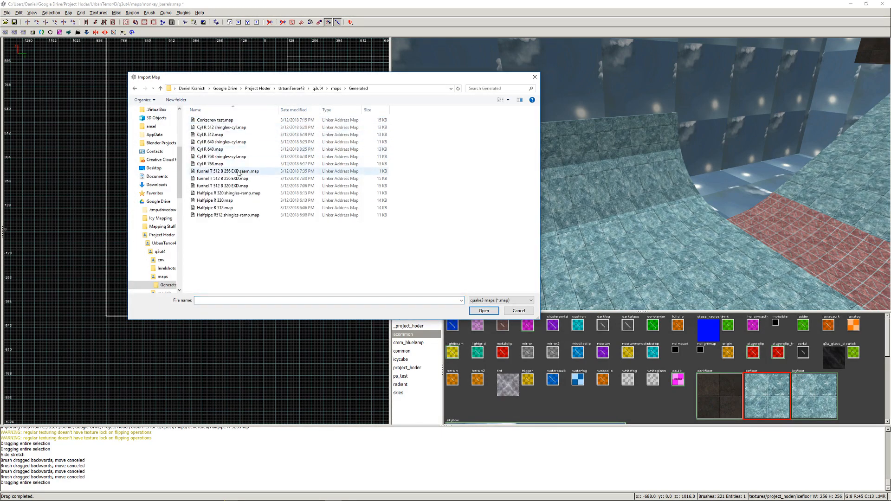
{"action": "double_click", "coordinate": [227, 193]}
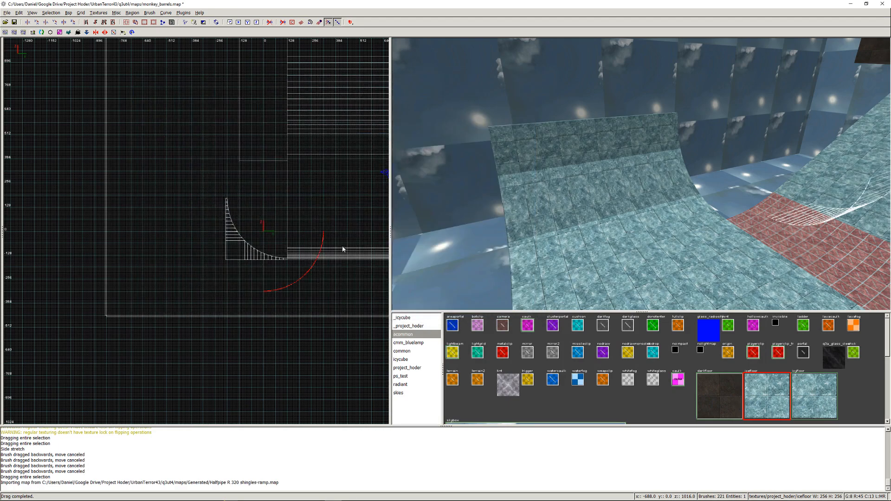
- Rotate the imported shingles ramp twice about Z so its curve faces the same way as the half-pipe
{"action": "left_click", "coordinate": [57, 14]}
{"action": "mouse_move", "coordinate": [103, 75]}
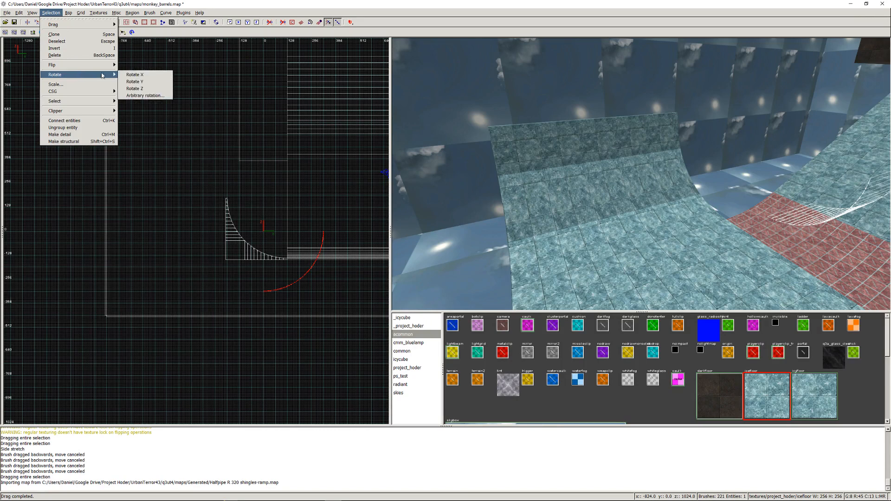
{"action": "left_click", "coordinate": [133, 88]}
{"action": "left_click", "coordinate": [50, 13]}
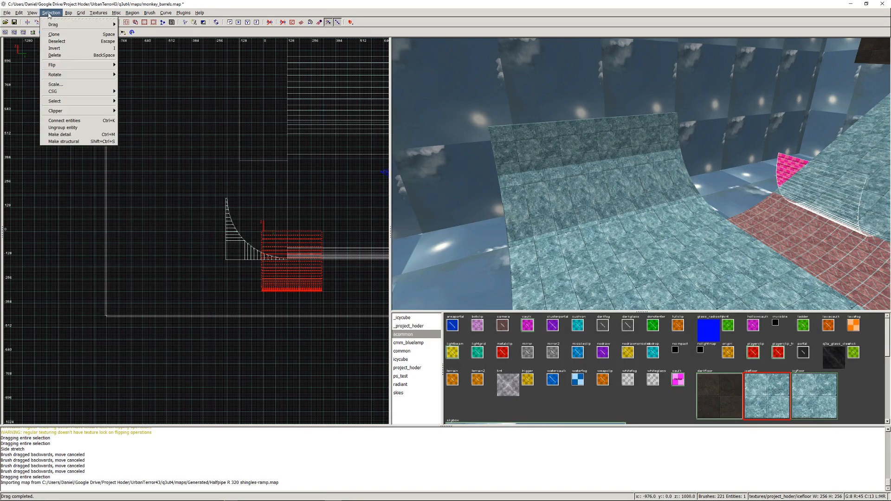
{"action": "mouse_move", "coordinate": [93, 76]}
{"action": "left_click", "coordinate": [138, 89]}
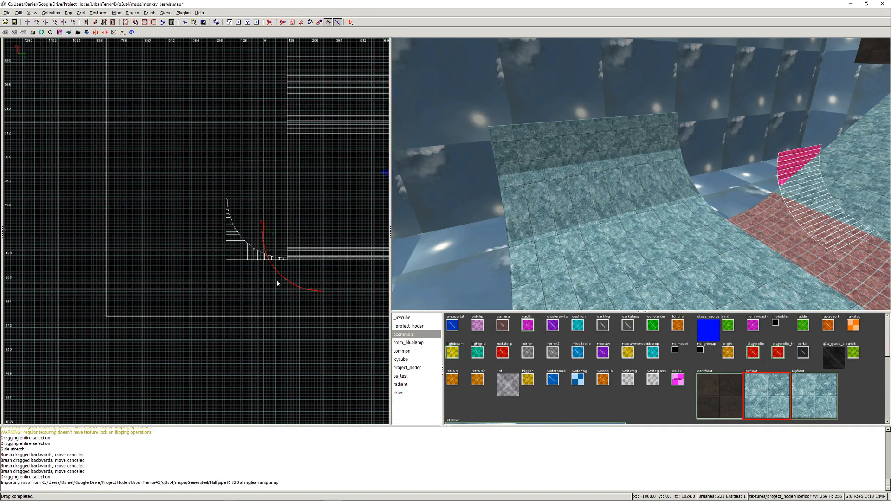
- Move the rotated shingles ramp onto the ice half-pipe's curved surface, level with the half-pipe's high-Y edge
{"action": "key", "text": "ctrl+Tab"}
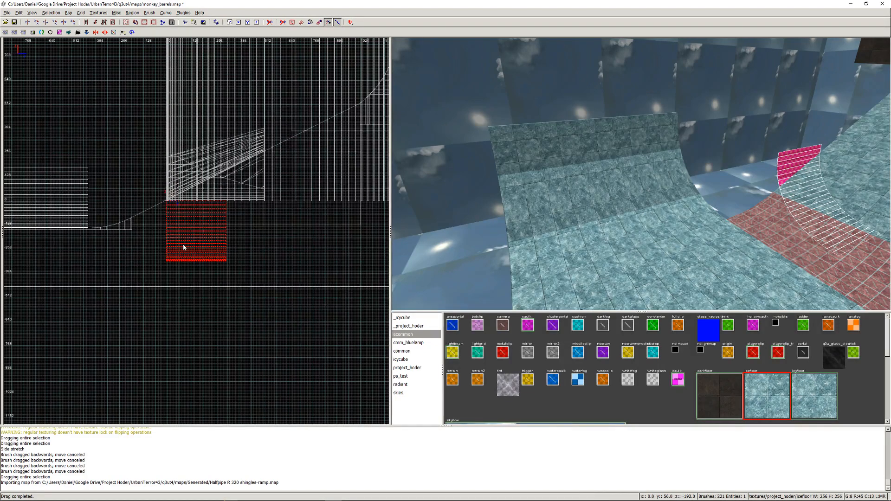
{"action": "key", "text": "ctrl+Tab"}
{"action": "key", "text": "ctrl+Tab"}
{"action": "key", "text": "ctrl+Tab"}
{"action": "mouse_move", "coordinate": [182, 248]}
{"action": "left_mouse_down"}
{"action": "mouse_move", "coordinate": [221, 218]}
{"action": "mouse_move", "coordinate": [201, 196]}
{"action": "mouse_move", "coordinate": [49, 214]}
{"action": "left_mouse_up"}
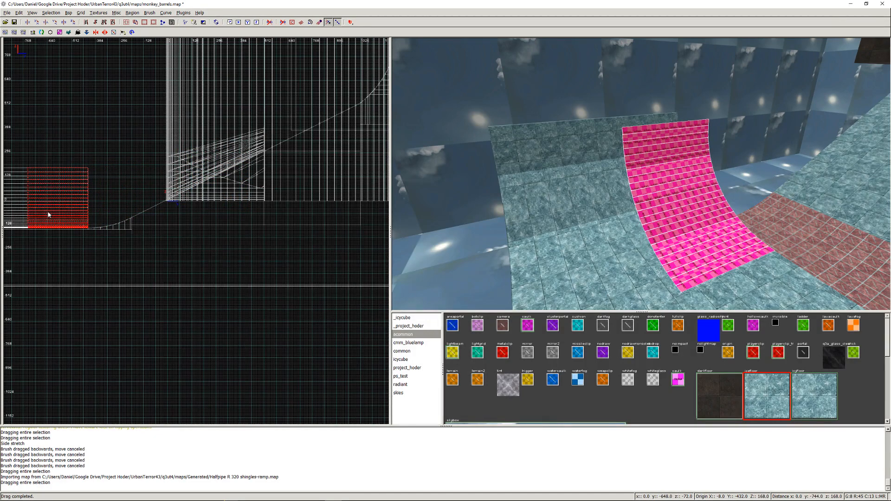
{"action": "right_click_drag", "start_coordinate": [198, 216], "coordinate": [384, 228]}
{"action": "scroll", "coordinate": [204, 216], "scroll_direction": "up", "scroll_amount": 4}
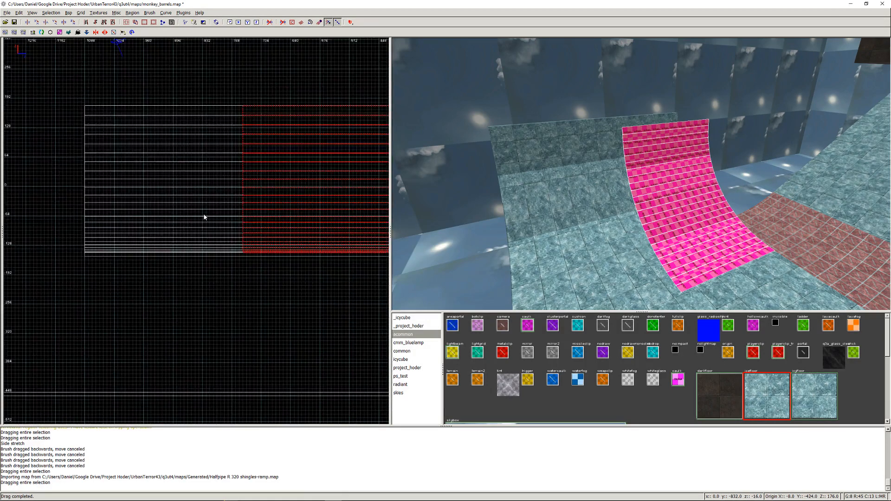
{"action": "key", "text": "ctrl+Tab"}
{"action": "mouse_move", "coordinate": [183, 216]}
{"action": "left_mouse_down"}
{"action": "mouse_move", "coordinate": [107, 219]}
{"action": "mouse_move", "coordinate": [116, 221]}
{"action": "left_mouse_up"}
- Stretch the shingles ramp along Y to cover the half-pipe's full width, texture it with playerclip and deselect it
{"action": "right_click_drag", "start_coordinate": [113, 251], "coordinate": [182, 80]}
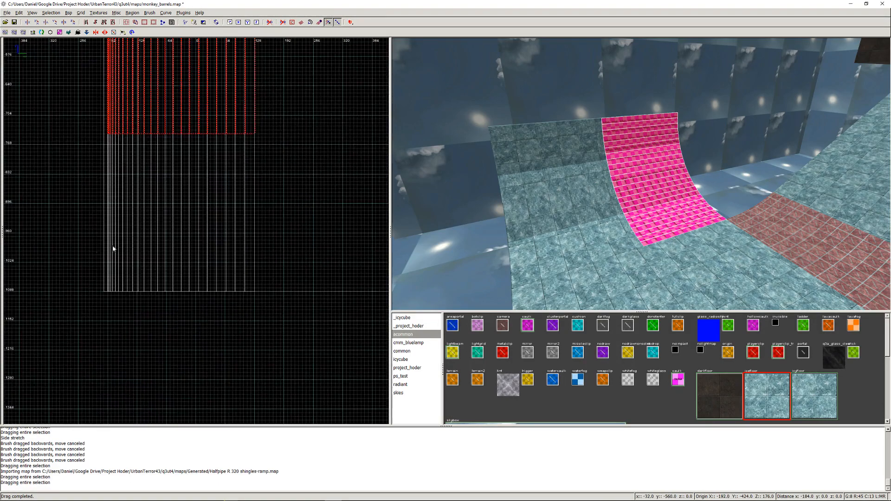
{"action": "left_click_drag", "start_coordinate": [256, 156], "coordinate": [235, 315]}
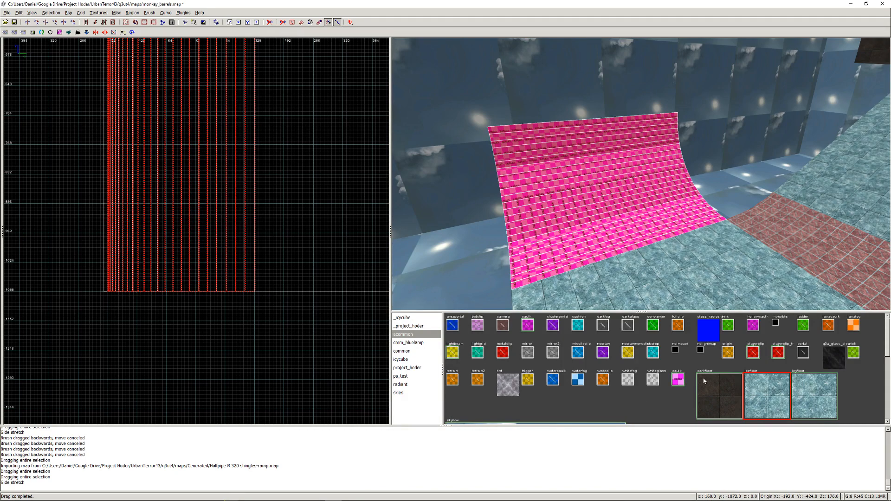
{"action": "left_click", "coordinate": [752, 356]}
{"action": "key", "text": "Escape"}
- Look over the finished half-pipe and ramp from the slab and save the map
{"action": "right_click", "coordinate": [726, 260]}
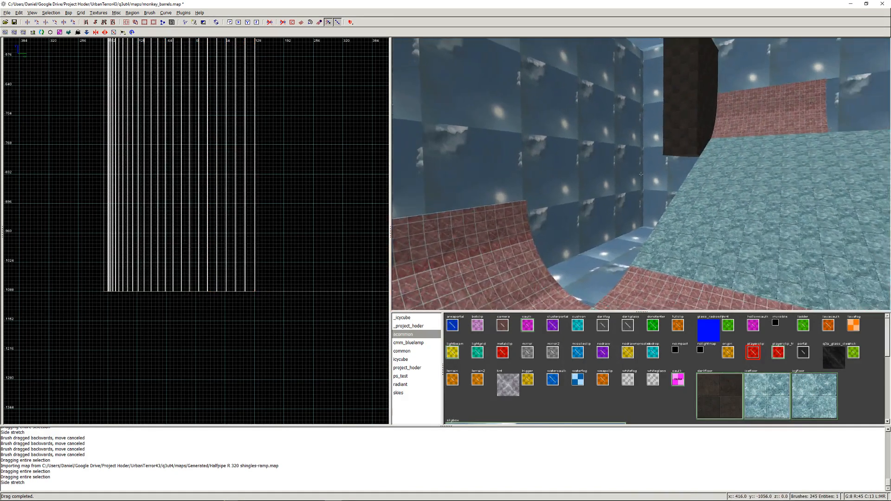
{"action": "key", "text": "Left"}
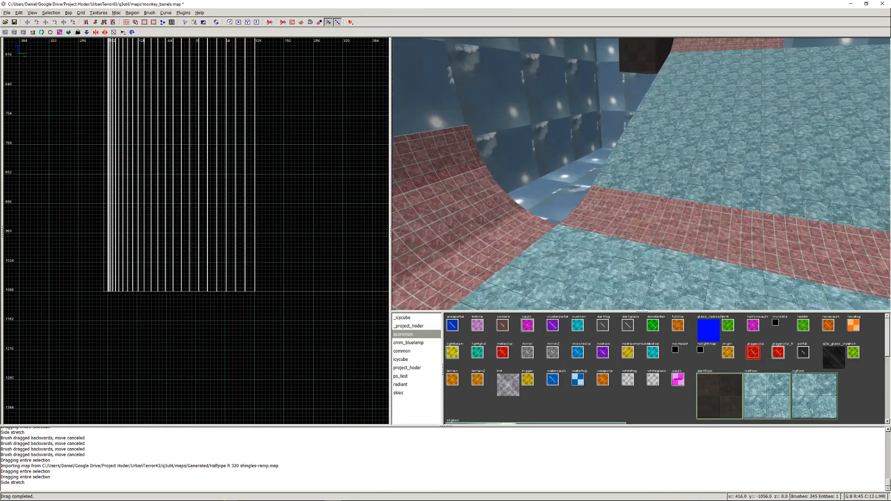
{"action": "key", "text": "Left"}
{"action": "key", "text": "Right"}
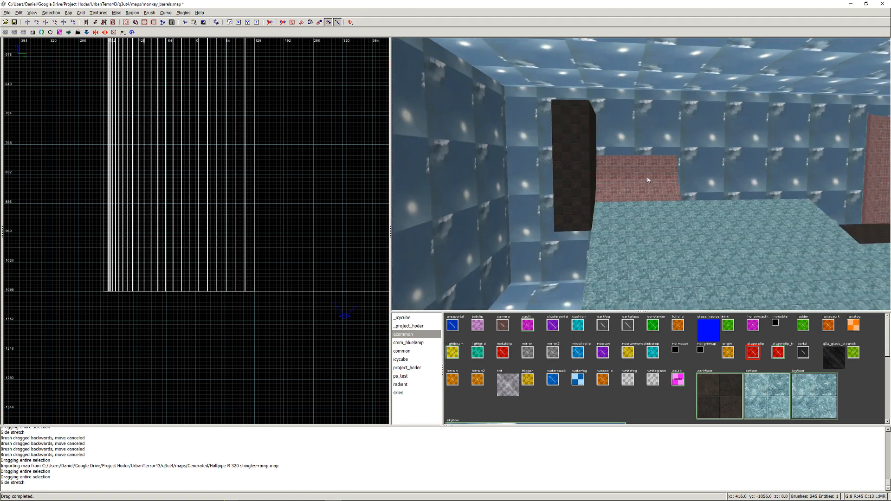
{"action": "key", "text": "ctrl+s"}
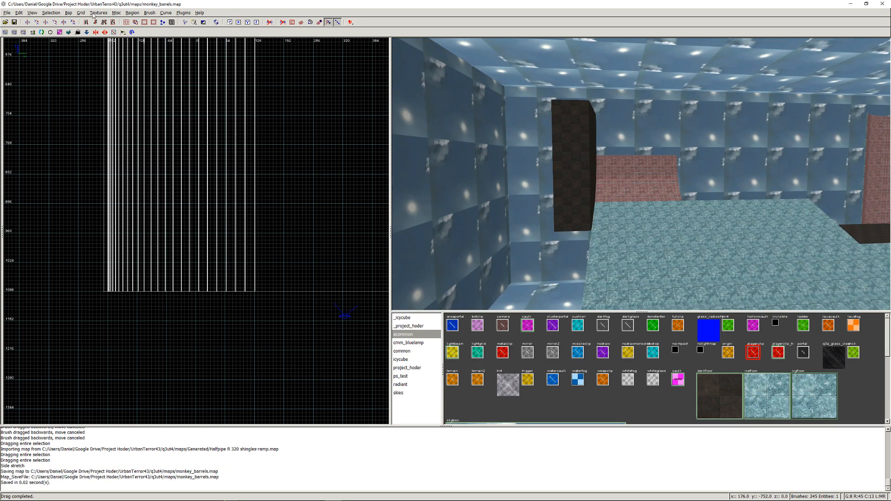
- Compile the map with Q3Map2 (test) BSP -meta, -vis, -light -fast -filter, and run Map Packer (Open Source) -compress 9 -includemap
{"action": "left_click", "coordinate": [72, 13]}
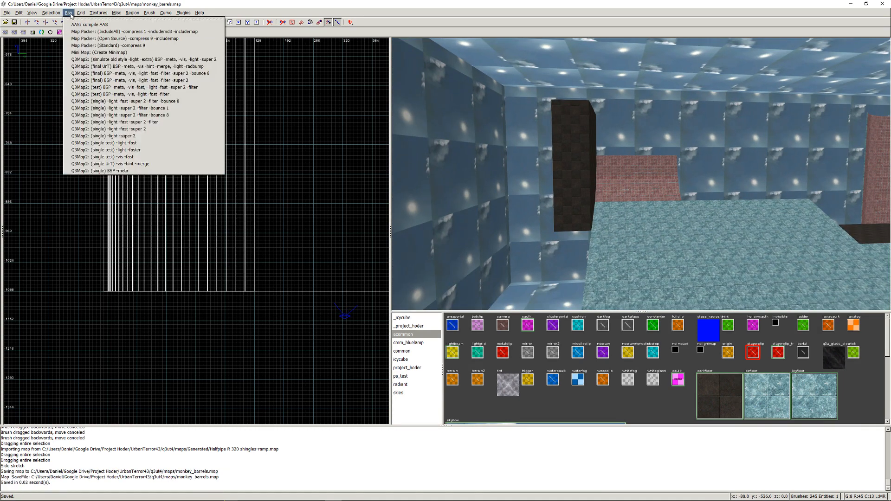
{"action": "left_click", "coordinate": [73, 94]}
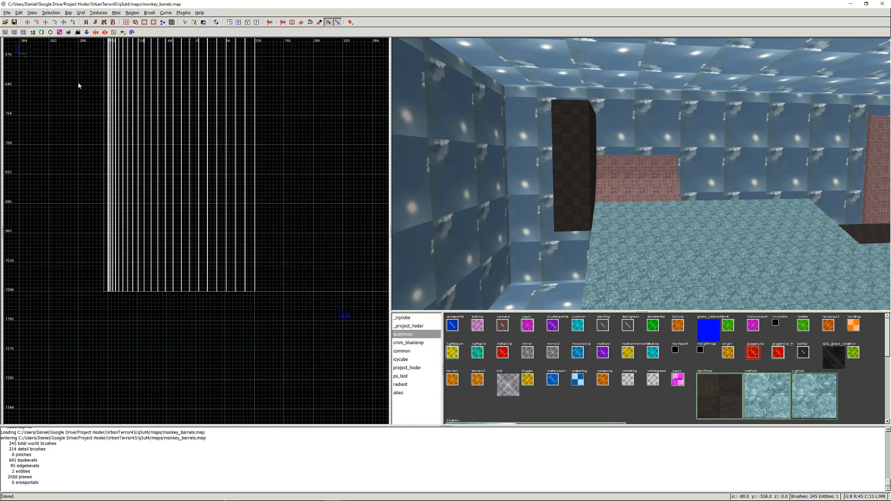
{"action": "mouse_move", "coordinate": [42, 495]}
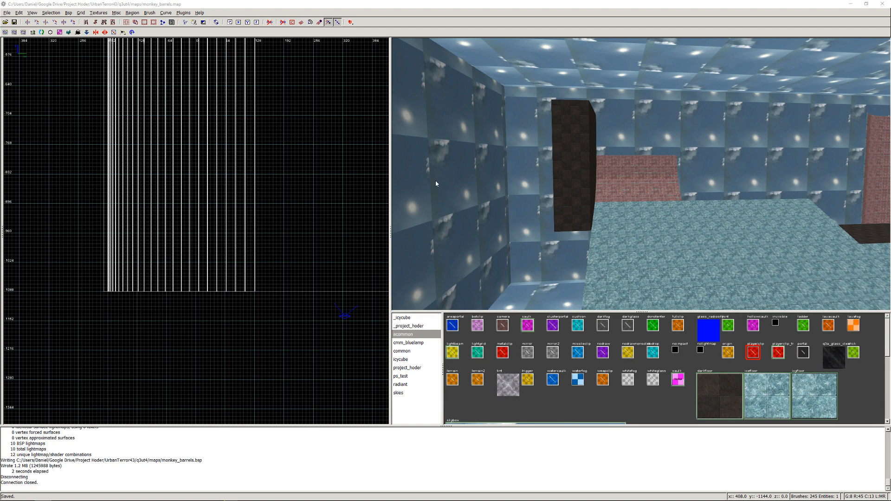
{"action": "right_click_drag", "start_coordinate": [632, 142], "coordinate": [640, 174]}
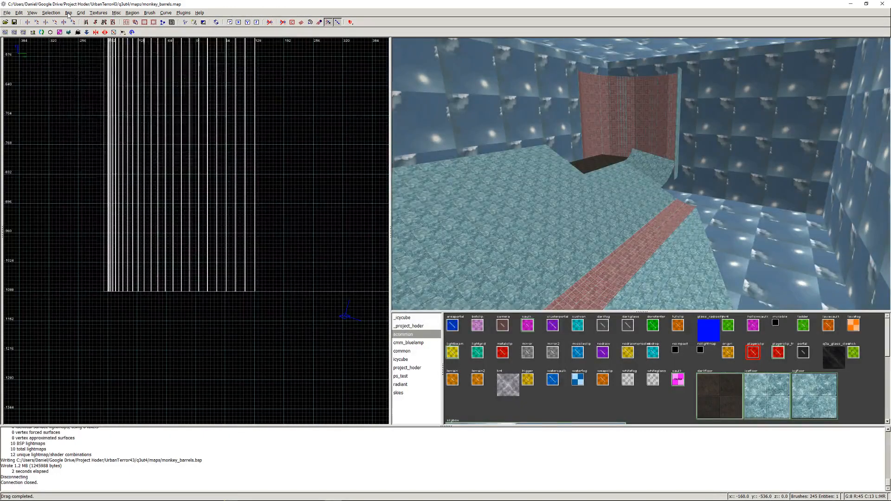
{"action": "left_click", "coordinate": [70, 12]}
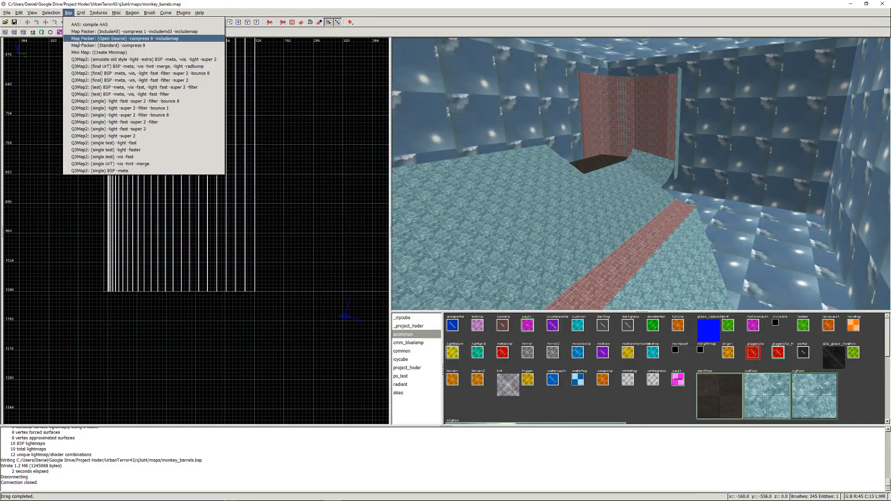
{"action": "left_click", "coordinate": [81, 40]}
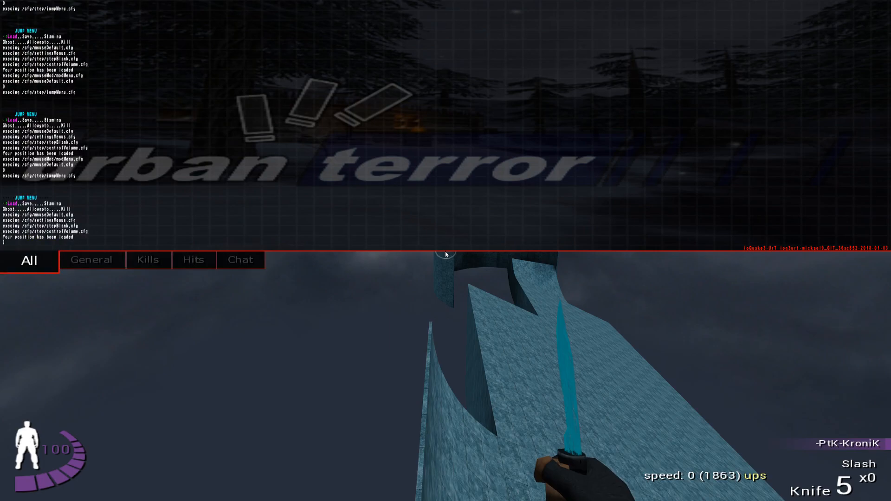
- Switch to Urban Terror, load the map with \set g_gametype 9; devmap monkey_barrels, and close the weapons menu
{"action": "key", "text": "Up"}
{"action": "key", "text": "Return"}
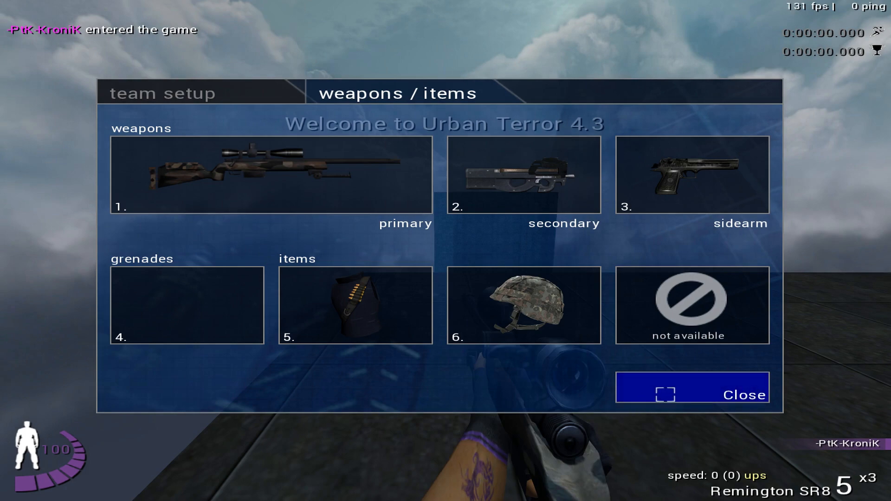
{"action": "left_click", "coordinate": [665, 394]}
- Test the jump by dropping from the start platform into the half-pipe and sliding along the ice ramp
{"action": "key", "text": "w"}
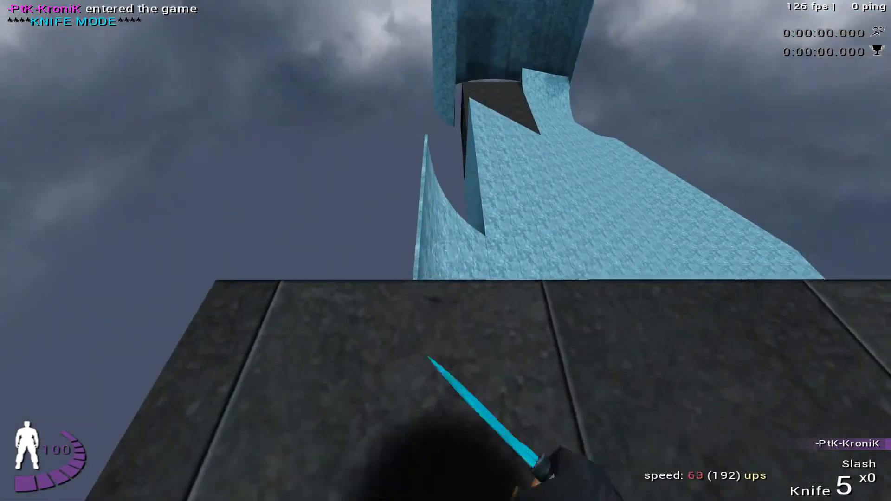
{"action": "key", "text": "a"}
{"action": "key", "text": "w"}
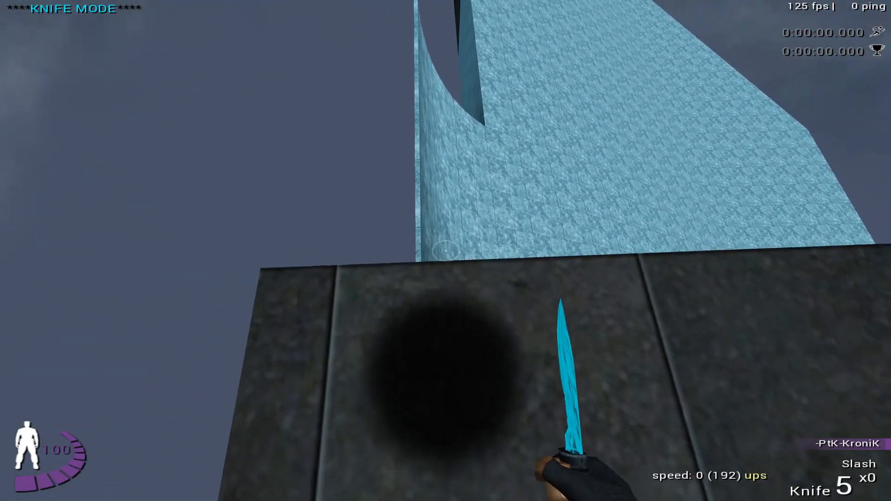
{"action": "key", "text": "w"}
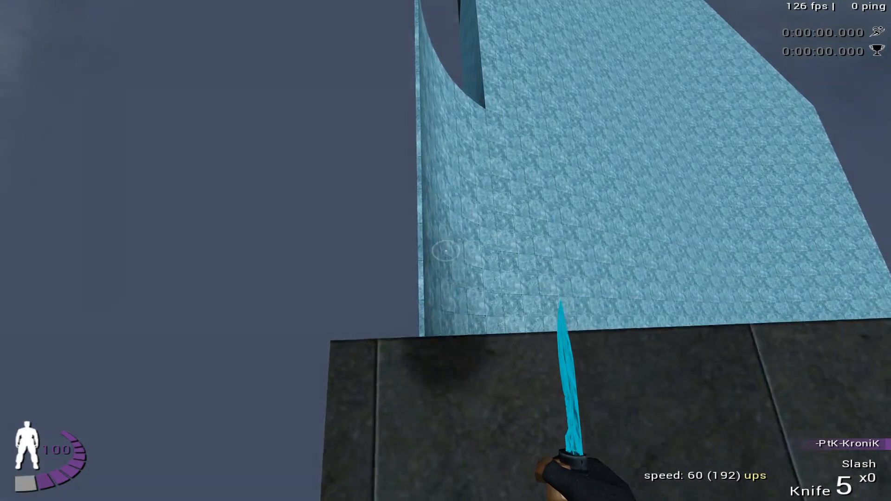
{"action": "key", "text": "w"}
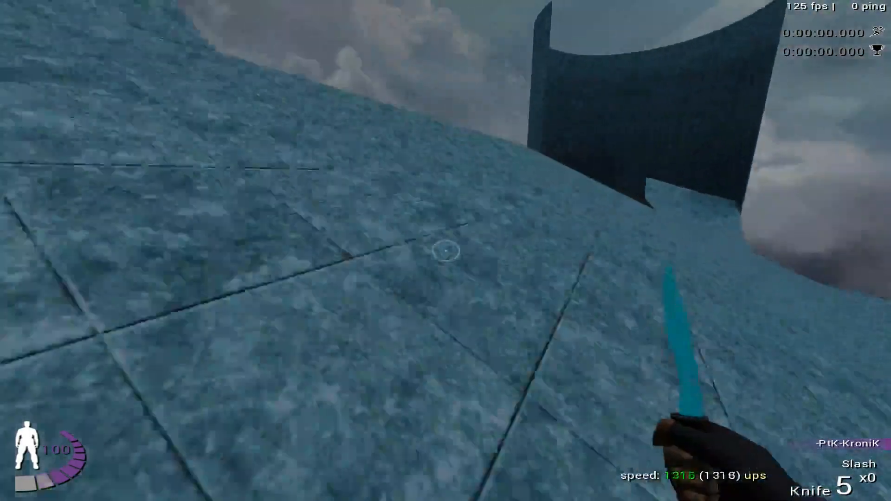
{"action": "key", "text": "w"}
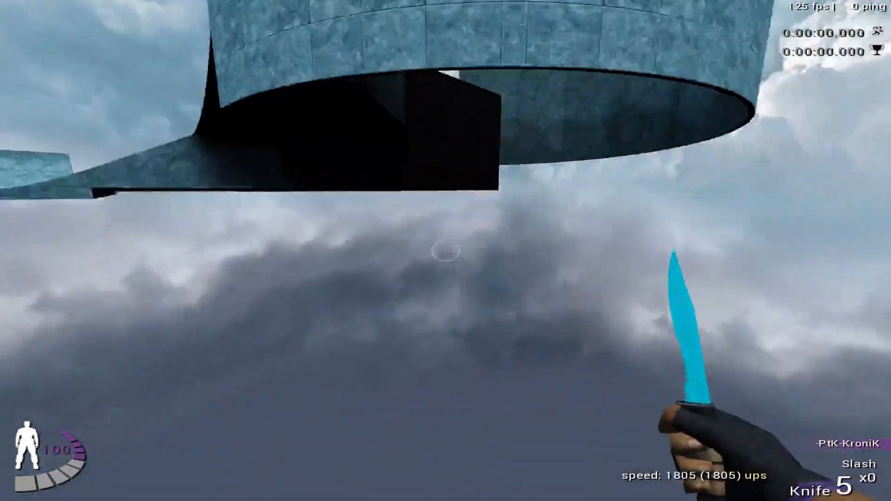
- Kill the player through the jump menu to respawn
{"action": "key", "text": "Return"}
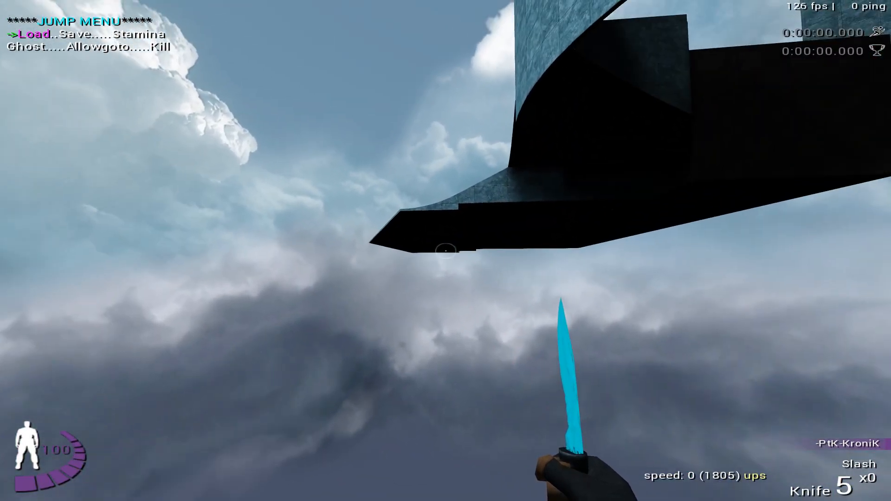
{"action": "key", "text": "Right"}
{"action": "key", "text": "Right"}
{"action": "key", "text": "Right"}
{"action": "key", "text": "Right"}
{"action": "key", "text": "Right"}
{"action": "key", "text": "Return"}
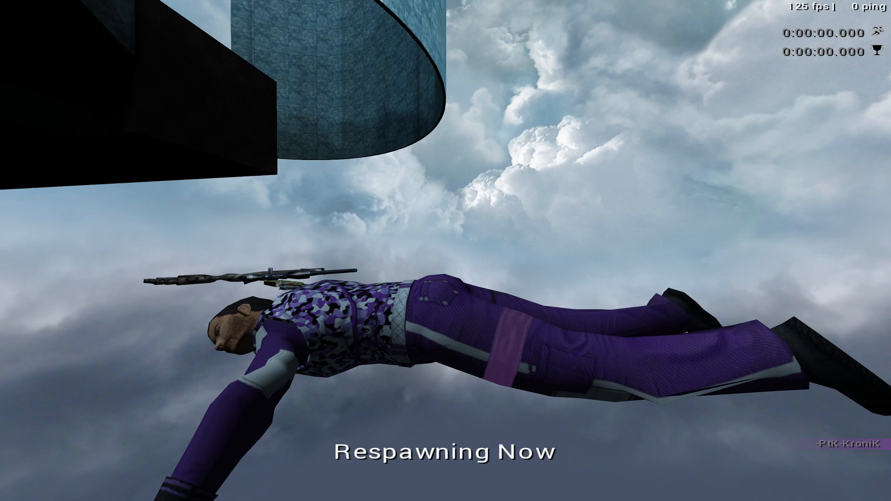
- Walk to the start platform's edge facing the ice ramp and save the position through the jump menu
{"action": "key", "text": "Right"}
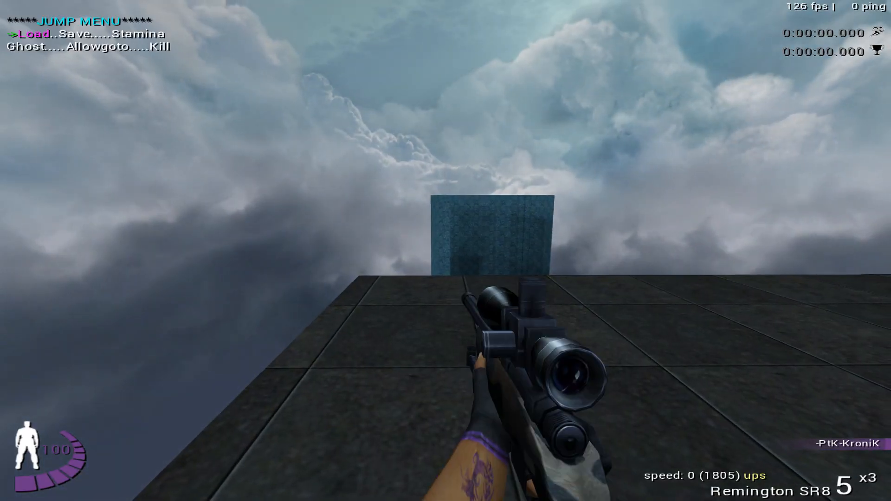
{"action": "key", "text": "Return"}
{"action": "key", "text": "w"}
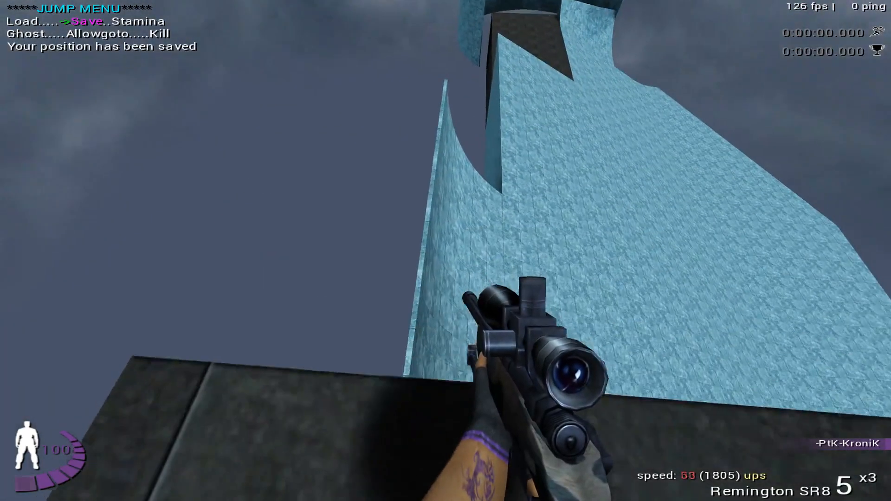
{"action": "key", "text": "Return"}
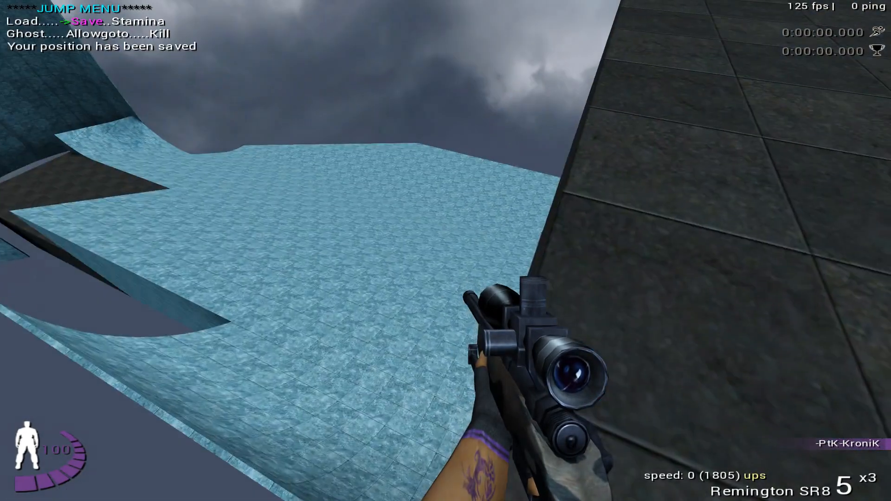
- Test the half-pipe jump with the knife drawn, reloading the saved position for another run onto the ice
{"action": "key", "text": "3"}
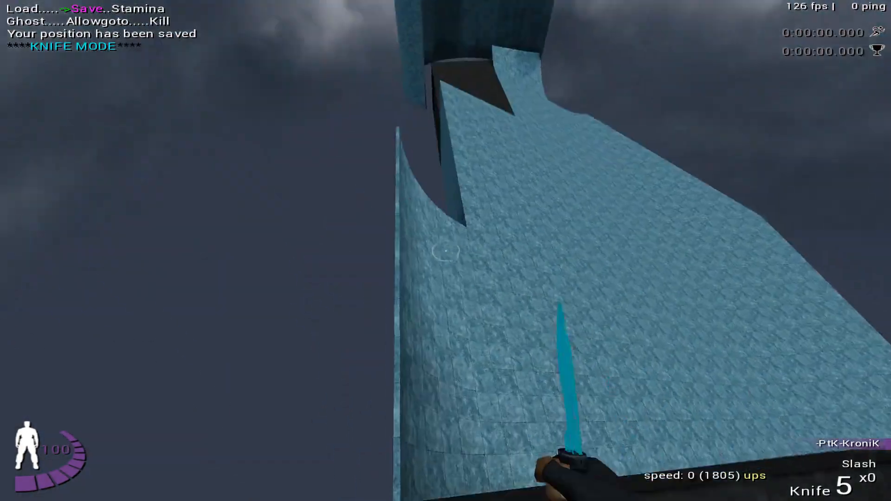
{"action": "key", "text": "w"}
{"action": "key", "text": "space"}
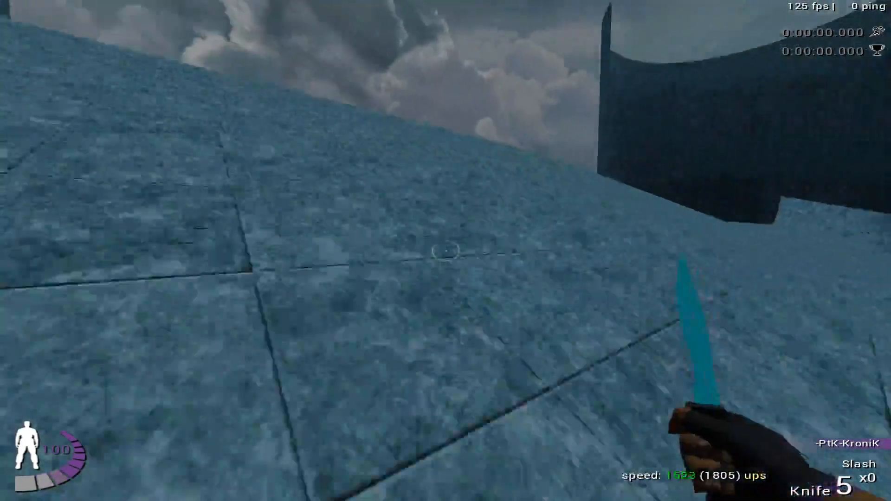
{"action": "key", "text": "Return"}
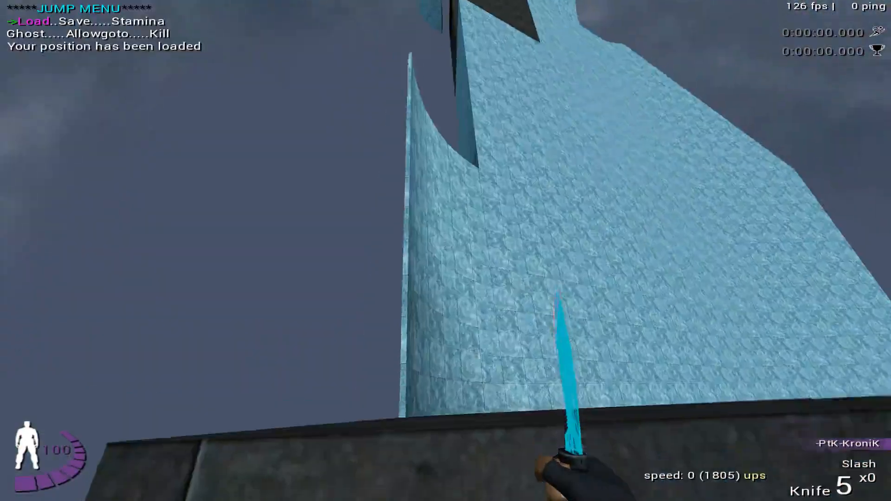
{"action": "key", "text": "space"}
{"action": "key", "text": "w"}
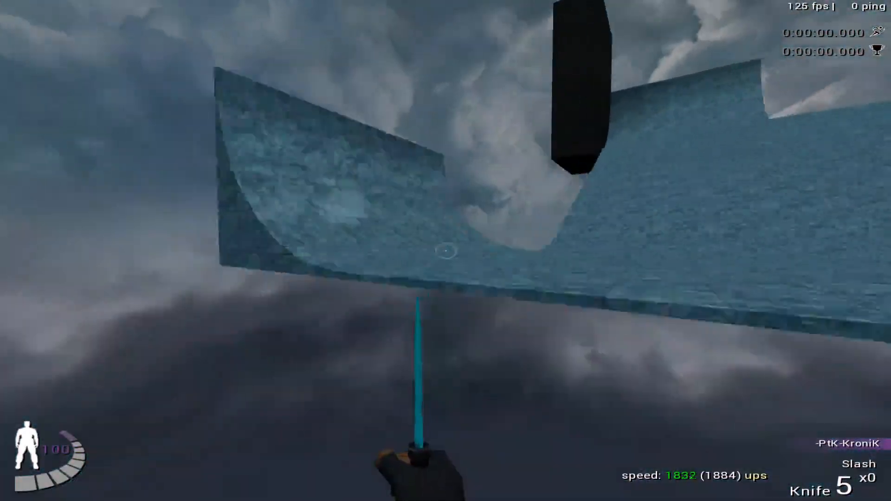
{"action": "key", "text": "e"}
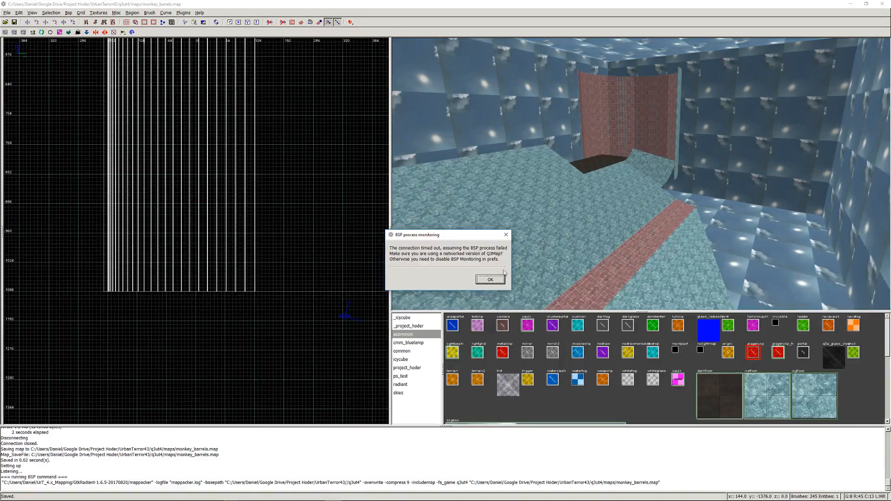
- Switch to GtkRadiant and examine the half-pipe, the lower ice slab and the ramp in the 3D view
{"action": "key", "text": "Return"}
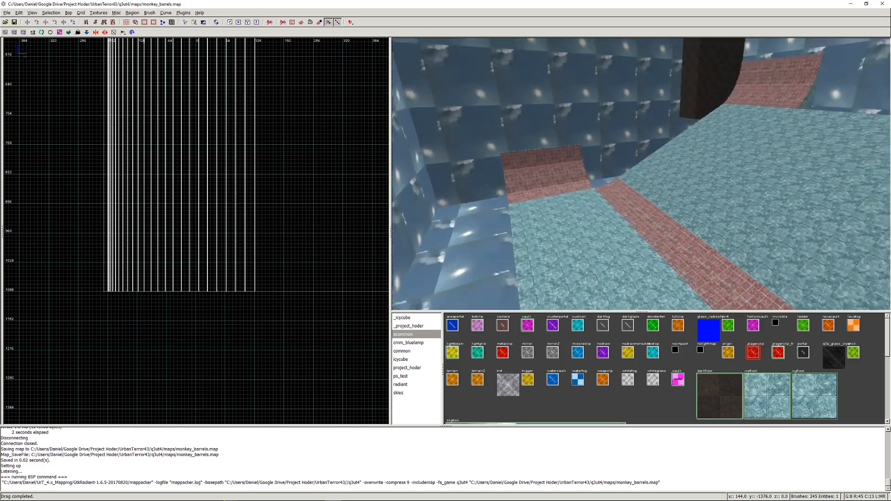
{"action": "key", "text": "Down"}
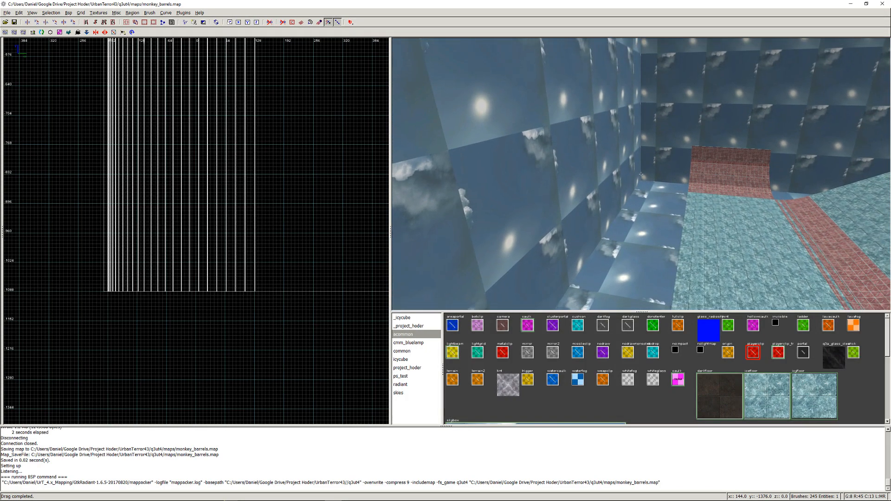
{"action": "right_click", "coordinate": [641, 174]}
{"action": "right_click", "coordinate": [755, 208]}
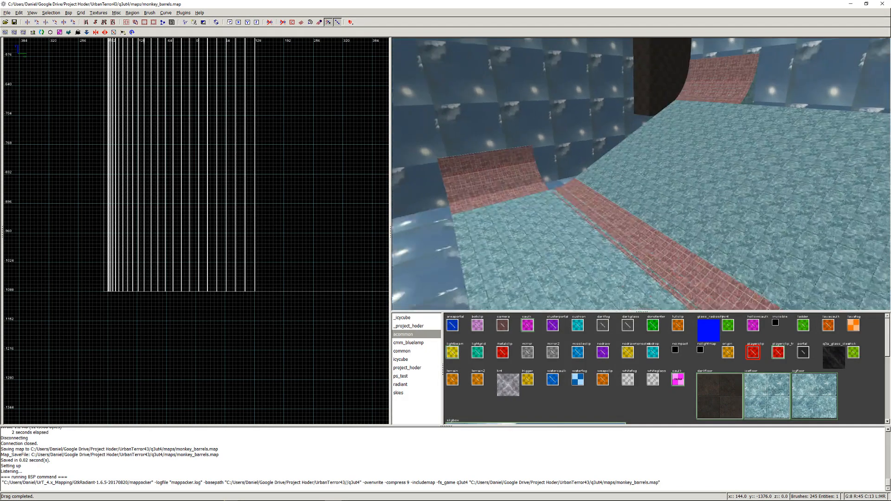
{"action": "right_click", "coordinate": [640, 174]}
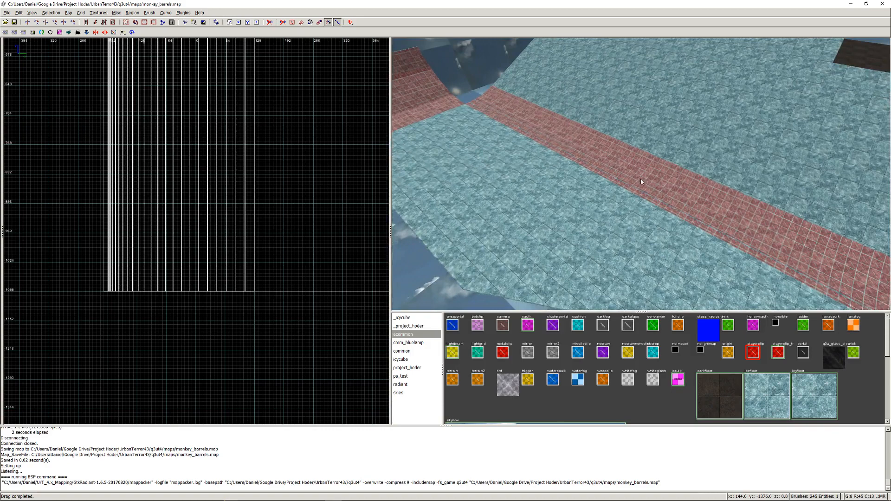
{"action": "right_click", "coordinate": [653, 181]}
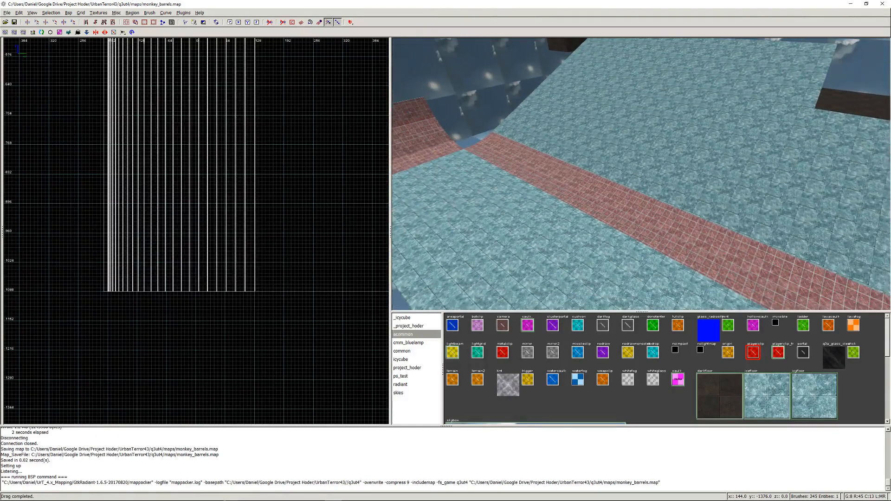
{"action": "right_click", "coordinate": [640, 174]}
{"action": "right_click", "coordinate": [494, 175]}
{"action": "right_click", "coordinate": [640, 174]}
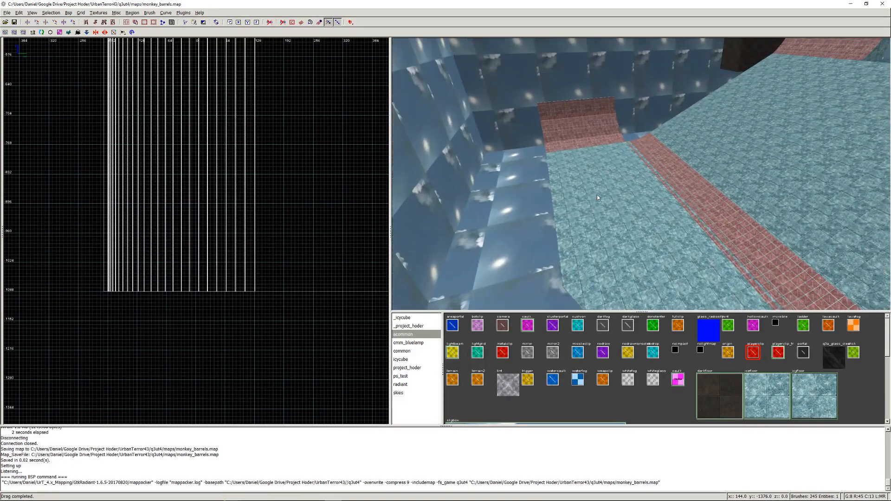
- Stretch the lower ice slab's outer edge by 384 units to y -1472, then deselect it
{"action": "left_click", "coordinate": [596, 194], "text": "shift"}
{"action": "key", "text": "BackSpace"}
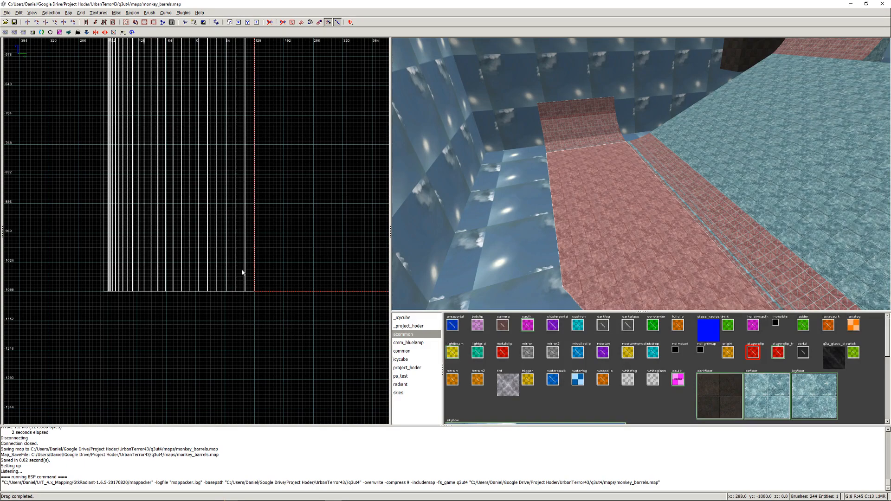
{"action": "scroll", "coordinate": [294, 306], "scroll_direction": "down", "scroll_amount": 3}
{"action": "right_click_drag", "start_coordinate": [291, 299], "coordinate": [76, 226]}
{"action": "right_click_drag", "start_coordinate": [265, 291], "coordinate": [348, 295]}
{"action": "mouse_move", "coordinate": [165, 207]}
{"action": "left_mouse_down"}
{"action": "mouse_move", "coordinate": [167, 312]}
{"action": "mouse_move", "coordinate": [171, 298]}
{"action": "left_mouse_up"}
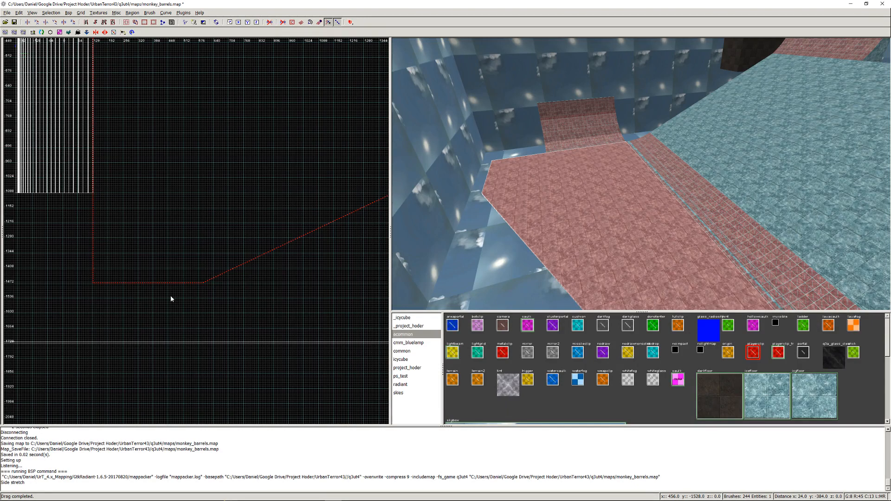
{"action": "key", "text": "Escape"}
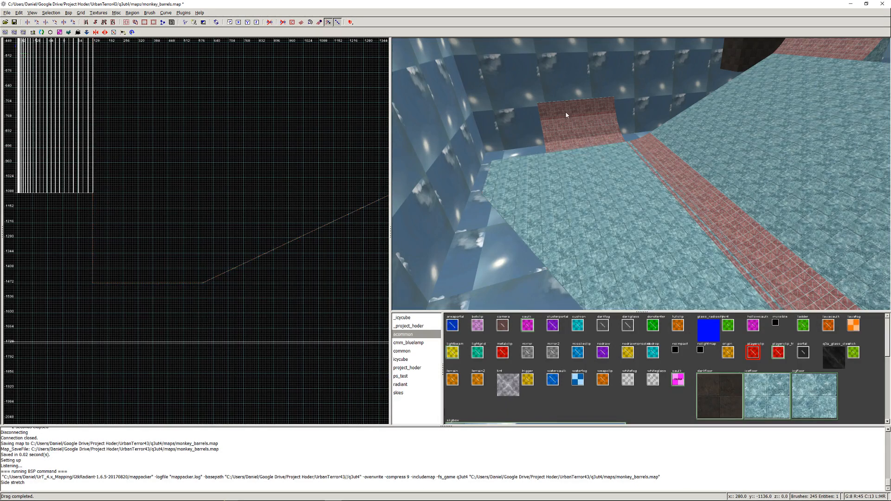
- Select all half-pipe and playerclip brushes without the skybox and stretch their end 384 units to y -1472, flush with the slab
{"action": "left_click_drag", "start_coordinate": [563, 101], "coordinate": [563, 151], "text": "shift"}
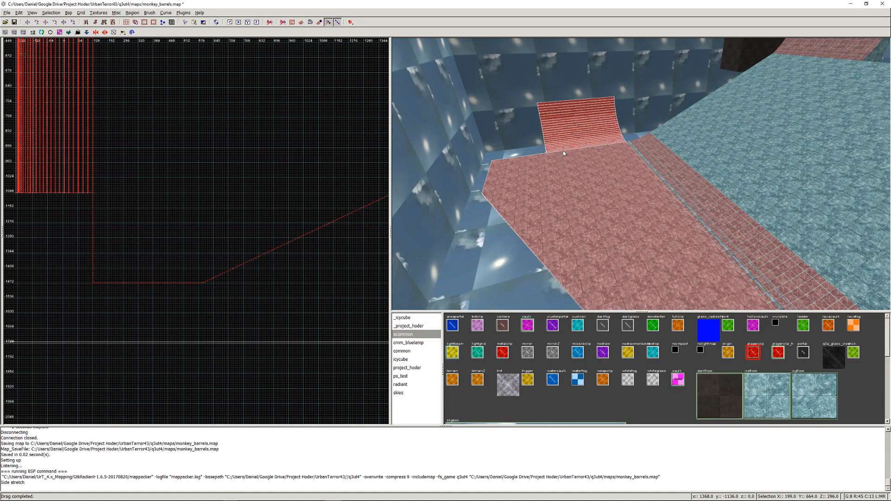
{"action": "left_click", "coordinate": [564, 176], "text": "shift"}
{"action": "right_click", "coordinate": [564, 176]}
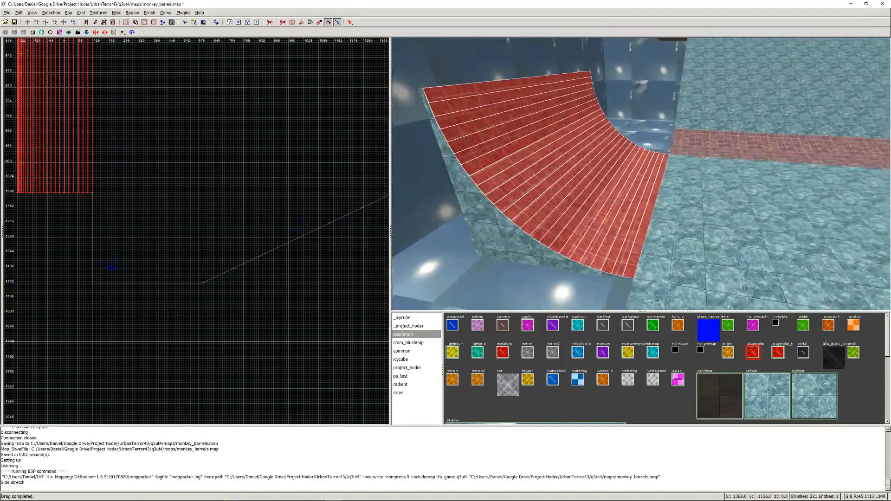
{"action": "key", "text": "Left"}
{"action": "right_click", "coordinate": [742, 207]}
{"action": "mouse_move", "coordinate": [735, 208]}
{"action": "left_mouse_down", "text": "shift"}
{"action": "mouse_move", "coordinate": [676, 210]}
{"action": "mouse_move", "coordinate": [607, 193]}
{"action": "mouse_move", "coordinate": [549, 86]}
{"action": "left_mouse_up", "text": "shift"}
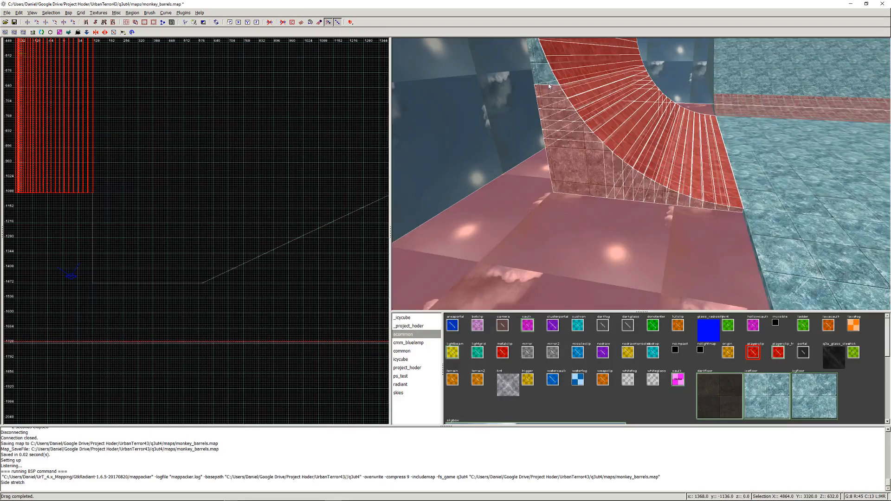
{"action": "right_click", "coordinate": [549, 86]}
{"action": "right_click", "coordinate": [591, 150]}
{"action": "left_click_drag", "start_coordinate": [591, 151], "coordinate": [592, 186], "text": "shift"}
{"action": "right_click", "coordinate": [536, 232]}
{"action": "right_click", "coordinate": [641, 174]}
{"action": "left_click", "coordinate": [641, 174], "text": "shift"}
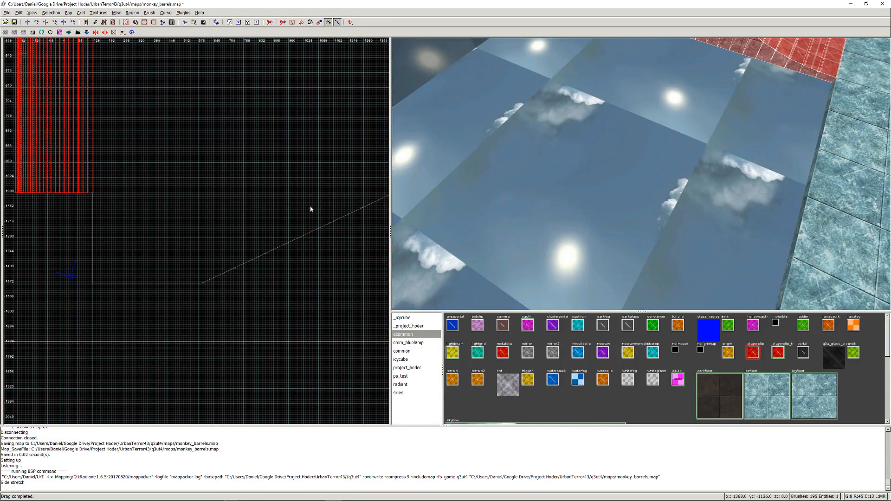
{"action": "right_click_drag", "start_coordinate": [39, 195], "coordinate": [110, 204]}
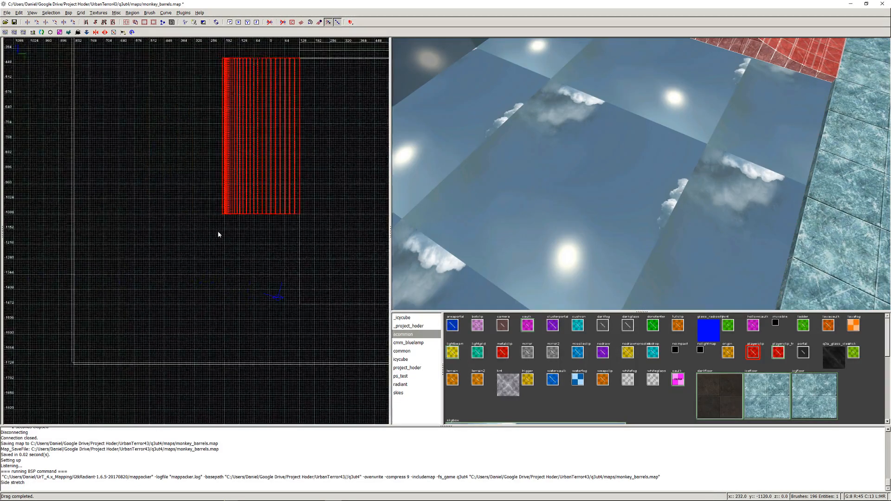
{"action": "scroll", "coordinate": [219, 230], "scroll_direction": "up", "scroll_amount": 5}
{"action": "right_click_drag", "start_coordinate": [235, 202], "coordinate": [183, 198]}
{"action": "scroll", "coordinate": [235, 205], "scroll_direction": "down", "scroll_amount": 3}
{"action": "right_click_drag", "start_coordinate": [235, 207], "coordinate": [248, 174]}
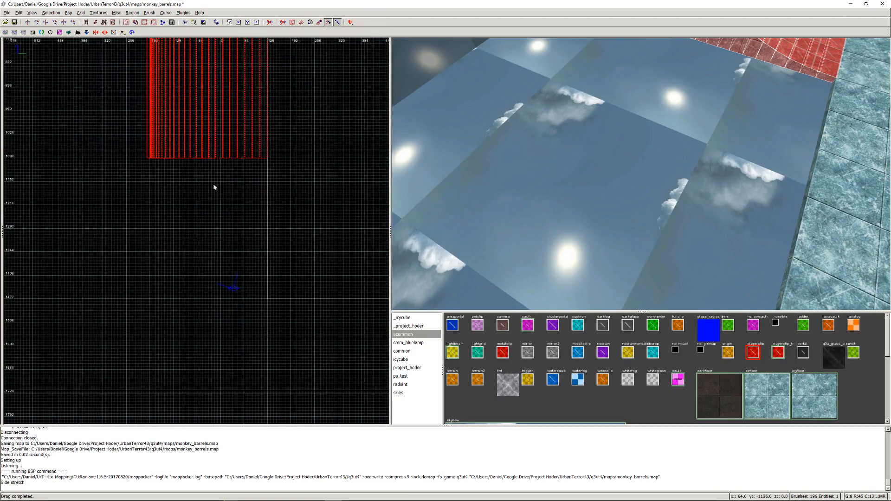
{"action": "left_click_drag", "start_coordinate": [195, 171], "coordinate": [207, 308]}
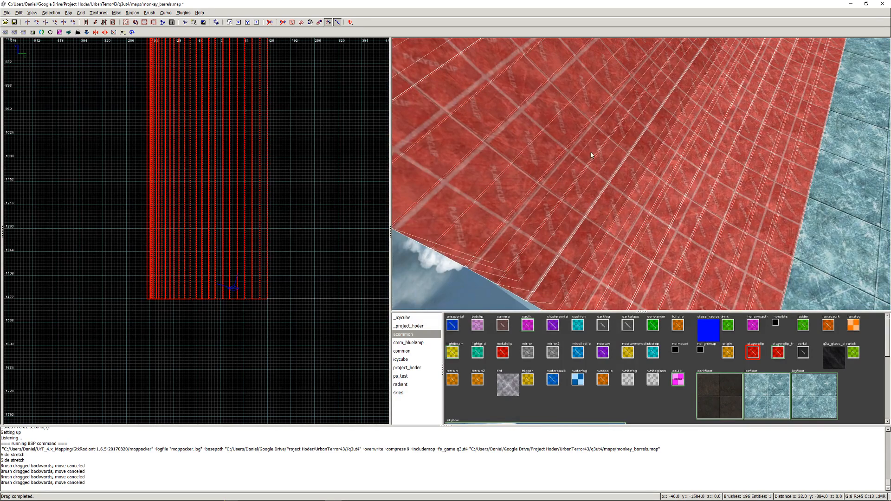
- Pull the half-pipe's opposite end in to about y -768 to shorten it, then deselect the brushes
{"action": "scroll", "coordinate": [273, 175], "scroll_direction": "down", "scroll_amount": 2}
{"action": "right_click_drag", "start_coordinate": [240, 118], "coordinate": [238, 241]}
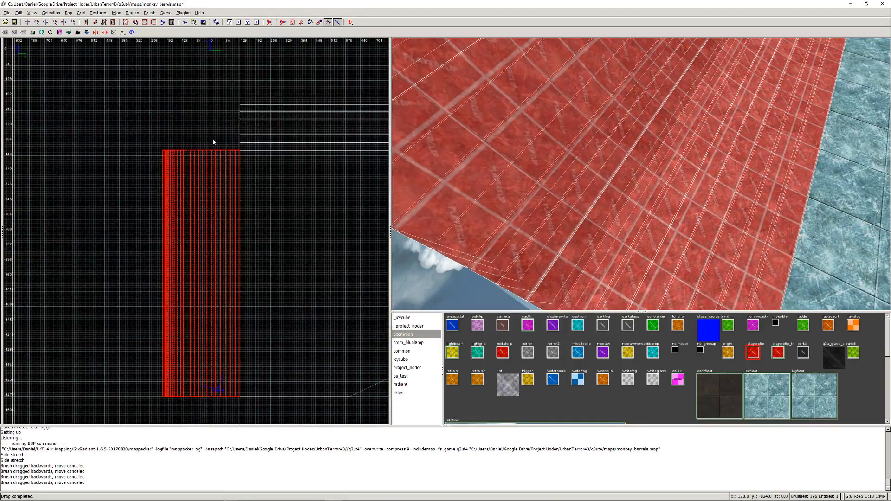
{"action": "left_click_drag", "start_coordinate": [221, 121], "coordinate": [233, 203]}
{"action": "key", "text": "Escape"}
- Examine the reshaped half-pipe, the extended ice slab and the route to the far playerclipped wall in the 3D view
{"action": "right_click", "coordinate": [445, 192]}
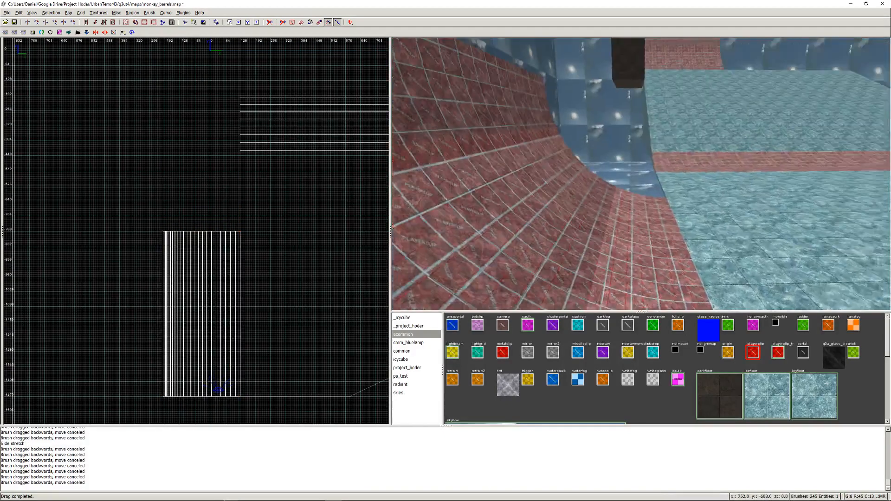
{"action": "key", "text": "Right"}
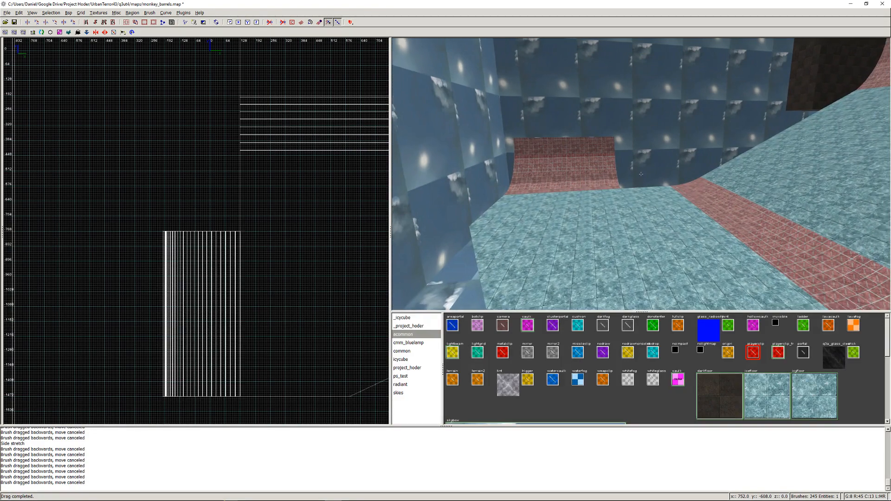
{"action": "right_click", "coordinate": [641, 174]}
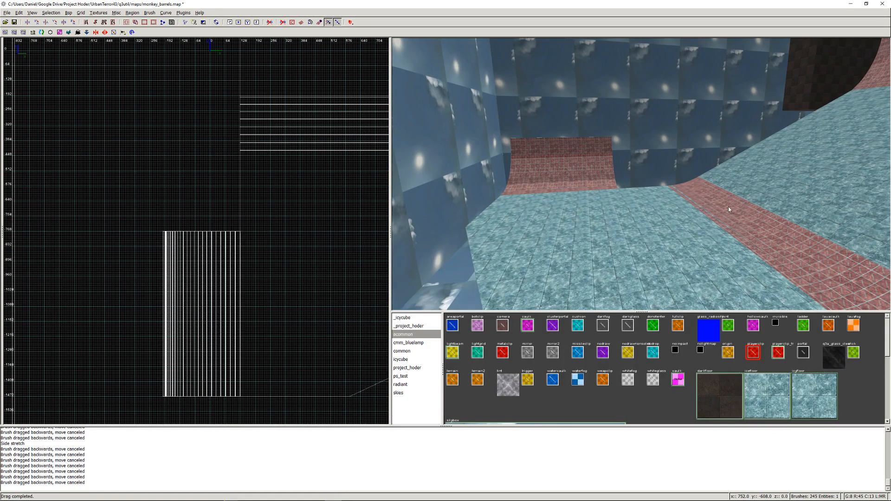
{"action": "right_click", "coordinate": [627, 251]}
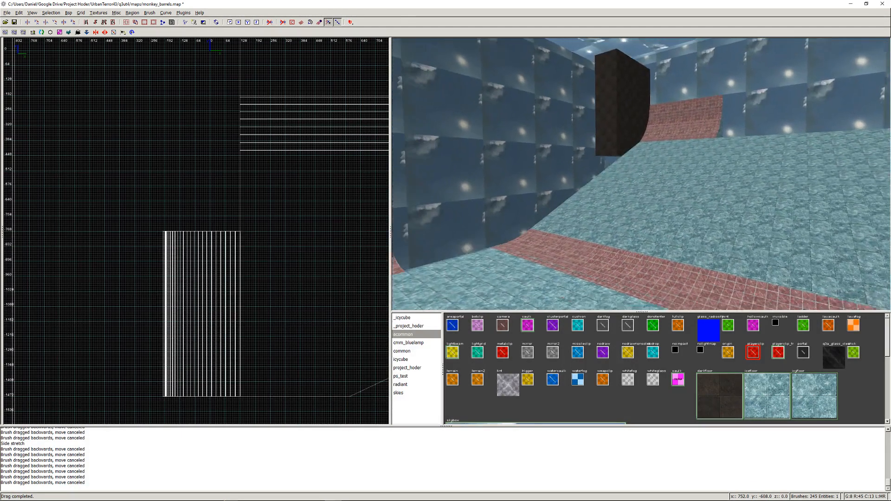
{"action": "right_click", "coordinate": [641, 174]}
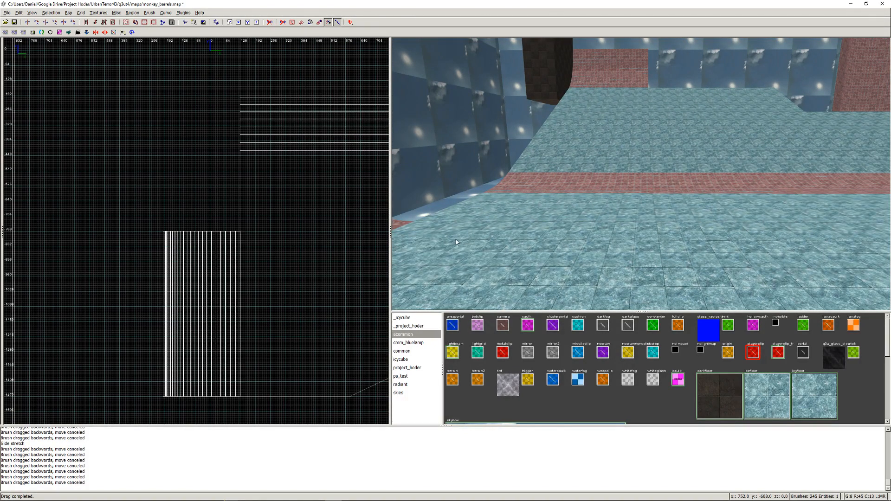
{"action": "right_click", "coordinate": [469, 201]}
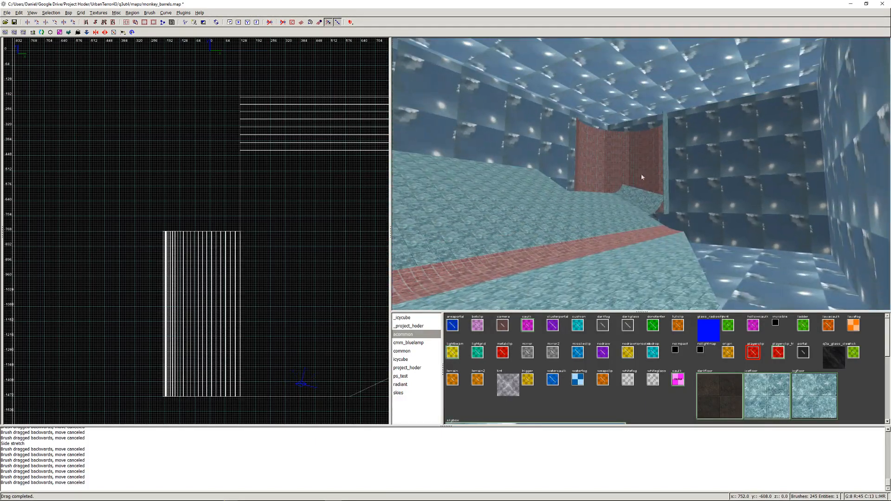
{"action": "right_click", "coordinate": [544, 206]}
{"action": "right_click", "coordinate": [545, 209]}
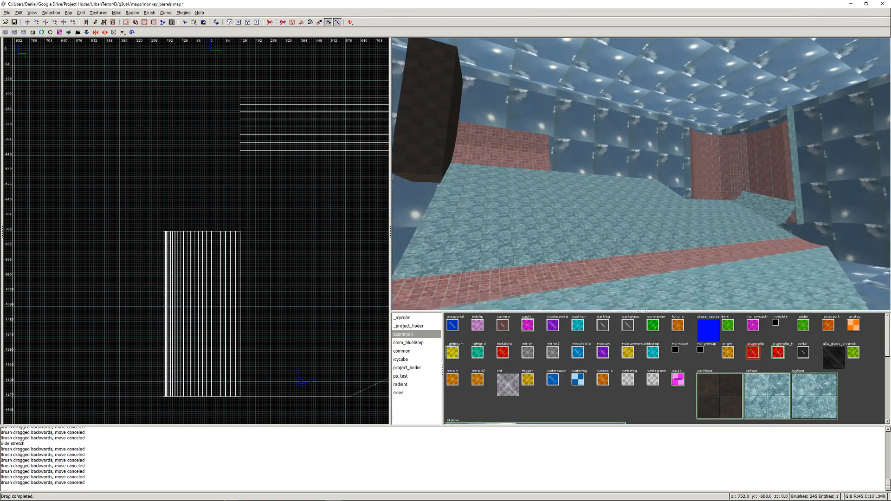
{"action": "right_click", "coordinate": [560, 183]}
- Save the map and compile it with Q3Map2 (test) BSP -meta, -vis, -light -fast -filter
{"action": "key", "text": "ctrl+s"}
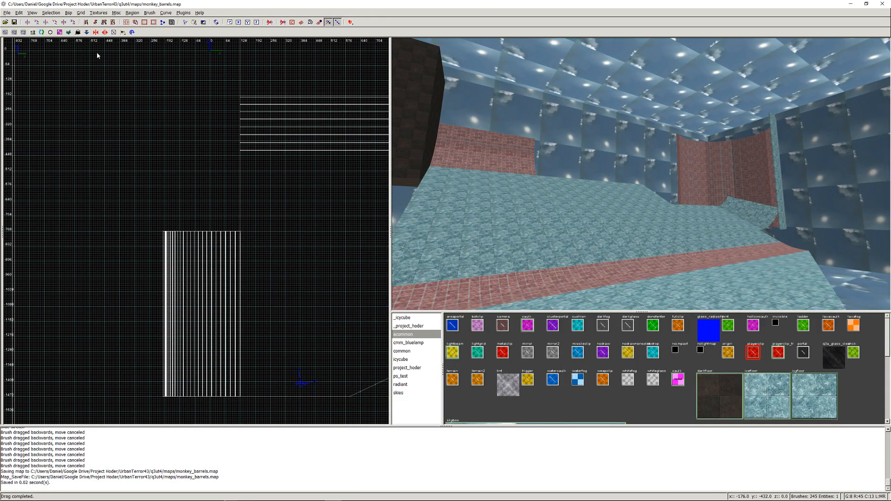
{"action": "left_click", "coordinate": [69, 13]}
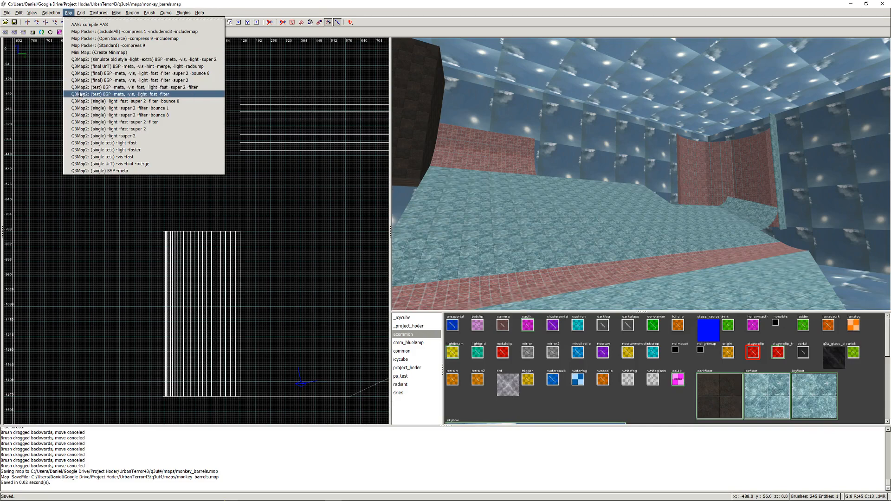
{"action": "left_click", "coordinate": [116, 94]}
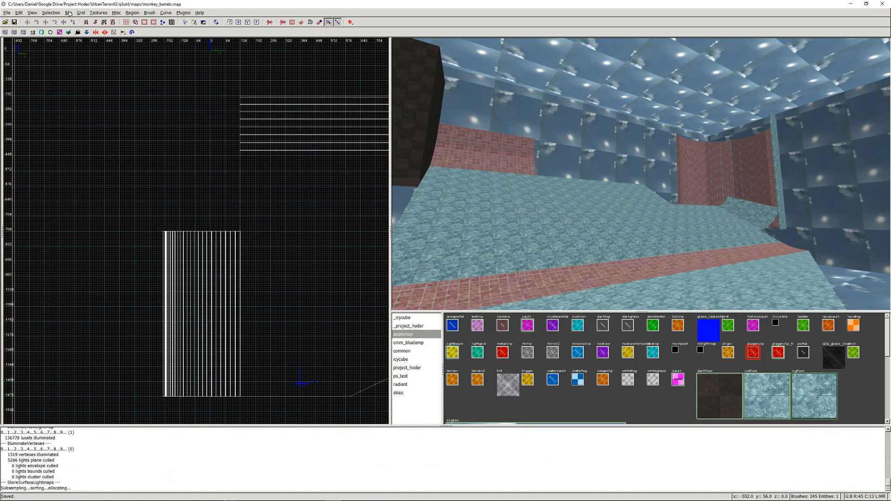
- Package the compiled monkey_barrels map with the map packer, overwriting the old package, including the map source and using compression 9
{"action": "left_click", "coordinate": [69, 12]}
{"action": "left_click", "coordinate": [93, 39]}
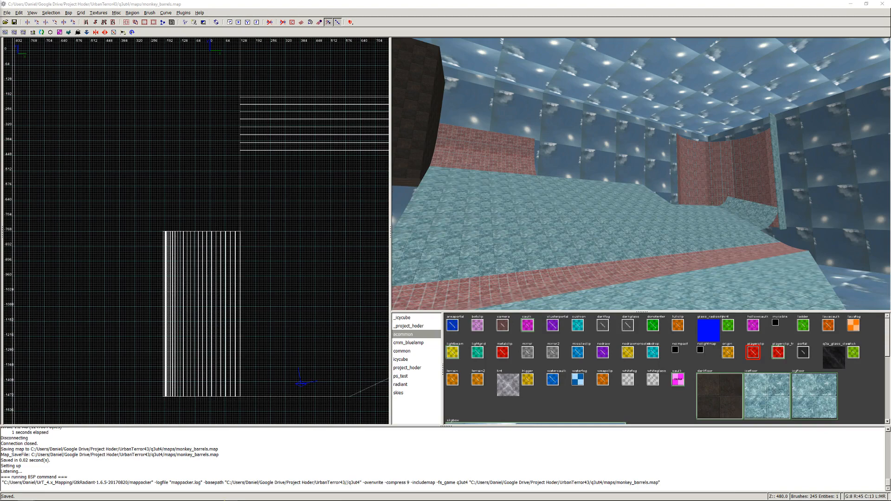
- Switch to Urban Terror, close the weapons and items setup, equip the knife and walk to the edge of the start platform
{"action": "mouse_move", "coordinate": [399, 499]}
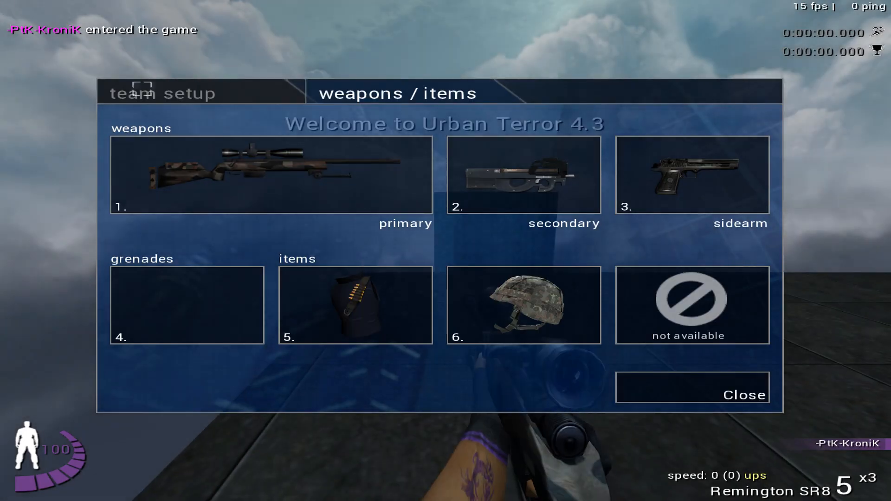
{"action": "left_click", "coordinate": [728, 382]}
{"action": "key", "text": "1"}
{"action": "key", "text": "w"}
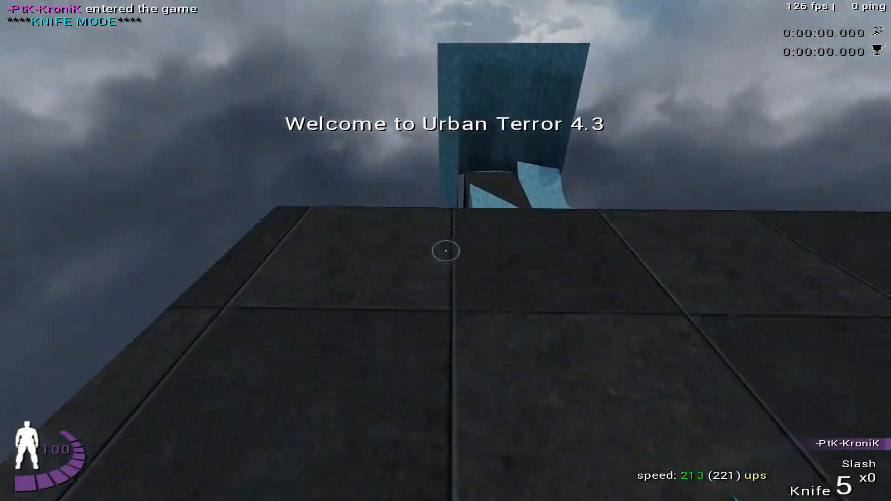
{"action": "key", "text": "w"}
- Save the player's position at the platform edge above the ice slab using the jump menu's Save option
{"action": "left_click", "coordinate": [445, 251]}
{"action": "key", "text": "Right"}
{"action": "key", "text": "Right"}
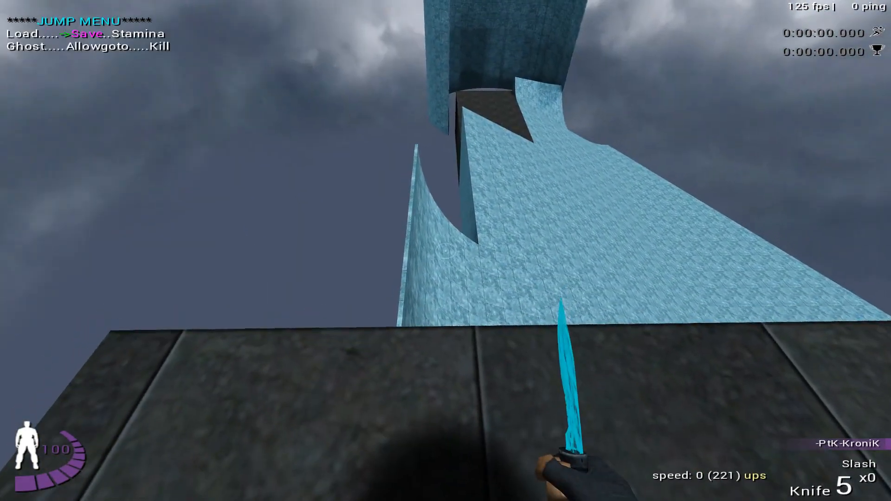
{"action": "key", "text": "Return"}
{"action": "key", "text": "w"}
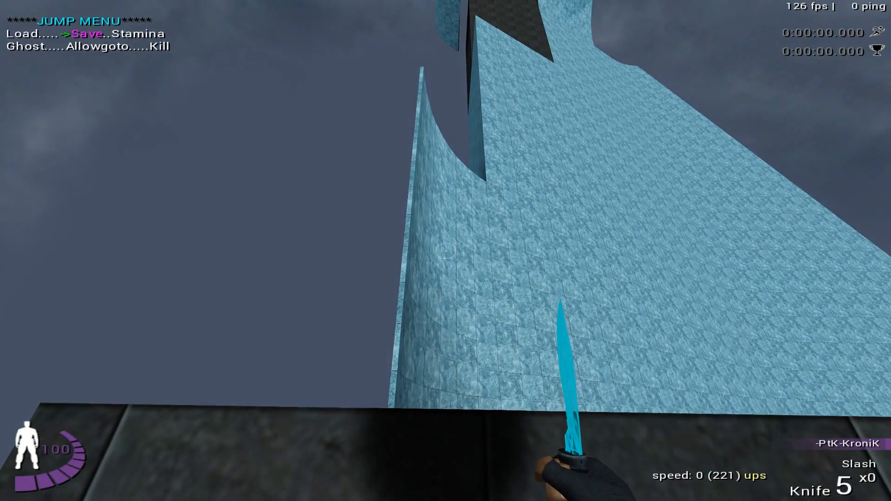
{"action": "key", "text": "Return"}
- Run off the platform onto the ice slab and slide toward the far curved wall to test the reshaped half-pipe route
{"action": "key", "text": "w"}
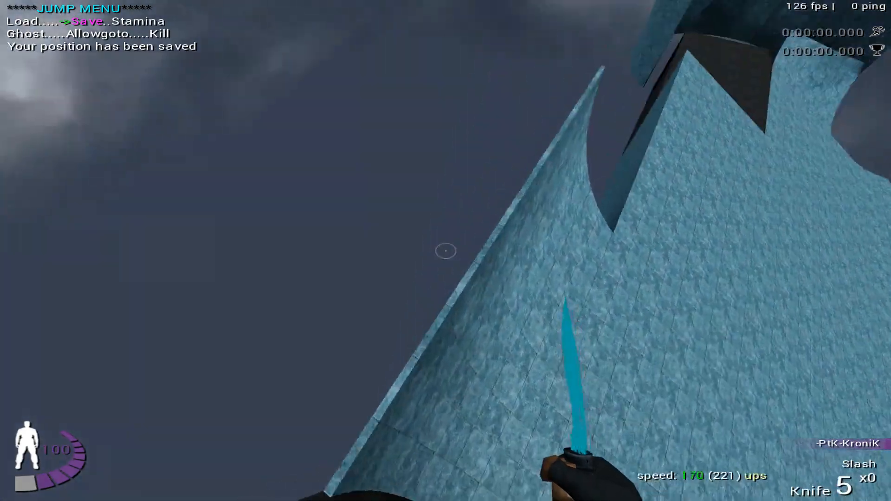
{"action": "key", "text": "w"}
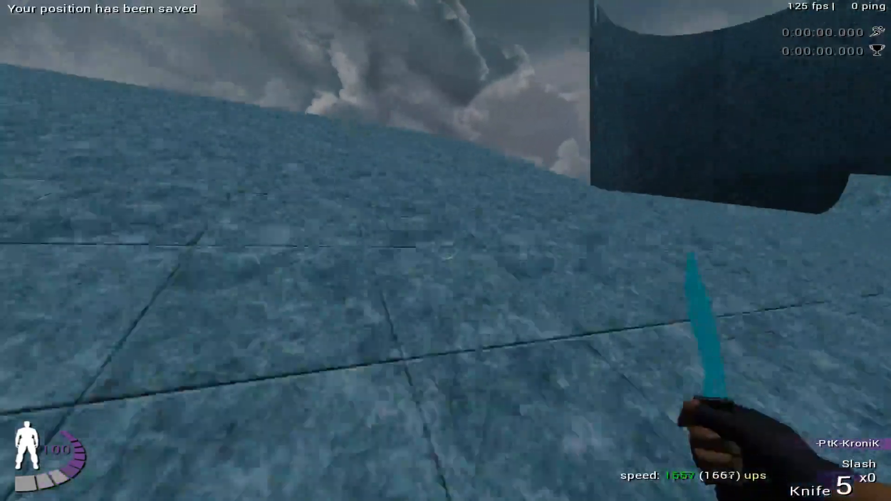
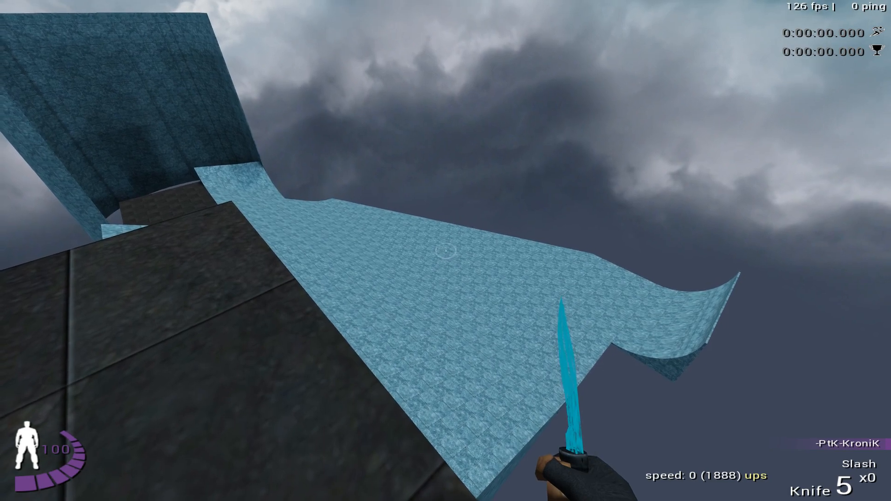
- Walk around the start platform and look over its edges at the ice slab, ramps and far curved wall
{"action": "key", "text": "w"}
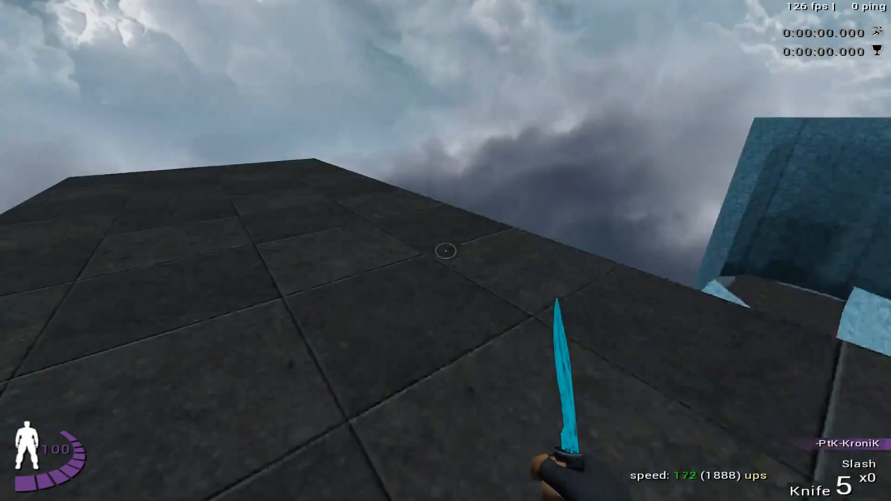
{"action": "left_click", "coordinate": [445, 251]}
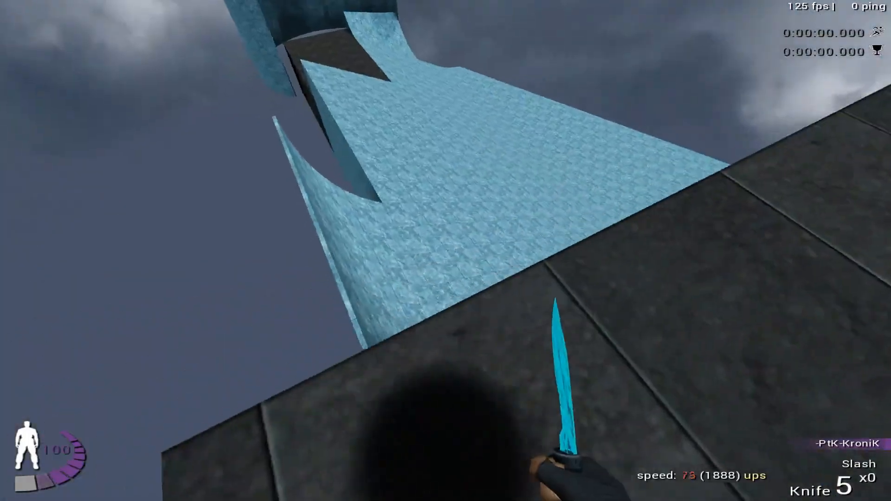
{"action": "left_click", "coordinate": [445, 251]}
{"action": "key", "text": "w"}
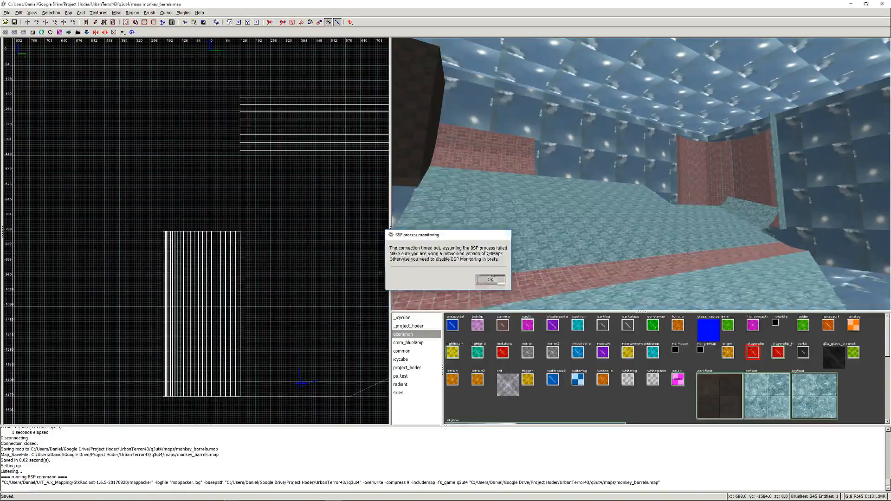
- Switch to GtkRadiant and raise the sky box's ceiling brush to about z 2300 in the side view
{"action": "left_click", "coordinate": [487, 281]}
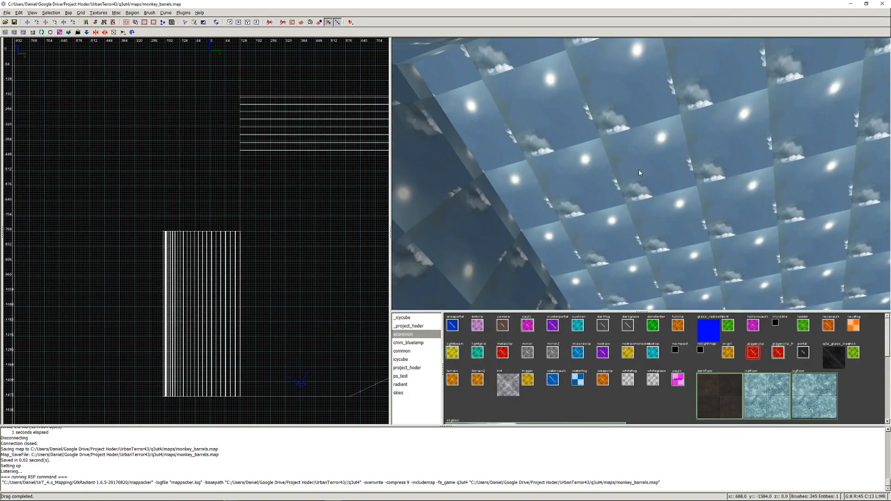
{"action": "scroll", "coordinate": [265, 219], "scroll_direction": "down", "scroll_amount": 5}
{"action": "right_click_drag", "start_coordinate": [248, 163], "coordinate": [232, 173]}
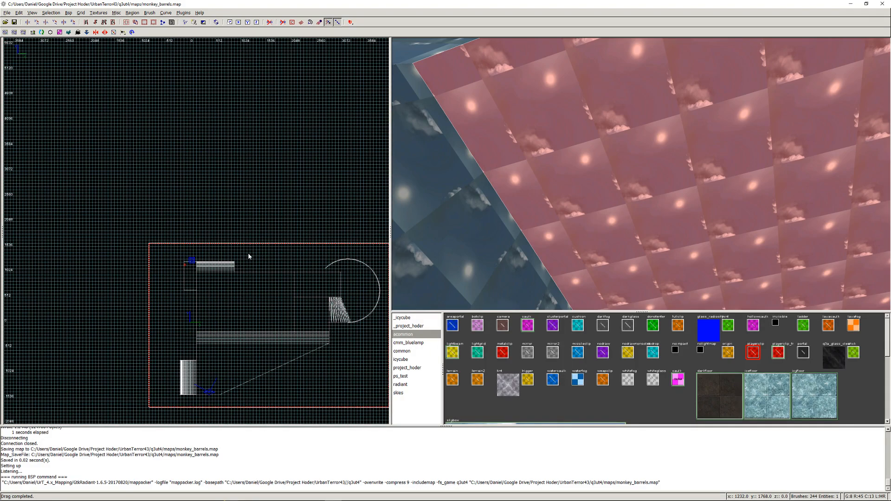
{"action": "key", "text": "ctrl+Tab"}
{"action": "scroll", "coordinate": [176, 222], "scroll_direction": "up", "scroll_amount": 4}
{"action": "scroll", "coordinate": [178, 223], "scroll_direction": "down", "scroll_amount": 5}
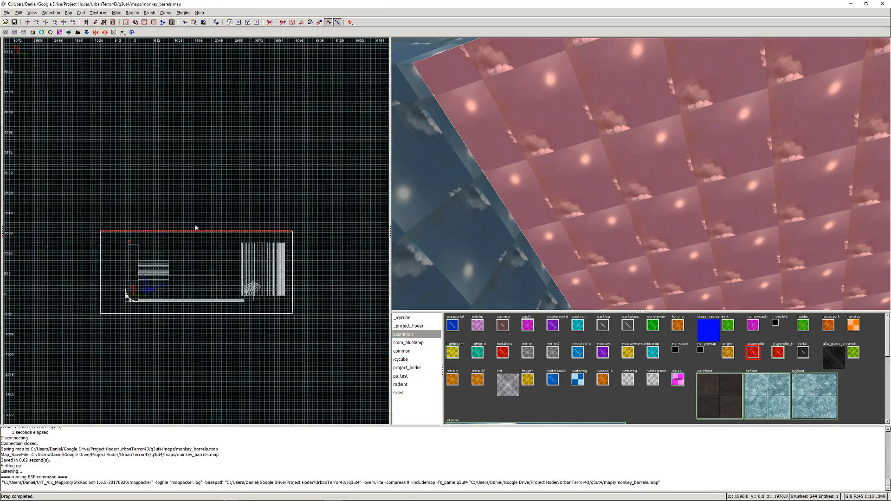
{"action": "right_click_drag", "start_coordinate": [174, 224], "coordinate": [274, 195]}
{"action": "scroll", "coordinate": [176, 224], "scroll_direction": "up", "scroll_amount": 4}
{"action": "right_click_drag", "start_coordinate": [200, 168], "coordinate": [122, 309]}
{"action": "right_click_drag", "start_coordinate": [183, 223], "coordinate": [203, 142]}
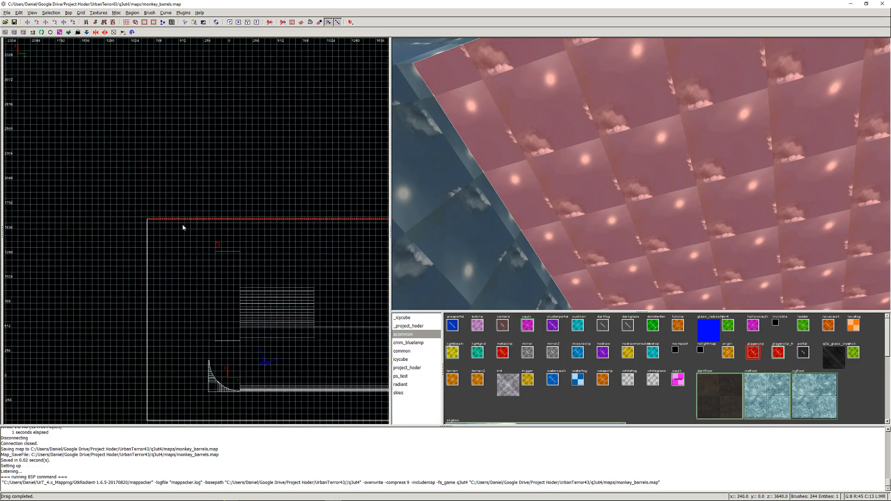
{"action": "scroll", "coordinate": [186, 208], "scroll_direction": "up", "scroll_amount": 3}
{"action": "mouse_move", "coordinate": [179, 153]}
{"action": "left_mouse_down"}
{"action": "mouse_move", "coordinate": [196, 45]}
{"action": "mouse_move", "coordinate": [179, 258]}
{"action": "mouse_move", "coordinate": [183, 119]}
{"action": "left_mouse_up"}
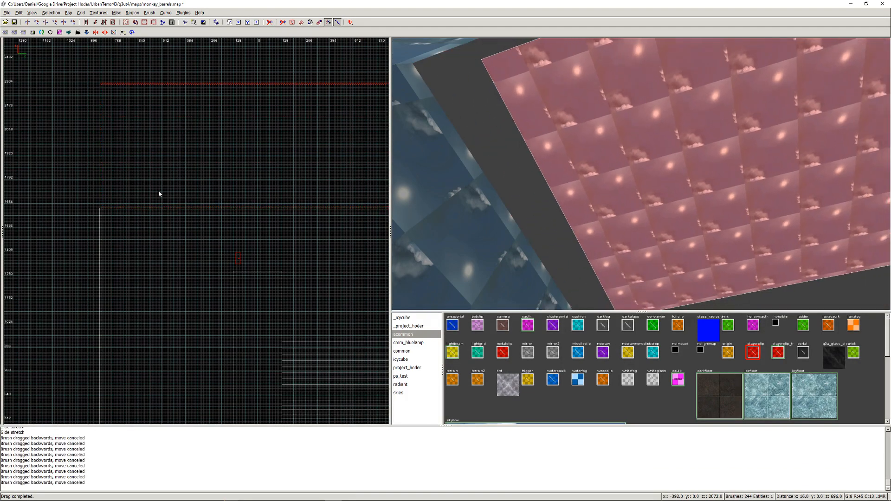
{"action": "key", "text": "Escape"}
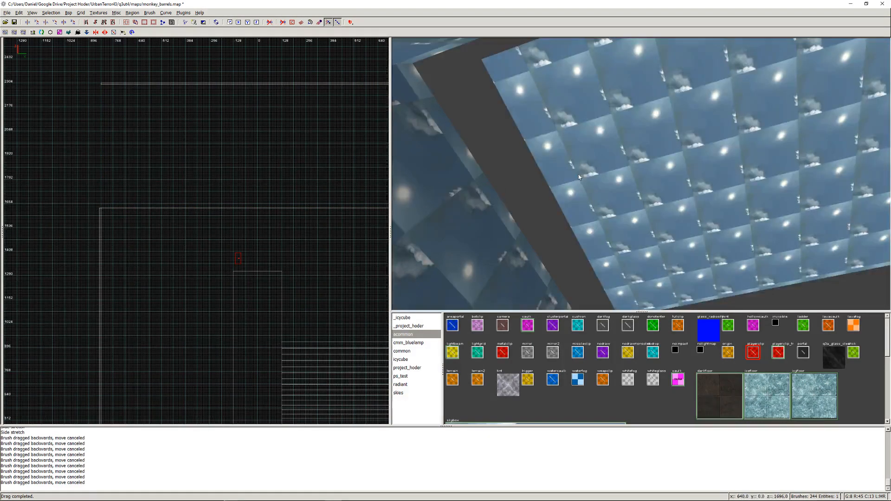
- Select the four sky walls and stretch them up to meet the raised ceiling
{"action": "right_click", "coordinate": [578, 175]}
{"action": "left_click", "coordinate": [640, 174], "text": "shift"}
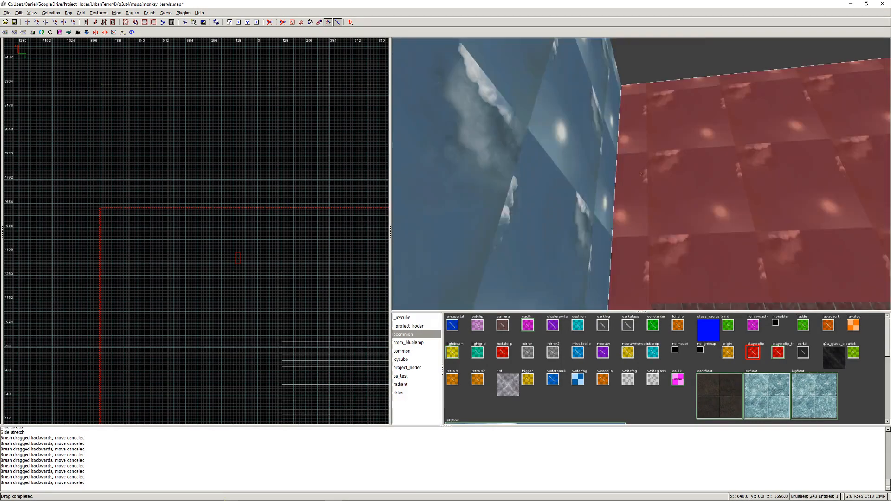
{"action": "left_click", "coordinate": [641, 174], "text": "shift"}
{"action": "left_click", "coordinate": [641, 174], "text": "shift"}
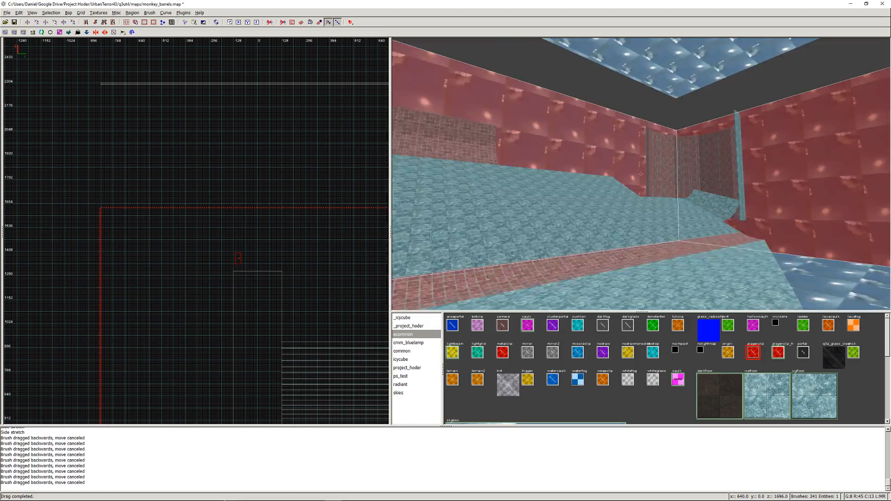
{"action": "right_click", "coordinate": [641, 174]}
{"action": "left_click_drag", "start_coordinate": [182, 186], "coordinate": [187, 60]}
{"action": "key", "text": "Escape"}
{"action": "right_click", "coordinate": [641, 174]}
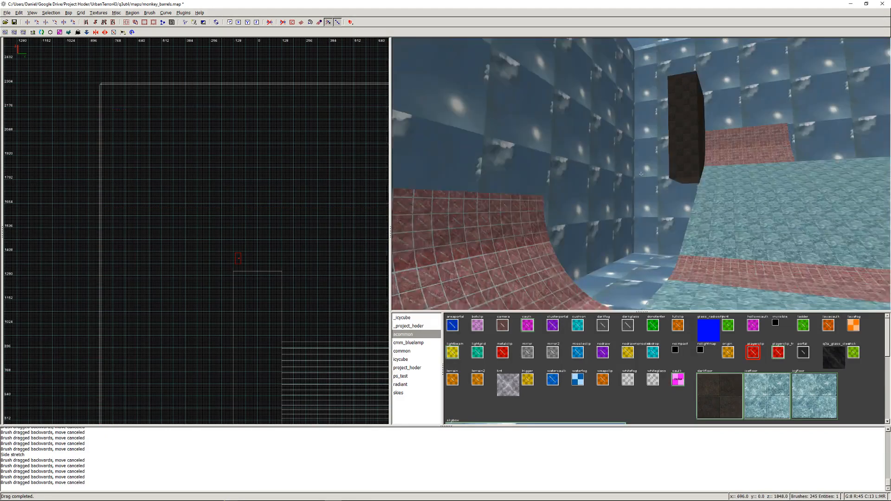
- Move the sky wall beside the red-clipped ramp outward to about y -2112
{"action": "key", "text": "Up"}
{"action": "right_click", "coordinate": [641, 174]}
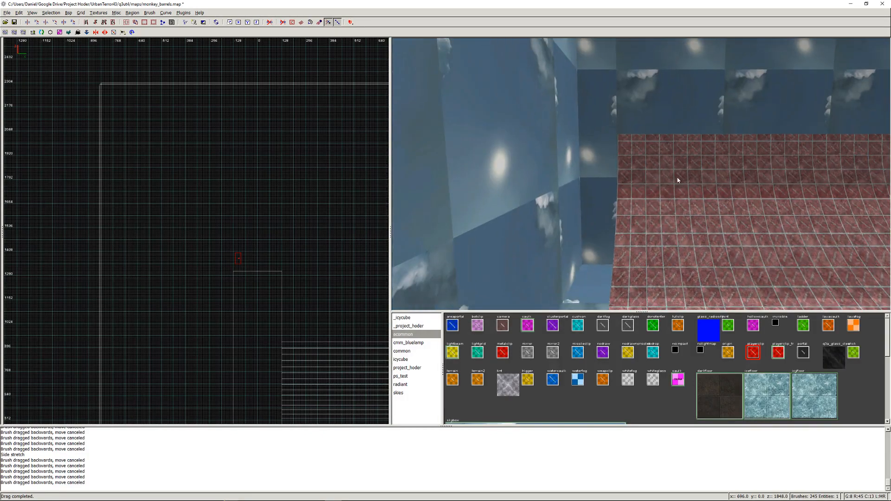
{"action": "right_click", "coordinate": [654, 139]}
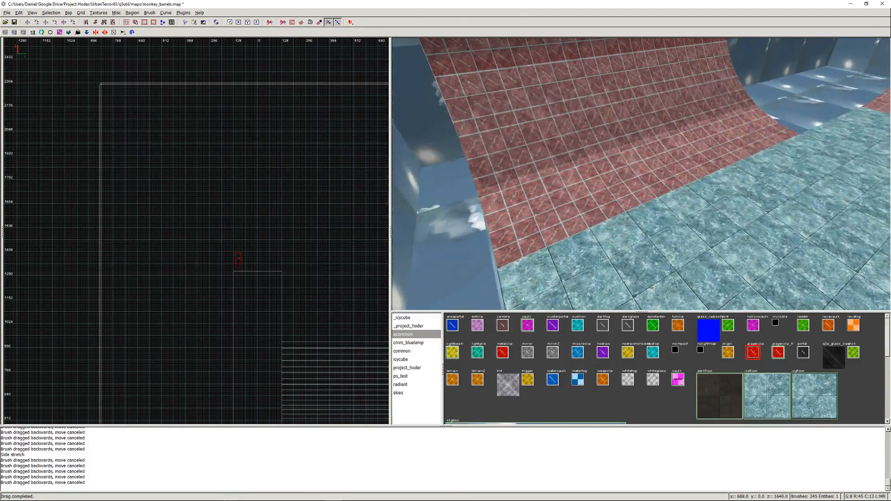
{"action": "key", "text": "Up"}
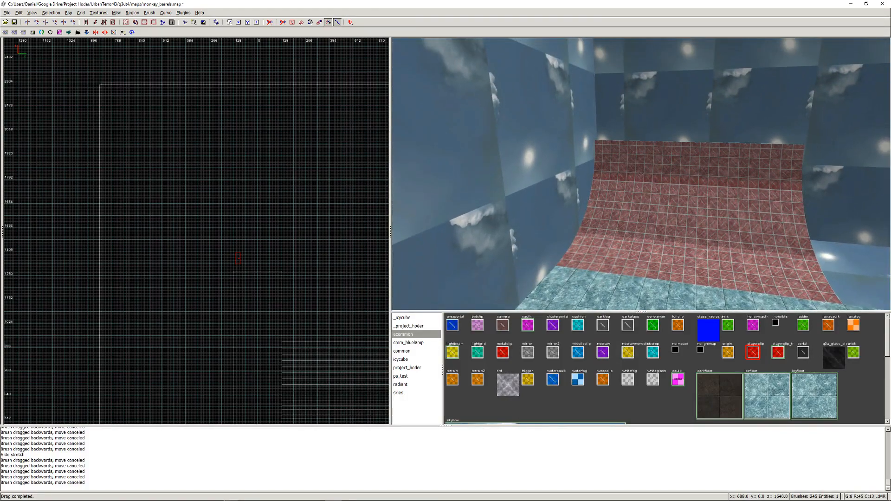
{"action": "right_click", "coordinate": [641, 173]}
{"action": "left_click", "coordinate": [545, 172], "text": "shift"}
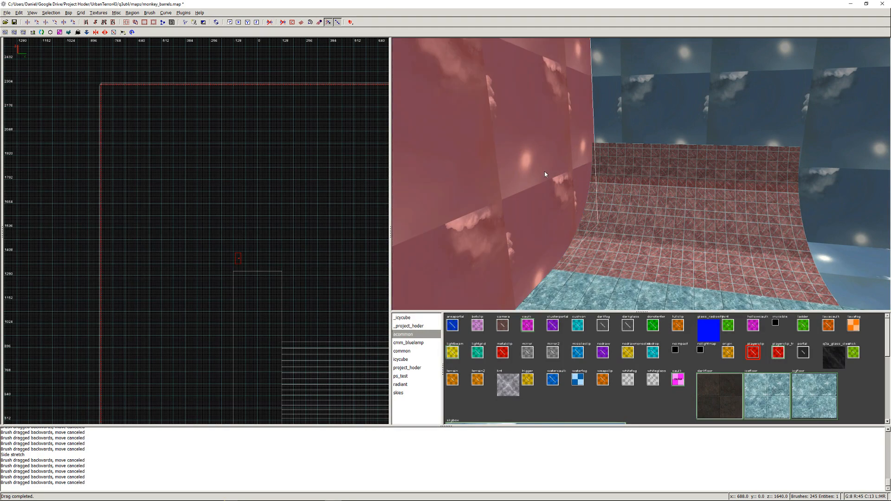
{"action": "key", "text": "ctrl+Tab"}
{"action": "scroll", "coordinate": [260, 230], "scroll_direction": "down", "scroll_amount": 2}
{"action": "scroll", "coordinate": [233, 245], "scroll_direction": "up", "scroll_amount": 1}
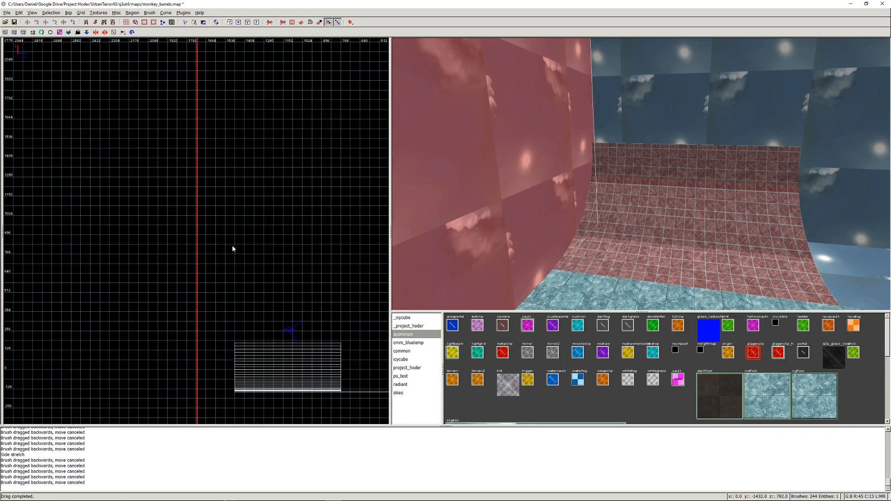
{"action": "right_click_drag", "start_coordinate": [231, 245], "coordinate": [251, 174]}
{"action": "left_click_drag", "start_coordinate": [230, 247], "coordinate": [137, 253]}
{"action": "left_click_drag", "start_coordinate": [265, 250], "coordinate": [199, 252]}
{"action": "key", "text": "Escape"}
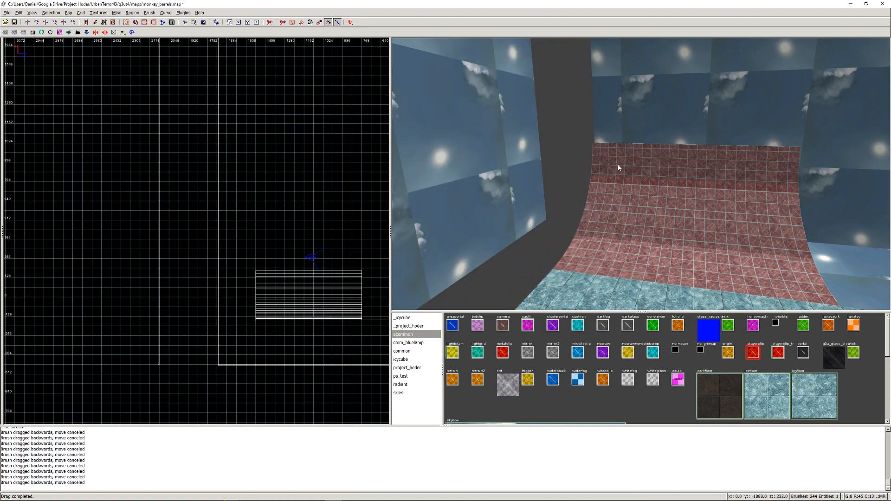
- Select the two adjoining sky walls, the sky floor and the ceiling, and stretch them out to the moved wall
{"action": "left_click", "coordinate": [628, 109], "text": "shift"}
{"action": "right_click", "coordinate": [629, 112]}
{"action": "left_click", "coordinate": [641, 174], "text": "shift"}
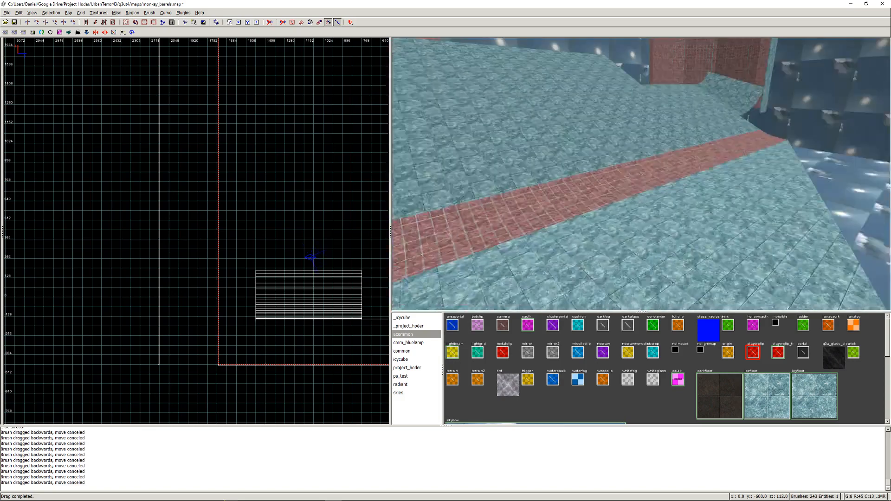
{"action": "left_click", "coordinate": [640, 174], "text": "shift"}
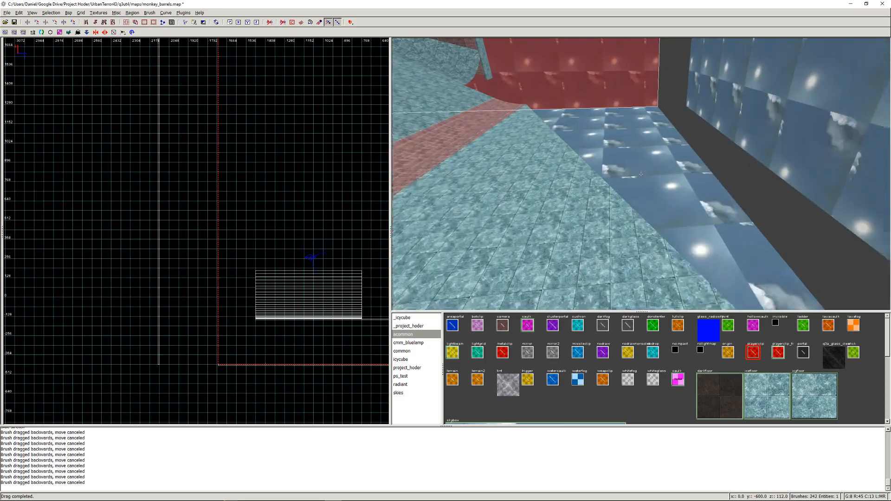
{"action": "right_click", "coordinate": [633, 189]}
{"action": "left_click", "coordinate": [634, 190], "text": "shift"}
{"action": "right_click", "coordinate": [633, 190]}
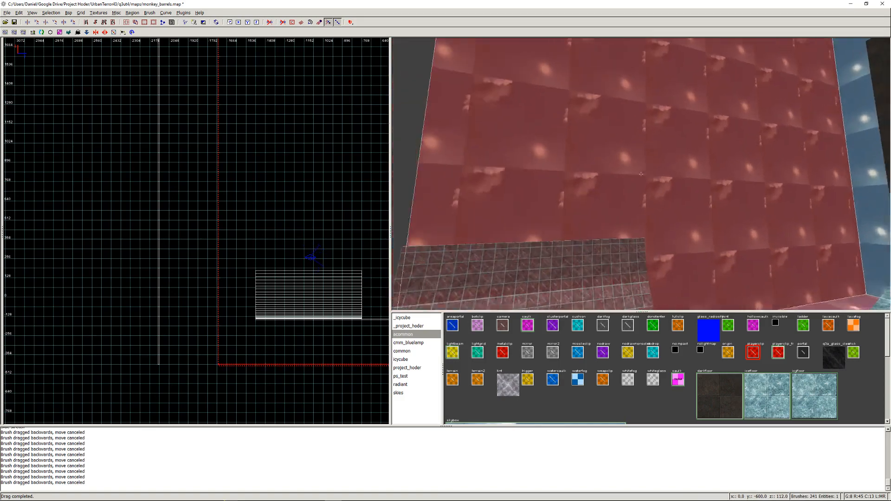
{"action": "right_click", "coordinate": [642, 177]}
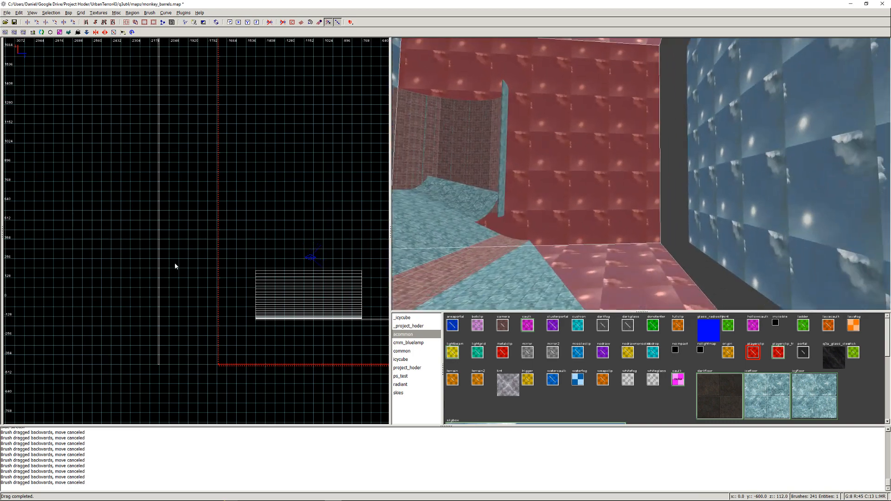
{"action": "left_click_drag", "start_coordinate": [175, 265], "coordinate": [116, 267]}
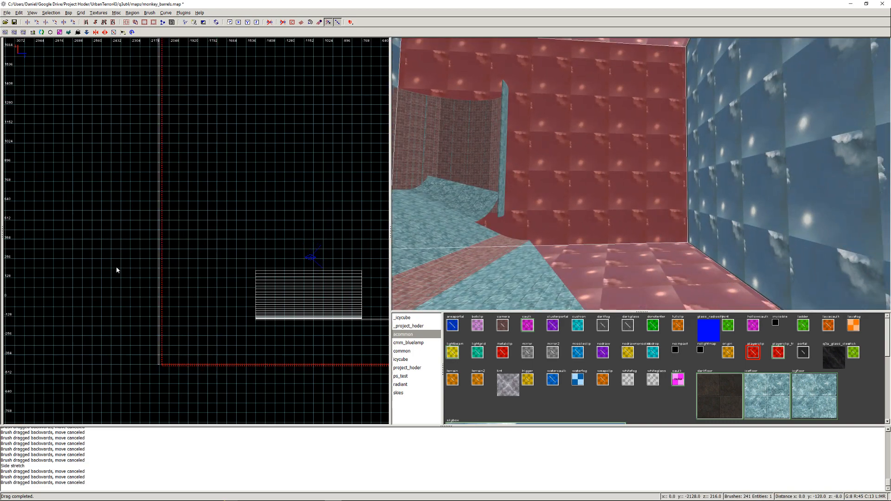
{"action": "key", "text": "Escape"}
- Inspect the enlarged sky box's corners and the added space beside the curved ramp in the 3D view
{"action": "right_click", "coordinate": [620, 183]}
{"action": "right_click", "coordinate": [620, 184]}
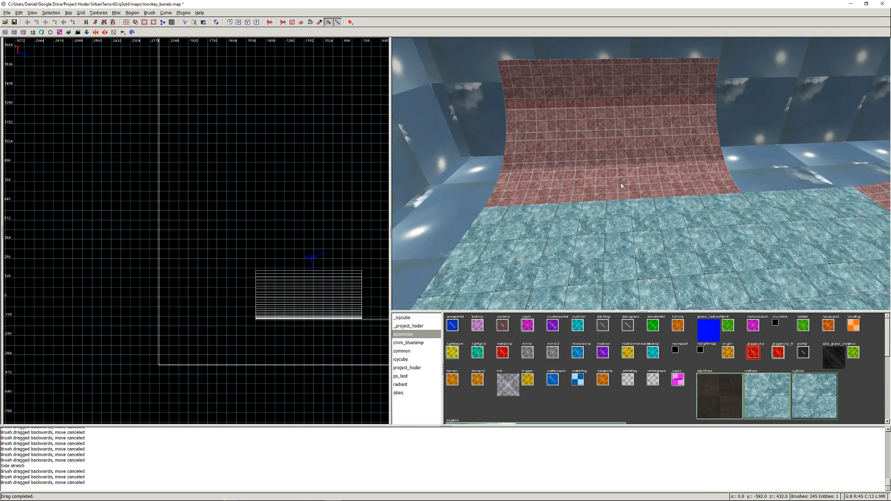
{"action": "right_click", "coordinate": [615, 186]}
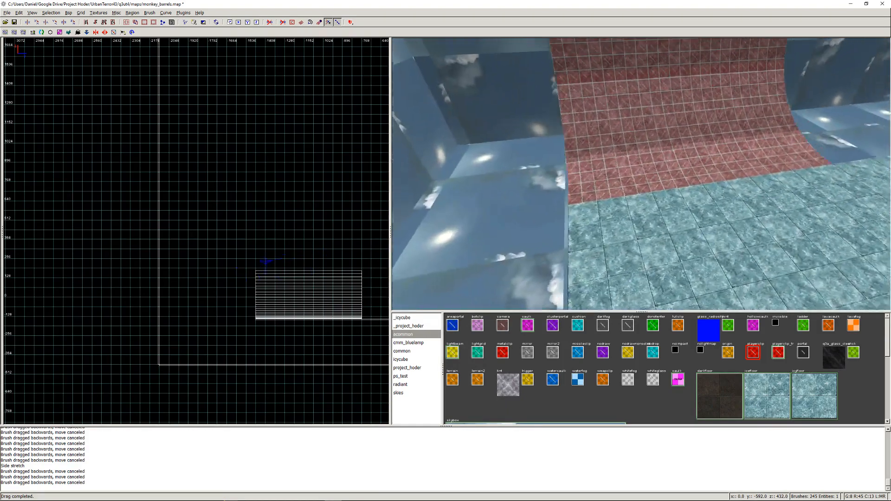
{"action": "right_click", "coordinate": [640, 174]}
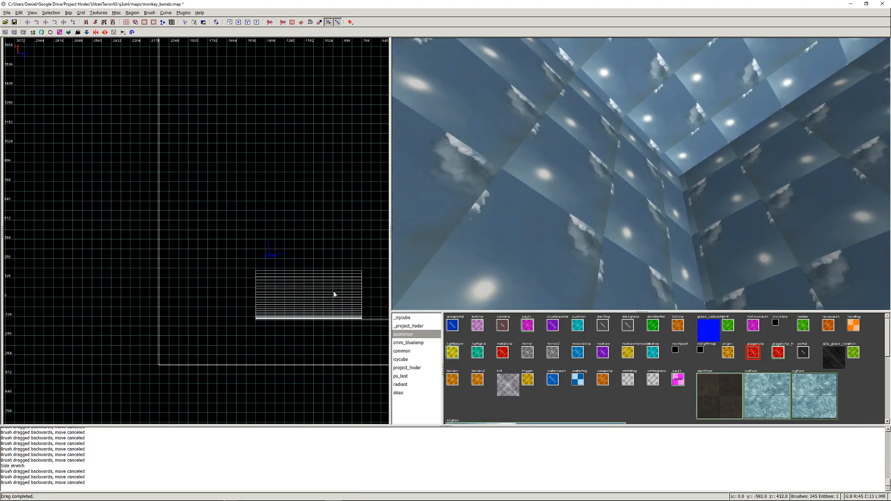
{"action": "right_click", "coordinate": [257, 210]}
{"action": "left_click", "coordinate": [244, 188]}
{"action": "right_click", "coordinate": [642, 172]}
{"action": "right_click", "coordinate": [642, 172]}
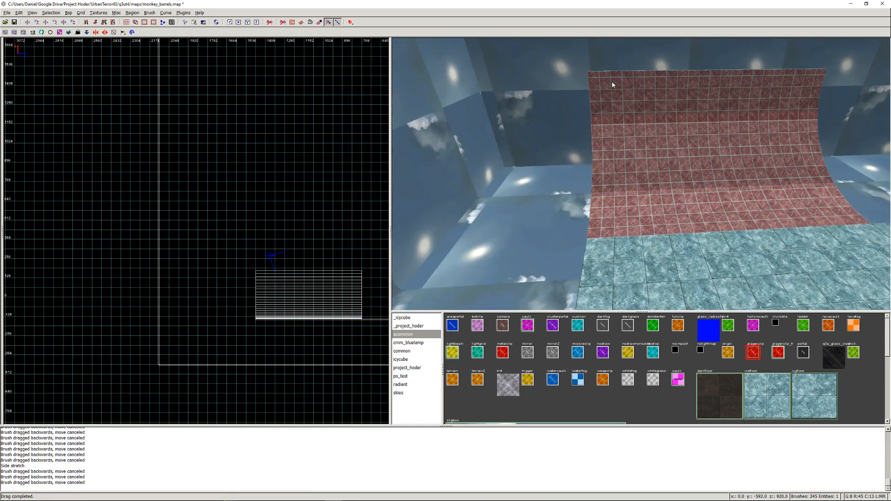
{"action": "right_click", "coordinate": [603, 274]}
{"action": "key", "text": "Left"}
{"action": "right_click", "coordinate": [641, 174]}
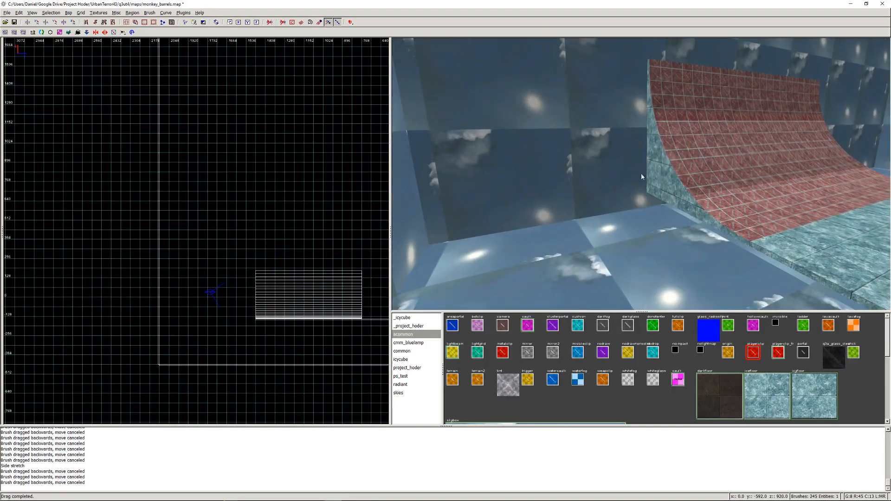
{"action": "left_click", "coordinate": [654, 178], "text": "shift"}
{"action": "key", "text": "BackSpace"}
- Draw a new brush about 192 units wide and 32 units high against the moved sky wall, below the ceiling
{"action": "right_click_drag", "start_coordinate": [246, 178], "coordinate": [281, 389]}
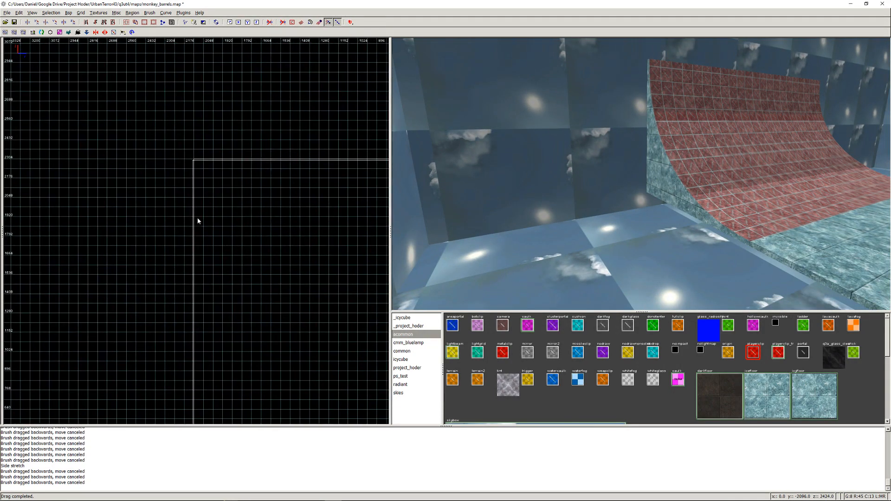
{"action": "scroll", "coordinate": [198, 221], "scroll_direction": "up", "scroll_amount": 4}
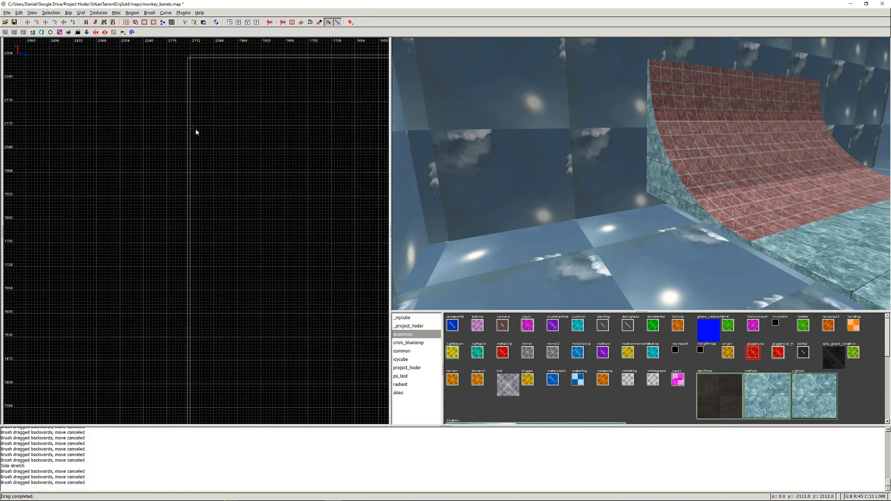
{"action": "left_click_drag", "start_coordinate": [196, 130], "coordinate": [256, 138]}
- Stretch the new brush to about 736 units long, ending at the adjoining sky wall, and apply the dark floor texture
{"action": "key", "text": "ctrl+Tab"}
{"action": "scroll", "coordinate": [217, 154], "scroll_direction": "down", "scroll_amount": 4}
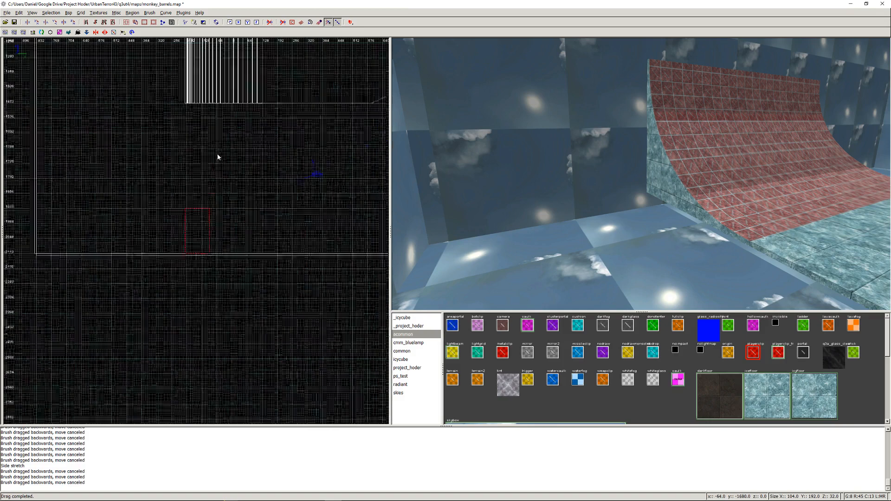
{"action": "right_click_drag", "start_coordinate": [201, 186], "coordinate": [208, 160]}
{"action": "scroll", "coordinate": [202, 186], "scroll_direction": "up", "scroll_amount": 4}
{"action": "left_click_drag", "start_coordinate": [189, 179], "coordinate": [78, 166]}
{"action": "right_click_drag", "start_coordinate": [78, 166], "coordinate": [190, 160]}
{"action": "left_click_drag", "start_coordinate": [189, 160], "coordinate": [70, 164]}
{"action": "right_click_drag", "start_coordinate": [250, 148], "coordinate": [177, 157]}
{"action": "left_click", "coordinate": [714, 387]}
{"action": "right_click", "coordinate": [519, 134]}
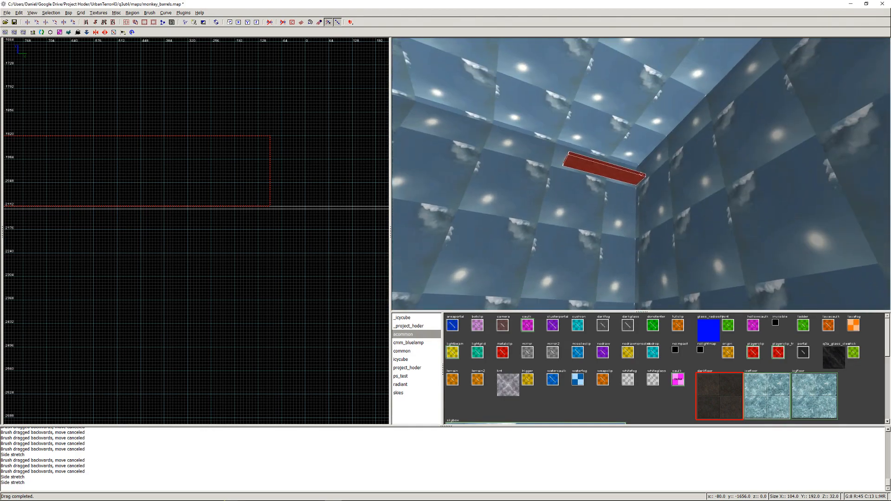
{"action": "right_click", "coordinate": [519, 134]}
- Duplicate the dark platform three times straight down along the wall, spacing the copies 128 units apart
{"action": "key", "text": "ctrl+Tab"}
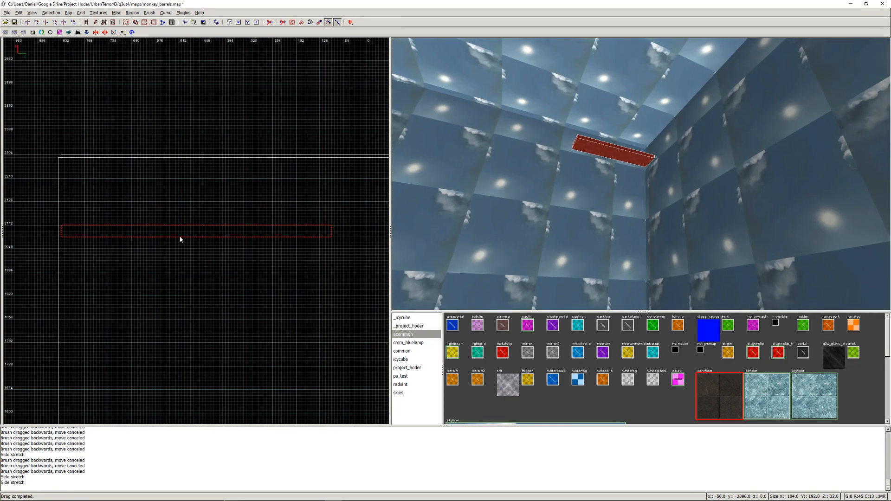
{"action": "right_click_drag", "start_coordinate": [177, 244], "coordinate": [187, 142]}
{"action": "key", "text": "space"}
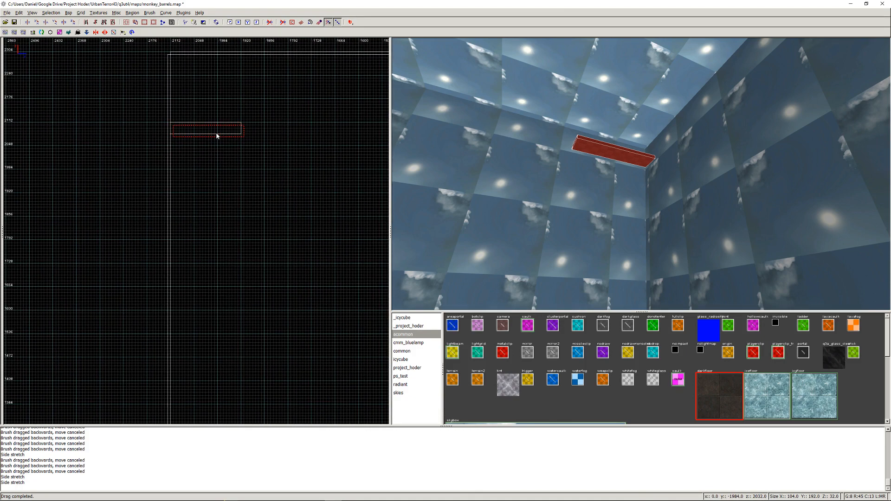
{"action": "left_click_drag", "start_coordinate": [219, 130], "coordinate": [211, 272]}
{"action": "key", "text": "space"}
{"action": "key", "text": "space"}
{"action": "right_click_drag", "start_coordinate": [211, 269], "coordinate": [214, 193]}
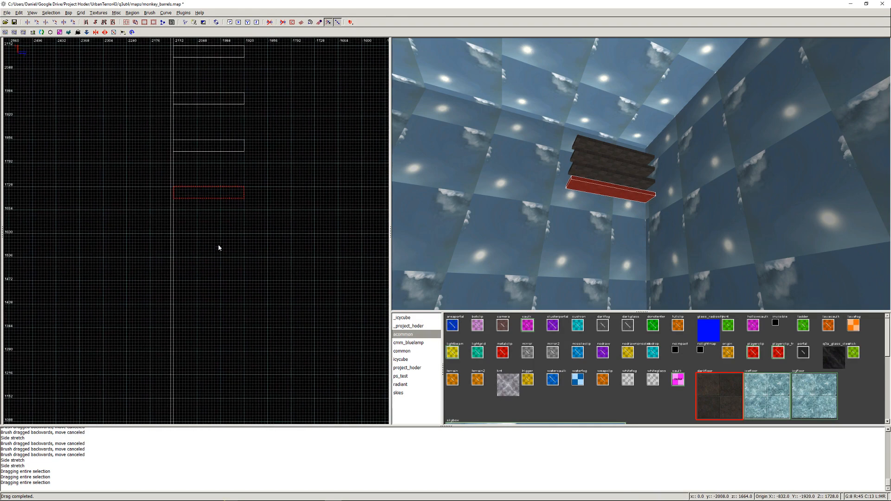
- Duplicate the lowest dark platform twice more straight down along the sky wall, spacing the copies 128 units apart, and view the stack in 3D
{"action": "key", "text": "space"}
{"action": "left_click_drag", "start_coordinate": [217, 198], "coordinate": [212, 290]}
{"action": "key", "text": "space"}
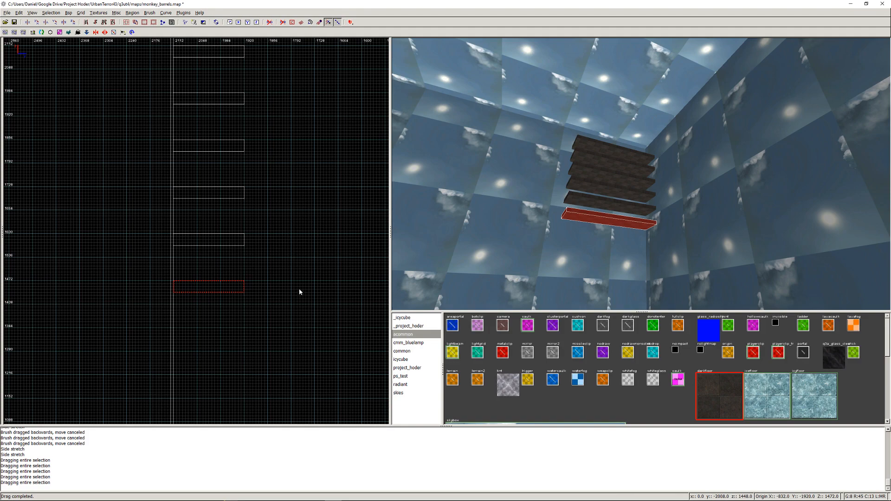
{"action": "key", "text": "Escape"}
{"action": "right_click", "coordinate": [538, 189]}
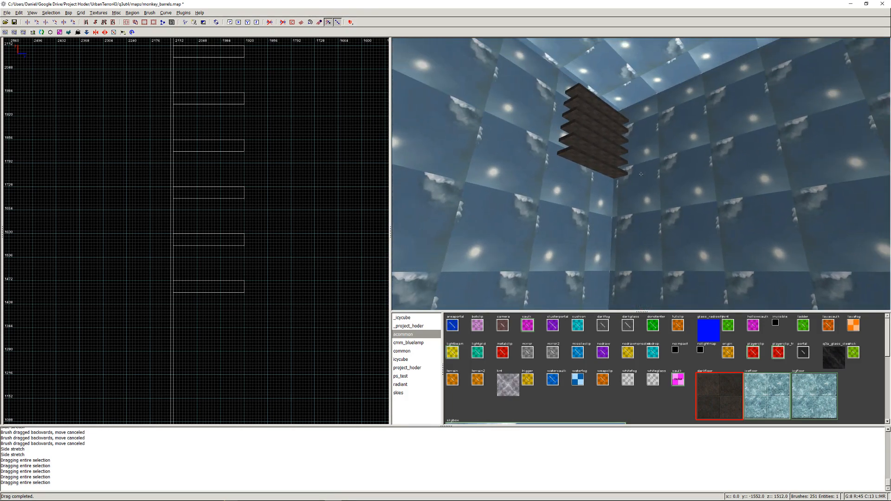
{"action": "right_click", "coordinate": [620, 154]}
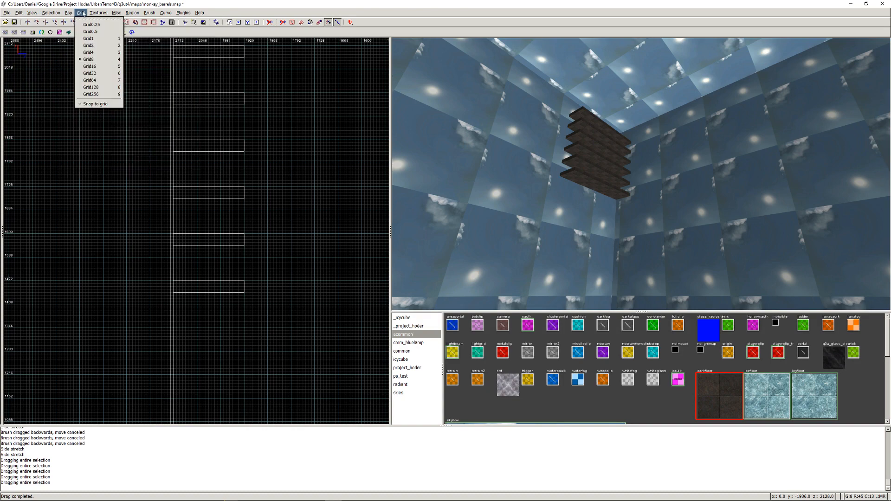
- Compile the map with the Q3Map2 (test) BSP -meta, -vis, -light -fast -filter preset and pack it with Map Packer (Open Source)
{"action": "mouse_move", "coordinate": [71, 14]}
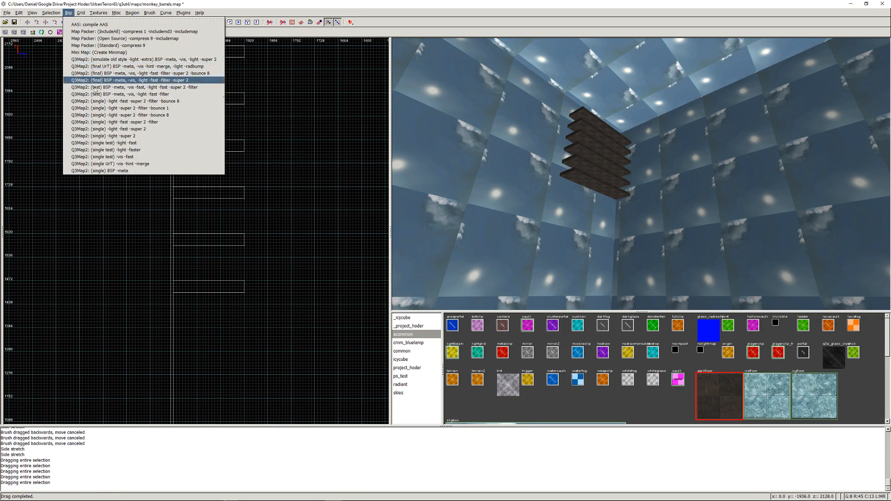
{"action": "left_click", "coordinate": [95, 93]}
{"action": "left_click", "coordinate": [73, 14]}
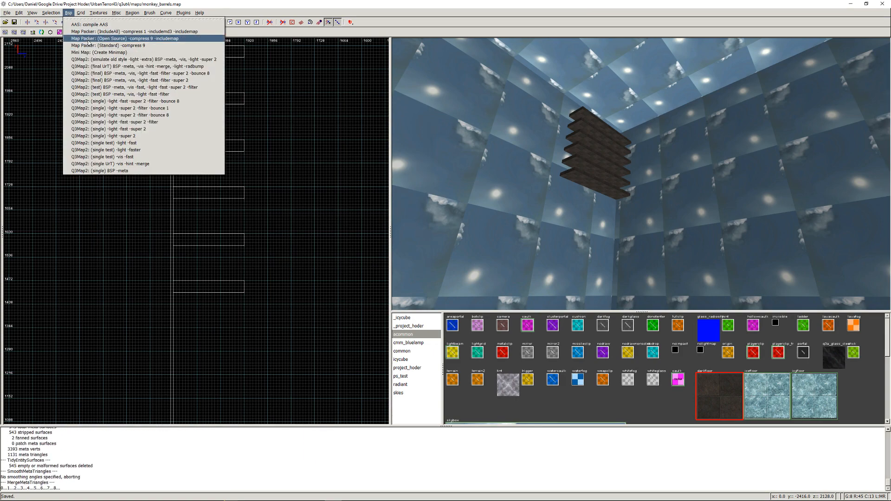
{"action": "left_click", "coordinate": [89, 40]}
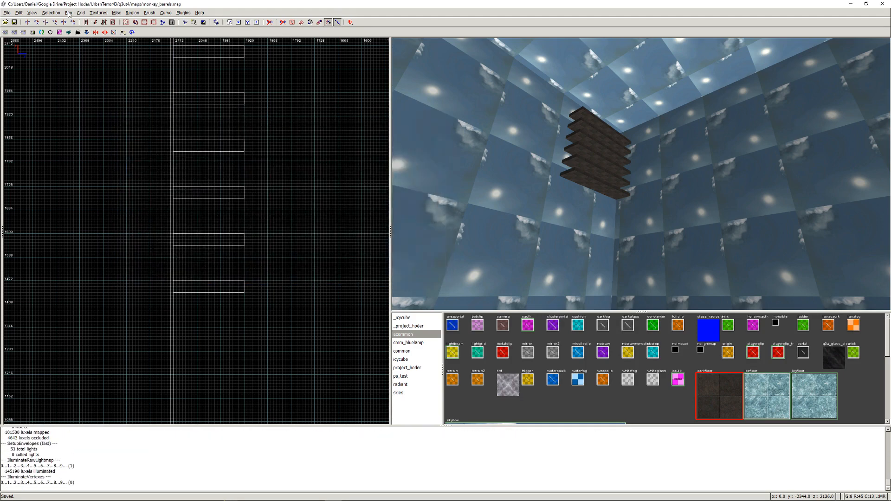
{"action": "left_click", "coordinate": [69, 13]}
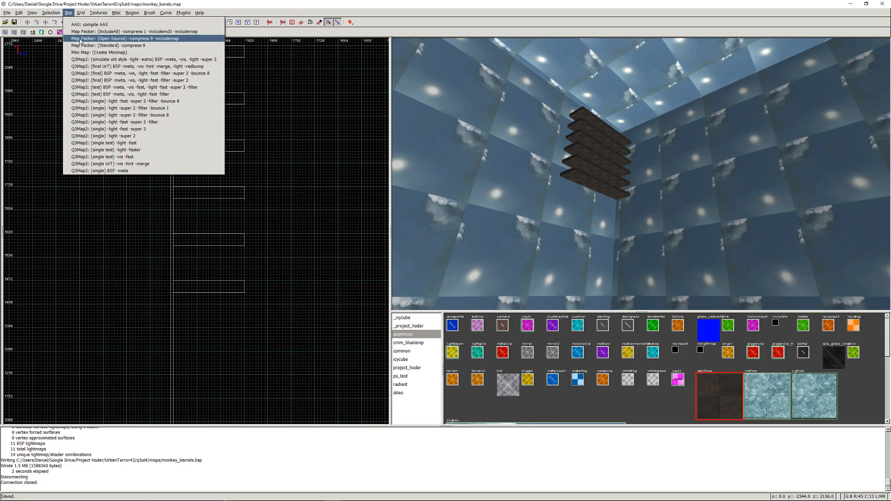
{"action": "left_click", "coordinate": [80, 39]}
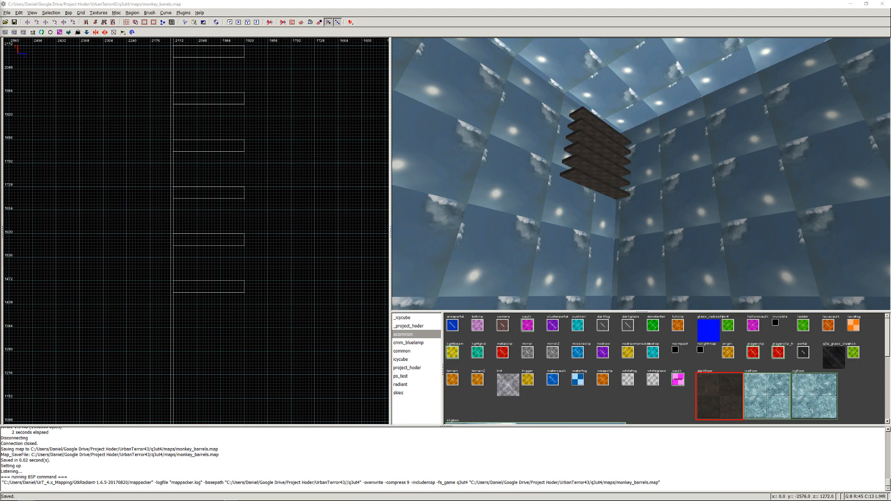
- Switch to Urban Terror and load monkey_barrels with devmap in game type 9
{"action": "mouse_move", "coordinate": [320, 494]}
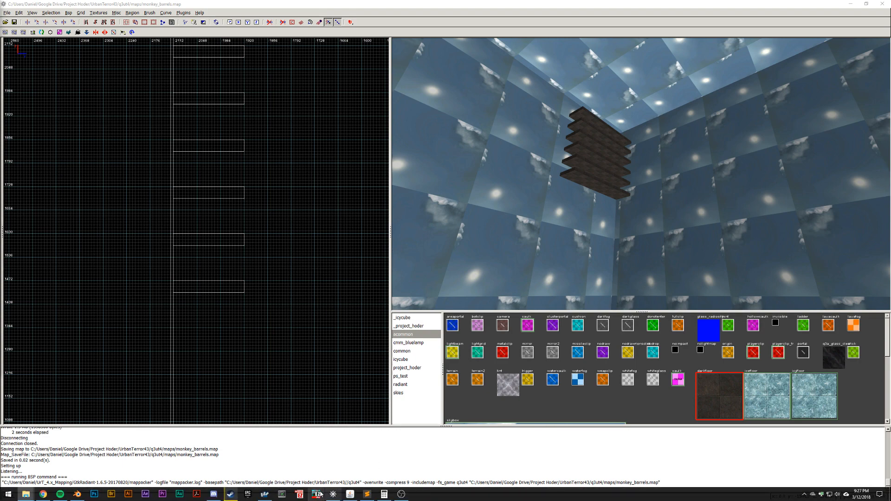
{"action": "left_click", "coordinate": [262, 498]}
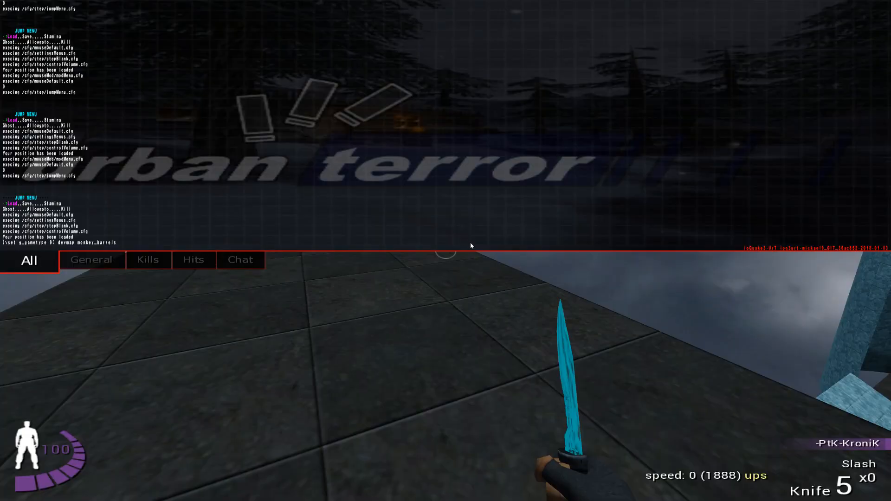
{"action": "key", "text": "Return"}
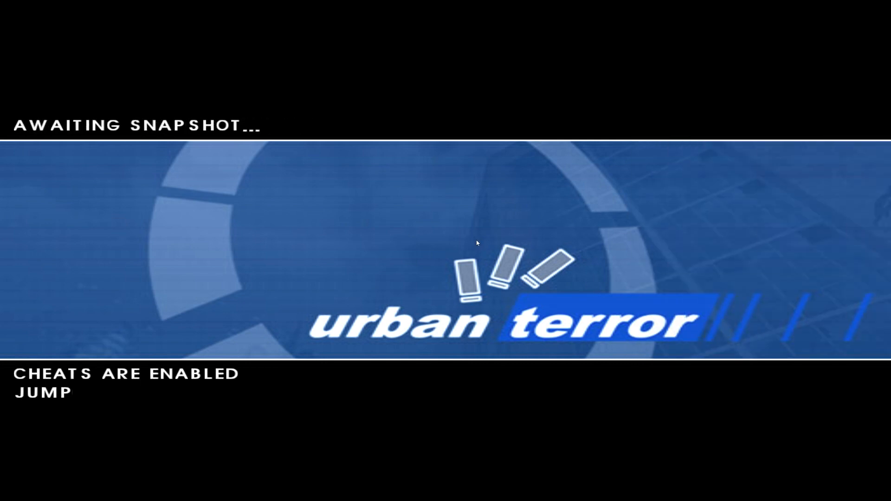
{"action": "key", "text": "Escape"}
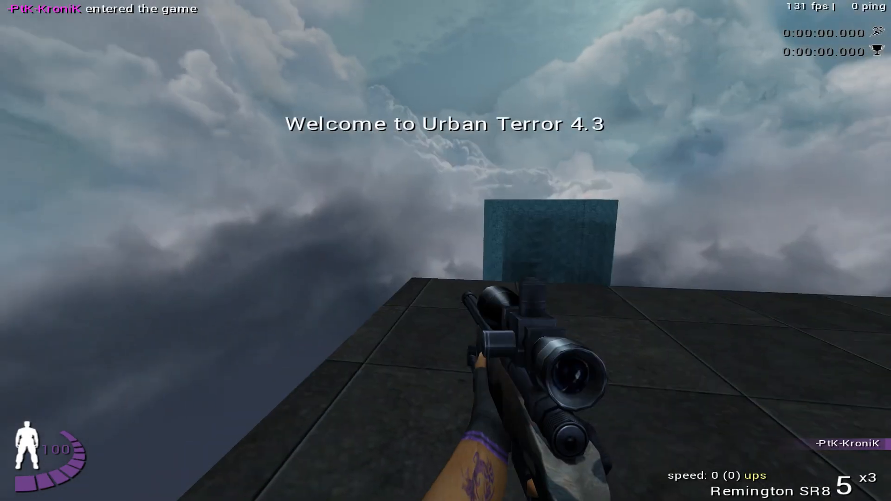
- Equip the knife, walk to the start platform's edge above the curved ramp, and save the player position there
{"action": "key", "text": "grave"}
{"action": "key", "text": "grave"}
{"action": "key", "text": "1"}
{"action": "key", "text": "w"}
{"action": "key", "text": "w"}
{"action": "left_click", "coordinate": [445, 250]}
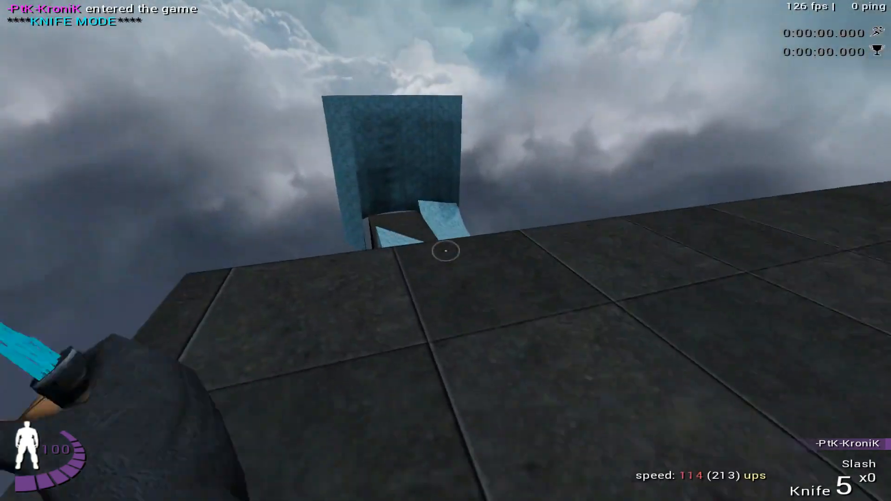
{"action": "key", "text": "w"}
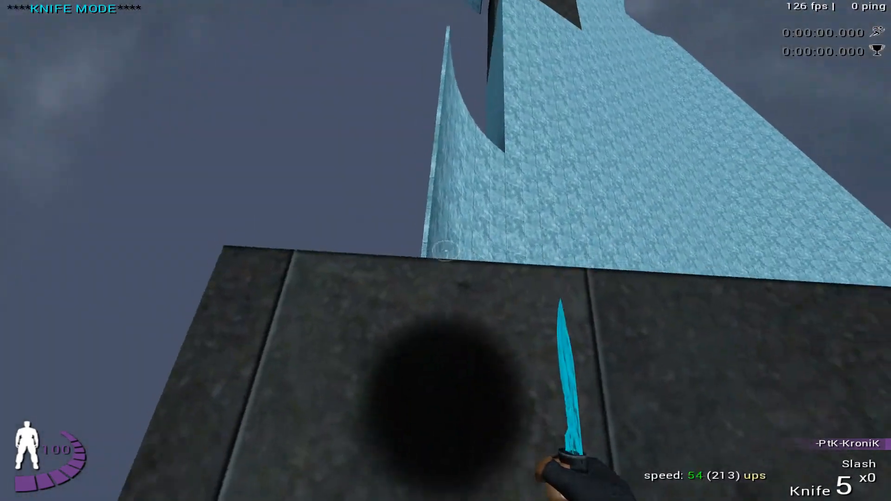
{"action": "key", "text": "a"}
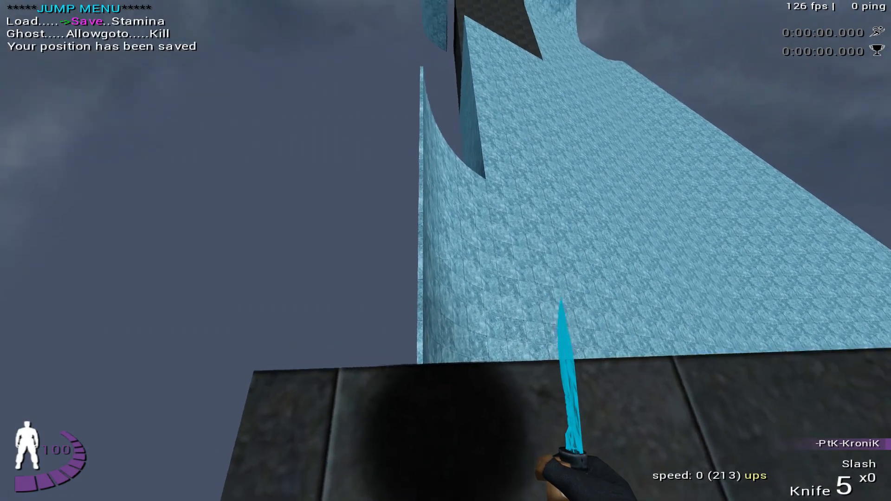
{"action": "left_click", "coordinate": [445, 250]}
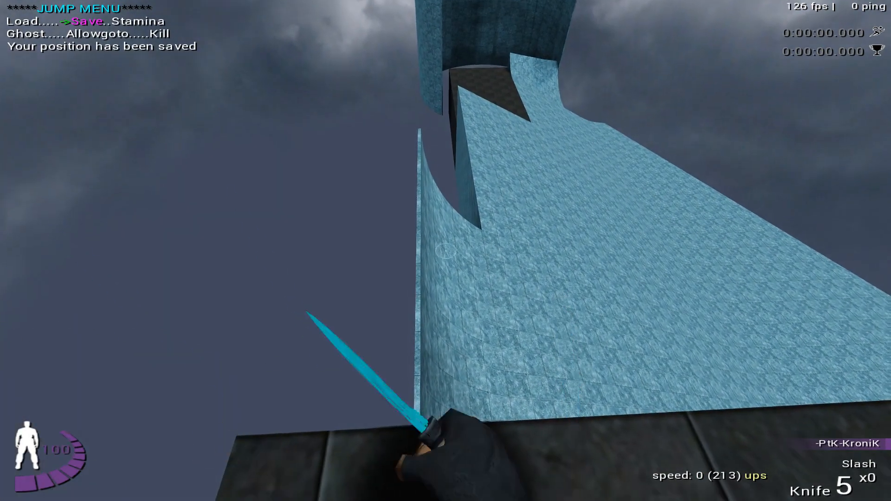
- Jump off the start platform onto the curved ice ramp and ride it up through the tall curved wall
{"action": "key", "text": "space"}
{"action": "key", "text": "w"}
{"action": "key", "text": "w"}
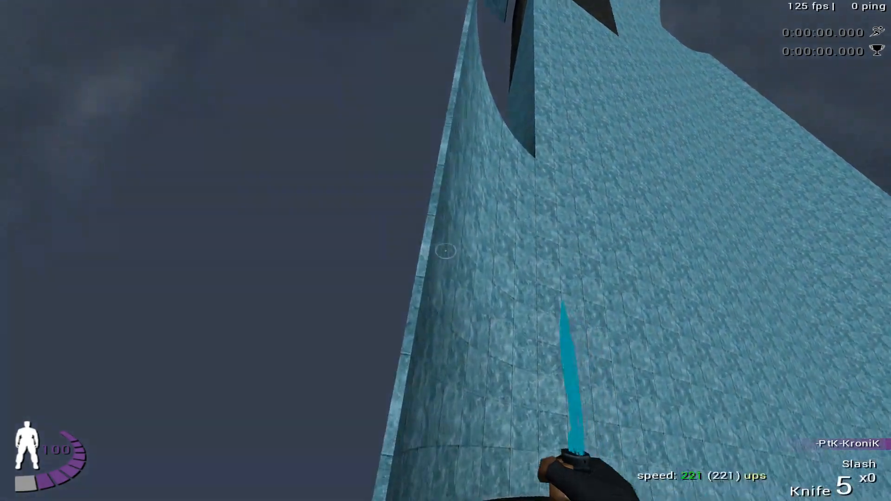
{"action": "key", "text": "d"}
{"action": "key", "text": "w"}
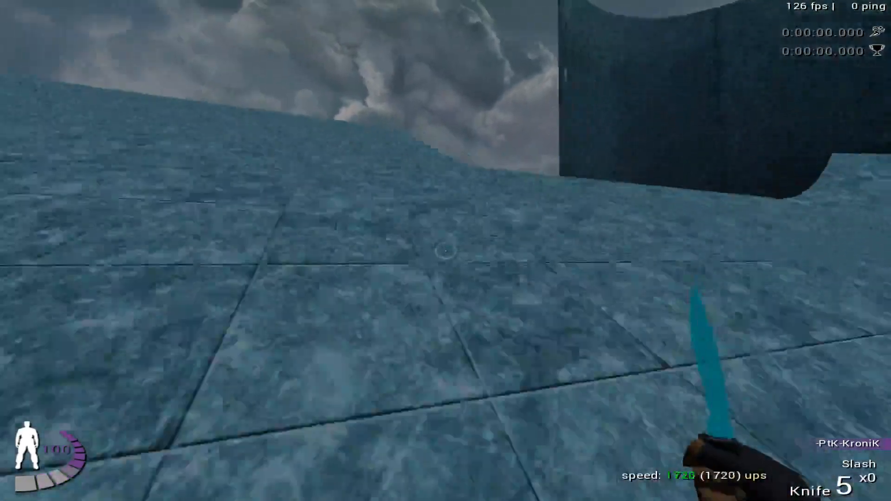
{"action": "key", "text": "space"}
{"action": "key", "text": "a"}
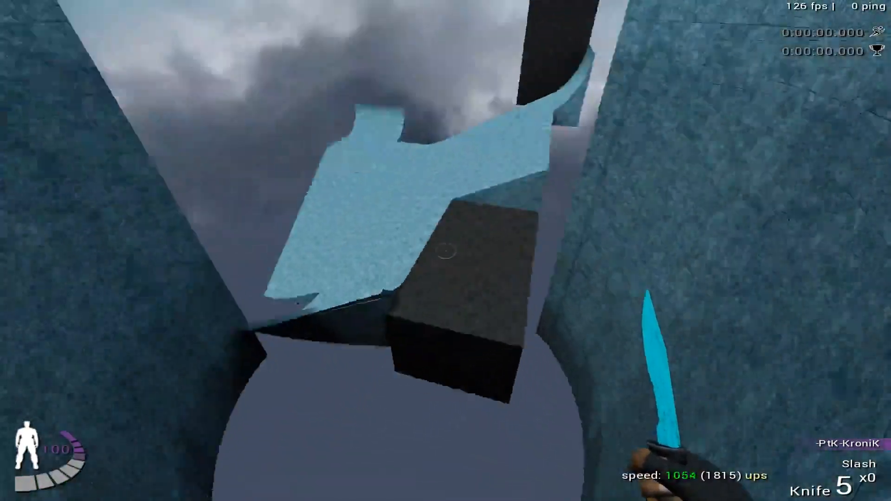
- Fly on to the stacked dark platforms, land between them, and check their edges and spacing from above and below
{"action": "key", "text": "d"}
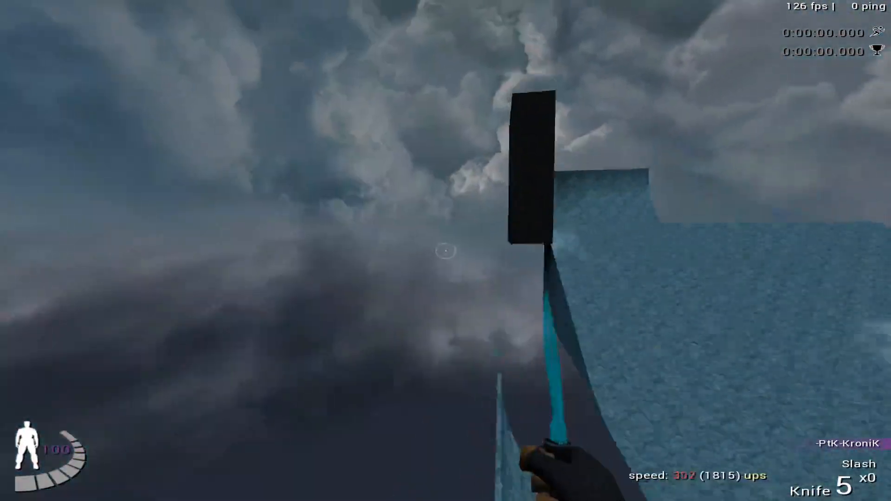
{"action": "key", "text": "a"}
{"action": "key", "text": "w"}
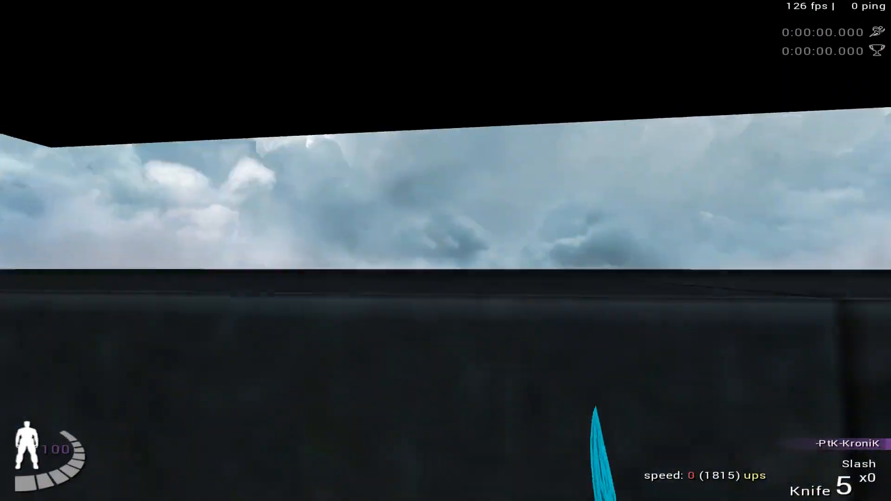
{"action": "key", "text": "w"}
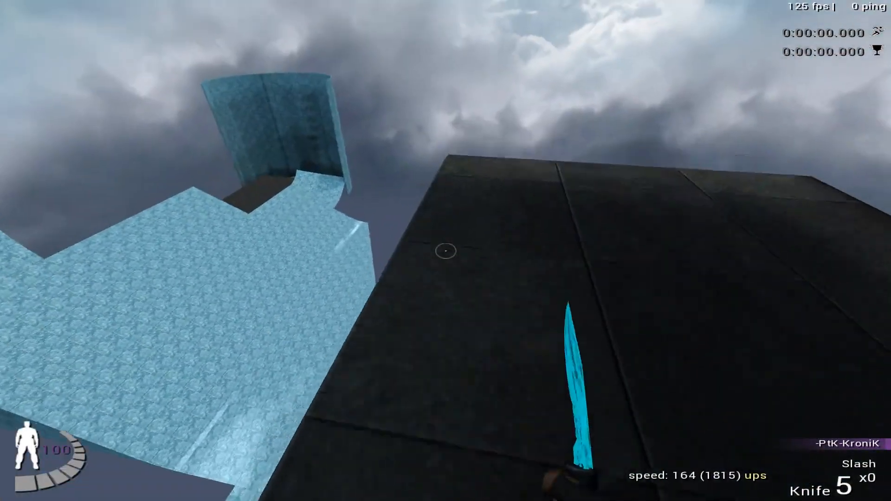
{"action": "key", "text": "w"}
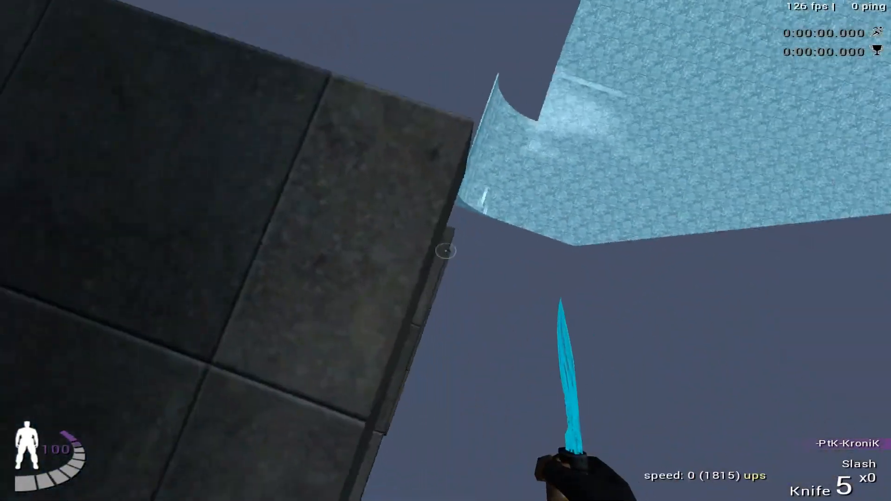
{"action": "key", "text": "w"}
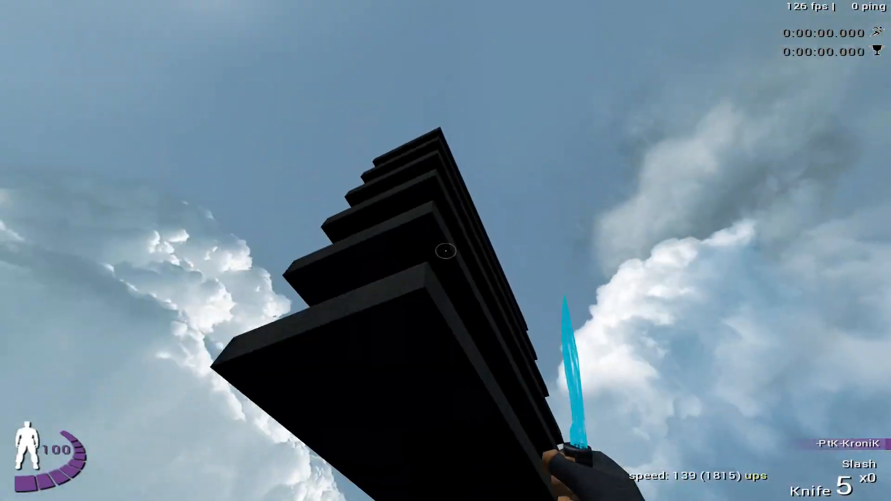
- Repeat the ramp jump towards the stacked platforms several times, reloading the saved position between attempts
{"action": "key", "text": "l"}
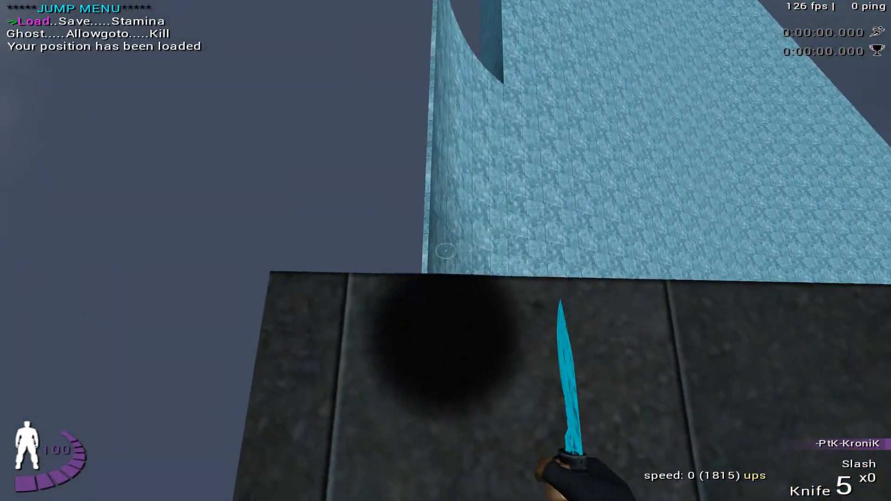
{"action": "key", "text": "w"}
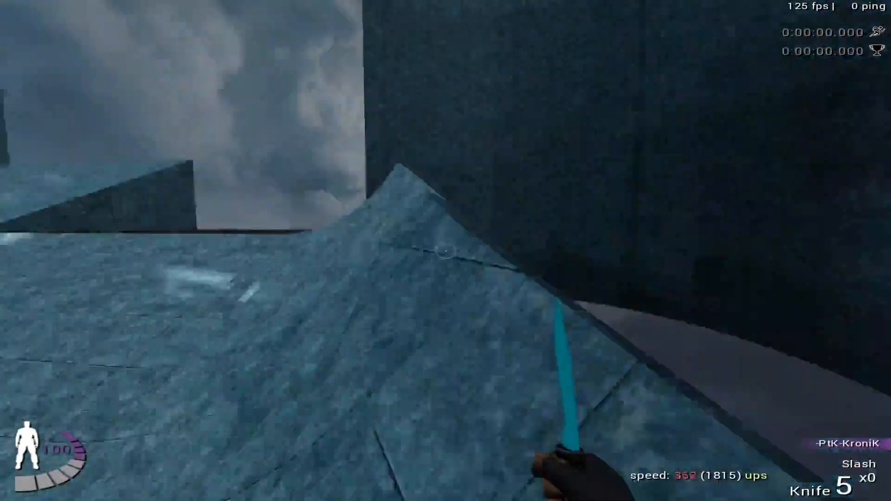
{"action": "key", "text": "l"}
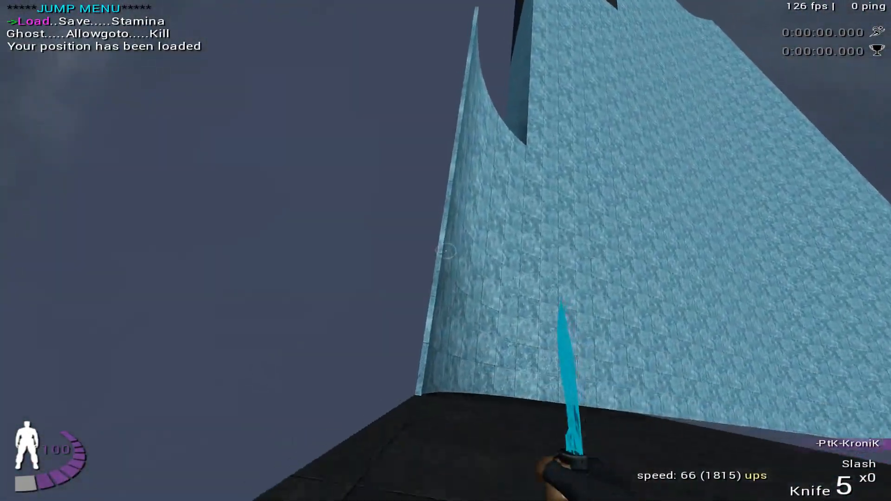
{"action": "key", "text": "l"}
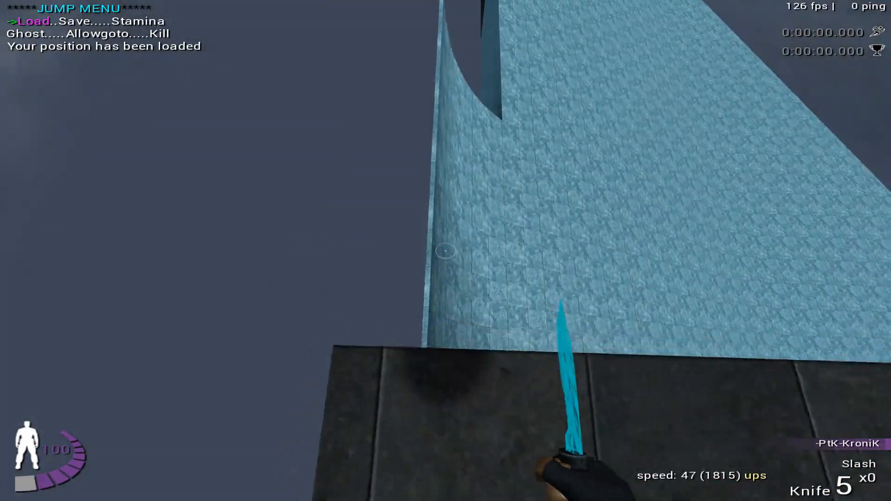
{"action": "key", "text": "w"}
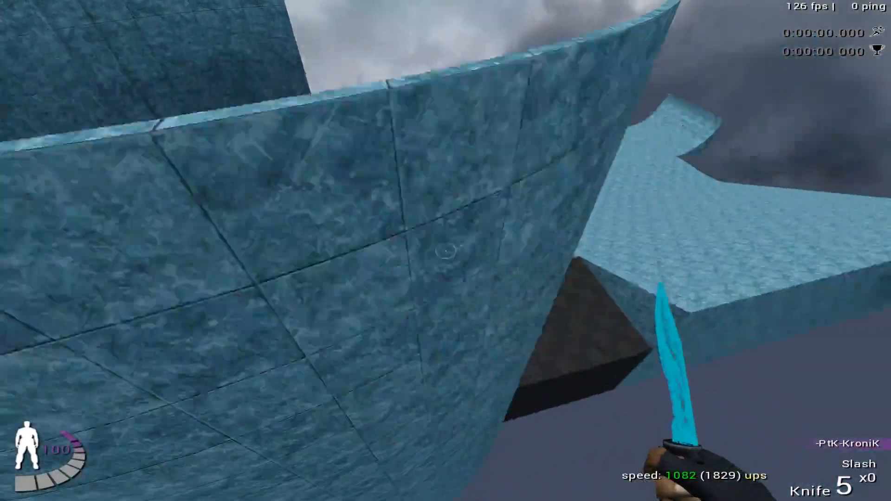
{"action": "key", "text": "l"}
{"action": "key", "text": "Return"}
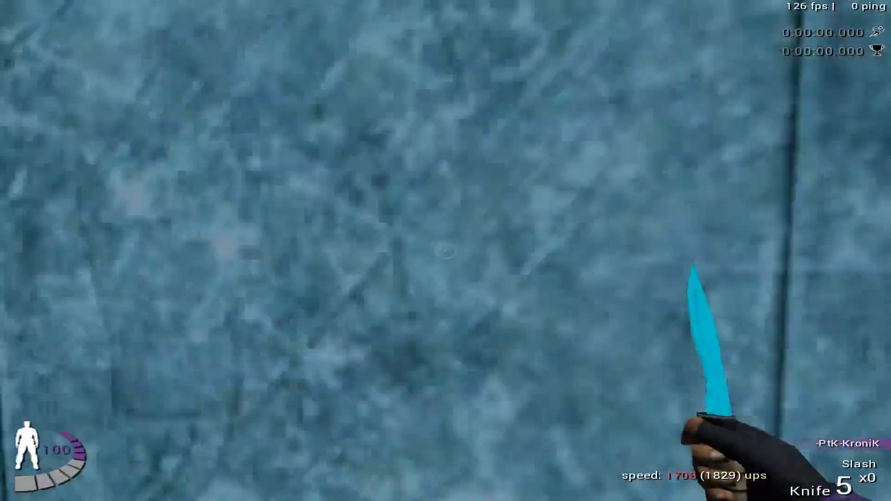
{"action": "key", "text": "l"}
{"action": "key", "text": "Return"}
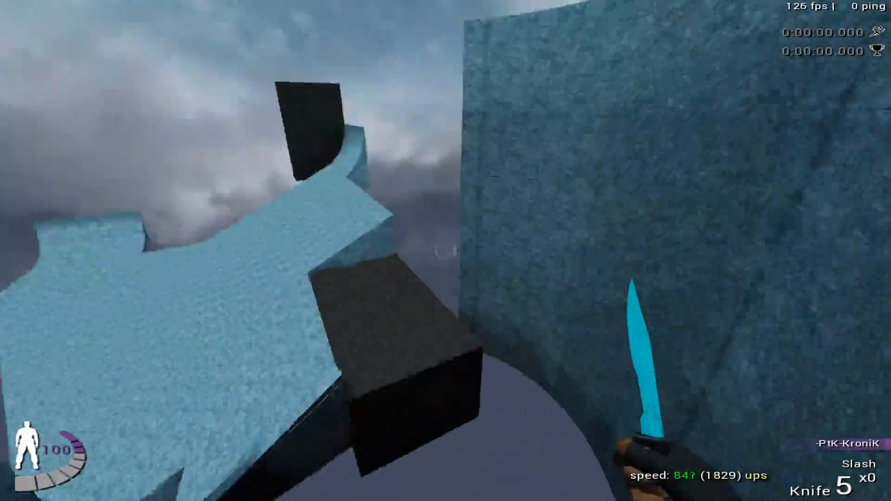
{"action": "key", "text": "Return"}
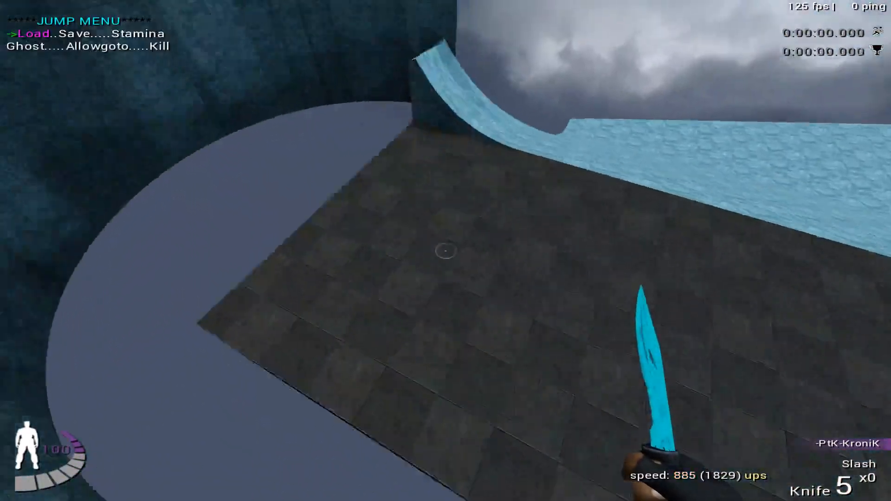
{"action": "key", "text": "Return"}
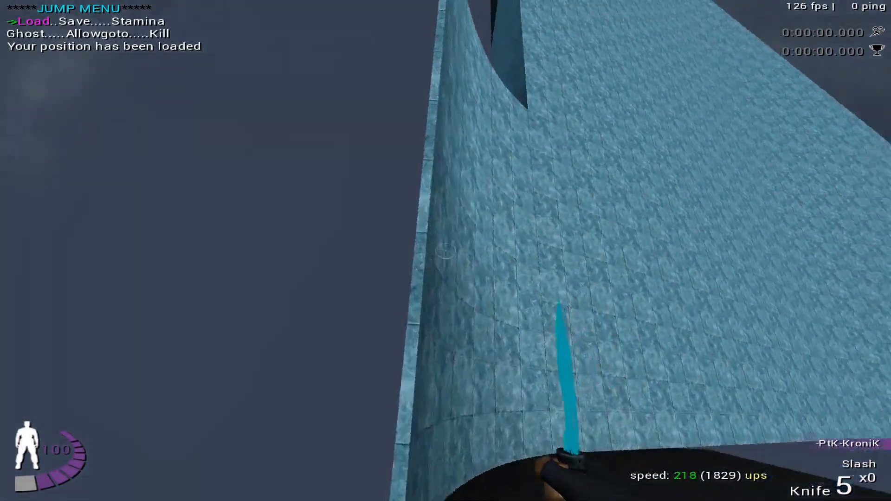
{"action": "key", "text": "Return"}
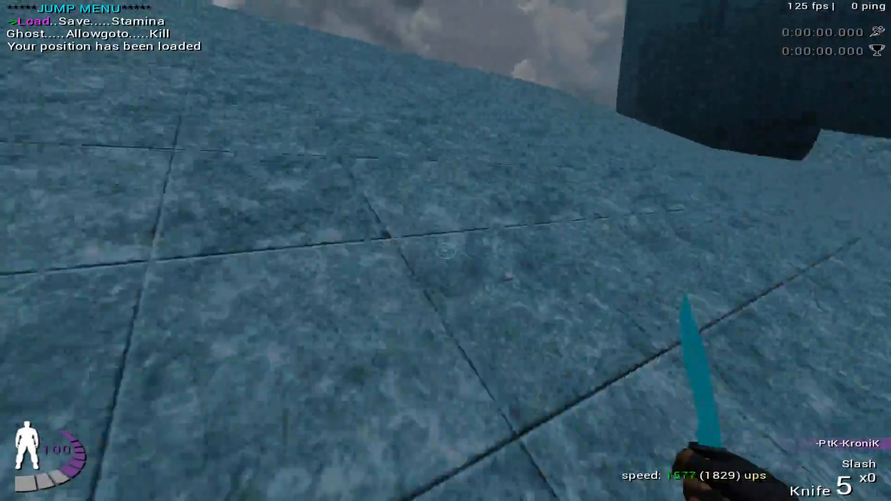
{"action": "key", "text": "Return"}
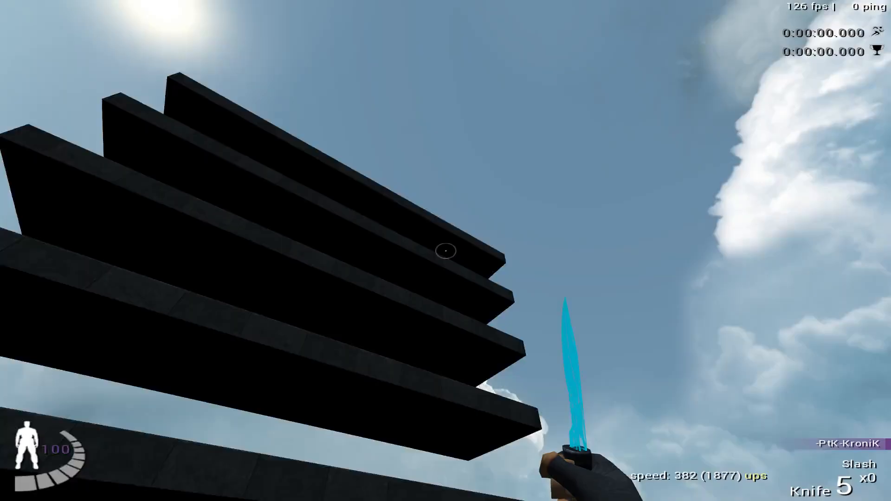
- Inspect the gaps between the stacked dark platforms, walk to the edge above the ice ramp, and jump back down onto it
{"action": "key", "text": "w"}
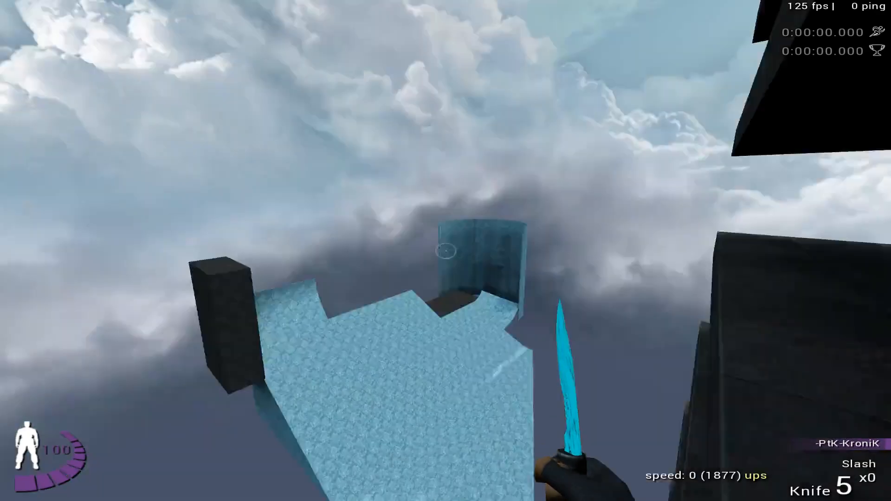
{"action": "key", "text": "w"}
{"action": "left_click", "coordinate": [446, 251]}
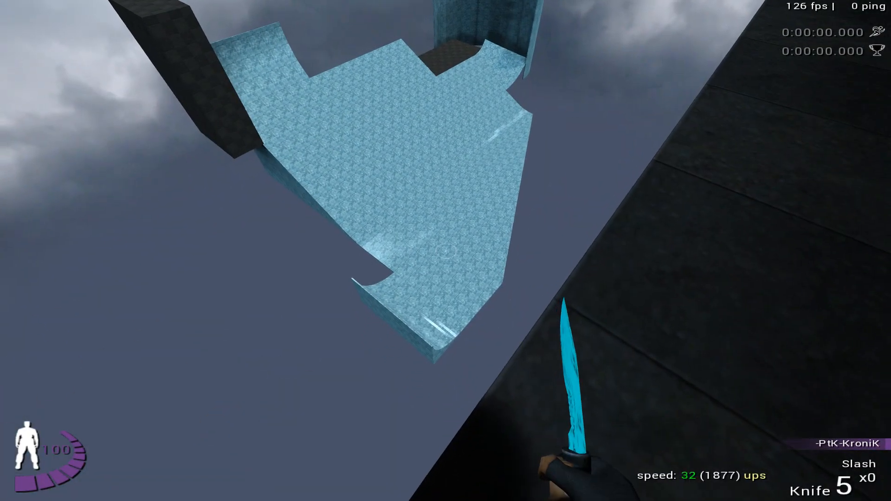
{"action": "key", "text": "d"}
{"action": "key", "text": "w"}
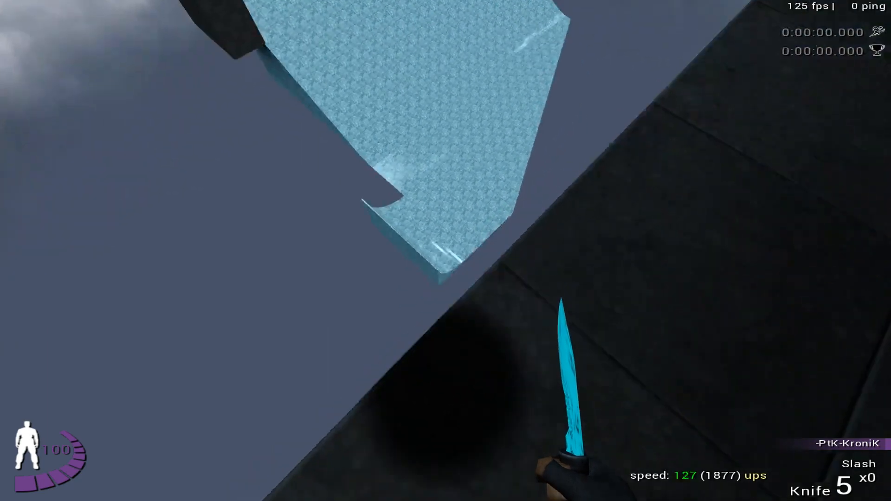
{"action": "key", "text": "space"}
{"action": "key", "text": "w"}
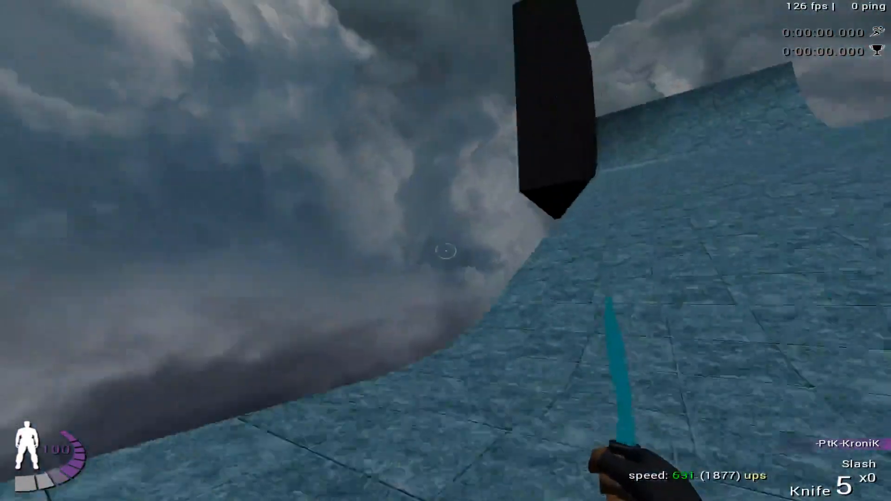
- Load the saved start position, jump onto the curved ice ramp for a speed run, and reload the position
{"action": "key", "text": "Up"}
{"action": "key", "text": "Return"}
{"action": "key", "text": "a"}
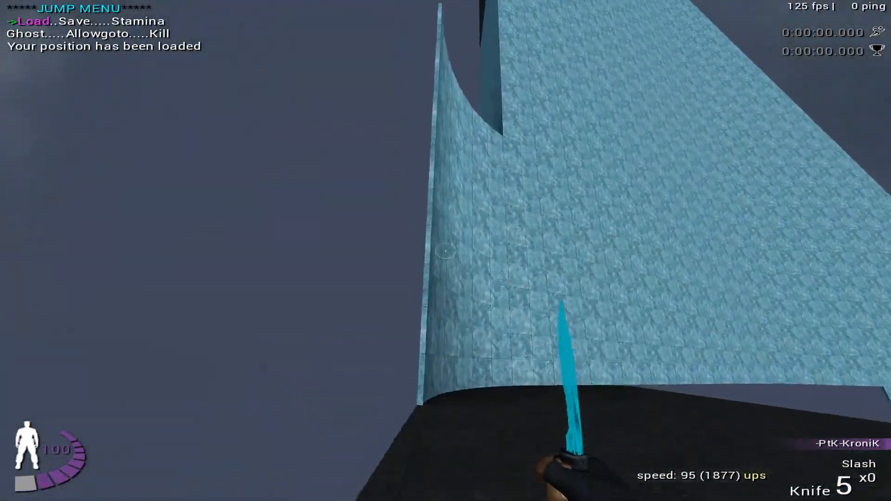
{"action": "key", "text": "w"}
{"action": "key", "text": "w"}
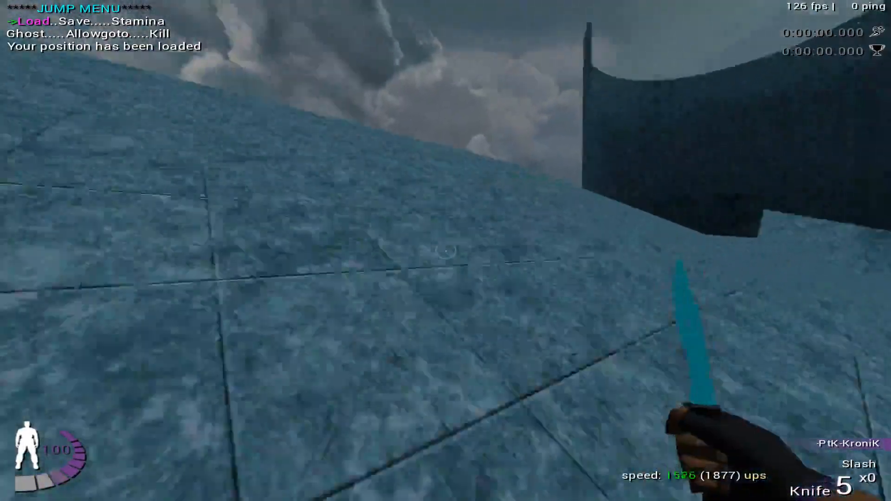
{"action": "key", "text": "Return"}
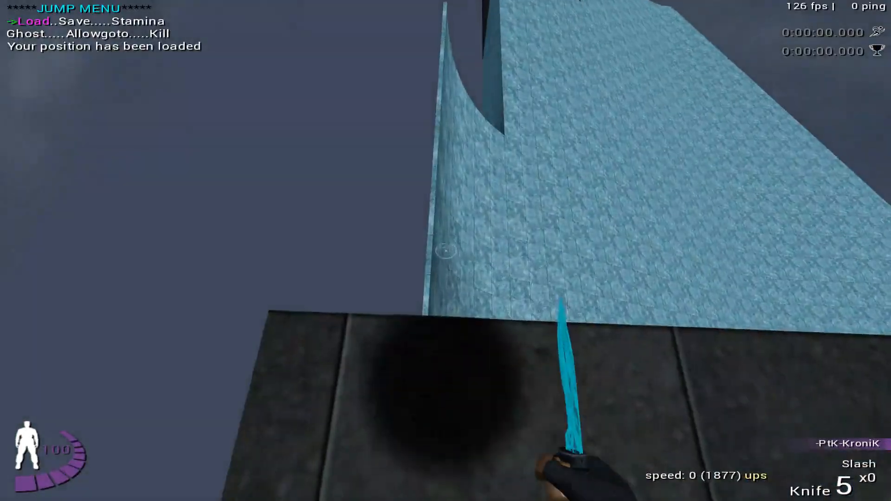
- Drop along the ramp's curved side edge, ride across the ice towards the tall curved wall, and reload the start position
{"action": "key", "text": "a"}
{"action": "key", "text": "w"}
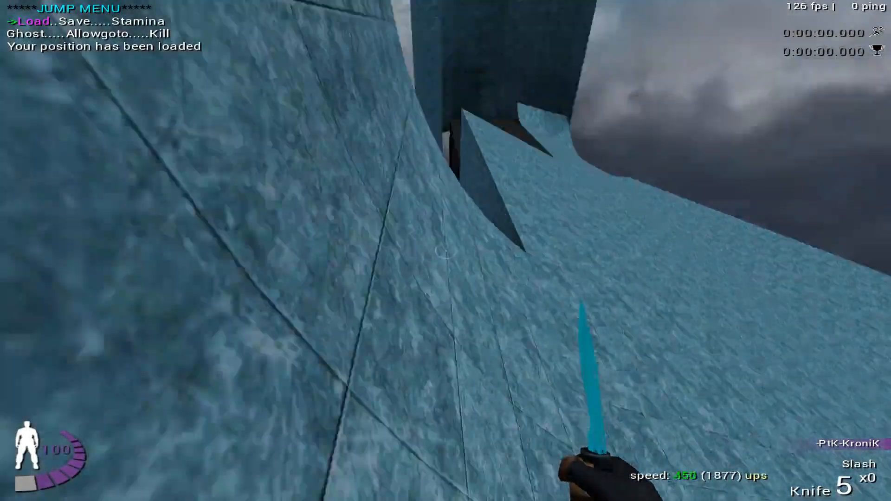
{"action": "key", "text": "w"}
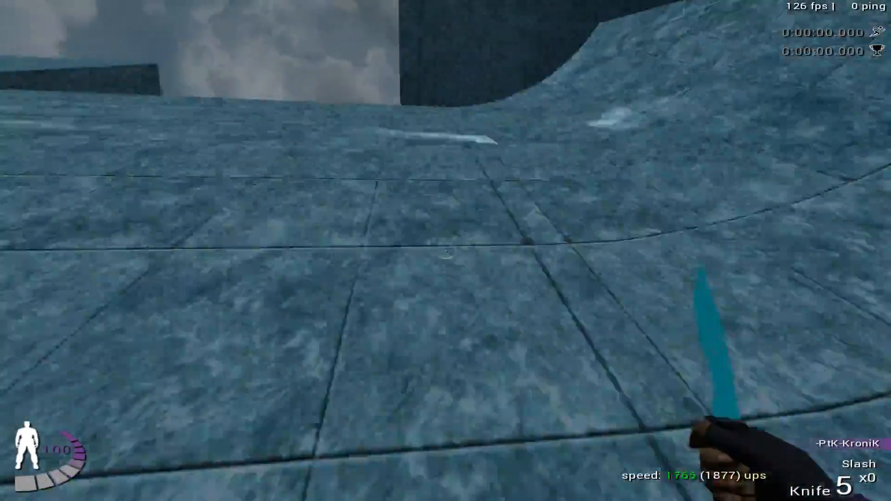
{"action": "key", "text": "w"}
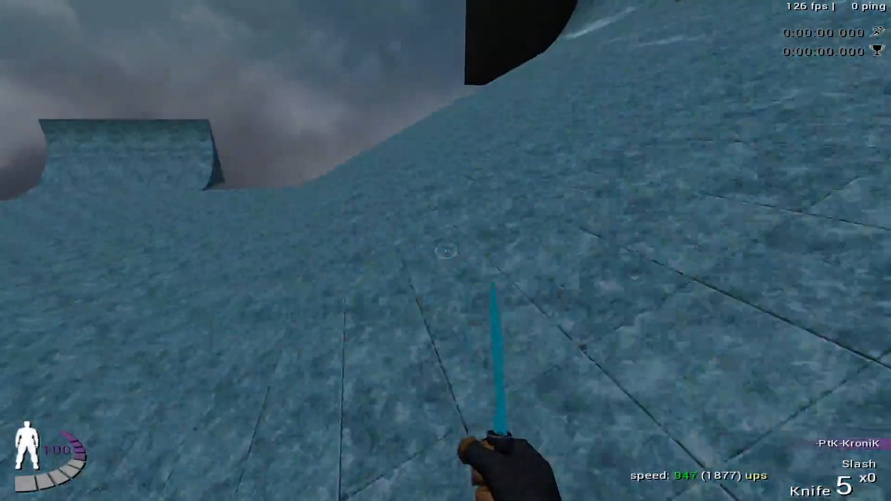
{"action": "key", "text": "Return"}
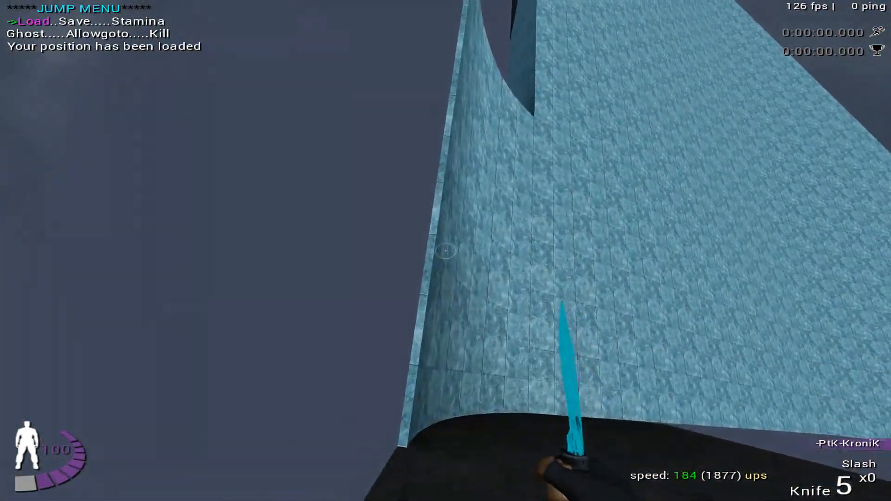
- Retry the ramp run from the start platform, carry on over the ice to a dark block, and reload the position
{"action": "key", "text": "w"}
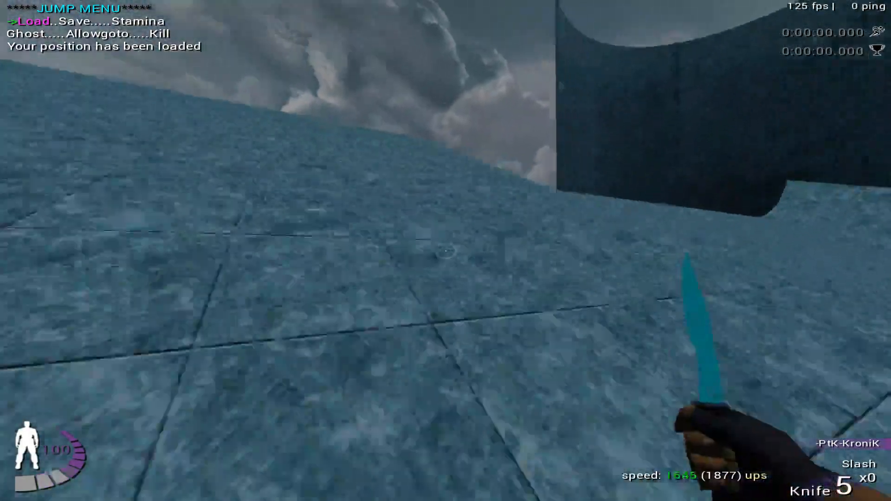
{"action": "key", "text": "Return"}
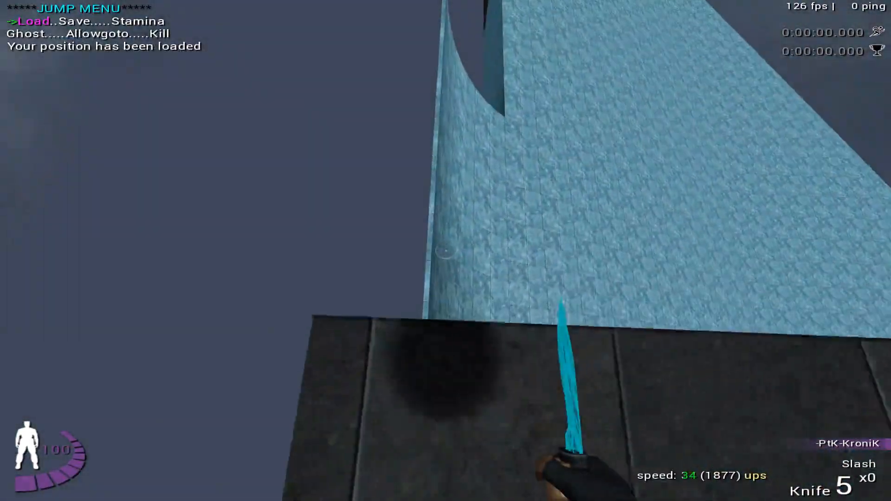
{"action": "key", "text": "w"}
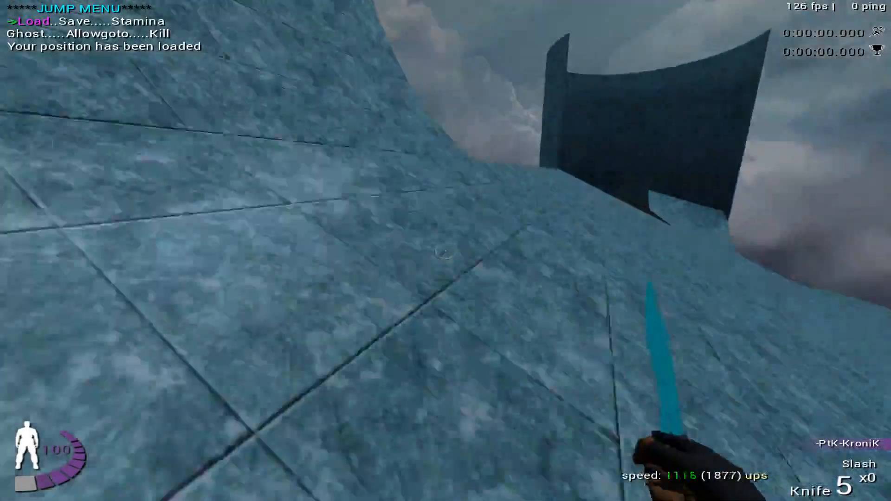
{"action": "key", "text": "w"}
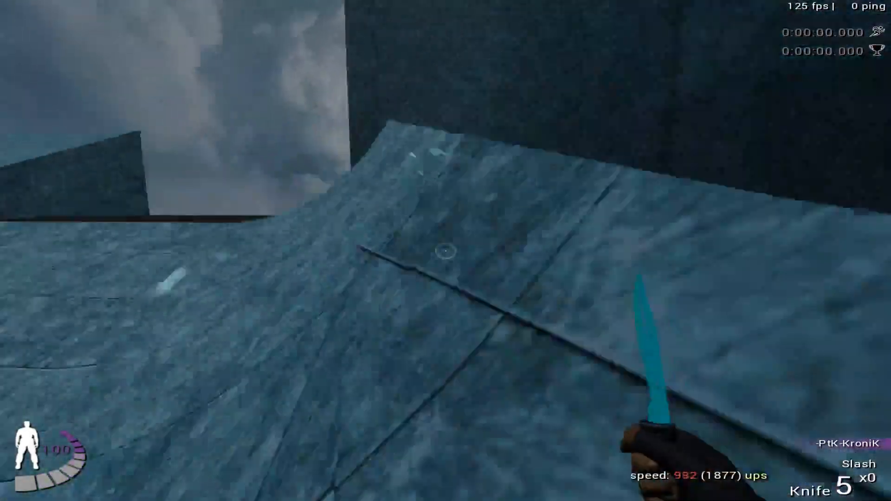
{"action": "key", "text": "w"}
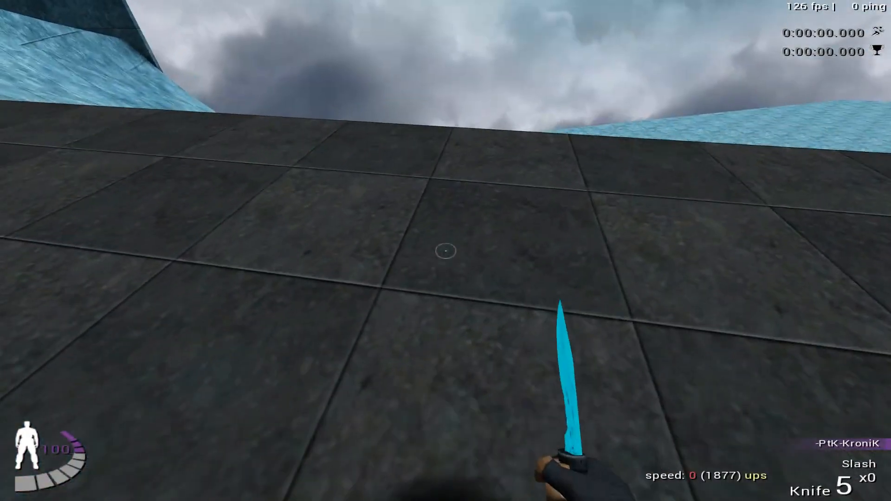
{"action": "key", "text": "l"}
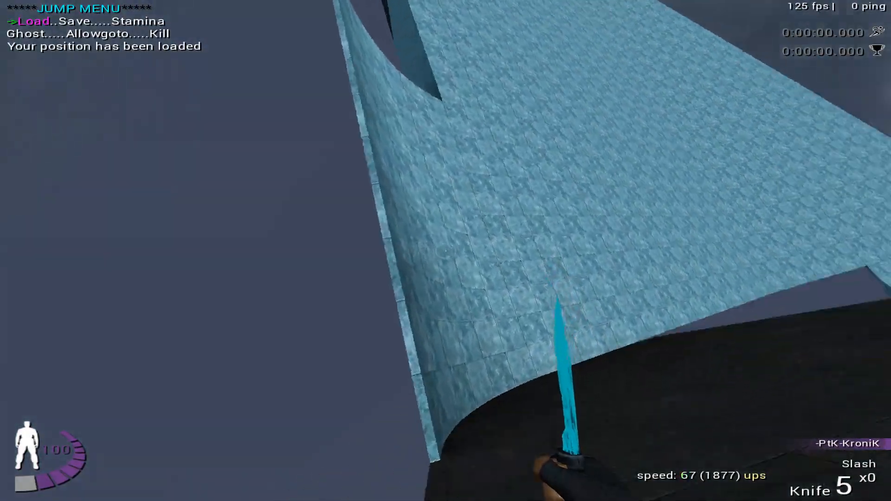
- Ride the ramp up through the tall curved wall, fly on beneath the stacked dark platforms, and reload the start position
{"action": "key", "text": "w"}
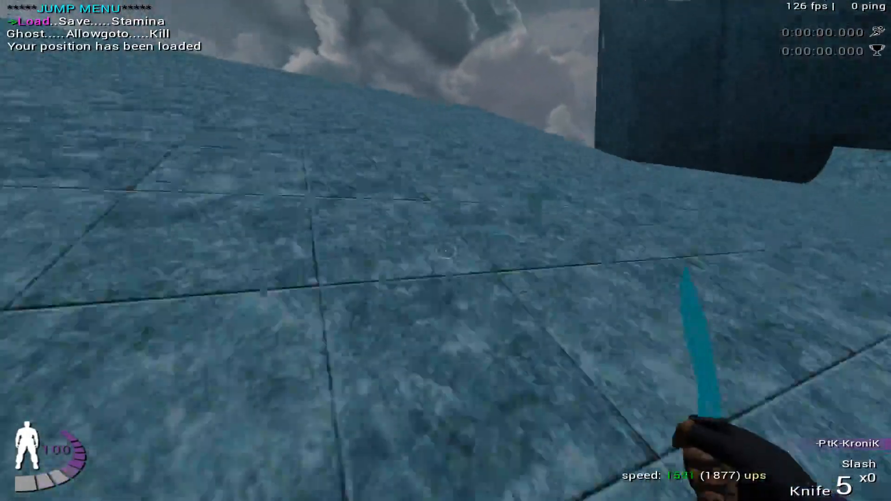
{"action": "key", "text": "w"}
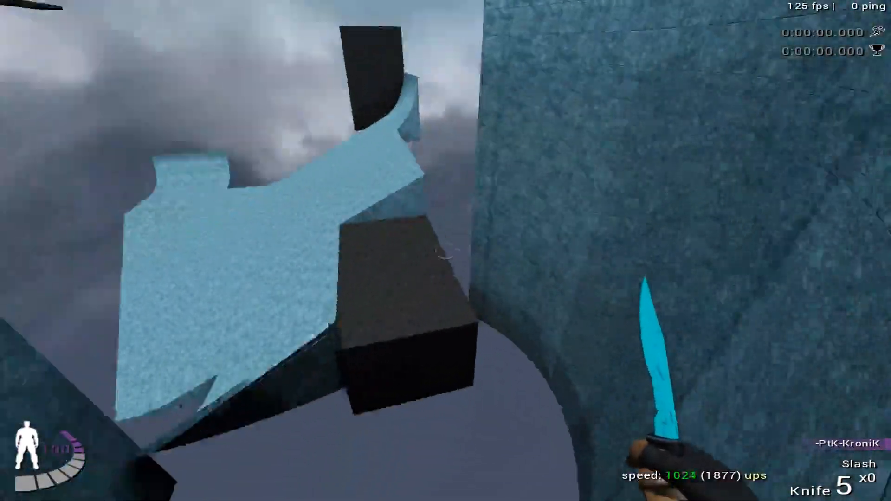
{"action": "key", "text": "w"}
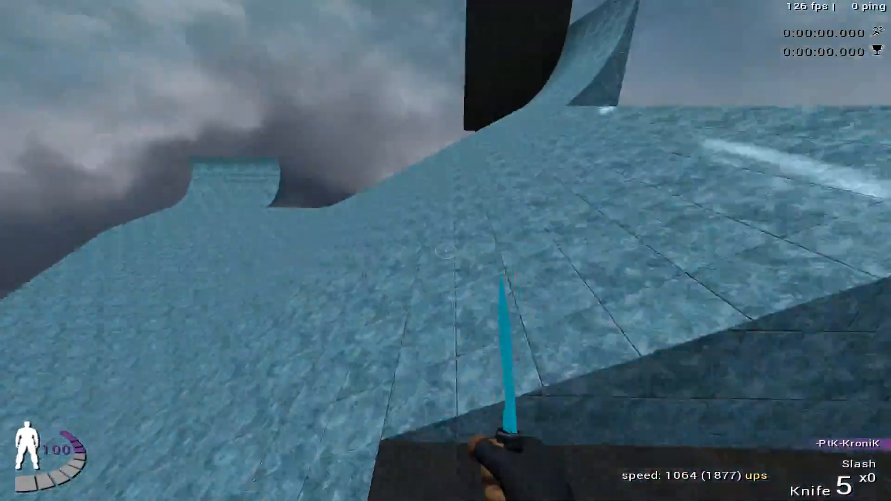
{"action": "key", "text": "w"}
{"action": "key", "text": "w"}
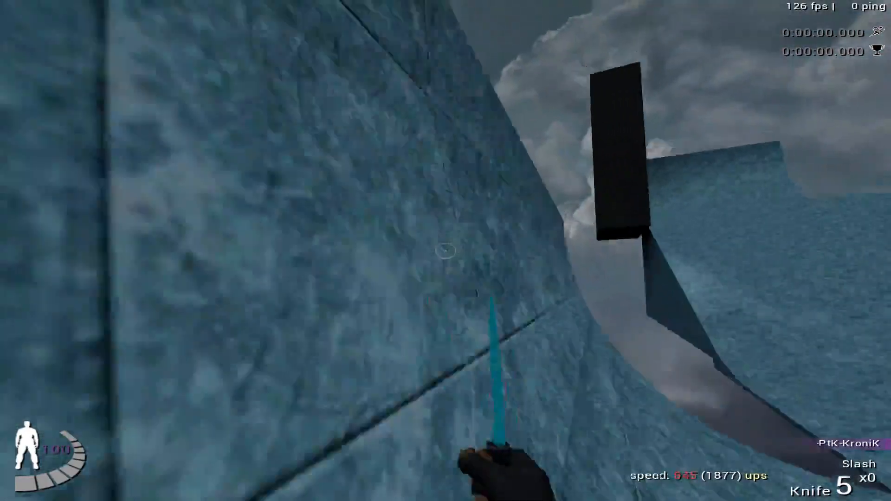
{"action": "key", "text": "Up"}
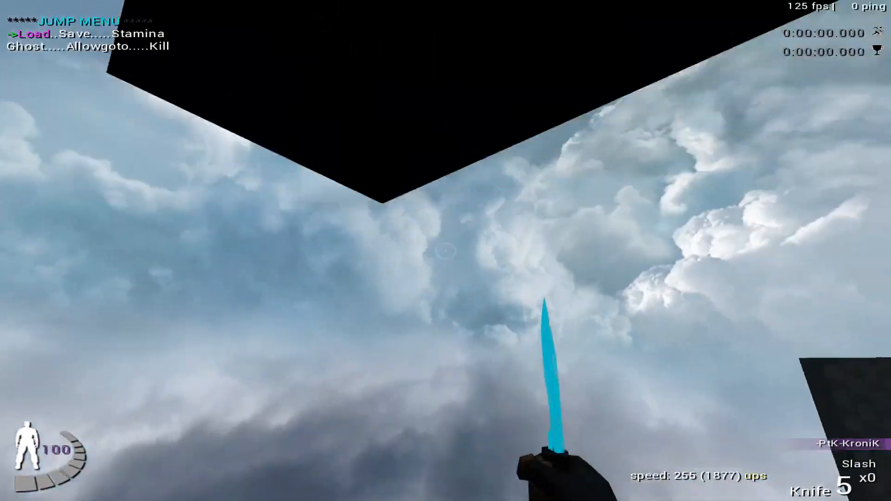
{"action": "key", "text": "Return"}
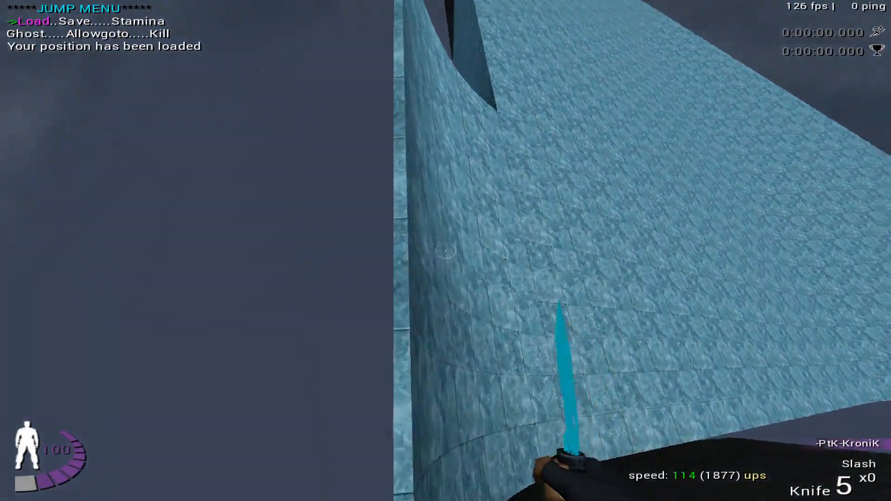
- Practise the opening drop onto the ice ramp in several short attempts, reloading the saved position after each one
{"action": "key", "text": "w"}
{"action": "key", "text": "Return"}
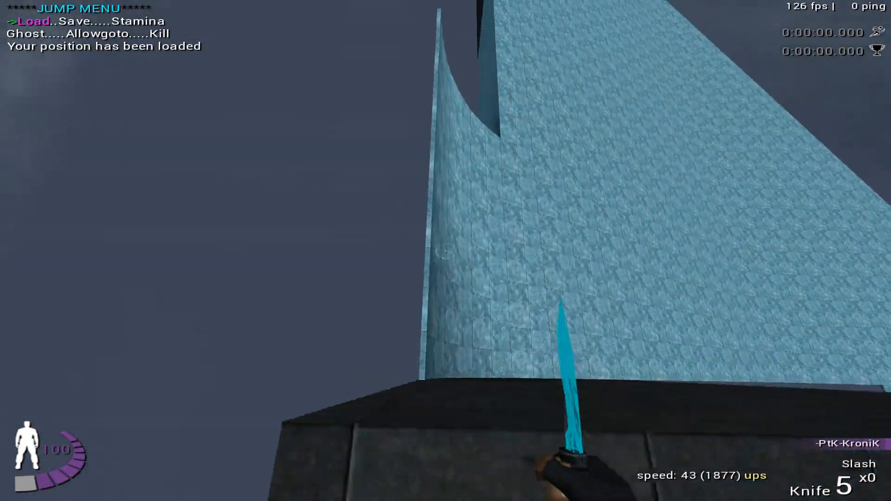
{"action": "key", "text": "Return"}
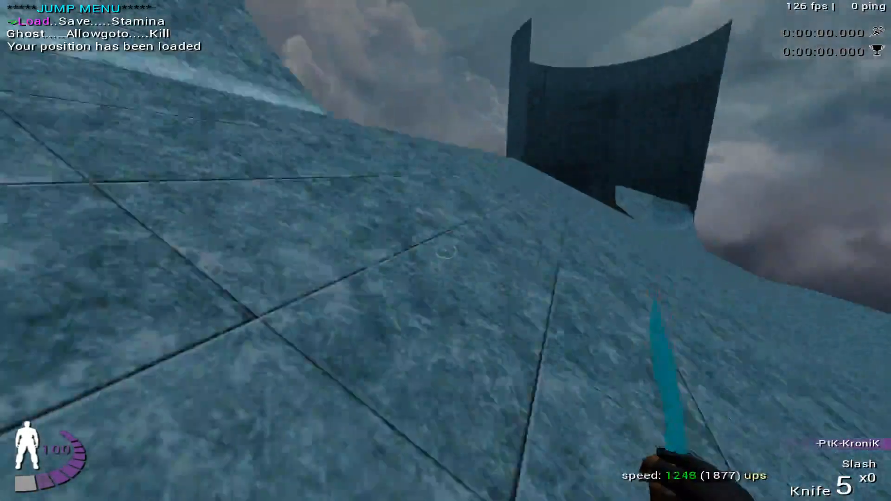
{"action": "key", "text": "Return"}
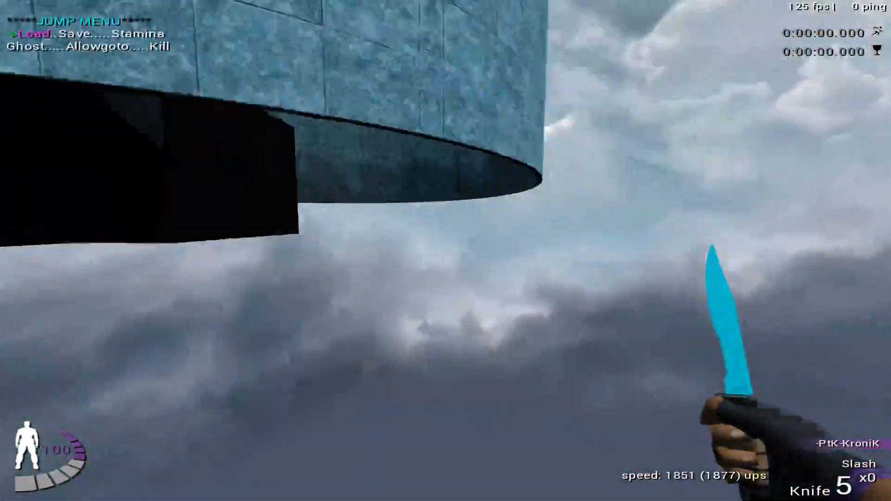
{"action": "key", "text": "Return"}
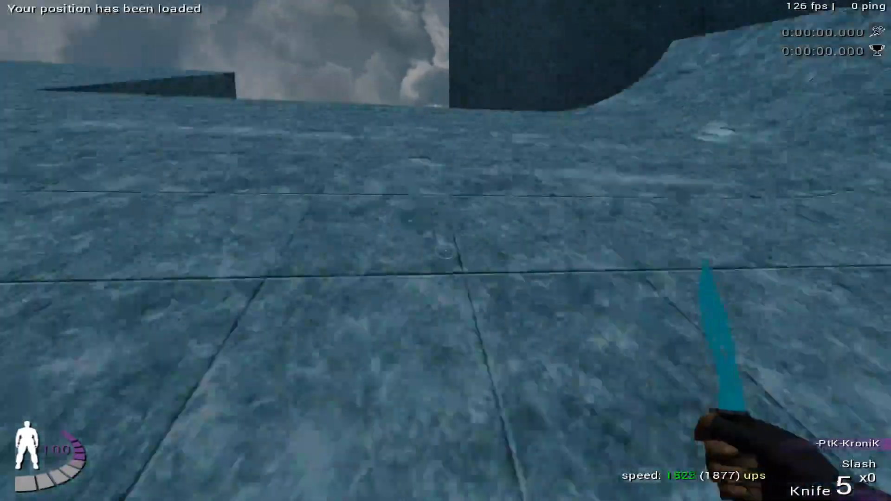
{"action": "key", "text": "Up"}
{"action": "key", "text": "Return"}
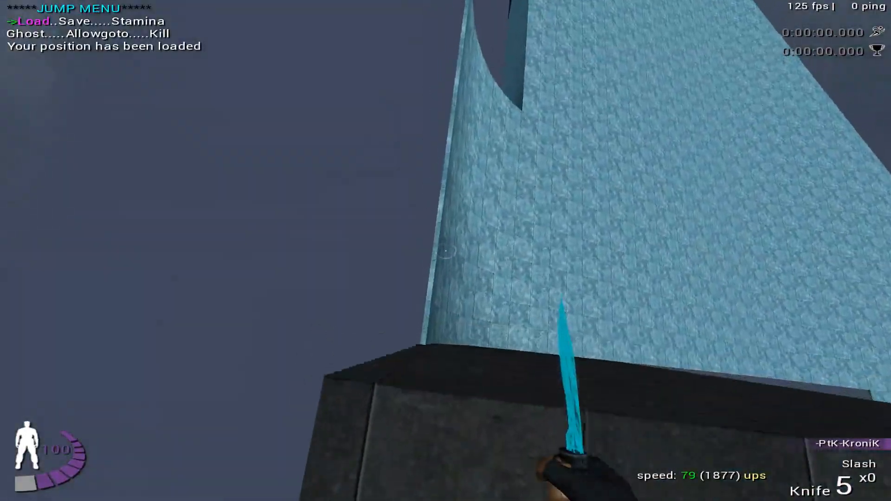
- Test the full jump to the underside of the stacked platforms, and repeat the run through the curved wall with position reloads
{"action": "key", "text": "w"}
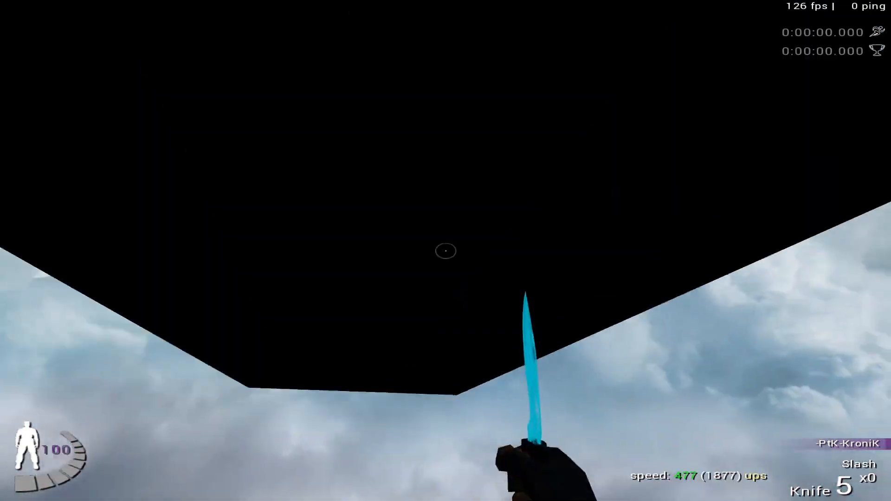
{"action": "key", "text": "Return"}
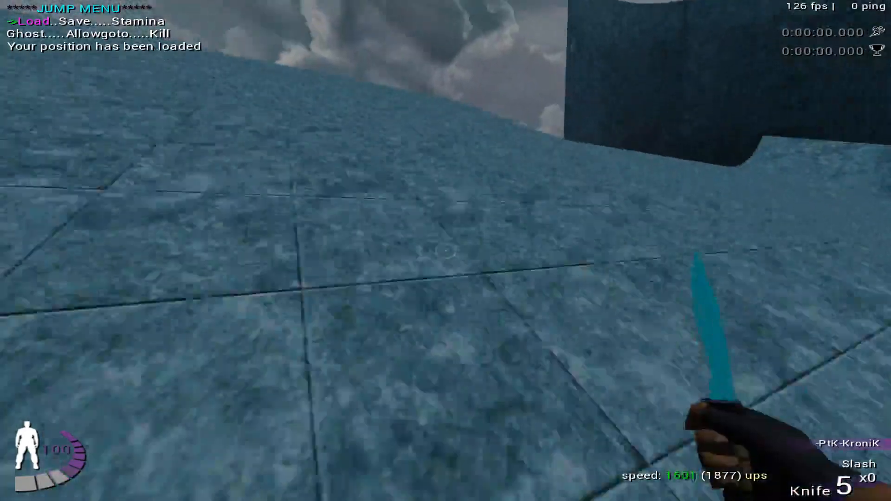
{"action": "key", "text": "Return"}
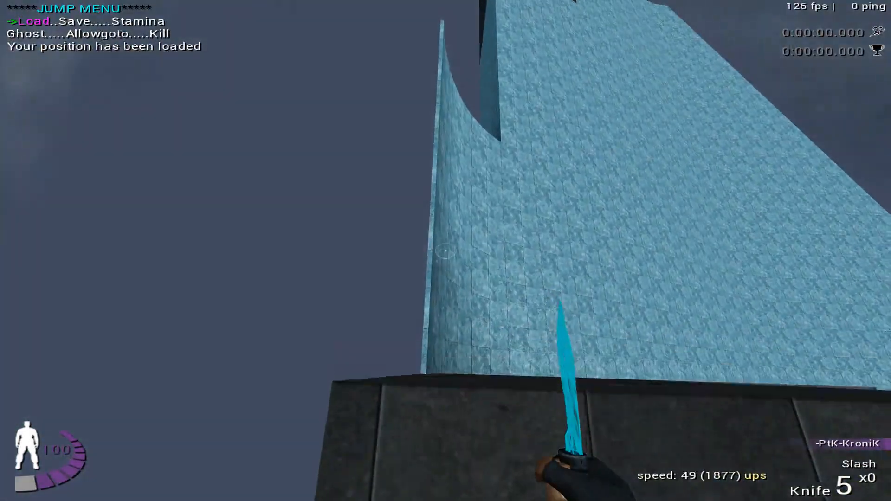
{"action": "key", "text": "Return"}
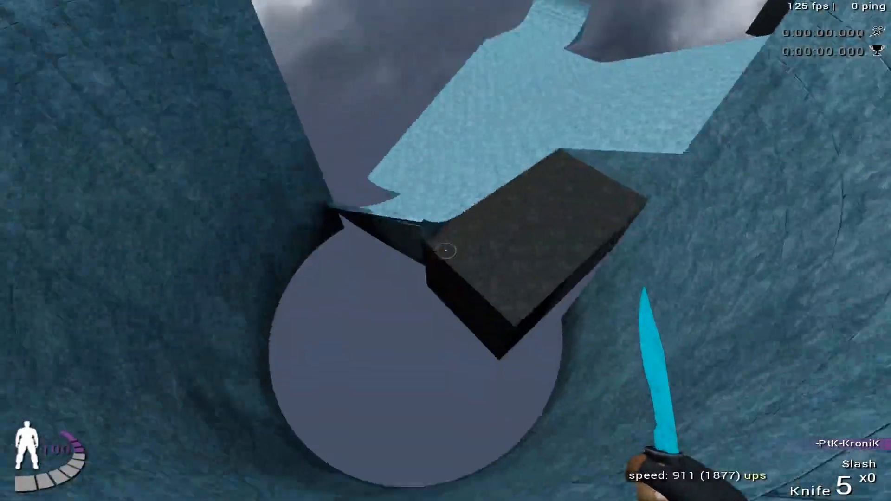
{"action": "key", "text": "Return"}
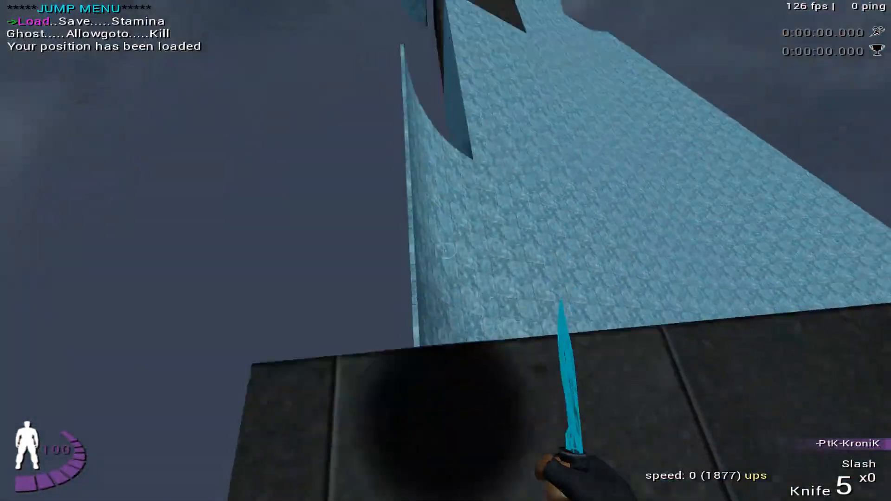
{"action": "key", "text": "space"}
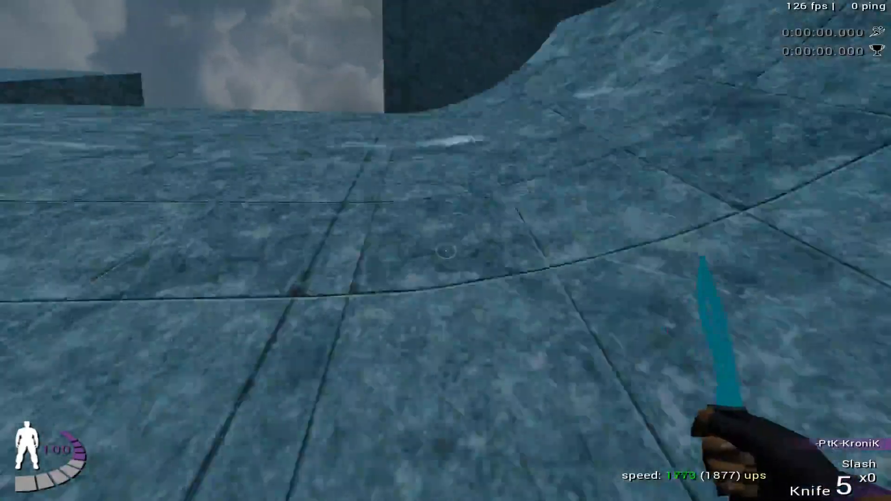
{"action": "key", "text": "Return"}
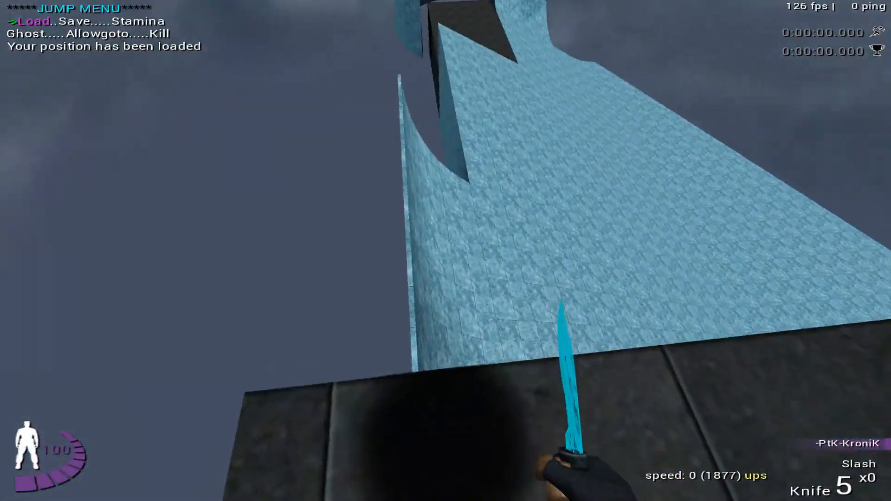
- Ride the ice ramp through the curved wall, land between the stacked dark platforms, and retry the jump from the saved position
{"action": "key", "text": "space"}
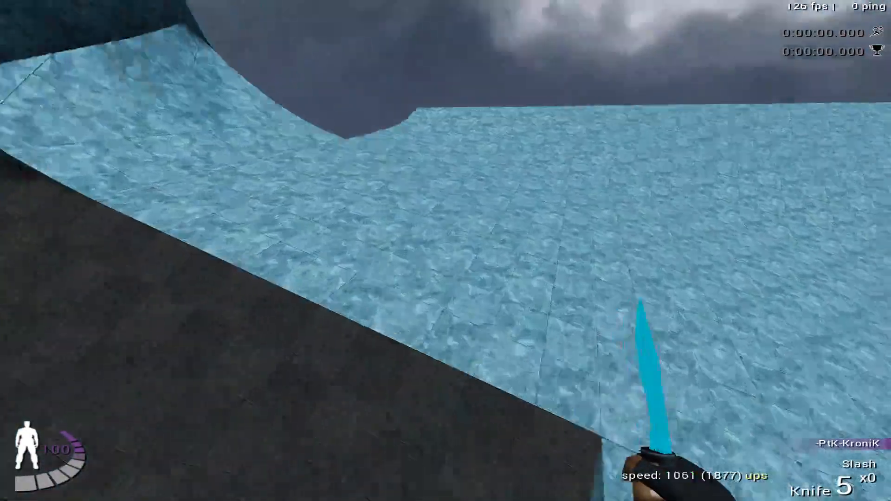
{"action": "left_click", "coordinate": [446, 251]}
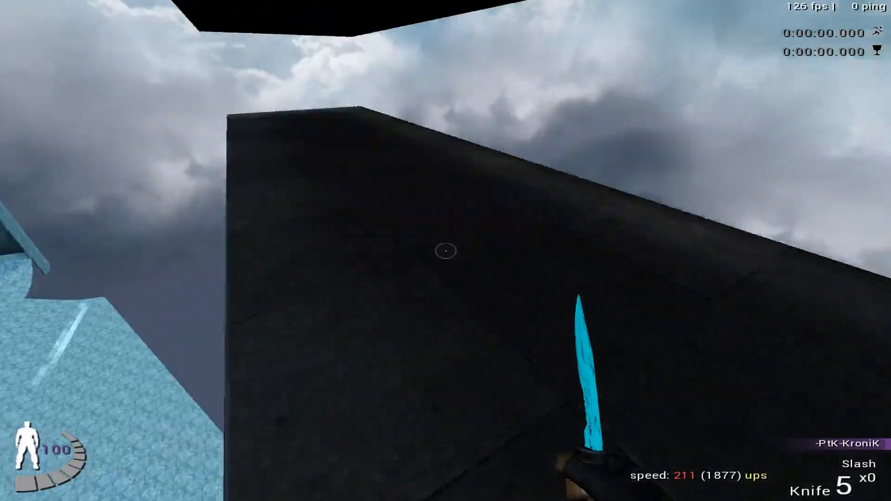
{"action": "left_click", "coordinate": [445, 250]}
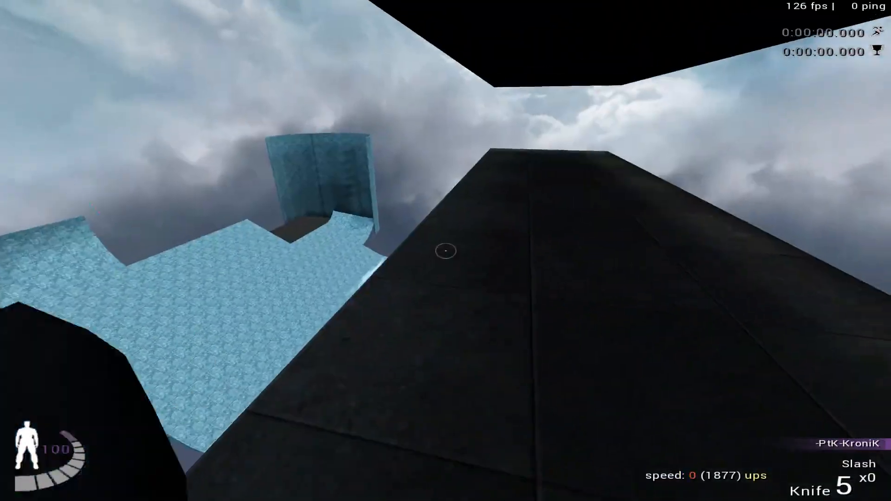
{"action": "key", "text": "Return"}
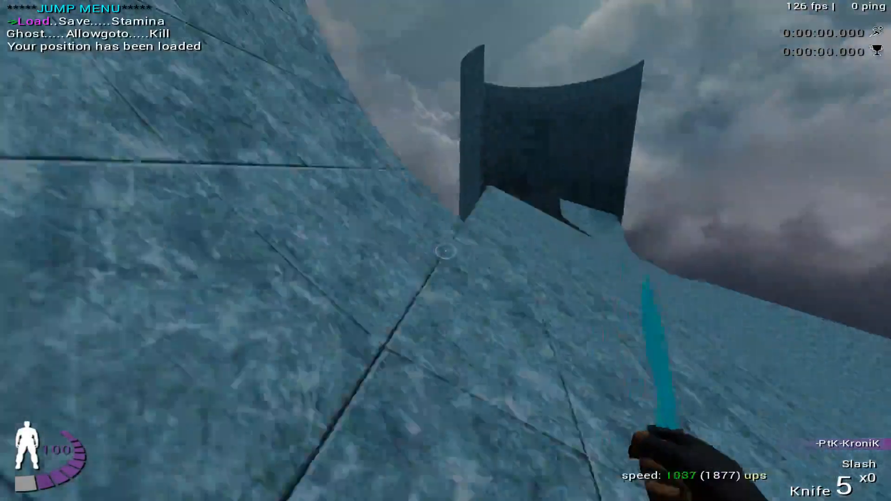
{"action": "key", "text": "Return"}
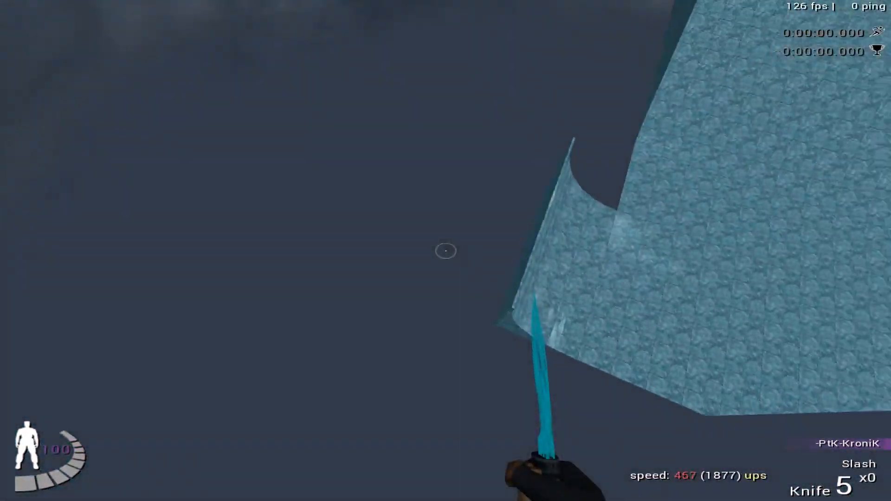
{"action": "key", "text": "Return"}
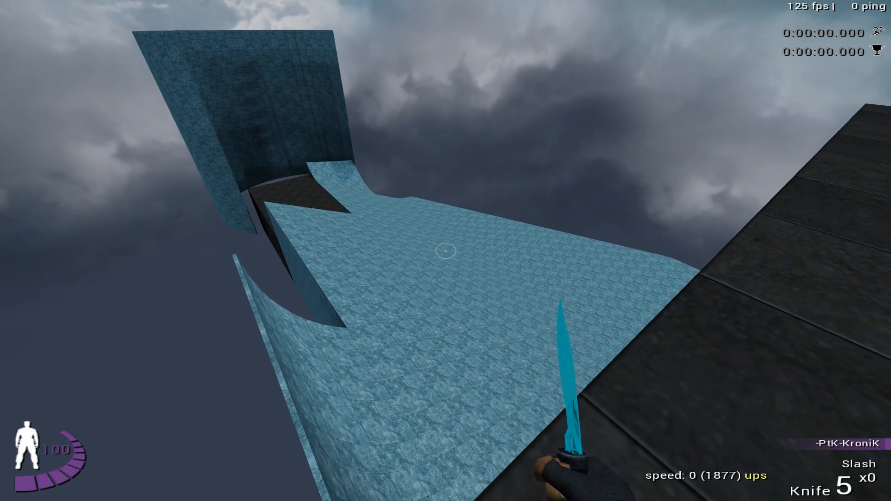
- Run the ramp from the start platform several times, reloading the saved position at the curved wall and on the ice
{"action": "key", "text": "w"}
{"action": "key", "text": "space"}
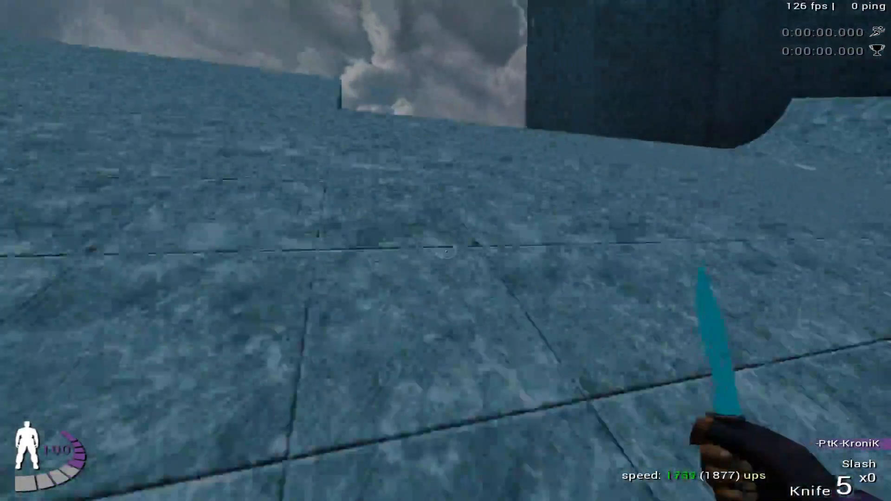
{"action": "key", "text": "f"}
{"action": "key", "text": "w"}
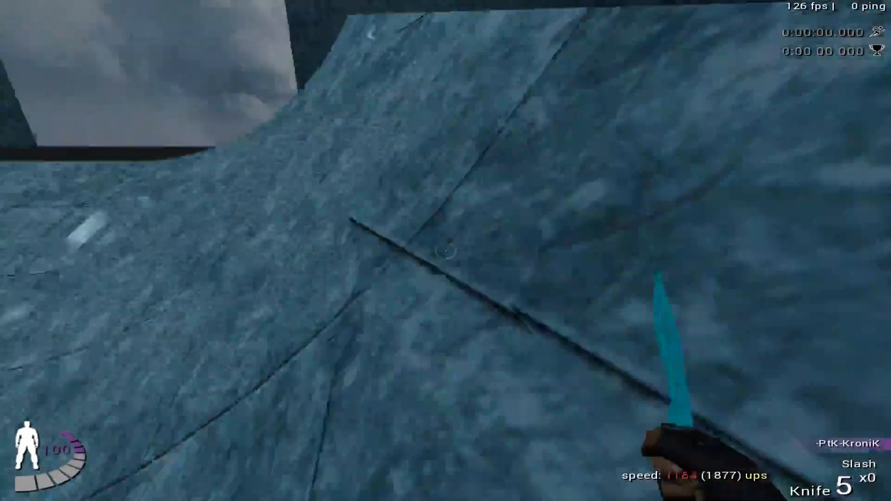
{"action": "key", "text": "f"}
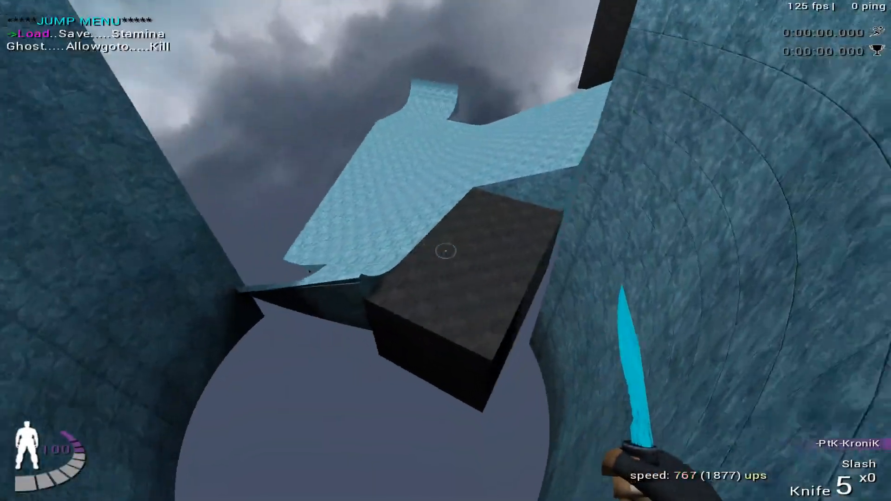
{"action": "key", "text": "w"}
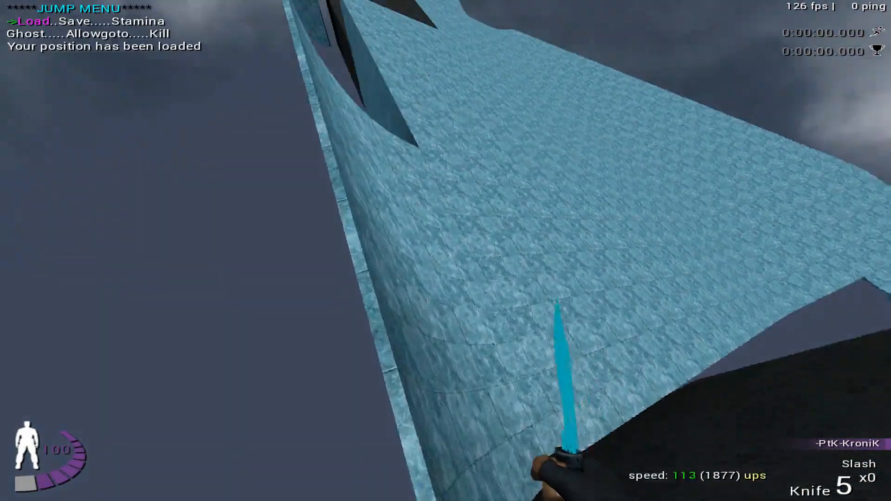
{"action": "key", "text": "f"}
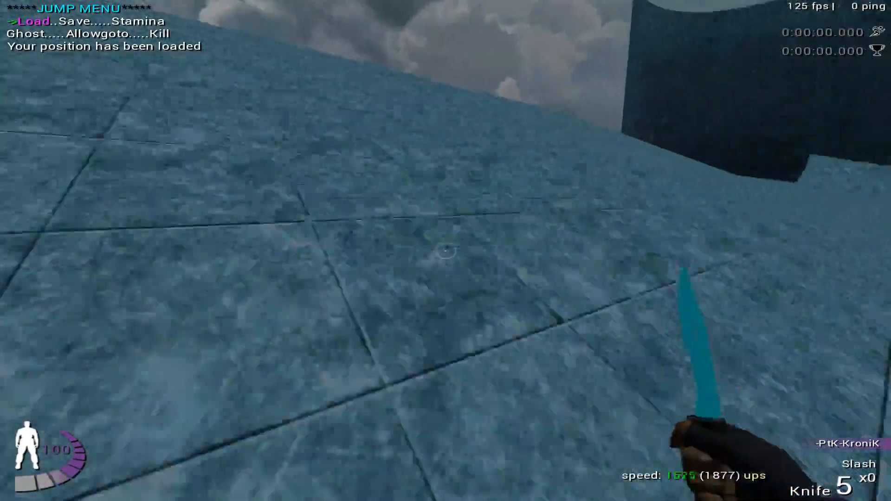
{"action": "key", "text": "f"}
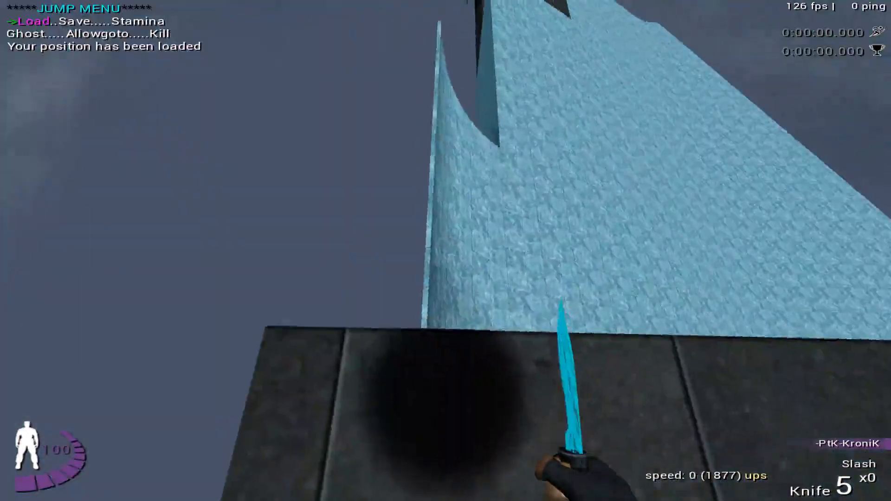
- Repeat the run into the curved wall with position reloads, and carry one attempt on to the side of the stacked platforms
{"action": "key", "text": "space"}
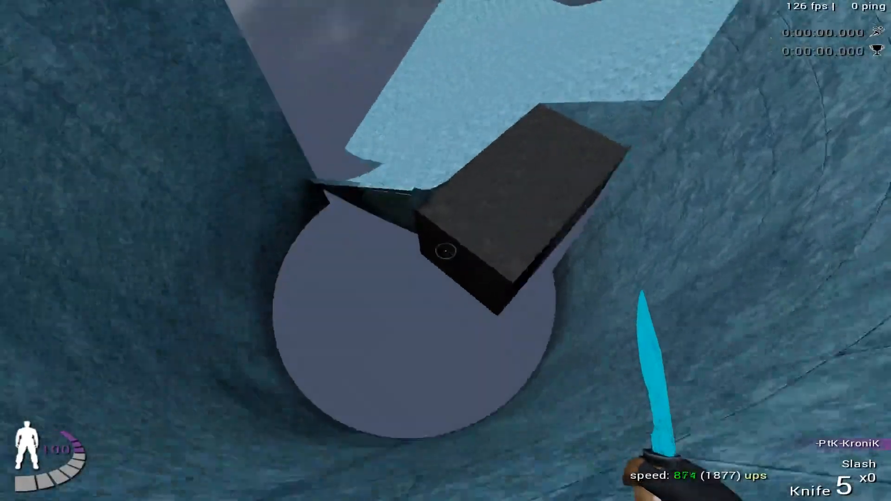
{"action": "key", "text": "f"}
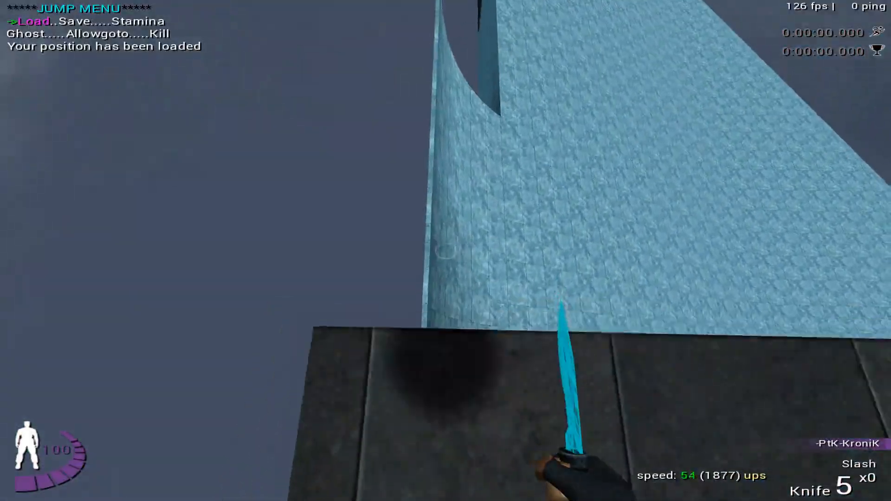
{"action": "key", "text": "space"}
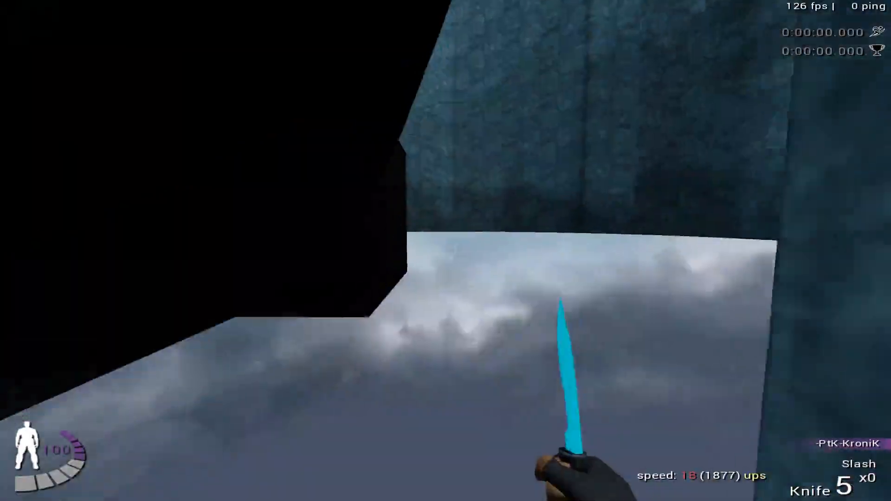
{"action": "key", "text": "f"}
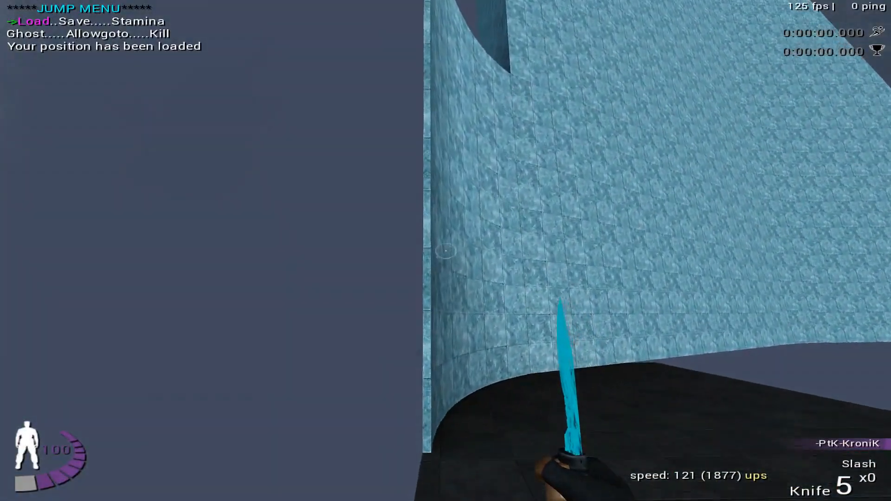
{"action": "key", "text": "f"}
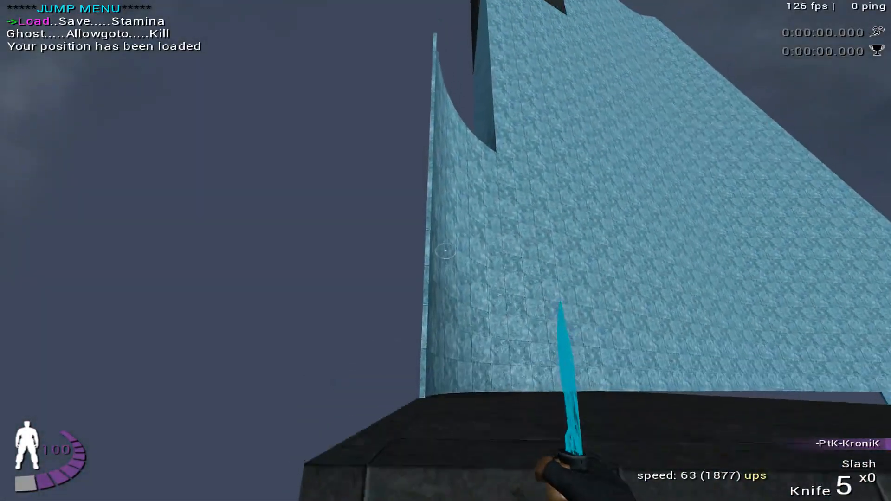
{"action": "key", "text": "space"}
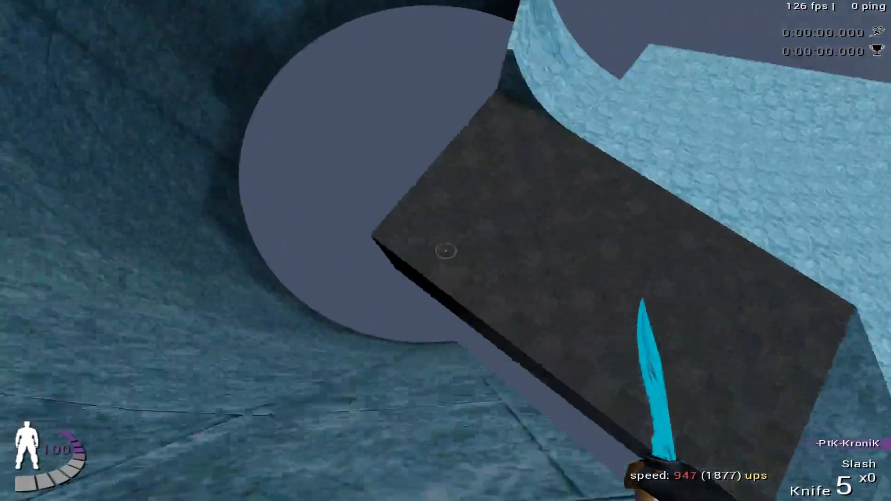
{"action": "key", "text": "f"}
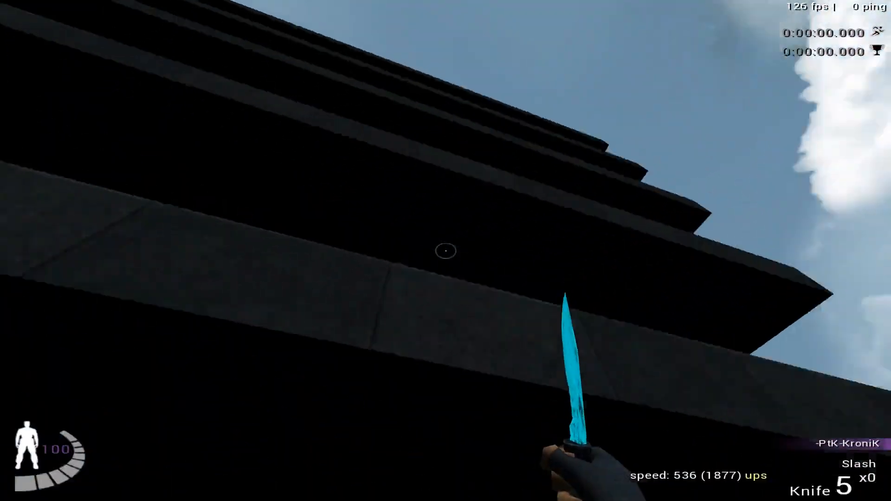
- Practise the approach into the tall curved wall in short attempts, reloading the saved start position after each one
{"action": "key", "text": "l"}
{"action": "key", "text": "space"}
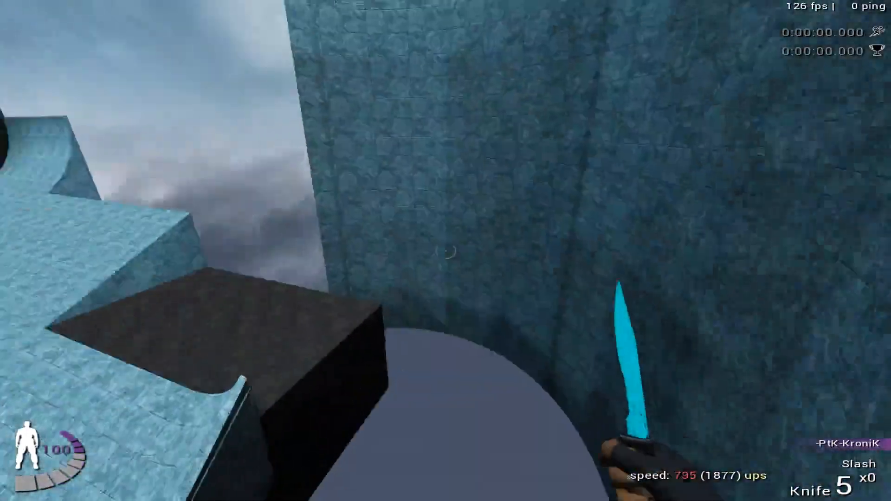
{"action": "key", "text": "m"}
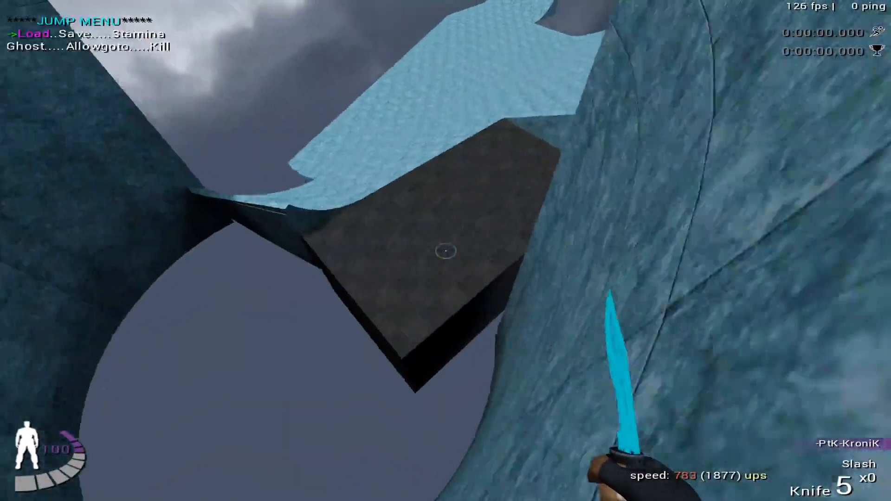
{"action": "key", "text": "Return"}
{"action": "key", "text": "space"}
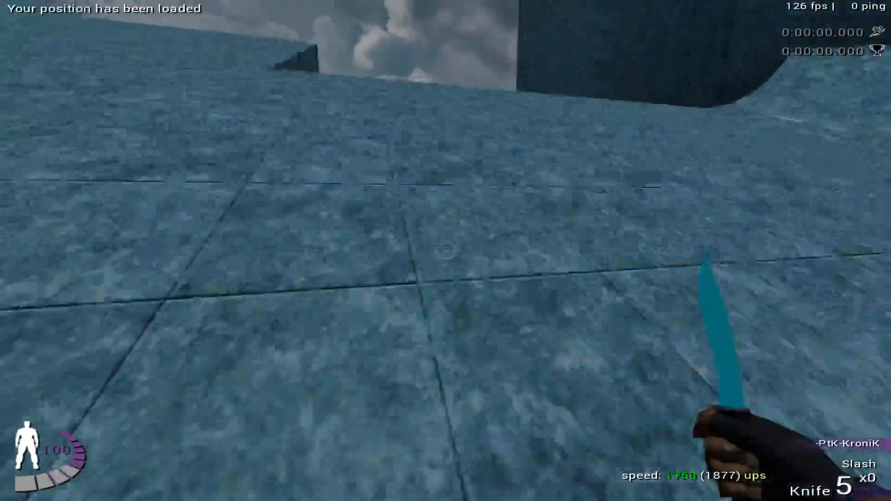
{"action": "key", "text": "m"}
{"action": "key", "text": "Return"}
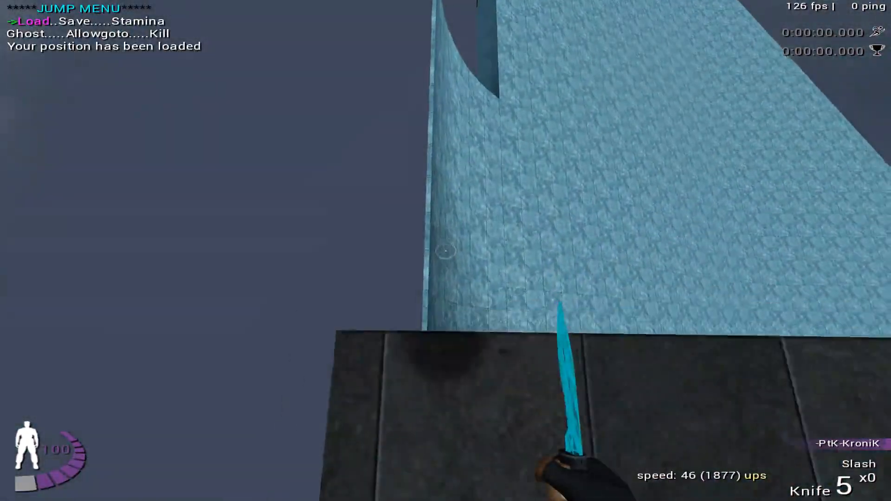
- Jump from the start platform, look back at the whole ramp from a distance, and reload for short runs over the ice
{"action": "key", "text": "space"}
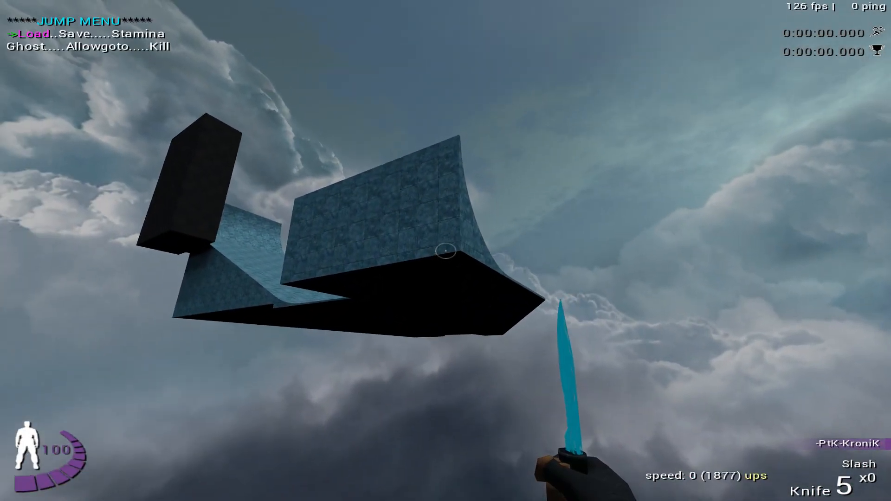
{"action": "key", "text": "Return"}
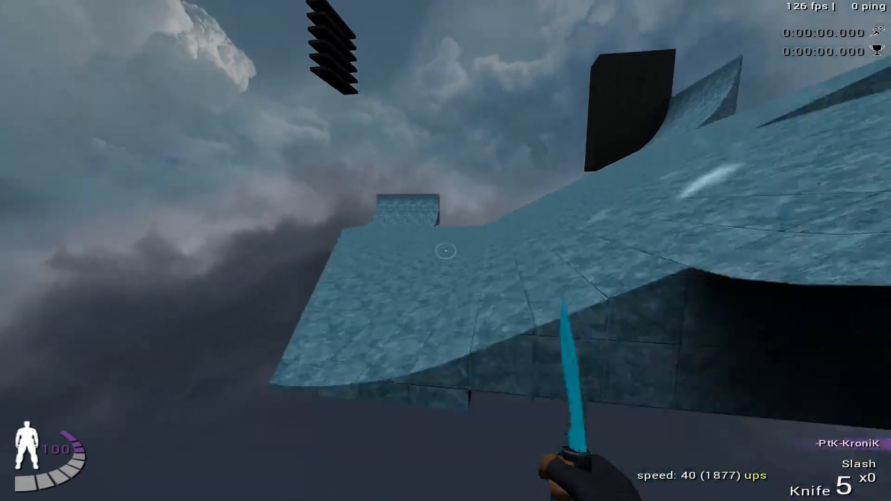
{"action": "key", "text": "Return"}
{"action": "key", "text": "Return"}
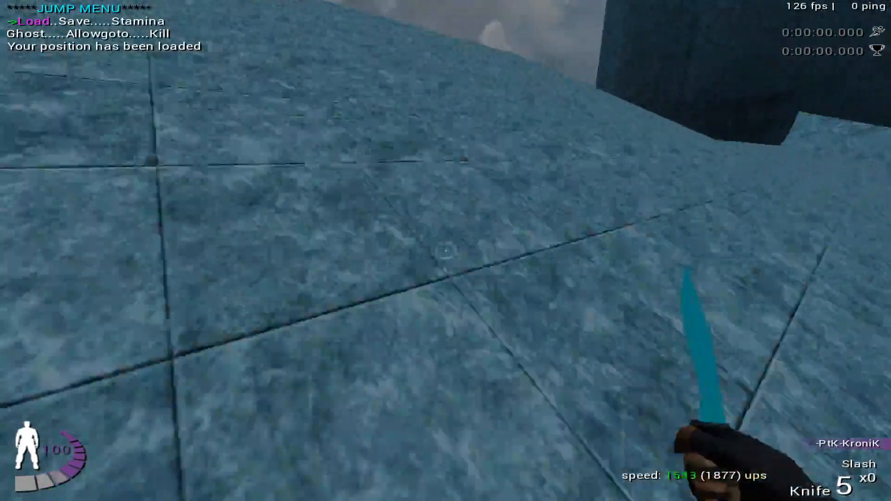
{"action": "key", "text": "Return"}
{"action": "key", "text": "Return"}
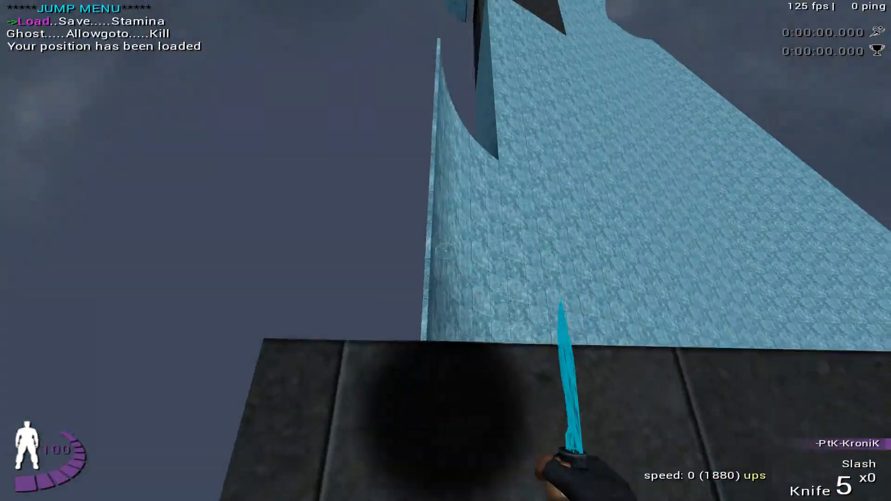
- Retry the run over the dark block and out of the curved wall towards the stacked platforms, reloading the start position each time
{"action": "key", "text": "space"}
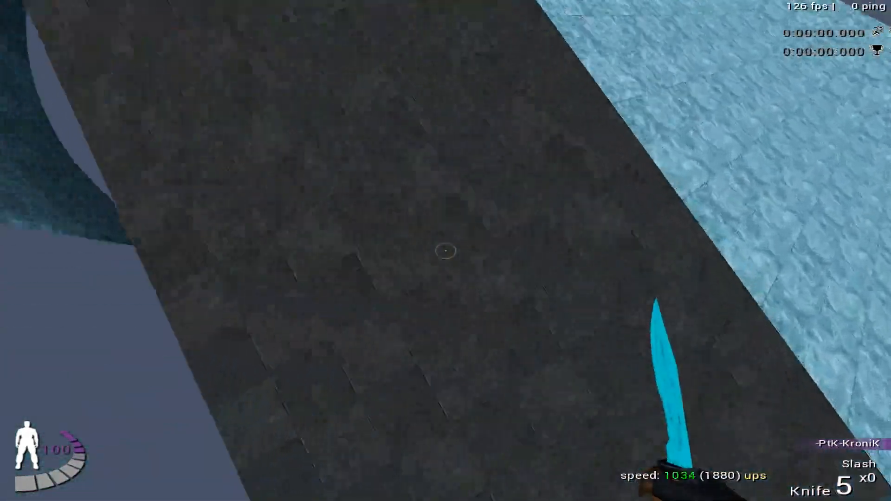
{"action": "key", "text": "f"}
{"action": "key", "text": "f"}
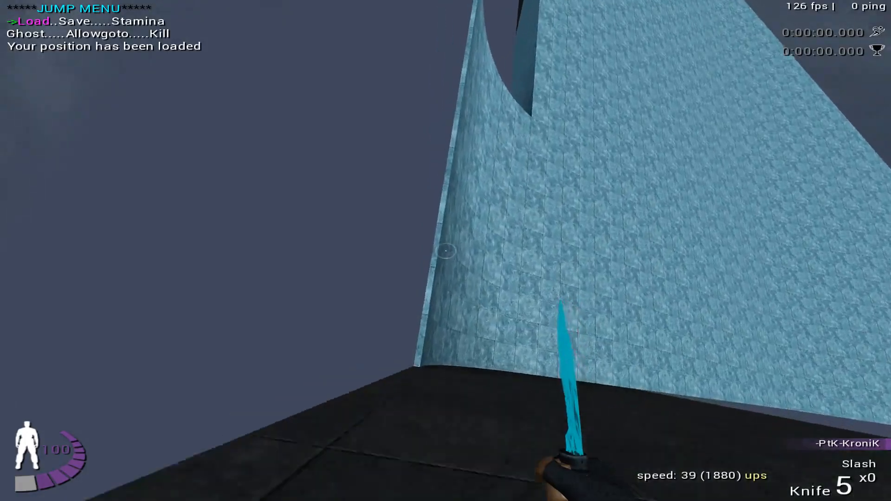
{"action": "key", "text": "w"}
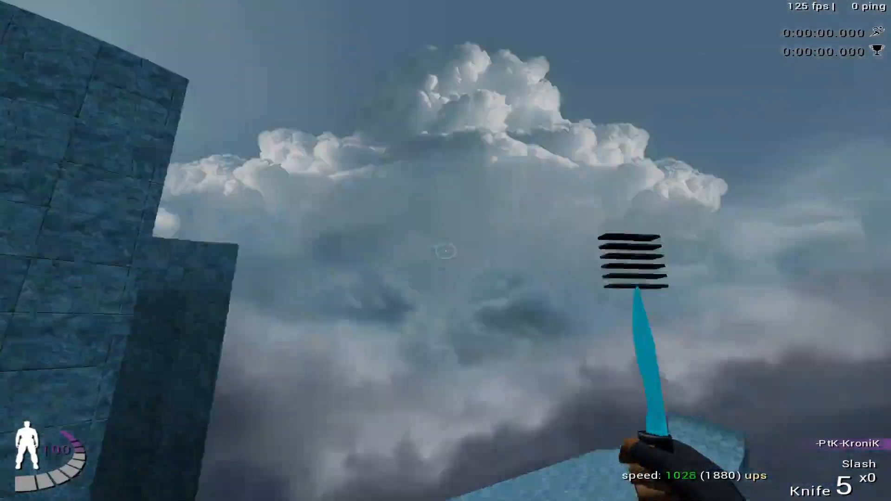
{"action": "left_click", "coordinate": [446, 251]}
{"action": "key", "text": "f"}
{"action": "key", "text": "f"}
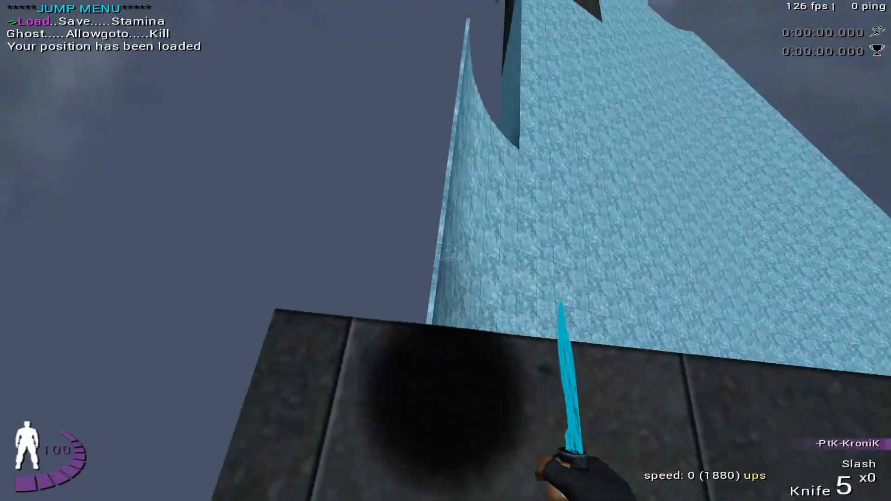
- Make another full run from the start platform, reload the position, and return to monkey_barrels.map in GtkRadiant
{"action": "key", "text": "w"}
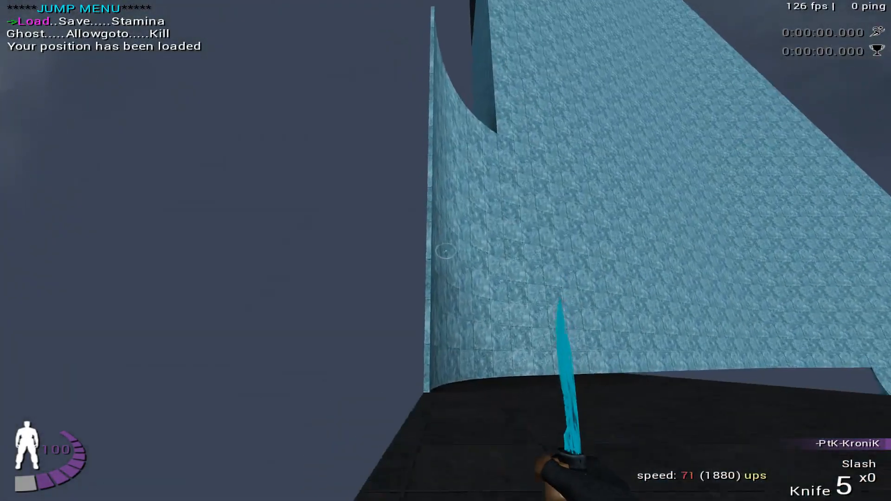
{"action": "key", "text": "w"}
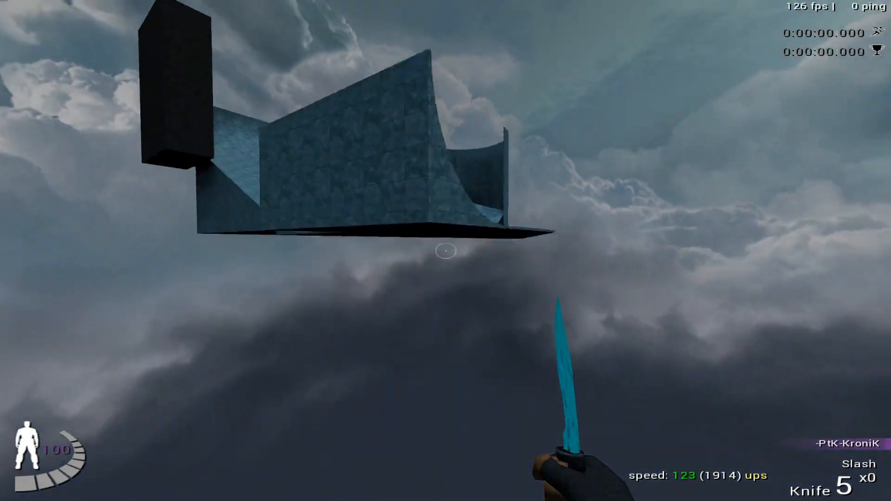
{"action": "key", "text": "l"}
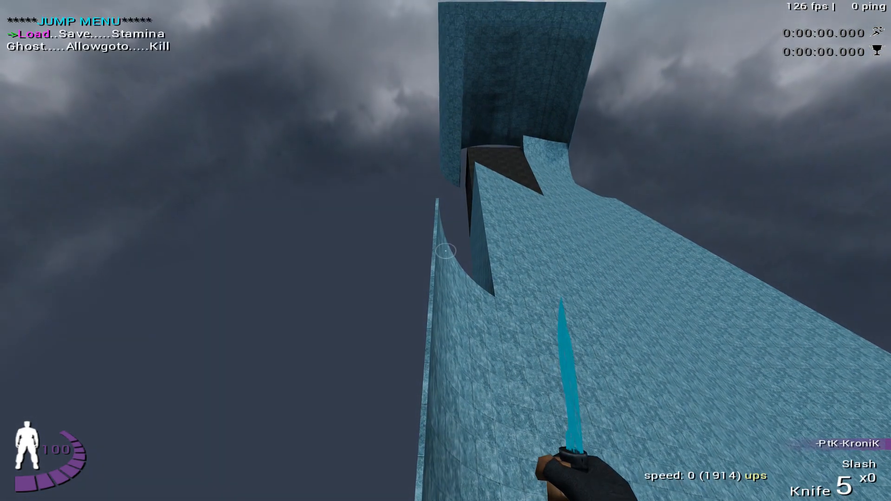
{"action": "key", "text": "Escape"}
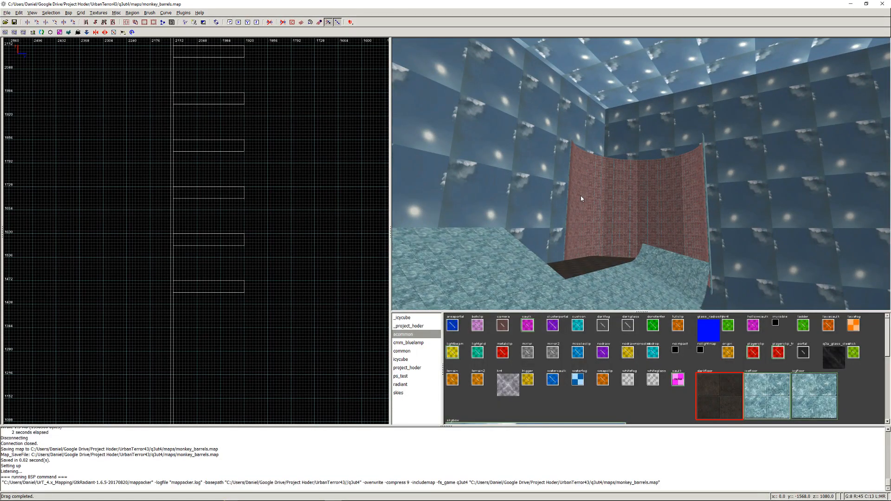
- Save the current map and save a backup copy of it as monkey_barrels_orig.map in the maps folder
{"action": "key", "text": "ctrl+s"}
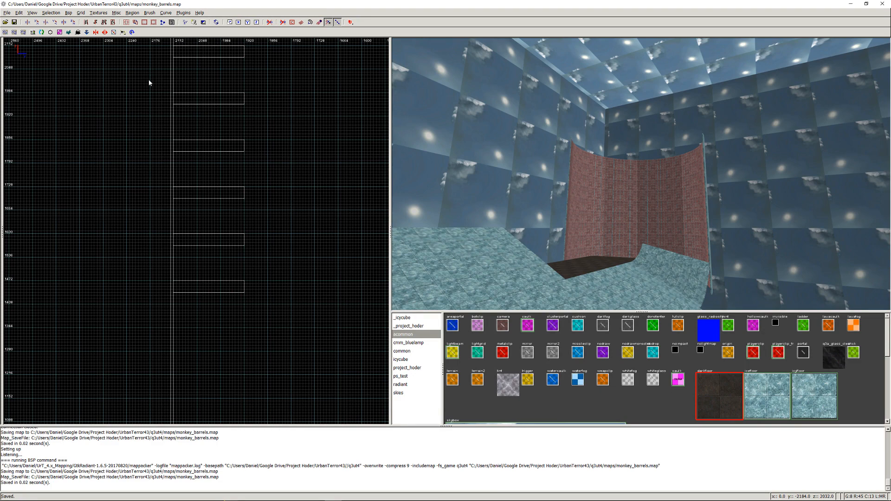
{"action": "left_click", "coordinate": [7, 13]}
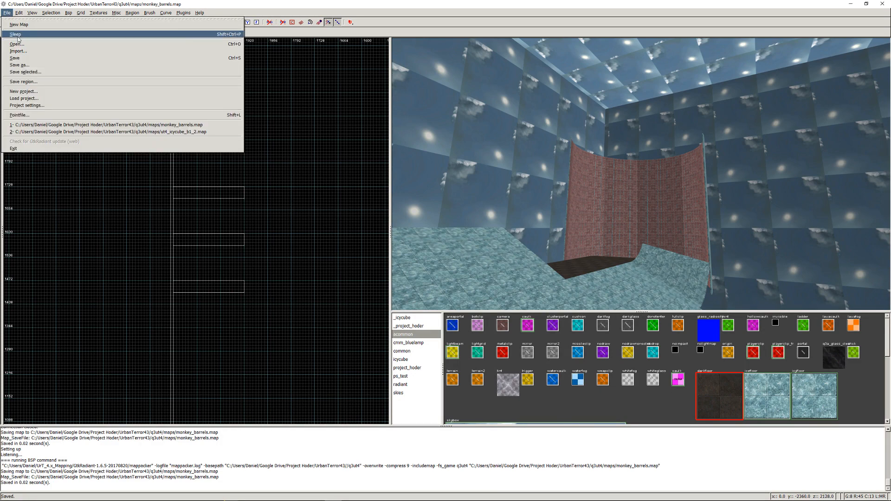
{"action": "left_click", "coordinate": [23, 65]}
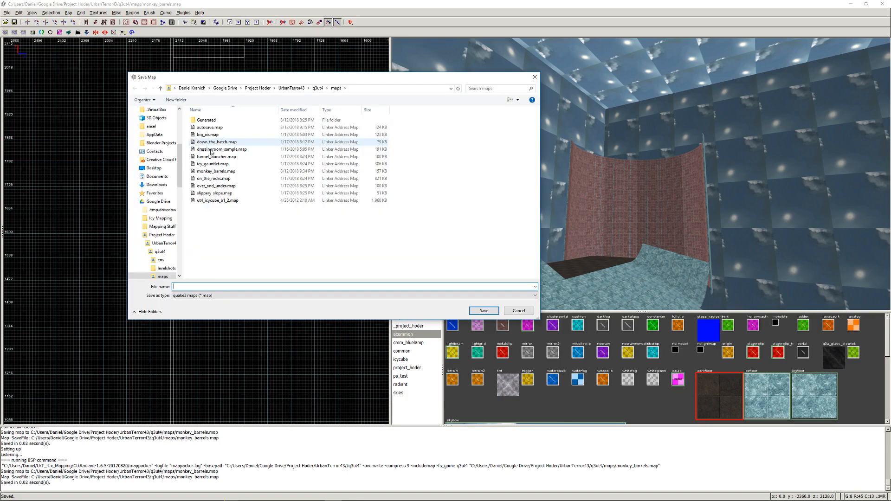
{"action": "left_click", "coordinate": [216, 171]}
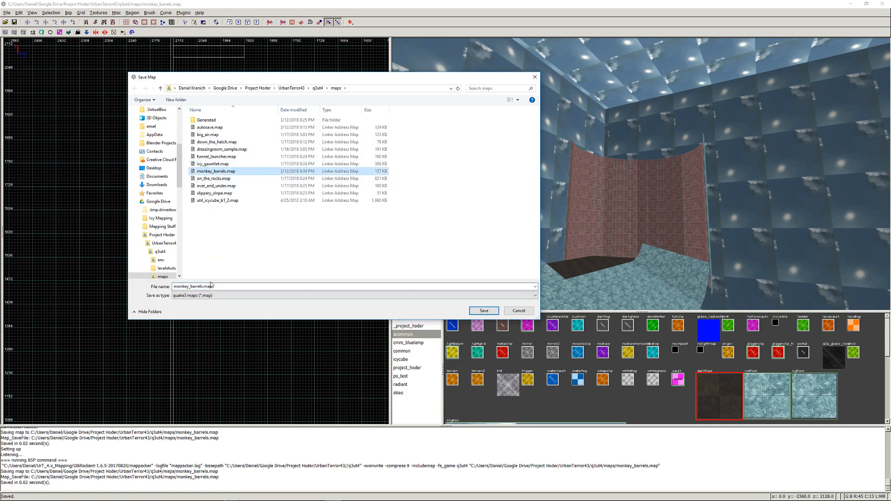
{"action": "left_click", "coordinate": [201, 287]}
{"action": "left_click", "coordinate": [201, 287]}
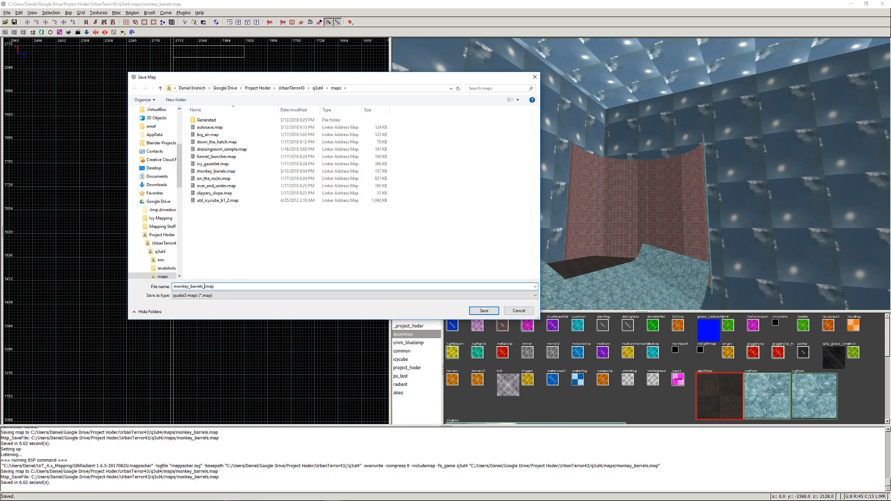
{"action": "type", "text": "_2"}
{"action": "type", "text": "ig"}
{"action": "left_click", "coordinate": [482, 311]}
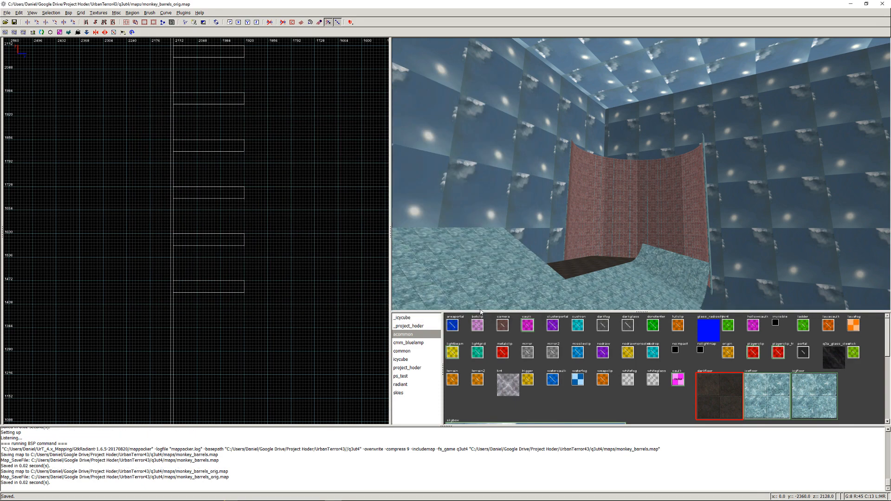
- Reopen monkey_barrels.map from the maps folder for further editing
{"action": "left_click", "coordinate": [7, 13]}
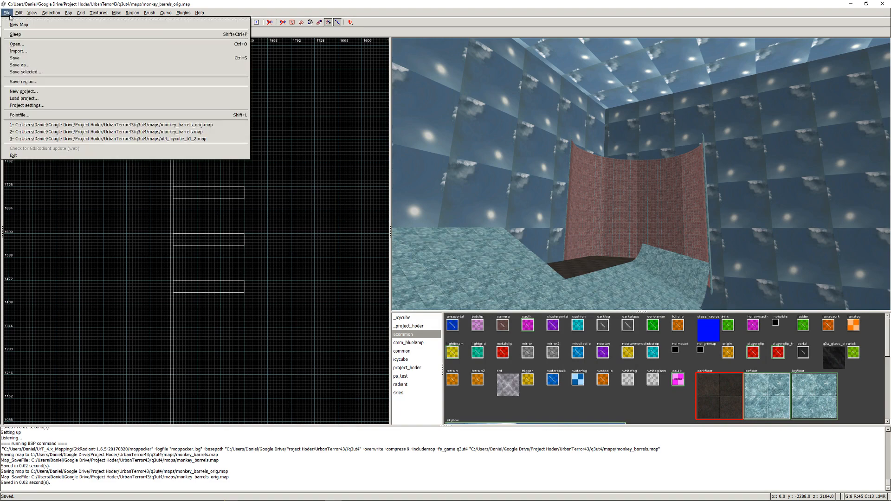
{"action": "left_click", "coordinate": [16, 45]}
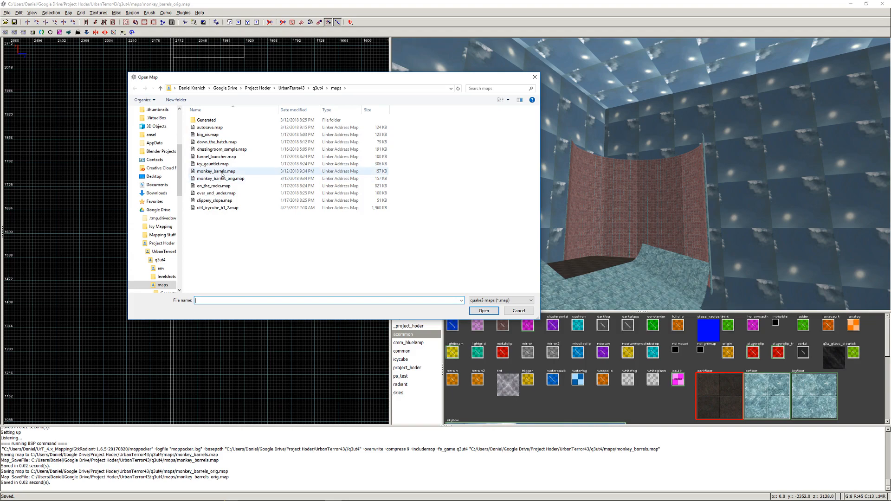
{"action": "double_click", "coordinate": [221, 172]}
- Delete the clip brushes and the ice brushes behind them along the tall curved wall's outer edge beside the dark platform
{"action": "right_click", "coordinate": [531, 193]}
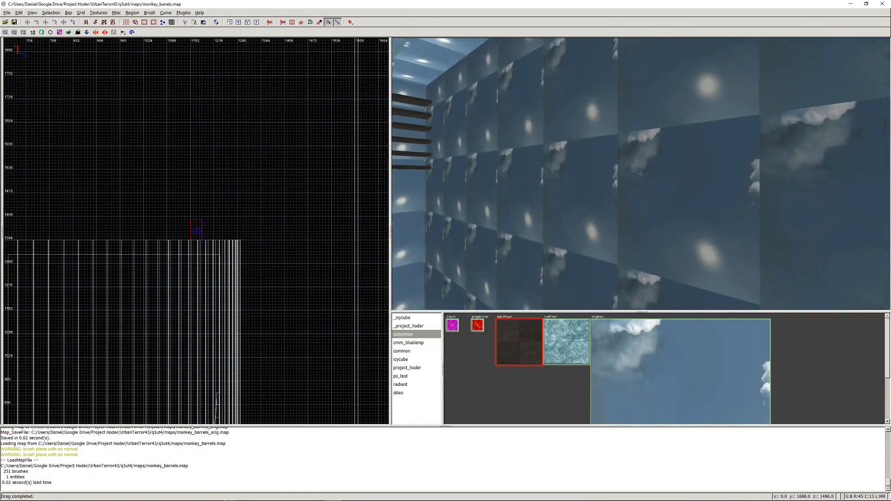
{"action": "key", "text": "Up"}
{"action": "key", "text": "Up"}
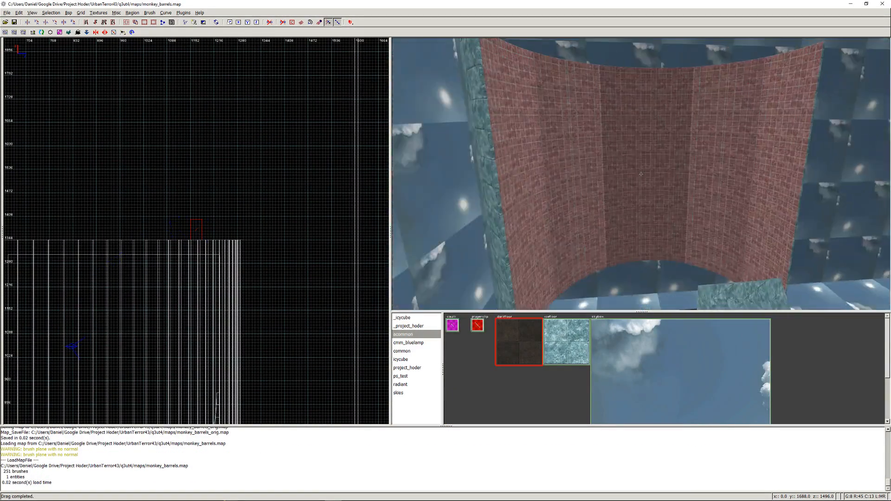
{"action": "key", "text": "Down"}
{"action": "right_click", "coordinate": [641, 174]}
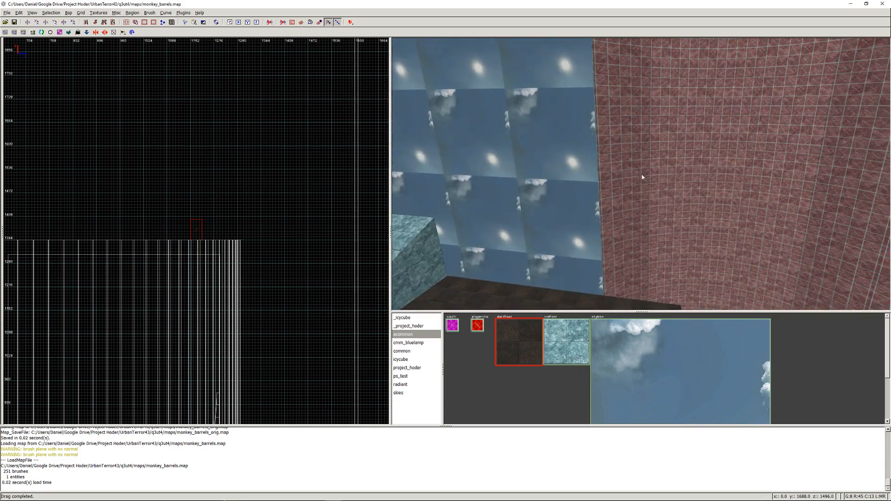
{"action": "left_click_drag", "start_coordinate": [605, 174], "coordinate": [634, 160], "text": "shift"}
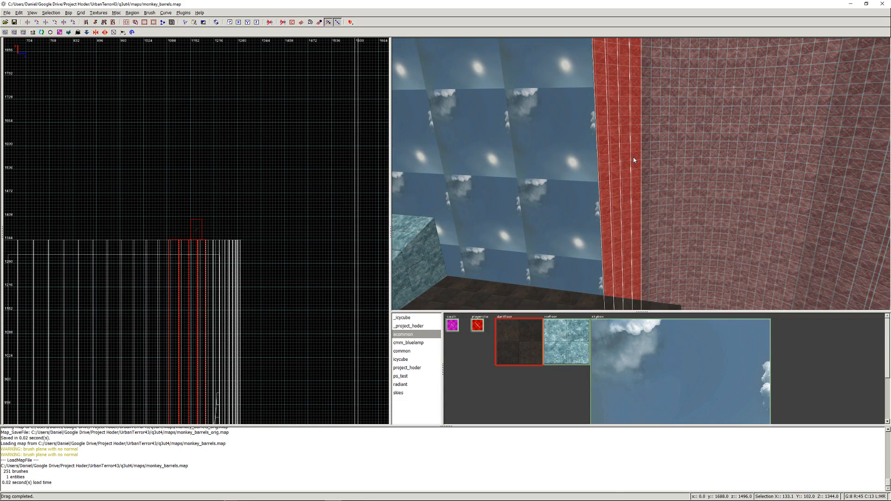
{"action": "key", "text": "Delete"}
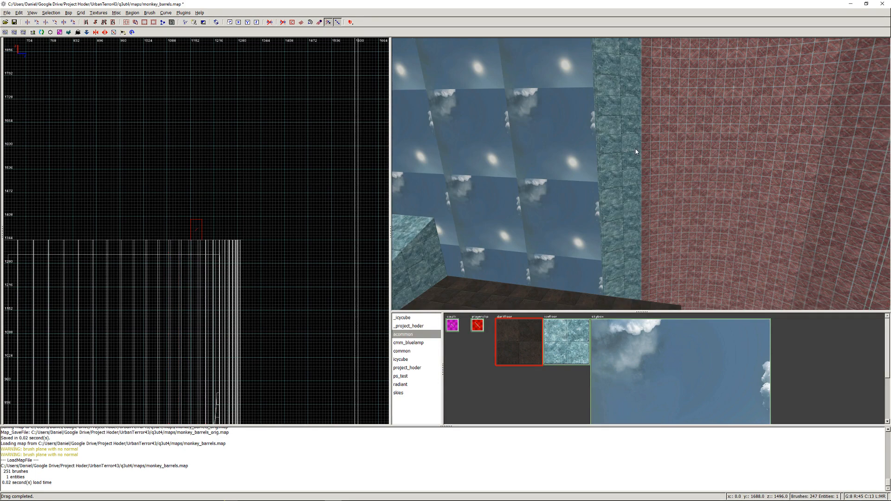
{"action": "key", "text": "ctrl+z"}
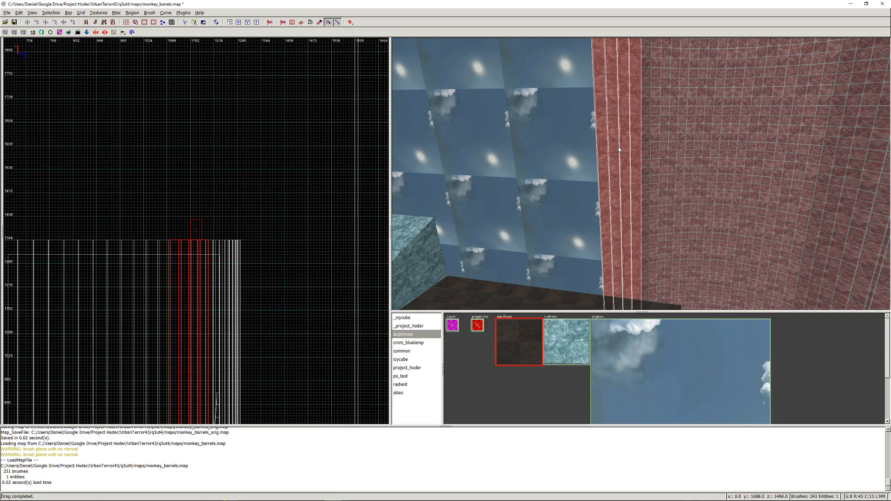
{"action": "key", "text": "Delete"}
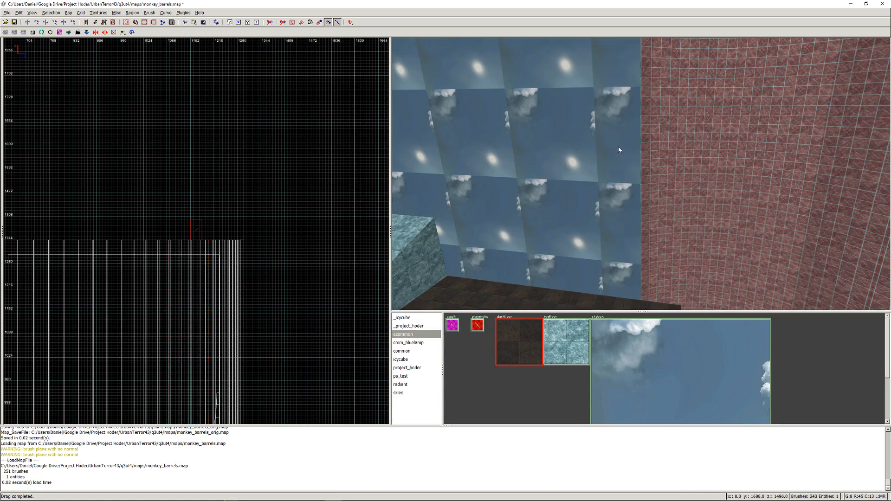
{"action": "right_click", "coordinate": [579, 158]}
{"action": "right_click", "coordinate": [641, 174]}
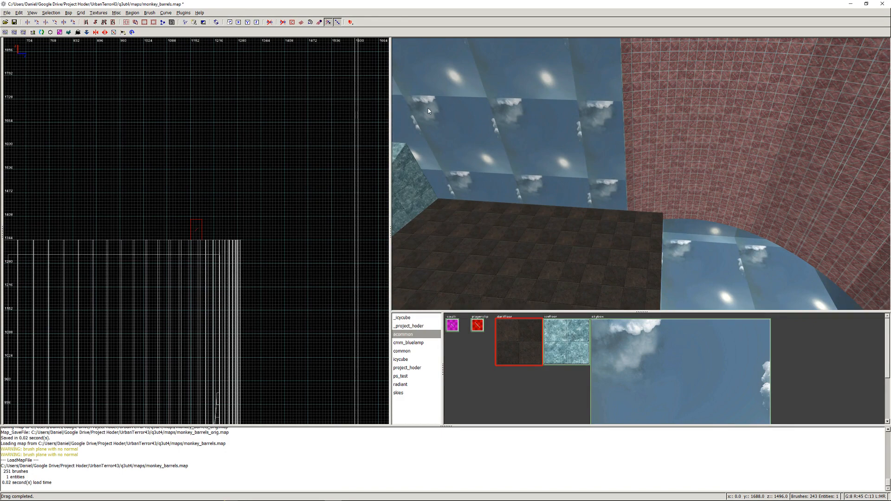
- Save and compile the map with the test BSP -meta, -vis, -light -fast -filter option, and package it with the Open Source Map Packer
{"action": "key", "text": "ctrl+s"}
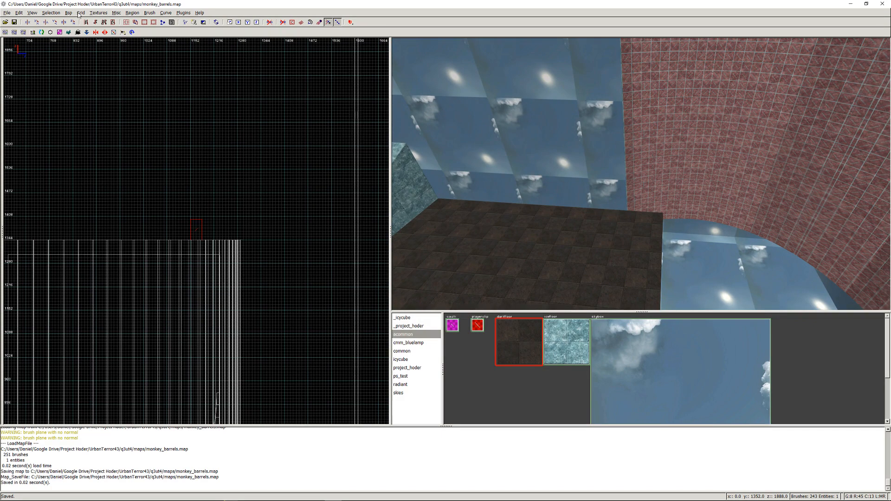
{"action": "left_click", "coordinate": [70, 13]}
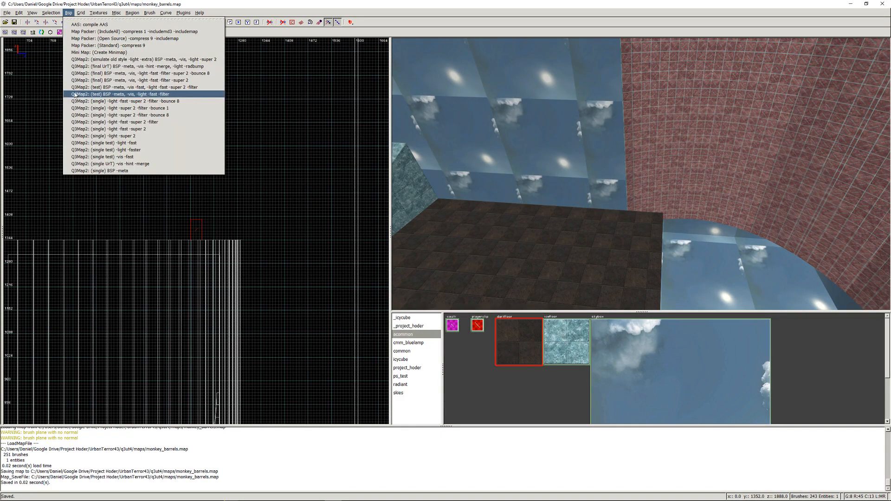
{"action": "left_click", "coordinate": [75, 94]}
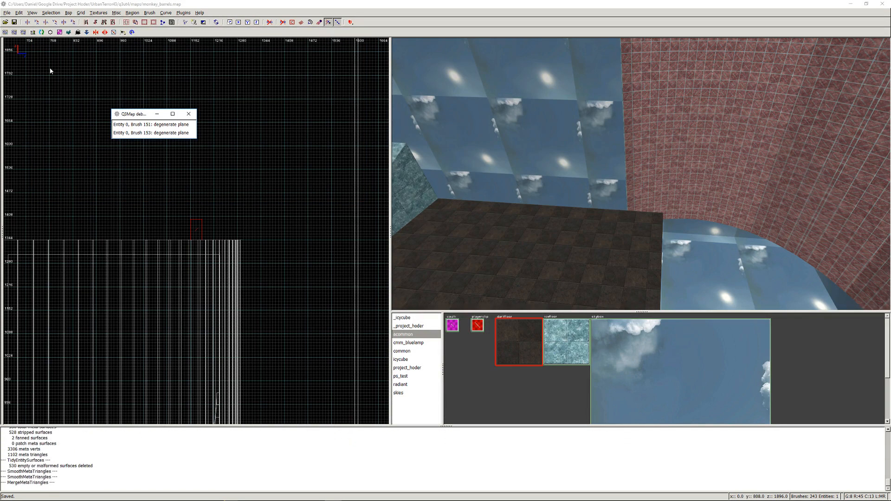
{"action": "left_click", "coordinate": [188, 115]}
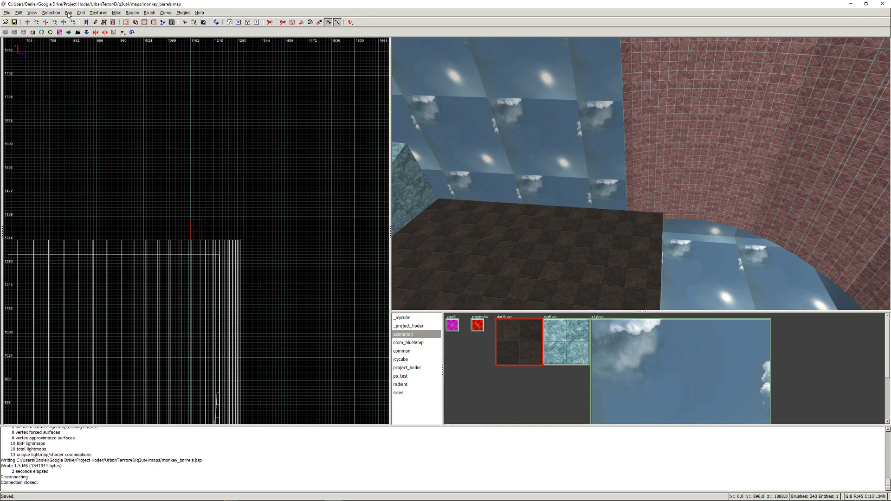
{"action": "left_click", "coordinate": [69, 13]}
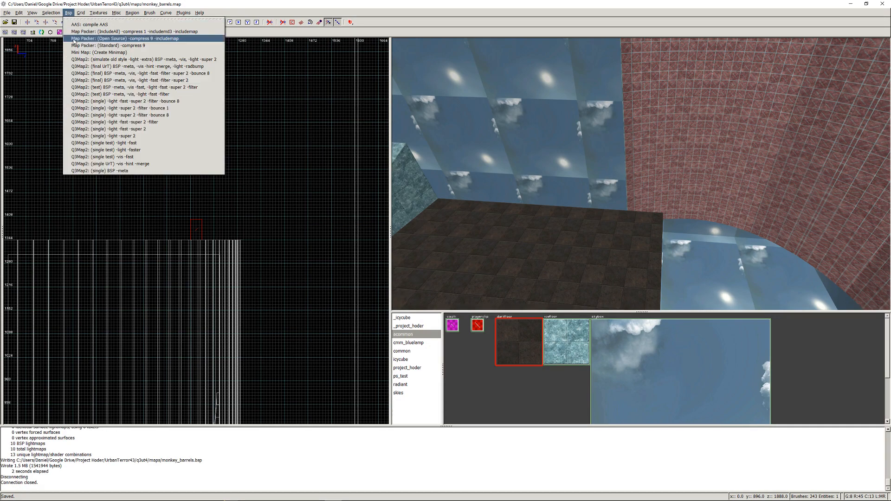
{"action": "left_click", "coordinate": [74, 40]}
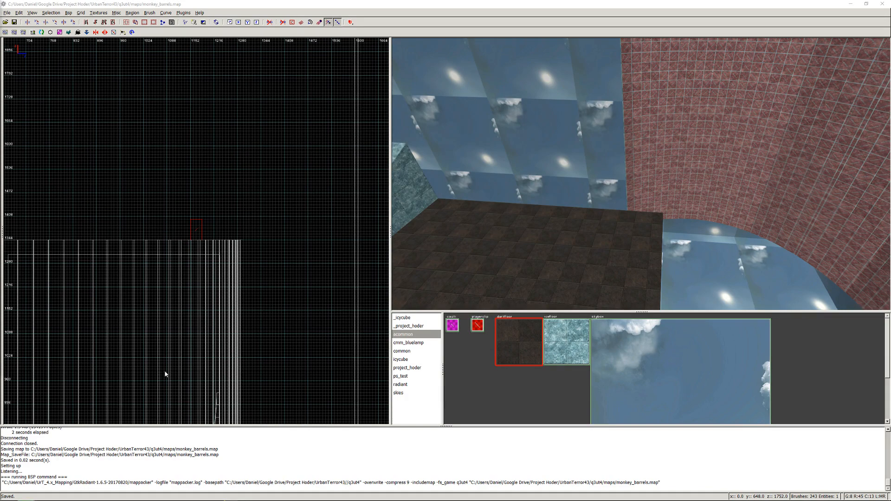
- Switch to Urban Terror, close the weapons setup on the start platform, and draw the knife
{"action": "mouse_move", "coordinate": [421, 484]}
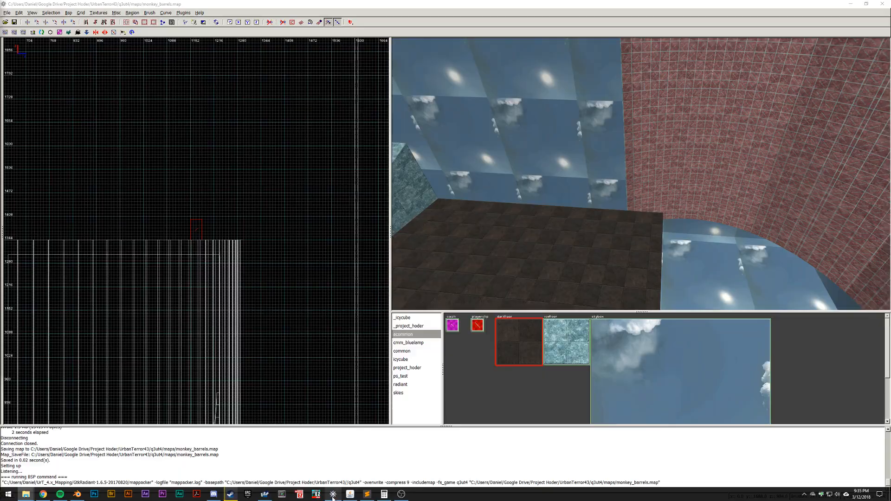
{"action": "left_click", "coordinate": [264, 496]}
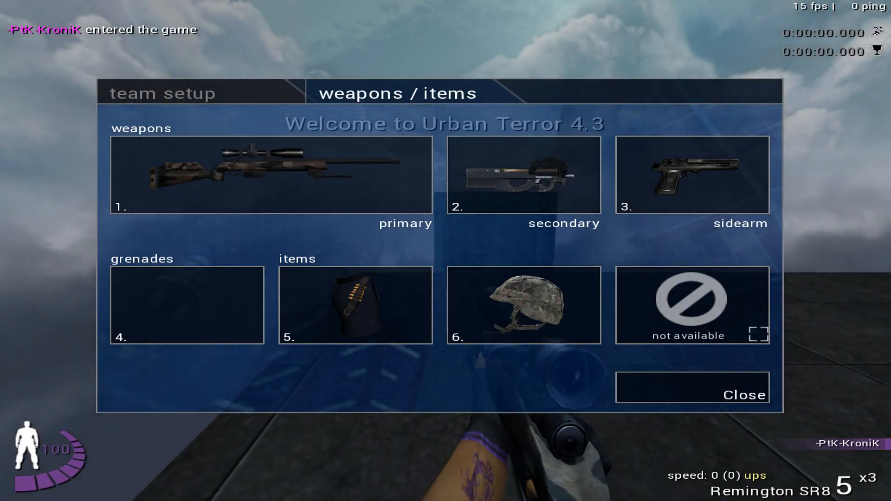
{"action": "left_click", "coordinate": [680, 382]}
{"action": "key", "text": "1"}
- Test the trimmed curved wall with a full run from the start platform down the ice ramp
{"action": "key", "text": "w"}
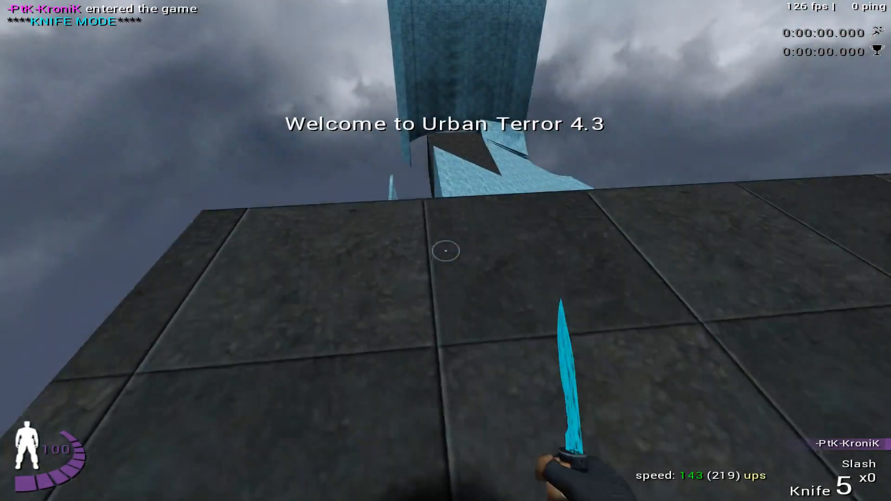
{"action": "left_click", "coordinate": [445, 251]}
{"action": "key", "text": "w"}
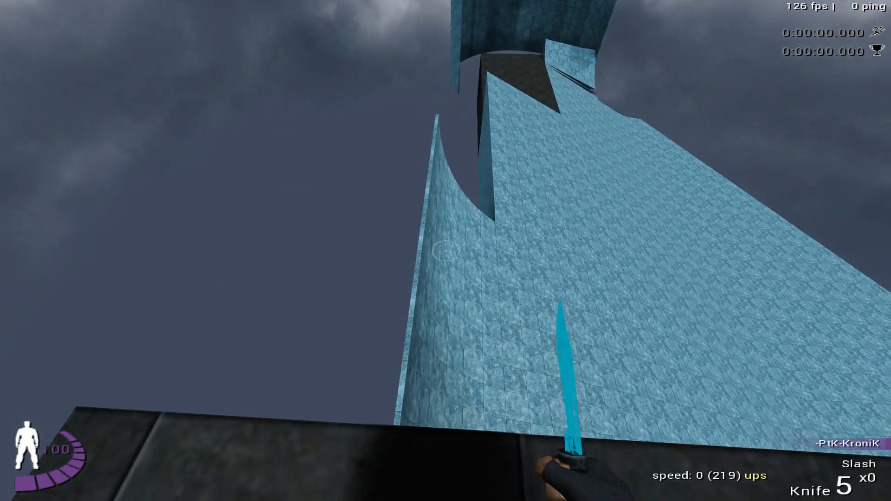
{"action": "key", "text": "w"}
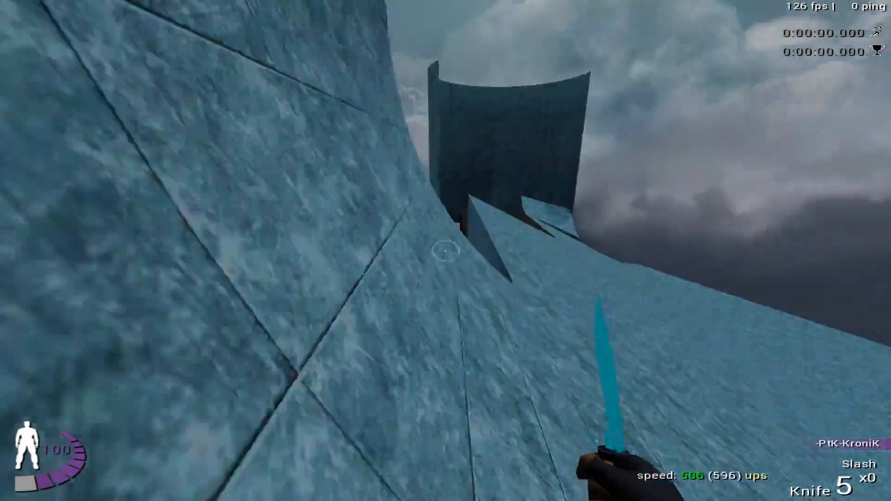
{"action": "key", "text": "w"}
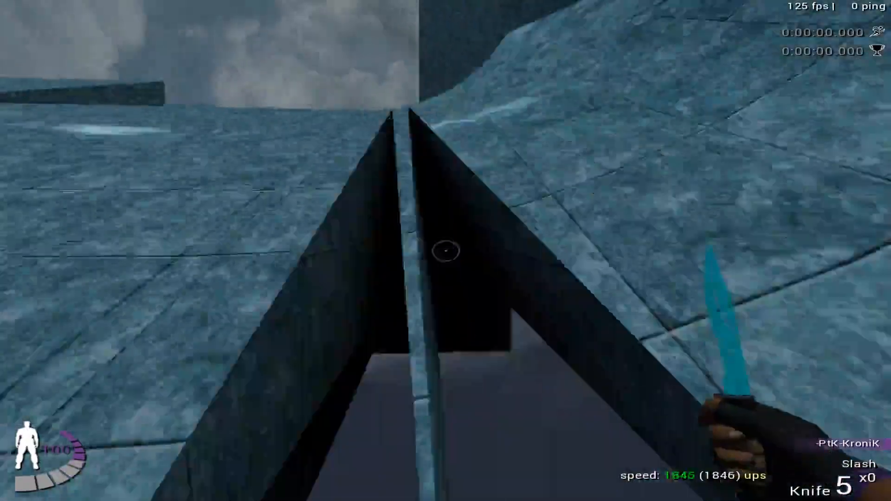
{"action": "key", "text": "w"}
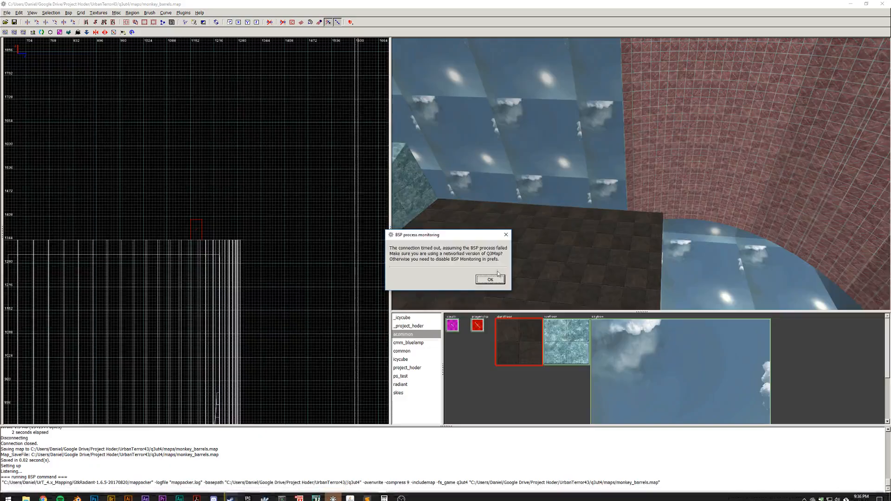
- Return to GtkRadiant and undo the deletions of the curved wall's edge brushes
{"action": "left_click", "coordinate": [491, 277]}
{"action": "right_click", "coordinate": [491, 277]}
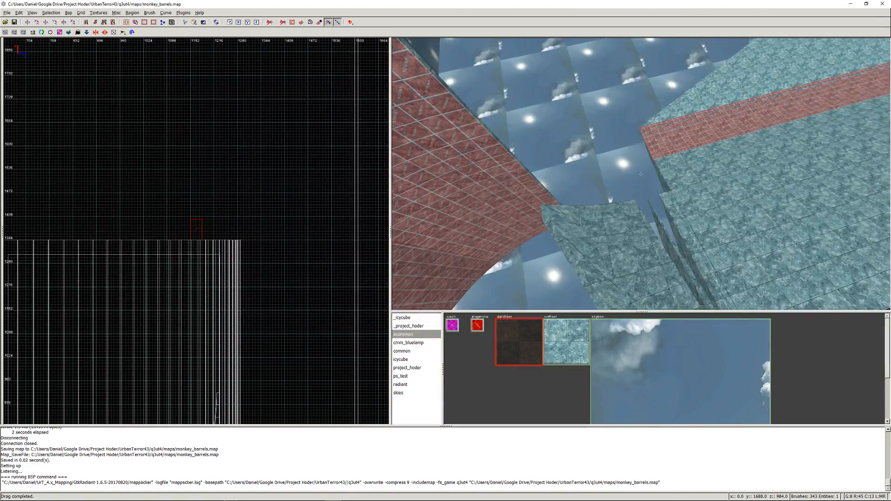
{"action": "right_click", "coordinate": [643, 174]}
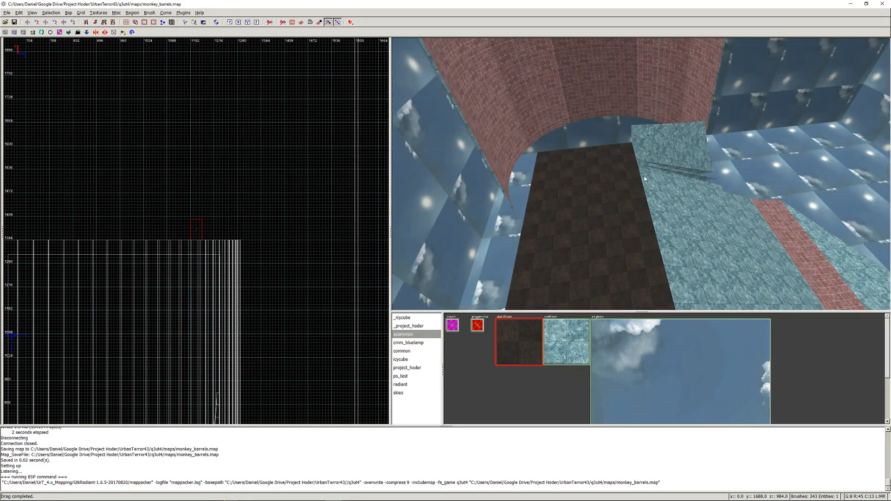
{"action": "key", "text": "ctrl+z"}
{"action": "key", "text": "ctrl+z"}
{"action": "key", "text": "ctrl+z"}
{"action": "key", "text": "ctrl+z"}
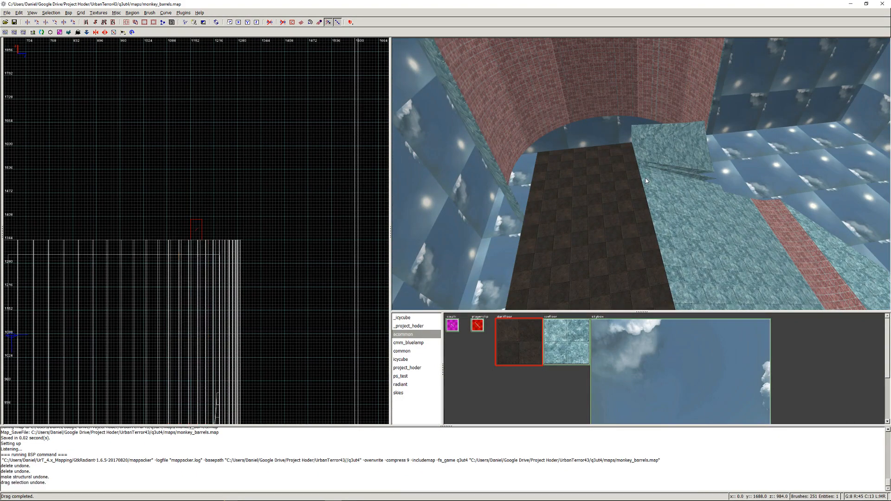
- Undo the remaining brush drags, clones, side stretches and texture changes until the undo history is exhausted
{"action": "key", "text": "ctrl+z"}
{"action": "key", "text": "ctrl+z"}
{"action": "key", "text": "ctrl+z"}
{"action": "key", "text": "ctrl+z"}
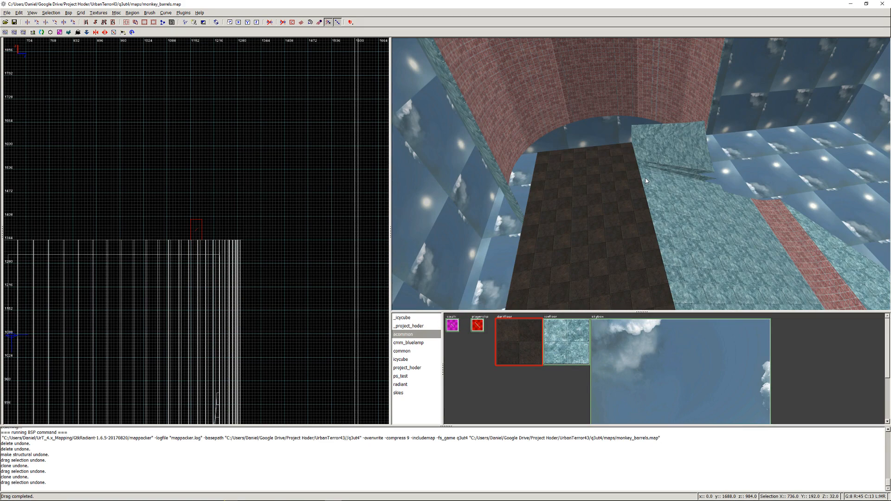
{"action": "key", "text": "ctrl+z"}
{"action": "key", "text": "ctrl+z"}
{"action": "key", "text": "ctrl+z"}
{"action": "key", "text": "ctrl+z"}
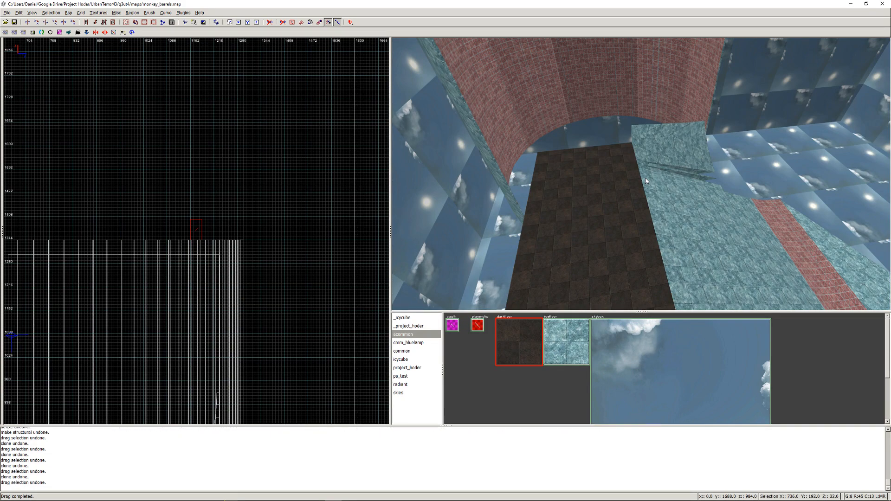
{"action": "key", "text": "ctrl+z"}
{"action": "key", "text": "ctrl+z"}
{"action": "key", "text": "ctrl+z"}
{"action": "key", "text": "ctrl+z"}
{"action": "key", "text": "ctrl+z"}
{"action": "key", "text": "ctrl+z"}
{"action": "key", "text": "ctrl+z"}
{"action": "key", "text": "ctrl+z"}
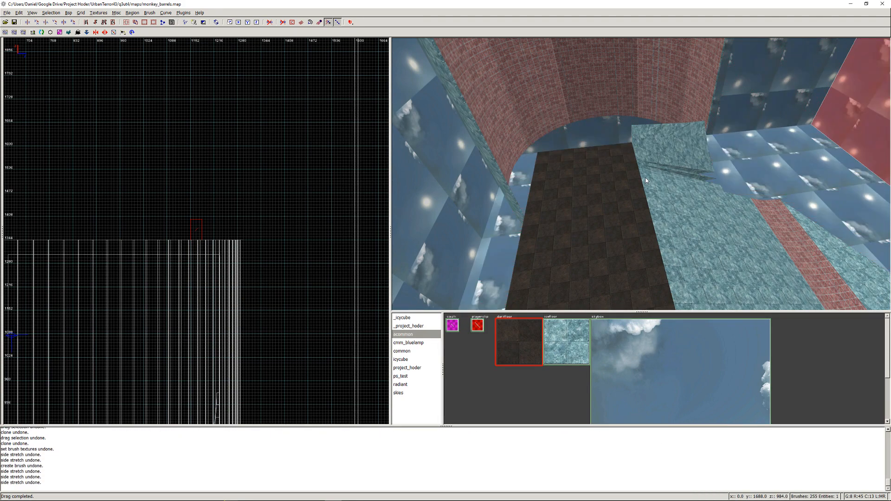
{"action": "key", "text": "ctrl+z"}
{"action": "key", "text": "ctrl+z"}
{"action": "key", "text": "ctrl+z"}
{"action": "key", "text": "ctrl+z"}
{"action": "key", "text": "ctrl+z"}
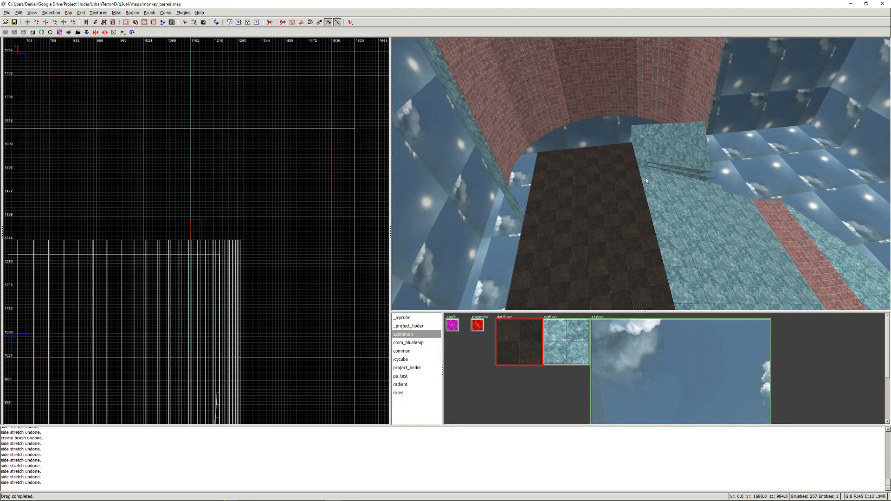
{"action": "key", "text": "ctrl+z"}
{"action": "key", "text": "ctrl+z"}
{"action": "key", "text": "ctrl+z"}
{"action": "key", "text": "ctrl+z"}
{"action": "key", "text": "ctrl+z"}
{"action": "key", "text": "ctrl+z"}
{"action": "key", "text": "ctrl+z"}
{"action": "key", "text": "ctrl+z"}
- Open the backup map monkey_barrels_orig.map from the maps folder
{"action": "right_click", "coordinate": [691, 177]}
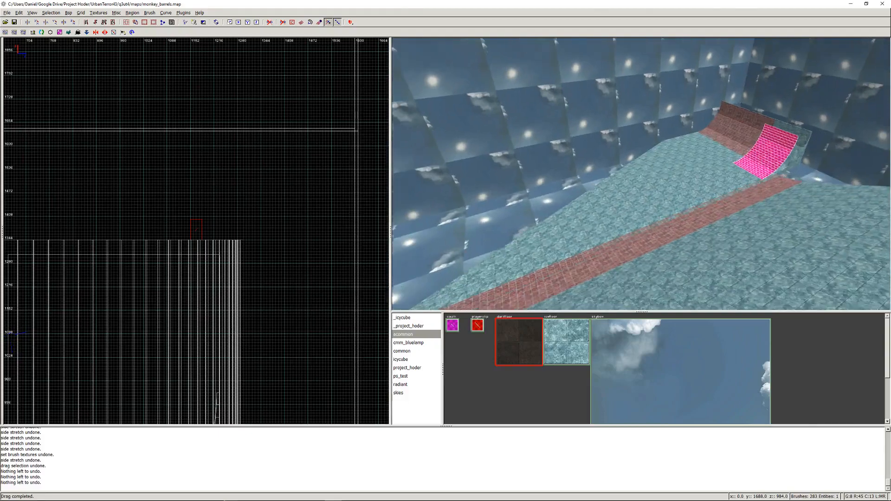
{"action": "key", "text": "Up"}
{"action": "right_click", "coordinate": [556, 170]}
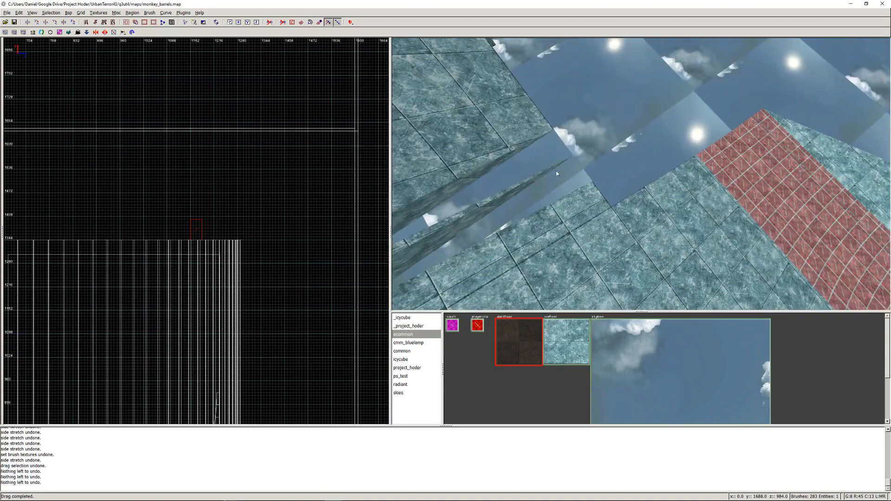
{"action": "right_click", "coordinate": [556, 172]}
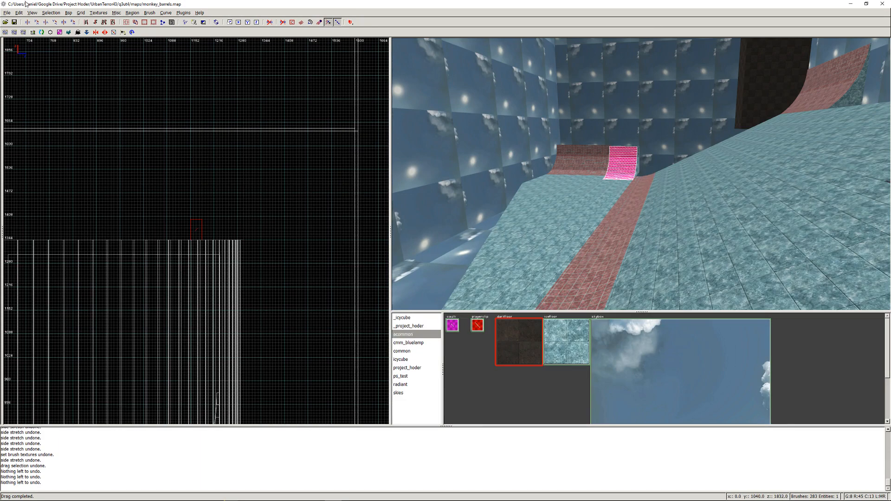
{"action": "left_click", "coordinate": [7, 12]}
{"action": "left_click", "coordinate": [33, 50]}
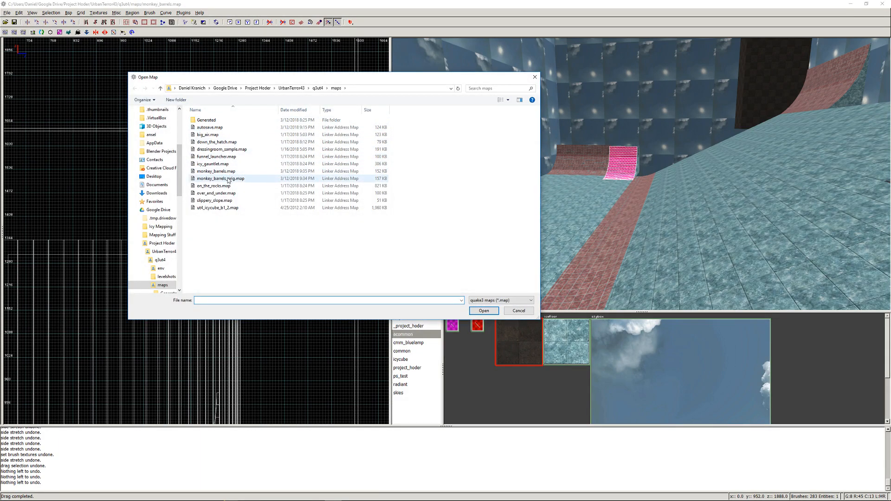
{"action": "double_click", "coordinate": [227, 179]}
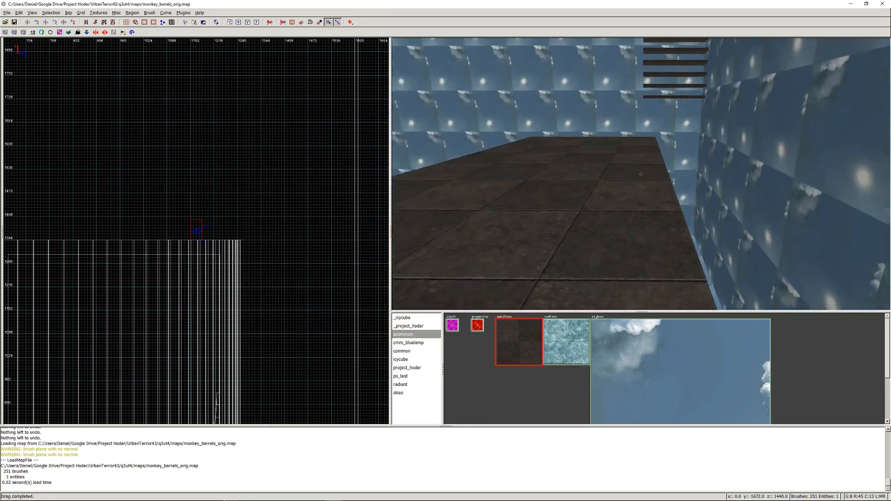
- Examine the gap between the ice ramp and the curved ice piece, checking the narrow wedge brushes beside it
{"action": "key", "text": "Up"}
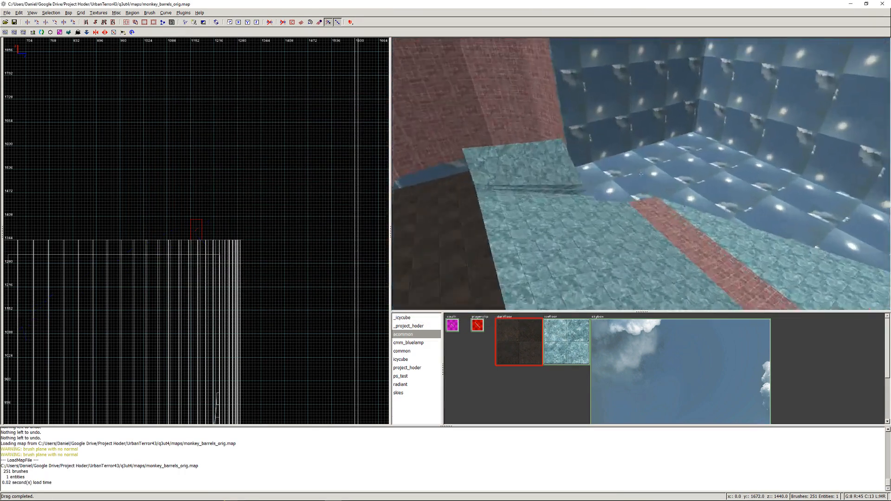
{"action": "key", "text": "Up"}
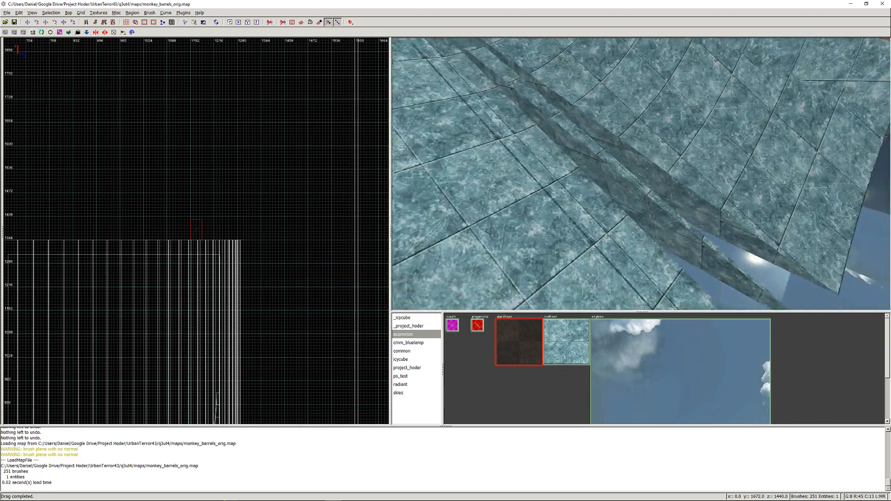
{"action": "key", "text": "Up"}
{"action": "right_click", "coordinate": [613, 164]}
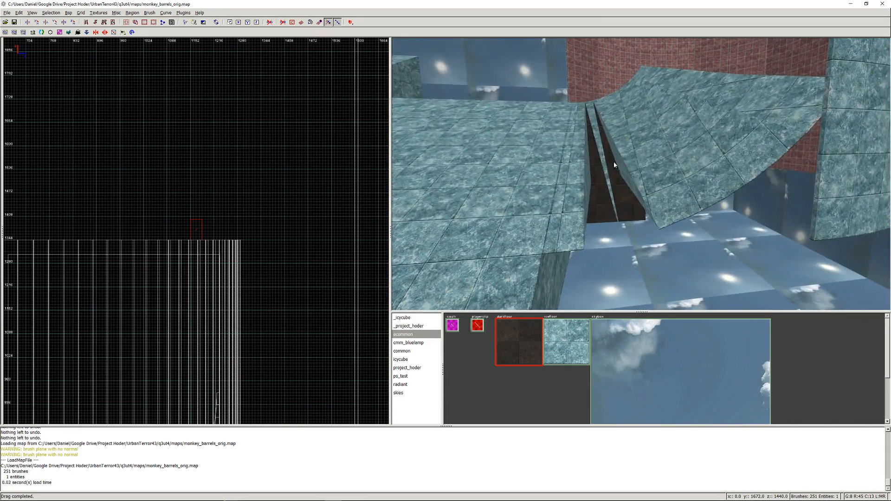
{"action": "left_click", "coordinate": [614, 142], "text": "ctrl+shift"}
{"action": "key", "text": "Escape"}
{"action": "left_click", "coordinate": [571, 201], "text": "shift"}
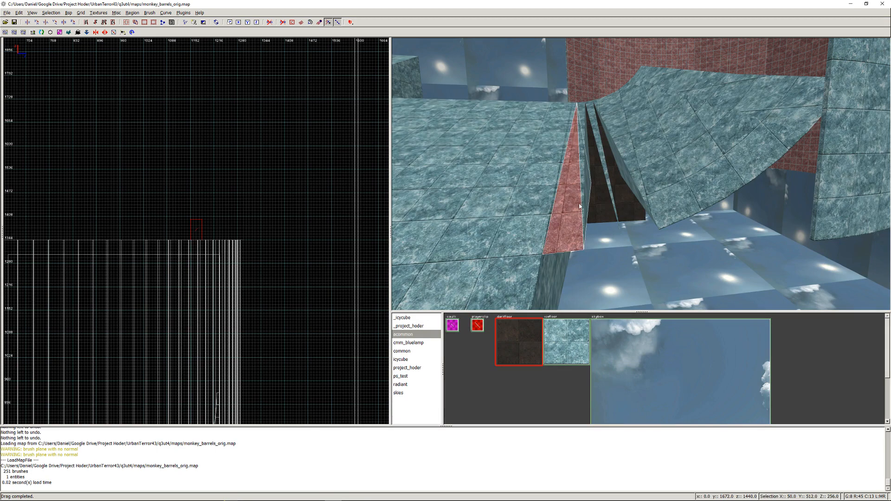
{"action": "key", "text": "BackSpace"}
{"action": "left_click", "coordinate": [584, 120], "text": "shift"}
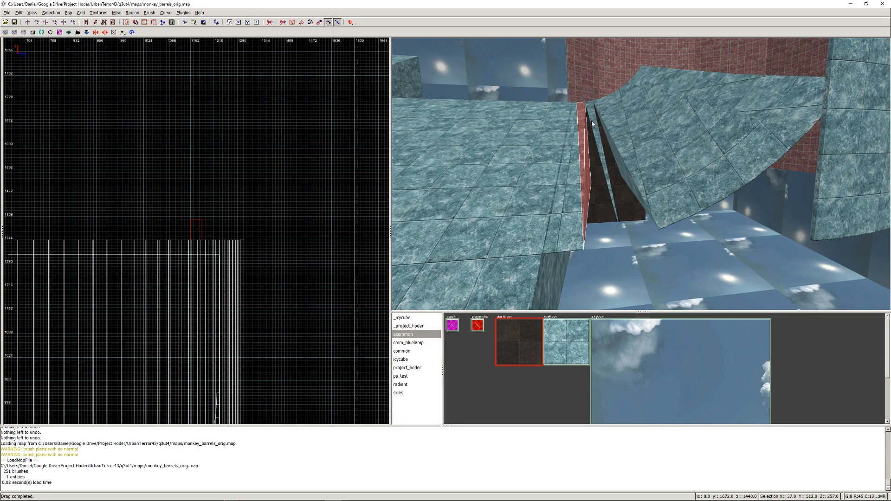
{"action": "key", "text": "BackSpace"}
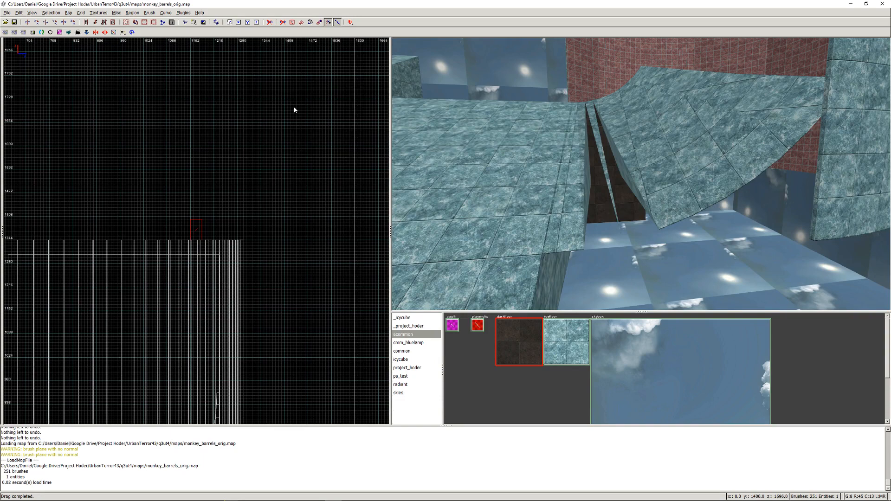
- Import funnel T 512 B 256 EXD.map from the Generated folder into the map
{"action": "left_click", "coordinate": [9, 13]}
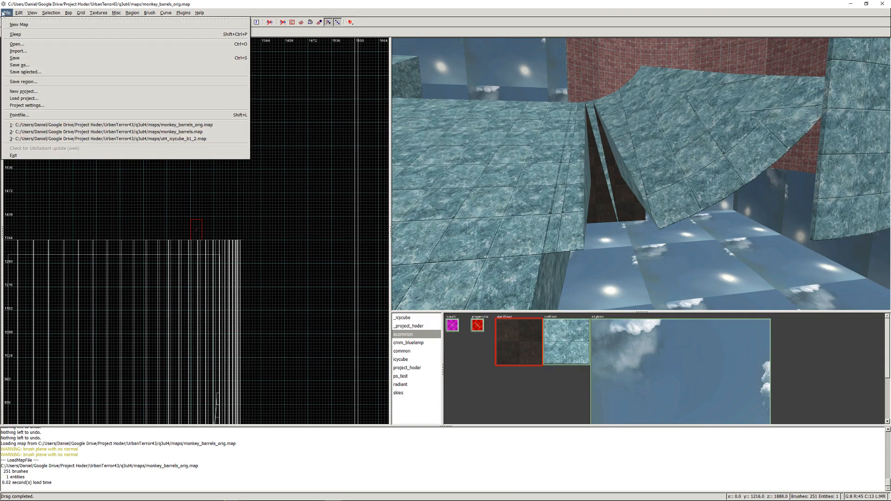
{"action": "left_click", "coordinate": [28, 52]}
{"action": "double_click", "coordinate": [267, 119]}
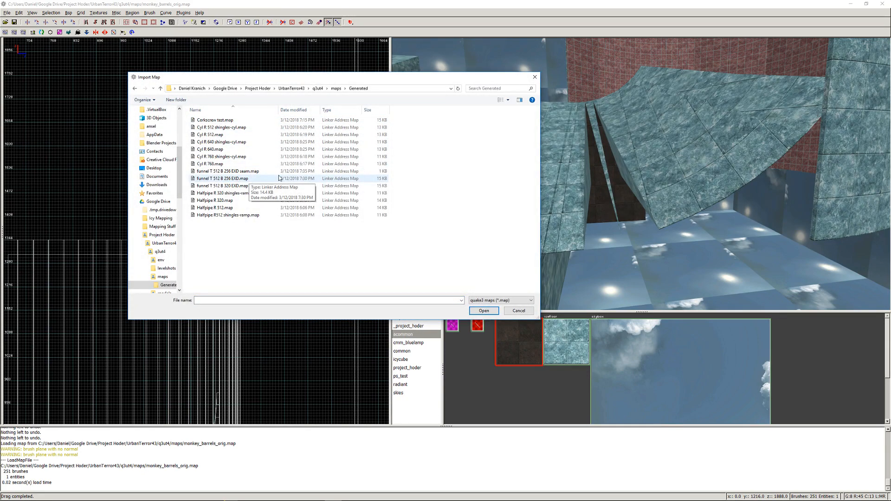
{"action": "double_click", "coordinate": [263, 179]}
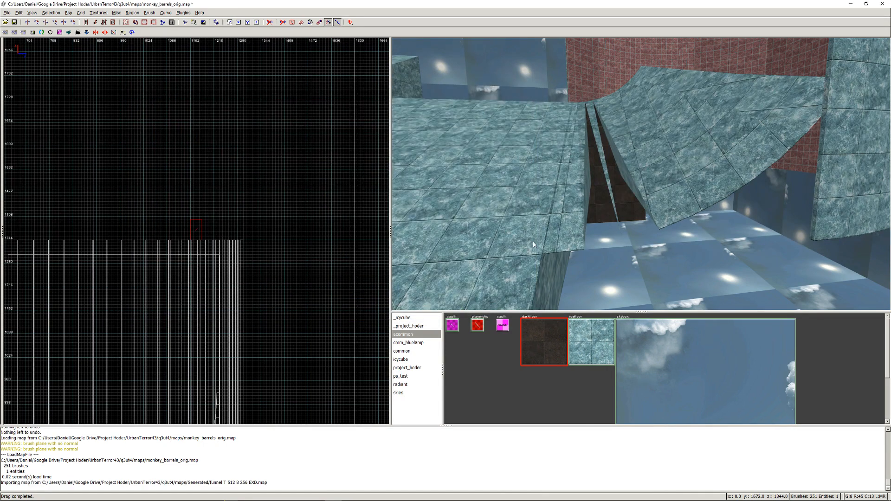
- Raise and shift the imported funnel section in the side view to an origin of about Y 72, Z 360
{"action": "scroll", "coordinate": [455, 200], "scroll_direction": "down", "scroll_amount": 4}
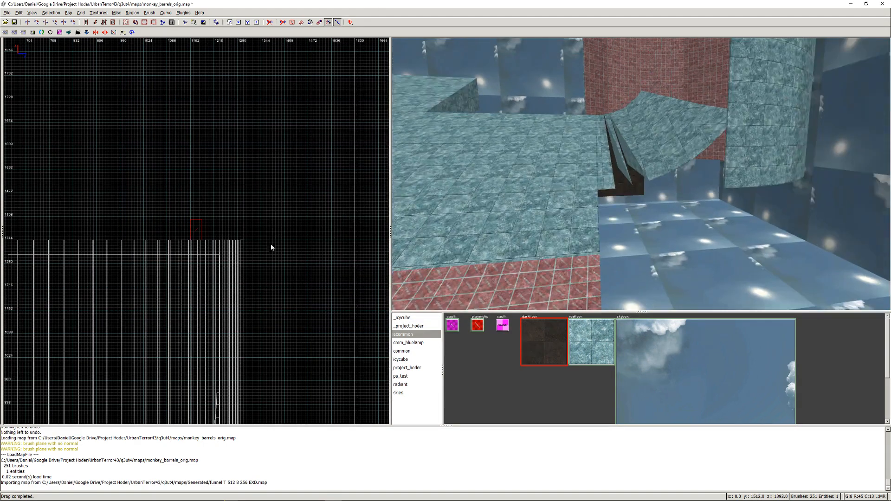
{"action": "scroll", "coordinate": [271, 244], "scroll_direction": "down", "scroll_amount": 6}
{"action": "scroll", "coordinate": [167, 336], "scroll_direction": "up", "scroll_amount": 12}
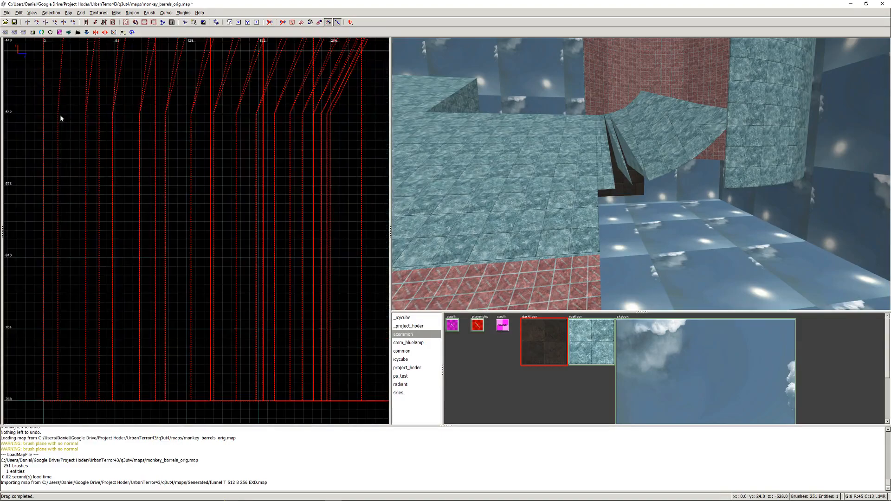
{"action": "left_click", "coordinate": [116, 113]}
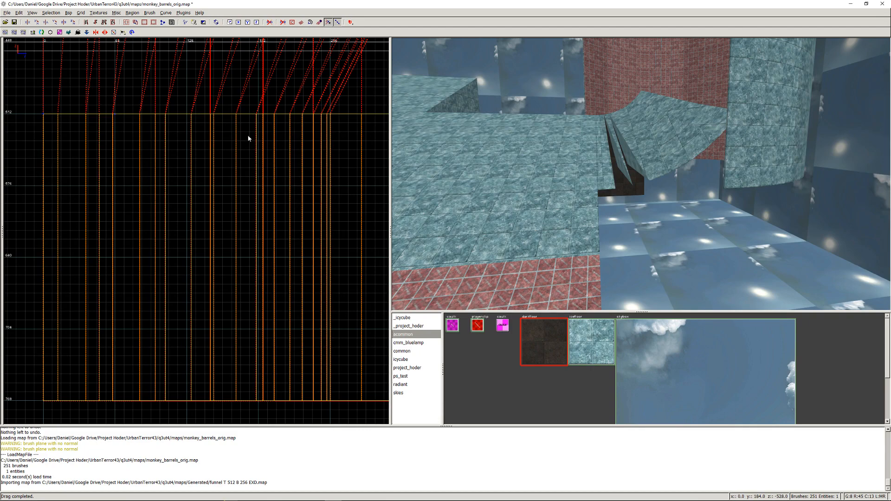
{"action": "key", "text": "ctrl+Return"}
{"action": "key", "text": "Return"}
{"action": "scroll", "coordinate": [260, 137], "scroll_direction": "down", "scroll_amount": 2}
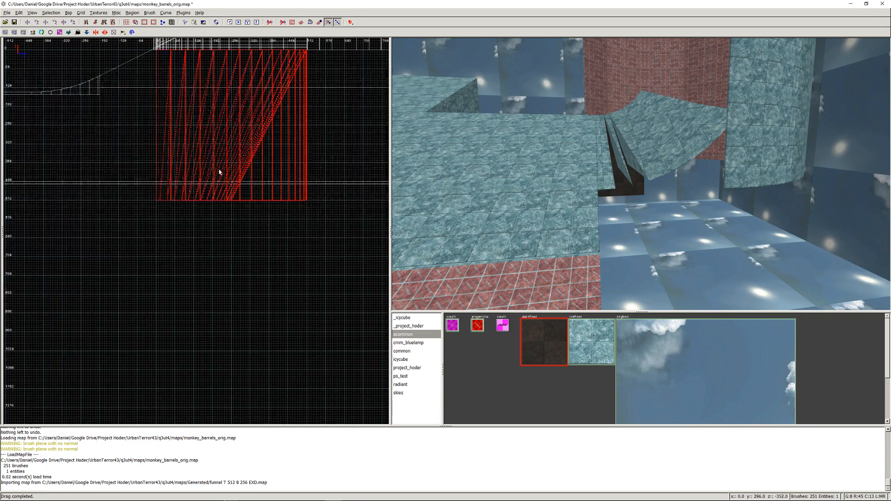
{"action": "mouse_move", "coordinate": [216, 132]}
{"action": "right_mouse_down"}
{"action": "mouse_move", "coordinate": [250, 218]}
{"action": "mouse_move", "coordinate": [204, 180]}
{"action": "right_mouse_up"}
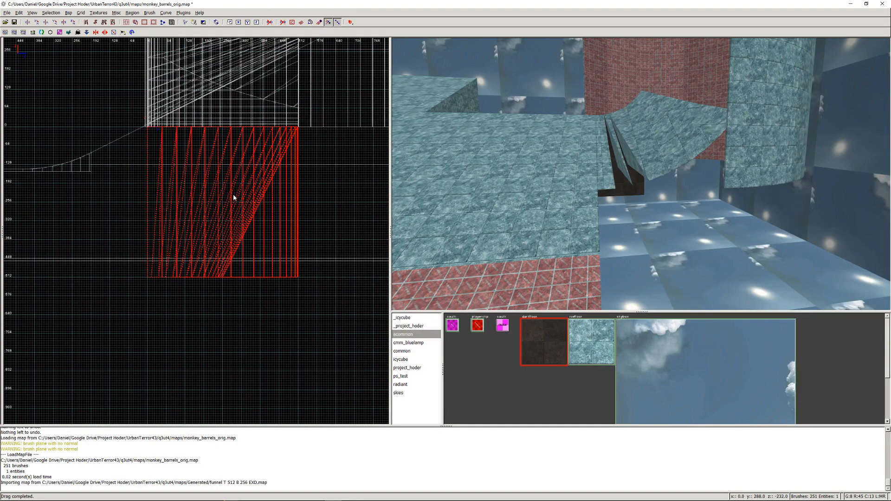
{"action": "mouse_move", "coordinate": [232, 200]}
{"action": "left_mouse_down"}
{"action": "mouse_move", "coordinate": [96, 83]}
{"action": "mouse_move", "coordinate": [145, 146]}
{"action": "left_mouse_up"}
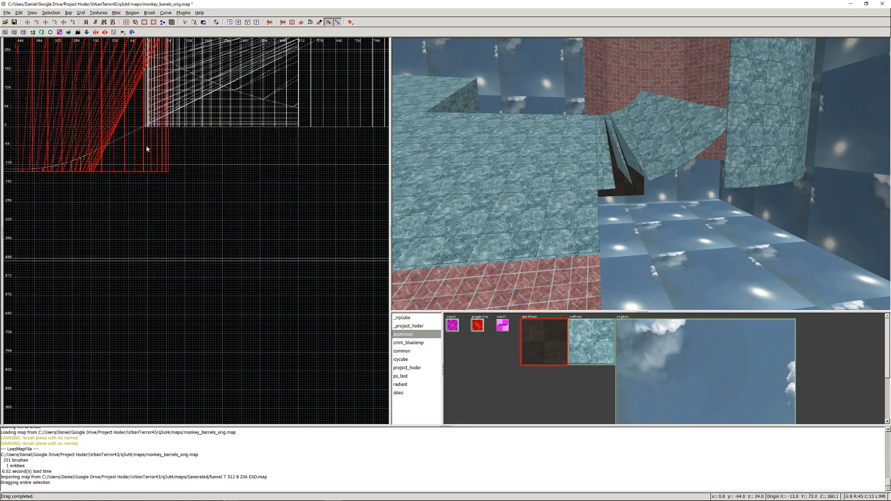
- Move the funnel section in the top view to the end of the ramp, at an origin of about X 2723, Y 48
{"action": "key", "text": "ctrl+Tab"}
{"action": "scroll", "coordinate": [149, 160], "scroll_direction": "down", "scroll_amount": 5}
{"action": "mouse_move", "coordinate": [190, 232]}
{"action": "left_mouse_down"}
{"action": "mouse_move", "coordinate": [352, 239]}
{"action": "mouse_move", "coordinate": [45, 231]}
{"action": "left_mouse_up"}
{"action": "right_click_drag", "start_coordinate": [65, 237], "coordinate": [222, 241]}
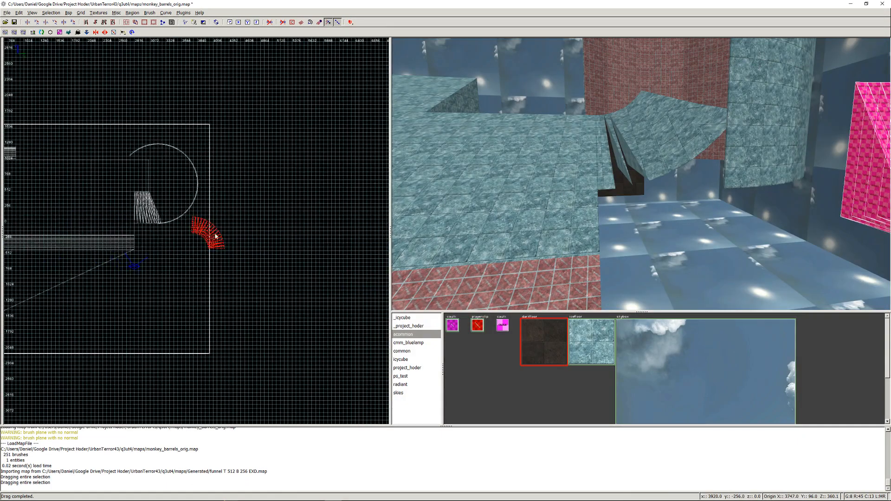
{"action": "left_click_drag", "start_coordinate": [215, 233], "coordinate": [151, 232]}
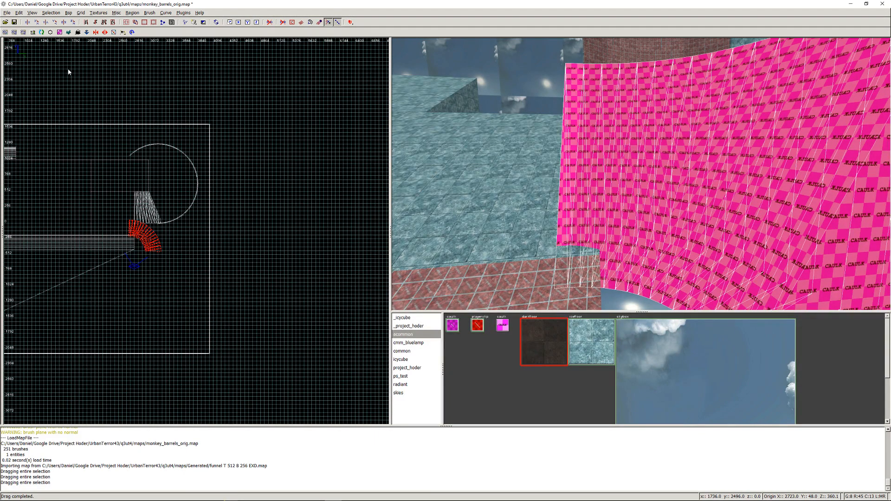
- Rotate the imported funnel section about the X axis
{"action": "left_click", "coordinate": [34, 14]}
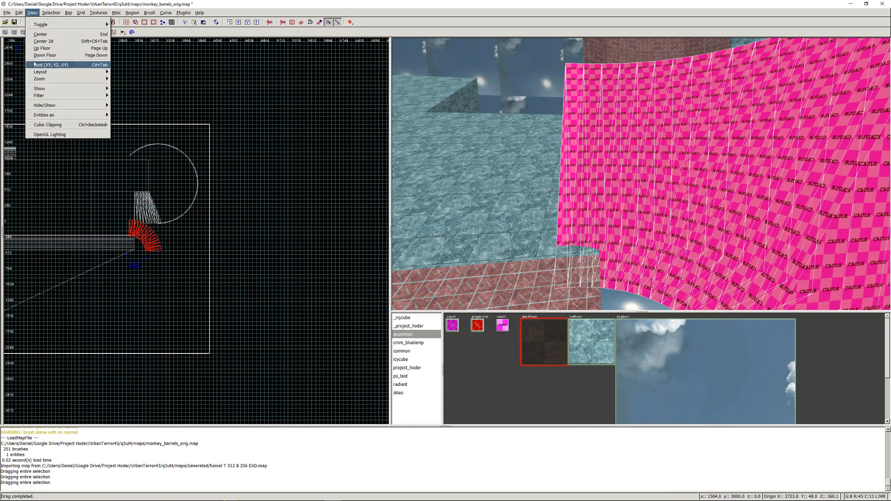
{"action": "mouse_move", "coordinate": [19, 14]}
{"action": "mouse_move", "coordinate": [66, 16]}
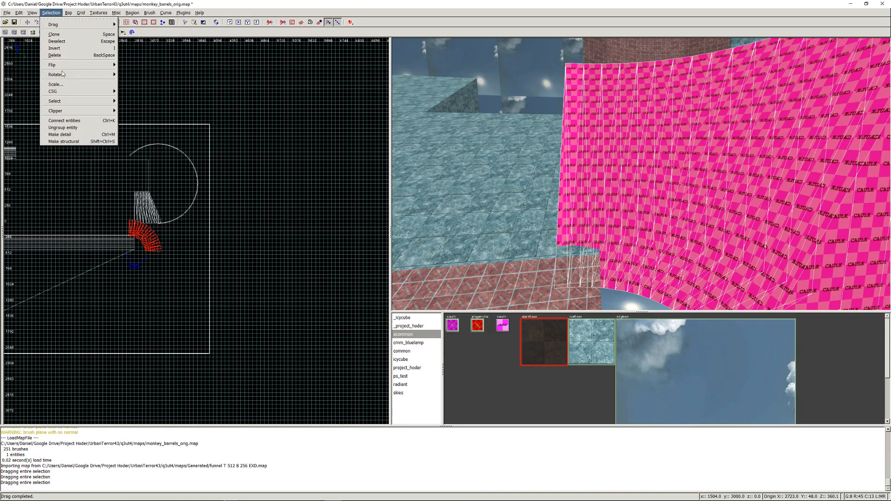
{"action": "mouse_move", "coordinate": [72, 75]}
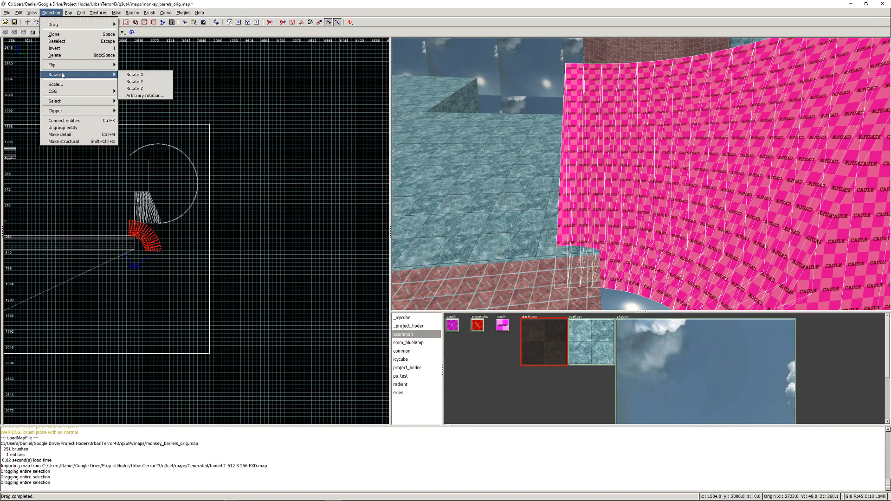
{"action": "left_click", "coordinate": [155, 79]}
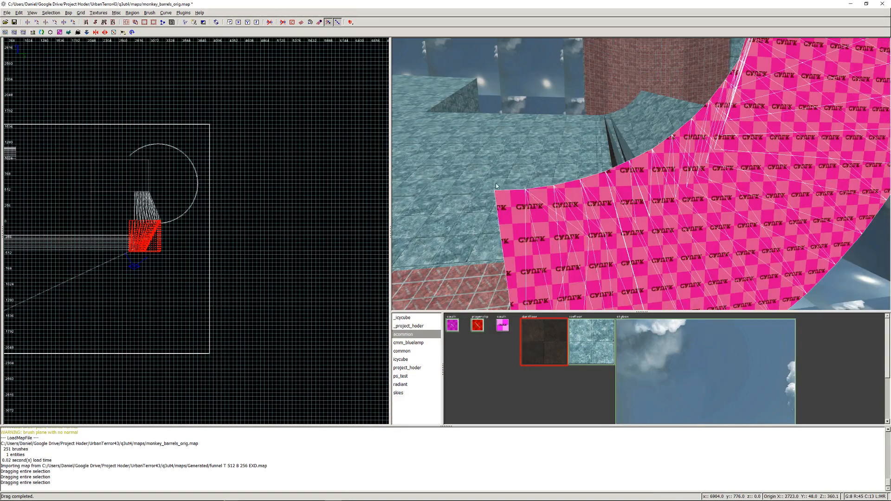
- Flip the rotated funnel section to check its fit against the ramp, and delete it from the map
{"action": "right_click", "coordinate": [557, 185]}
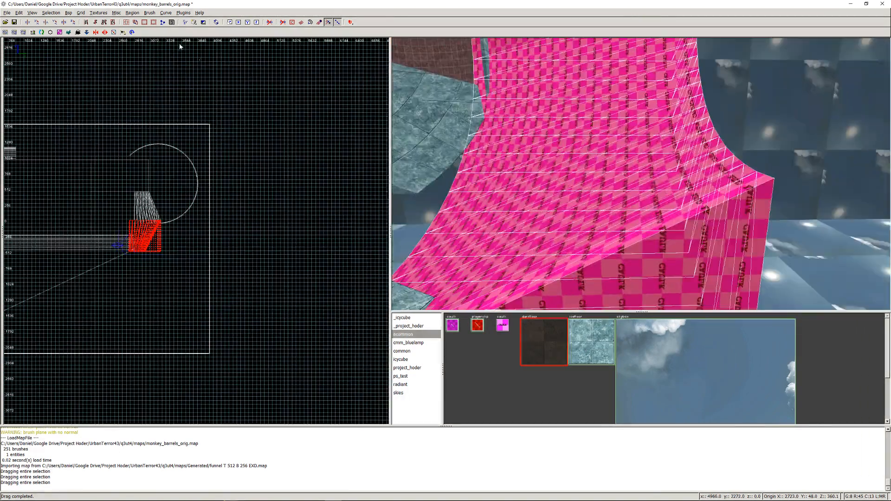
{"action": "left_click", "coordinate": [54, 13]}
{"action": "mouse_move", "coordinate": [64, 14]}
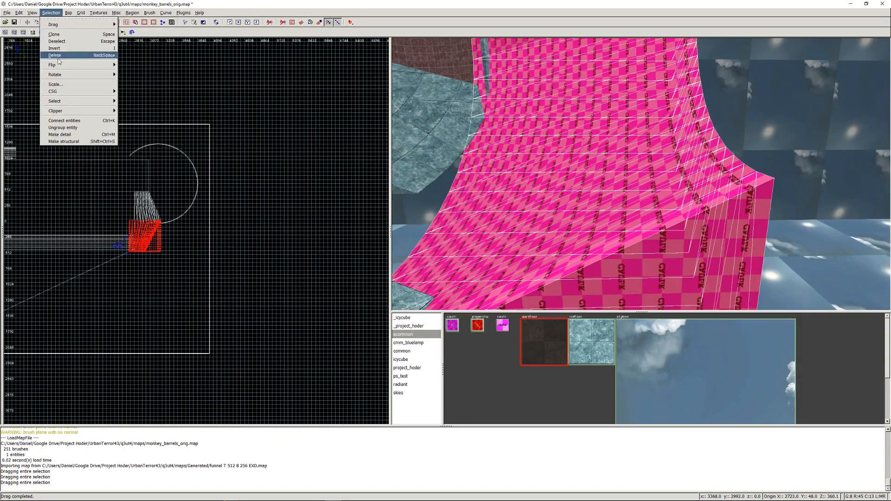
{"action": "mouse_move", "coordinate": [74, 65]}
{"action": "left_click", "coordinate": [142, 72]}
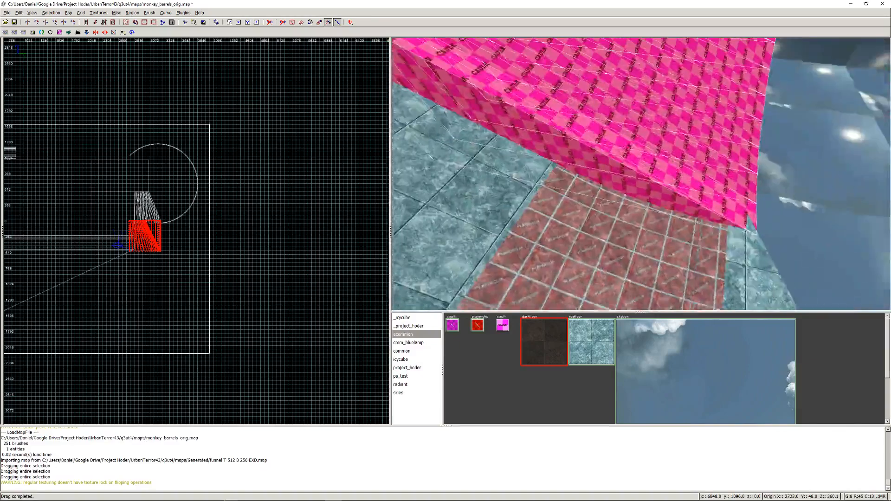
{"action": "right_click", "coordinate": [648, 181]}
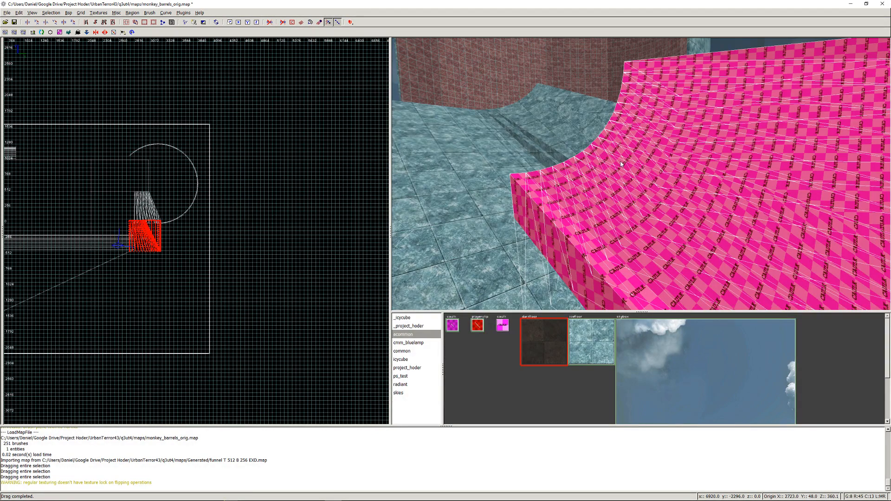
{"action": "key", "text": "BackSpace"}
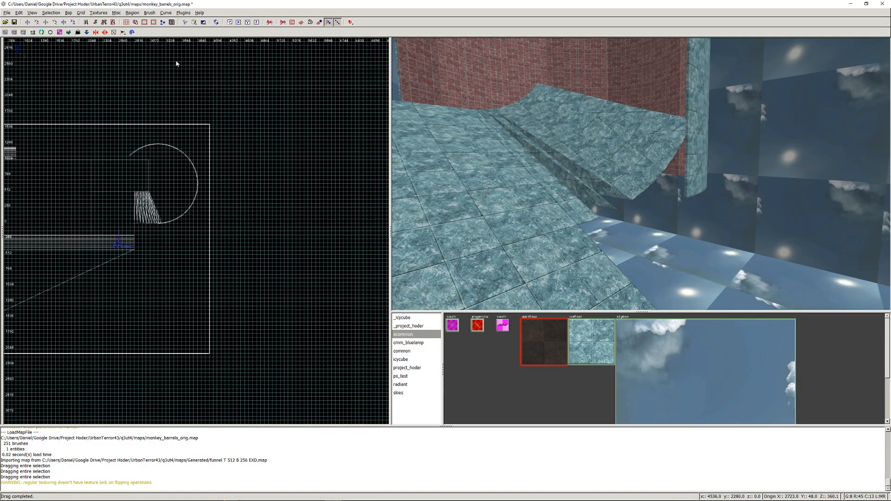
- Import the generated map "funnel T 512 B 320 EXD.map" into the current map
{"action": "left_click", "coordinate": [7, 13]}
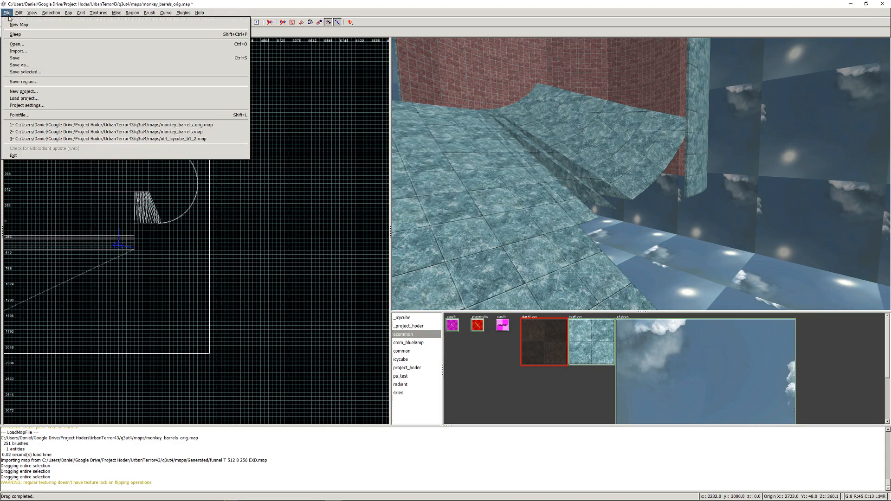
{"action": "left_click", "coordinate": [21, 54]}
{"action": "double_click", "coordinate": [206, 120]}
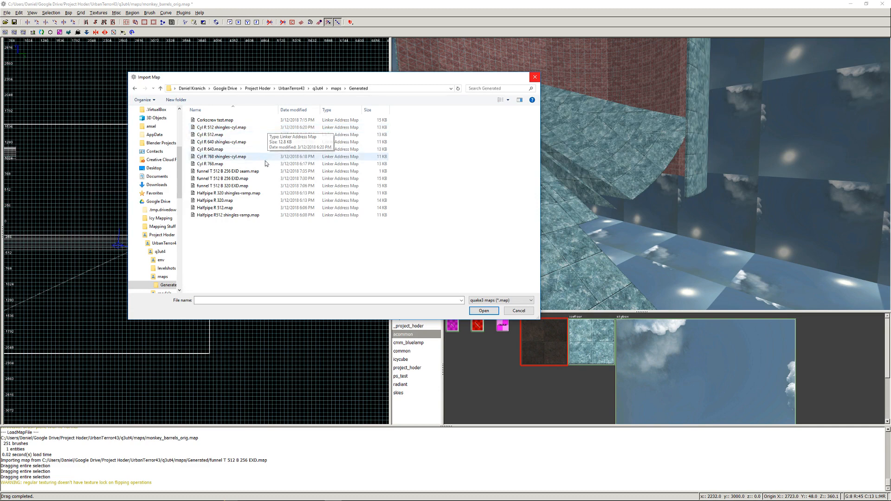
{"action": "double_click", "coordinate": [260, 187]}
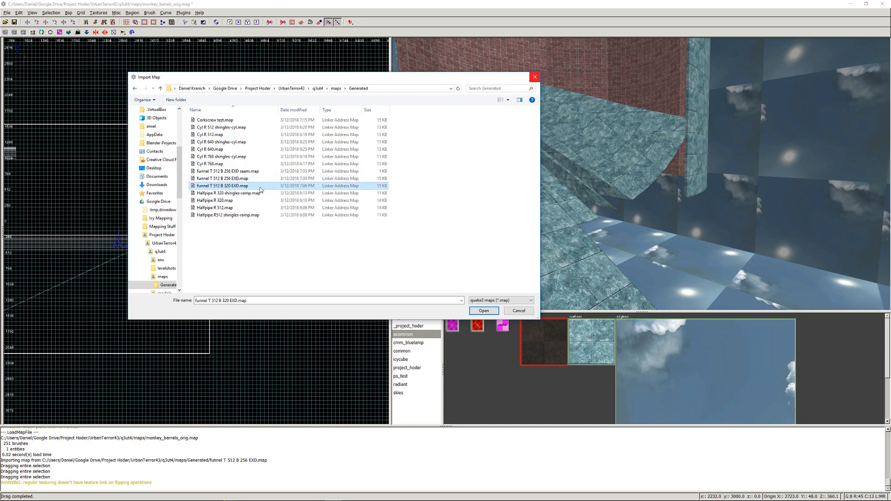
{"action": "scroll", "coordinate": [236, 206], "scroll_direction": "down", "scroll_amount": 5}
{"action": "scroll", "coordinate": [135, 228], "scroll_direction": "up", "scroll_amount": 4}
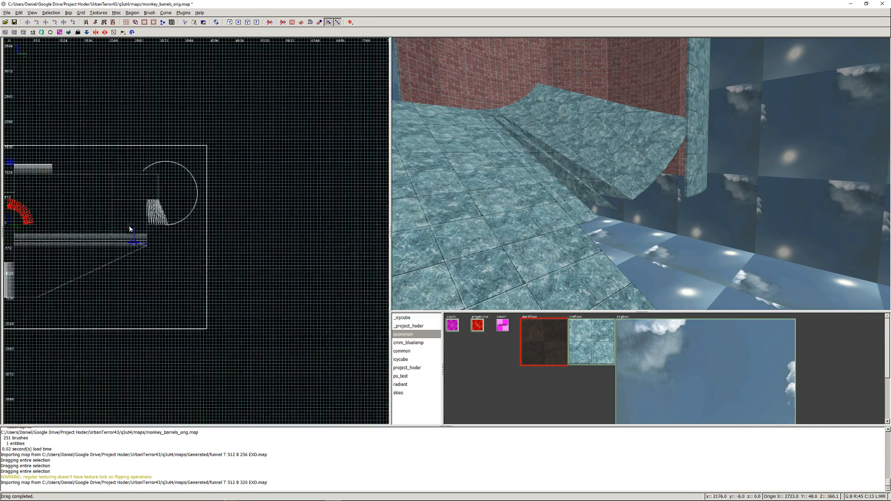
- Try the imported funnel section at the ramp's end, at an origin of about X 2304, Z 272, and delete it from the map
{"action": "left_click_drag", "start_coordinate": [28, 212], "coordinate": [103, 226]}
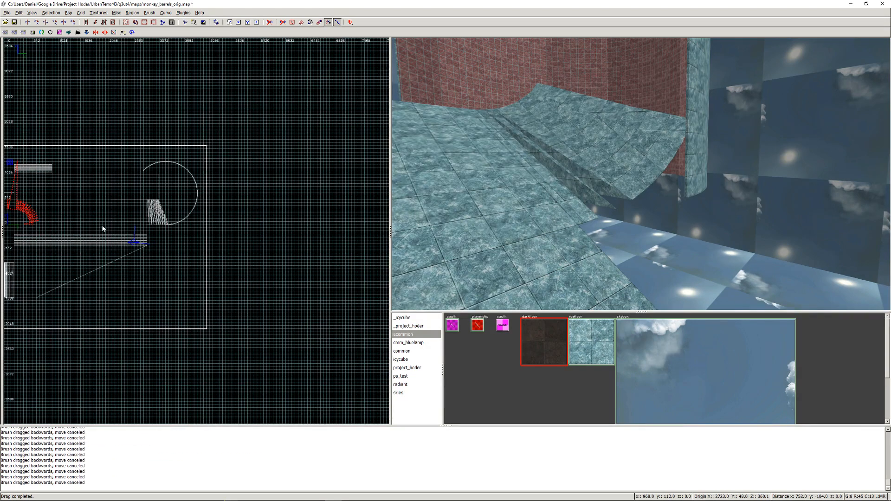
{"action": "key", "text": "ctrl+z"}
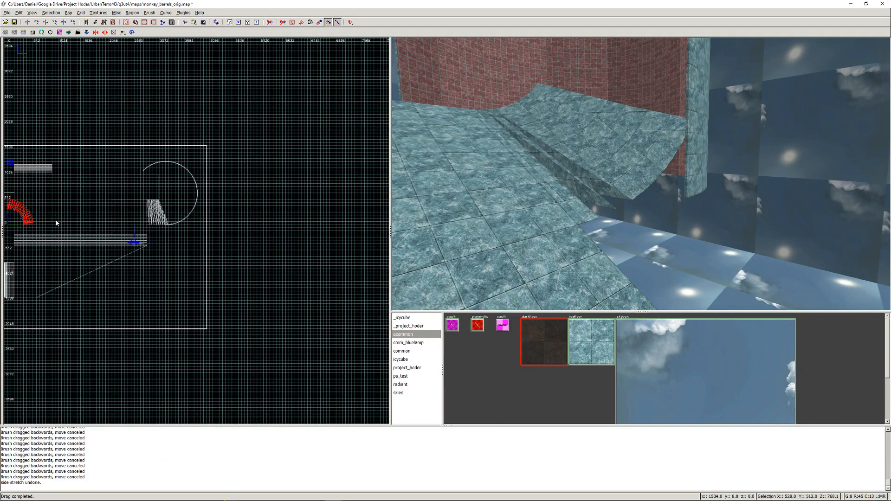
{"action": "key", "text": "ctrl+Tab"}
{"action": "mouse_move", "coordinate": [190, 233]}
{"action": "left_mouse_down"}
{"action": "mouse_move", "coordinate": [321, 224]}
{"action": "mouse_move", "coordinate": [315, 188]}
{"action": "mouse_move", "coordinate": [319, 217]}
{"action": "mouse_move", "coordinate": [319, 209]}
{"action": "mouse_move", "coordinate": [293, 219]}
{"action": "mouse_move", "coordinate": [305, 222]}
{"action": "left_mouse_up"}
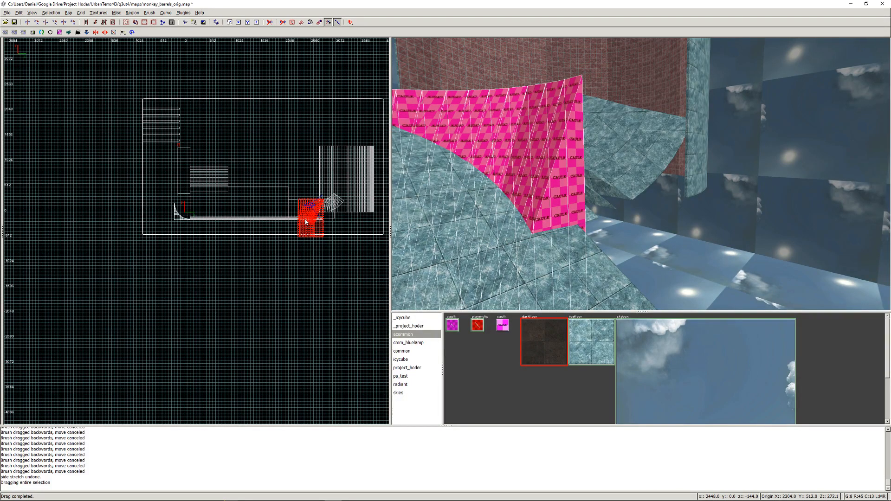
{"action": "scroll", "coordinate": [306, 227], "scroll_direction": "up", "scroll_amount": 5}
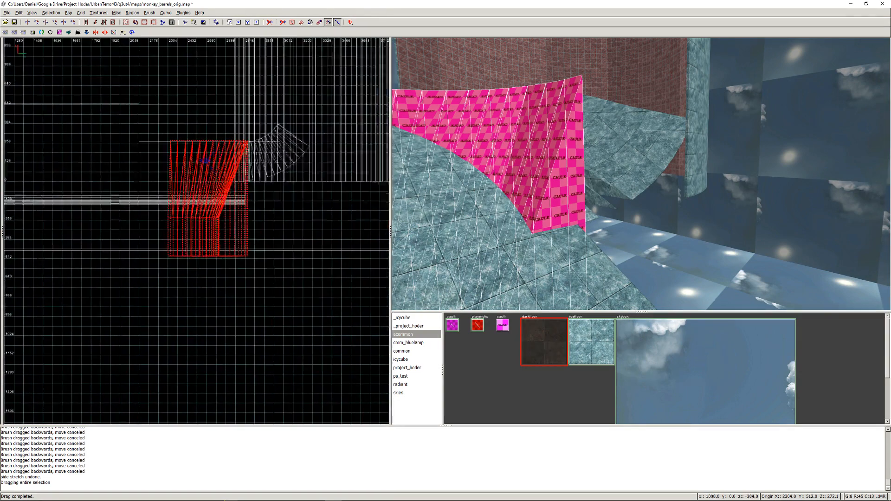
{"action": "scroll", "coordinate": [232, 211], "scroll_direction": "up", "scroll_amount": 5}
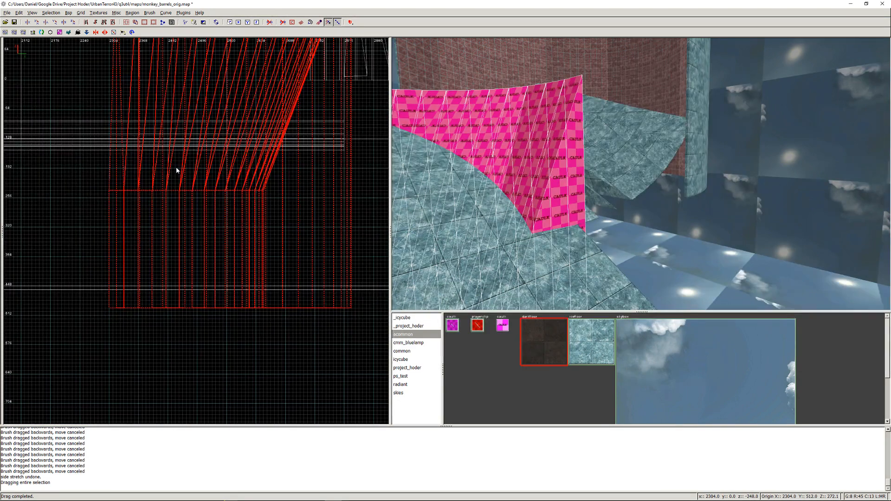
{"action": "key", "text": "BackSpace"}
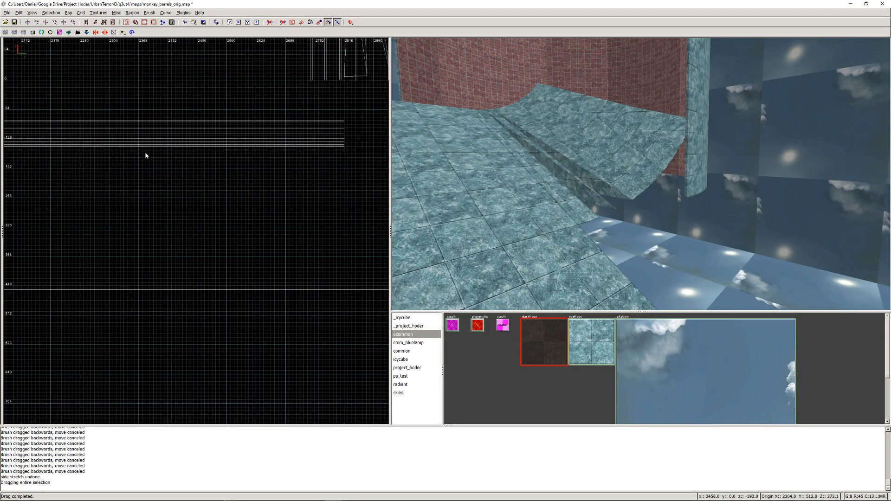
- Import the generated map "funnel T 512 B 256 EXD.map" into the current map
{"action": "left_click", "coordinate": [5, 13]}
{"action": "left_click", "coordinate": [22, 48]}
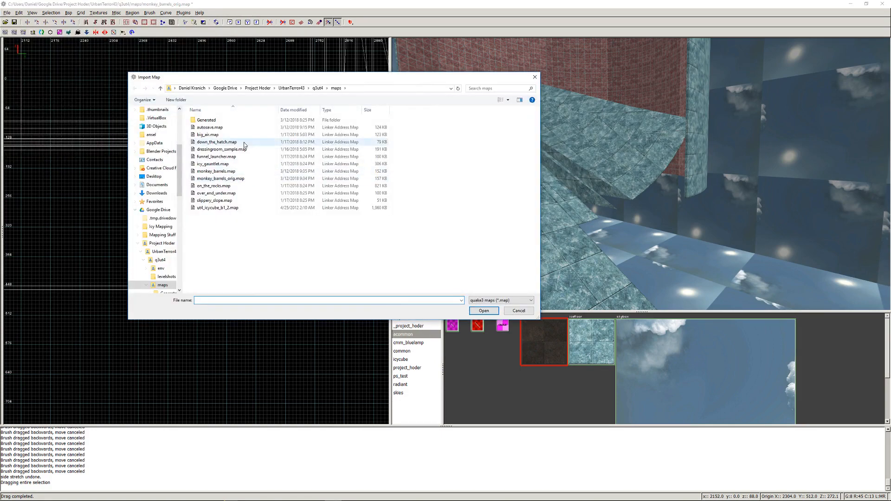
{"action": "double_click", "coordinate": [206, 120]}
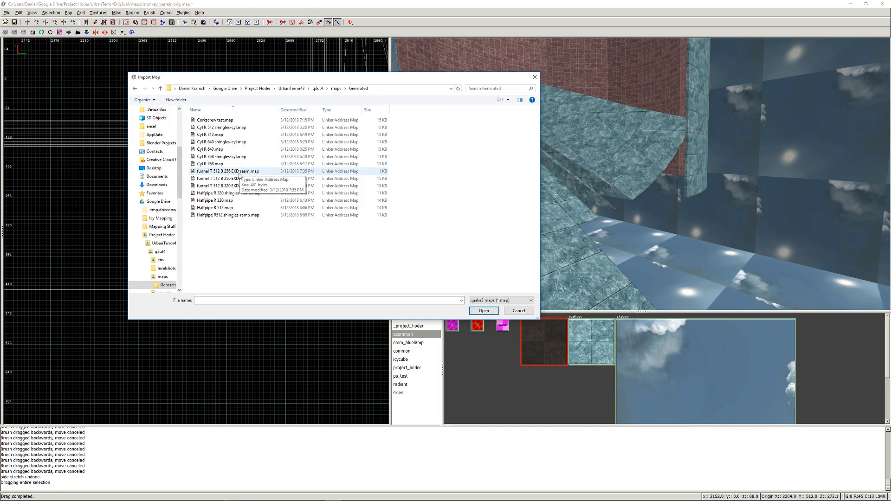
{"action": "double_click", "coordinate": [236, 180]}
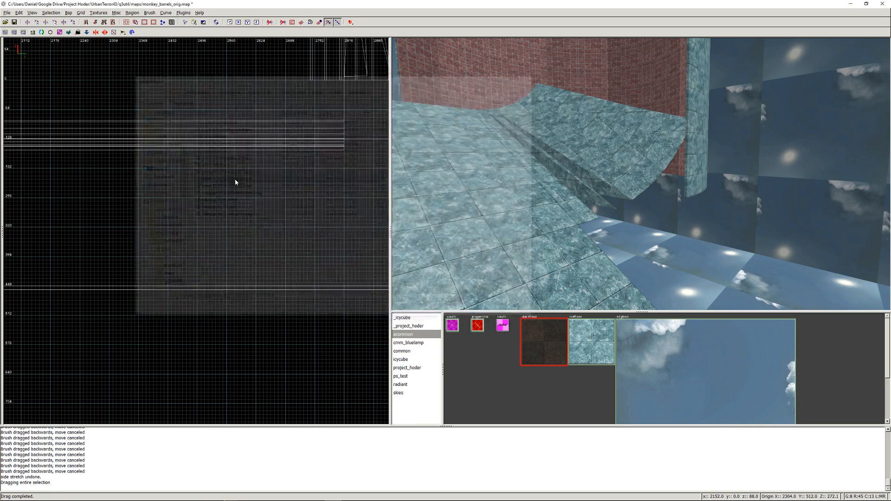
- Move the imported funnel section in the side view near the ramp's end, to an origin of about X 2339, Z 584
{"action": "scroll", "coordinate": [215, 269], "scroll_direction": "down", "scroll_amount": 5}
{"action": "scroll", "coordinate": [91, 258], "scroll_direction": "up", "scroll_amount": 8}
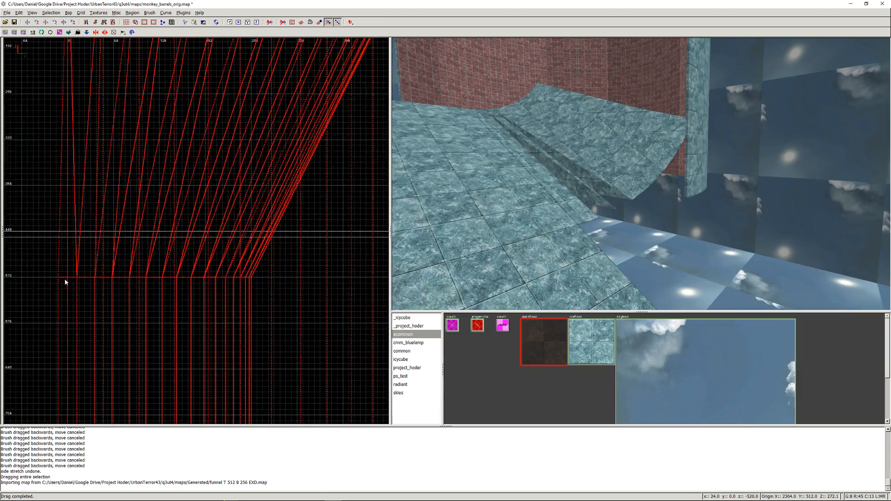
{"action": "left_click", "coordinate": [59, 281]}
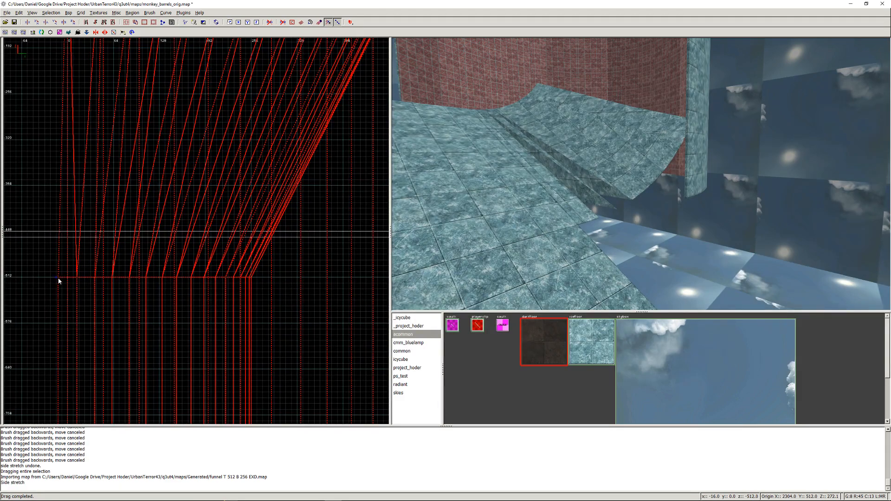
{"action": "left_click", "coordinate": [117, 277]}
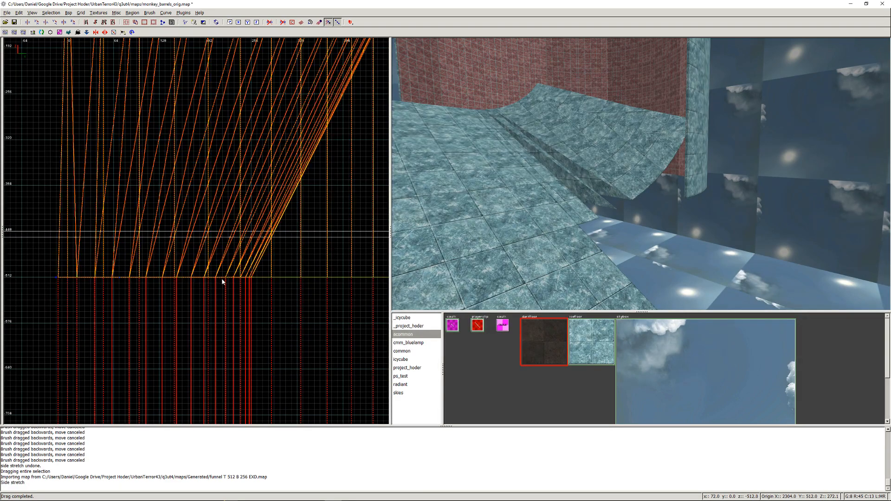
{"action": "key", "text": "Return"}
{"action": "scroll", "coordinate": [241, 231], "scroll_direction": "down", "scroll_amount": 10}
{"action": "mouse_move", "coordinate": [226, 226]}
{"action": "left_mouse_down"}
{"action": "mouse_move", "coordinate": [363, 194]}
{"action": "mouse_move", "coordinate": [364, 184]}
{"action": "left_mouse_up"}
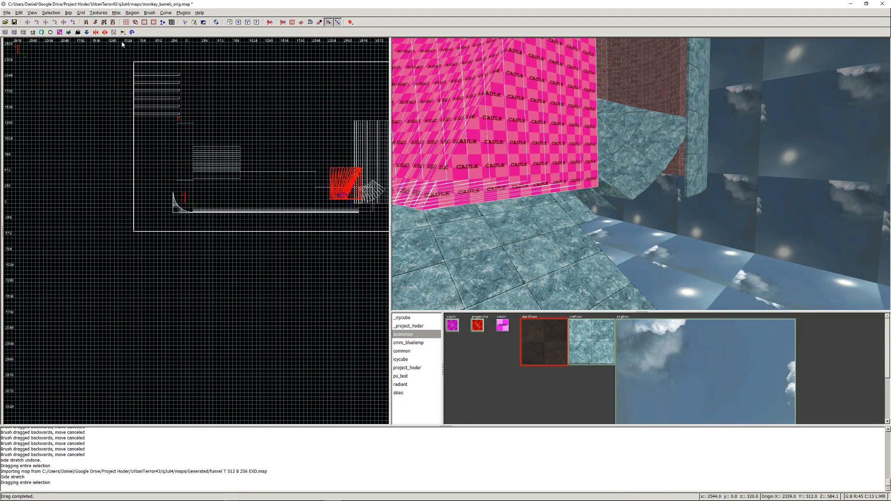
- Rotate the newly imported funnel section about the X axis and view it in 3D
{"action": "left_click", "coordinate": [51, 12]}
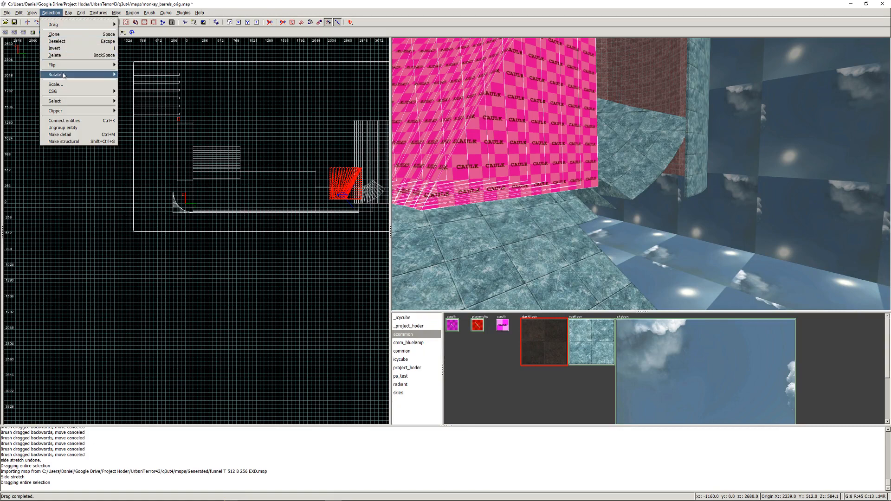
{"action": "mouse_move", "coordinate": [64, 75]}
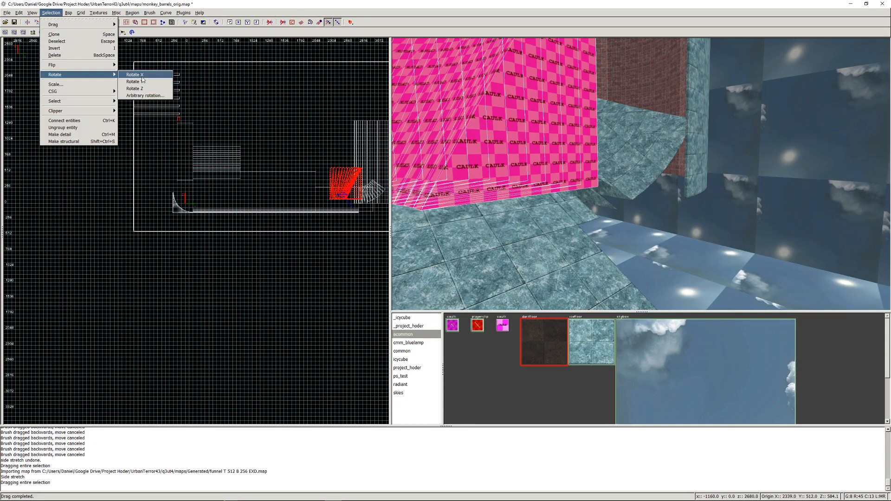
{"action": "left_click", "coordinate": [142, 81]}
{"action": "right_click", "coordinate": [447, 124]}
{"action": "key", "text": "Down"}
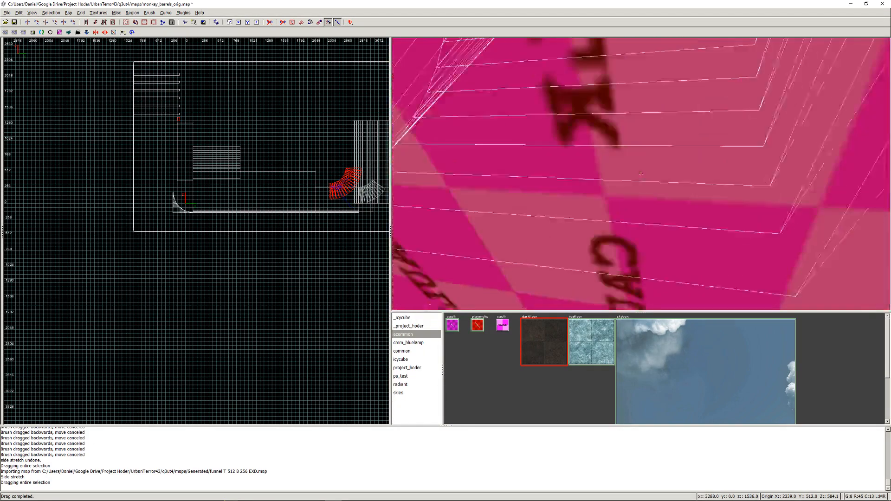
{"action": "right_click", "coordinate": [446, 125]}
- Flip the rotated funnel section along the Y axis and check its orientation against the existing curved section
{"action": "left_click", "coordinate": [49, 13]}
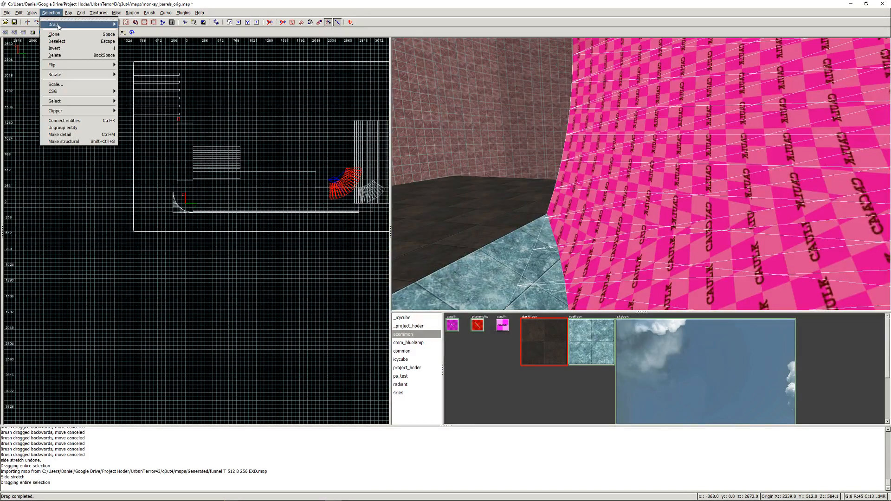
{"action": "mouse_move", "coordinate": [69, 69]}
{"action": "left_click", "coordinate": [132, 79]}
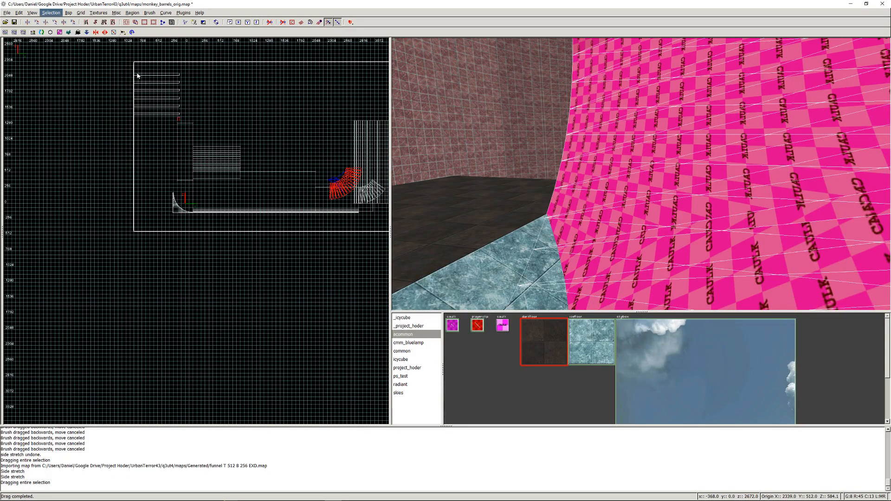
{"action": "key", "text": "Down"}
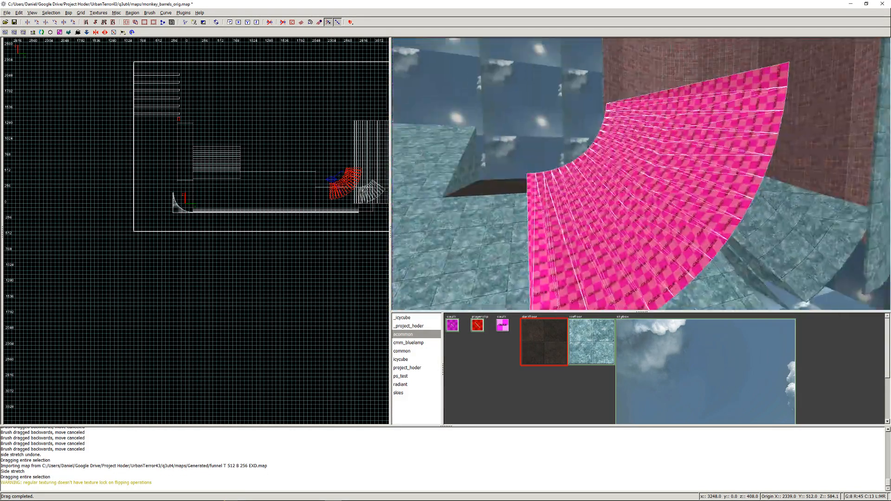
{"action": "key", "text": "Down"}
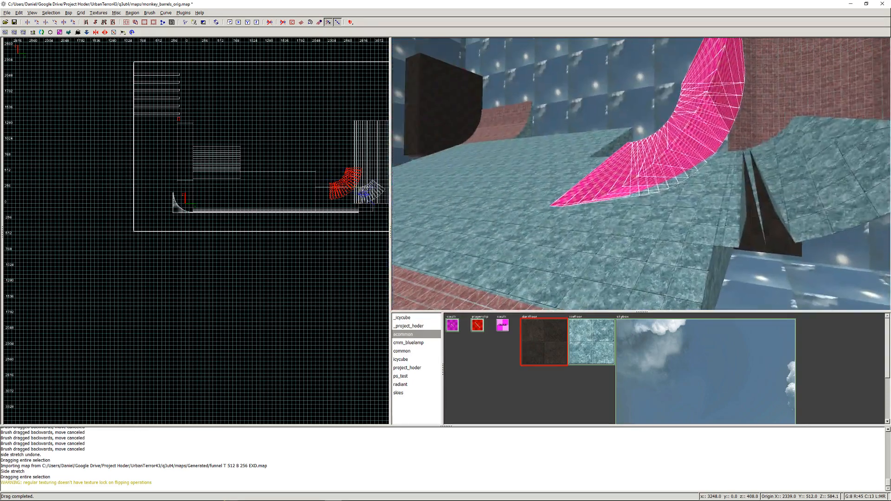
{"action": "key", "text": "Left"}
{"action": "right_click", "coordinate": [640, 174]}
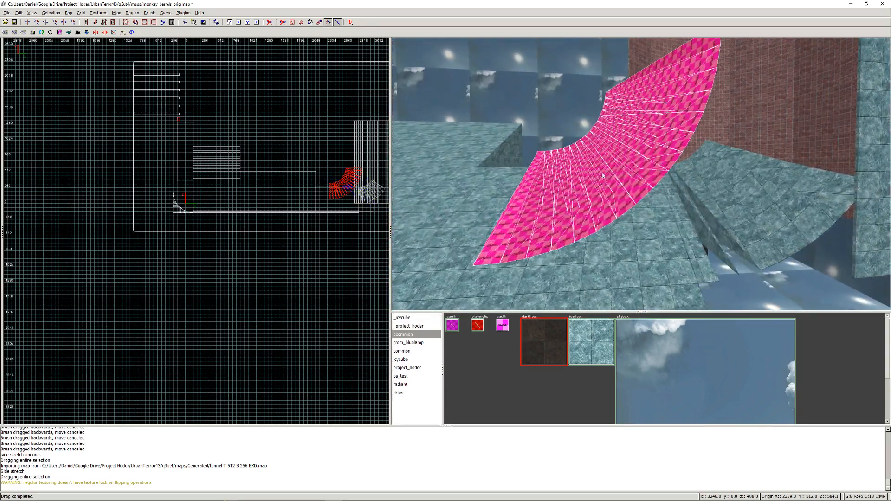
- Align the funnel section with the existing curved section in the top view, at an origin of about X 2803, Y 512
{"action": "key", "text": "super"}
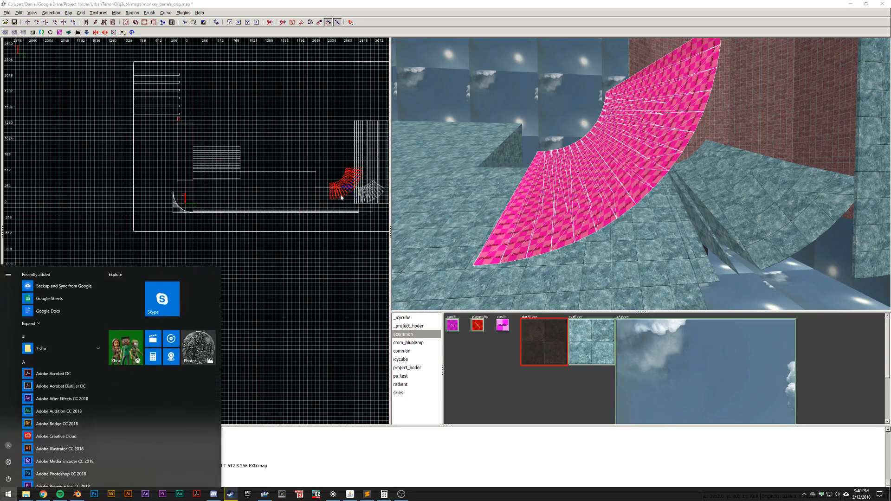
{"action": "key", "text": "super"}
{"action": "key", "text": "ctrl+Tab"}
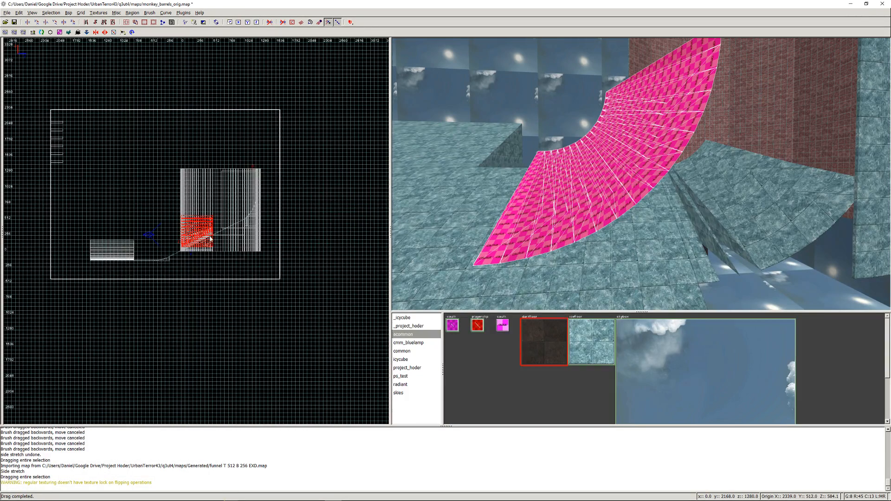
{"action": "key", "text": "ctrl+Tab"}
{"action": "scroll", "coordinate": [190, 222], "scroll_direction": "up", "scroll_amount": 3}
{"action": "left_click_drag", "start_coordinate": [190, 222], "coordinate": [261, 221]}
{"action": "scroll", "coordinate": [261, 221], "scroll_direction": "up", "scroll_amount": 8}
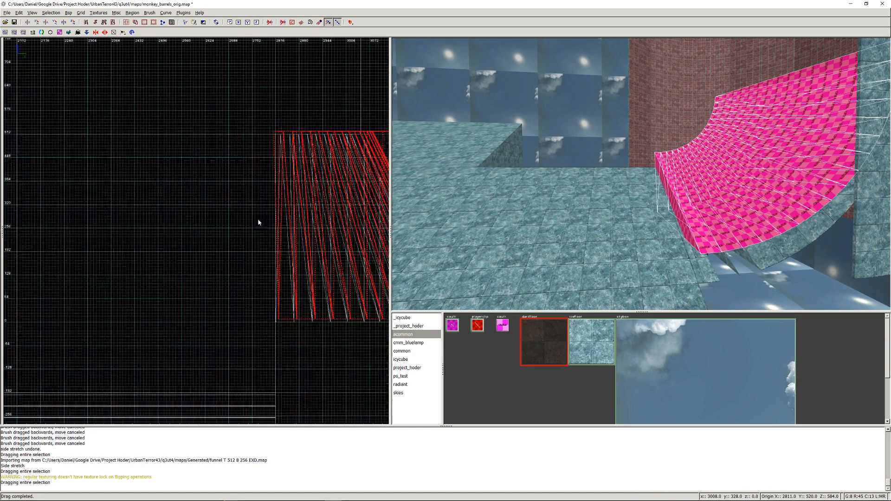
{"action": "scroll", "coordinate": [274, 238], "scroll_direction": "down", "scroll_amount": 2}
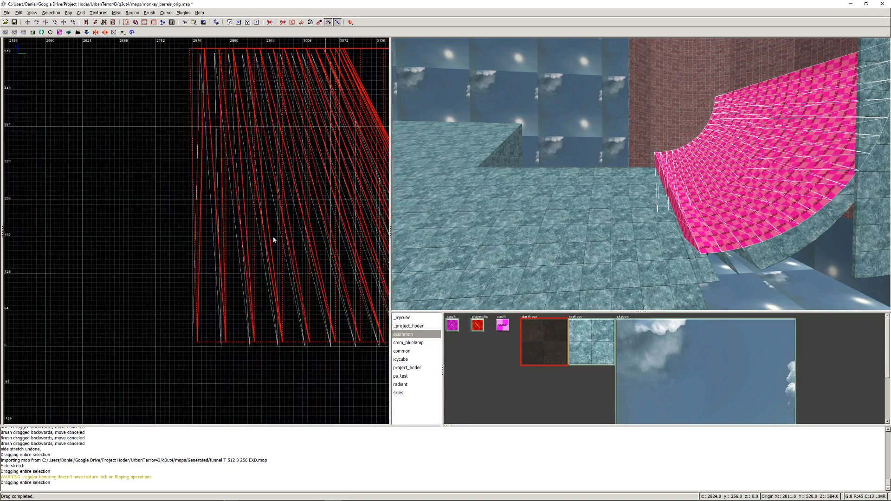
{"action": "left_click_drag", "start_coordinate": [274, 238], "coordinate": [270, 241]}
- Lower the funnel section onto the existing curved section in the side view, to about Z 520, and inspect the overlap in 3D
{"action": "key", "text": "ctrl+Tab"}
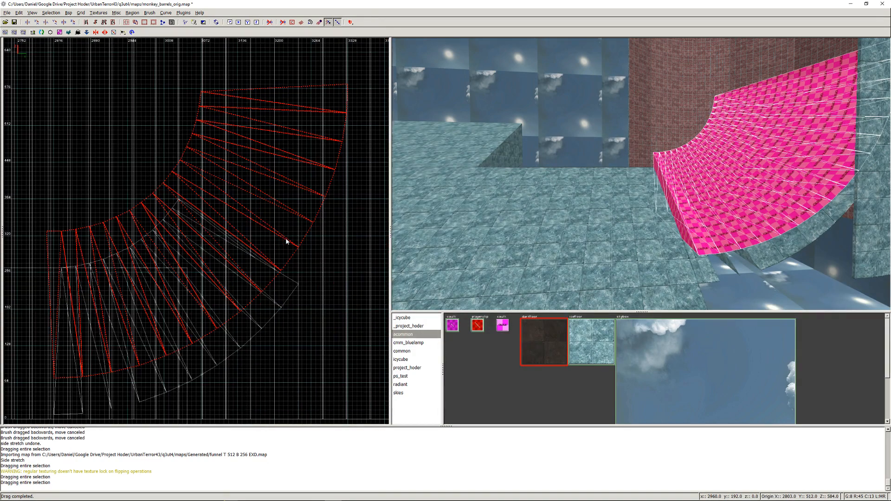
{"action": "mouse_move", "coordinate": [235, 279]}
{"action": "left_mouse_down"}
{"action": "mouse_move", "coordinate": [207, 268]}
{"action": "mouse_move", "coordinate": [218, 302]}
{"action": "mouse_move", "coordinate": [205, 304]}
{"action": "left_mouse_up"}
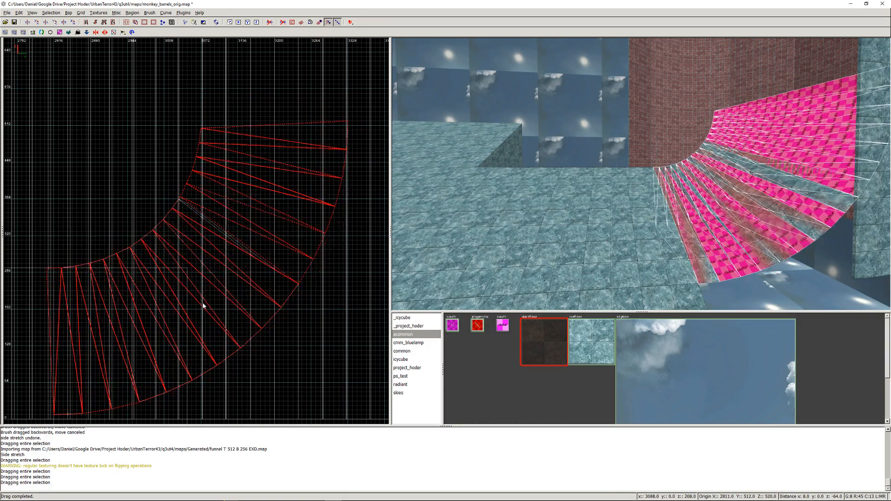
{"action": "right_click", "coordinate": [645, 250]}
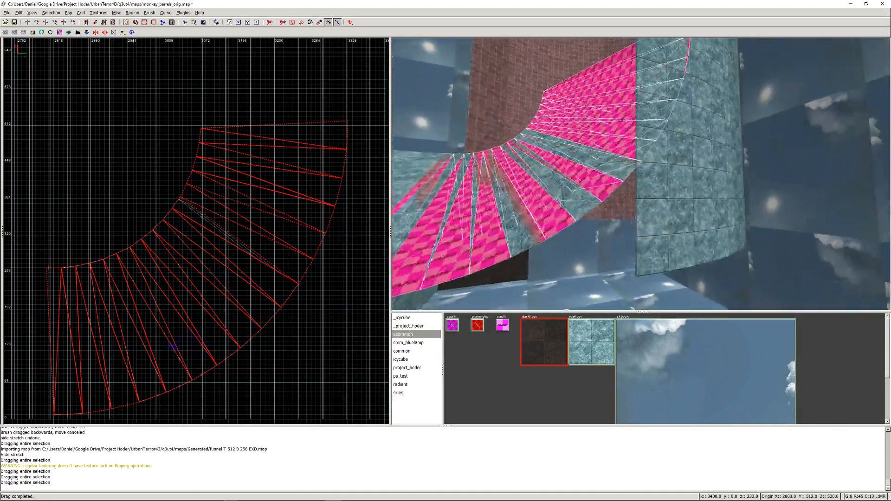
{"action": "key", "text": "Left"}
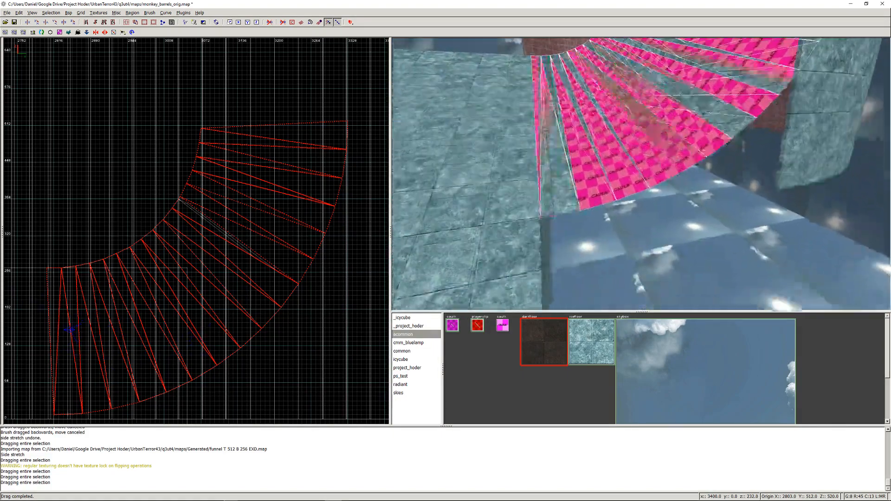
{"action": "right_click", "coordinate": [645, 250]}
- Raise the funnel section to about Z 624 and delete its surplus segments, keeping only those beside the gap
{"action": "left_click_drag", "start_coordinate": [117, 280], "coordinate": [116, 222]}
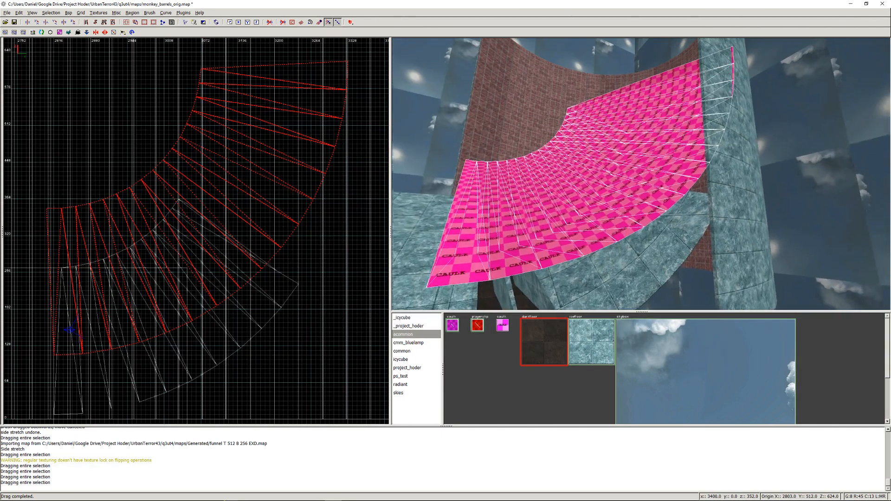
{"action": "key", "text": "Escape"}
{"action": "mouse_move", "coordinate": [619, 93]}
{"action": "left_mouse_down", "text": "shift"}
{"action": "mouse_move", "coordinate": [623, 107]}
{"action": "mouse_move", "coordinate": [578, 215]}
{"action": "left_mouse_up", "text": "shift"}
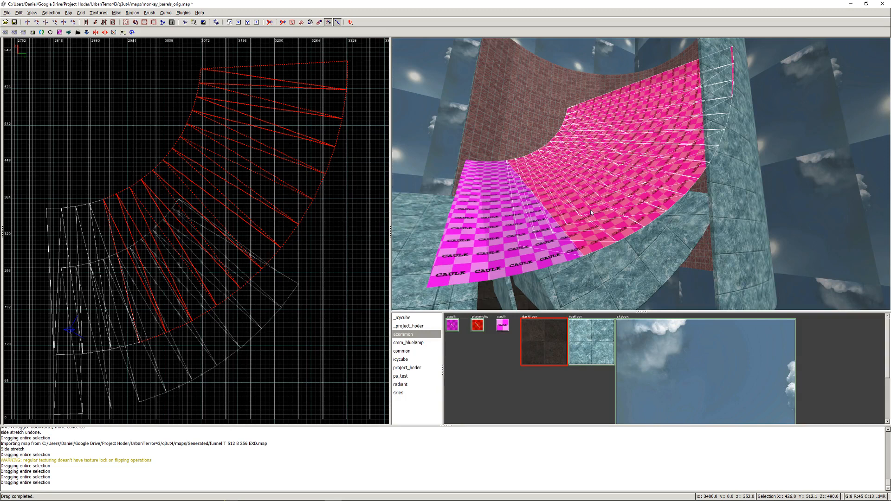
{"action": "left_click", "coordinate": [576, 235], "text": "shift"}
{"action": "key", "text": "BackSpace"}
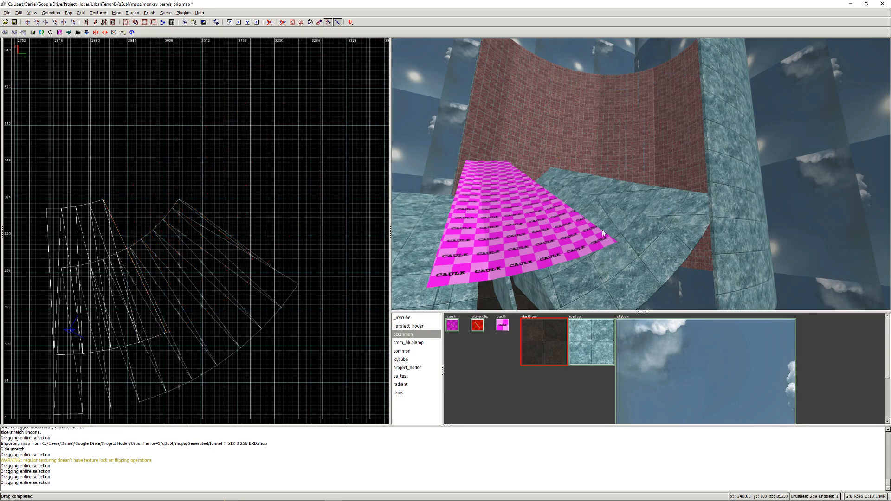
- Delete the four downward-tapering wedges between the wide triangular brushes of the remaining funnel segments
{"action": "left_click", "coordinate": [470, 167], "text": "shift"}
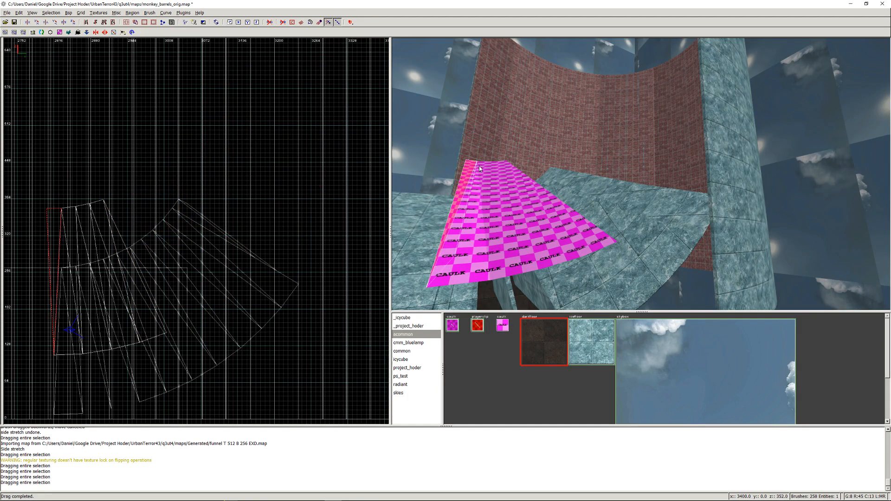
{"action": "left_click", "coordinate": [486, 168], "text": "shift"}
{"action": "left_click", "coordinate": [499, 167], "text": "shift"}
{"action": "left_click", "coordinate": [505, 166], "text": "shift"}
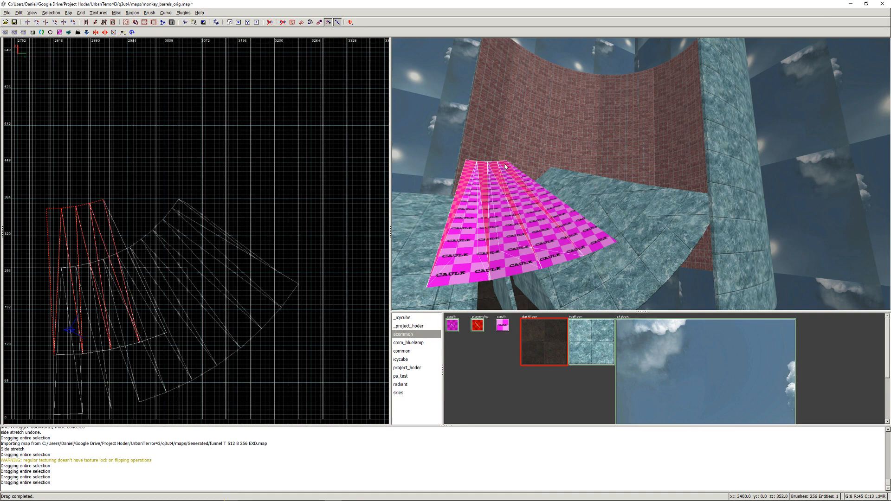
{"action": "key", "text": "BackSpace"}
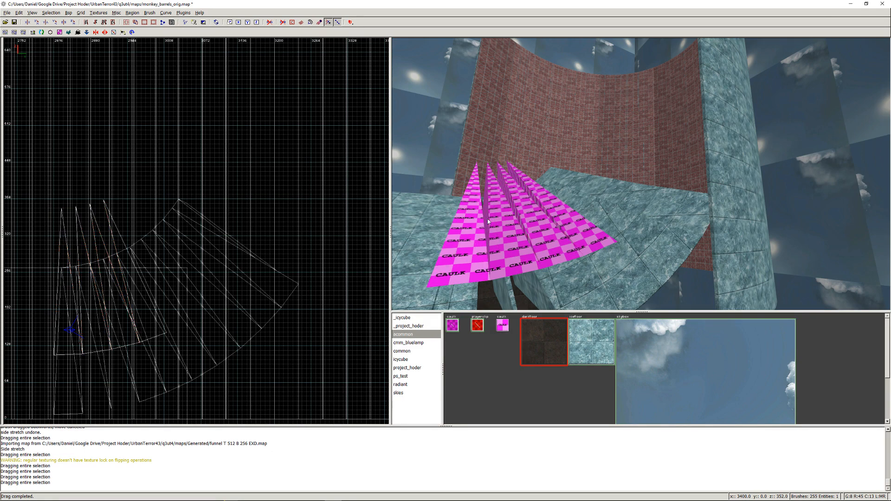
- Raise the four remaining triangular brushes by 216 units above the curved section and compare them with the gaps in 3D
{"action": "left_click", "coordinate": [456, 254], "text": "shift"}
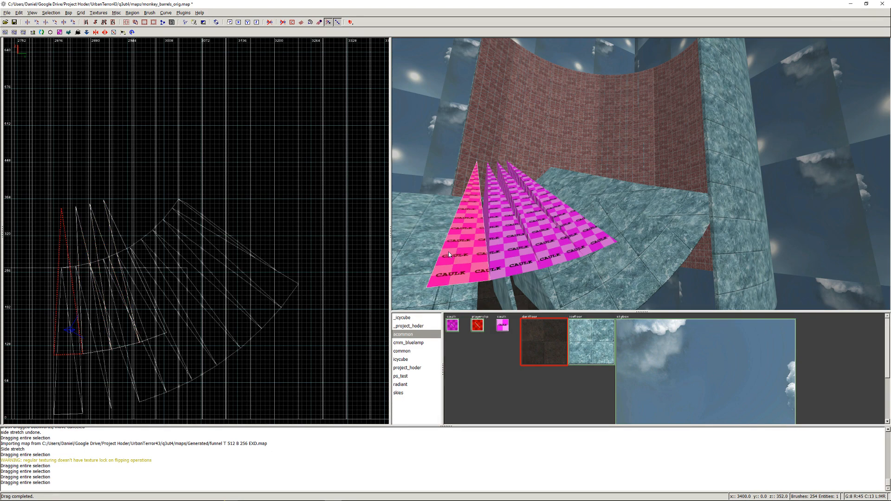
{"action": "left_click_drag", "start_coordinate": [533, 256], "coordinate": [596, 252], "text": "shift"}
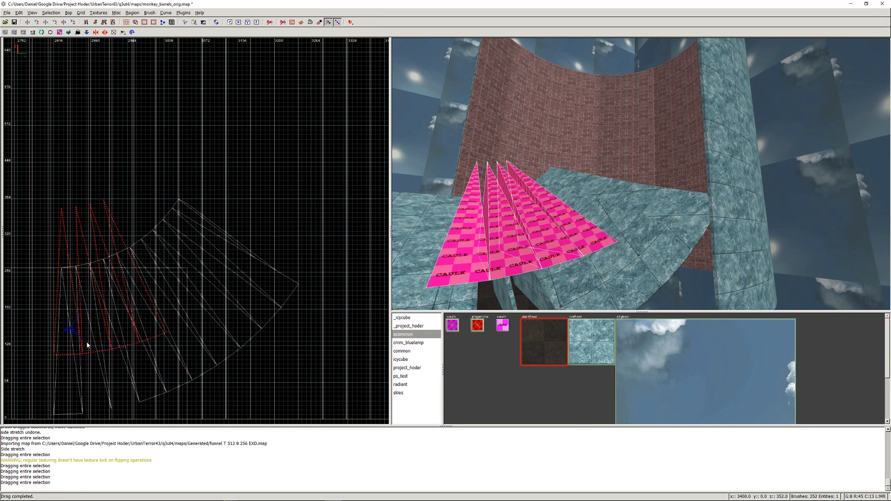
{"action": "left_click_drag", "start_coordinate": [95, 355], "coordinate": [95, 222]}
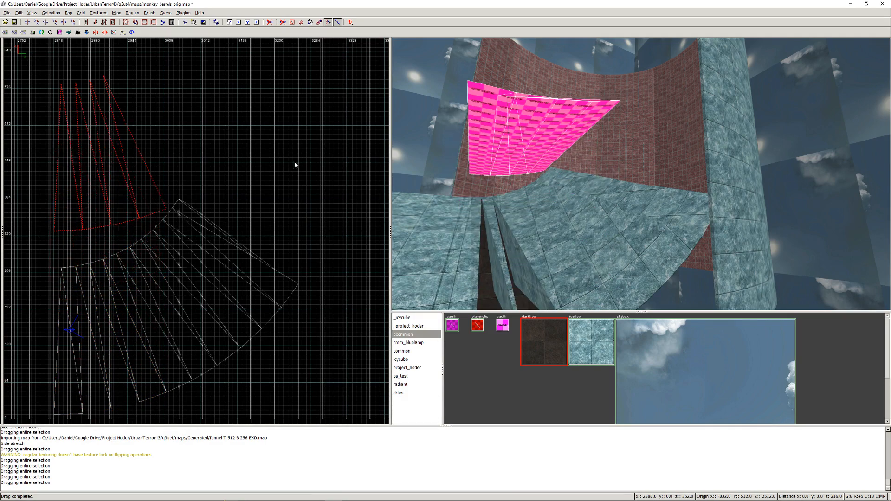
{"action": "right_click", "coordinate": [633, 192]}
{"action": "key", "text": "d"}
{"action": "right_click", "coordinate": [633, 192]}
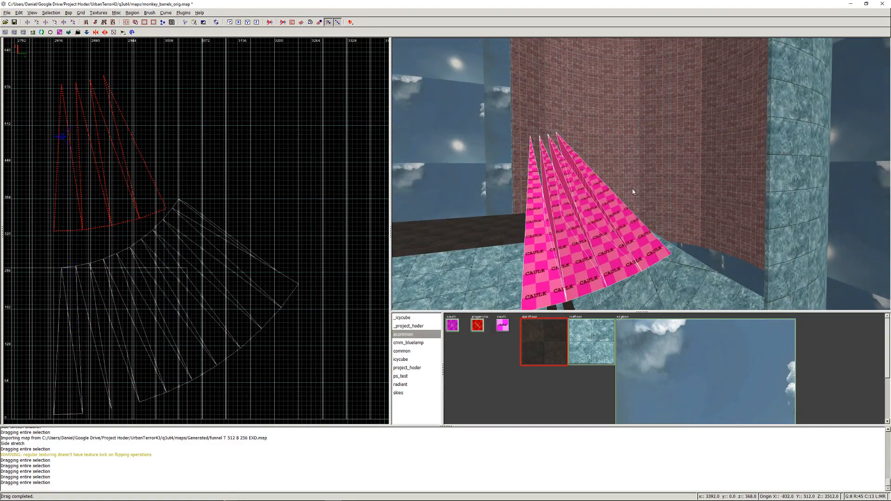
- Delete the two outer triangular brushes, keeping the middle pair
{"action": "key", "text": "Escape"}
{"action": "left_click", "coordinate": [617, 225], "text": "shift"}
{"action": "left_click", "coordinate": [545, 260], "text": "shift"}
{"action": "key", "text": "BackSpace"}
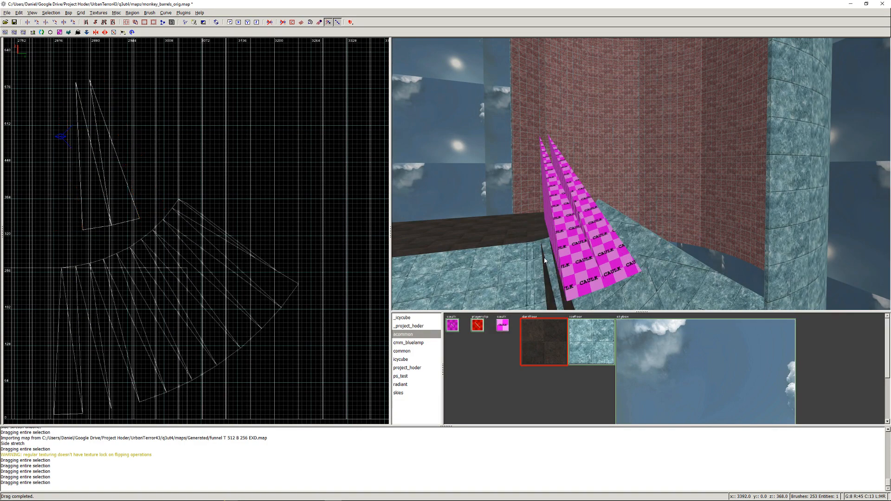
- Apply the blue ice floor texture to the two remaining triangular brushes and lower them into the gaps of the curved section
{"action": "left_click", "coordinate": [572, 246], "text": "shift"}
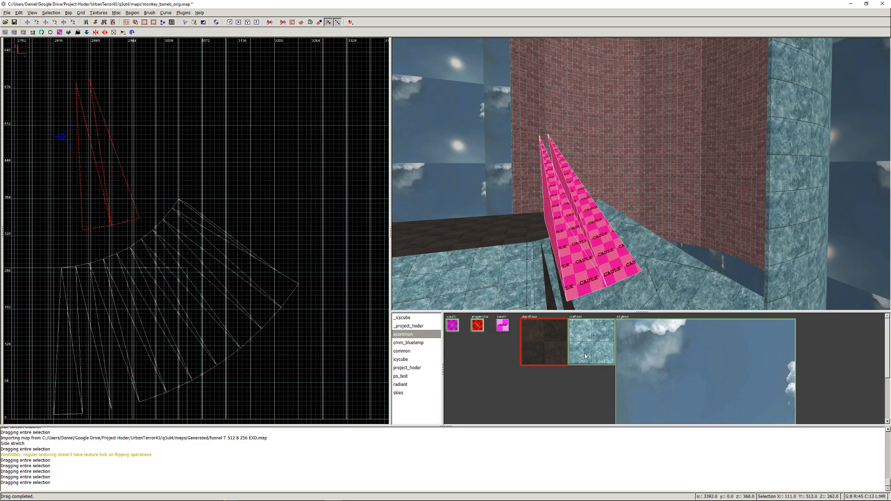
{"action": "left_click", "coordinate": [584, 353]}
{"action": "left_click_drag", "start_coordinate": [114, 216], "coordinate": [118, 399]}
{"action": "key", "text": "Escape"}
- Check the closed curved section in 3D and reapply the blue ice floor texture to all its brushes and the adjoining ramp
{"action": "right_click", "coordinate": [565, 260]}
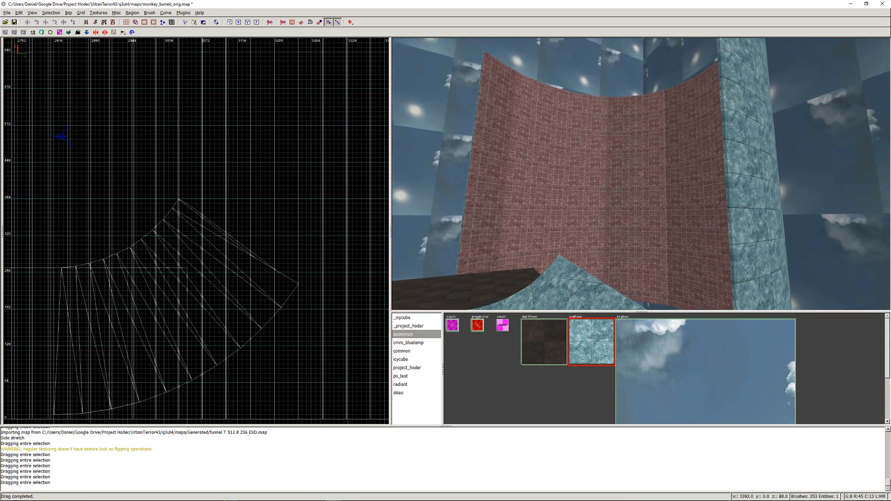
{"action": "key", "text": "Up"}
{"action": "key", "text": "Up"}
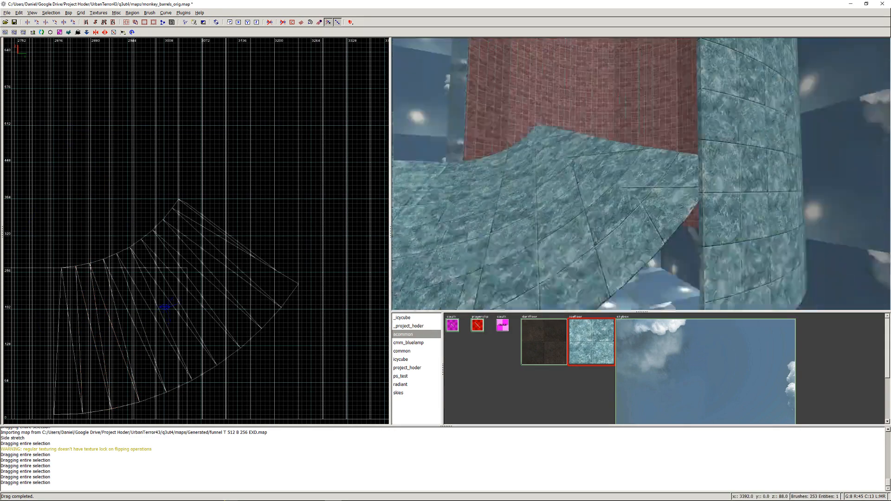
{"action": "key", "text": "Down"}
{"action": "key", "text": "Down"}
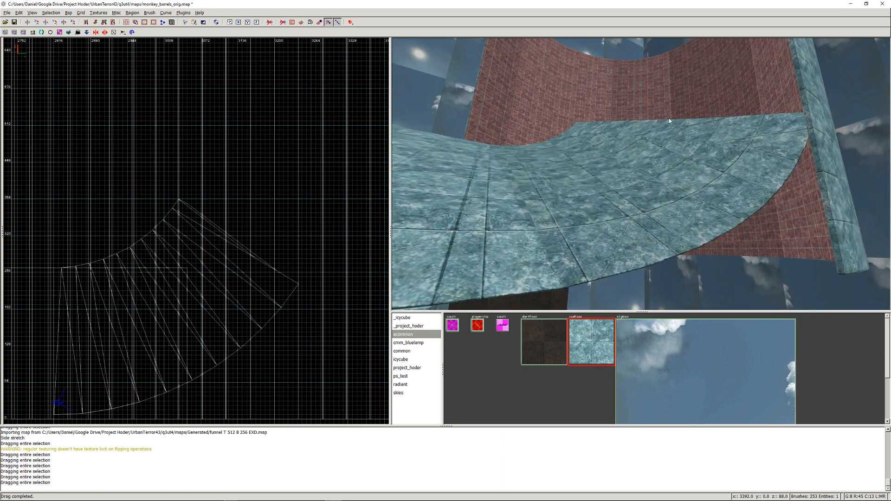
{"action": "mouse_move", "coordinate": [669, 121]}
{"action": "left_mouse_down", "text": "shift"}
{"action": "mouse_move", "coordinate": [586, 212]}
{"action": "mouse_move", "coordinate": [489, 235]}
{"action": "mouse_move", "coordinate": [493, 212]}
{"action": "left_mouse_up", "text": "shift"}
{"action": "left_click", "coordinate": [591, 124], "text": "shift"}
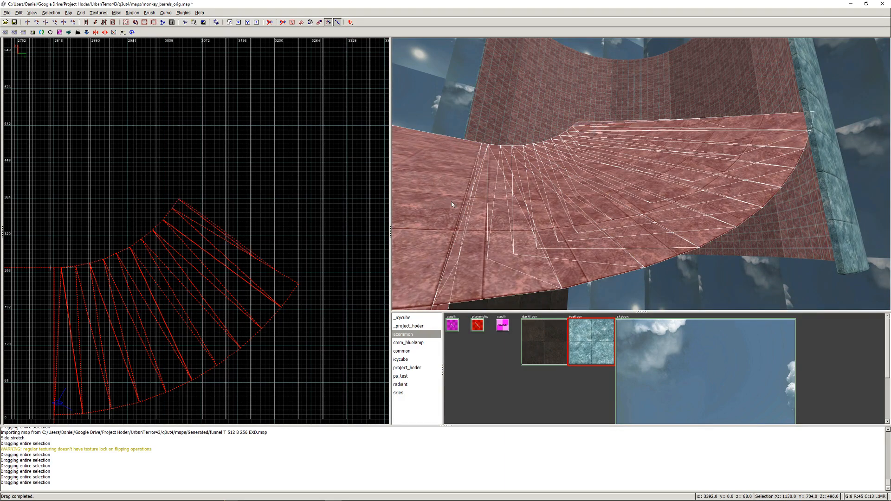
{"action": "left_click", "coordinate": [428, 208], "text": "shift"}
{"action": "left_click", "coordinate": [591, 342]}
{"action": "key", "text": "Escape"}
- Inspect the retextured curved section, the curved brick wall and the long ramp from several sides in 3D
{"action": "right_click", "coordinate": [615, 198]}
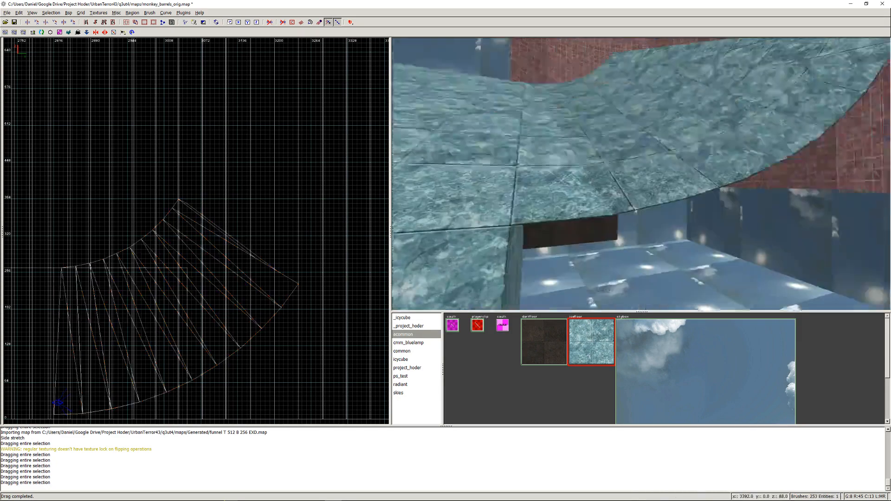
{"action": "key", "text": "Up"}
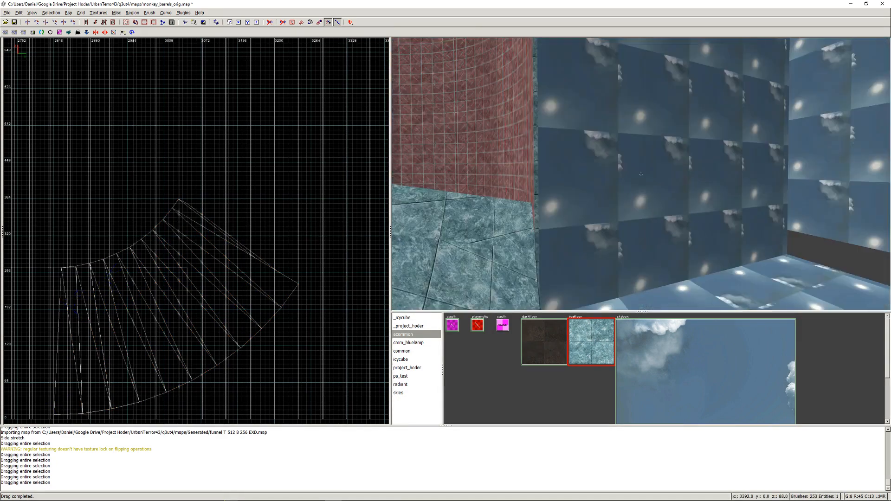
{"action": "key", "text": "Up"}
{"action": "key", "text": "Up"}
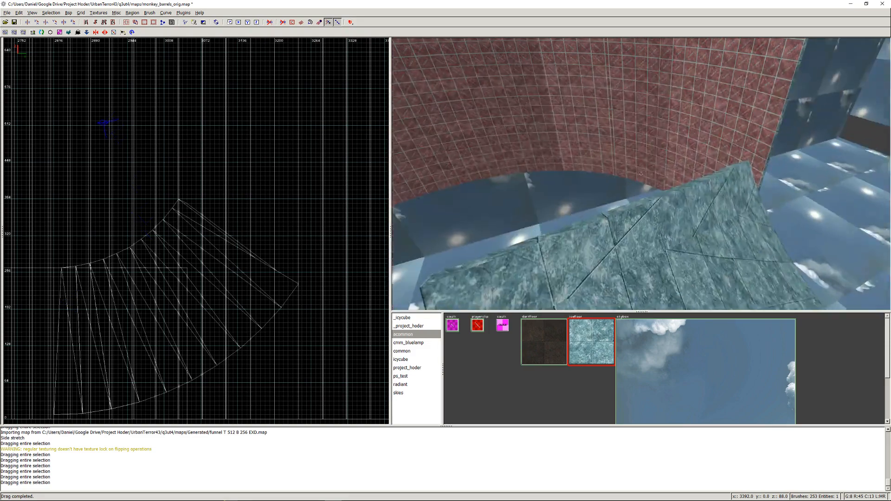
{"action": "key", "text": "Down"}
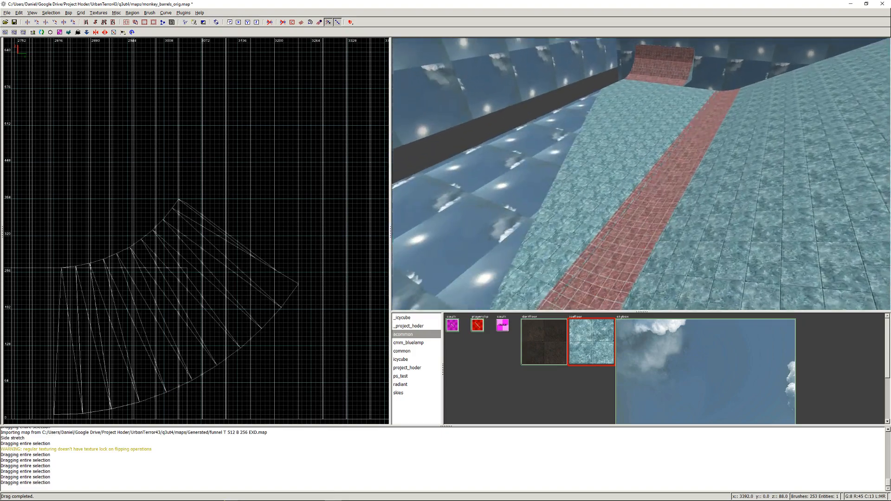
{"action": "key", "text": "Up"}
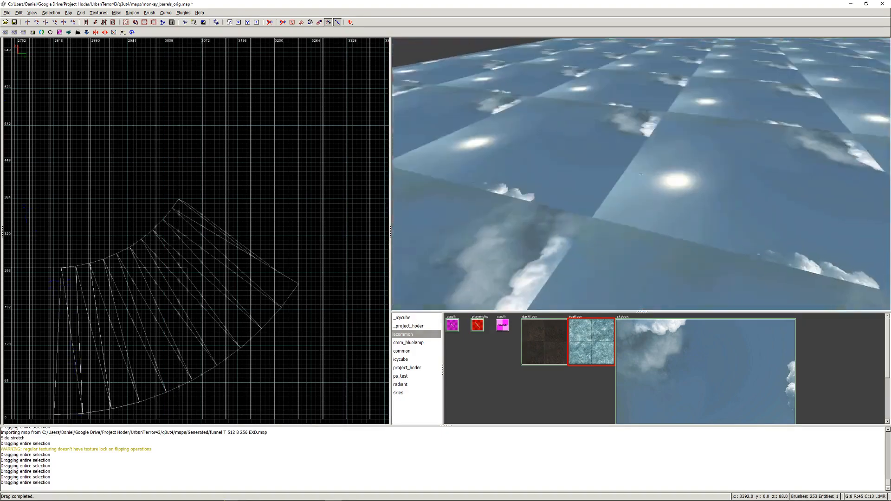
{"action": "key", "text": "Down"}
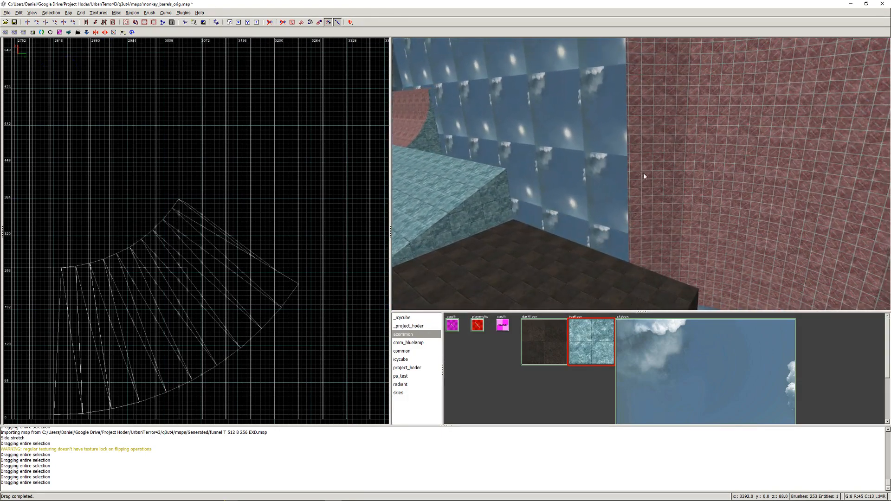
- Save the current map and also save it as monkey_barrels.map, overwriting the existing file
{"action": "left_click_drag", "start_coordinate": [633, 170], "coordinate": [652, 171], "text": "shift"}
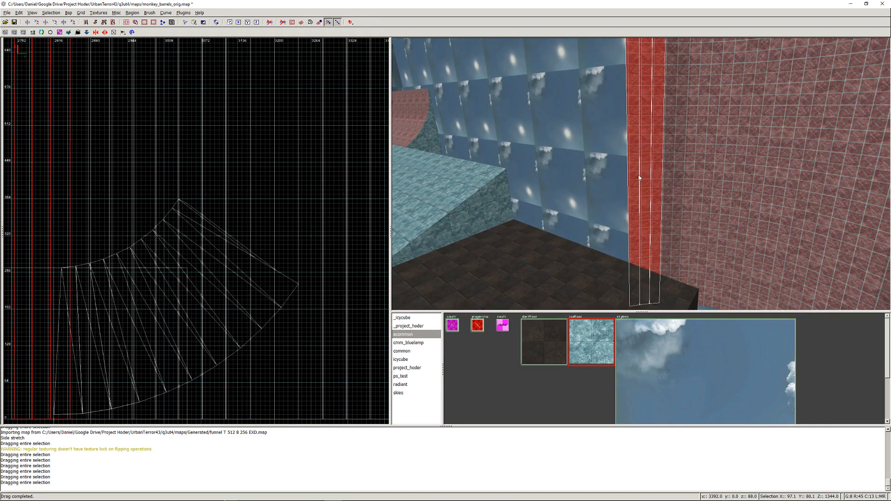
{"action": "key", "text": "Delete"}
{"action": "key", "text": "ctrl+s"}
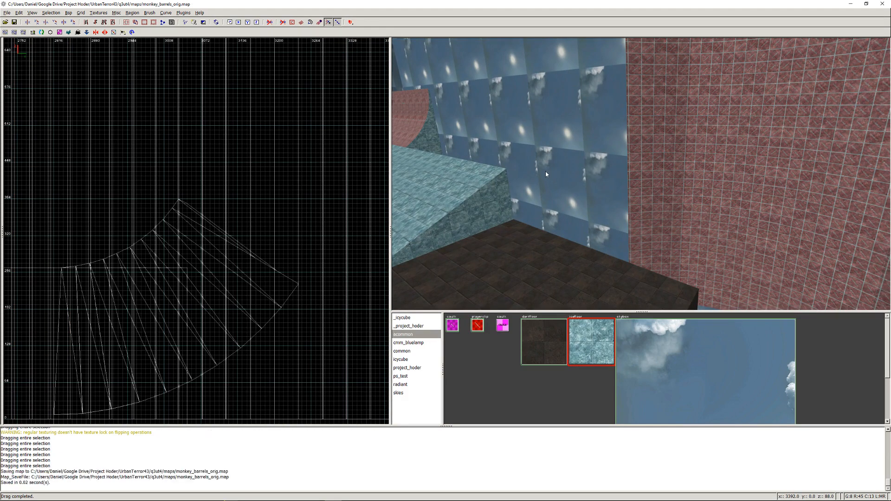
{"action": "left_click", "coordinate": [7, 13]}
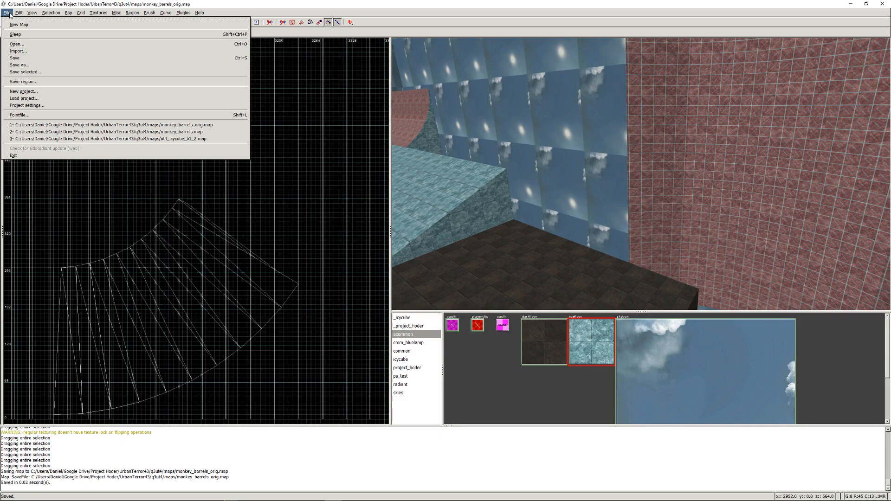
{"action": "left_click", "coordinate": [28, 62]}
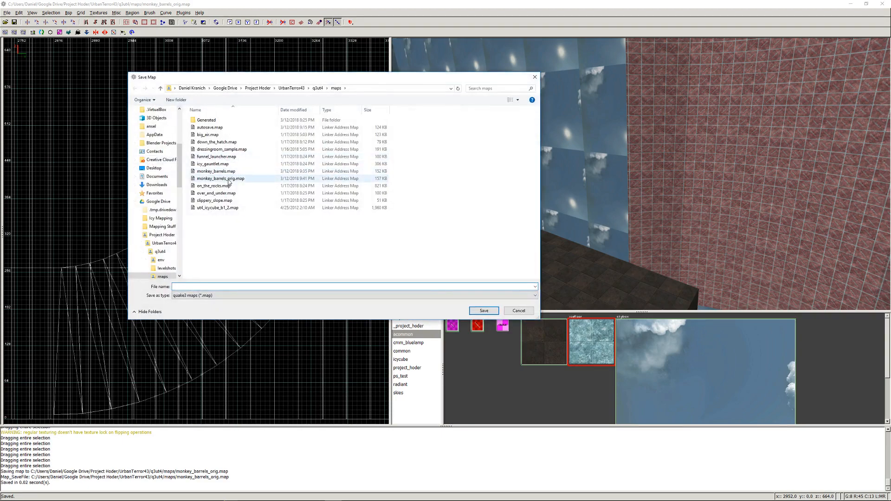
{"action": "left_click", "coordinate": [216, 171]}
{"action": "left_click", "coordinate": [484, 310]}
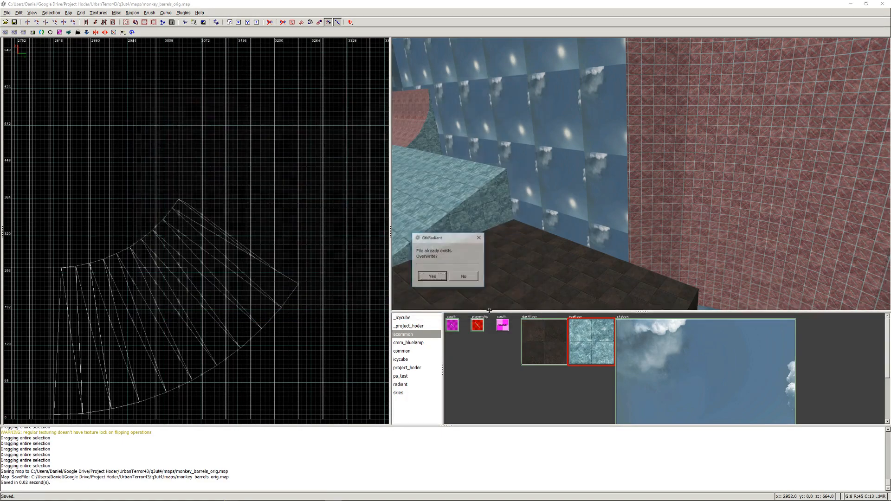
{"action": "left_click", "coordinate": [434, 278]}
- Delete the four vertical strips at the near end of the curved brick wall and save the map
{"action": "mouse_move", "coordinate": [631, 186]}
{"action": "left_mouse_down", "text": "shift"}
{"action": "mouse_move", "coordinate": [666, 183]}
{"action": "mouse_move", "coordinate": [636, 186]}
{"action": "left_mouse_up", "text": "shift"}
{"action": "key", "text": "BackSpace"}
{"action": "left_click", "coordinate": [666, 185], "text": "shift"}
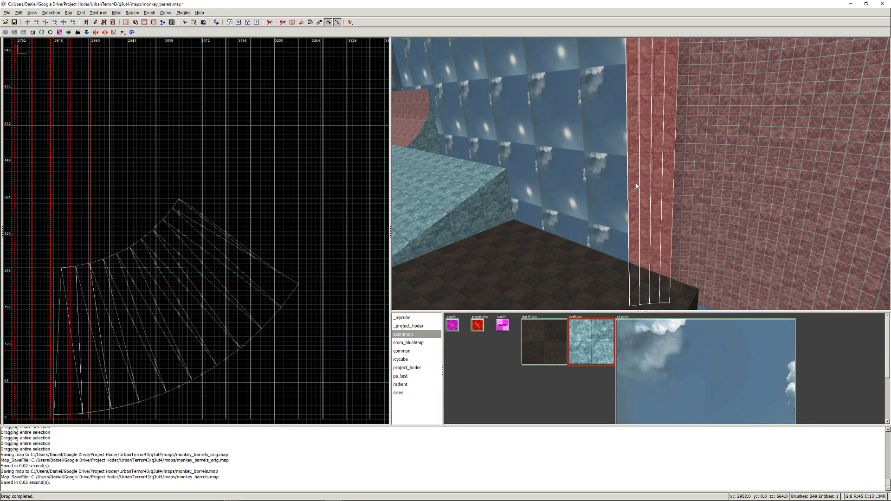
{"action": "key", "text": "BackSpace"}
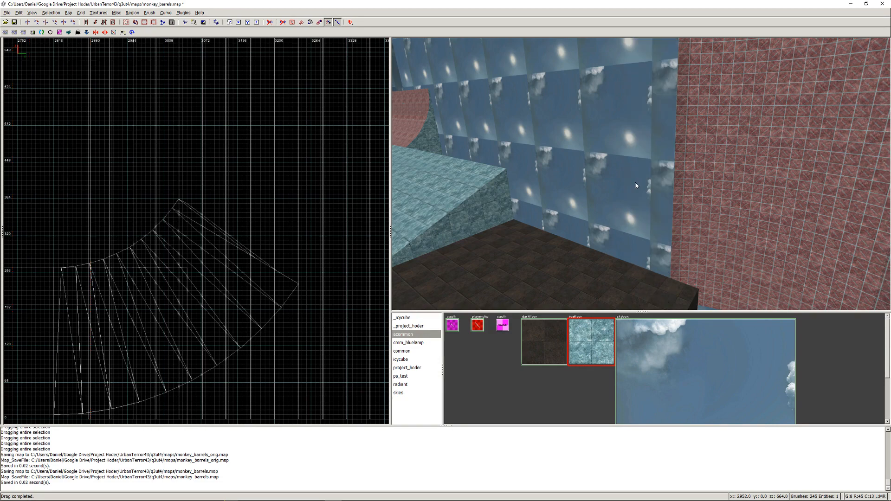
{"action": "key", "text": "ctrl+s"}
- Compile the map with the Q3Map2 (test) BSP -meta, -vis, -light -fast -filter option
{"action": "right_click_drag", "start_coordinate": [626, 180], "coordinate": [641, 173]}
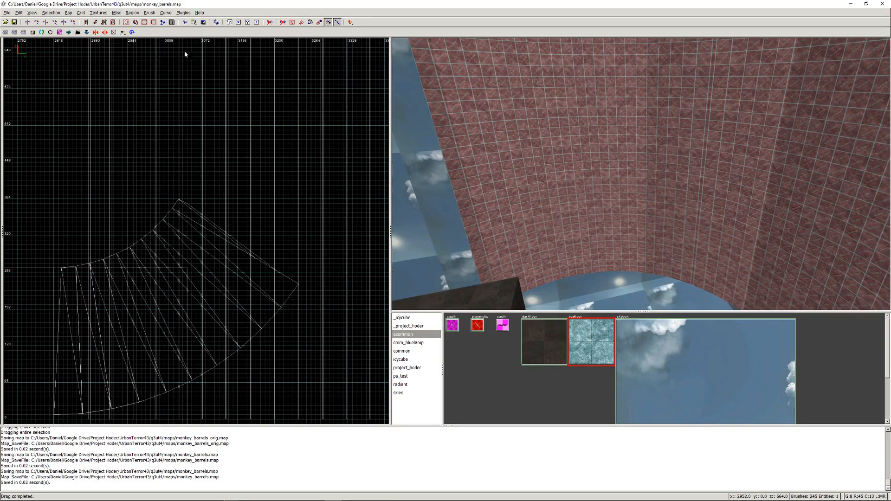
{"action": "left_click", "coordinate": [68, 13]}
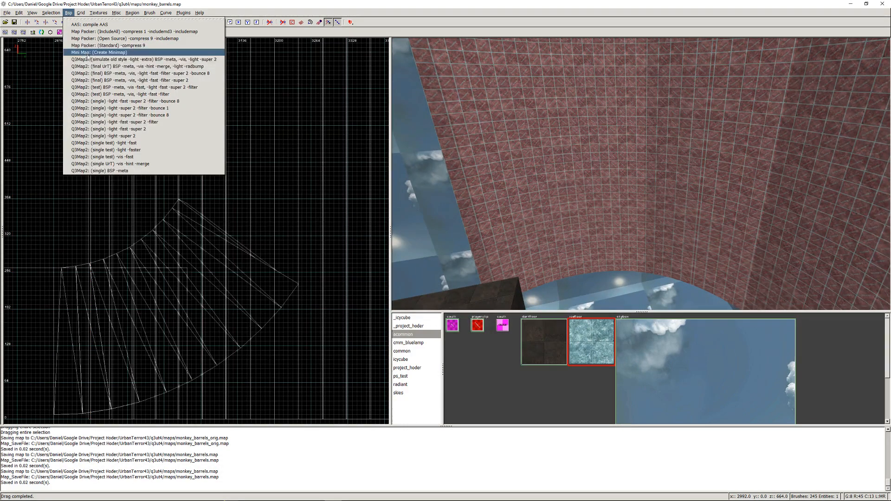
{"action": "left_click", "coordinate": [93, 95]}
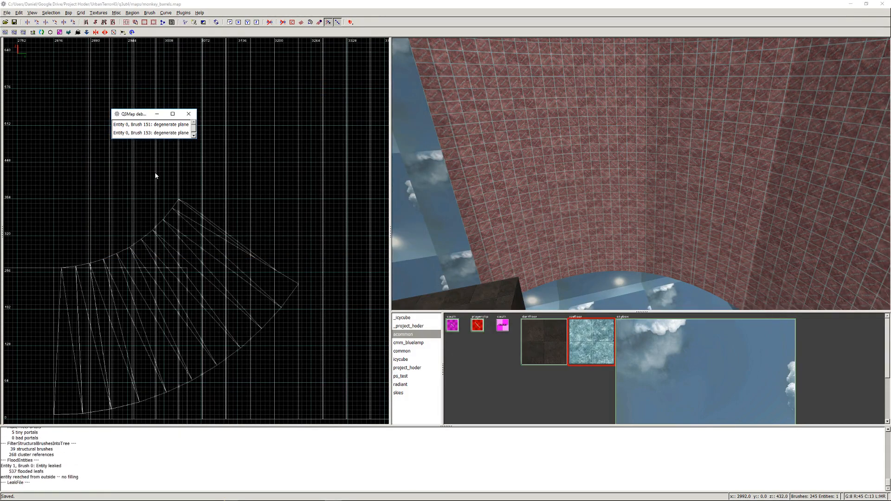
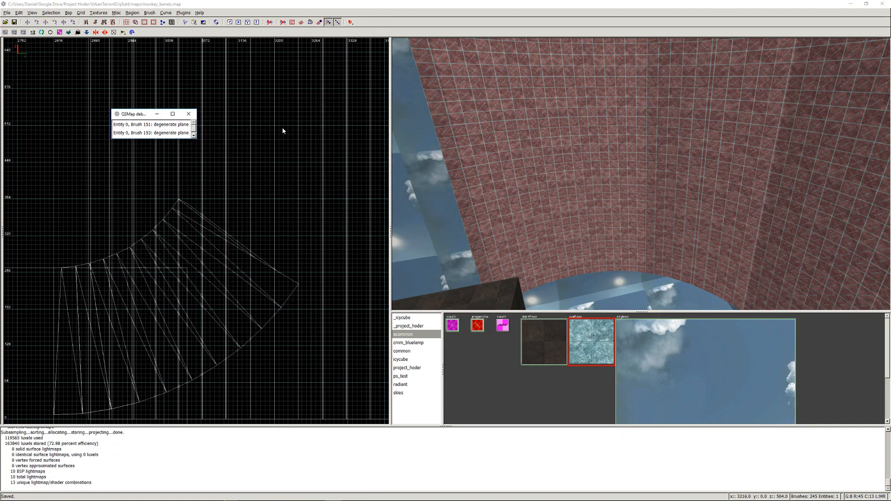
- Review the Q3Map debug messages, locate the degenerate-plane brushes 151 and 153, and close the list
{"action": "left_click", "coordinate": [194, 133]}
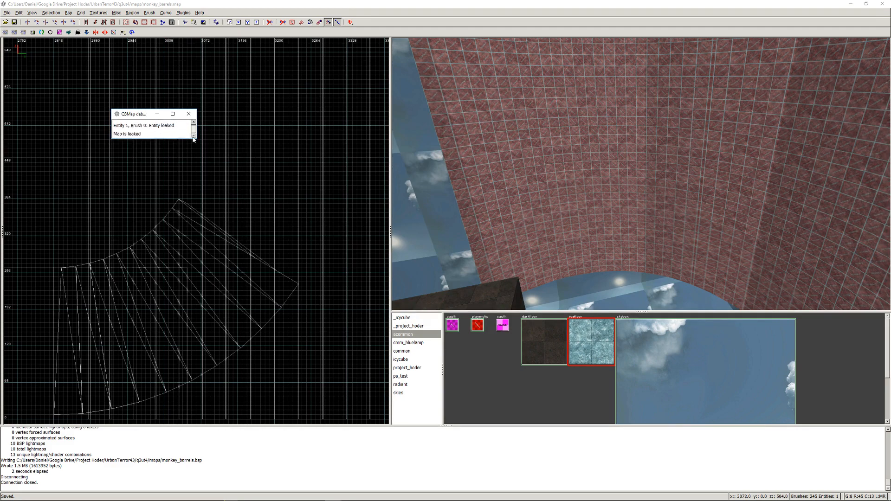
{"action": "left_click", "coordinate": [194, 123]}
{"action": "left_click", "coordinate": [174, 124]}
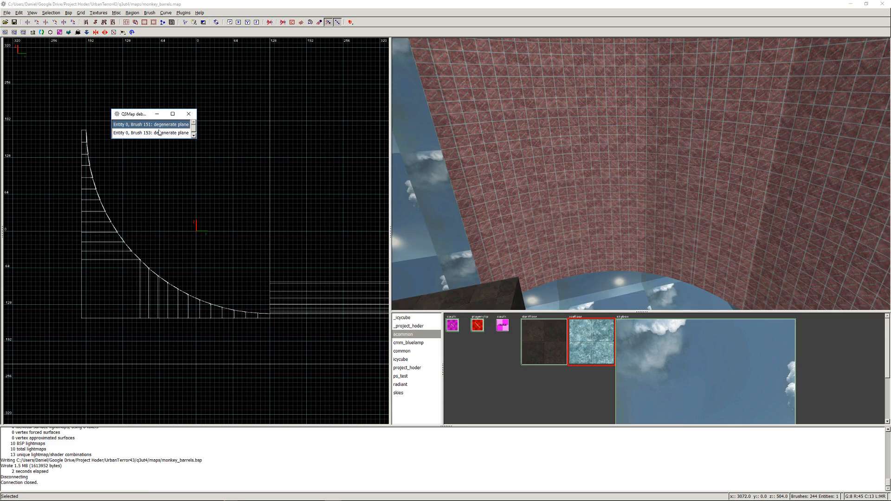
{"action": "left_click", "coordinate": [160, 133]}
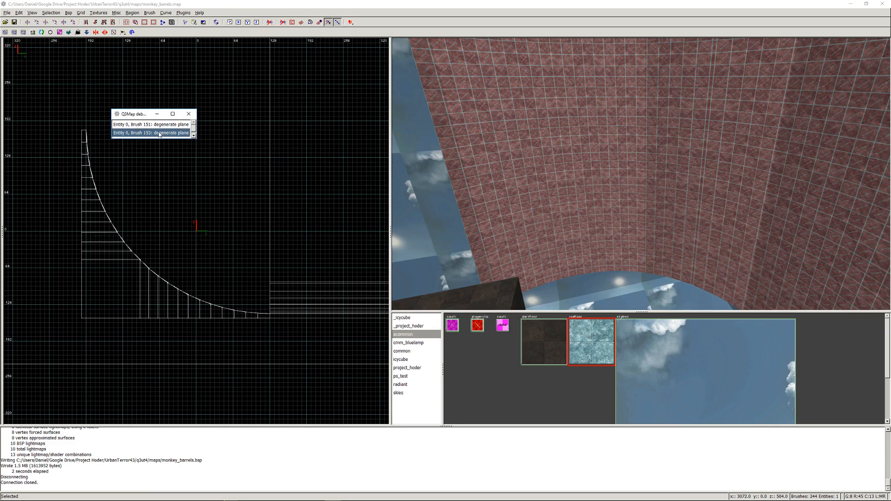
{"action": "left_click", "coordinate": [188, 114]}
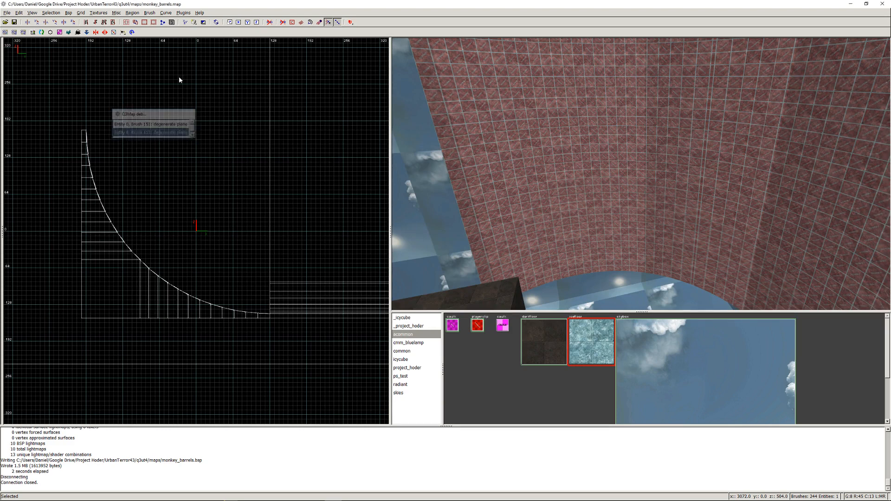
- Run the bobToolz Brush Cleanup on the map and save it
{"action": "left_click", "coordinate": [184, 12]}
{"action": "mouse_move", "coordinate": [215, 56]}
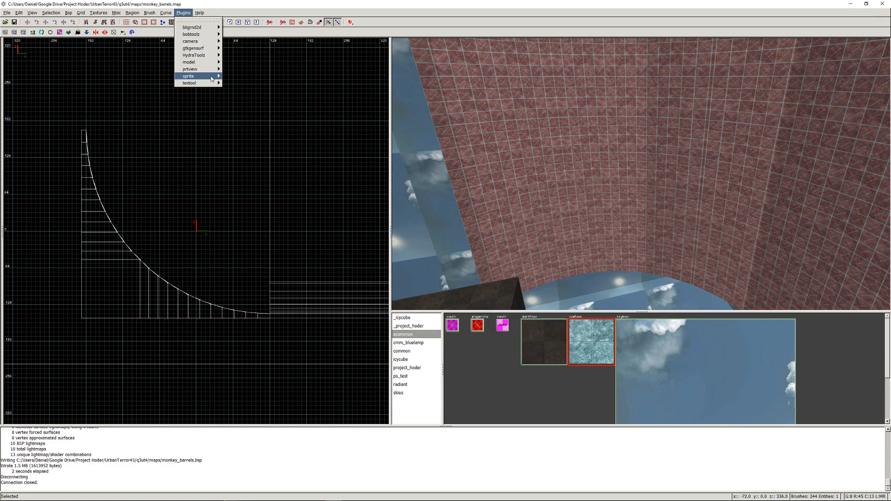
{"action": "mouse_move", "coordinate": [208, 38]}
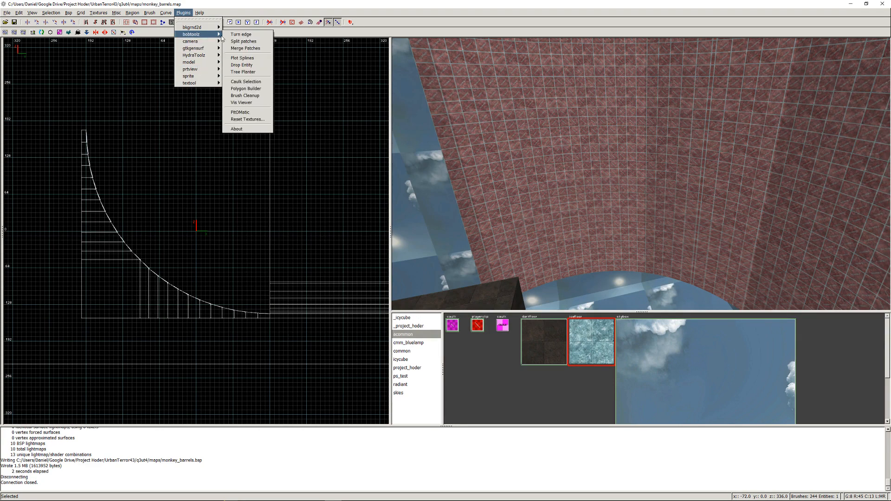
{"action": "left_click", "coordinate": [246, 95]}
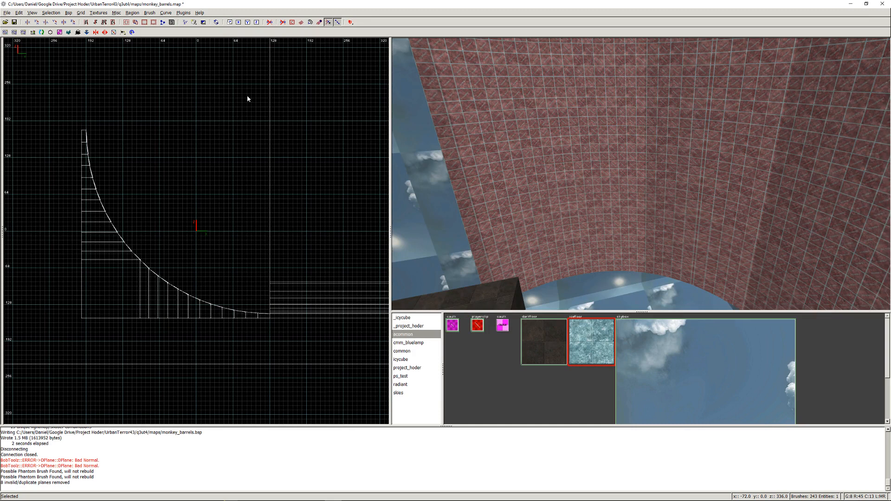
{"action": "key", "text": "ctrl+s"}
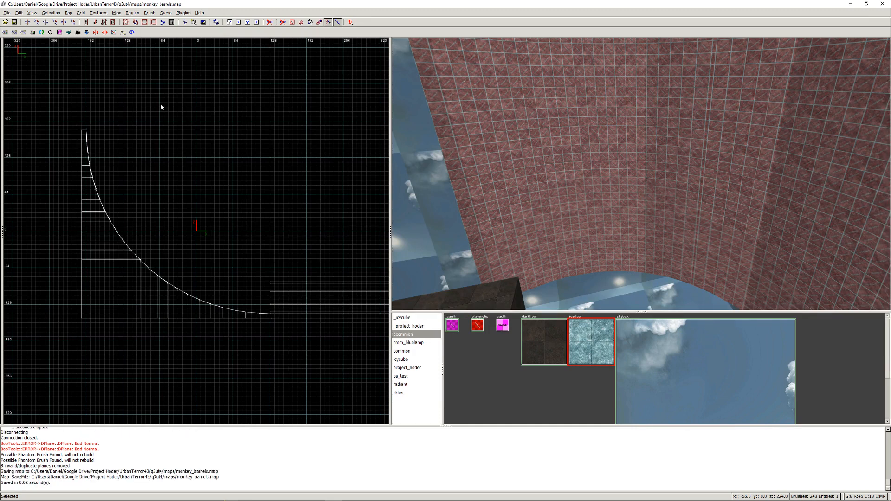
- Hide the red-textured wedge brushes standing above the skybox floor
{"action": "left_click", "coordinate": [69, 13]}
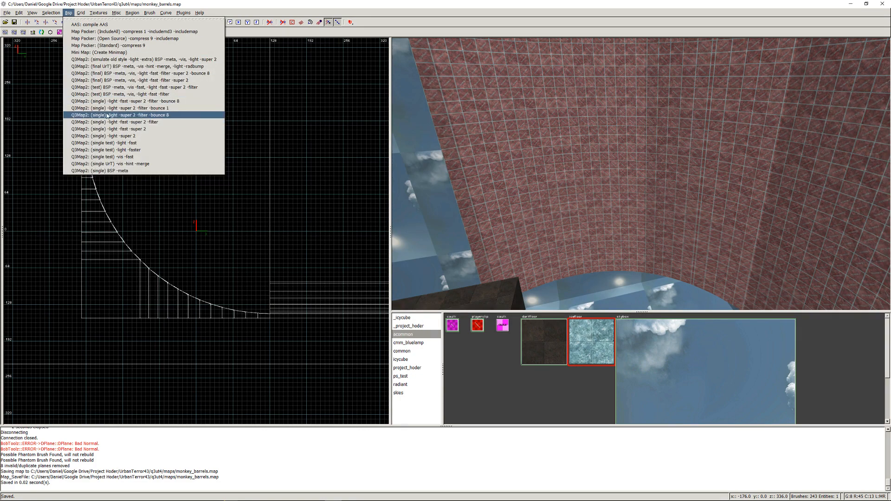
{"action": "left_click", "coordinate": [535, 160]}
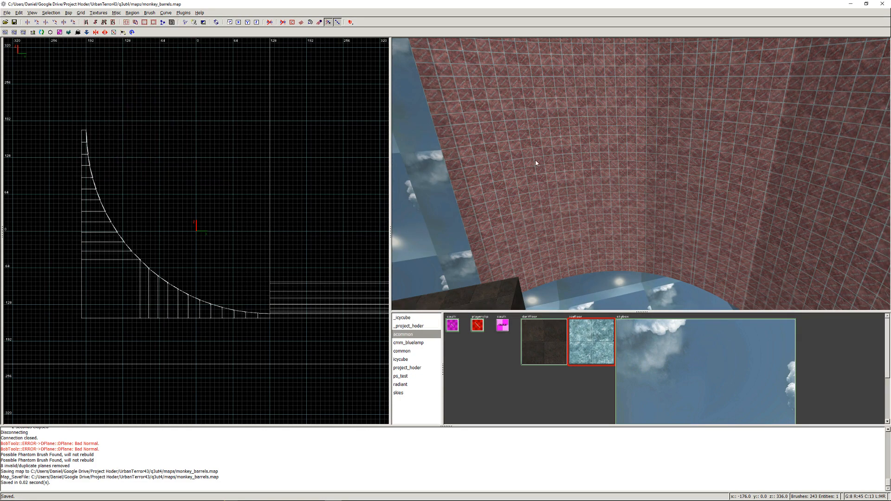
{"action": "right_click", "coordinate": [535, 159]}
{"action": "right_click", "coordinate": [641, 174]}
{"action": "right_click", "coordinate": [641, 175]}
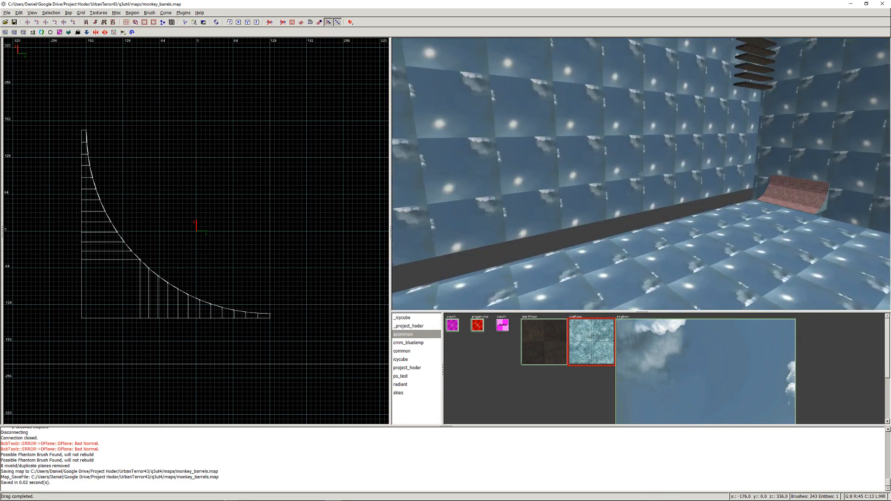
{"action": "right_click", "coordinate": [641, 175]}
{"action": "left_click", "coordinate": [627, 140], "text": "shift"}
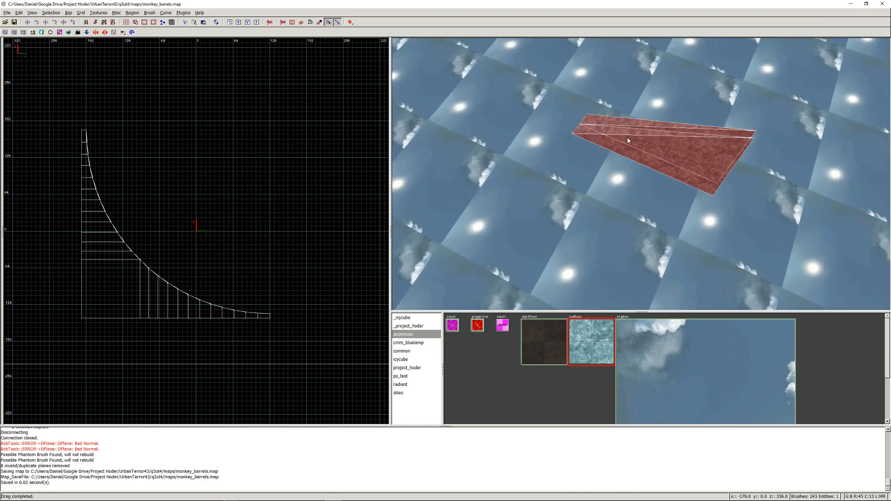
{"action": "key", "text": "h"}
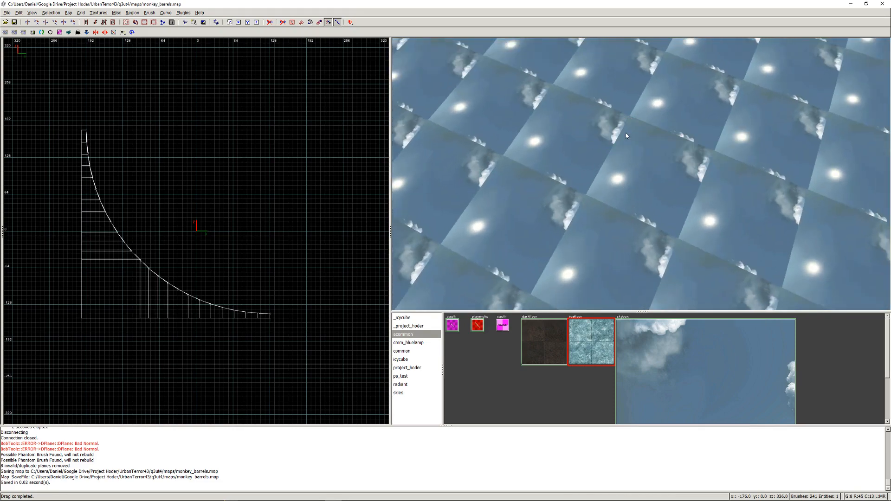
- Examine the lower edge of the skybox side wall and the corner with the curved ramp for the map leak
{"action": "right_click", "coordinate": [626, 135]}
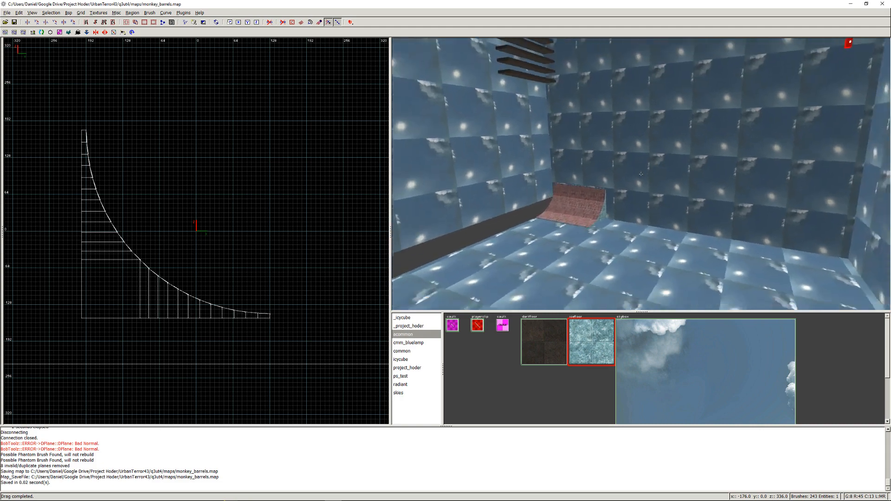
{"action": "key", "text": "Up"}
{"action": "key", "text": "Left"}
{"action": "key", "text": "Left"}
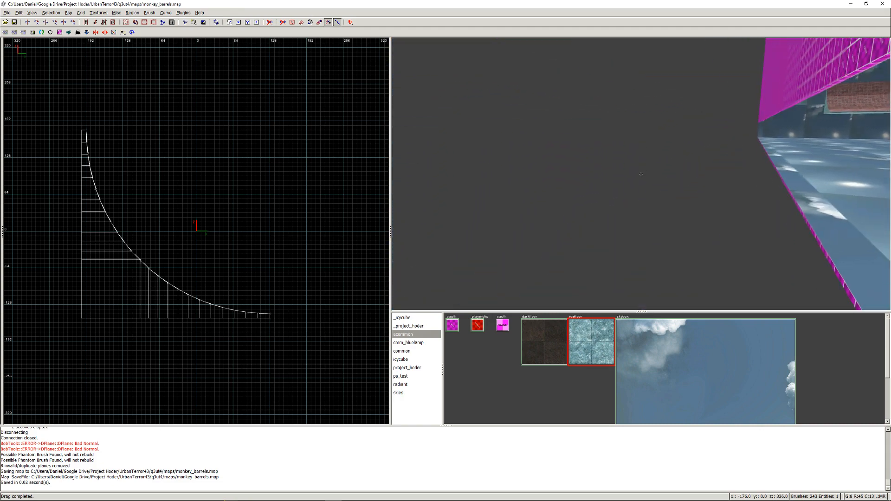
{"action": "key", "text": "Right"}
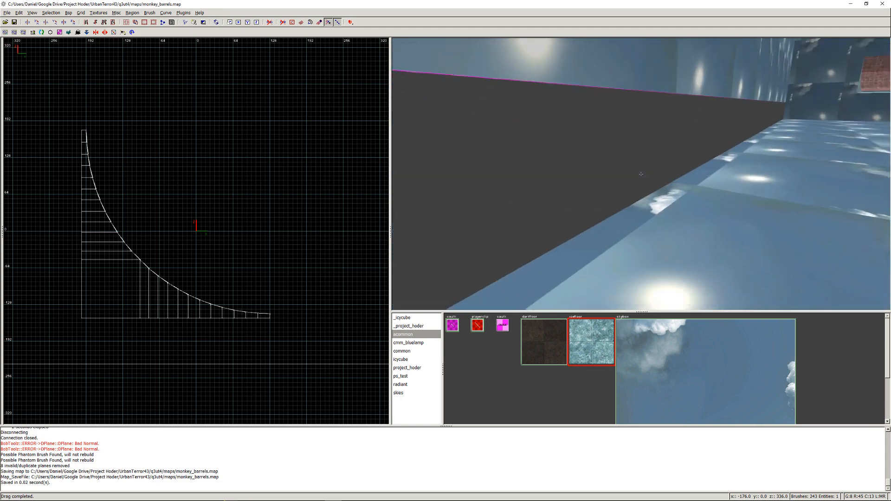
{"action": "right_click", "coordinate": [641, 175]}
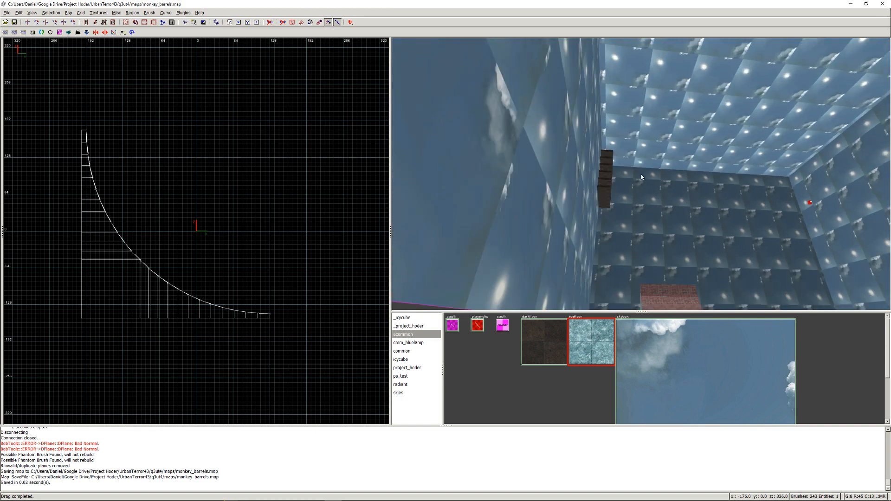
{"action": "right_click", "coordinate": [613, 215]}
{"action": "key", "text": "Down"}
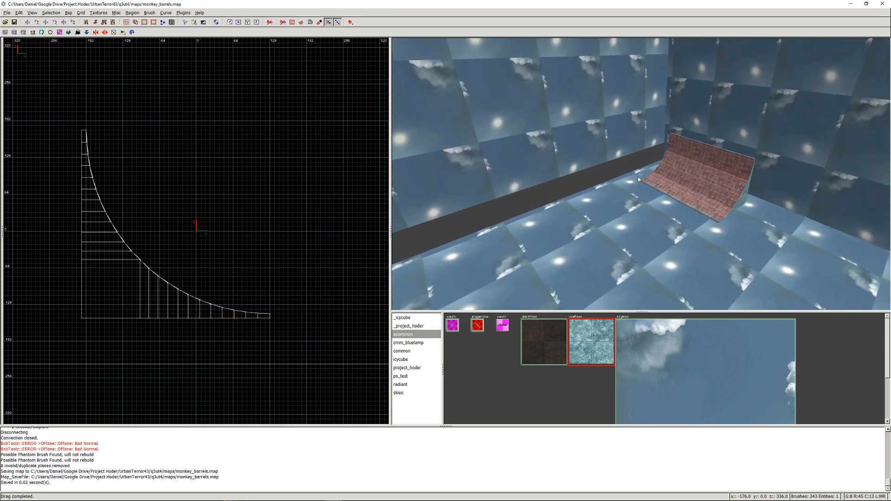
- Hide the curved ramp near the skybox corner, including its surface, the brushes behind it and its core block
{"action": "left_click", "coordinate": [700, 144], "text": "shift"}
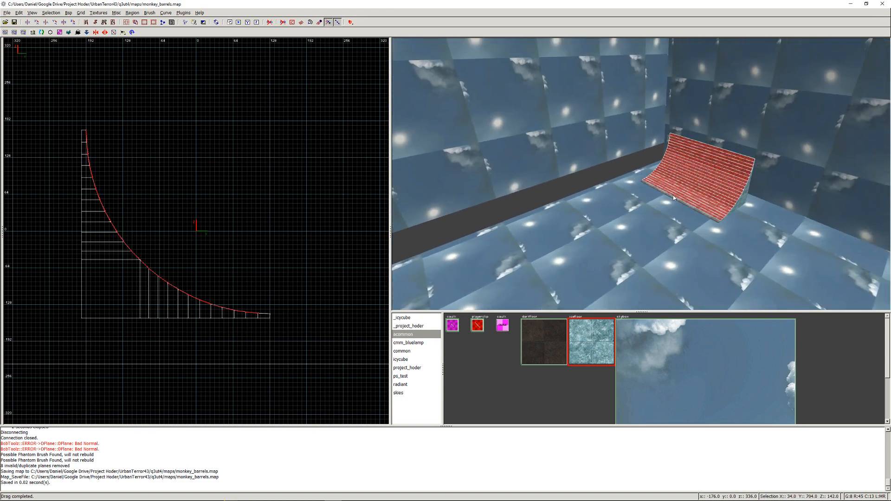
{"action": "key", "text": "Escape"}
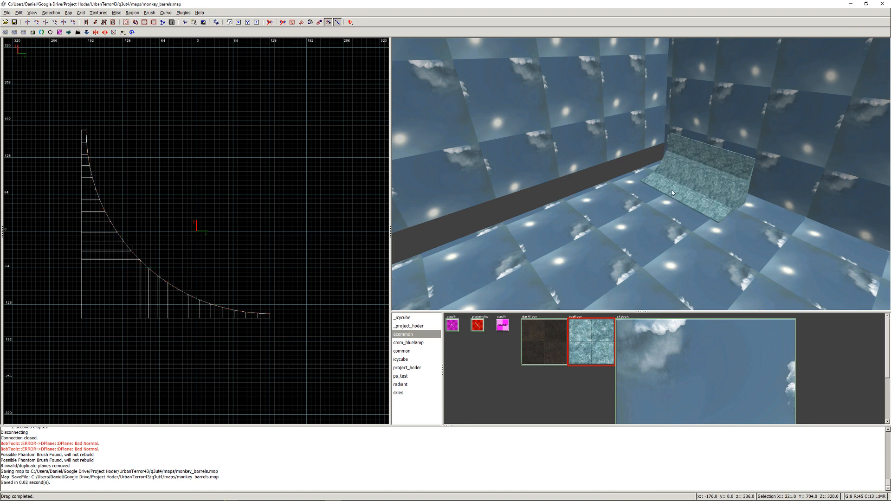
{"action": "left_click", "coordinate": [706, 145], "text": "shift"}
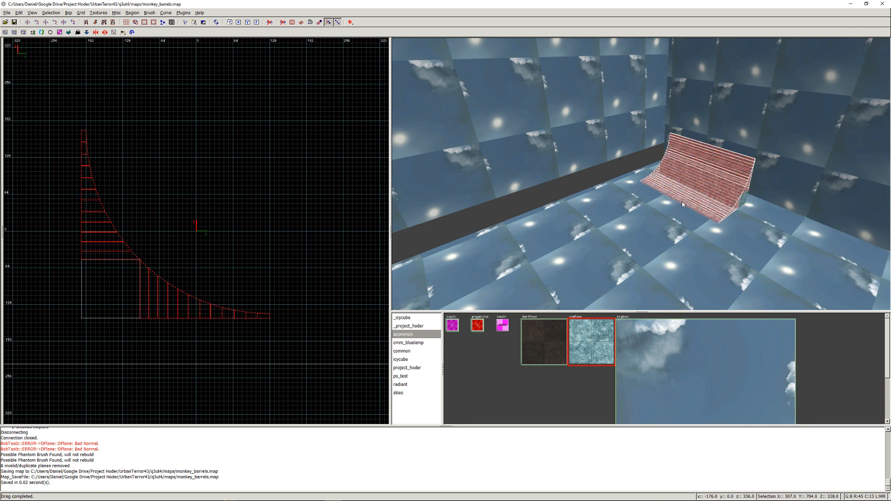
{"action": "key", "text": "BackSpace"}
{"action": "left_click", "coordinate": [705, 191], "text": "shift"}
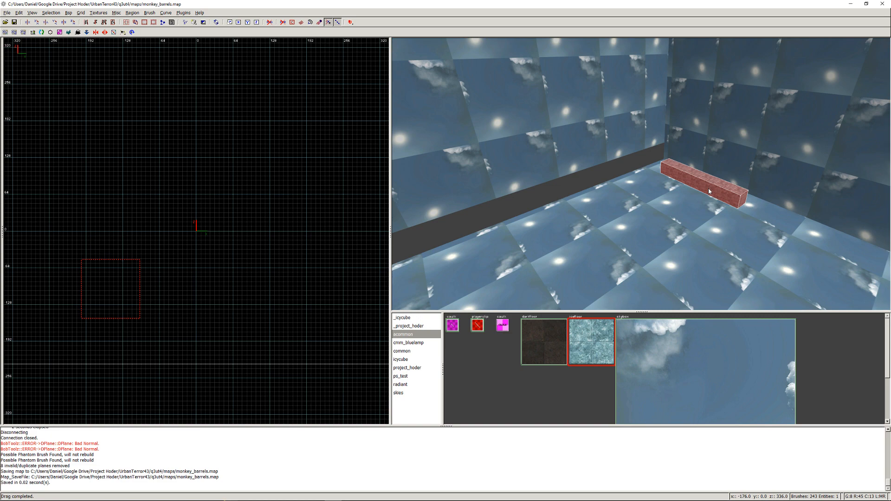
{"action": "key", "text": "BackSpace"}
- Hide the stack of dark platforms in front of the skybox side wall
{"action": "right_click", "coordinate": [708, 191]}
{"action": "right_click", "coordinate": [641, 174]}
{"action": "left_click_drag", "start_coordinate": [674, 188], "coordinate": [680, 139], "text": "shift"}
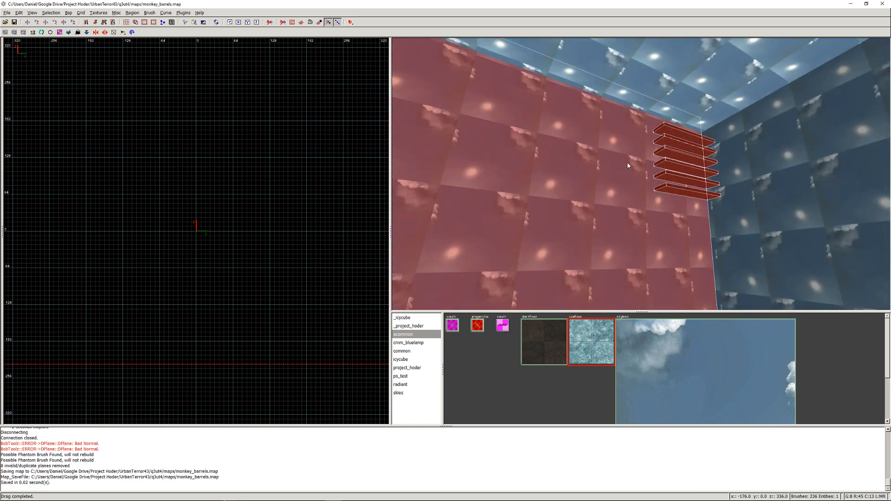
{"action": "left_click", "coordinate": [613, 174], "text": "shift"}
{"action": "key", "text": "h"}
- Move the skybox side wall down to the floor and save the map
{"action": "left_click", "coordinate": [611, 182], "text": "shift"}
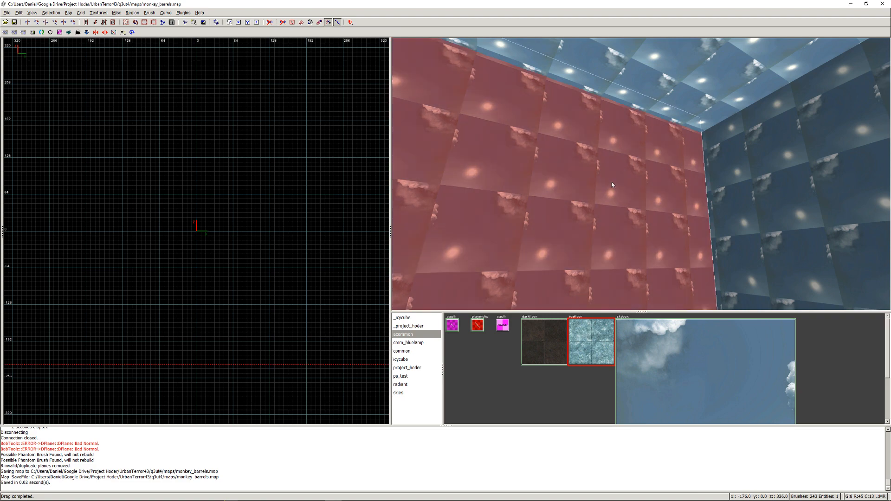
{"action": "scroll", "coordinate": [236, 297], "scroll_direction": "down", "scroll_amount": 5}
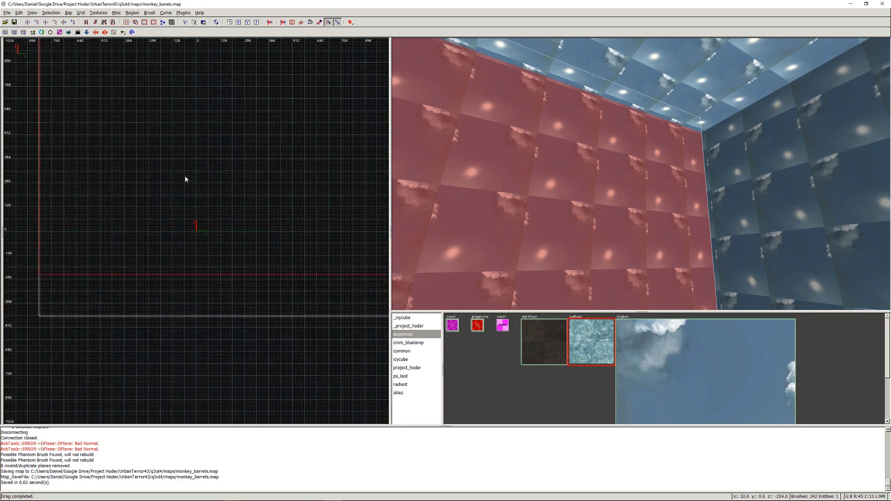
{"action": "left_click_drag", "start_coordinate": [112, 181], "coordinate": [113, 214]}
{"action": "key", "text": "Escape"}
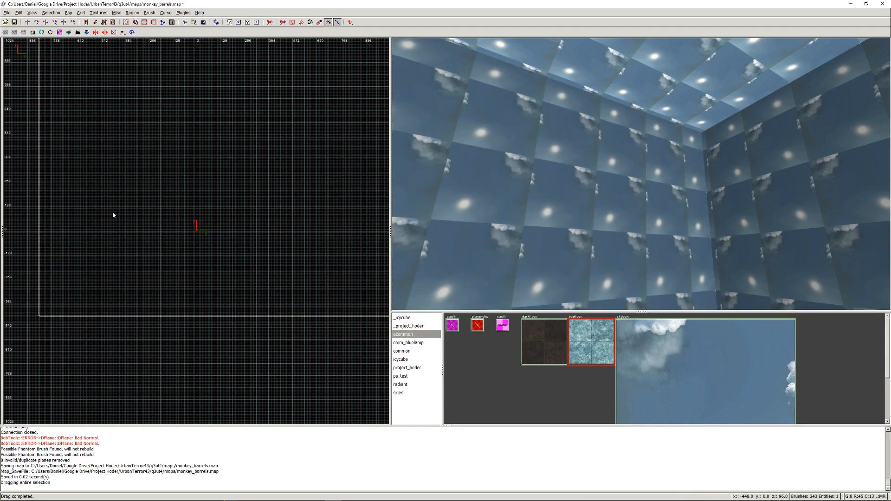
{"action": "key", "text": "ctrl+s"}
- Check the skybox corners and show all hidden brushes again
{"action": "right_click", "coordinate": [639, 227]}
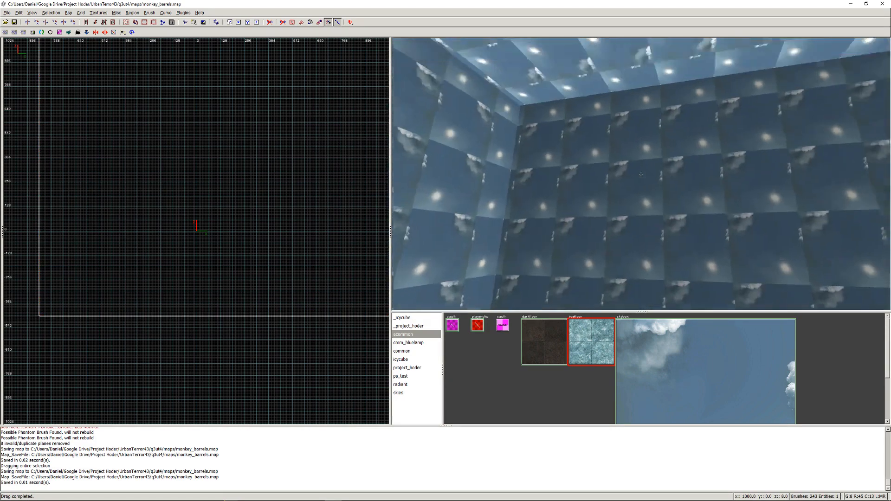
{"action": "right_click", "coordinate": [641, 174]}
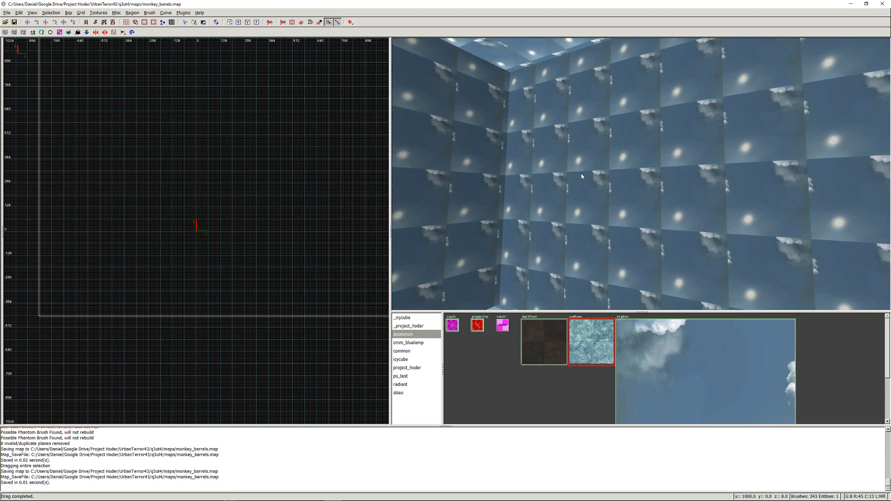
{"action": "key", "text": "shift+h"}
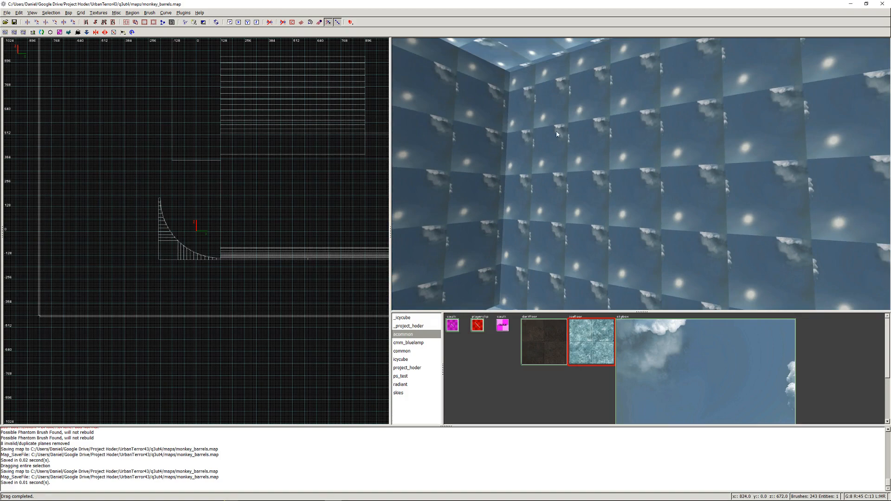
{"action": "right_click", "coordinate": [557, 133]}
{"action": "right_click", "coordinate": [640, 174]}
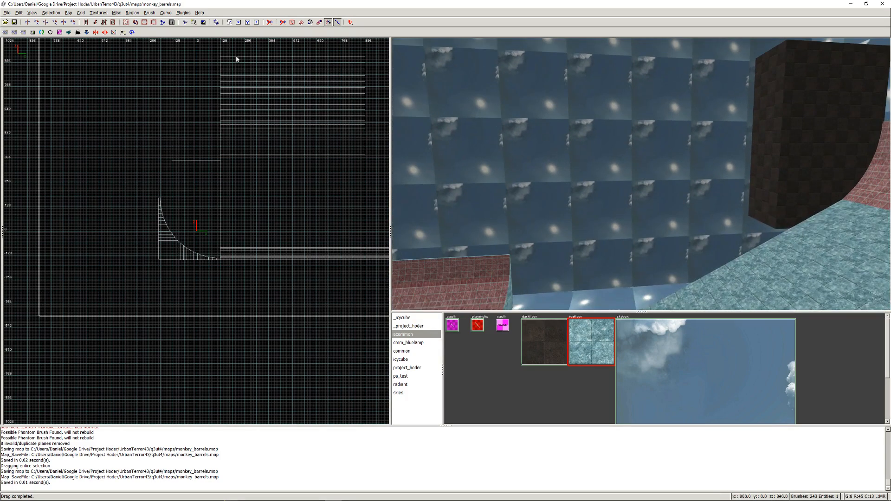
- Compile the map with the Q3Map2 test preset using BSP -meta, -vis and -light -fast -filter
{"action": "left_click", "coordinate": [68, 12]}
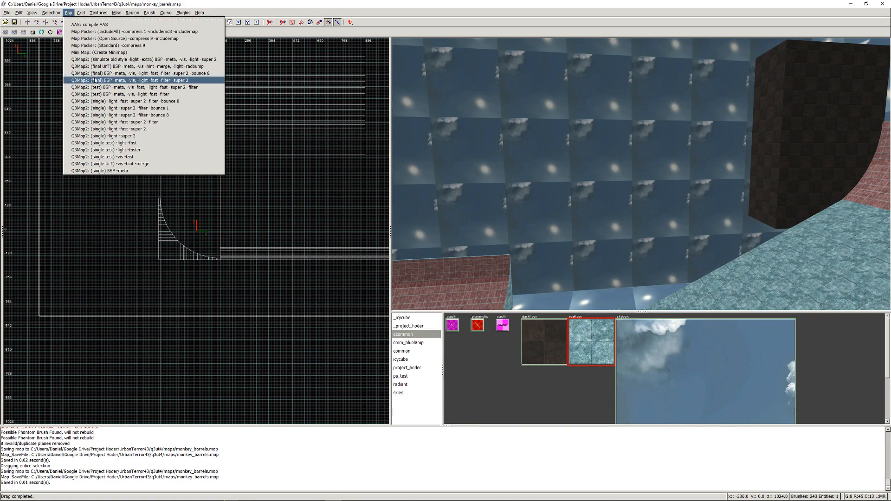
{"action": "left_click", "coordinate": [95, 94]}
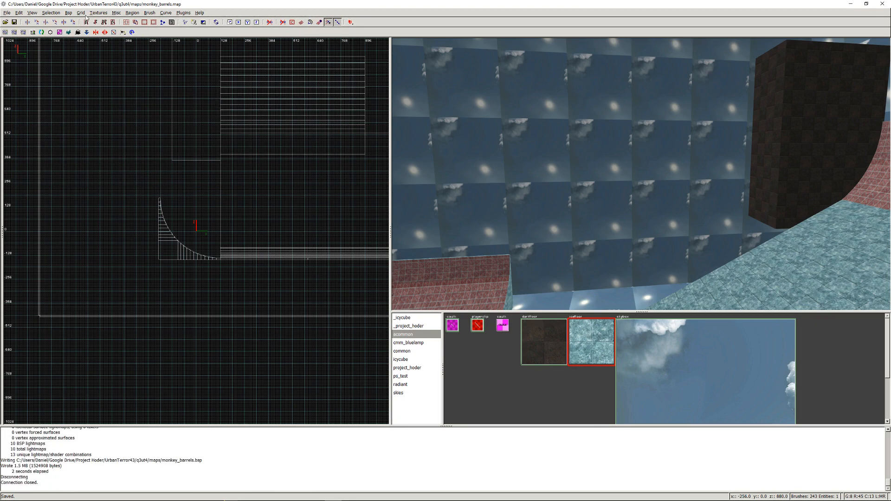
- Package the map with the Open Source map packer preset (-compress 9 -includemap) and switch to Urban Terror
{"action": "left_click", "coordinate": [68, 12]}
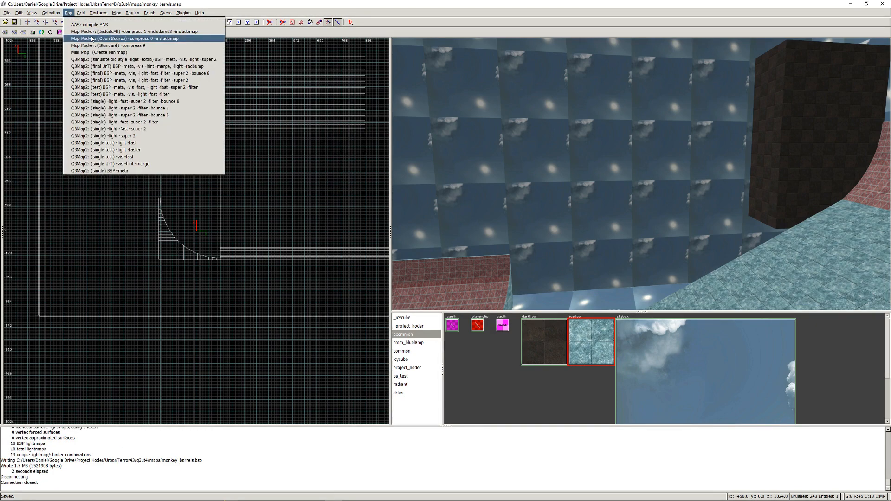
{"action": "left_click", "coordinate": [76, 50]}
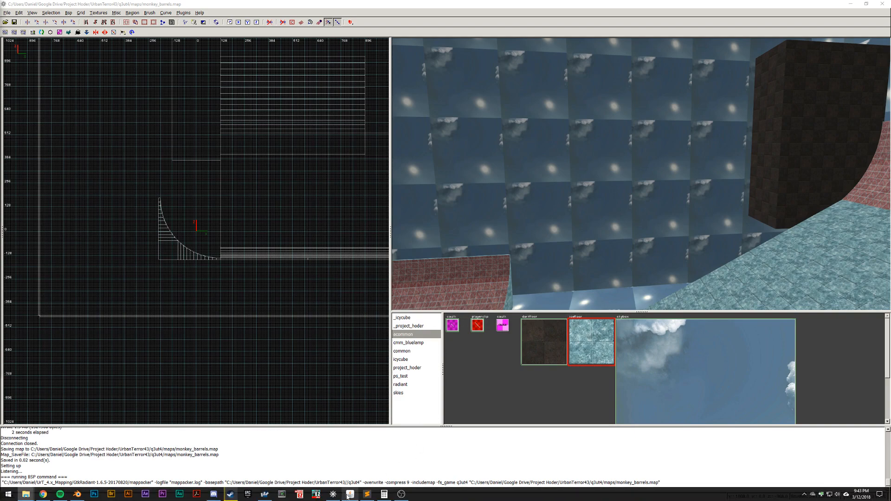
{"action": "left_click", "coordinate": [267, 494]}
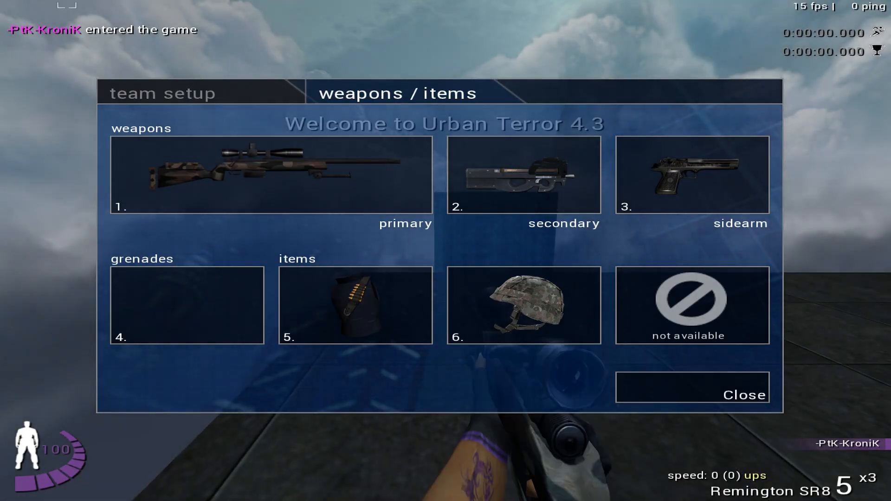
- Close the weapons and items menu, switch to the knife and walk to the edge of the starting platform
{"action": "left_click", "coordinate": [740, 387]}
{"action": "key", "text": "1"}
{"action": "key", "text": "1"}
{"action": "key", "text": "w"}
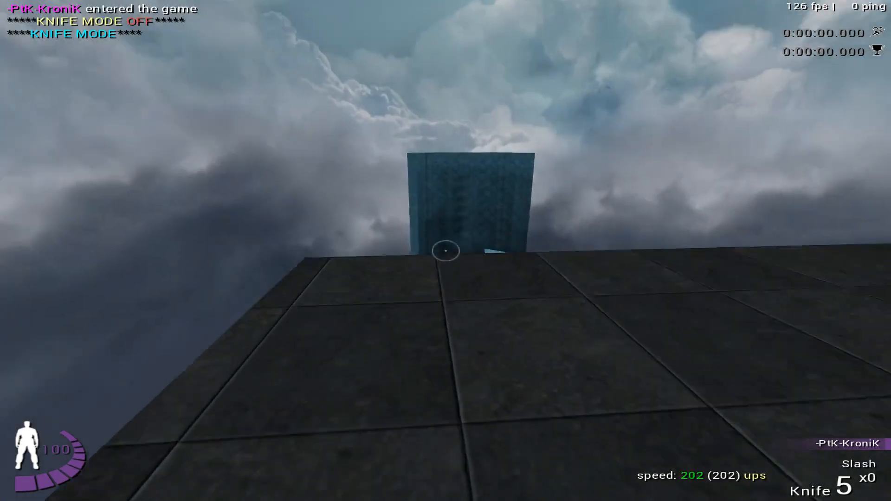
{"action": "key", "text": "w"}
{"action": "key", "text": "w"}
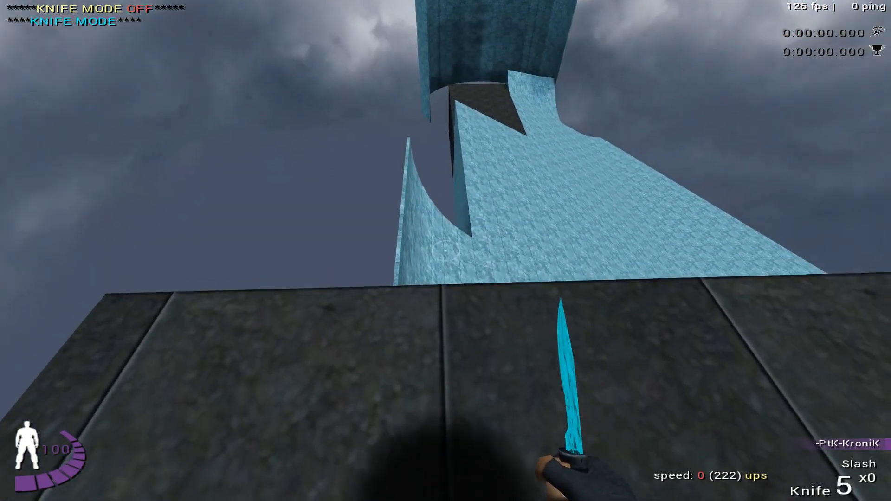
- Line up at the platform edge above the ice ramp and save the position in the jump menu
{"action": "key", "text": "a"}
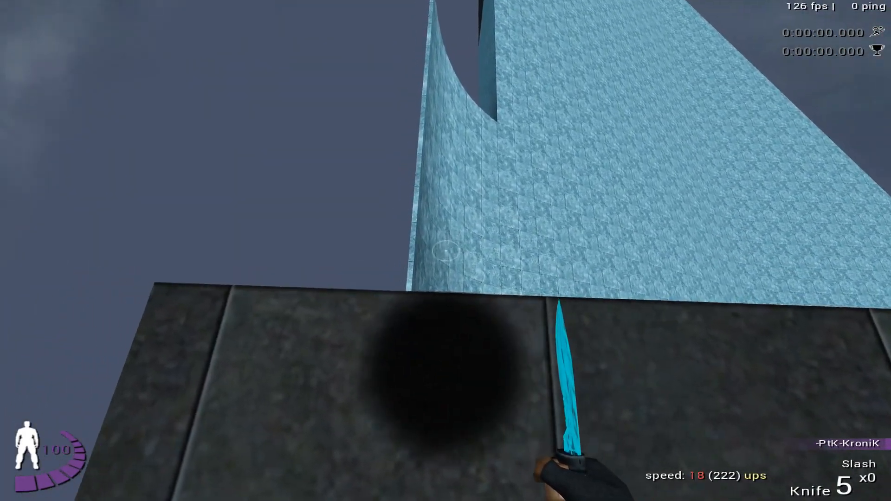
{"action": "key", "text": "Up"}
{"action": "key", "text": "Return"}
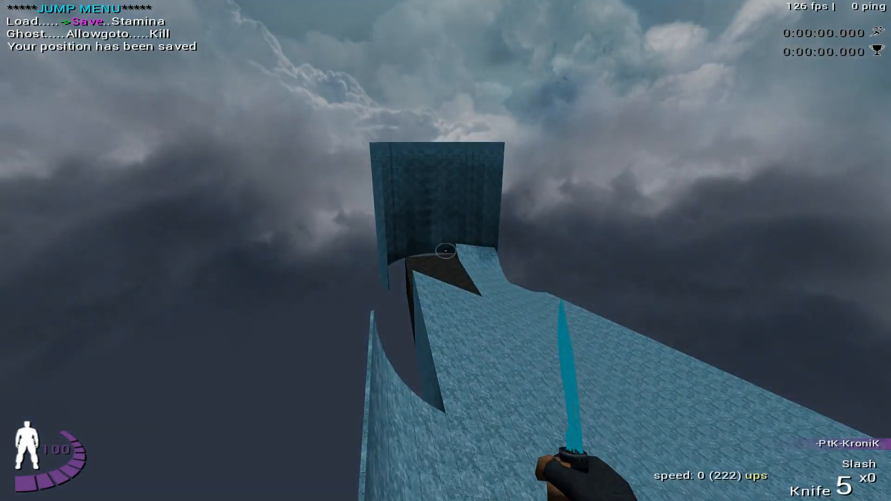
- Jump onto the ice ramp for a test slide and reload the saved position
{"action": "key", "text": "a"}
{"action": "key", "text": "w"}
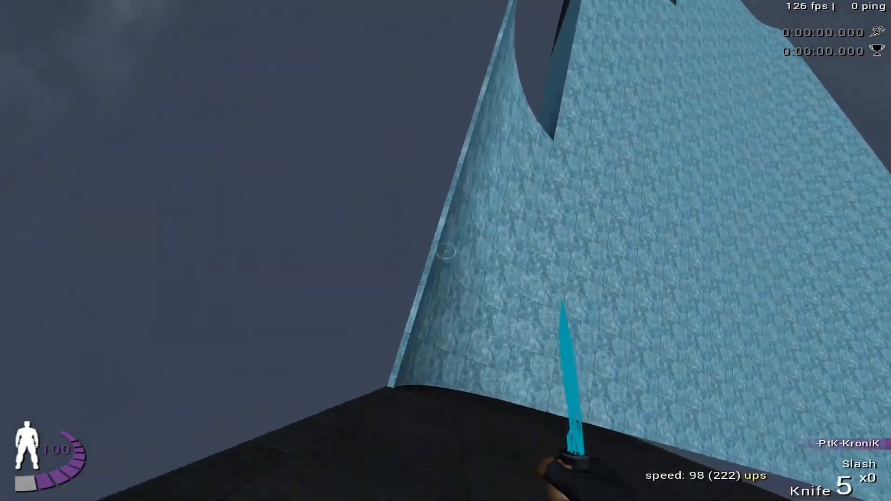
{"action": "key", "text": "w"}
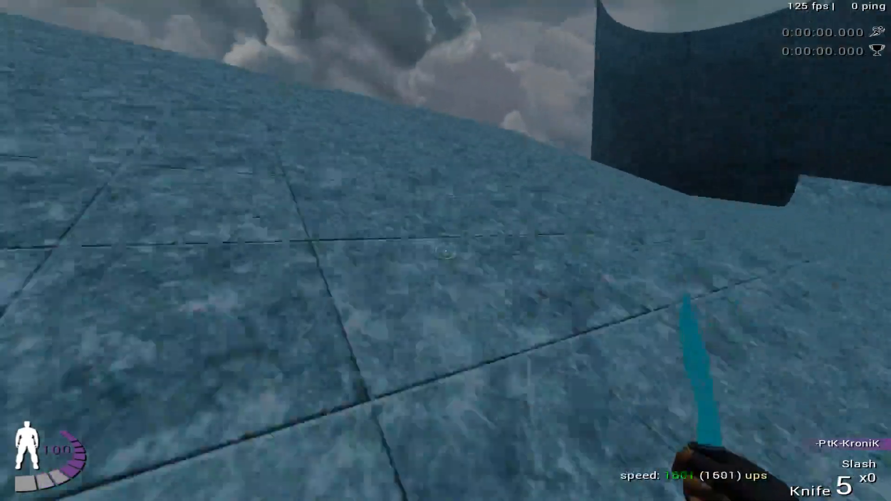
{"action": "key", "text": "Return"}
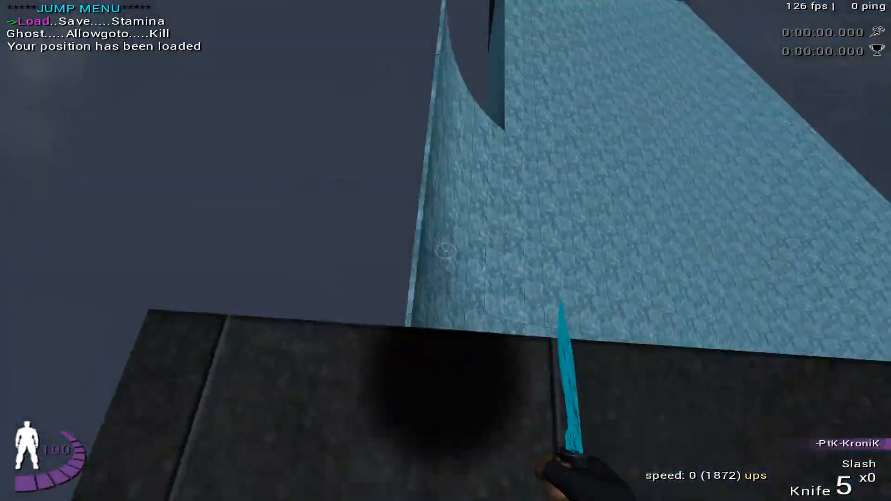
- Test the ice course from the first ramp past the curved wall and dark block, and reload the saved position
{"action": "key", "text": "a"}
{"action": "key", "text": "w"}
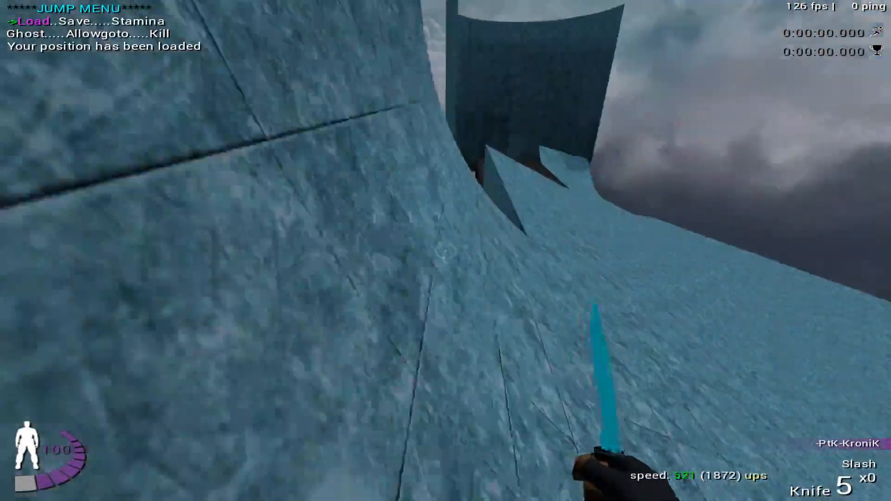
{"action": "key", "text": "w"}
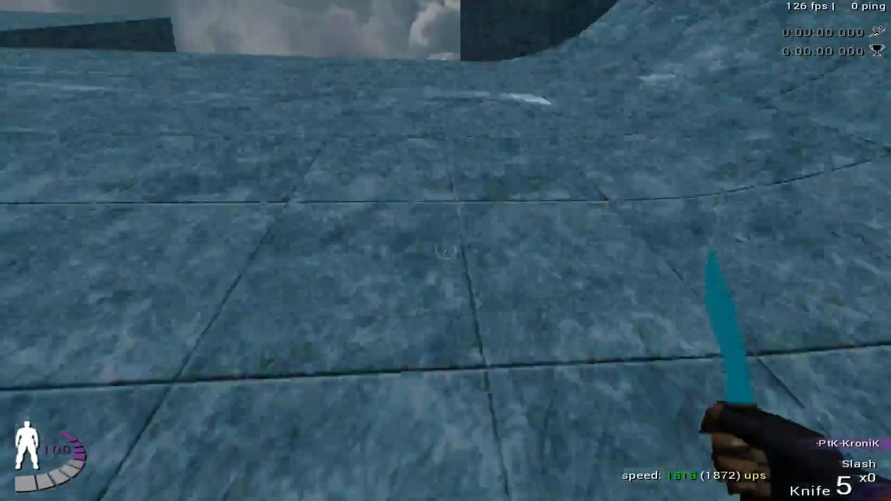
{"action": "key", "text": "w"}
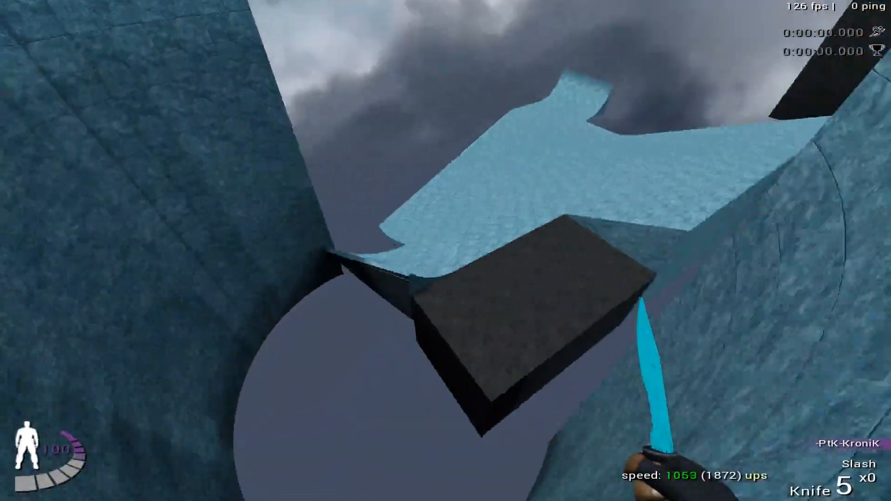
{"action": "key", "text": "w"}
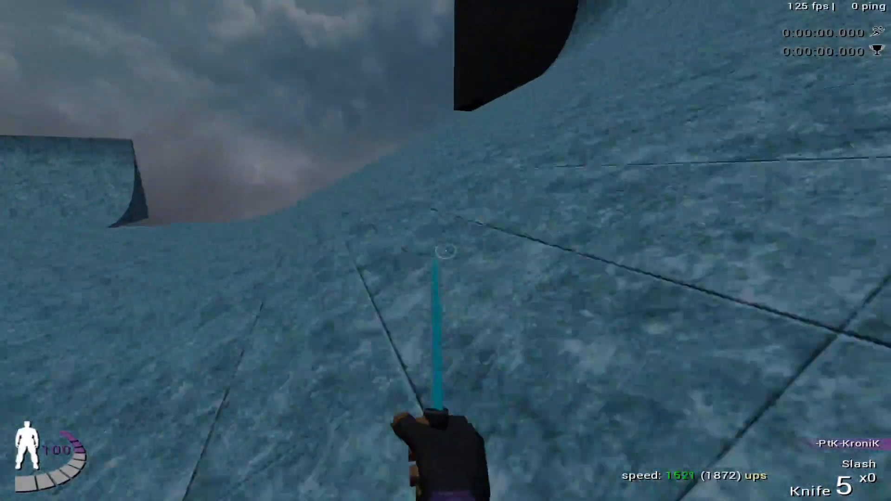
{"action": "key", "text": "w"}
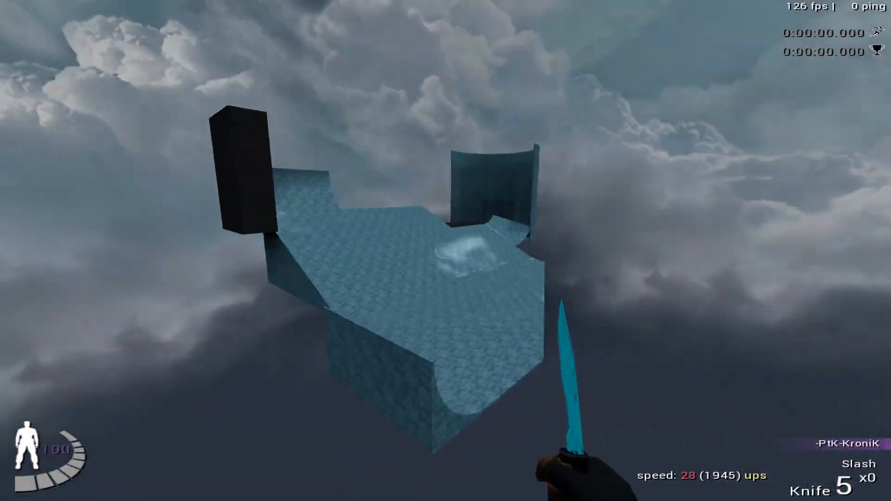
{"action": "key", "text": "f"}
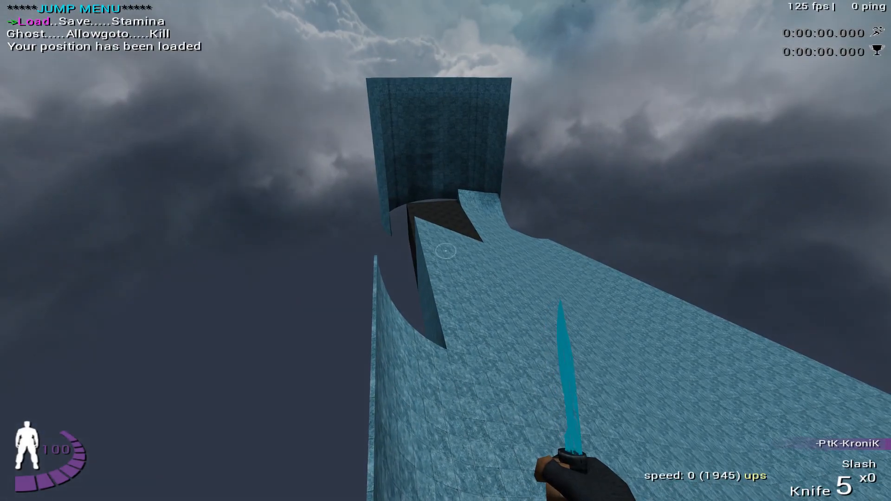
- Slide down the ice ramp to the gap beside the tall curved wall and reload the saved position
{"action": "key", "text": "w"}
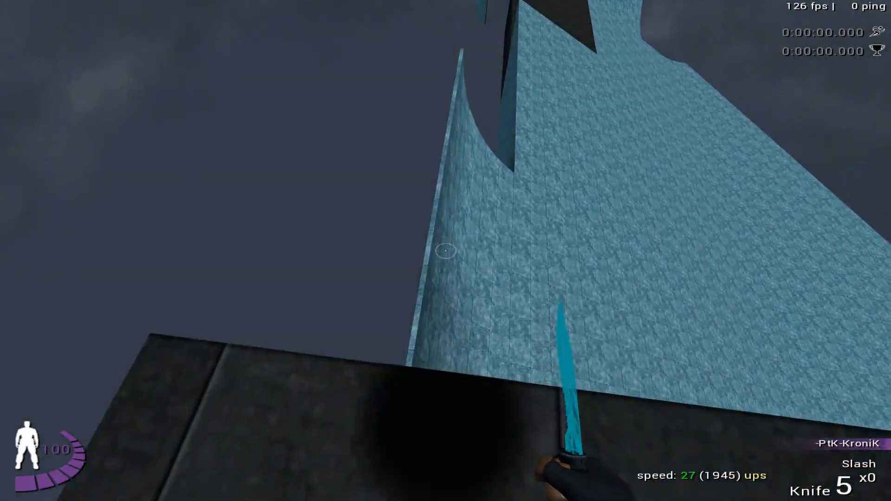
{"action": "key", "text": "w"}
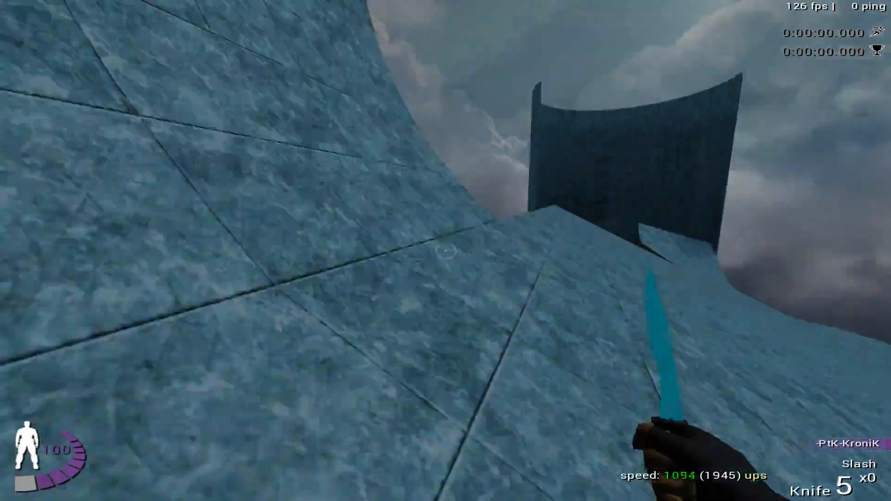
{"action": "key", "text": "w"}
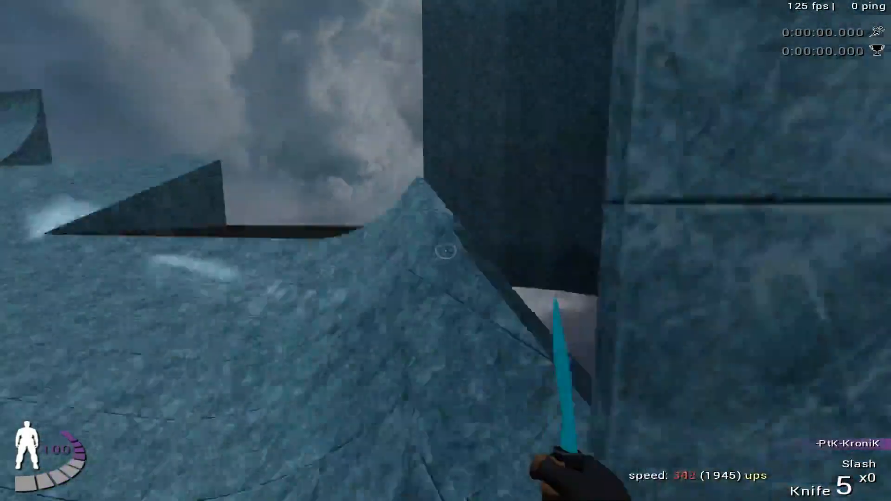
{"action": "key", "text": "Up"}
{"action": "key", "text": "Return"}
- Test the jump around the curved wall toward the dark block and reload the saved position
{"action": "key", "text": "space"}
{"action": "key", "text": "w"}
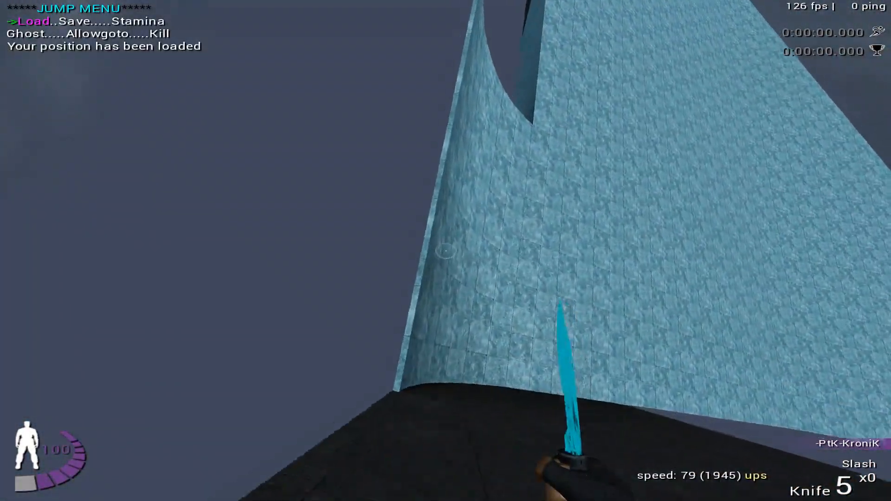
{"action": "key", "text": "w"}
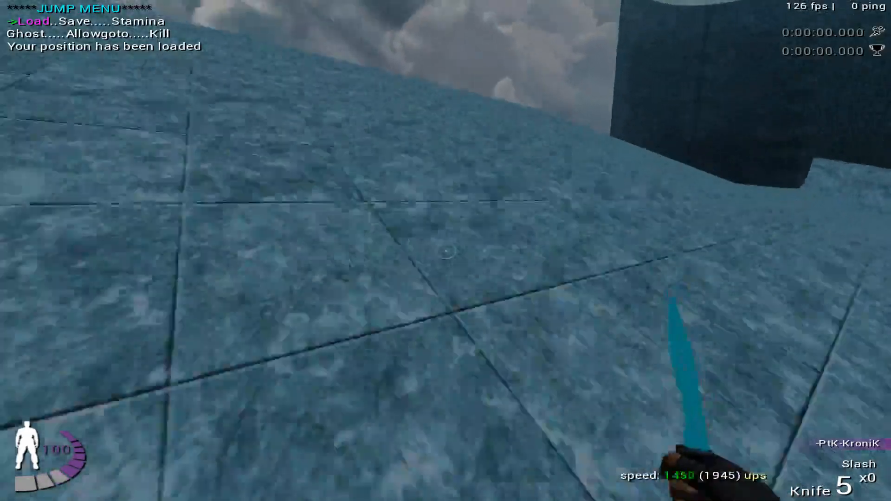
{"action": "key", "text": "w"}
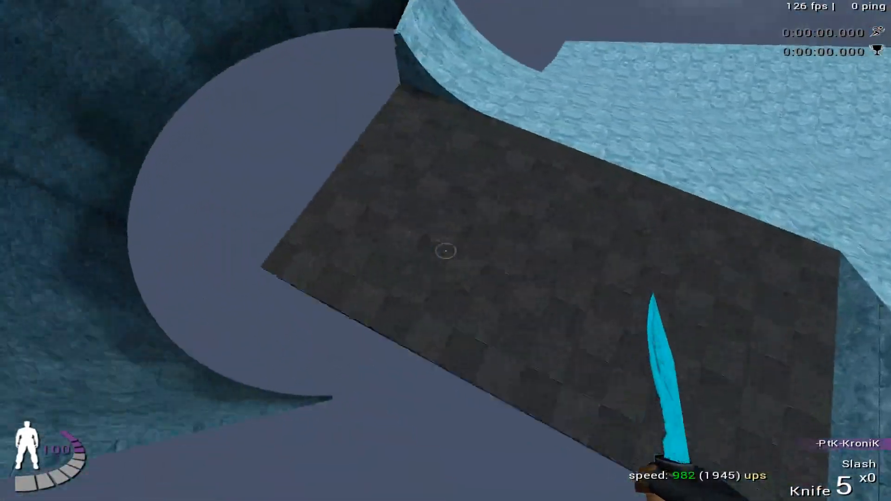
{"action": "key", "text": "Return"}
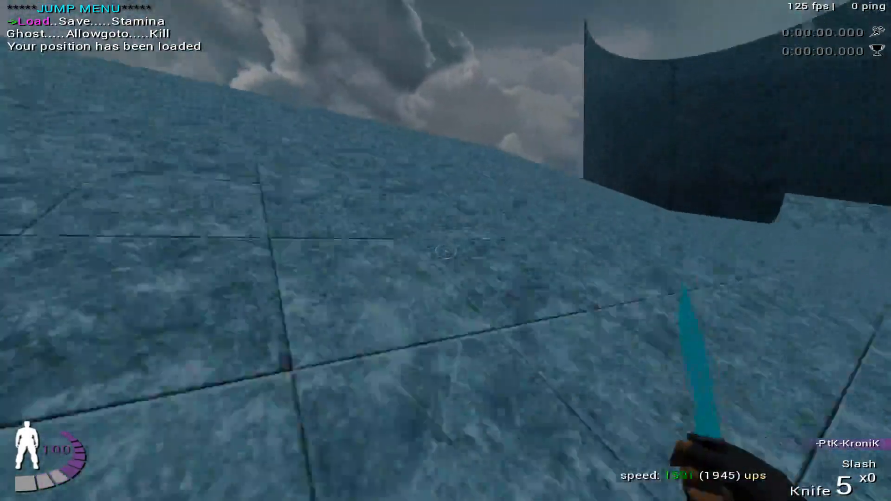
- Repeat the ramp slide and curved-wall jump toward the dark block, reloading the saved position after each attempt
{"action": "key", "text": "Return"}
{"action": "key", "text": "Return"}
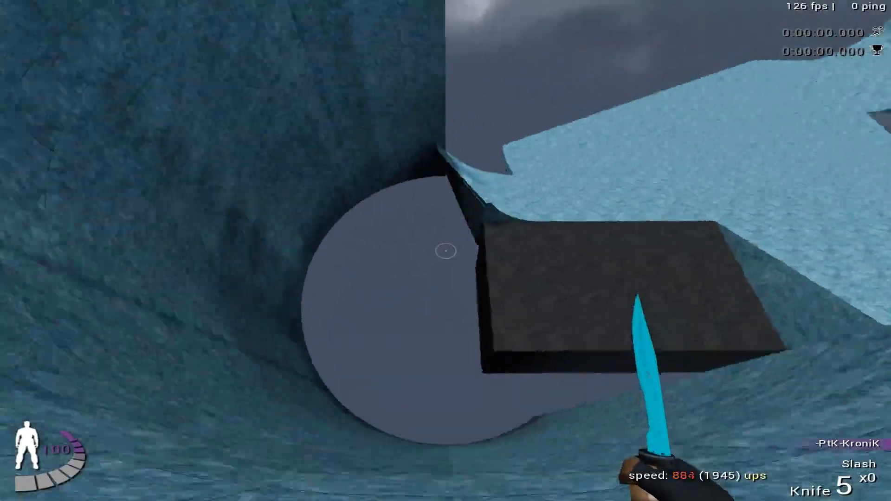
{"action": "key", "text": "Up"}
{"action": "key", "text": "Return"}
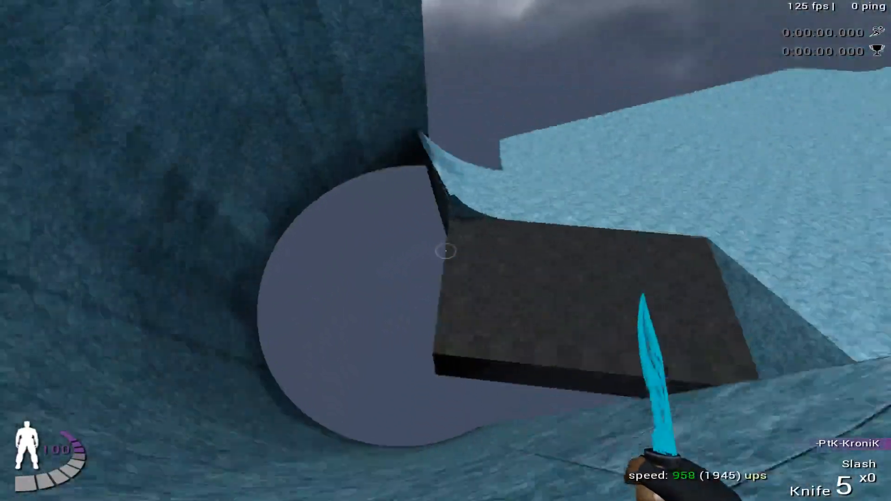
{"action": "key", "text": "Return"}
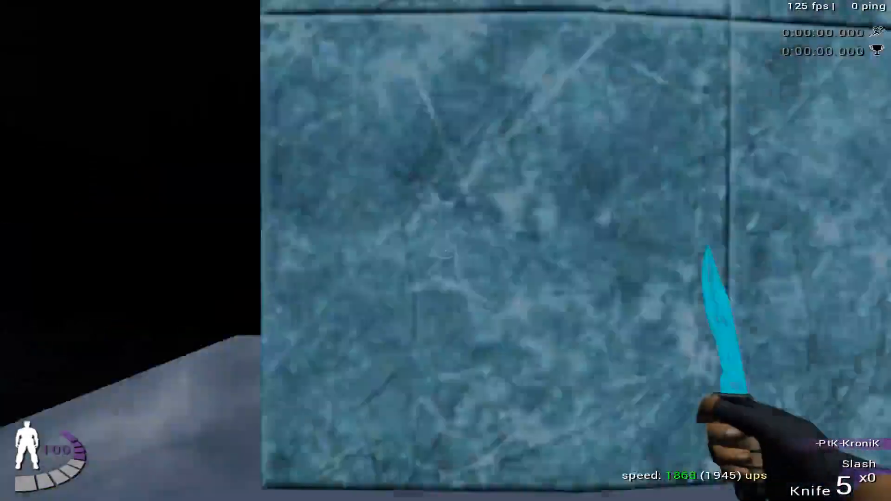
{"action": "key", "text": "Return"}
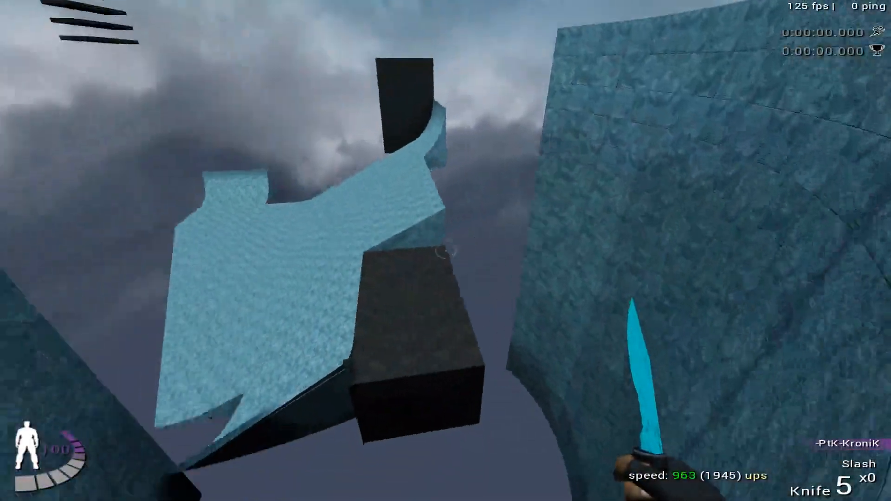
{"action": "key", "text": "Return"}
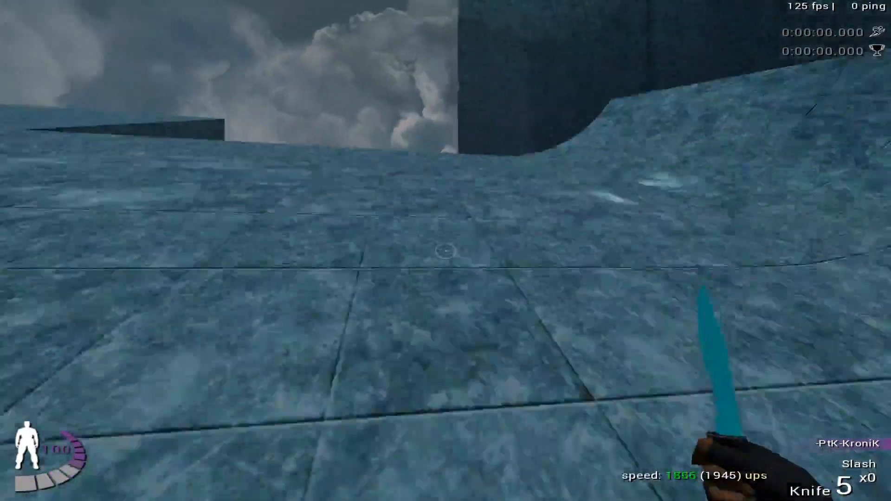
{"action": "key", "text": "Return"}
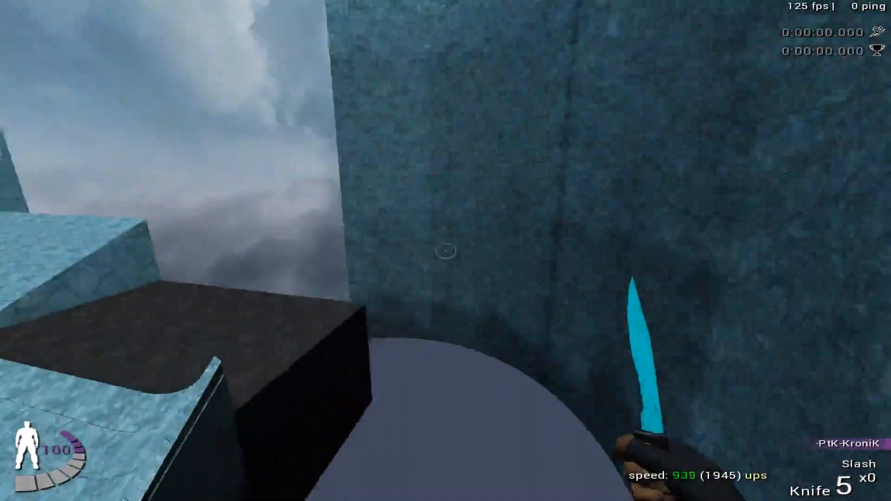
{"action": "key", "text": "Return"}
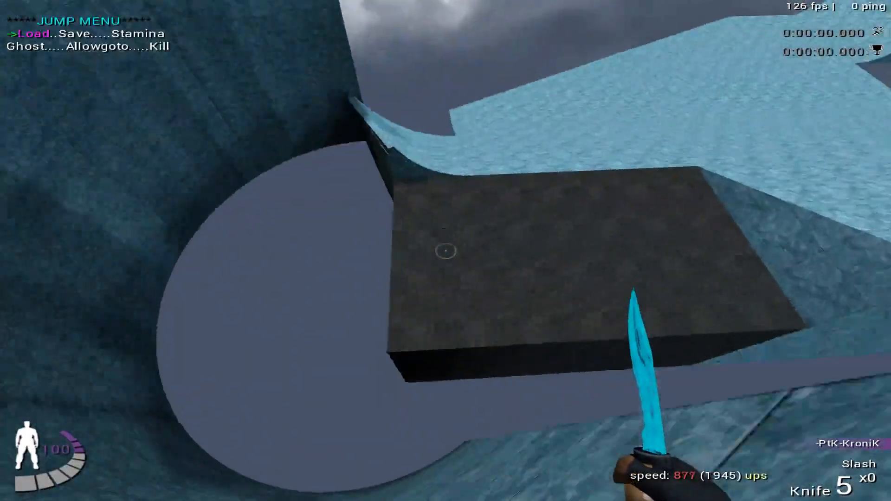
{"action": "key", "text": "Return"}
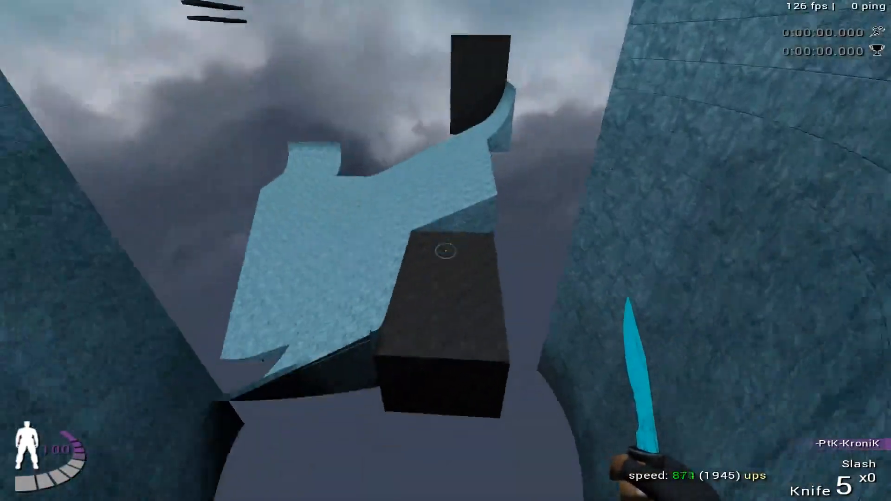
{"action": "key", "text": "Return"}
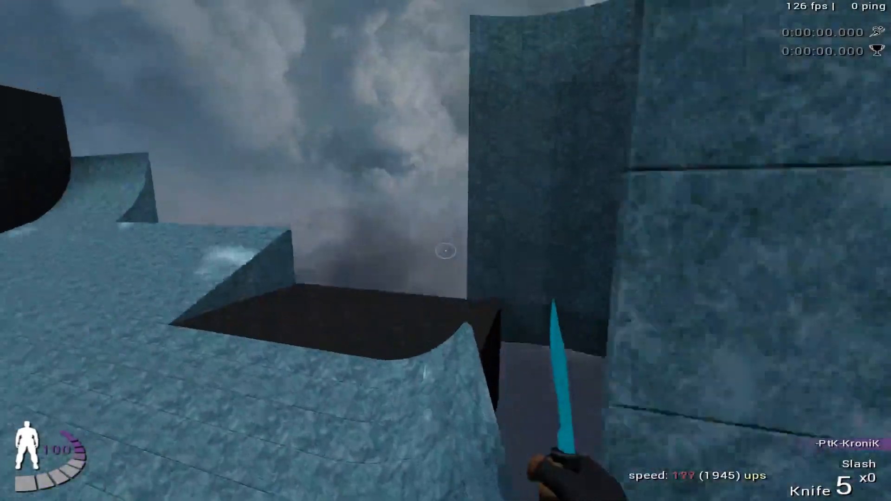
{"action": "key", "text": "w"}
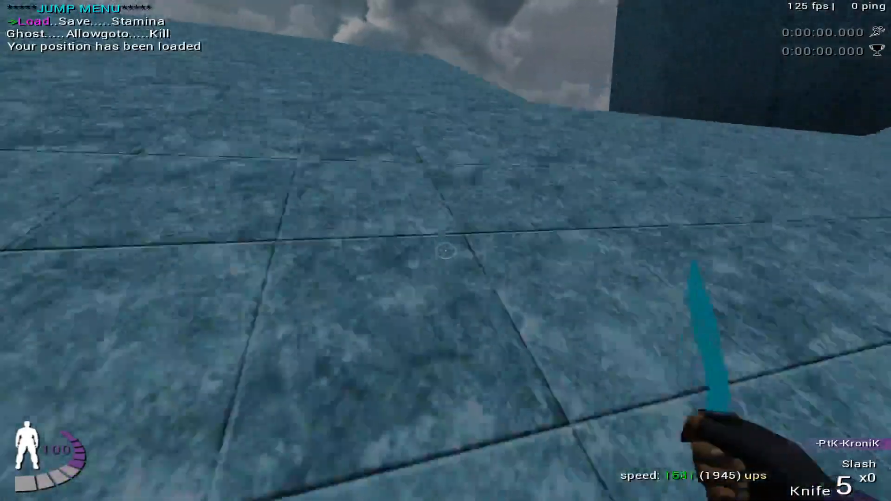
{"action": "key", "text": "l"}
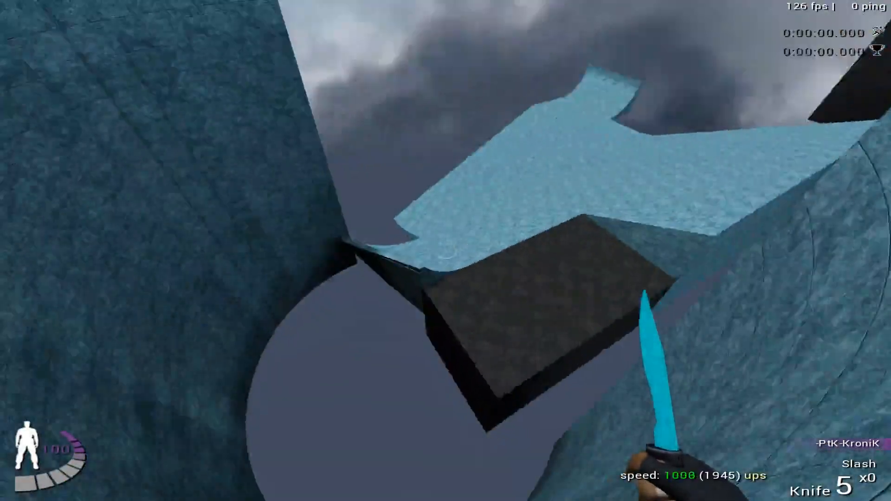
{"action": "key", "text": "Return"}
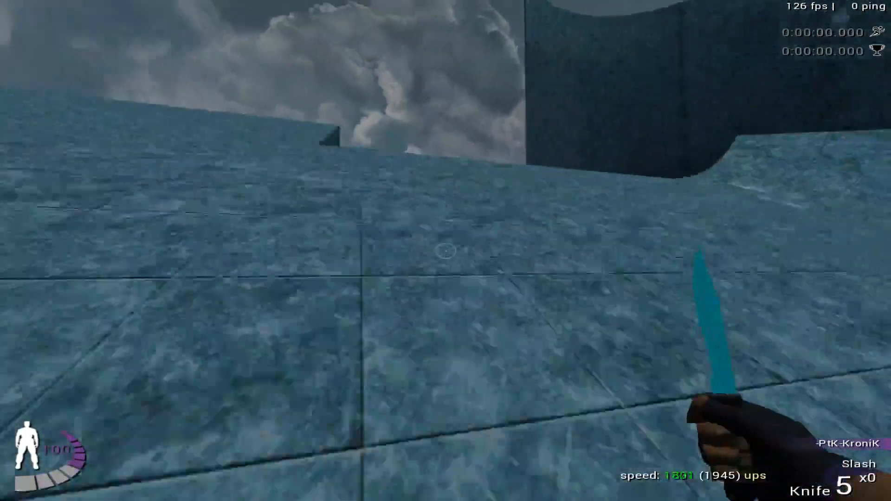
{"action": "key", "text": "Return"}
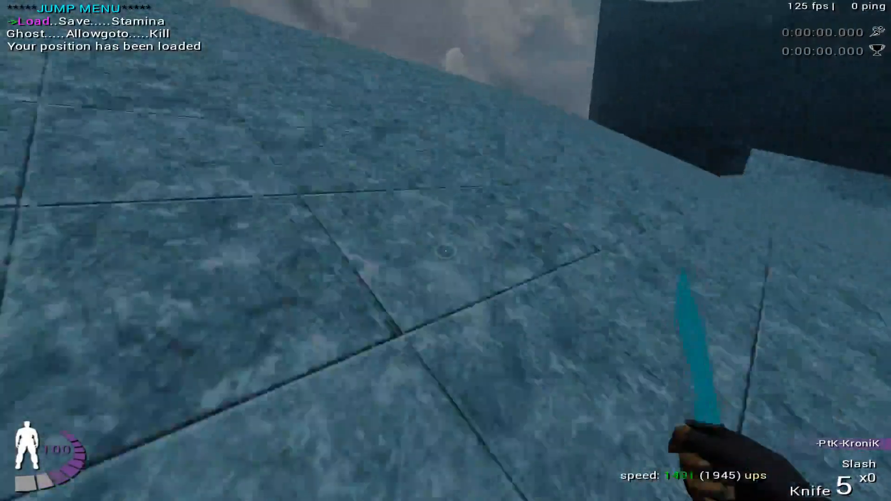
{"action": "key", "text": "Return"}
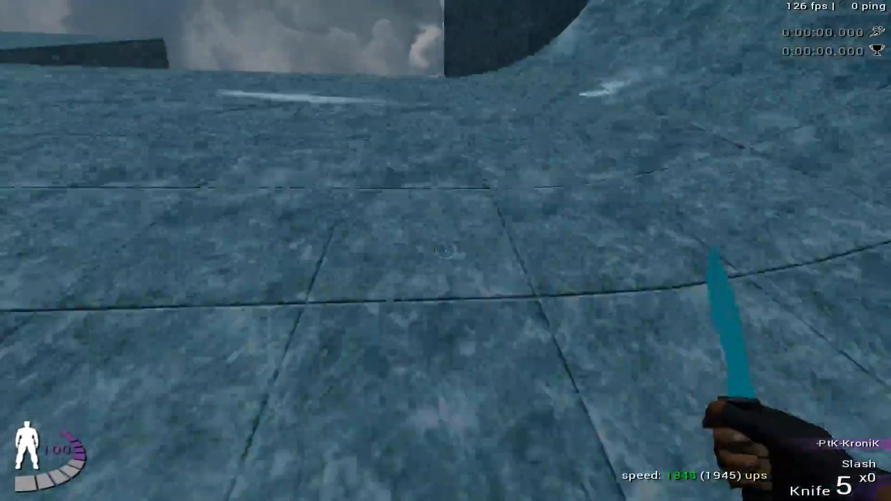
{"action": "key", "text": "Return"}
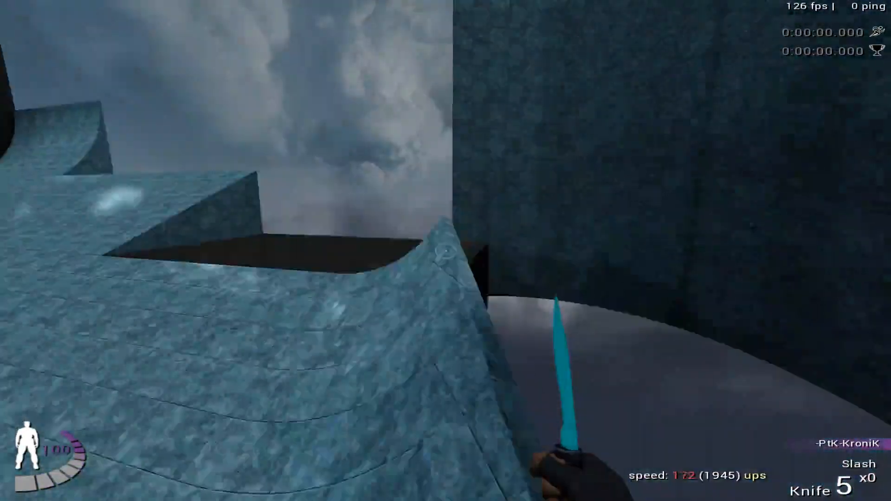
- Test the slide down the ice ramp into the gap inside the curved wall, reloading the saved position after each attempt
{"action": "key", "text": "Return"}
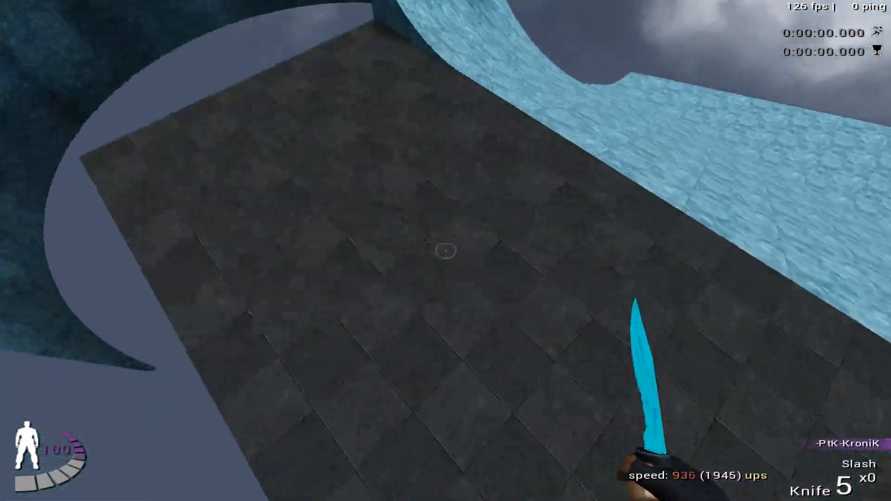
{"action": "key", "text": "Return"}
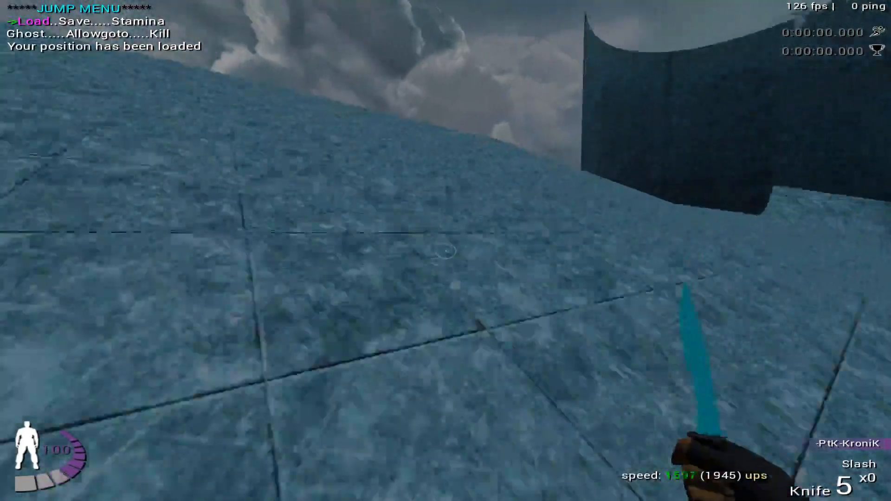
{"action": "key", "text": "Return"}
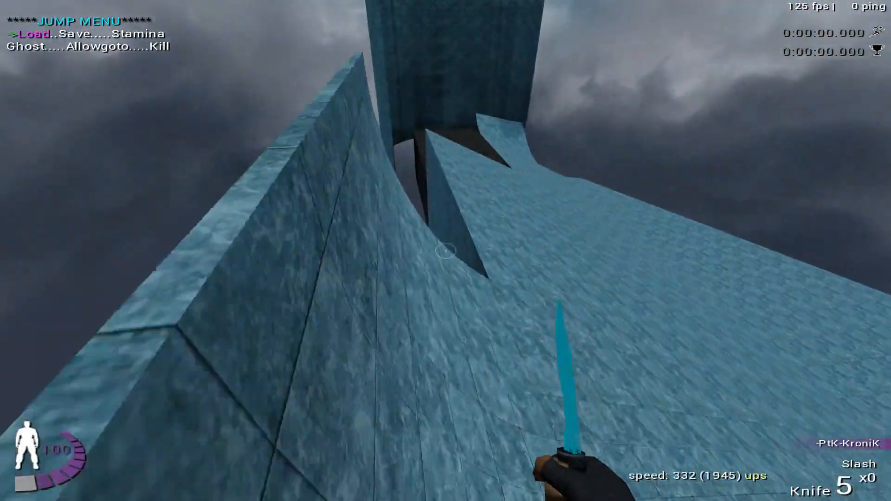
{"action": "key", "text": "Return"}
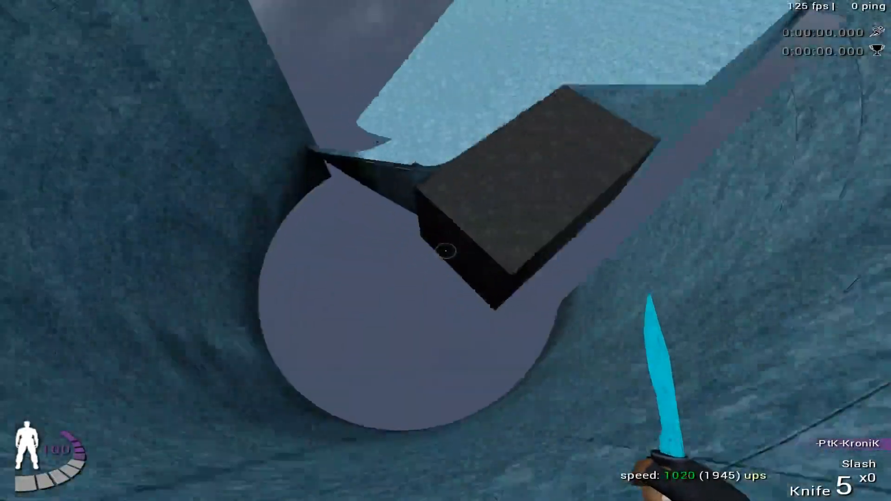
{"action": "key", "text": "l"}
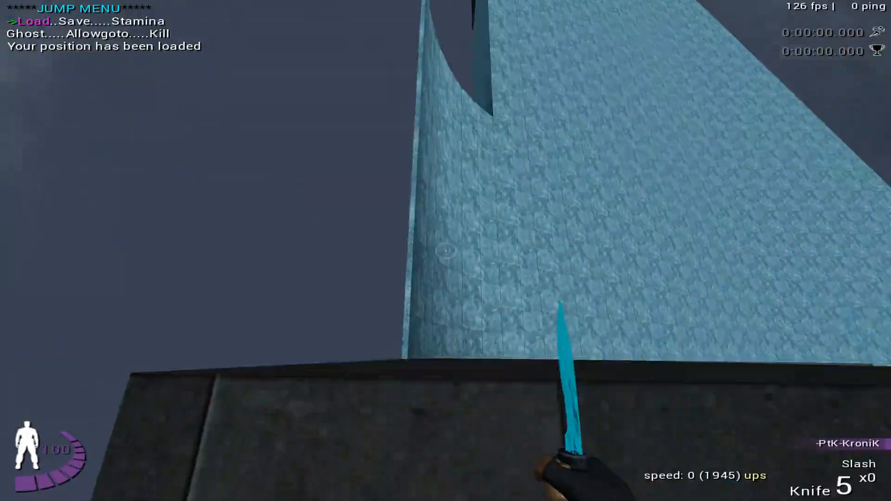
- Jump from the dark start platform onto the ice ramp and retry the run toward the curved wall, reloading the saved position each time
{"action": "key", "text": "space"}
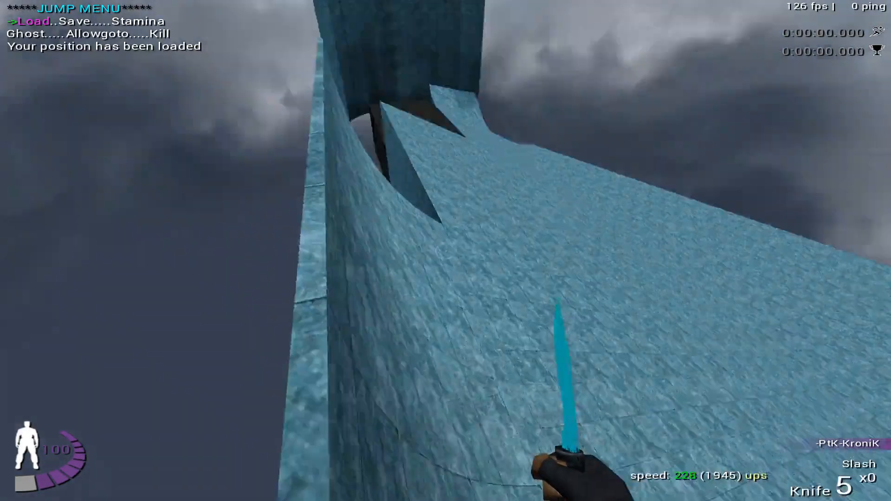
{"action": "key", "text": "l"}
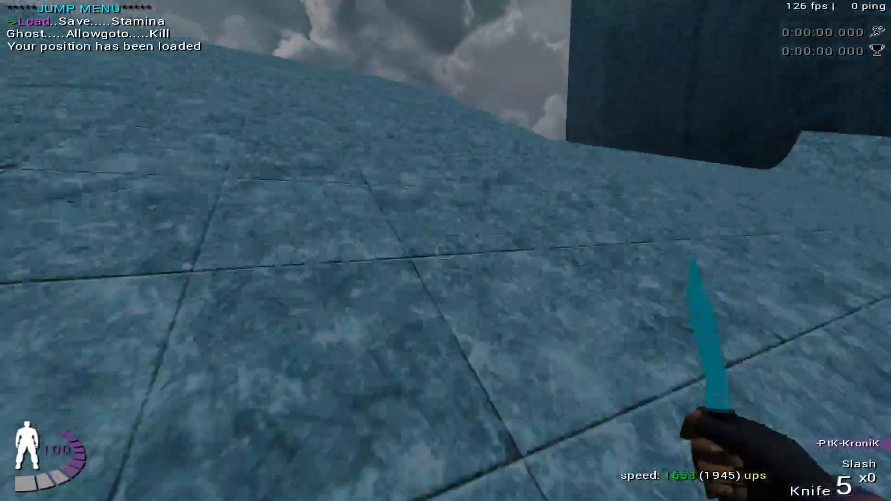
{"action": "key", "text": "m"}
{"action": "key", "text": "l"}
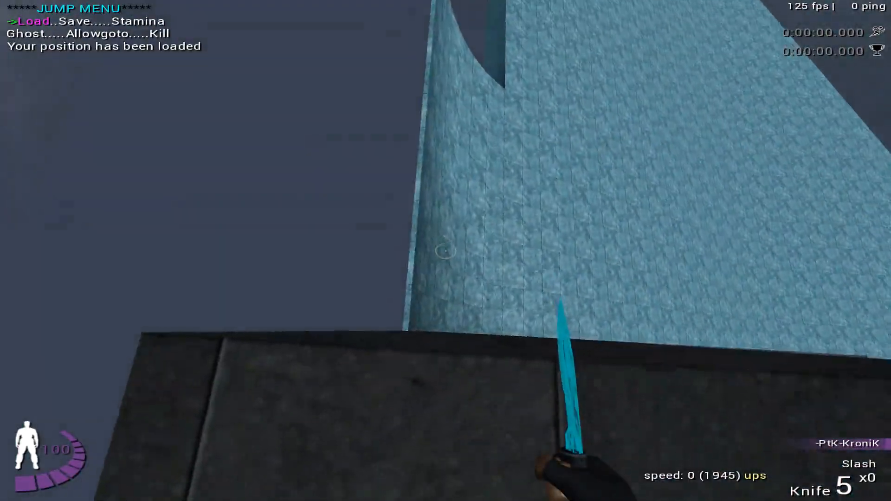
{"action": "key", "text": "space"}
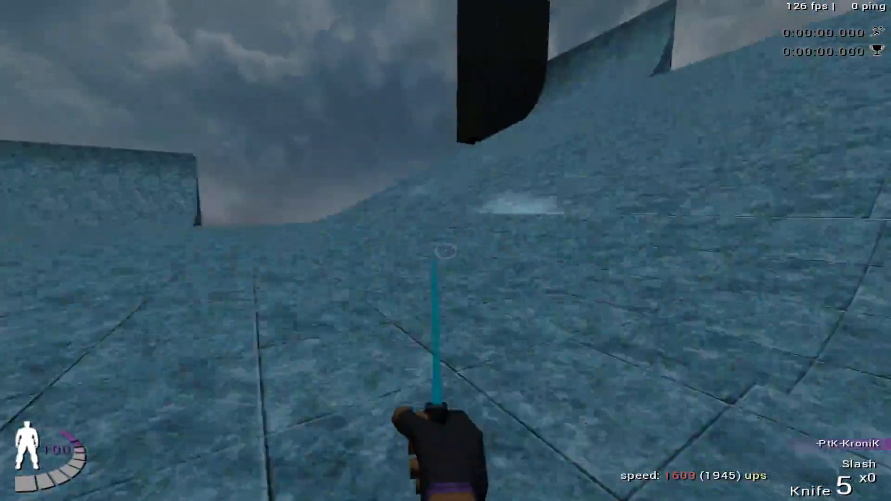
{"action": "key", "text": "Return"}
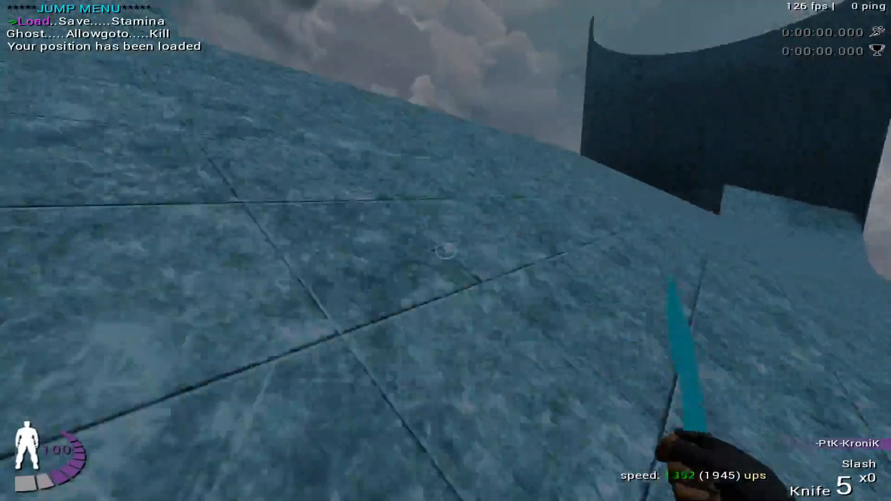
{"action": "key", "text": "Return"}
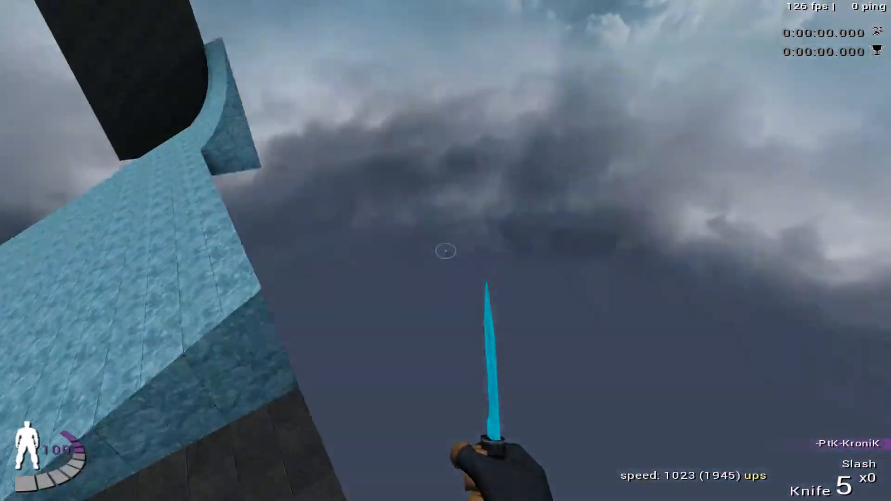
- Jump onto the dark platform beside the tall curved wall and cross it back onto the ice
{"action": "key", "text": "w"}
{"action": "key", "text": "space"}
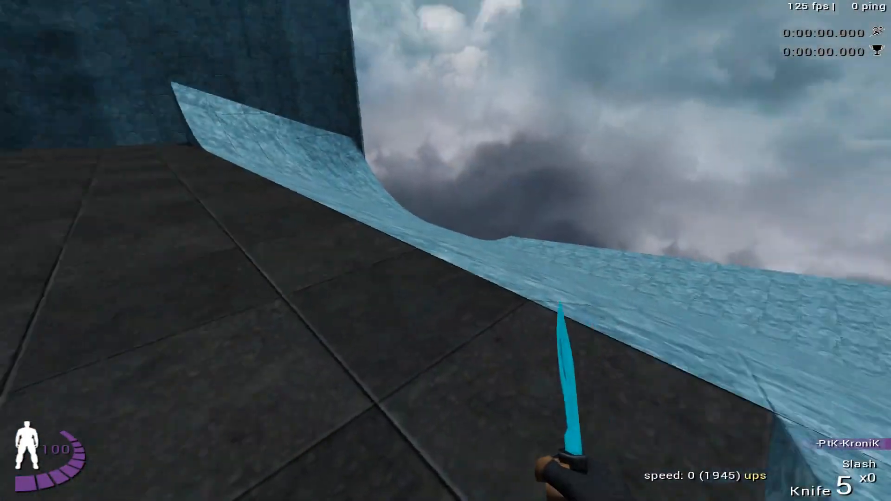
{"action": "key", "text": "w"}
{"action": "key", "text": "s"}
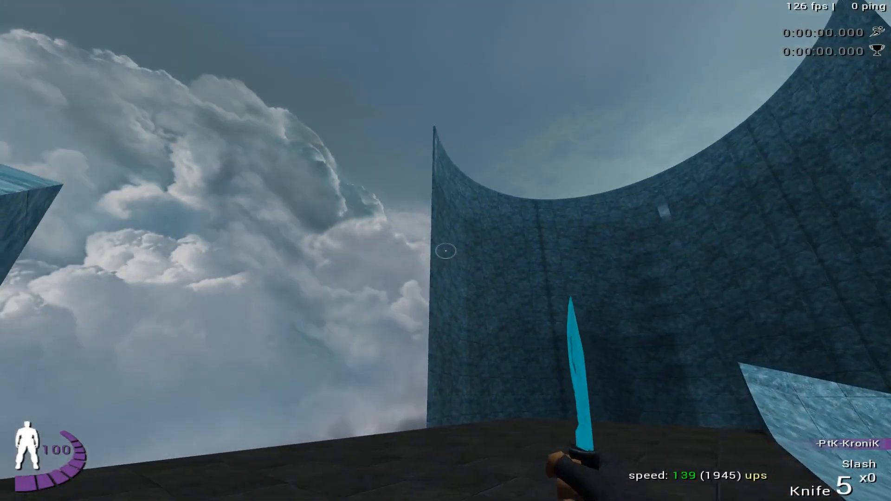
{"action": "key", "text": "d"}
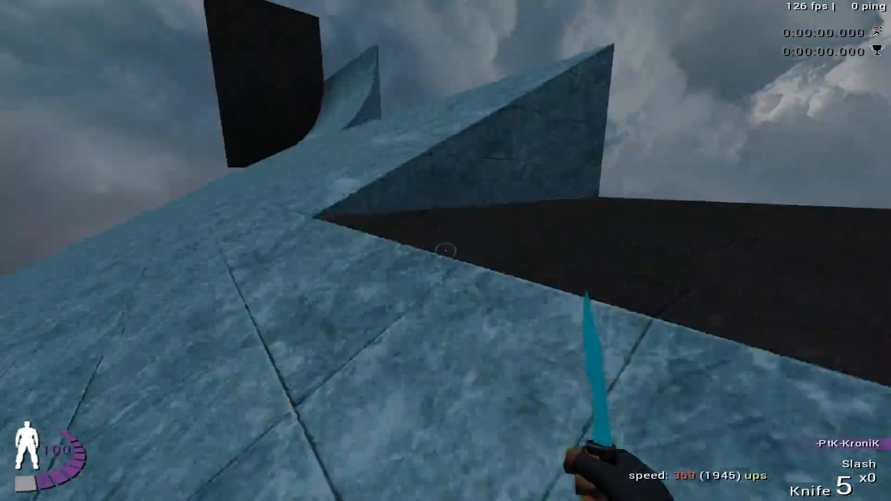
- Switch to GtkRadiant and examine the tall curved wall and its open edge in the camera and side views
{"action": "left_click", "coordinate": [445, 251]}
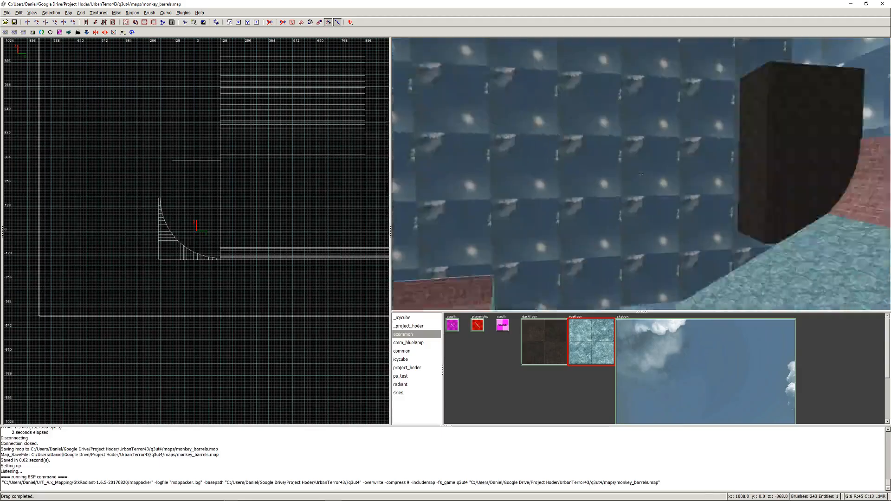
{"action": "key", "text": "Up"}
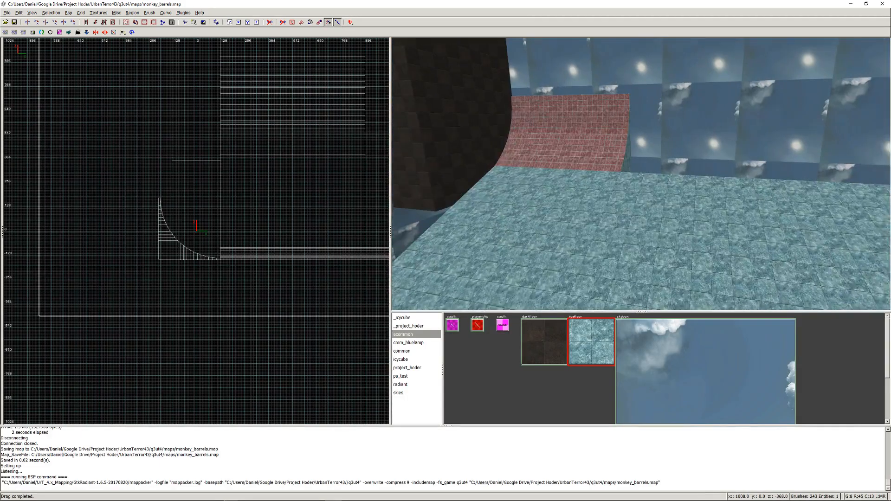
{"action": "right_click", "coordinate": [641, 174]}
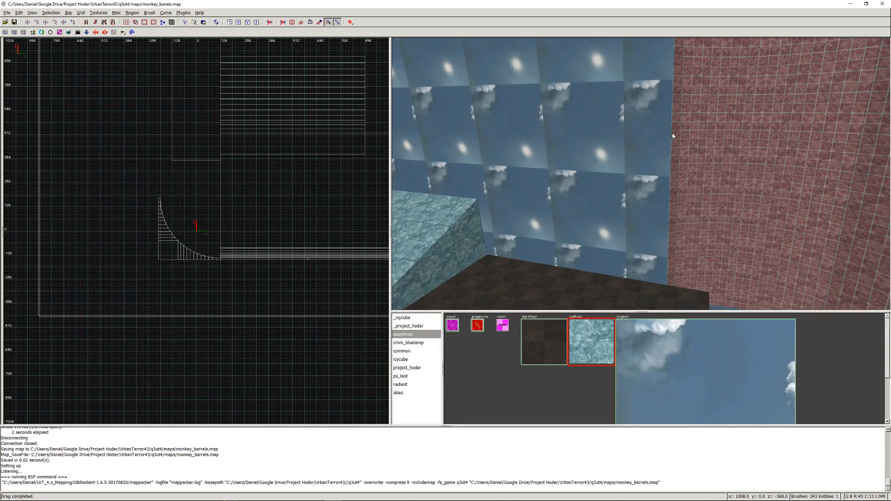
{"action": "right_click", "coordinate": [672, 134]}
{"action": "right_click", "coordinate": [641, 174]}
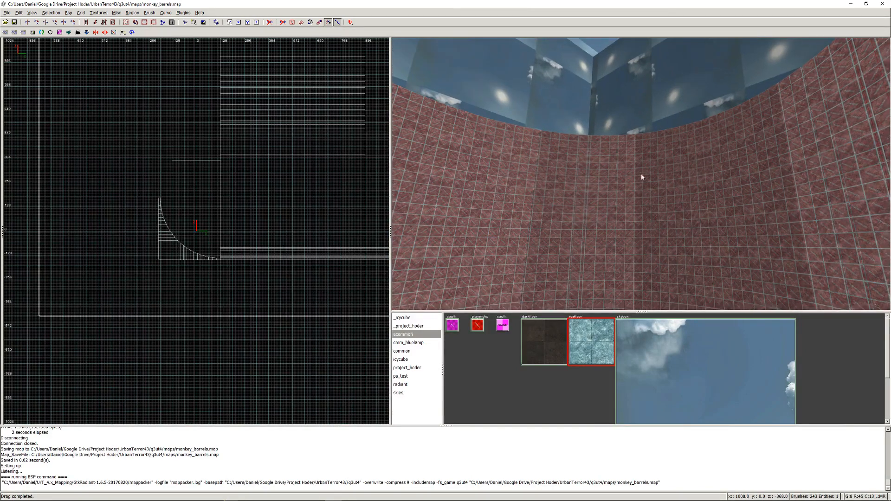
{"action": "right_click", "coordinate": [532, 187]}
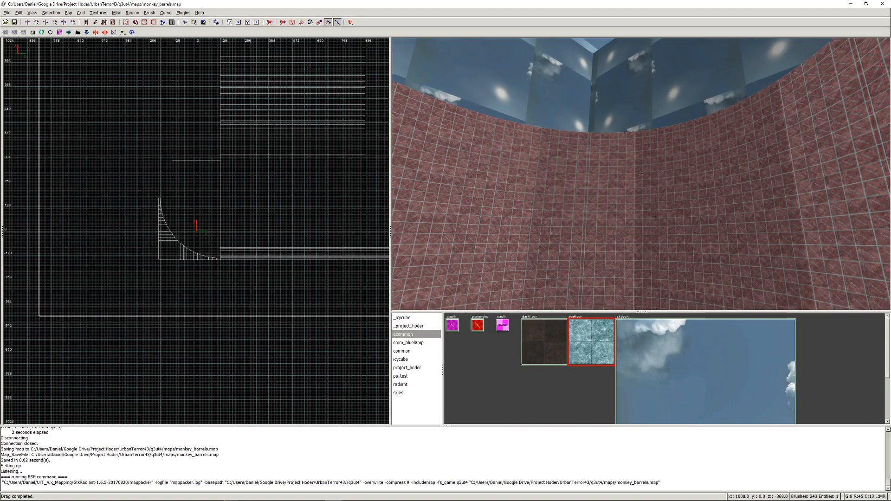
{"action": "key", "text": "Up"}
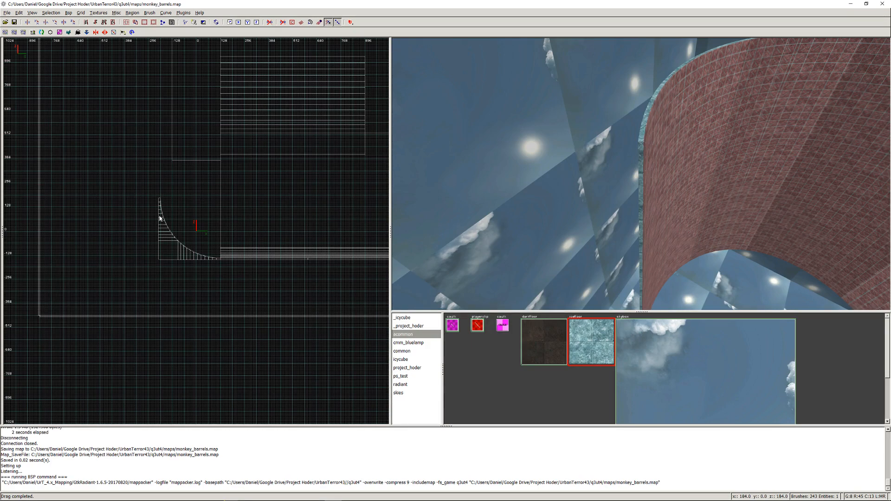
{"action": "right_click_drag", "start_coordinate": [280, 210], "coordinate": [223, 223]}
{"action": "mouse_move", "coordinate": [280, 209]}
{"action": "right_mouse_down"}
{"action": "mouse_move", "coordinate": [139, 261]}
{"action": "mouse_move", "coordinate": [4, 367]}
{"action": "right_mouse_up"}
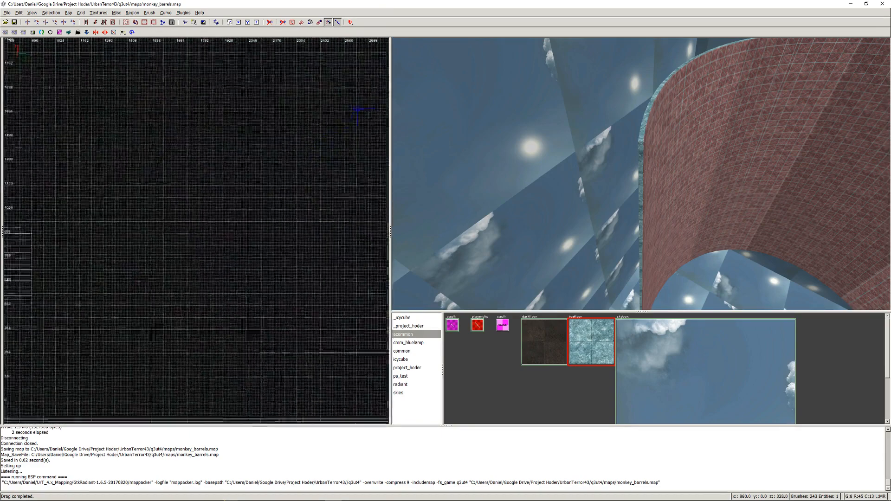
{"action": "scroll", "coordinate": [302, 187], "scroll_direction": "down", "scroll_amount": 3}
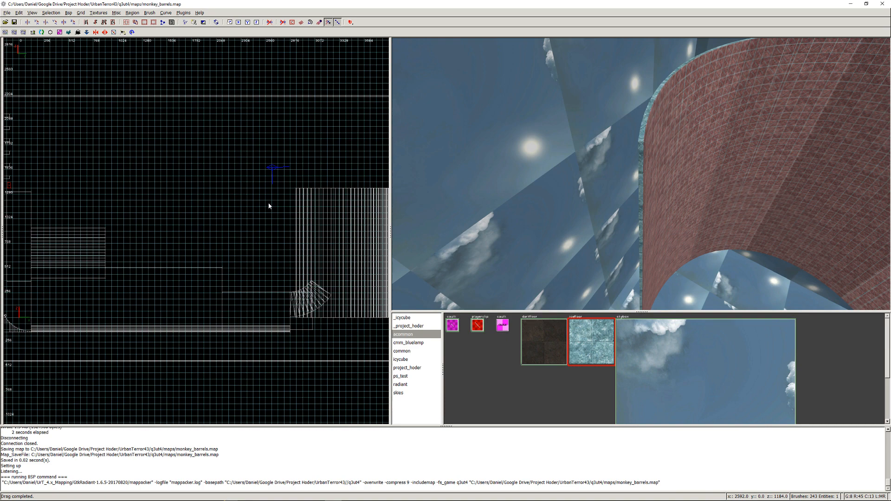
{"action": "right_click", "coordinate": [528, 254]}
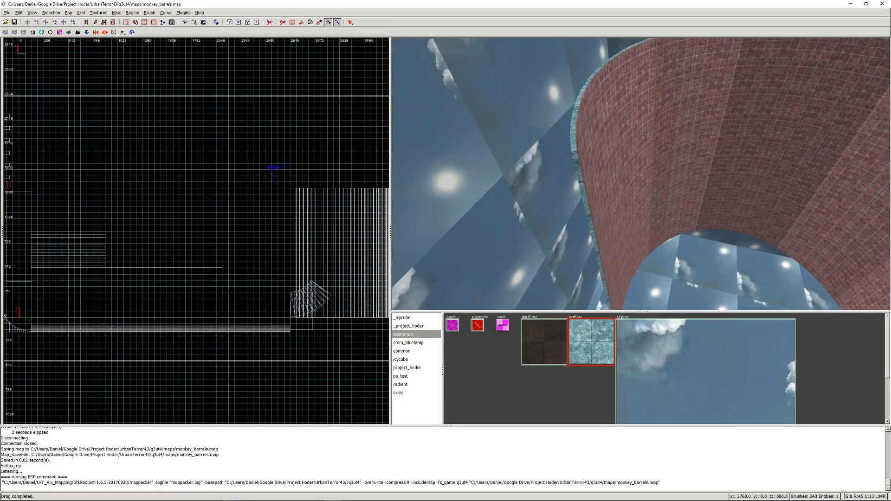
{"action": "scroll", "coordinate": [640, 174], "scroll_direction": "up", "scroll_amount": 4}
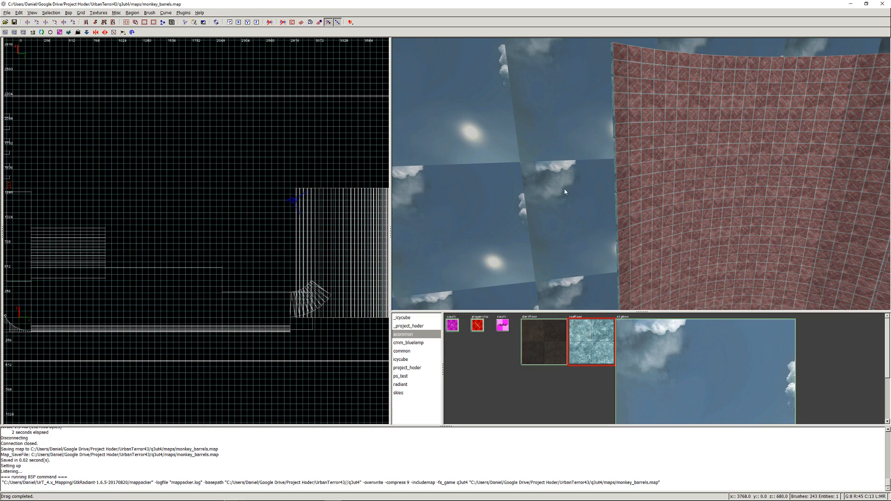
- Undo the last drag, the make-detail changes and two deletions to restore the strips at the curved wall's edge, then clear the selection
{"action": "key", "text": "ctrl+z"}
{"action": "key", "text": "ctrl+z"}
{"action": "key", "text": "ctrl+z"}
{"action": "key", "text": "ctrl+z"}
{"action": "key", "text": "ctrl+z"}
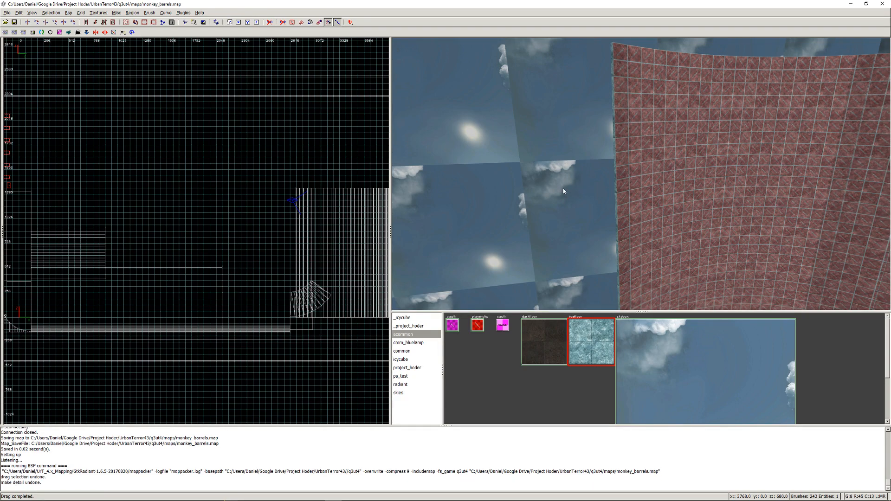
{"action": "key", "text": "ctrl+z"}
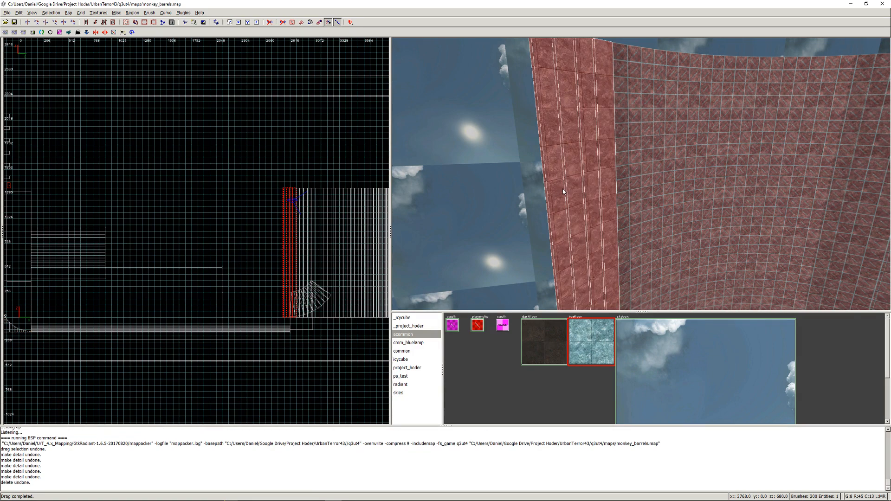
{"action": "key", "text": "Escape"}
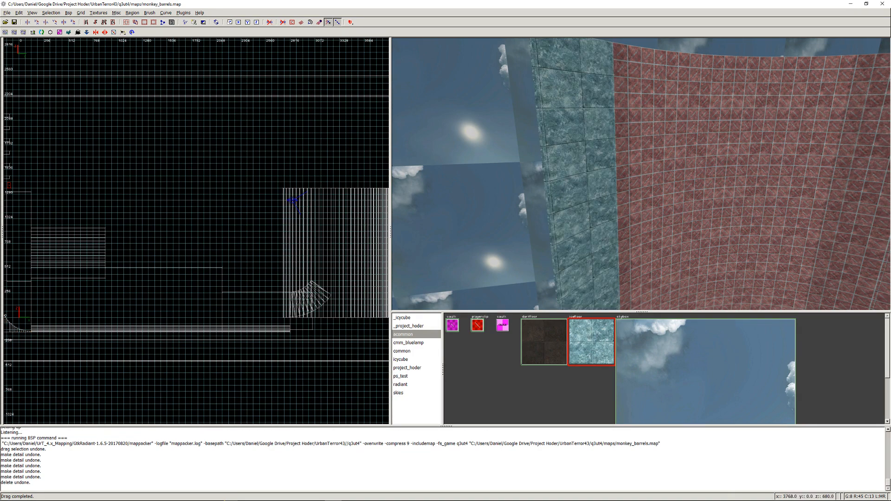
{"action": "right_click", "coordinate": [562, 187]}
{"action": "key", "text": "ctrl+z"}
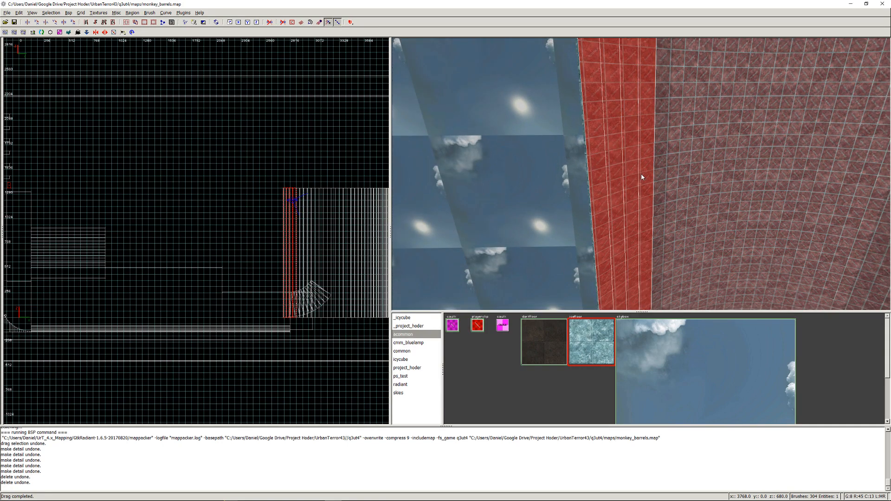
{"action": "key", "text": "Escape"}
{"action": "right_click", "coordinate": [546, 163]}
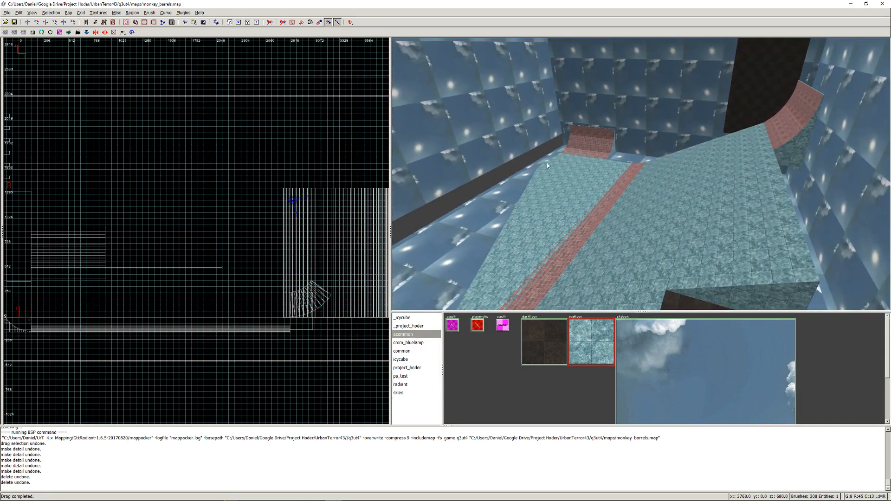
- Move the raised skybox side wall down 216 units to close the gap beneath it, and save the map
{"action": "left_click", "coordinate": [500, 152], "text": "shift"}
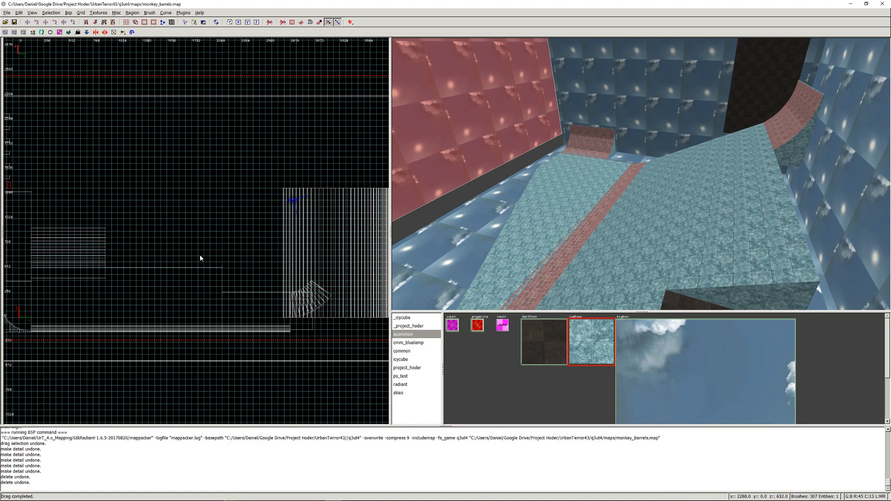
{"action": "key", "text": "ctrl+Tab"}
{"action": "right_click_drag", "start_coordinate": [108, 276], "coordinate": [209, 242]}
{"action": "scroll", "coordinate": [123, 262], "scroll_direction": "up", "scroll_amount": 4}
{"action": "left_click_drag", "start_coordinate": [135, 189], "coordinate": [136, 241]}
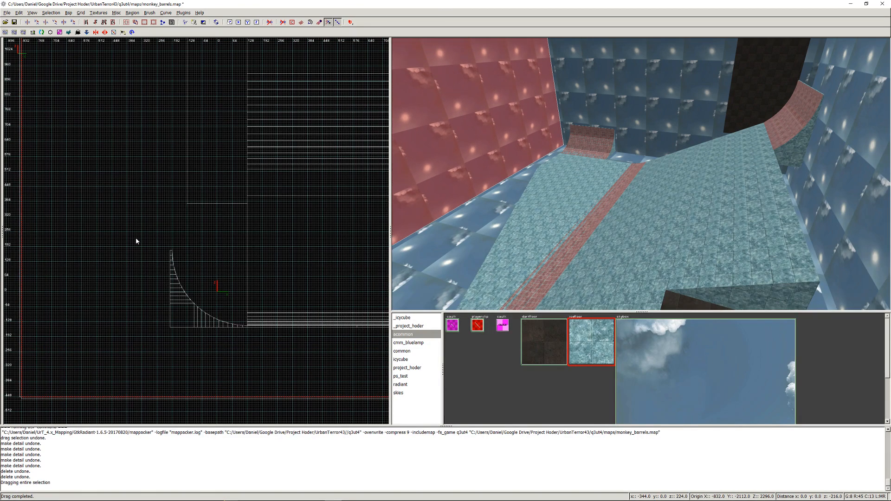
{"action": "key", "text": "ctrl+s"}
{"action": "key", "text": "Escape"}
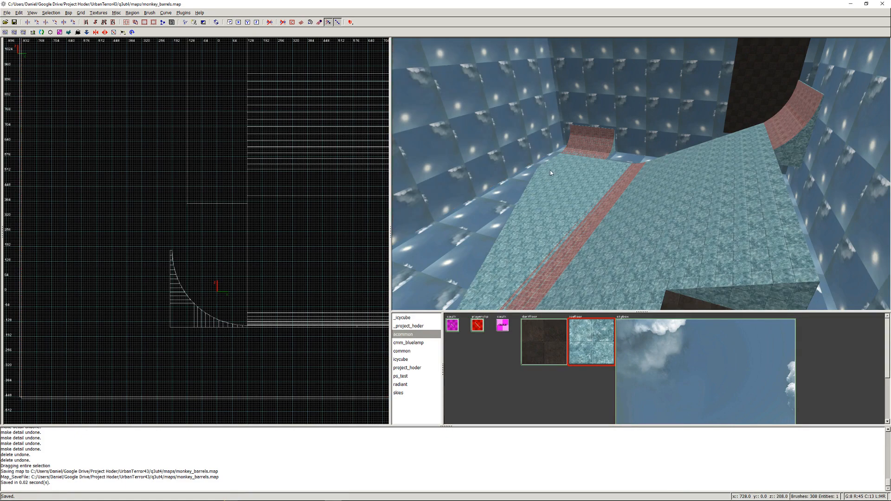
- Filter out the detail brushes and temporarily hide the corner ramp's clip strips and ice blocks to inspect the remaining structural geometry
{"action": "key", "text": "ctrl+d"}
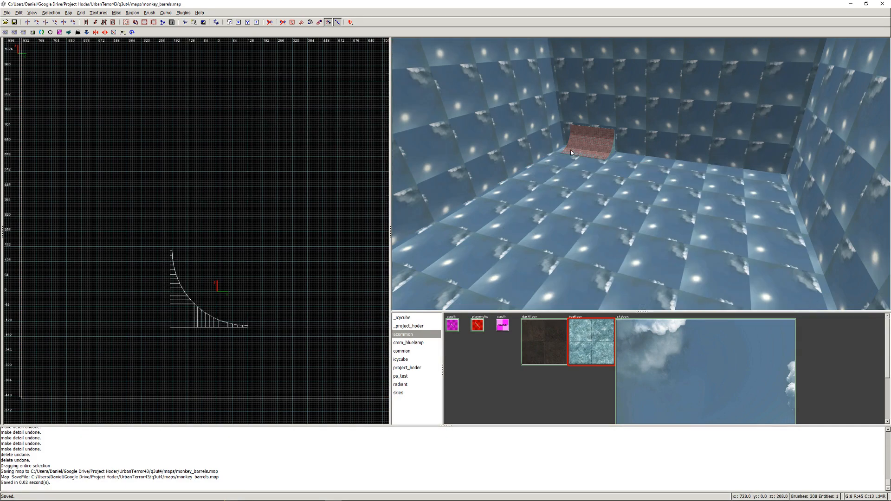
{"action": "left_click", "coordinate": [590, 131], "text": "shift"}
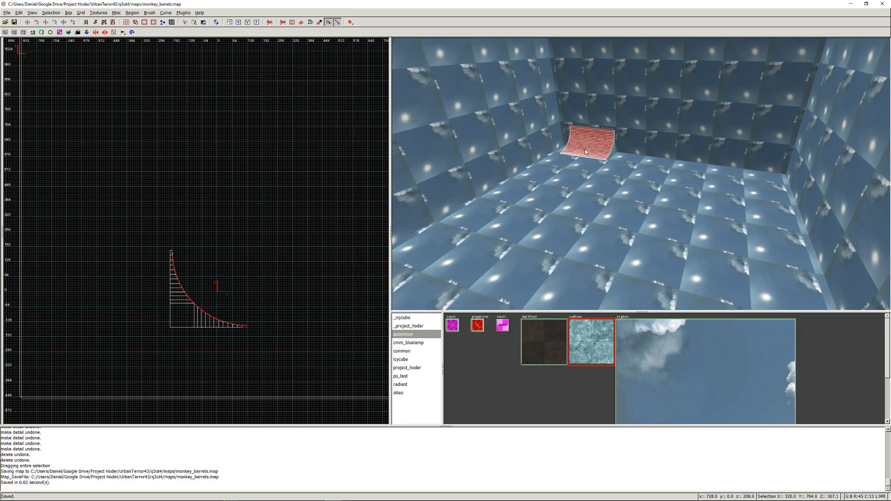
{"action": "left_click", "coordinate": [590, 131], "text": "shift"}
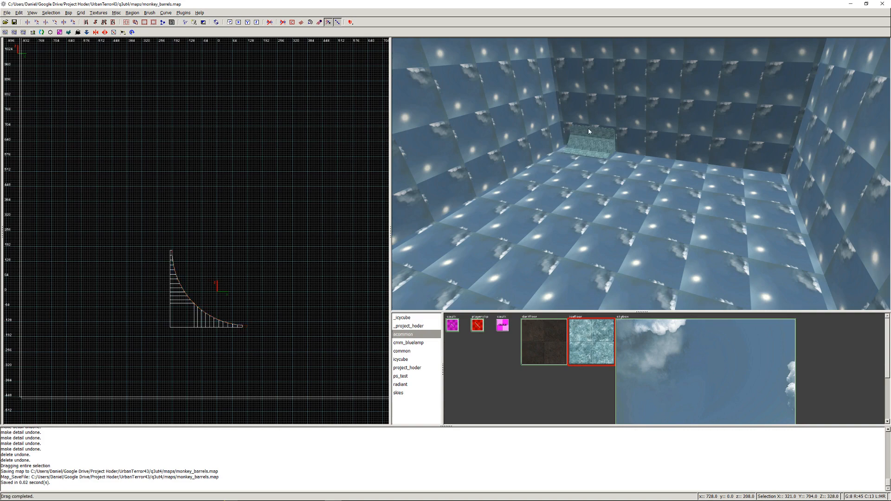
{"action": "left_click_drag", "start_coordinate": [589, 127], "coordinate": [583, 154], "text": "shift"}
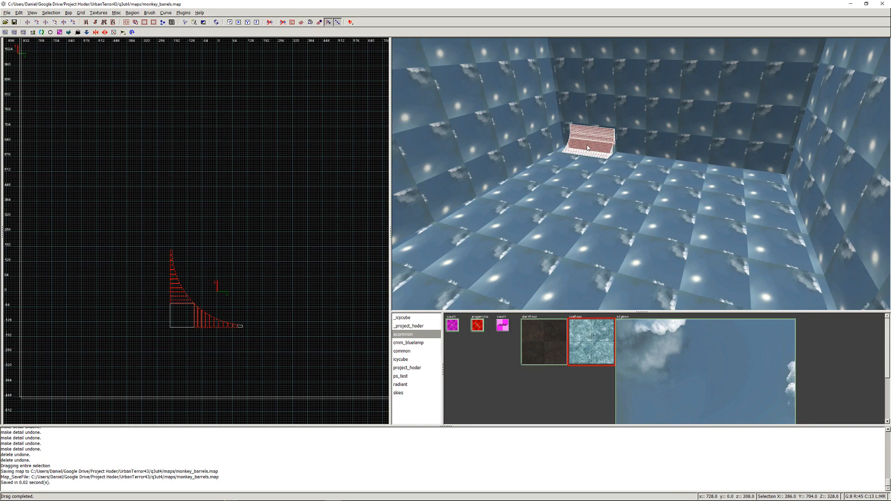
{"action": "key", "text": "BackSpace"}
{"action": "left_click", "coordinate": [587, 145], "text": "shift"}
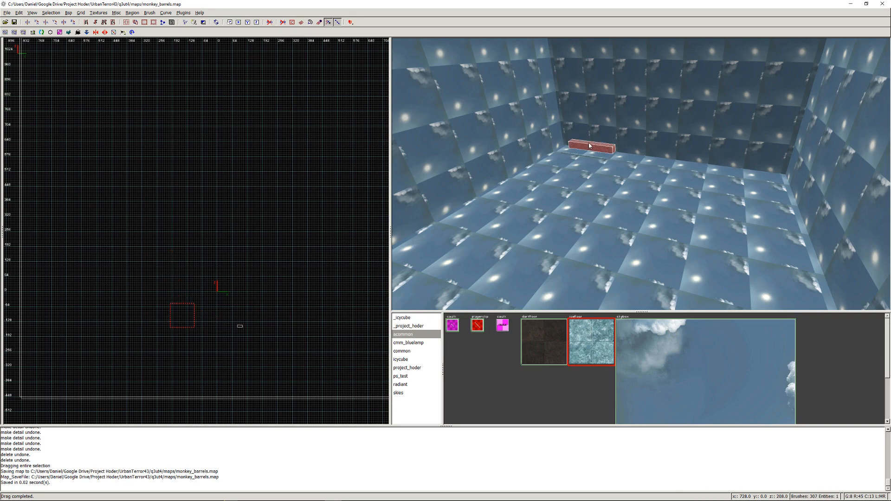
{"action": "key", "text": "BackSpace"}
- Hide the leftover ramp piece and the narrow ice brush to check the empty skybox, then show all hidden and detail brushes again
{"action": "left_click", "coordinate": [585, 159], "text": "shift"}
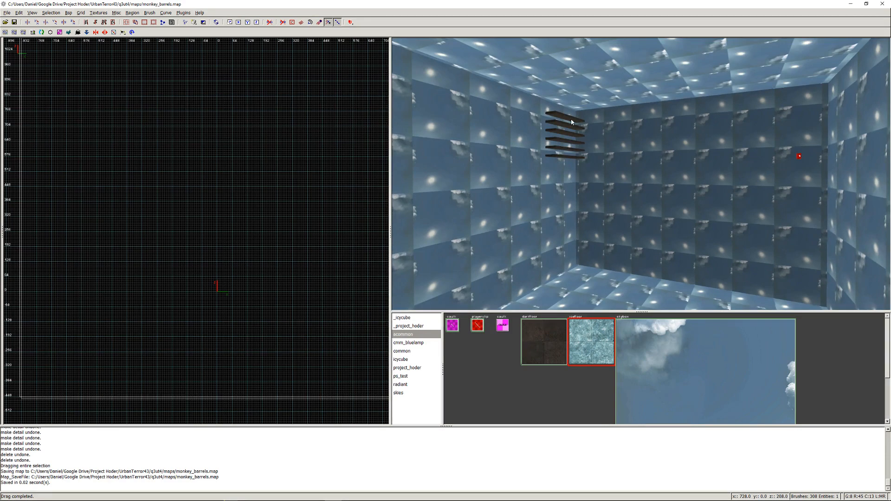
{"action": "left_click_drag", "start_coordinate": [572, 122], "coordinate": [565, 157], "text": "shift"}
{"action": "left_click", "coordinate": [551, 183], "text": "shift"}
{"action": "key", "text": "Escape"}
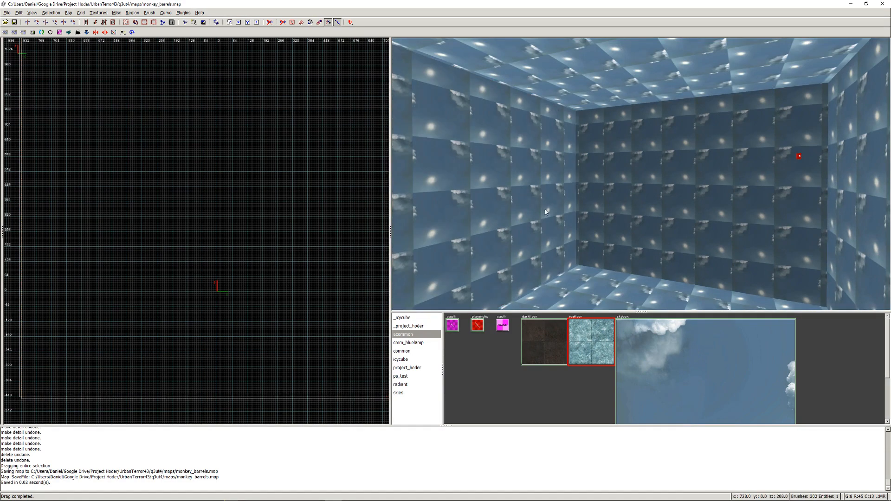
{"action": "right_click", "coordinate": [544, 209]}
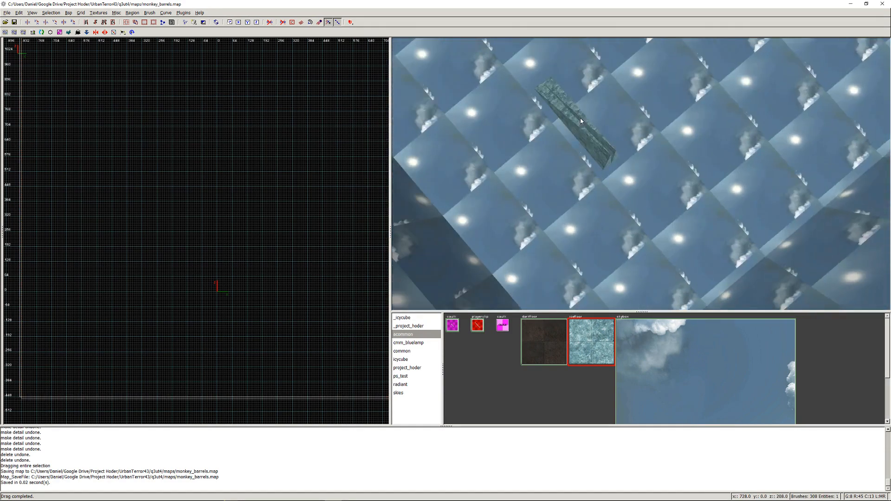
{"action": "left_click", "coordinate": [580, 121], "text": "shift"}
{"action": "key", "text": "BackSpace"}
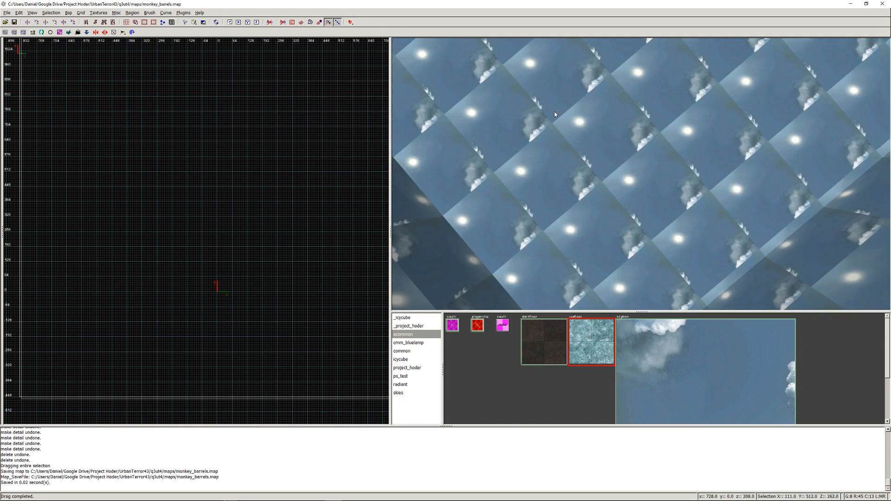
{"action": "right_click", "coordinate": [550, 137]}
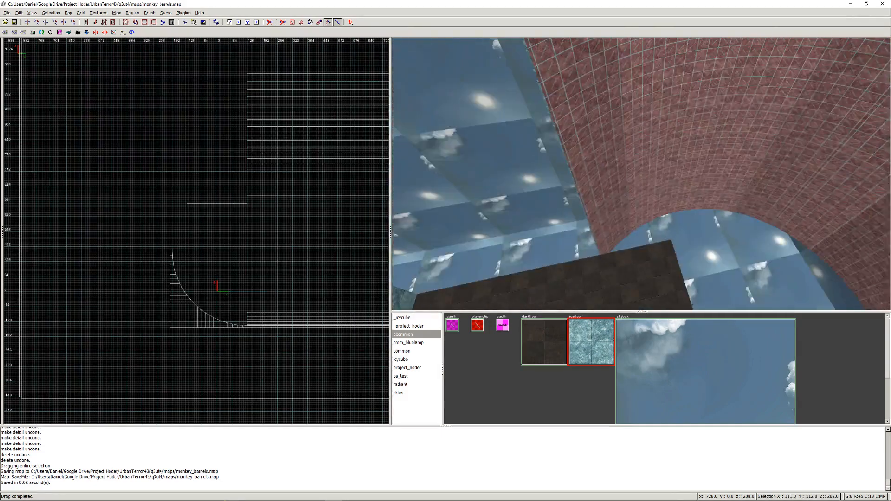
- Select the flat ice floor and, in the top view, stretch its edge past the corner ramp's end to about y -1664
{"action": "right_click", "coordinate": [641, 176]}
{"action": "right_click", "coordinate": [652, 138]}
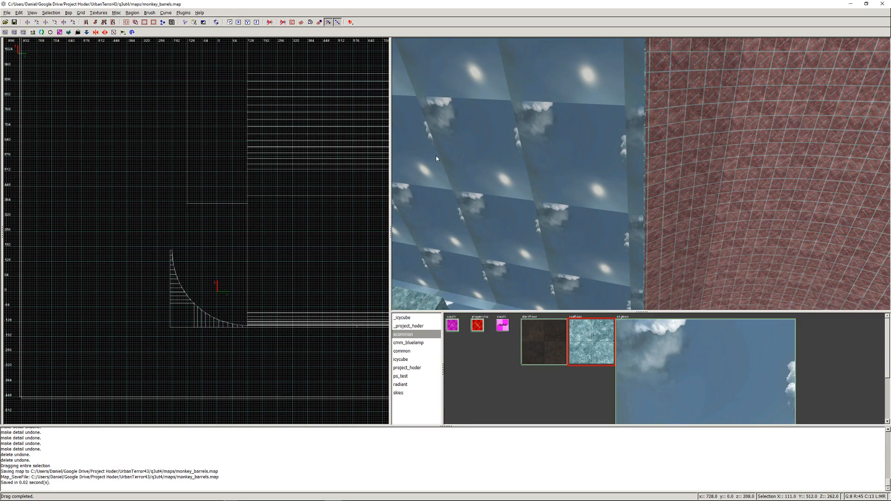
{"action": "key", "text": "Left"}
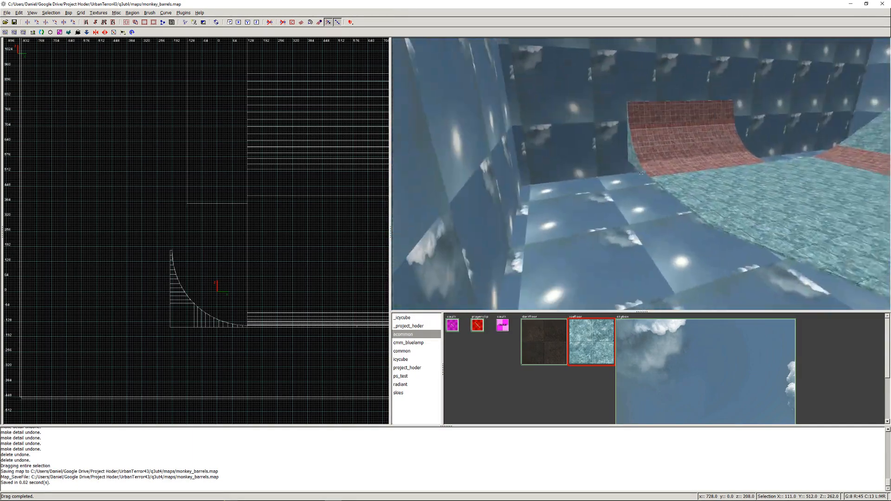
{"action": "right_click", "coordinate": [648, 193]}
{"action": "left_click", "coordinate": [649, 193], "text": "shift"}
{"action": "key", "text": "ctrl+Tab"}
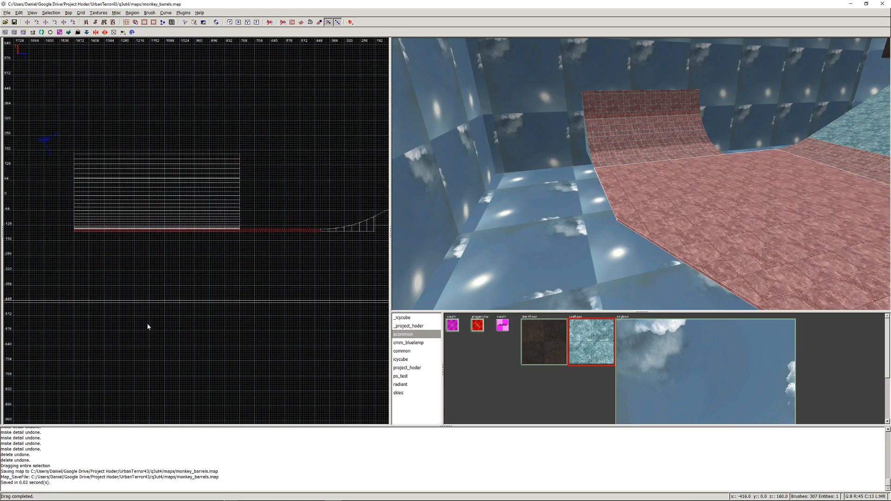
{"action": "key", "text": "ctrl+Tab"}
{"action": "mouse_move", "coordinate": [104, 199]}
{"action": "right_mouse_down"}
{"action": "mouse_move", "coordinate": [268, 201]}
{"action": "mouse_move", "coordinate": [351, 86]}
{"action": "mouse_move", "coordinate": [270, 48]}
{"action": "right_mouse_up"}
{"action": "scroll", "coordinate": [245, 221], "scroll_direction": "up", "scroll_amount": 2}
{"action": "right_click_drag", "start_coordinate": [245, 224], "coordinate": [180, 209]}
{"action": "left_click_drag", "start_coordinate": [193, 223], "coordinate": [174, 291]}
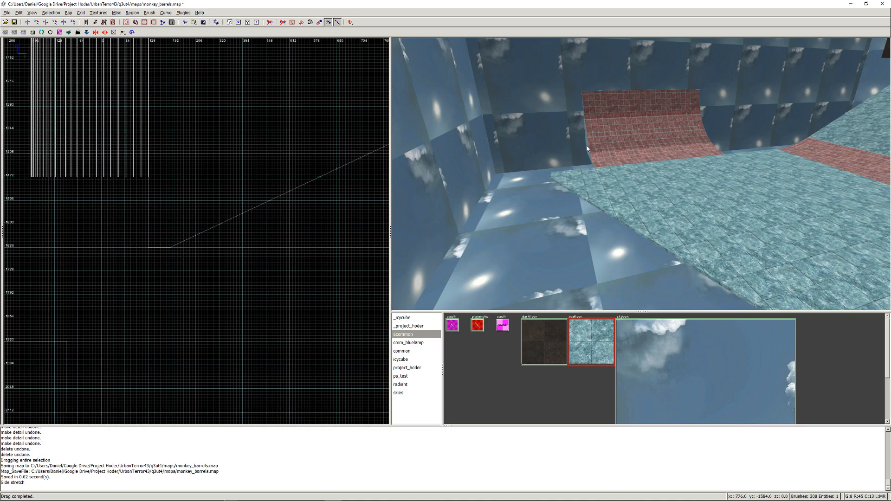
- Select all the clip strips covering the corner ramp's curved surface and examine the ramp's open end
{"action": "left_click_drag", "start_coordinate": [625, 96], "coordinate": [614, 166], "text": "shift"}
{"action": "left_click", "coordinate": [611, 179], "text": "shift"}
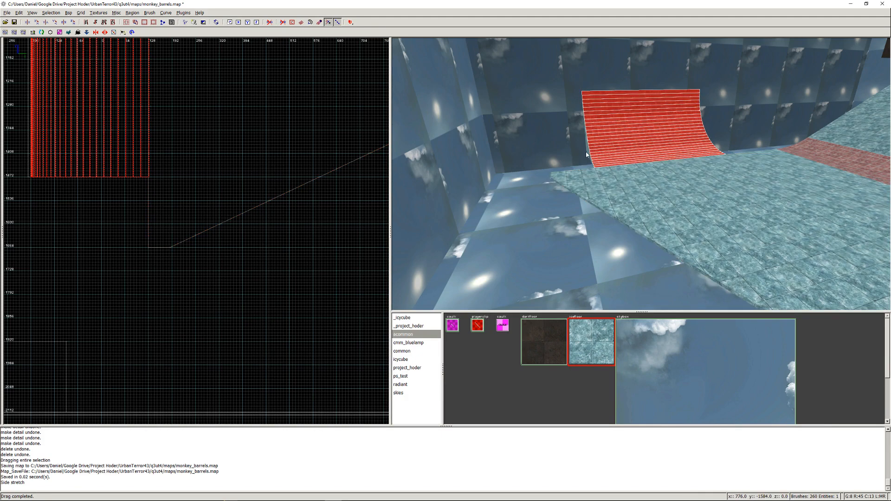
{"action": "right_click_drag", "start_coordinate": [175, 204], "coordinate": [174, 203]}
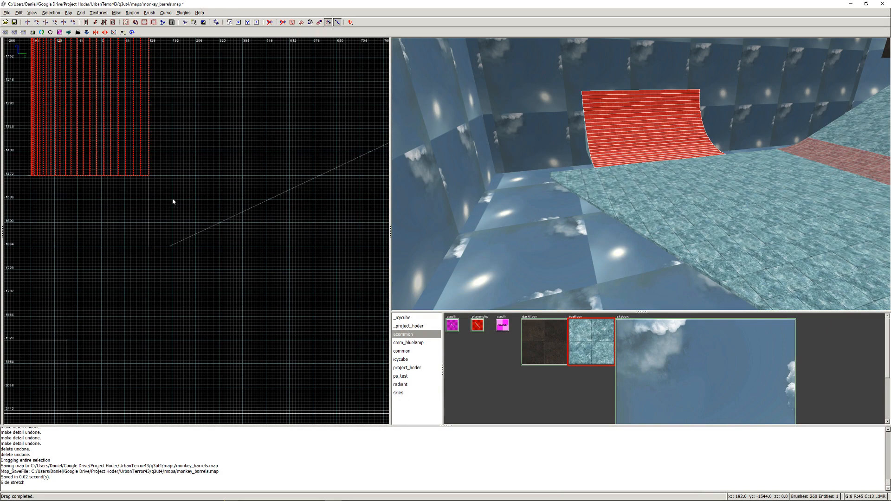
{"action": "right_click", "coordinate": [525, 180]}
{"action": "key", "text": "Left"}
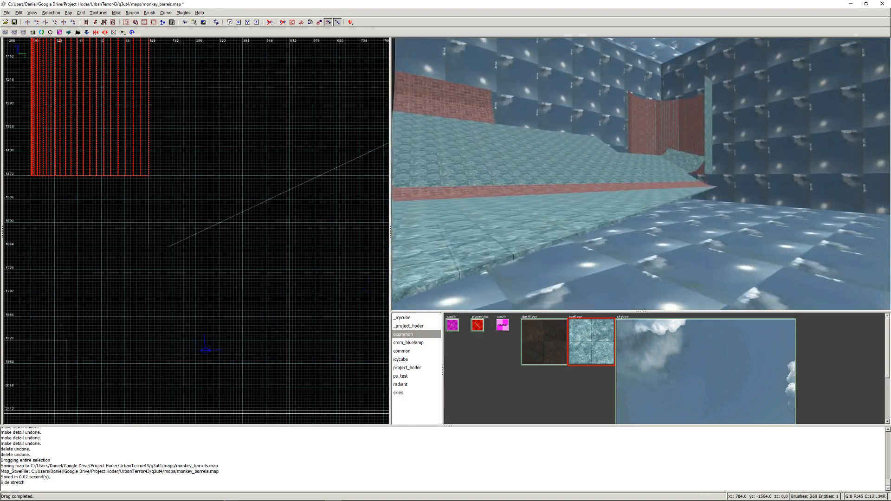
{"action": "key", "text": "Left"}
{"action": "key", "text": "Left"}
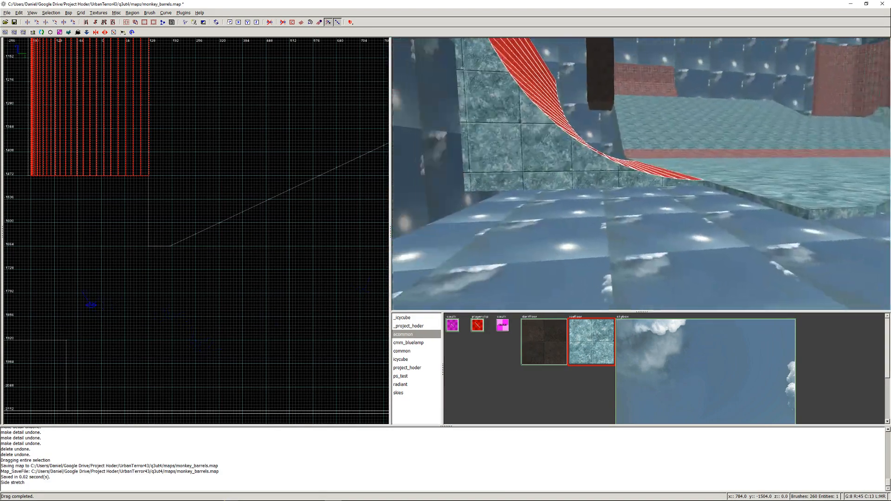
{"action": "right_click", "coordinate": [645, 178]}
{"action": "left_click_drag", "start_coordinate": [721, 178], "coordinate": [700, 182]}
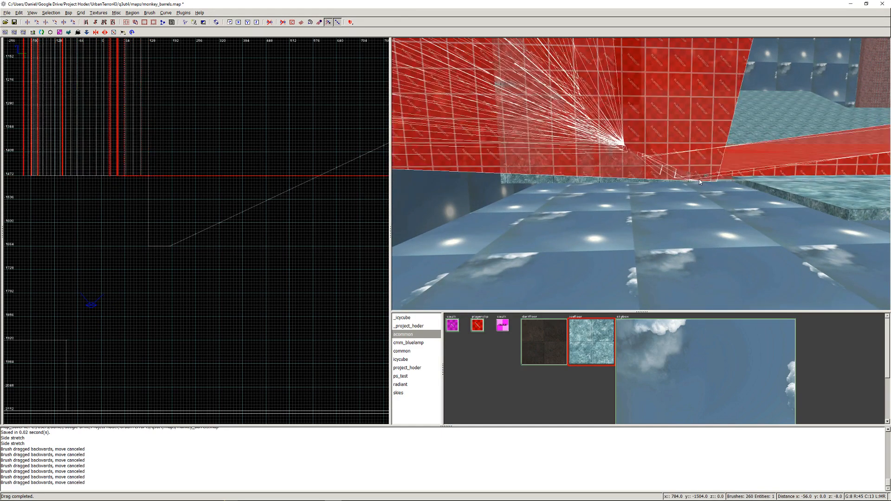
{"action": "key", "text": "ctrl+z"}
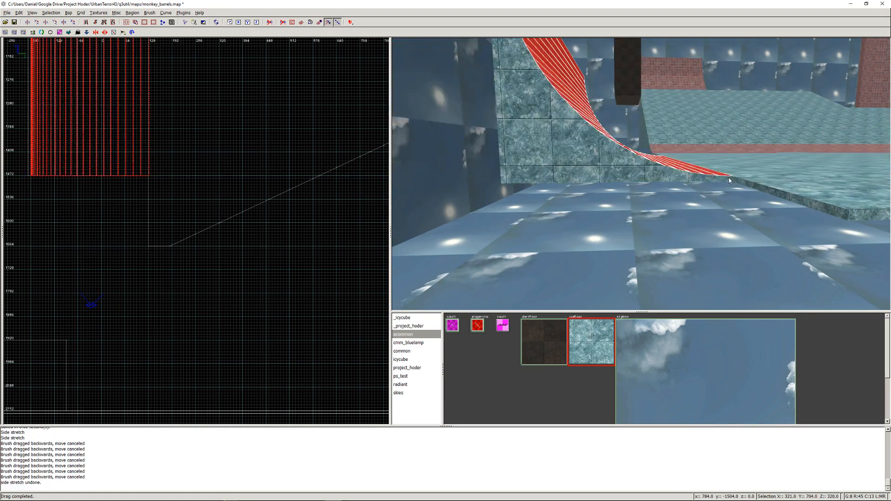
- Add the corner ramp's ice blocks to the selection, excluding the skybox wall, and stretch the ramp's end to the floor edge at about y -1664
{"action": "mouse_move", "coordinate": [705, 179]}
{"action": "left_mouse_down", "text": "shift"}
{"action": "mouse_move", "coordinate": [556, 160]}
{"action": "mouse_move", "coordinate": [522, 66]}
{"action": "left_mouse_up", "text": "shift"}
{"action": "right_click", "coordinate": [523, 66]}
{"action": "right_click", "coordinate": [643, 184]}
{"action": "left_click_drag", "start_coordinate": [568, 221], "coordinate": [563, 161], "text": "shift"}
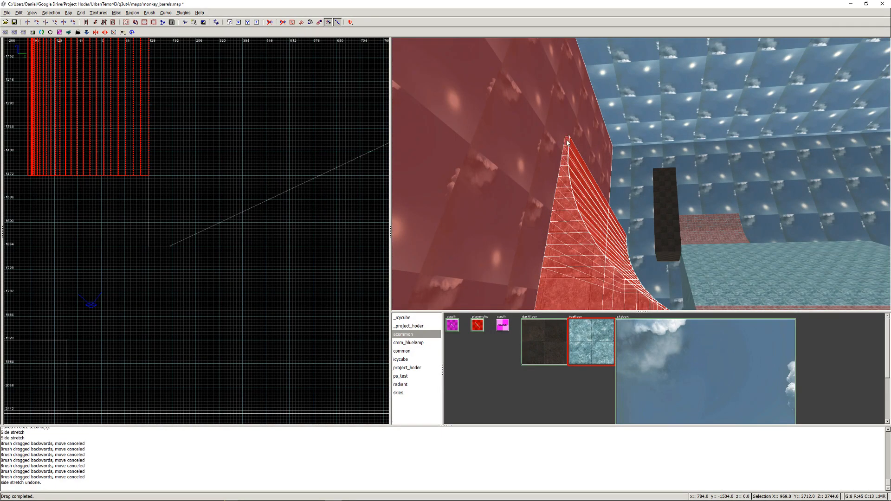
{"action": "left_click", "coordinate": [509, 154], "text": "shift"}
{"action": "right_click", "coordinate": [488, 207]}
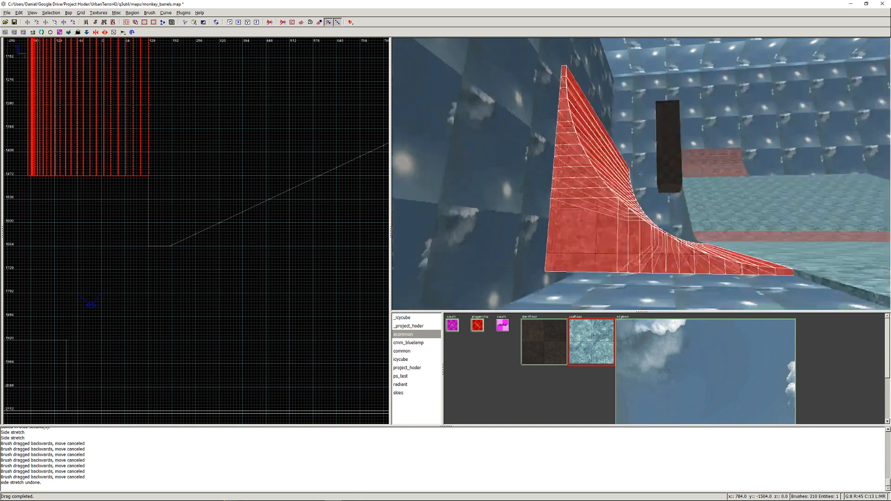
{"action": "key", "text": "Right"}
{"action": "right_click", "coordinate": [640, 173]}
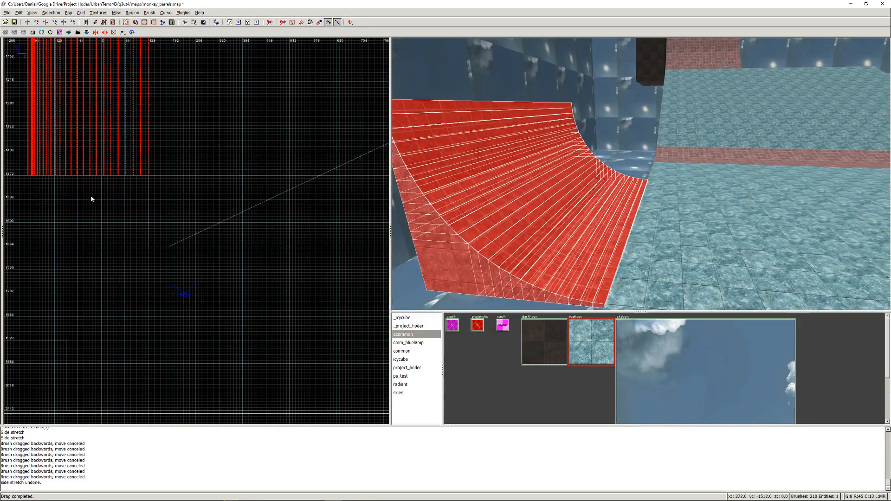
{"action": "left_click_drag", "start_coordinate": [126, 203], "coordinate": [123, 274]}
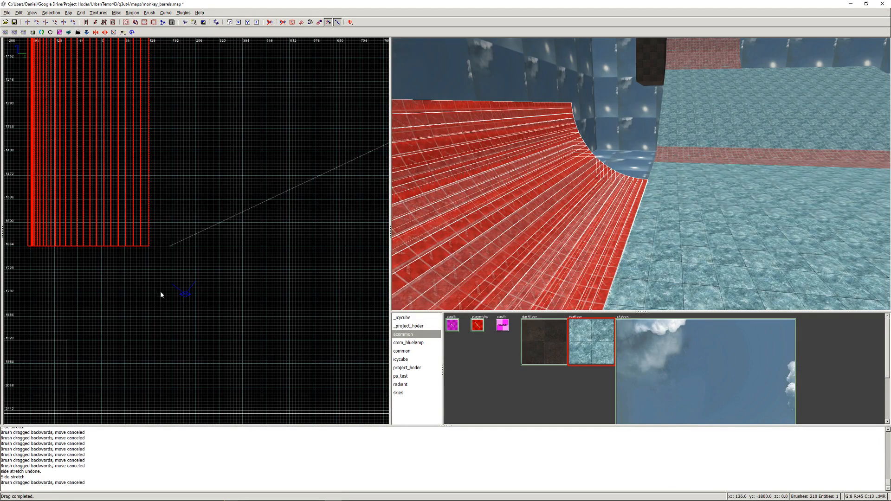
{"action": "key", "text": "Escape"}
- Check the widened corner ramp in the camera view and save the map
{"action": "right_click", "coordinate": [559, 218]}
{"action": "key", "text": "Up"}
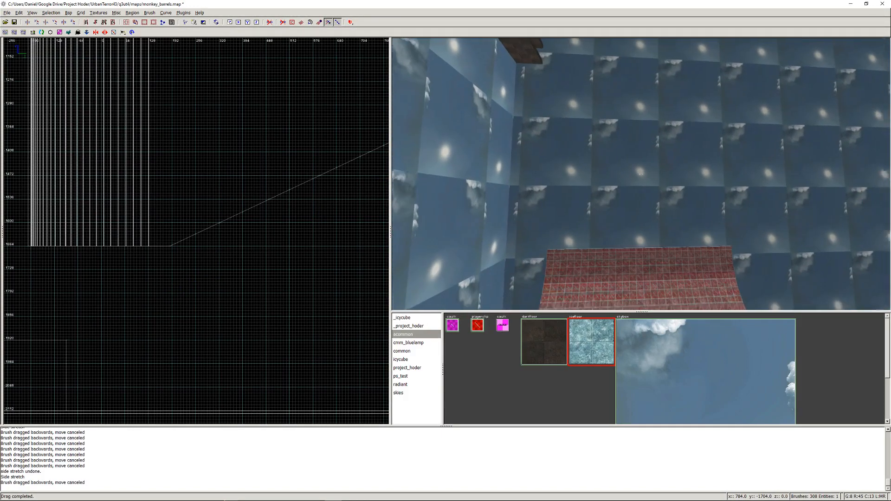
{"action": "right_click", "coordinate": [640, 174]}
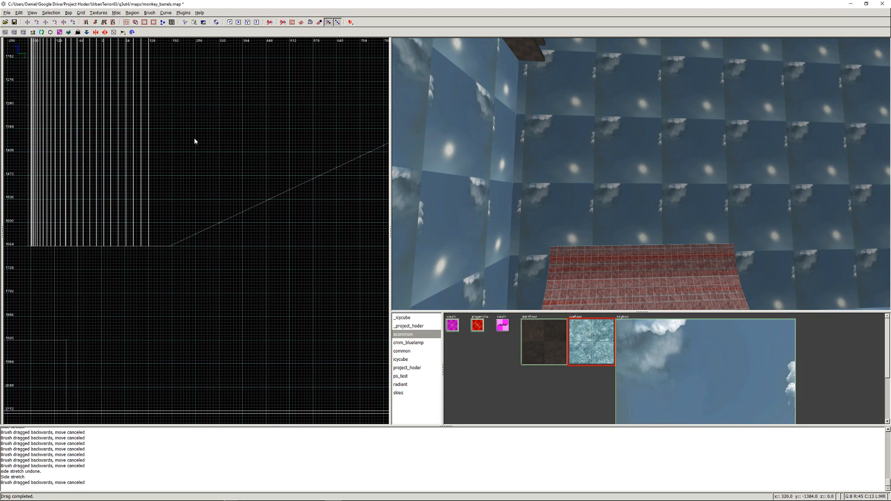
{"action": "key", "text": "ctrl+s"}
{"action": "left_click", "coordinate": [70, 12]}
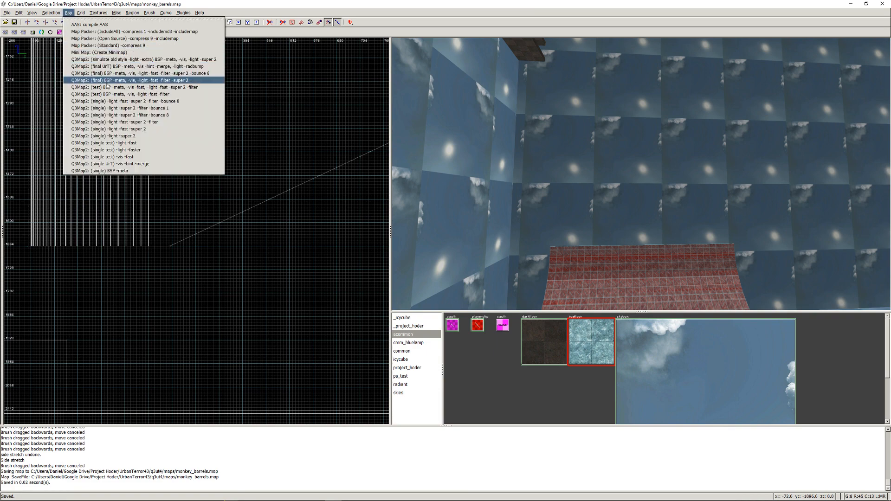
{"action": "key", "text": "Escape"}
- Delete the two outermost clip strips and the two ice strips behind them at the tall curved wall's open edge
{"action": "right_click", "coordinate": [528, 131]}
{"action": "key", "text": "Up"}
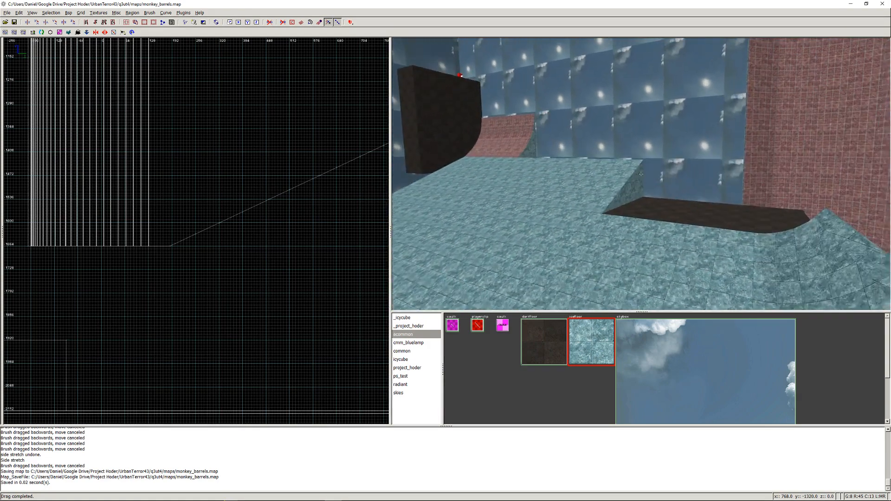
{"action": "key", "text": "Up"}
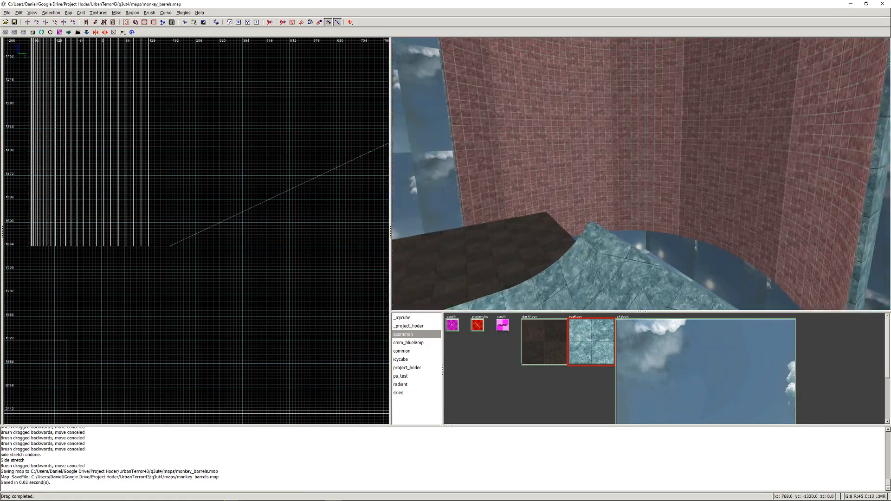
{"action": "right_click", "coordinate": [701, 180]}
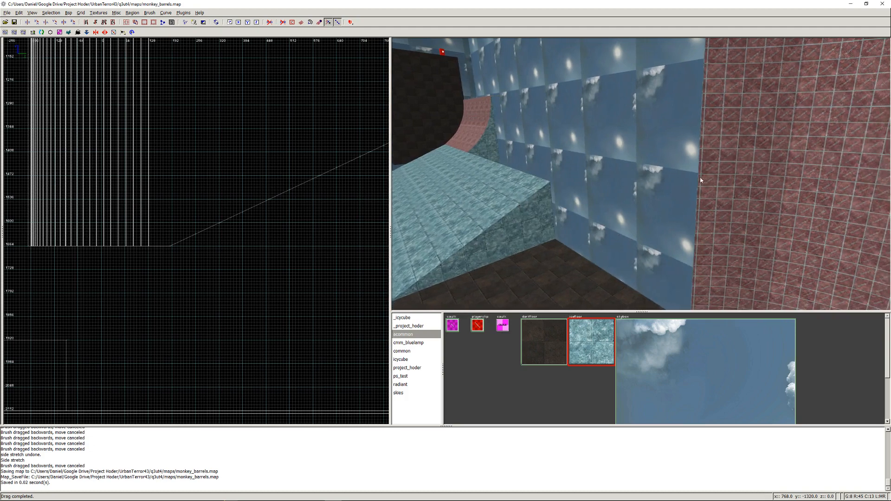
{"action": "left_click", "coordinate": [702, 180], "text": "shift"}
{"action": "left_click_drag", "start_coordinate": [715, 179], "coordinate": [718, 179]}
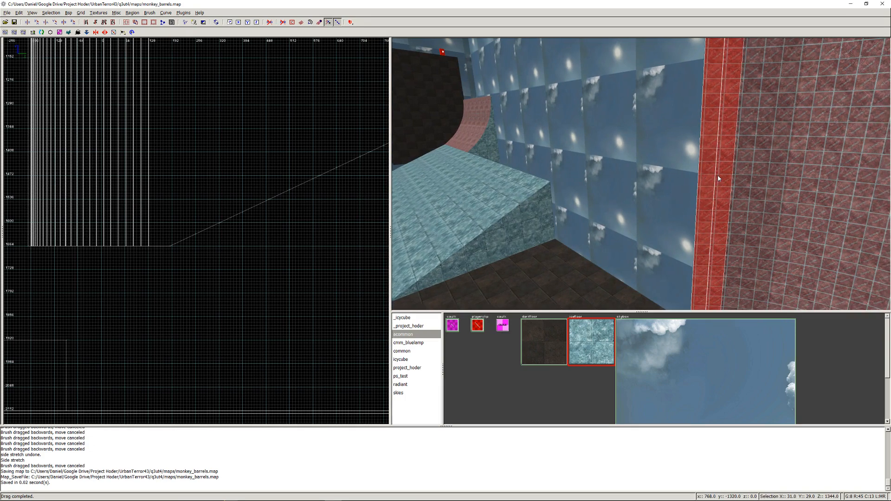
{"action": "key", "text": "BackSpace"}
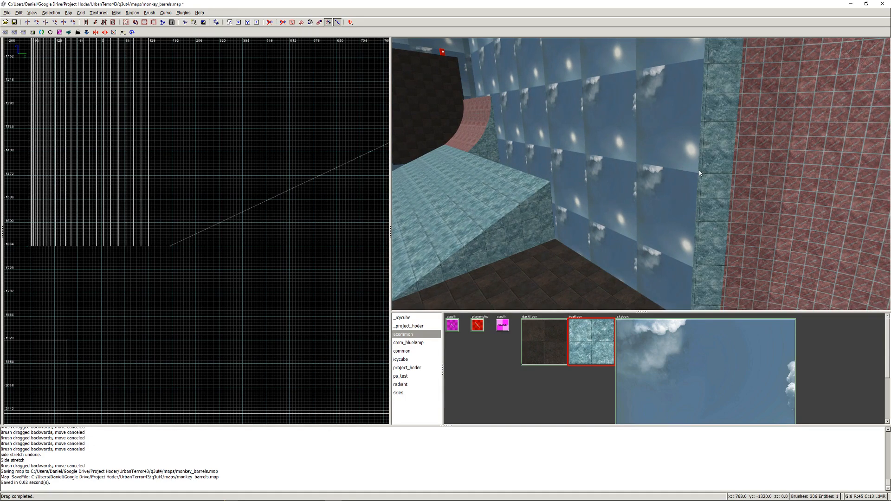
{"action": "left_click_drag", "start_coordinate": [706, 171], "coordinate": [719, 172], "text": "shift"}
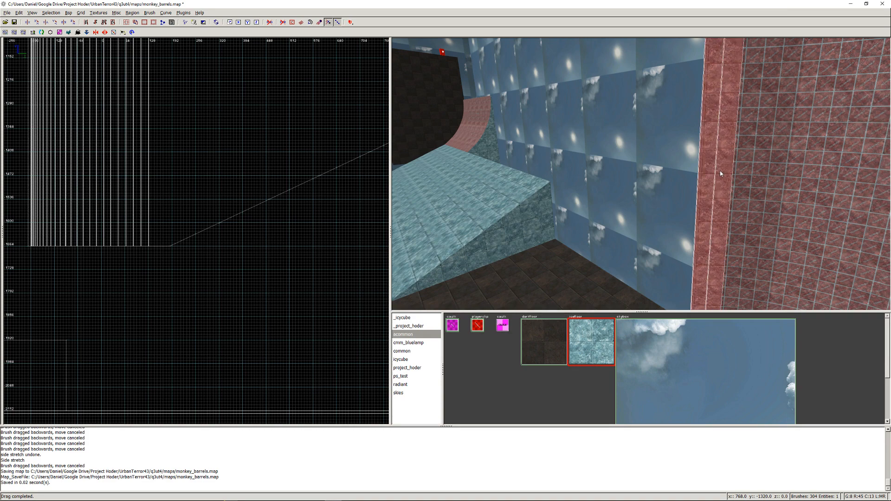
{"action": "key", "text": "Escape"}
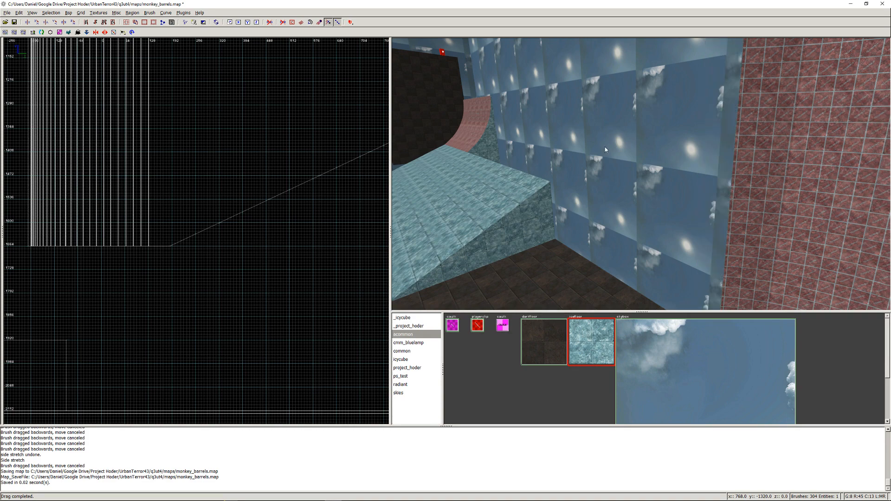
- Save the map and compile it with the Q3Map2 (test) BSP -meta, -vis, -light -fast -filter option
{"action": "key", "text": "ctrl+s"}
{"action": "left_click", "coordinate": [71, 12]}
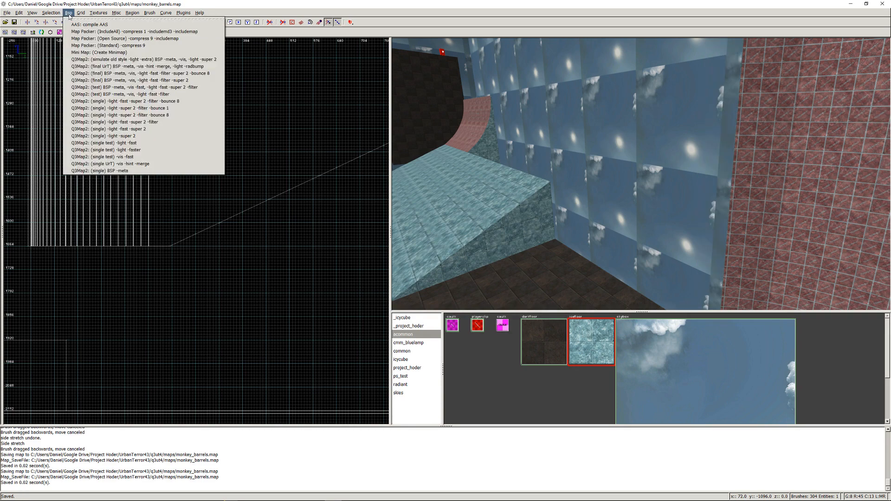
{"action": "left_click", "coordinate": [92, 96]}
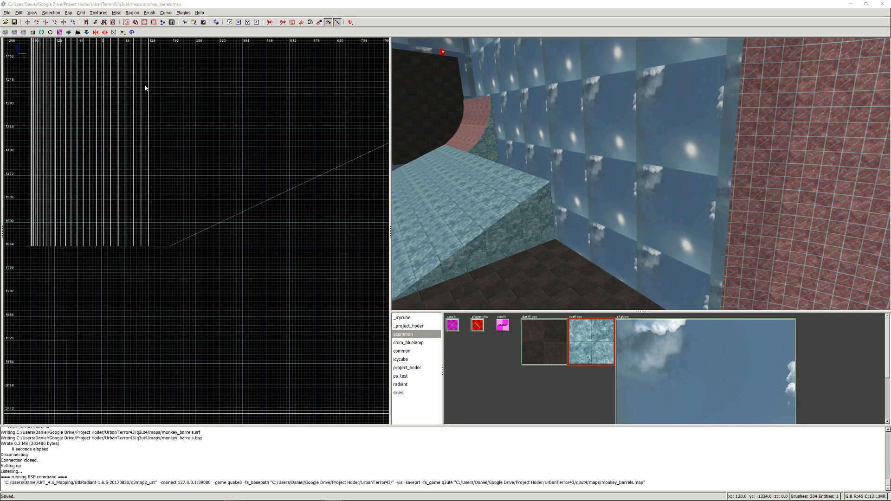
- Pack the compiled map with the Map Packer (Open Source) -compress 9 -includemap option
{"action": "left_click", "coordinate": [70, 13]}
{"action": "left_click", "coordinate": [82, 39]}
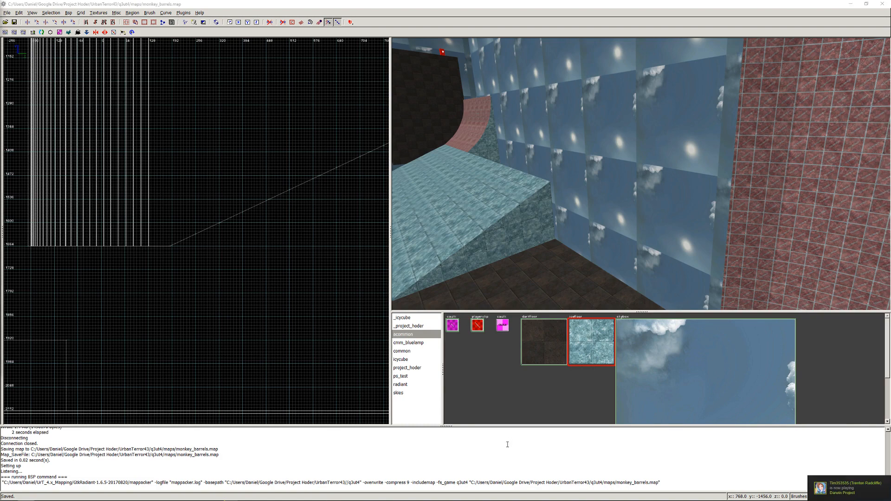
- Switch to Urban Terror, close the weapon selection, inspect the corner ramp and tall curved wall from the start platform, and quit the game
{"action": "mouse_move", "coordinate": [500, 500]}
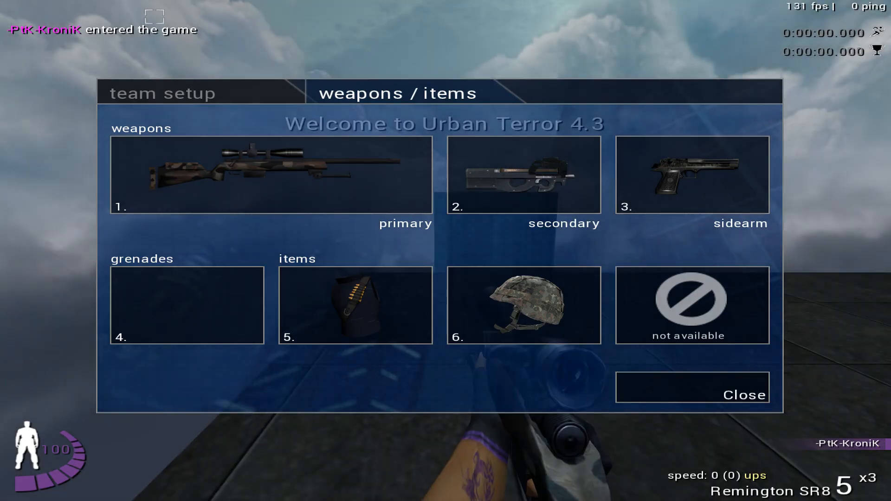
{"action": "left_click", "coordinate": [628, 394]}
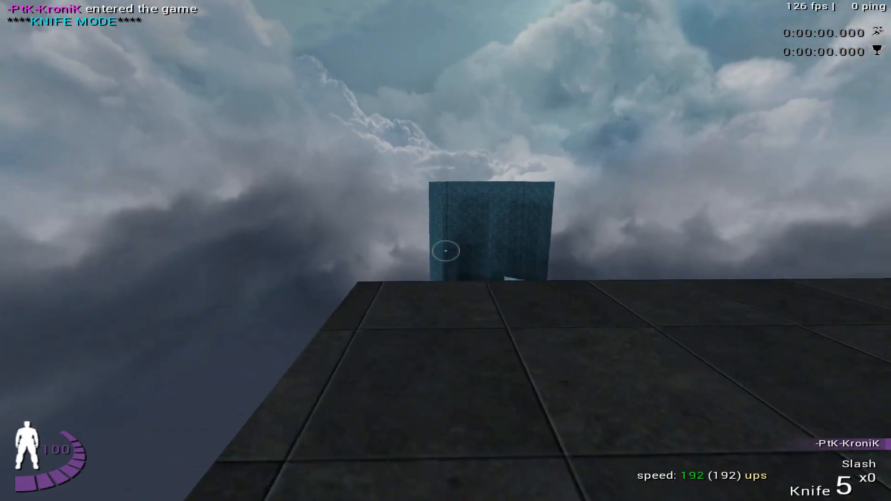
{"action": "key", "text": "w"}
{"action": "left_click", "coordinate": [445, 251]}
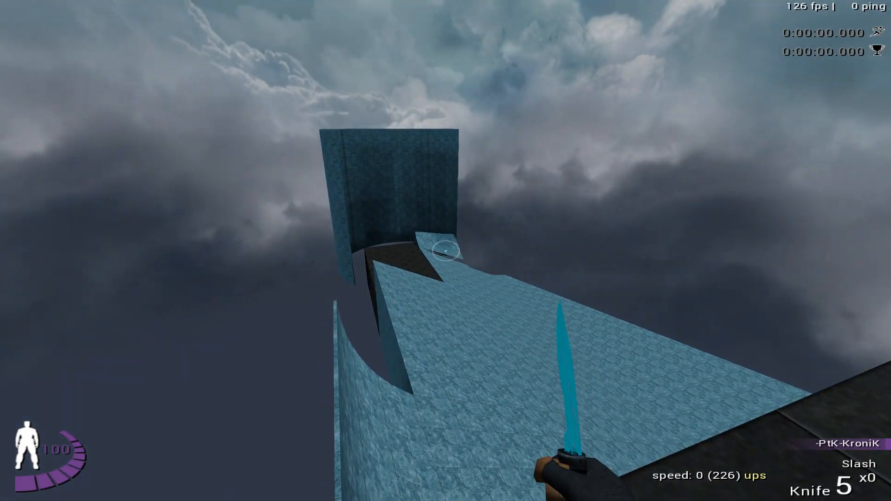
{"action": "left_click", "coordinate": [445, 250]}
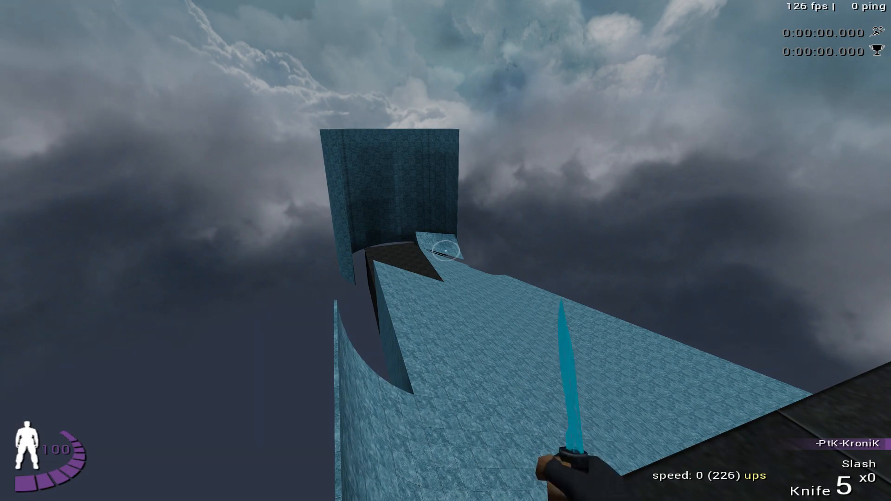
{"action": "key", "text": "Escape"}
{"action": "left_click", "coordinate": [680, 13]}
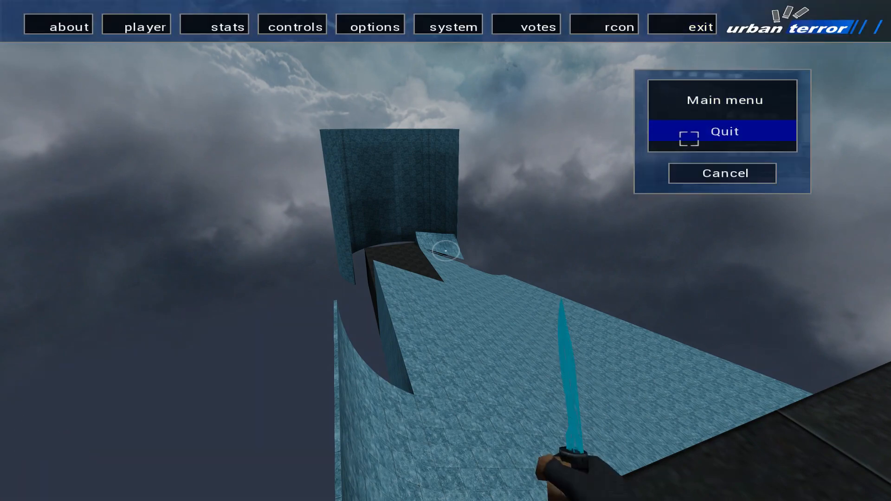
{"action": "key", "text": "Escape"}
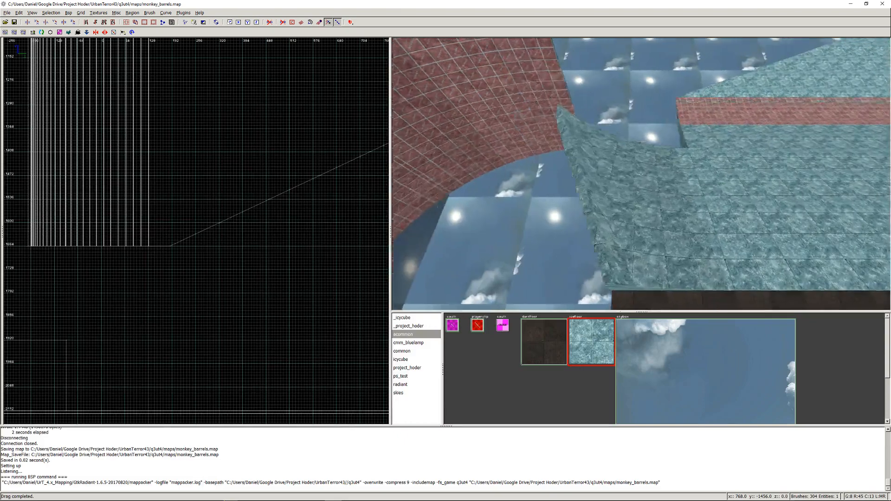
- In GtkRadiant, select and delete the two overlapping thin strips lying on the corner ramp's lower slope
{"action": "right_click", "coordinate": [641, 174]}
{"action": "left_click_drag", "start_coordinate": [464, 124], "coordinate": [585, 177], "text": "shift"}
{"action": "key", "text": "Escape"}
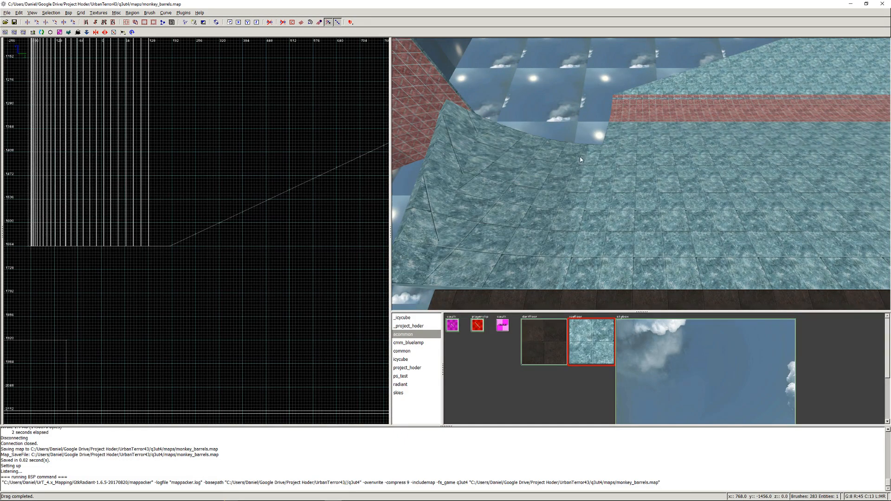
{"action": "left_click", "coordinate": [580, 157], "text": "shift"}
{"action": "left_click", "coordinate": [564, 151], "text": "shift"}
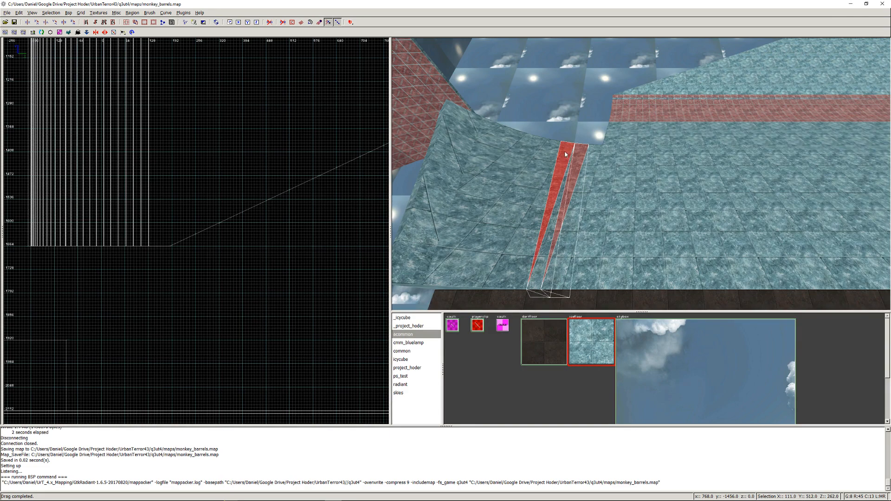
{"action": "key", "text": "Escape"}
{"action": "left_click", "coordinate": [567, 149], "text": "shift"}
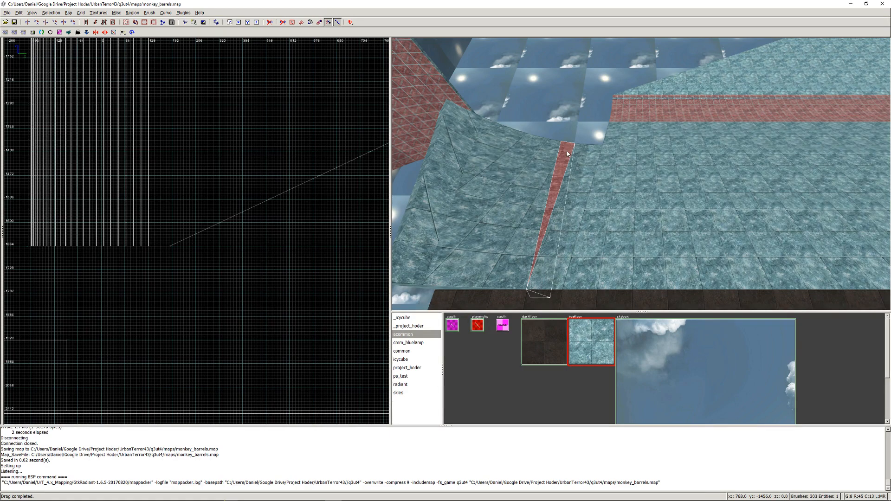
{"action": "key", "text": "BackSpace"}
{"action": "left_click", "coordinate": [574, 153], "text": "shift"}
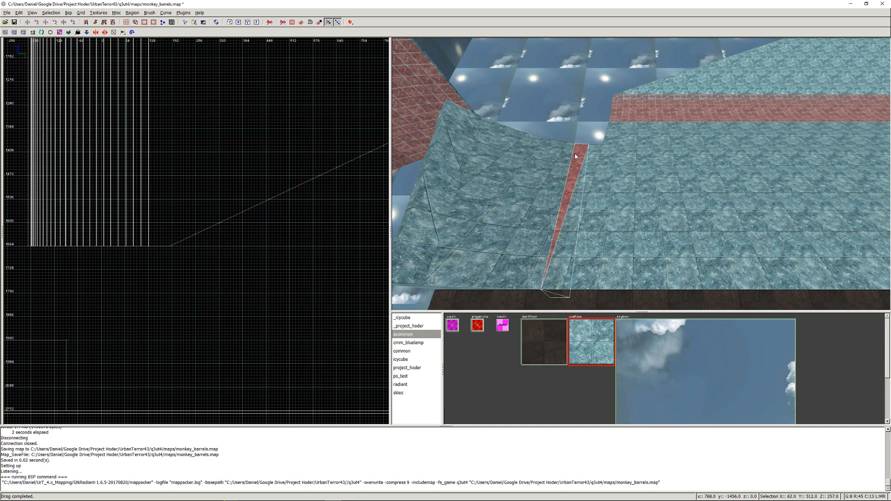
{"action": "key", "text": "BackSpace"}
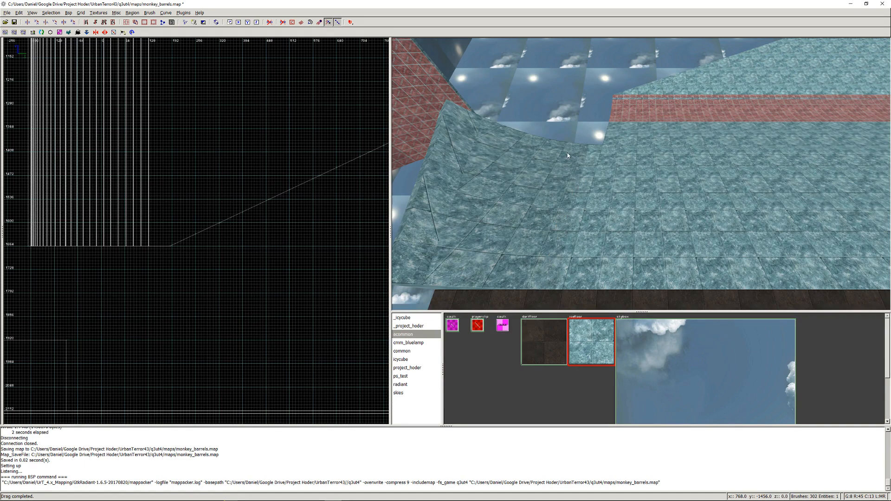
- Select the corner ramp's strips across the whole slope to check for further overlapping pieces, and clear the selection
{"action": "left_click_drag", "start_coordinate": [570, 155], "coordinate": [508, 151], "text": "shift"}
{"action": "key", "text": "BackSpace"}
{"action": "mouse_move", "coordinate": [444, 118]}
{"action": "left_mouse_down", "text": "shift"}
{"action": "mouse_move", "coordinate": [488, 146]}
{"action": "mouse_move", "coordinate": [594, 182]}
{"action": "left_mouse_up", "text": "shift"}
{"action": "left_click", "coordinate": [607, 184], "text": "shift"}
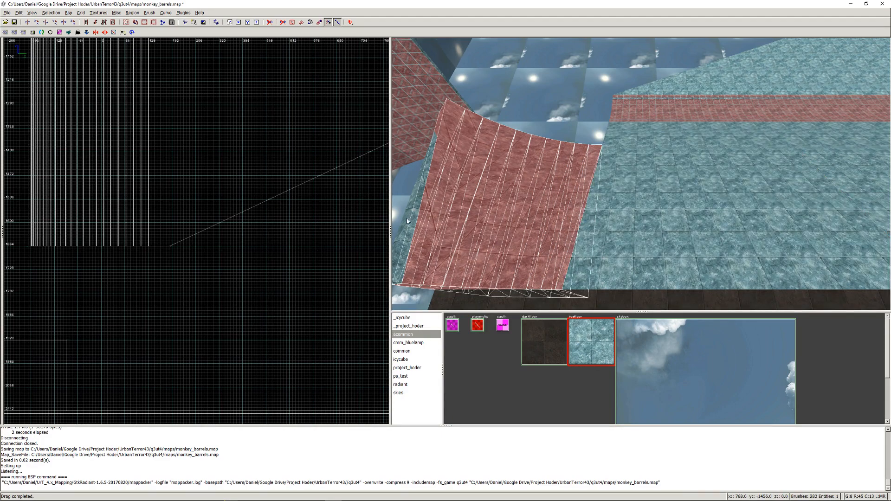
{"action": "right_click", "coordinate": [407, 219]}
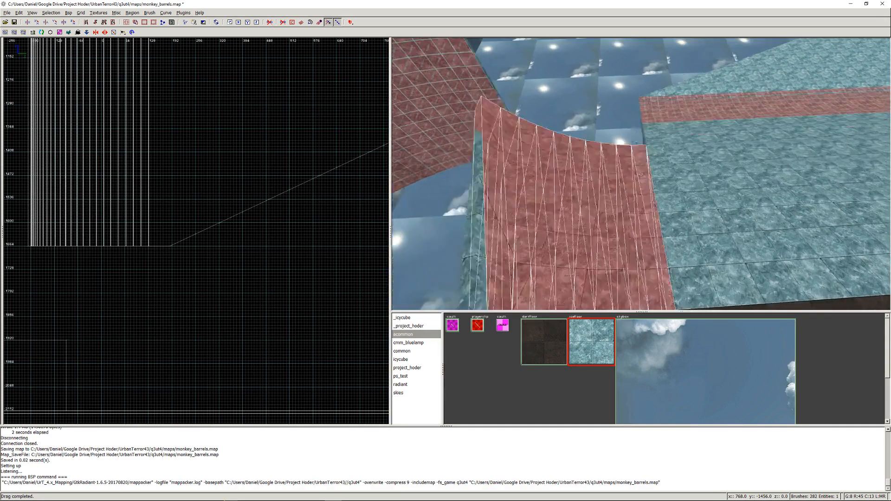
{"action": "key", "text": "Escape"}
- Isolate the extra strip along the corner ramp's high outer edge, facing the tall curved wall, and delete it
{"action": "left_click", "coordinate": [566, 194], "text": "shift"}
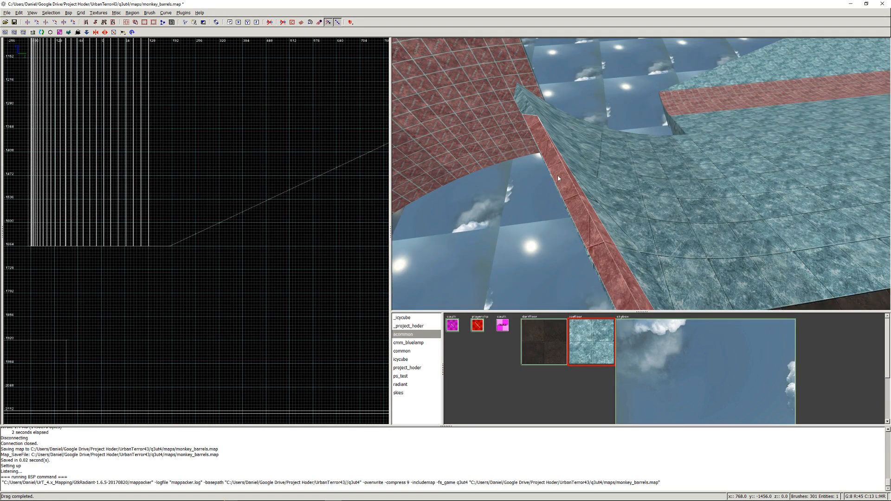
{"action": "right_click", "coordinate": [558, 179]}
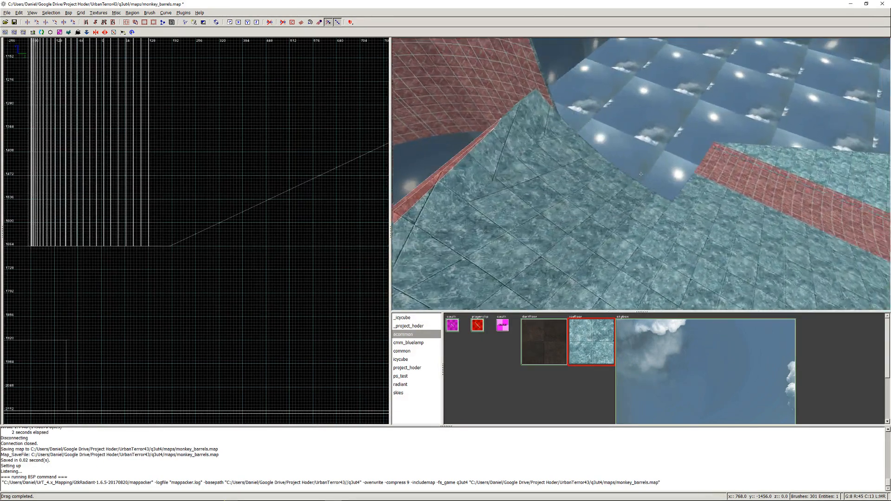
{"action": "right_click", "coordinate": [640, 174]}
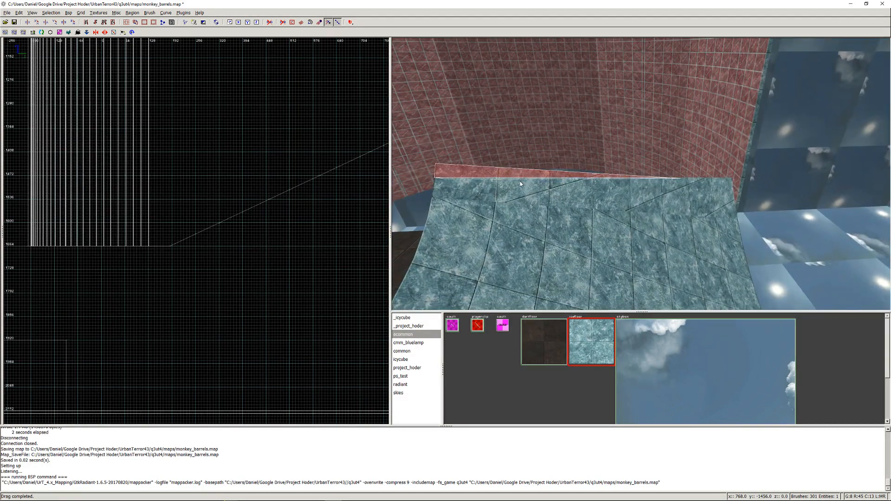
{"action": "right_click", "coordinate": [495, 176]}
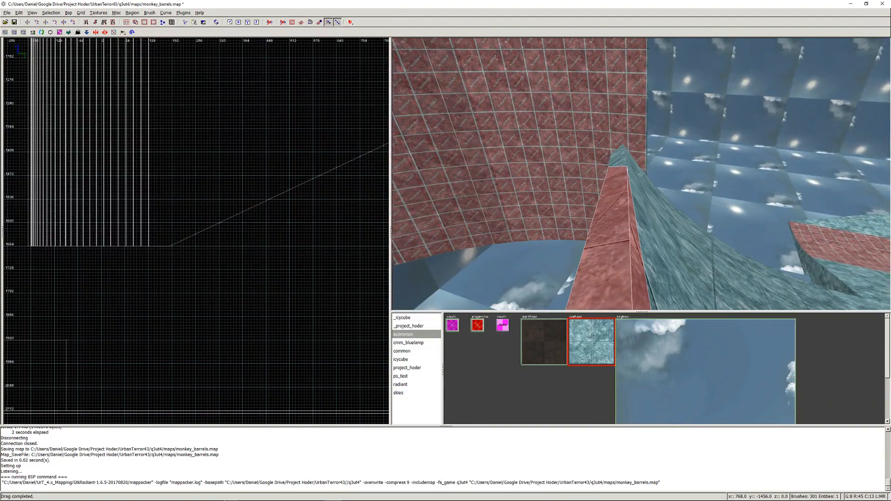
{"action": "right_click", "coordinate": [641, 174]}
{"action": "key", "text": "Escape"}
{"action": "left_click", "coordinate": [619, 174], "text": "shift"}
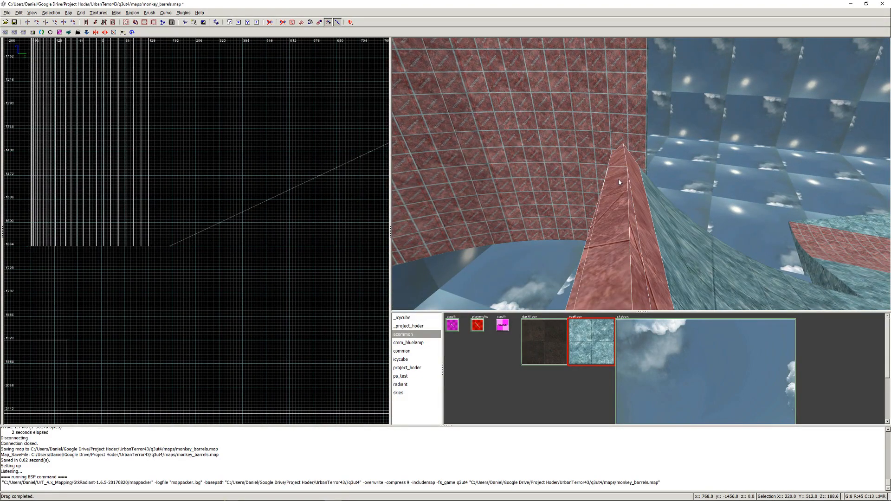
{"action": "key", "text": "Escape"}
{"action": "left_click", "coordinate": [617, 178], "text": "ctrl+shift"}
{"action": "right_click", "coordinate": [616, 179]}
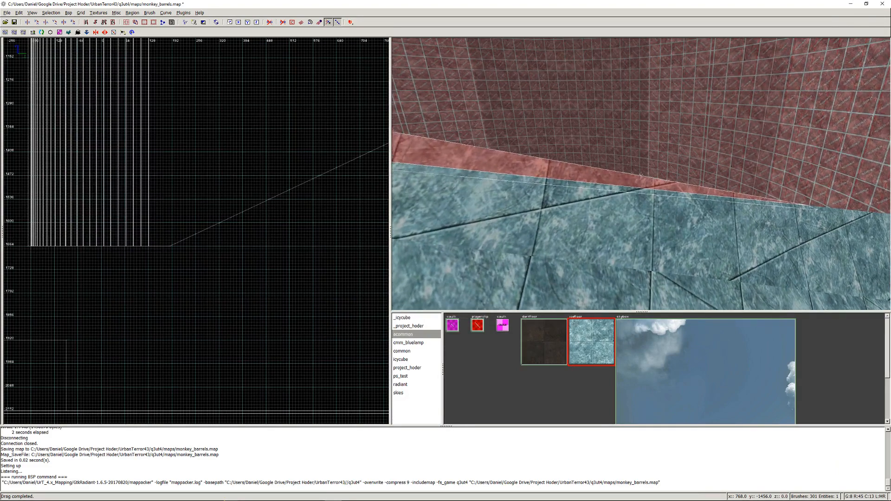
{"action": "right_click", "coordinate": [641, 173]}
{"action": "key", "text": "Escape"}
- Select all the corner ramp's ice strips to check the cleaned-up slope, save the map, and clear the selection
{"action": "right_click", "coordinate": [627, 173]}
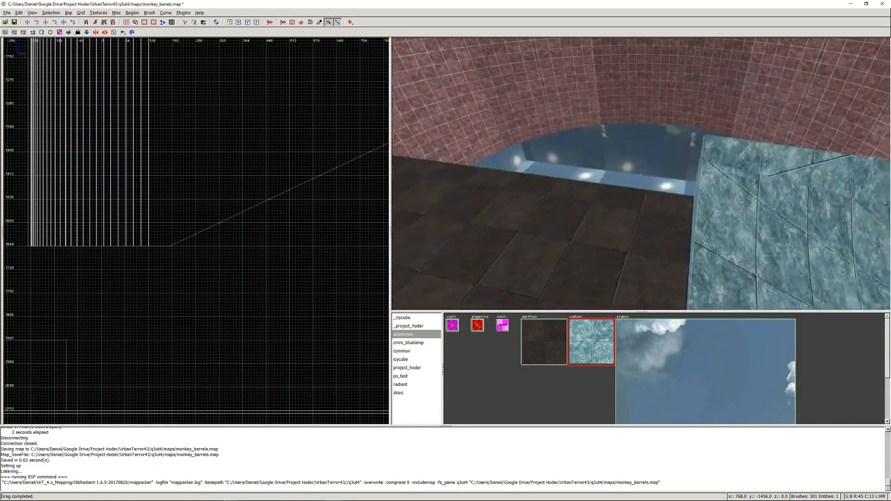
{"action": "key", "text": "Right"}
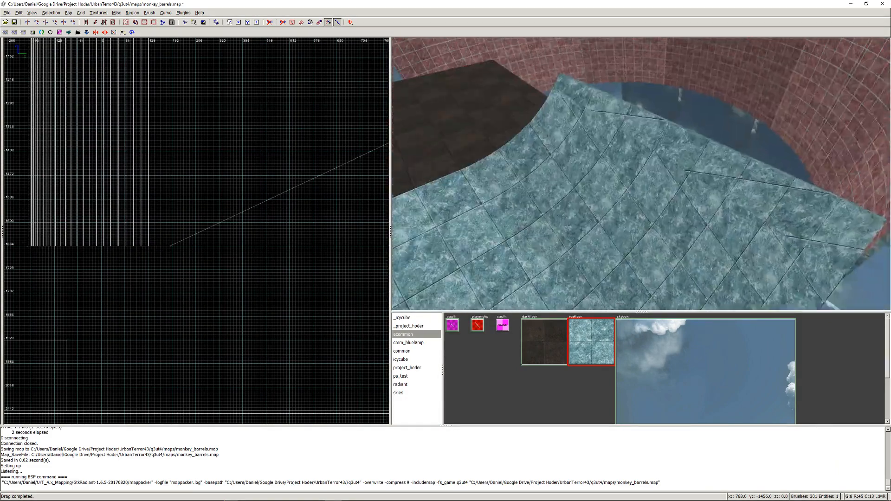
{"action": "key", "text": "Down"}
{"action": "right_click", "coordinate": [641, 174]}
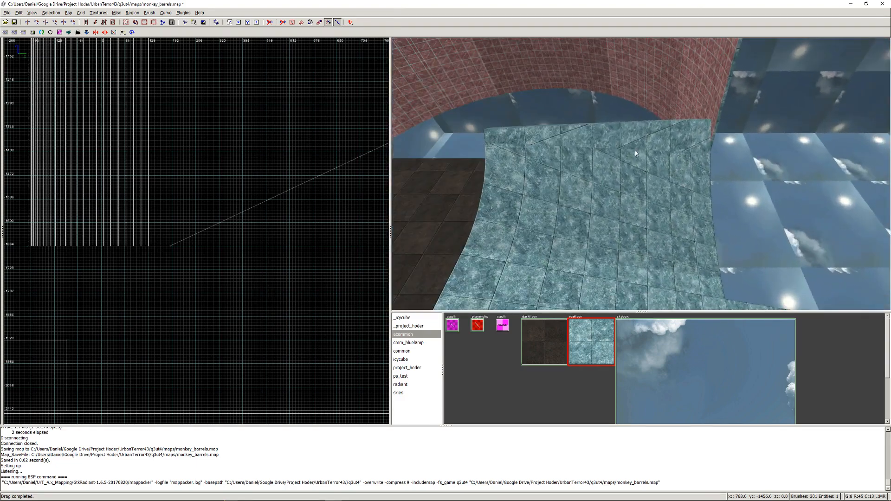
{"action": "left_click", "coordinate": [640, 129], "text": "ctrl+shift"}
{"action": "left_click_drag", "start_coordinate": [640, 129], "coordinate": [606, 290], "text": "shift"}
{"action": "left_click", "coordinate": [606, 290], "text": "shift"}
{"action": "key", "text": "ctrl+s"}
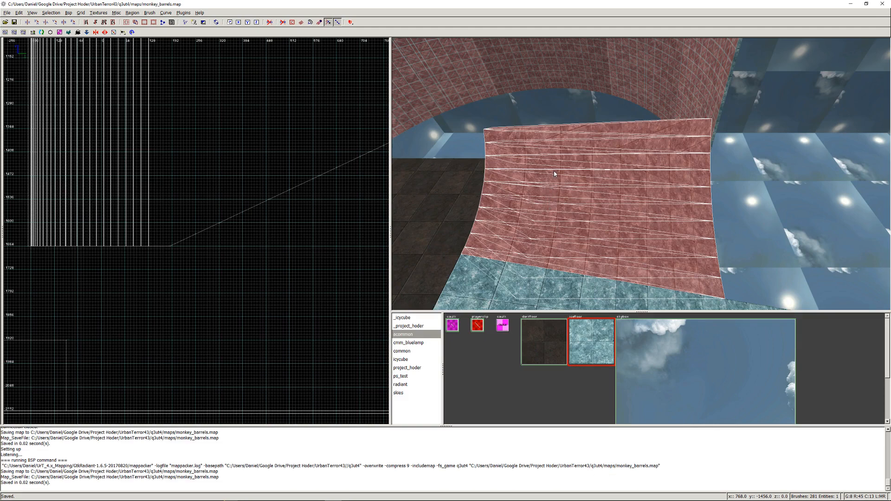
{"action": "key", "text": "Escape"}
- Toggle the detail brushes' visibility off and on to check the corner ramp against the skybox
{"action": "right_click", "coordinate": [584, 207]}
{"action": "right_click", "coordinate": [641, 175]}
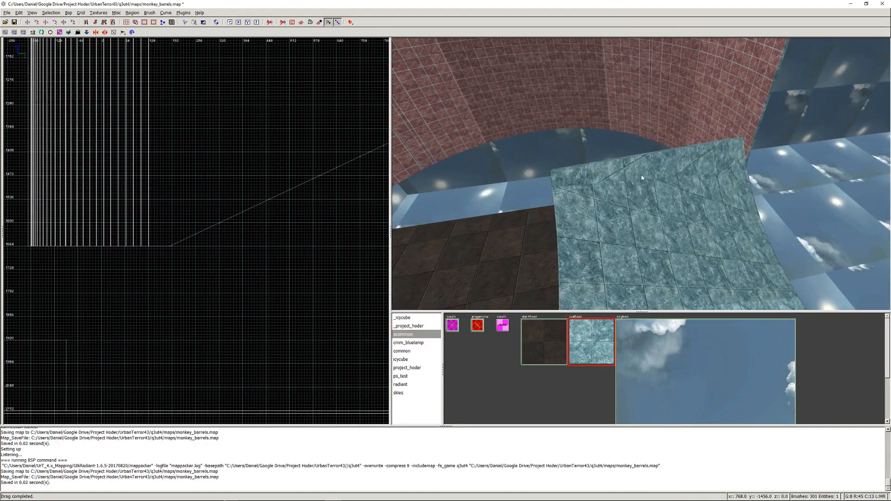
{"action": "key", "text": "ctrl+d"}
{"action": "key", "text": "ctrl+d"}
{"action": "right_click", "coordinate": [654, 191]}
{"action": "key", "text": "ctrl+d"}
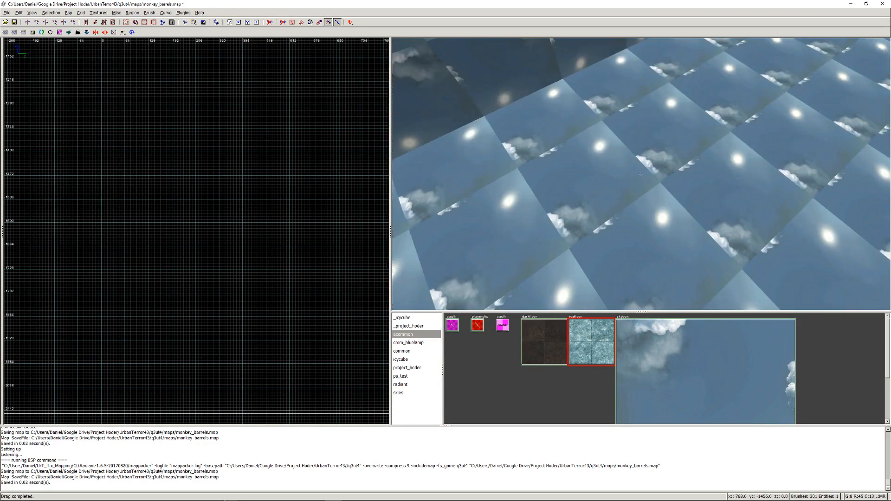
{"action": "key", "text": "ctrl+d"}
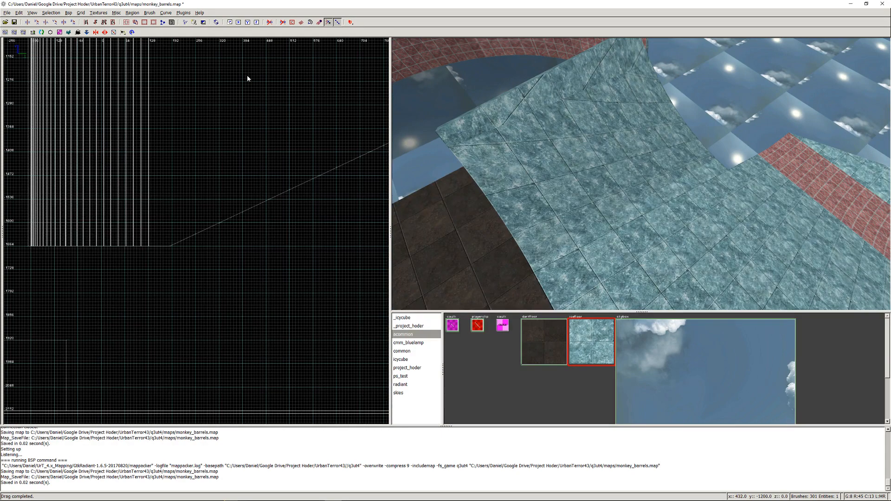
- Save the map and recompile it with Q3Map2 using fast, filtered lighting
{"action": "key", "text": "ctrl+s"}
{"action": "left_click", "coordinate": [69, 12]}
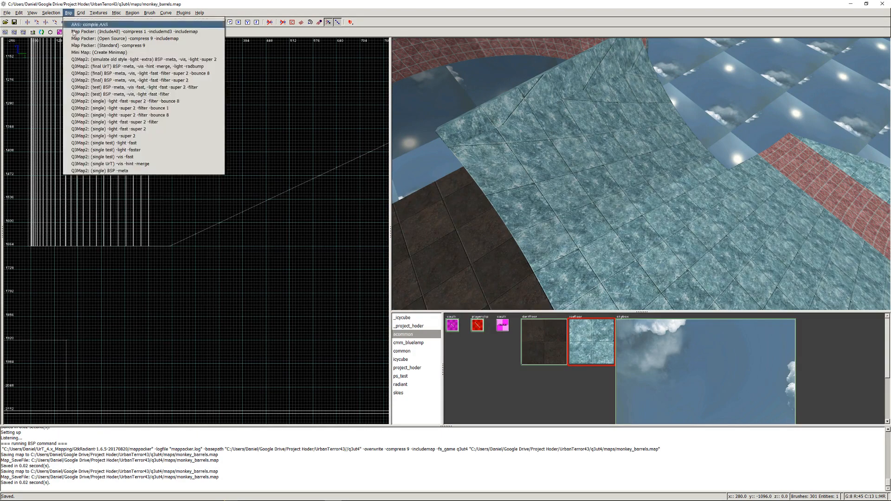
{"action": "left_click", "coordinate": [81, 101]}
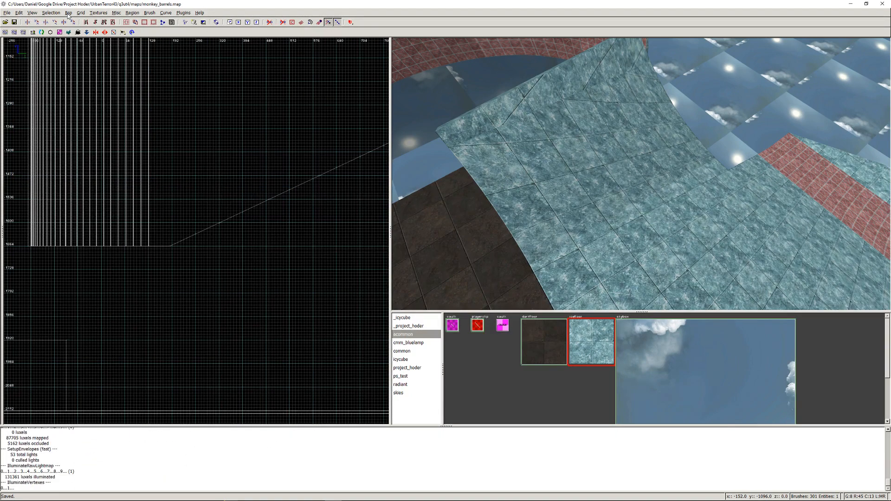
- Pack the recompiled map with the Map Packer (Open Source) -compress 9 -includemap option
{"action": "left_click", "coordinate": [68, 13]}
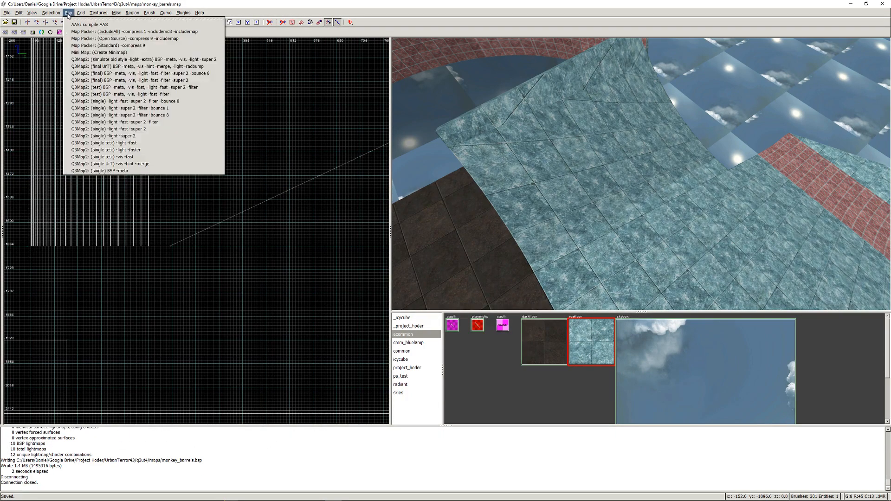
{"action": "left_click", "coordinate": [92, 38]}
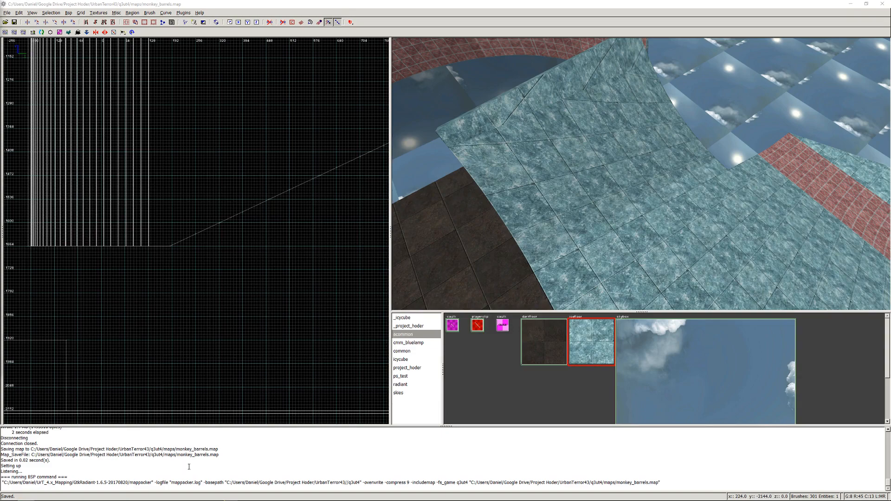
- Switch to Urban Terror, join the game on the packed map with the knife equipped, and save the player's position on the starting platform
{"action": "mouse_move", "coordinate": [297, 500]}
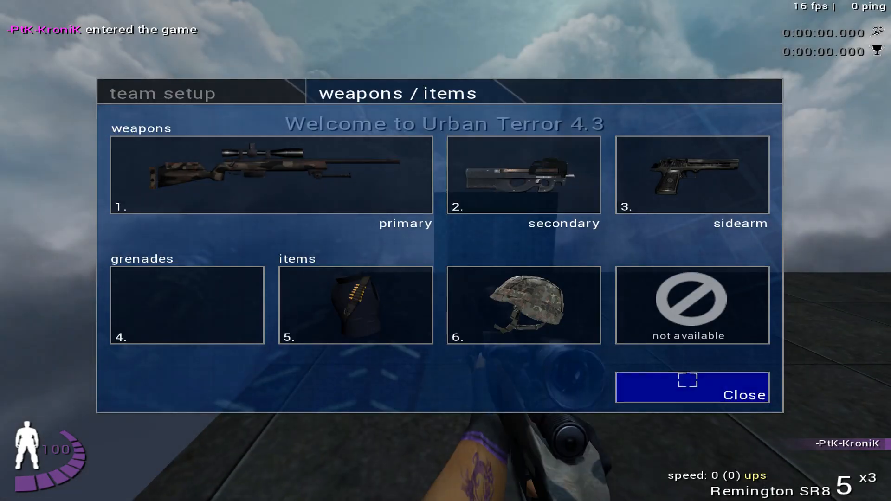
{"action": "left_click", "coordinate": [687, 380]}
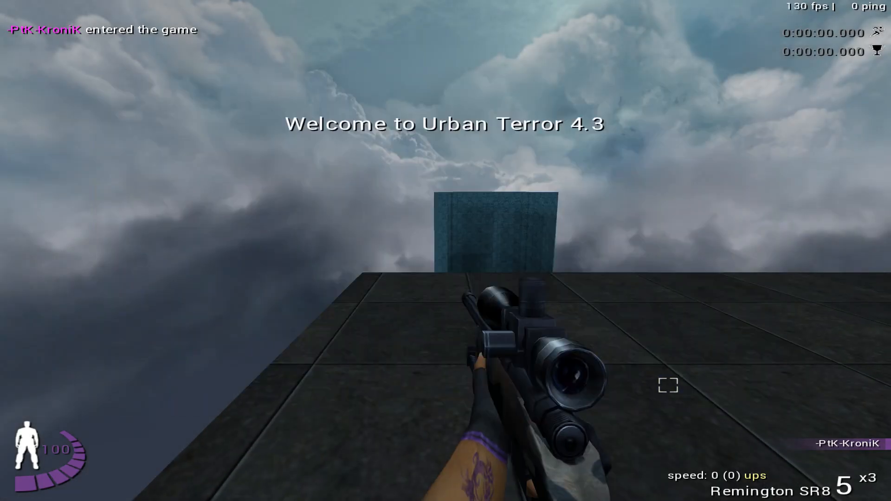
{"action": "key", "text": "1"}
{"action": "key", "text": "w"}
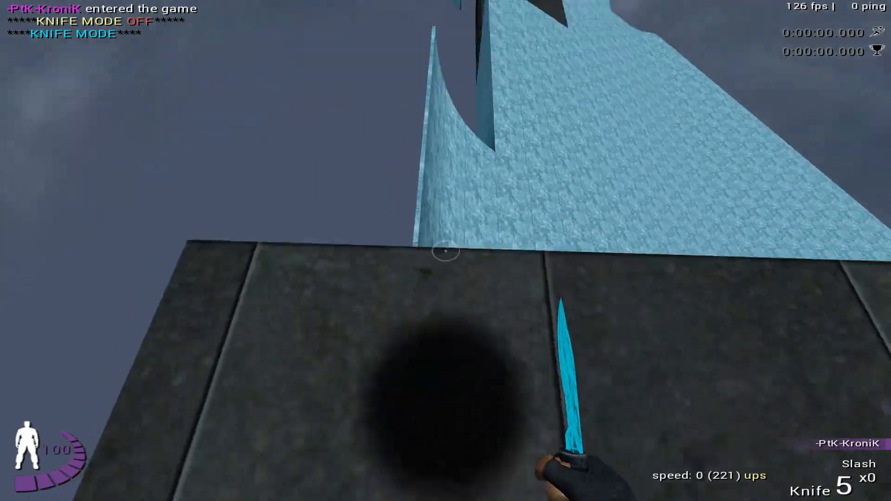
{"action": "key", "text": "w"}
{"action": "key", "text": "Right"}
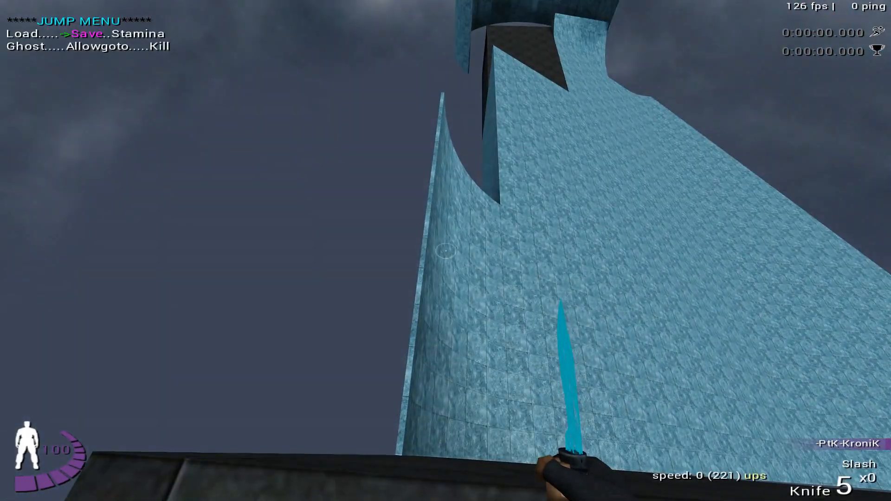
{"action": "key", "text": "Return"}
- Test the corner ramp by jumping onto the ice slope and reloading the saved position between attempts
{"action": "key", "text": "w"}
{"action": "key", "text": "space"}
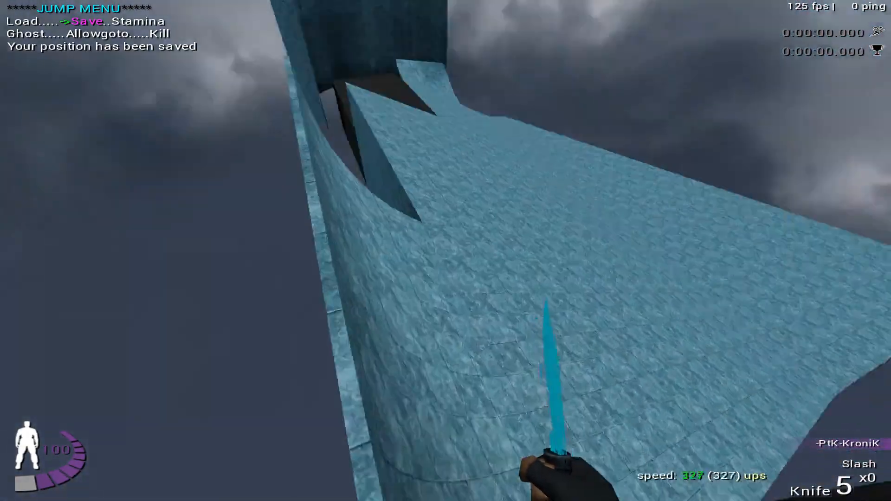
{"action": "key", "text": "Left"}
{"action": "key", "text": "Return"}
{"action": "key", "text": "w"}
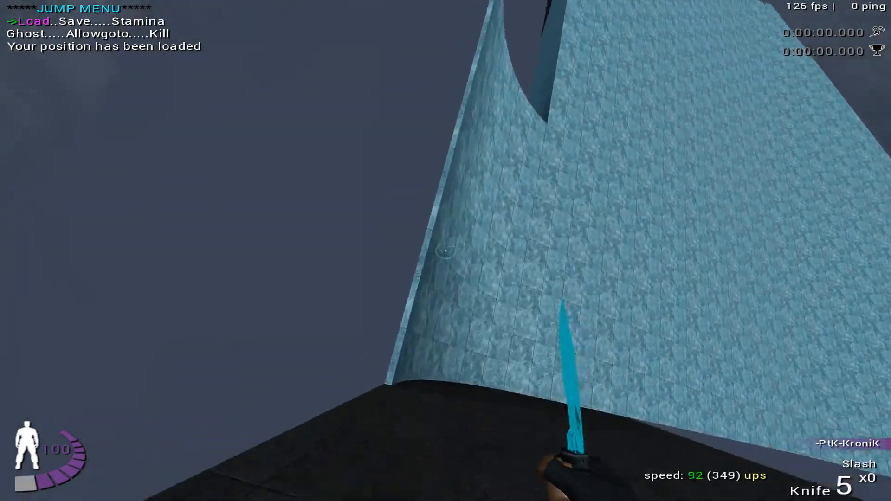
{"action": "key", "text": "w"}
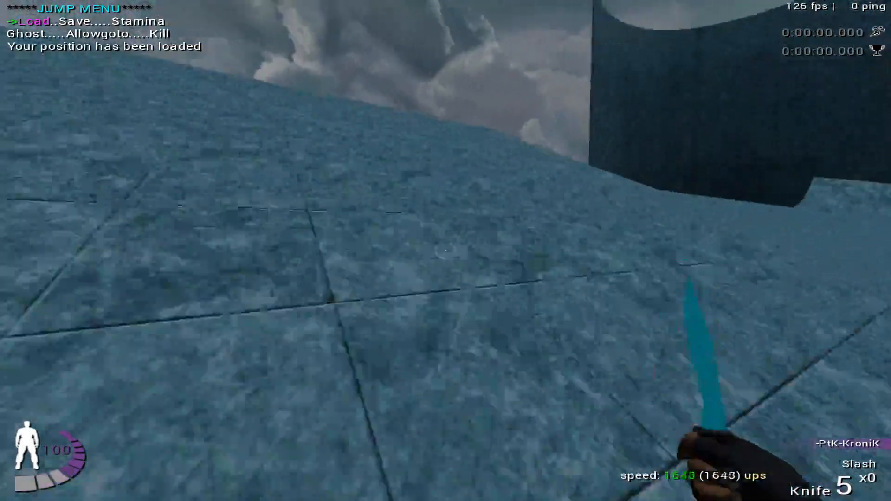
{"action": "key", "text": "Return"}
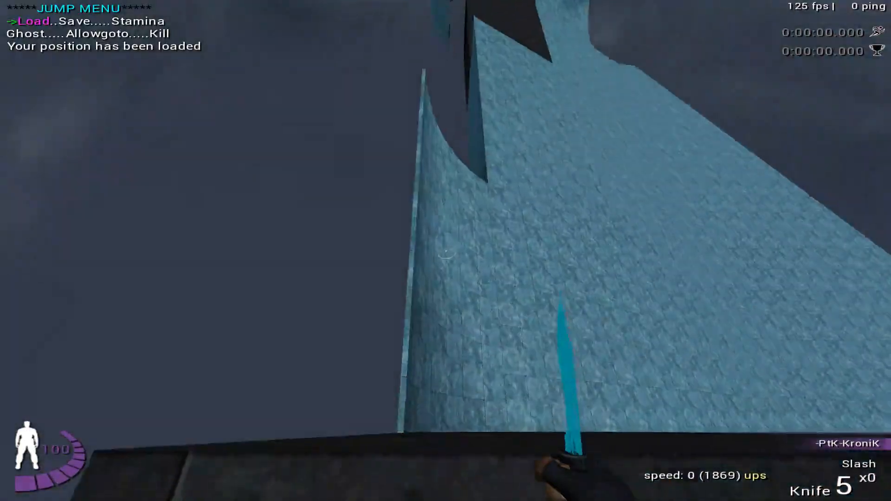
- Ride the ice slope from the saved position around the tall curved wall to test the full route
{"action": "key", "text": "w"}
{"action": "key", "text": "w"}
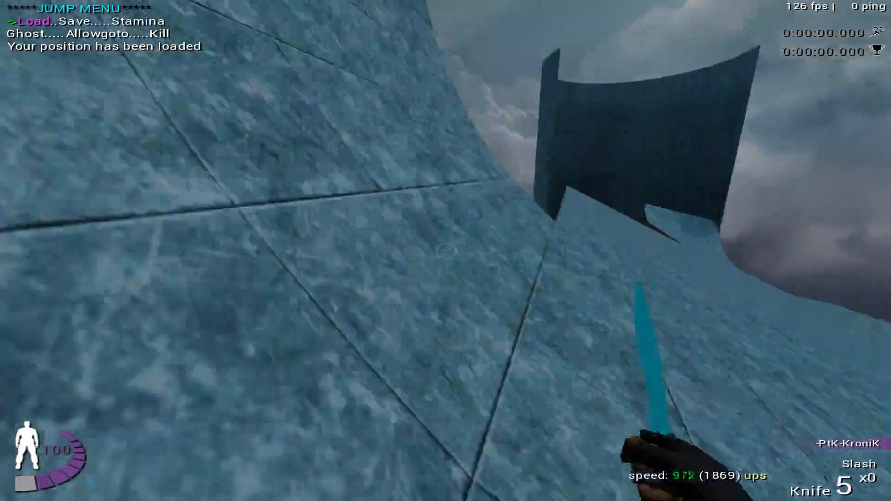
{"action": "key", "text": "w"}
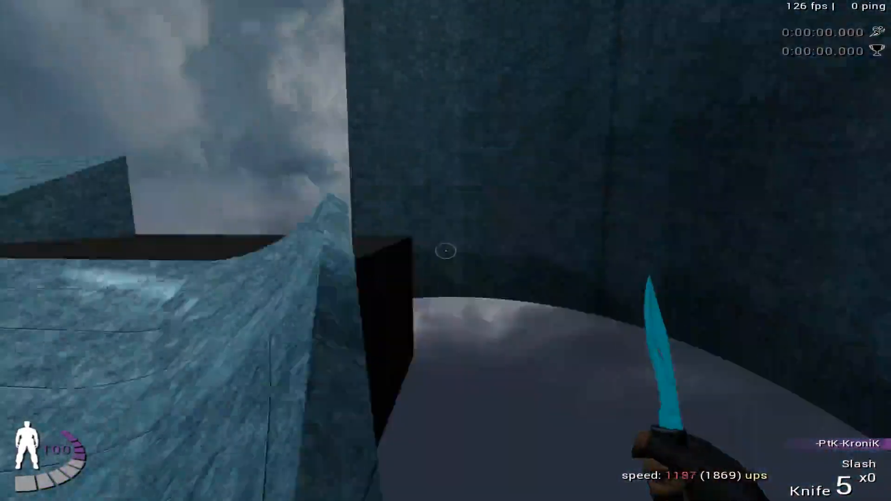
{"action": "key", "text": "w"}
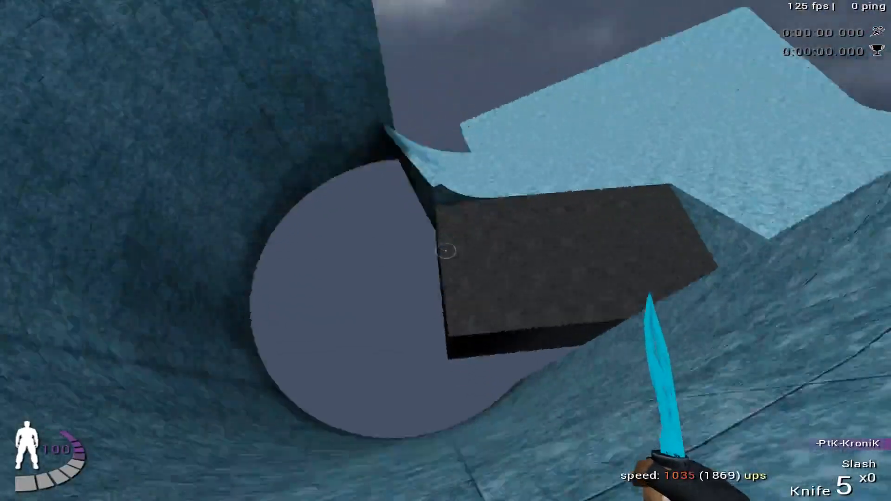
{"action": "key", "text": "w"}
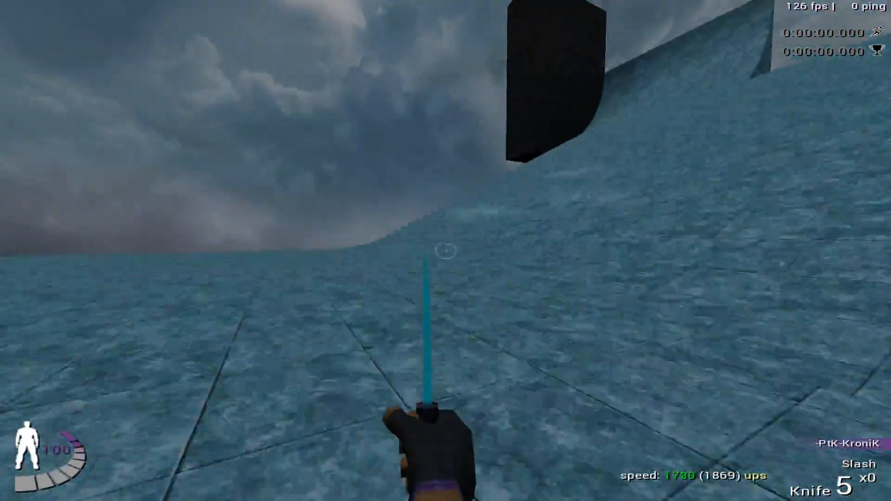
{"action": "key", "text": "w"}
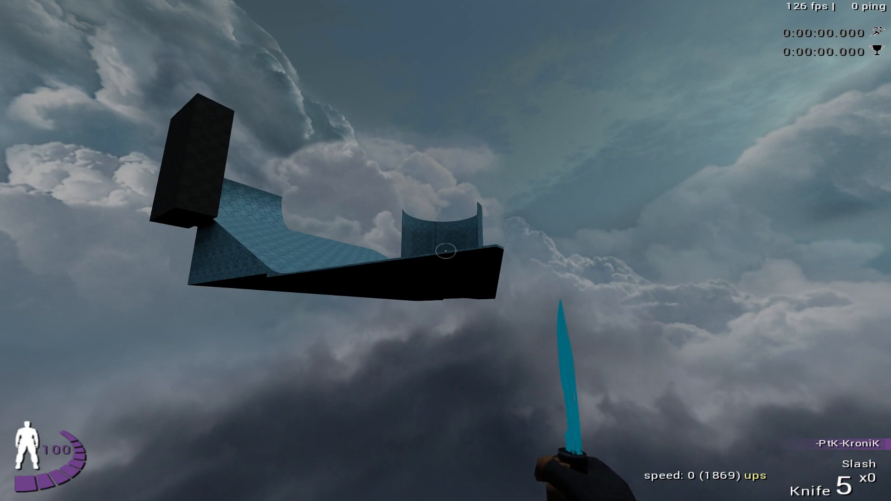
- Return to GtkRadiant and inspect the red clip strips on the curved ramp at the far end of the course
{"action": "key", "text": "grave"}
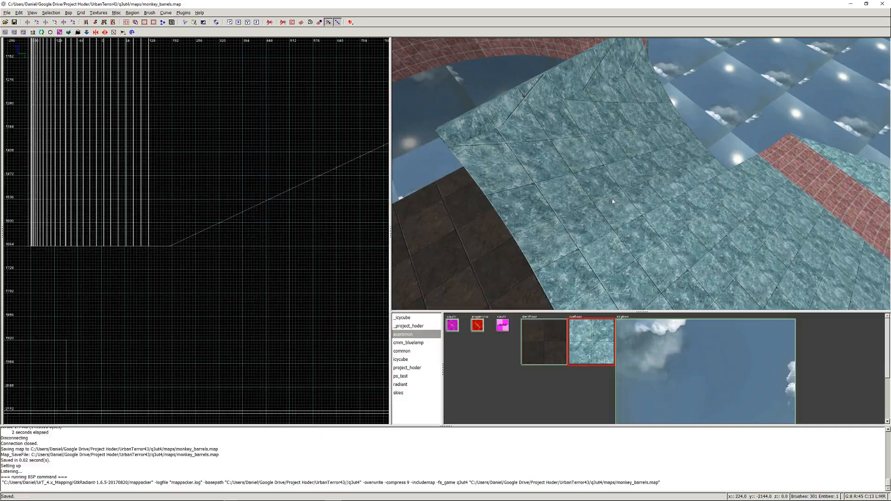
{"action": "right_click", "coordinate": [612, 198]}
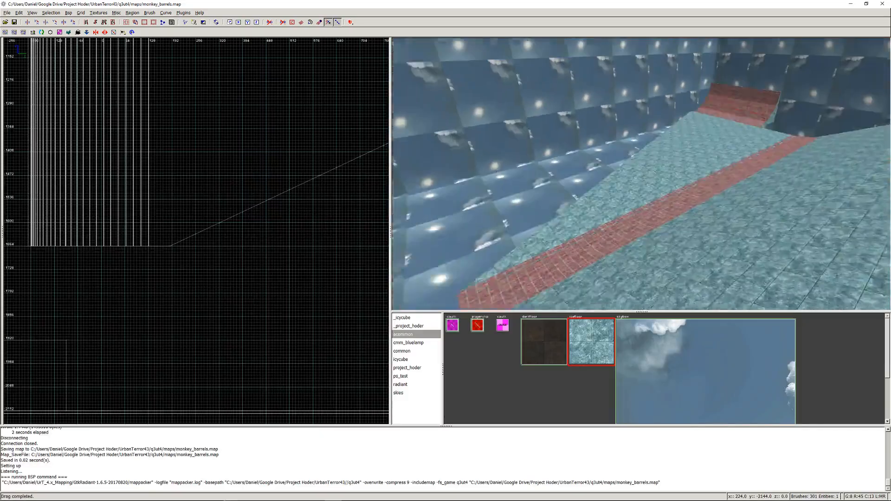
{"action": "right_click", "coordinate": [641, 174]}
{"action": "right_click", "coordinate": [638, 177]}
{"action": "key", "text": "Up"}
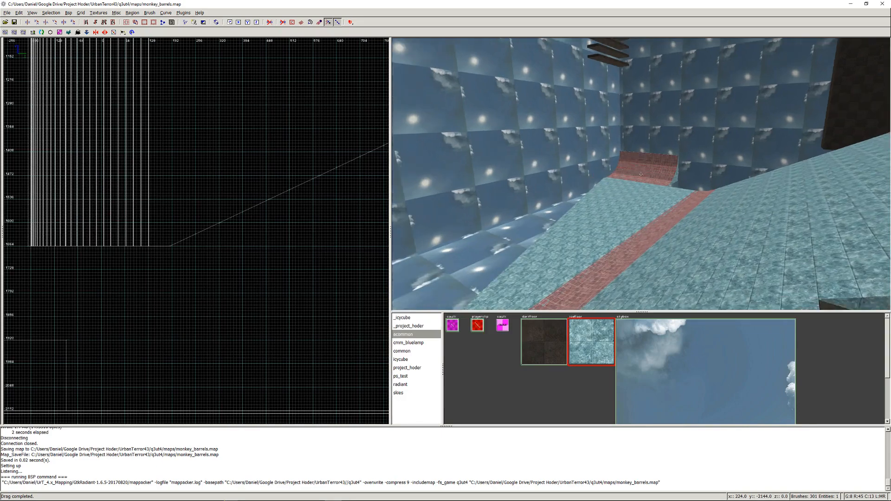
{"action": "key", "text": "Up"}
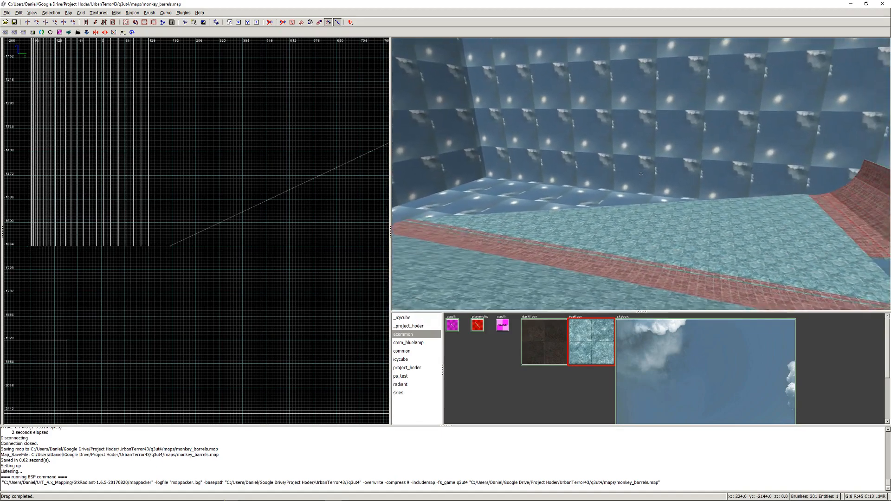
{"action": "key", "text": "Up"}
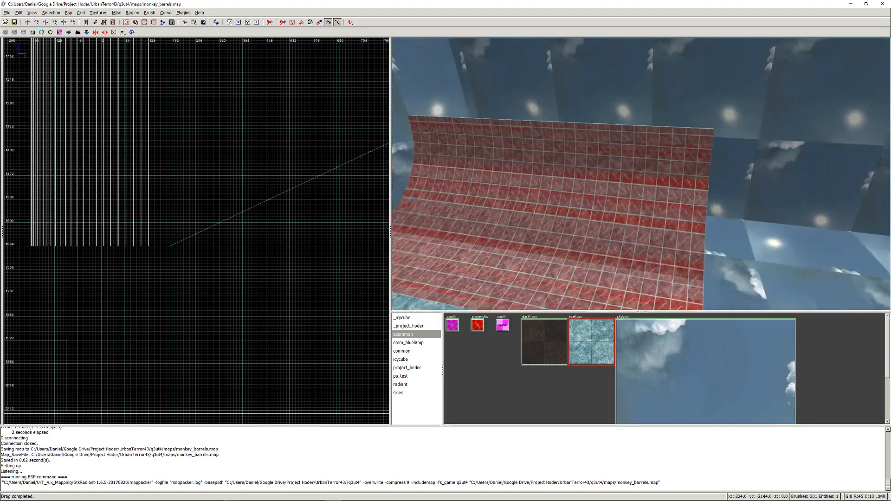
{"action": "right_click", "coordinate": [641, 174]}
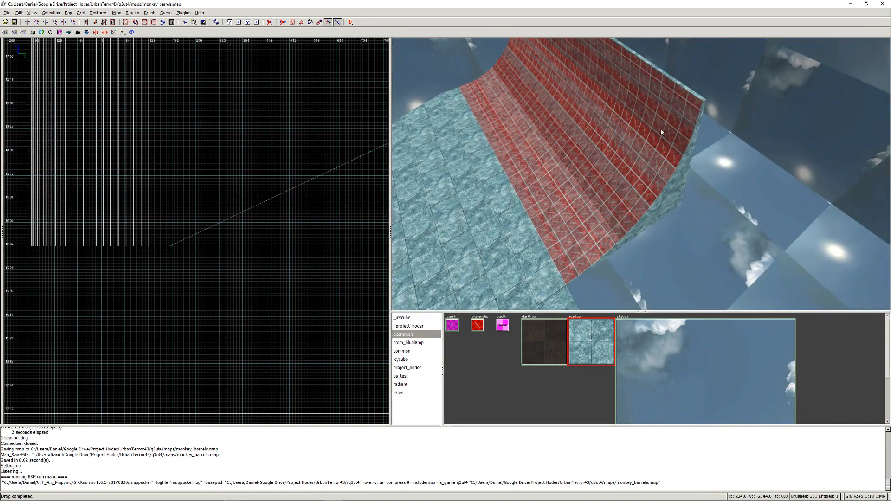
{"action": "left_click", "coordinate": [659, 139], "text": "shift"}
{"action": "key", "text": "Escape"}
{"action": "left_click", "coordinate": [669, 131], "text": "shift"}
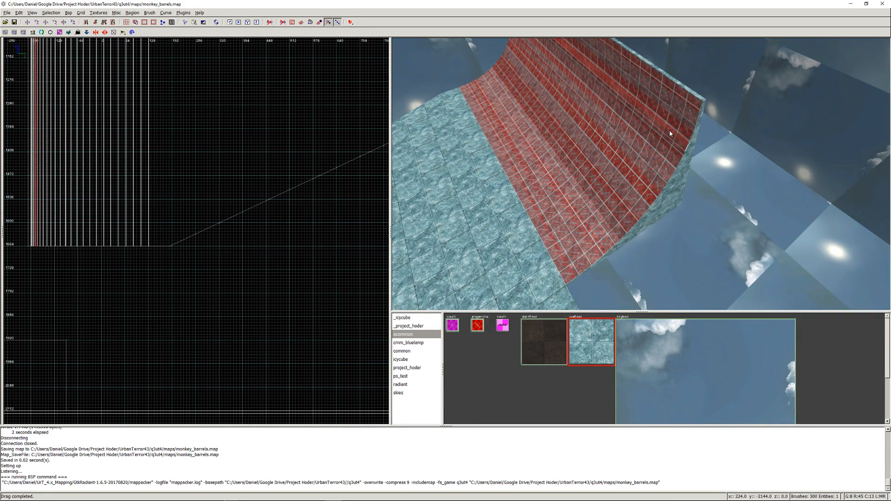
{"action": "key", "text": "Escape"}
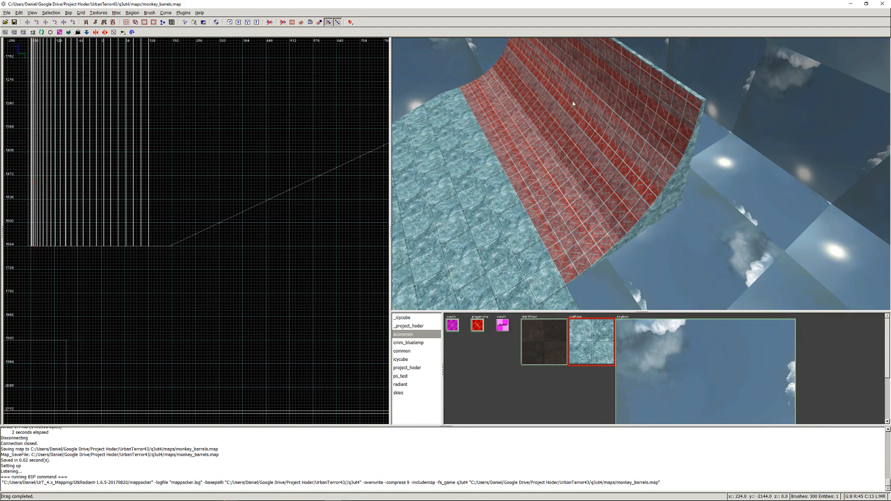
- Run the bobToolz cleanup for invalid and duplicate brush planes on the map
{"action": "left_click", "coordinate": [155, 14]}
{"action": "mouse_move", "coordinate": [186, 15]}
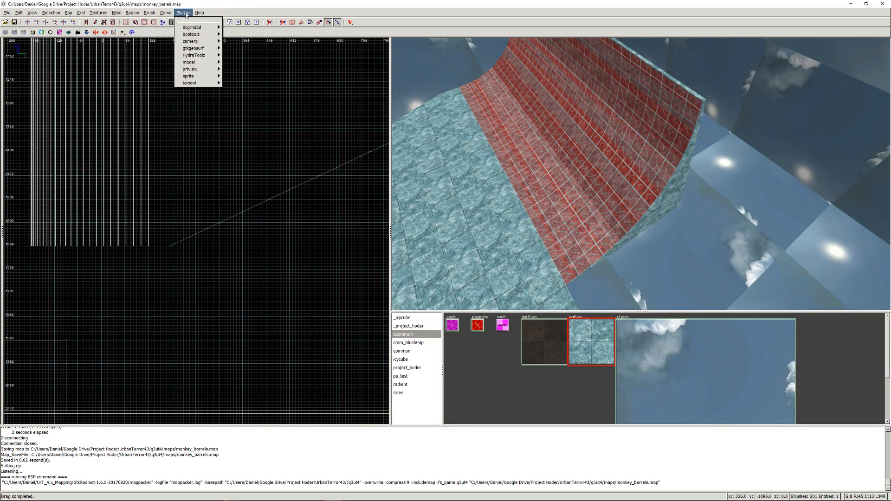
{"action": "mouse_move", "coordinate": [190, 34]}
{"action": "left_click", "coordinate": [246, 101]}
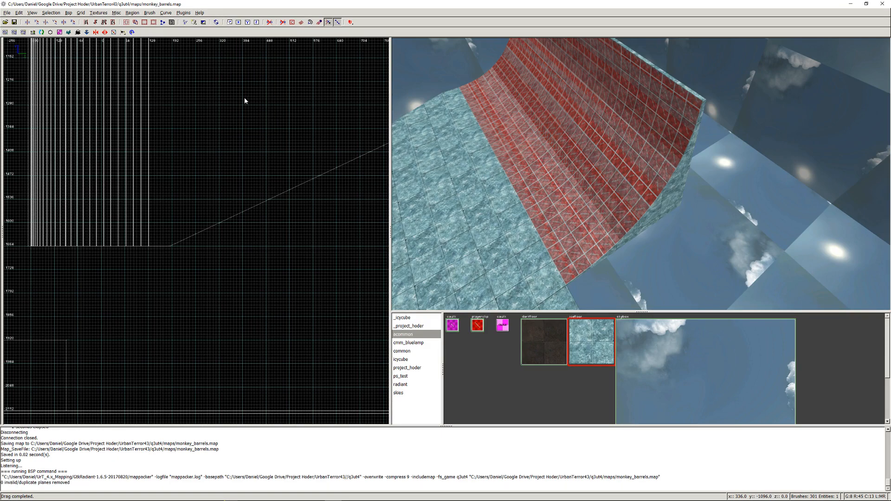
- Check the curved ramp's overlapping clip strips by selecting them all, and delete the duplicates along its upper edge
{"action": "left_click", "coordinate": [678, 114], "text": "shift"}
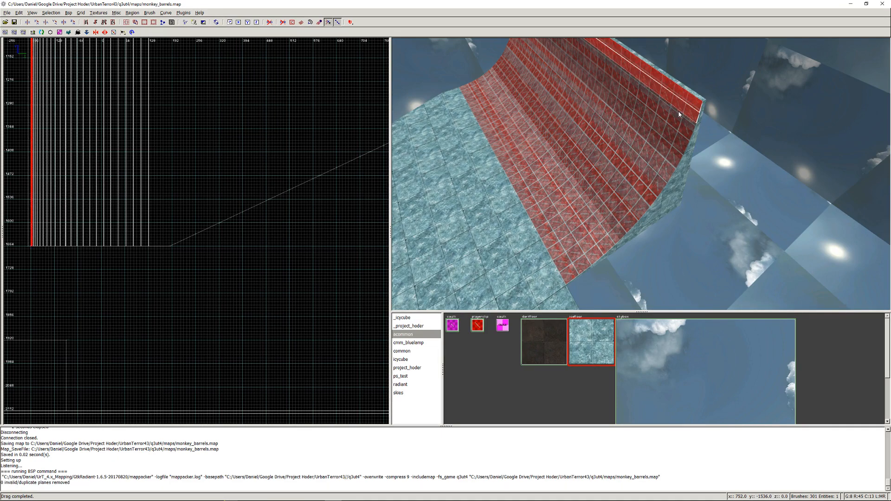
{"action": "left_click_drag", "start_coordinate": [679, 114], "coordinate": [560, 242], "text": "shift"}
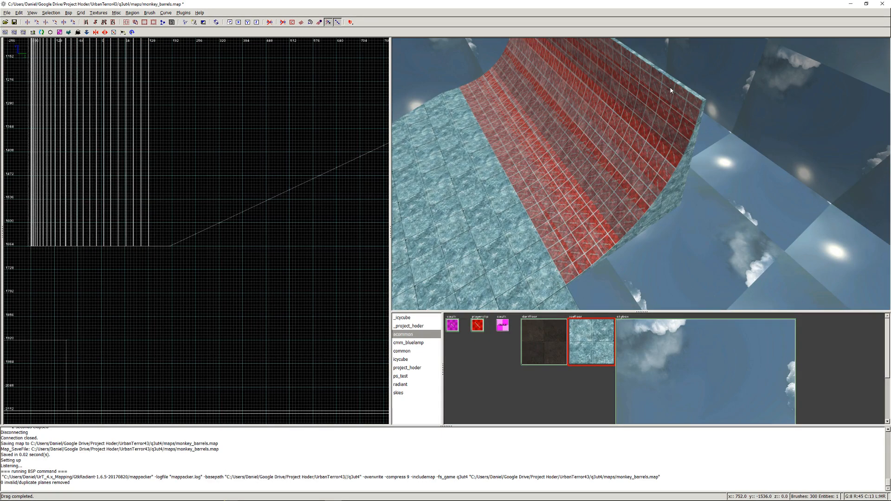
{"action": "left_click", "coordinate": [668, 97], "text": "shift"}
{"action": "key", "text": "BackSpace"}
{"action": "left_click", "coordinate": [663, 105], "text": "shift"}
{"action": "left_click", "coordinate": [663, 105], "text": "shift"}
{"action": "left_click", "coordinate": [662, 116], "text": "shift"}
{"action": "key", "text": "BackSpace"}
- Delete the duplicate clip strips one by one down the upper half of the curved ramp
{"action": "left_click", "coordinate": [655, 124], "text": "shift"}
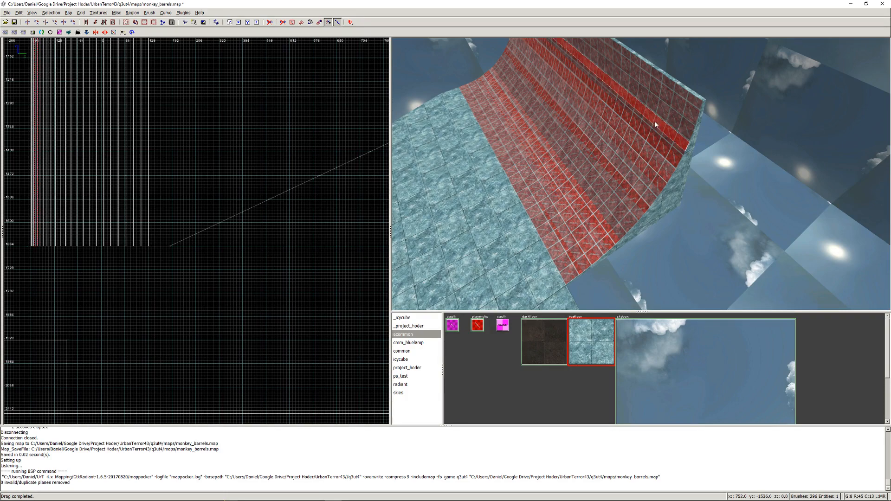
{"action": "key", "text": "BackSpace"}
{"action": "left_click", "coordinate": [650, 126], "text": "shift"}
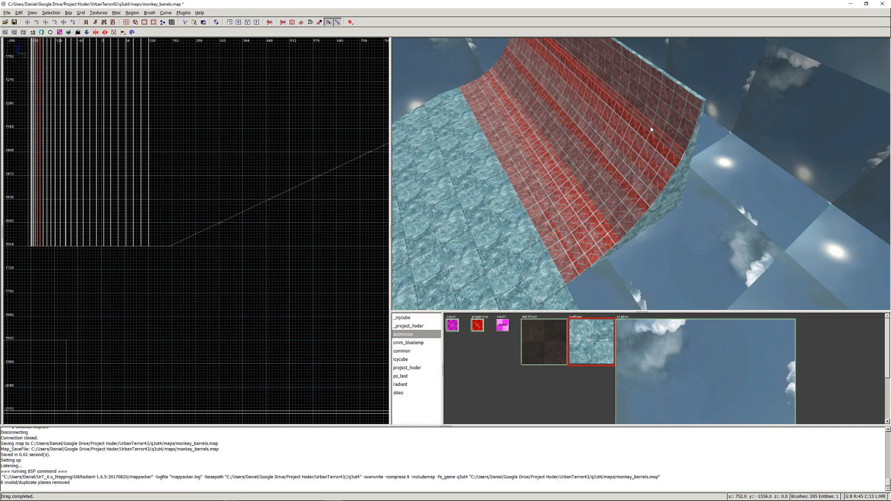
{"action": "key", "text": "BackSpace"}
{"action": "left_click", "coordinate": [647, 133], "text": "shift"}
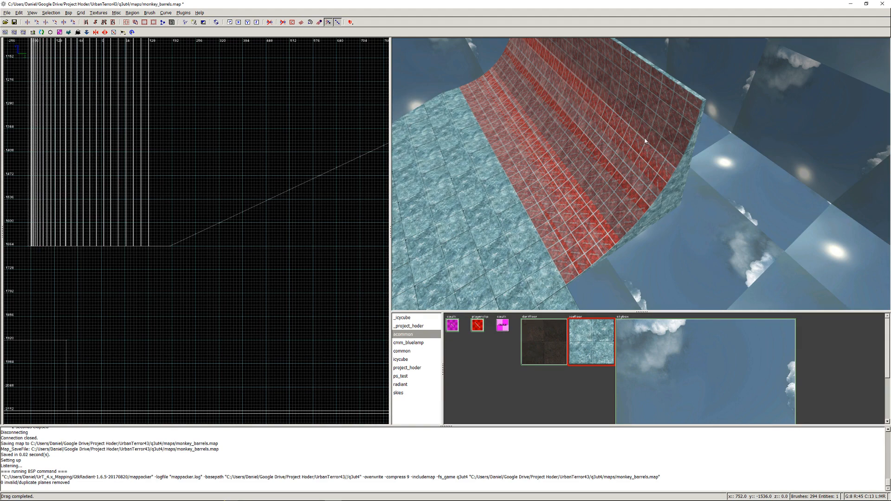
{"action": "key", "text": "BackSpace"}
{"action": "key", "text": "BackSpace"}
{"action": "left_click", "coordinate": [634, 144], "text": "shift"}
- Delete the next duplicate clip strips across the middle of the curved ramp
{"action": "key", "text": "BackSpace"}
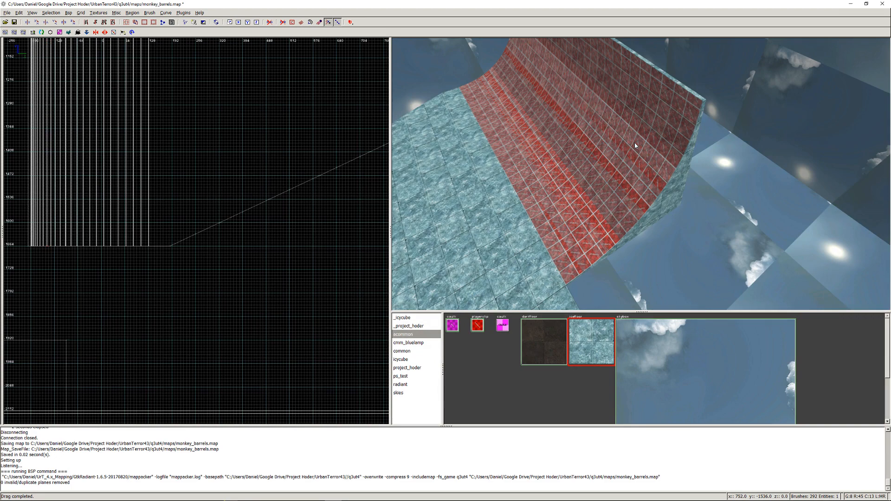
{"action": "left_click", "coordinate": [634, 154], "text": "shift"}
{"action": "key", "text": "BackSpace"}
{"action": "left_click", "coordinate": [632, 163], "text": "shift"}
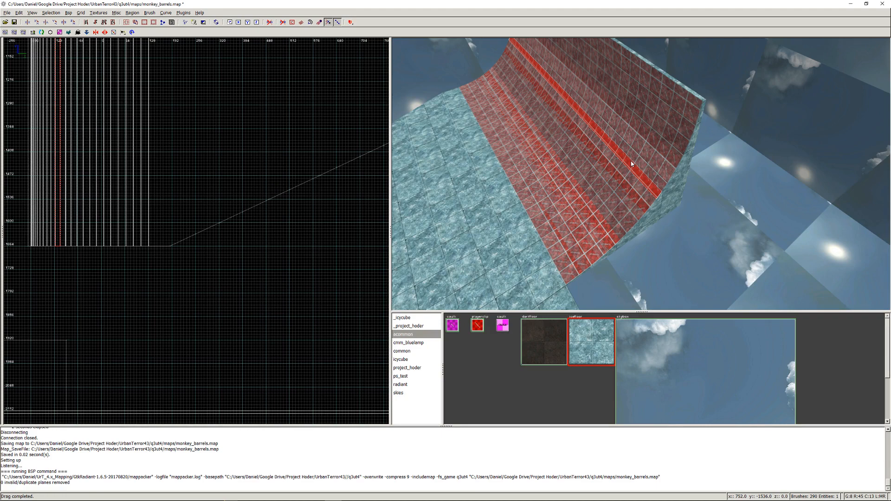
{"action": "key", "text": "Escape"}
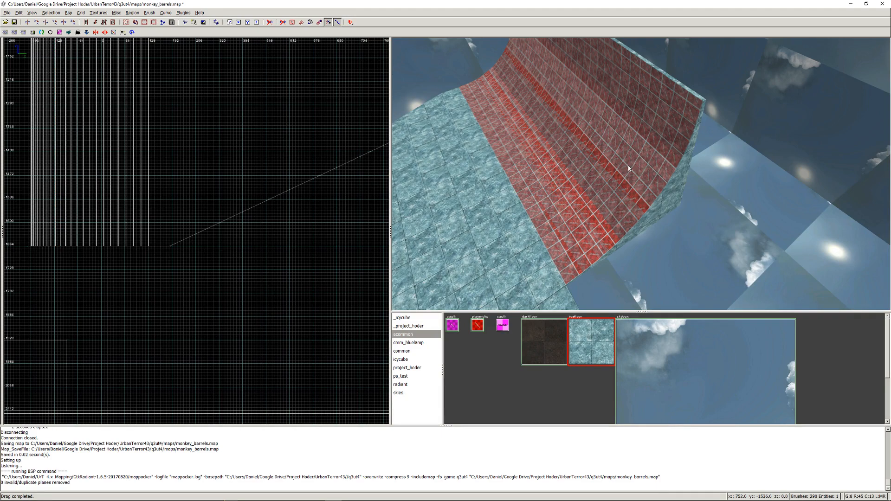
{"action": "left_click", "coordinate": [626, 173], "text": "shift"}
{"action": "key", "text": "Escape"}
{"action": "key", "text": "BackSpace"}
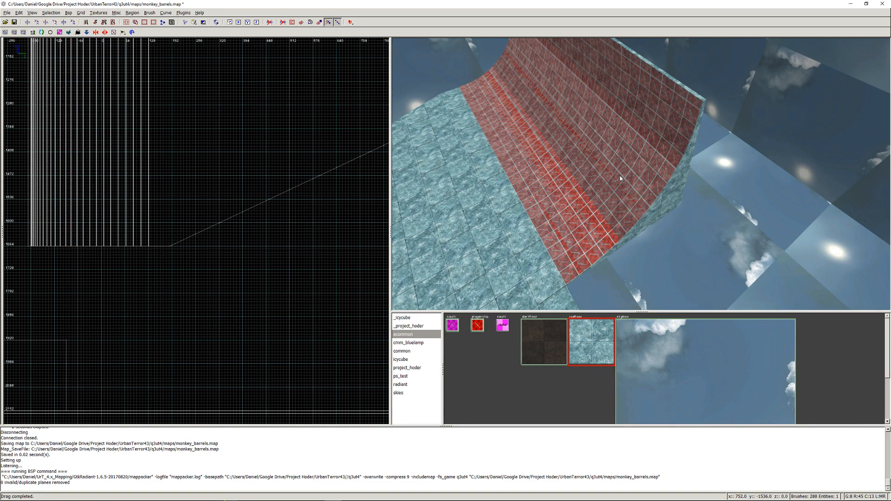
- Delete the duplicate clip strips just below the middle of the curved ramp
{"action": "left_click", "coordinate": [613, 184], "text": "shift"}
{"action": "key", "text": "BackSpace"}
{"action": "left_click", "coordinate": [607, 186], "text": "shift"}
{"action": "left_click", "coordinate": [606, 187], "text": "shift"}
{"action": "left_click", "coordinate": [597, 196], "text": "shift"}
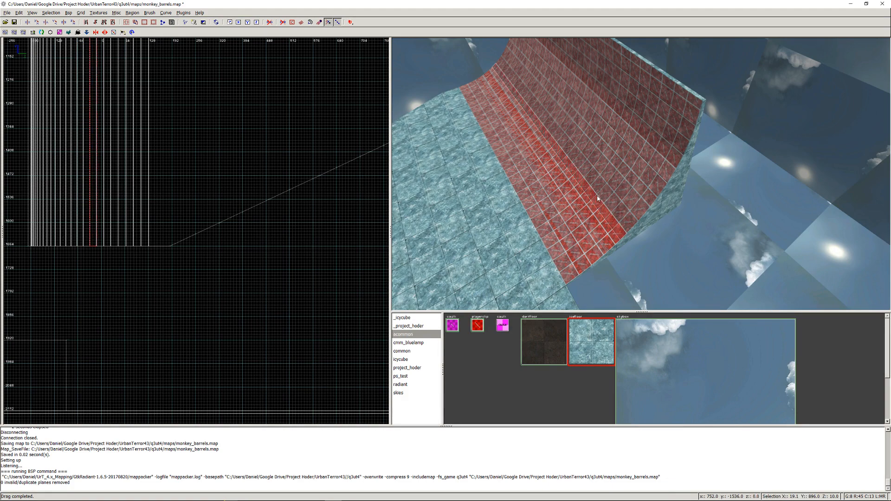
{"action": "key", "text": "BackSpace"}
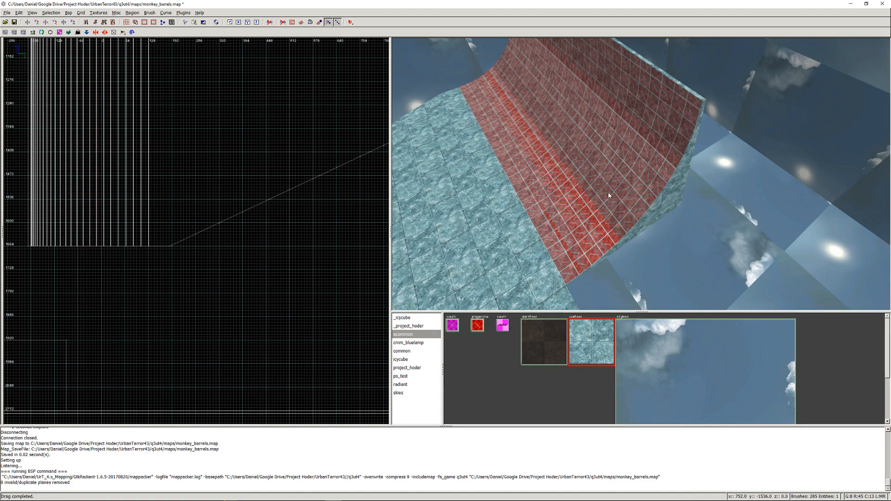
- Delete the next three duplicate clip strips on the lower part of the curved ramp
{"action": "left_click", "coordinate": [608, 192], "text": "shift"}
{"action": "left_click", "coordinate": [610, 201], "text": "shift"}
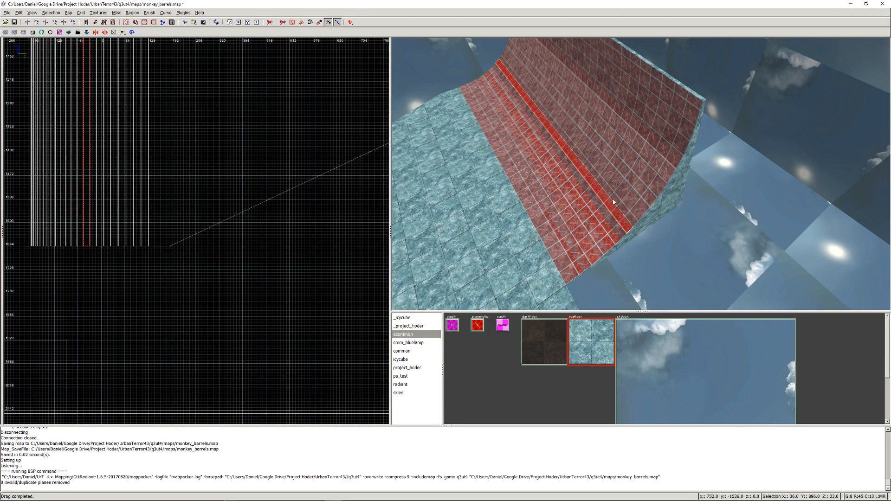
{"action": "key", "text": "BackSpace"}
{"action": "left_click", "coordinate": [595, 210], "text": "shift"}
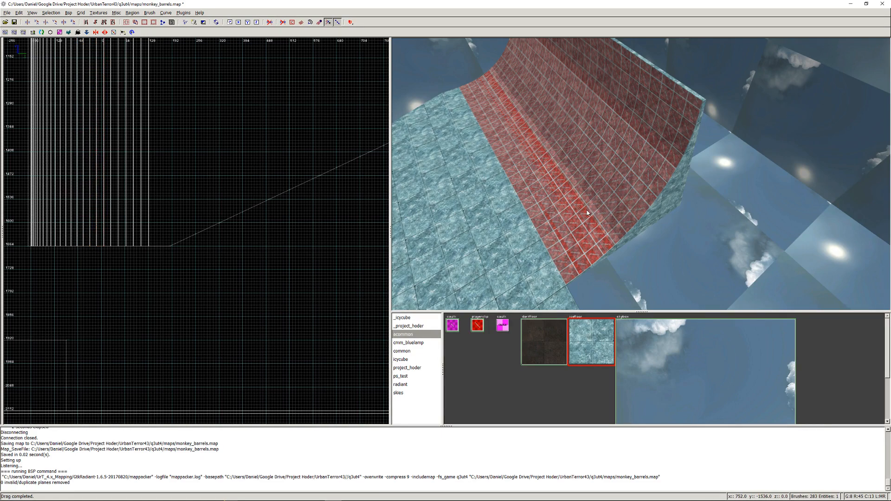
{"action": "left_click", "coordinate": [584, 216], "text": "shift"}
{"action": "key", "text": "BackSpace"}
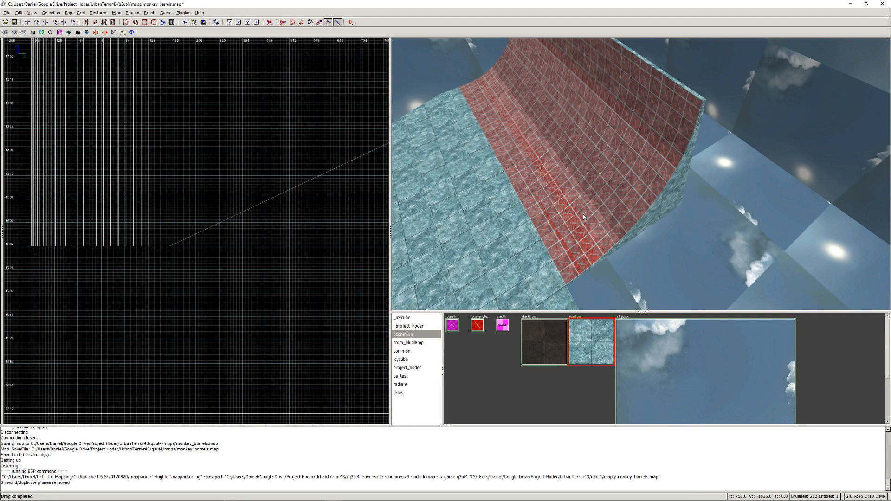
- Delete the remaining duplicate clip strips down toward the curved ramp's lower edge
{"action": "left_click", "coordinate": [579, 218], "text": "shift"}
{"action": "key", "text": "BackSpace"}
{"action": "left_click", "coordinate": [567, 222], "text": "shift"}
{"action": "key", "text": "BackSpace"}
{"action": "left_click", "coordinate": [560, 224], "text": "shift"}
{"action": "key", "text": "BackSpace"}
{"action": "left_click", "coordinate": [555, 231], "text": "shift"}
{"action": "key", "text": "BackSpace"}
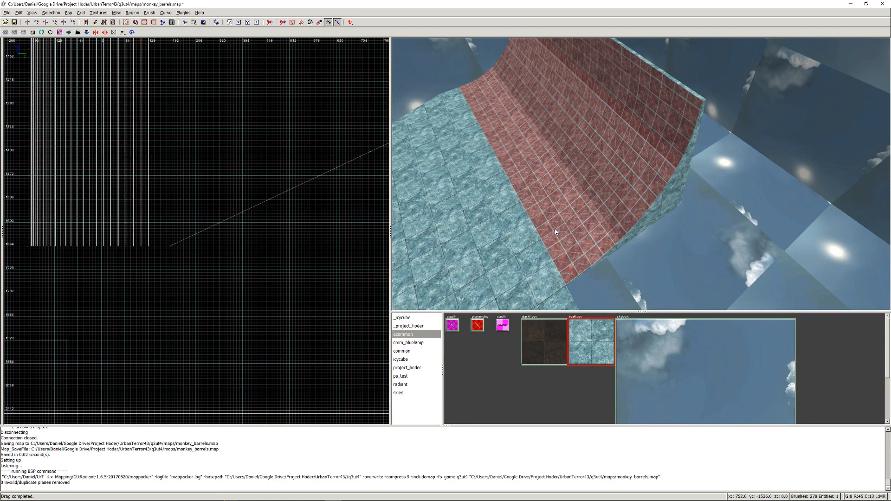
{"action": "left_click", "coordinate": [551, 234], "text": "shift"}
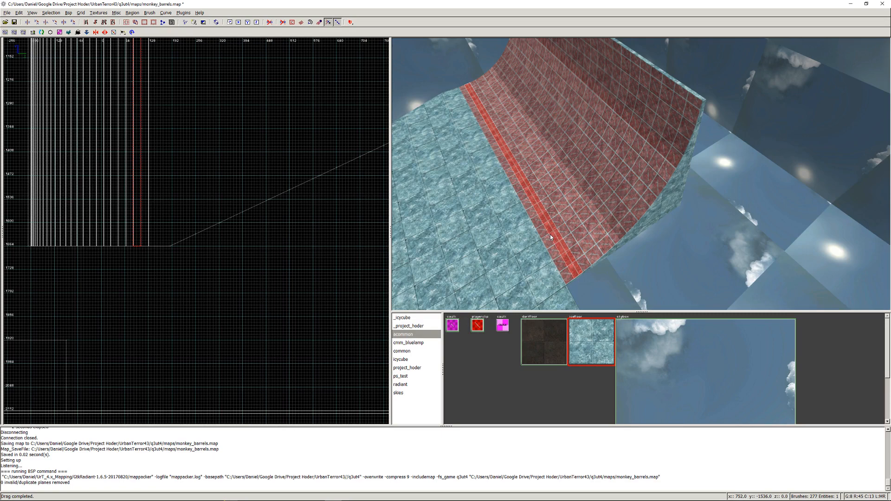
{"action": "key", "text": "BackSpace"}
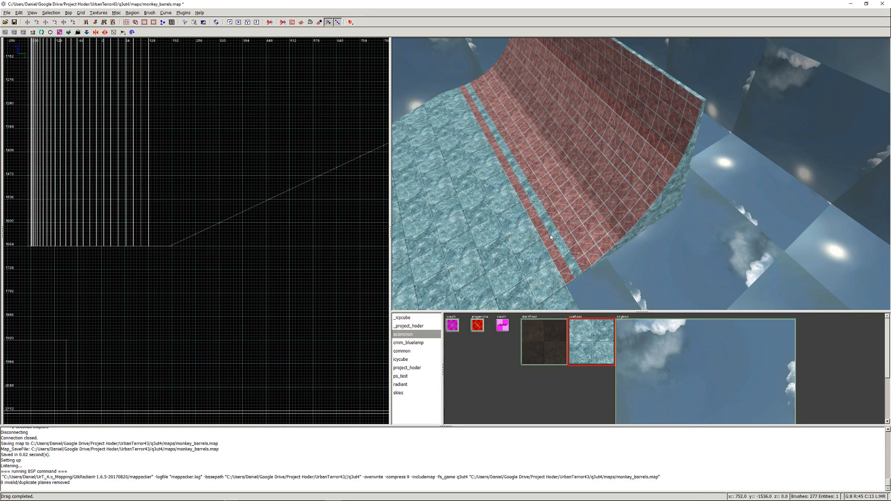
{"action": "key", "text": "ctrl+z"}
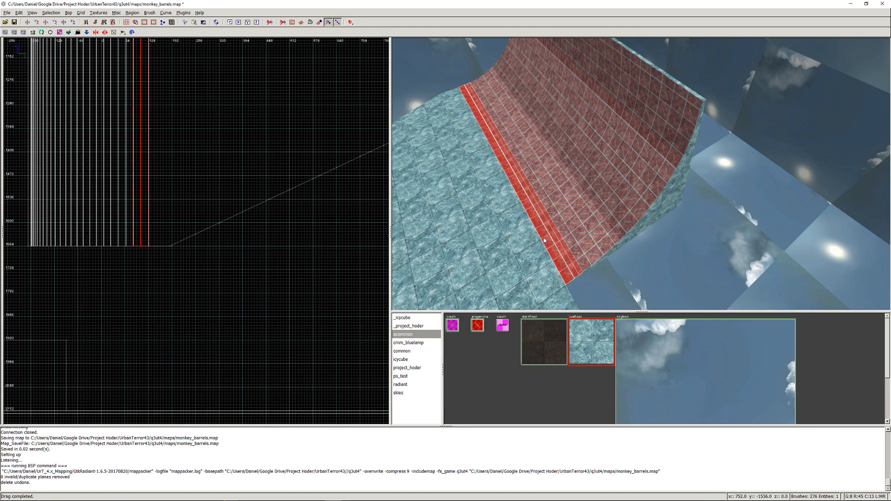
{"action": "key", "text": "Escape"}
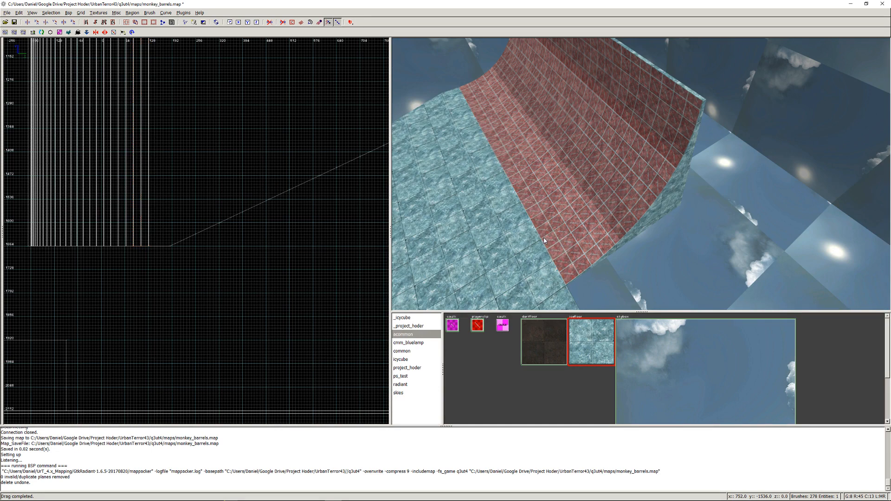
- Delete the duplicate of the lowest clip strip on the curved ramp and save the map
{"action": "left_click", "coordinate": [547, 239], "text": "shift"}
{"action": "key", "text": "Escape"}
{"action": "key", "text": "ctrl+d"}
{"action": "key", "text": "ctrl+d"}
{"action": "key", "text": "ctrl+s"}
{"action": "right_click", "coordinate": [547, 239]}
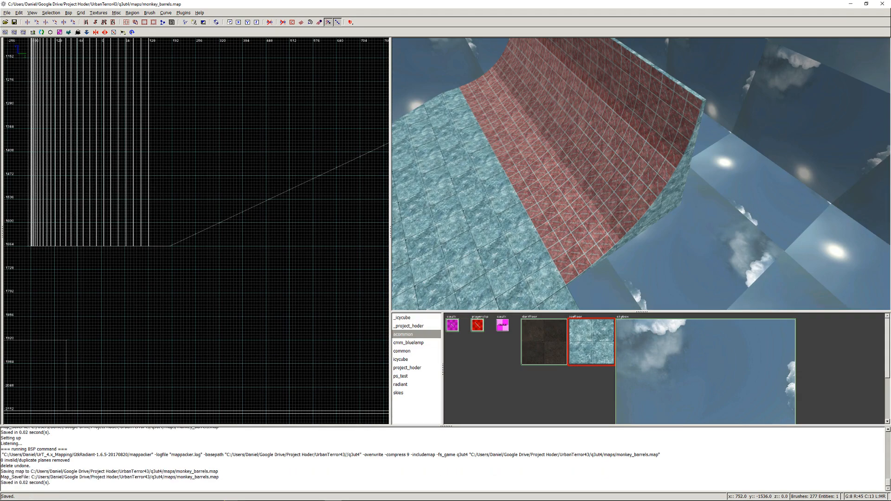
- Examine the side of the curved ramp and check its large bottom support block for overlapping brushes
{"action": "right_click", "coordinate": [641, 174]}
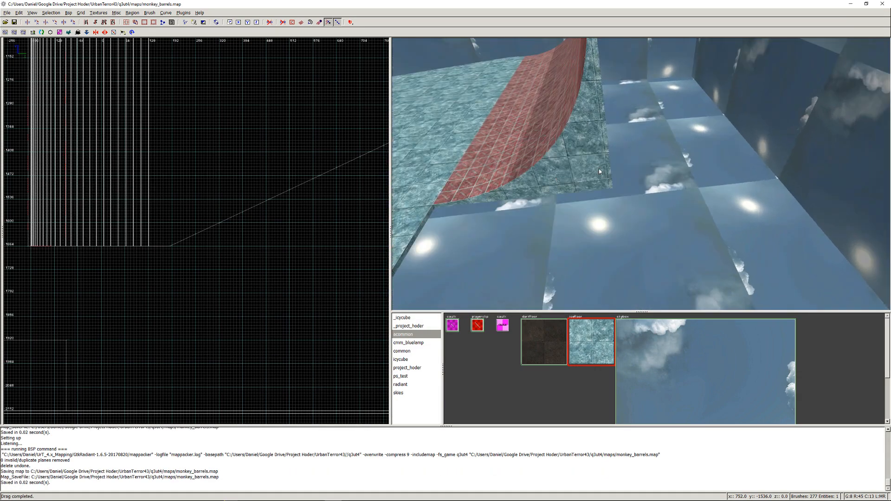
{"action": "left_click", "coordinate": [597, 169], "text": "shift"}
{"action": "left_click", "coordinate": [589, 144], "text": "shift"}
{"action": "left_click", "coordinate": [589, 171], "text": "shift"}
{"action": "left_click", "coordinate": [589, 172], "text": "shift"}
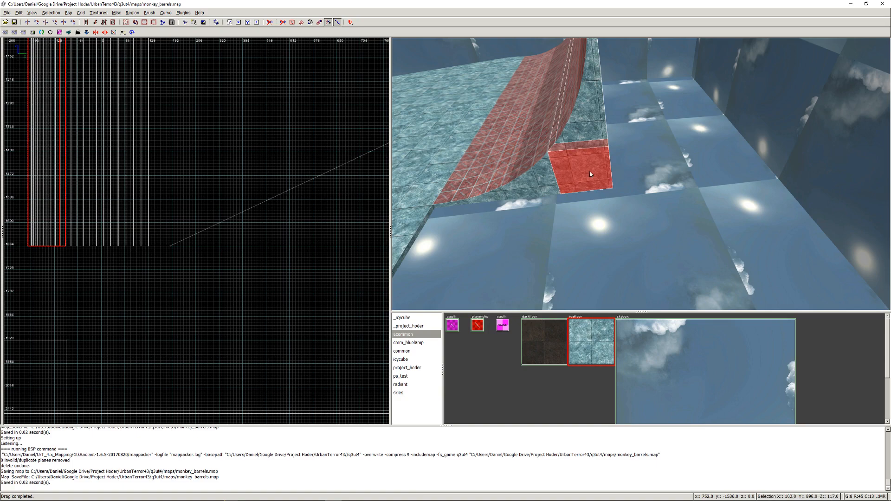
{"action": "left_click", "coordinate": [589, 172], "text": "shift"}
{"action": "left_click", "coordinate": [589, 172], "text": "shift"}
{"action": "left_click", "coordinate": [589, 172], "text": "shift"}
{"action": "key", "text": "Escape"}
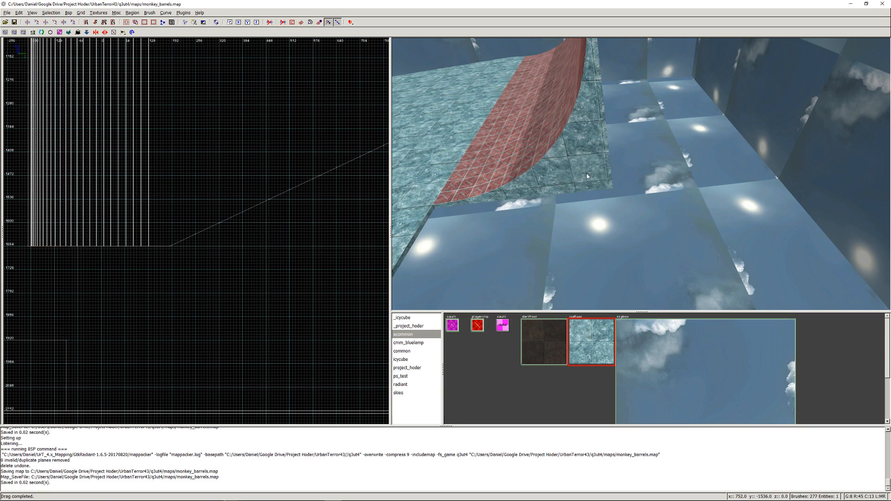
{"action": "left_click", "coordinate": [587, 174], "text": "shift"}
{"action": "left_click", "coordinate": [586, 174], "text": "shift"}
- Select one copy of each stone support brush beneath the curved ramp, from its top to its low end, and delete these duplicates
{"action": "right_click", "coordinate": [587, 174]}
{"action": "right_click", "coordinate": [640, 174]}
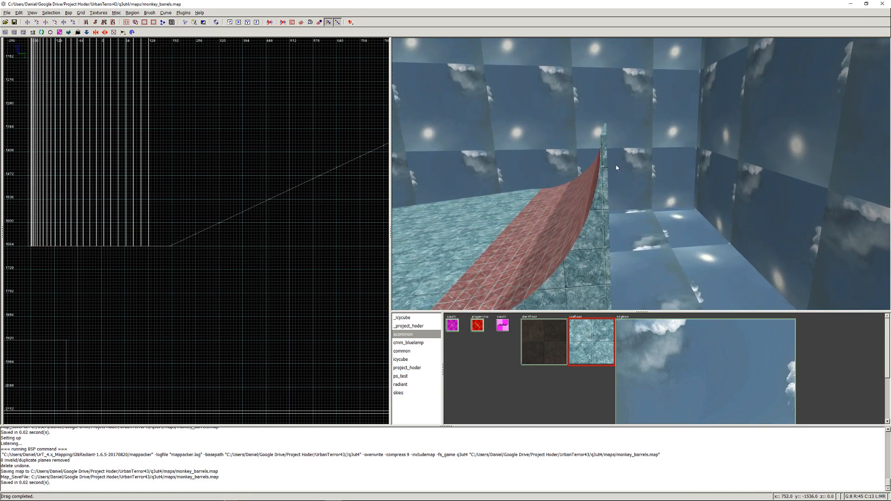
{"action": "left_click", "coordinate": [603, 137], "text": "shift"}
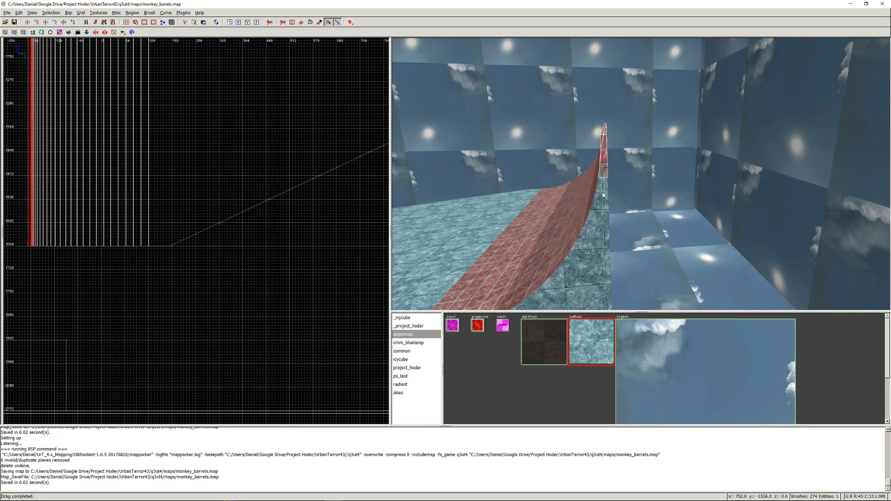
{"action": "left_click_drag", "start_coordinate": [599, 213], "coordinate": [595, 240], "text": "shift"}
{"action": "left_click", "coordinate": [592, 264], "text": "shift"}
{"action": "left_click", "coordinate": [594, 234], "text": "shift"}
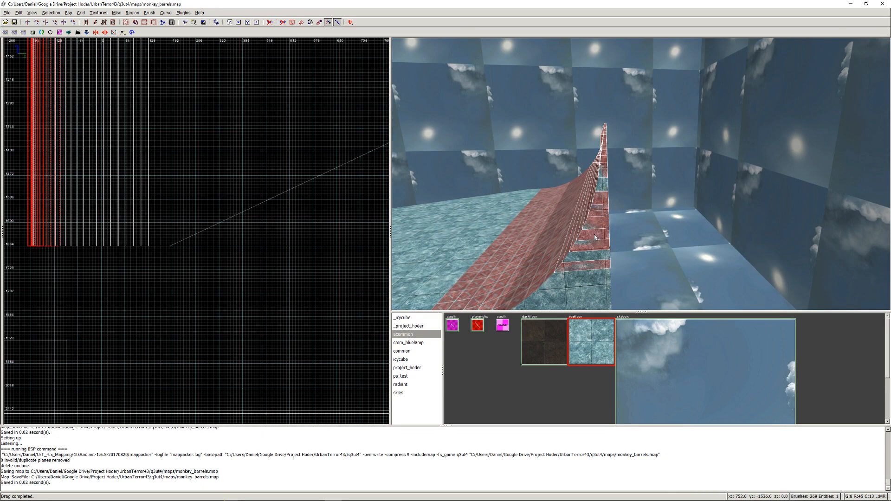
{"action": "left_click", "coordinate": [591, 255], "text": "shift"}
{"action": "left_click", "coordinate": [589, 274], "text": "shift"}
{"action": "left_click", "coordinate": [588, 287], "text": "shift"}
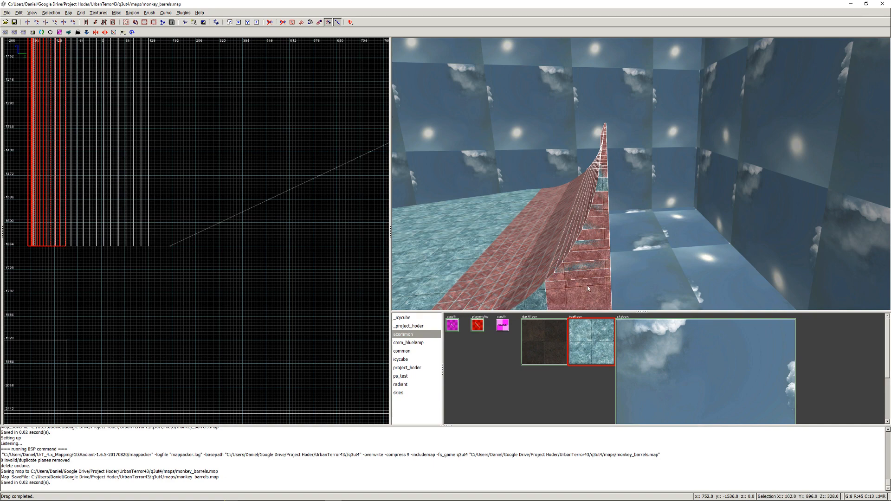
{"action": "right_click", "coordinate": [640, 174]}
{"action": "left_click", "coordinate": [624, 233], "text": "shift"}
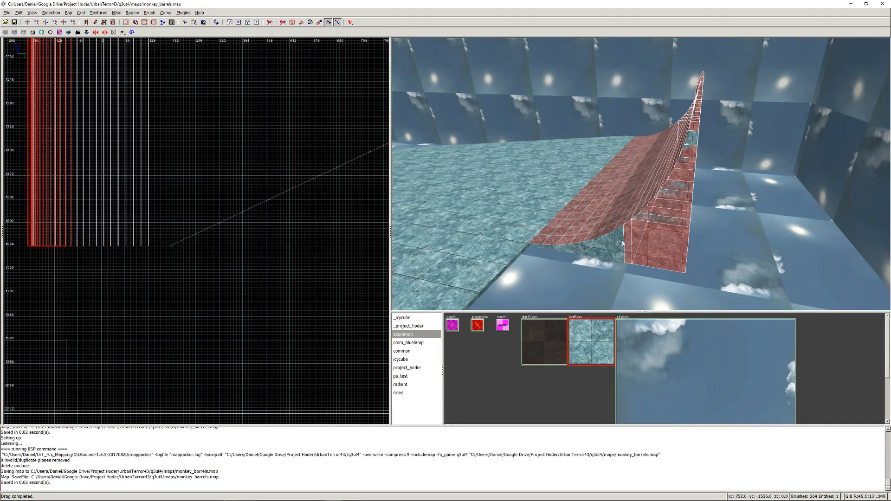
{"action": "left_click", "coordinate": [620, 243], "text": "shift"}
{"action": "left_click", "coordinate": [615, 248], "text": "shift"}
{"action": "left_click", "coordinate": [605, 252], "text": "shift"}
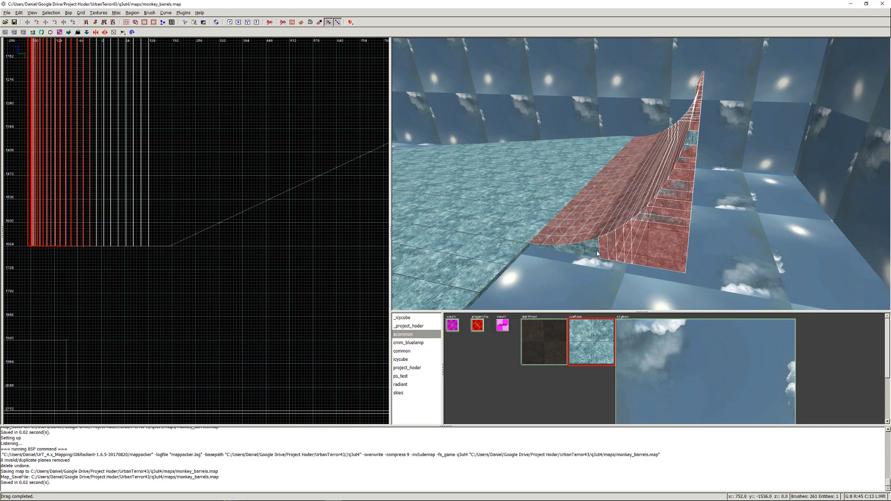
{"action": "left_click", "coordinate": [596, 253], "text": "shift"}
{"action": "left_click", "coordinate": [576, 251], "text": "shift"}
{"action": "left_click", "coordinate": [565, 251], "text": "shift"}
{"action": "left_click", "coordinate": [560, 252], "text": "shift"}
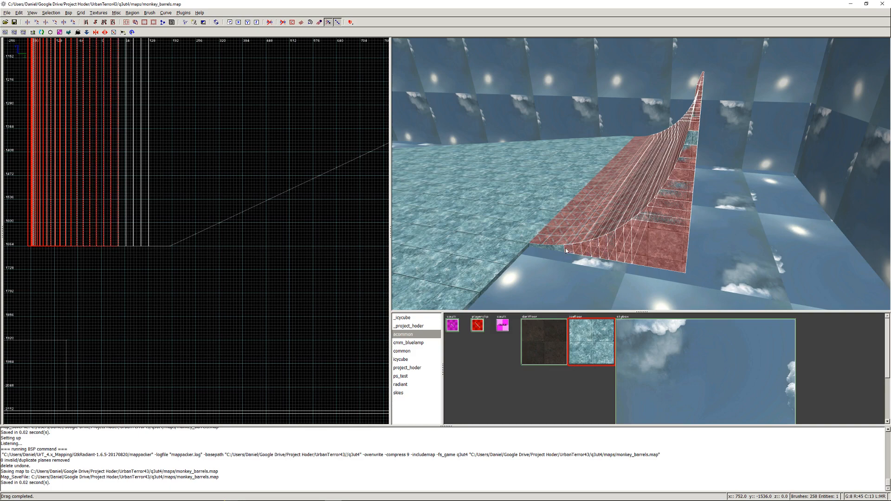
{"action": "left_click", "coordinate": [550, 251], "text": "shift"}
{"action": "left_click", "coordinate": [544, 249], "text": "shift"}
{"action": "left_click", "coordinate": [536, 247], "text": "shift"}
{"action": "left_click", "coordinate": [536, 250], "text": "shift"}
{"action": "key", "text": "Escape"}
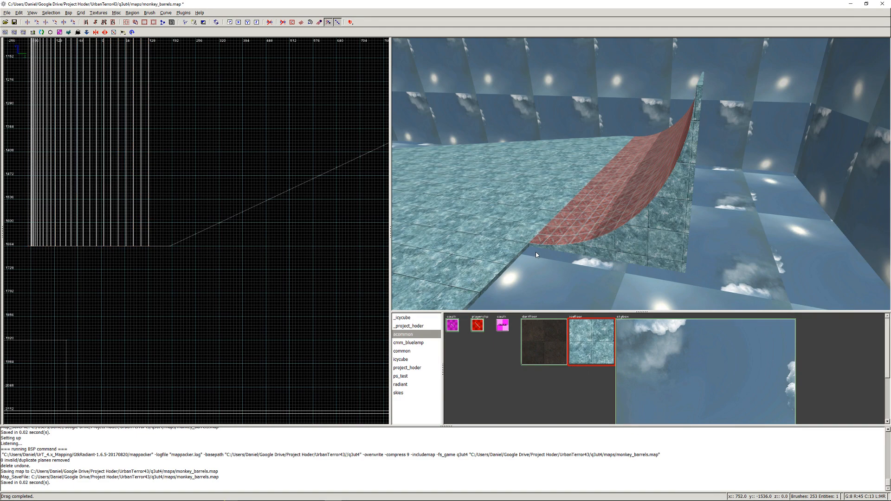
- Sweep-select the ramp's support brushes to check for leftovers, and delete the remaining duplicate near the top
{"action": "mouse_move", "coordinate": [534, 251]}
{"action": "left_mouse_down", "text": "shift"}
{"action": "mouse_move", "coordinate": [673, 162]}
{"action": "mouse_move", "coordinate": [691, 142]}
{"action": "mouse_move", "coordinate": [702, 84]}
{"action": "left_mouse_up", "text": "shift"}
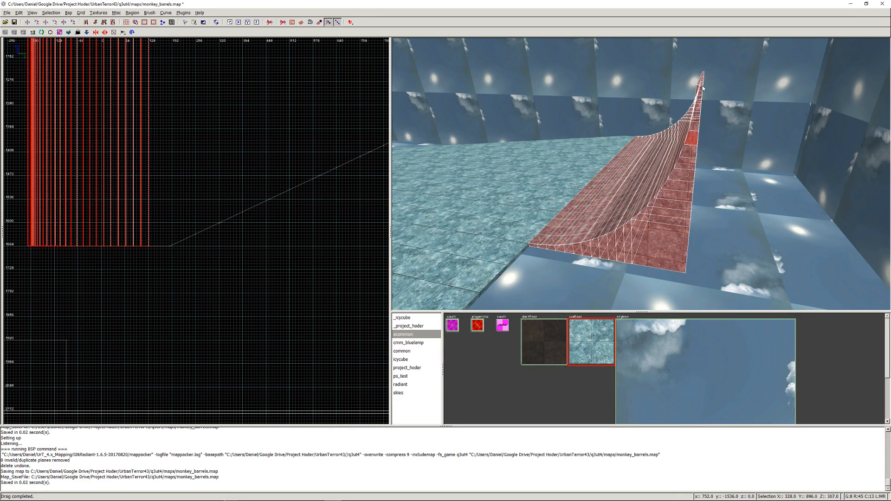
{"action": "key", "text": "Escape"}
{"action": "left_click", "coordinate": [694, 136], "text": "shift"}
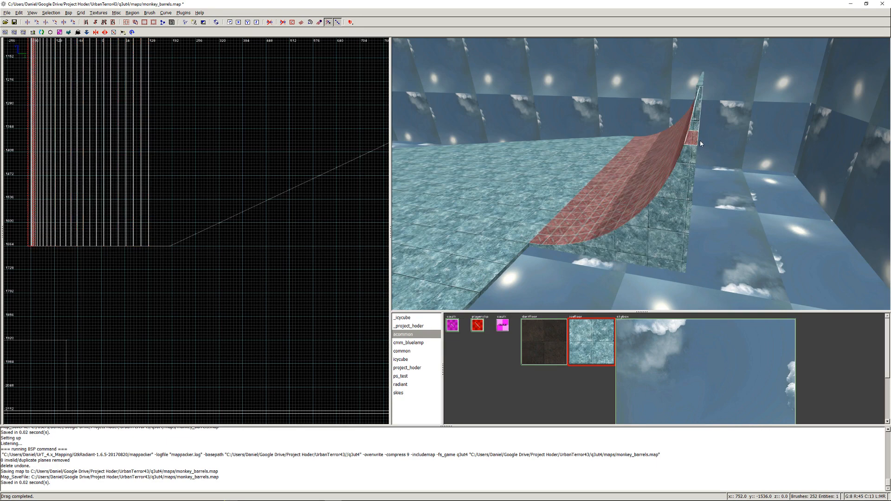
{"action": "key", "text": "Escape"}
- Check the clip strips on the neighbouring shallow ramp for overlaps by selecting them, deselect them and save the map
{"action": "right_click", "coordinate": [700, 140]}
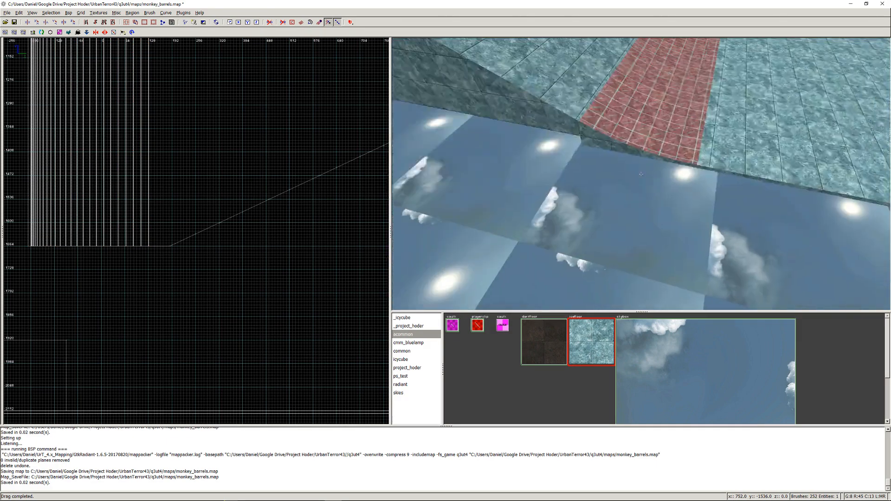
{"action": "right_click", "coordinate": [641, 174]}
{"action": "left_click_drag", "start_coordinate": [470, 233], "coordinate": [512, 243], "text": "shift"}
{"action": "left_click", "coordinate": [512, 243], "text": "shift"}
{"action": "left_click", "coordinate": [512, 243], "text": "shift"}
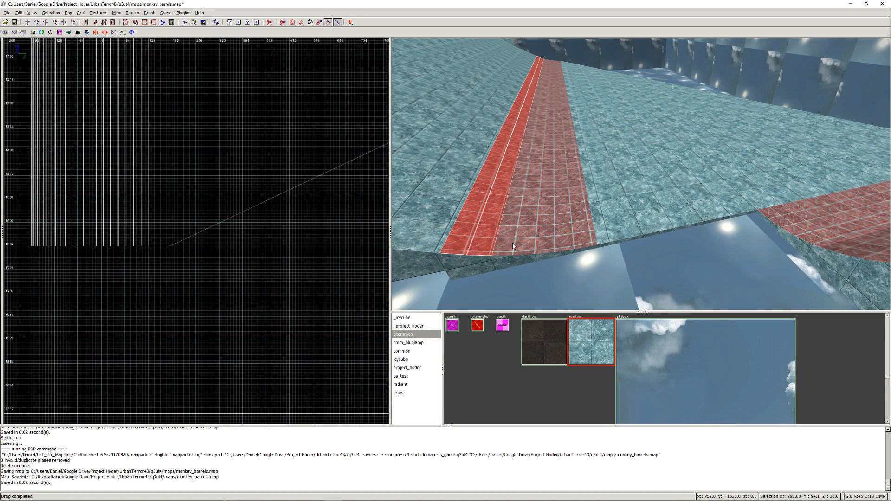
{"action": "left_click", "coordinate": [511, 243], "text": "shift"}
{"action": "left_click", "coordinate": [511, 243], "text": "shift"}
{"action": "key", "text": "Escape"}
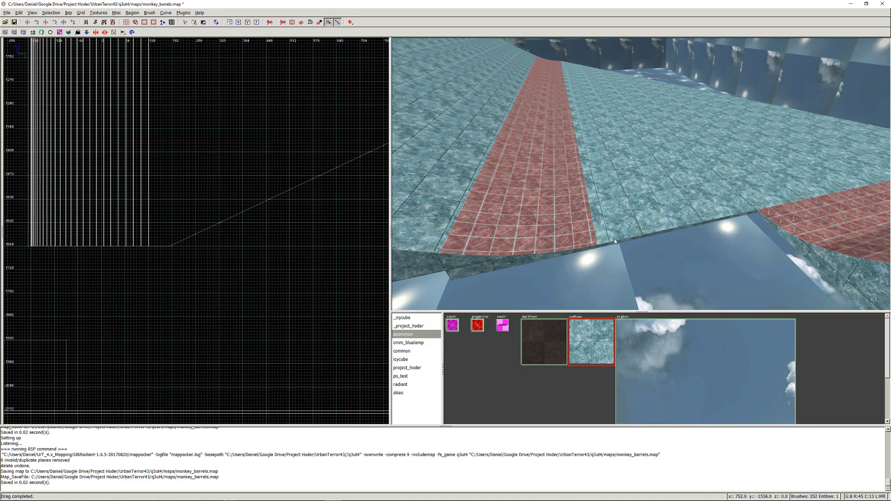
{"action": "key", "text": "ctrl+s"}
- Recheck the curved ramp's stone support brushes for overlaps by selecting several of them, and clear the selection
{"action": "right_click", "coordinate": [614, 238]}
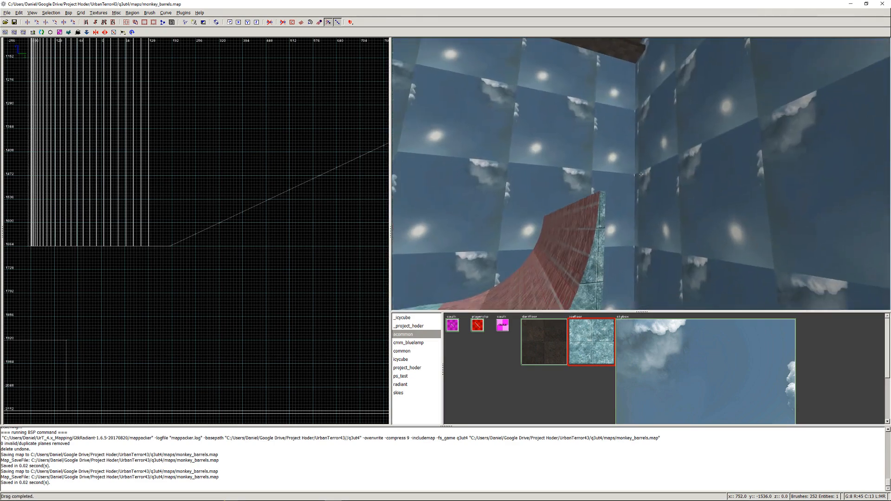
{"action": "right_click", "coordinate": [641, 174]}
{"action": "left_click", "coordinate": [611, 183], "text": "shift"}
{"action": "left_click", "coordinate": [612, 161], "text": "shift"}
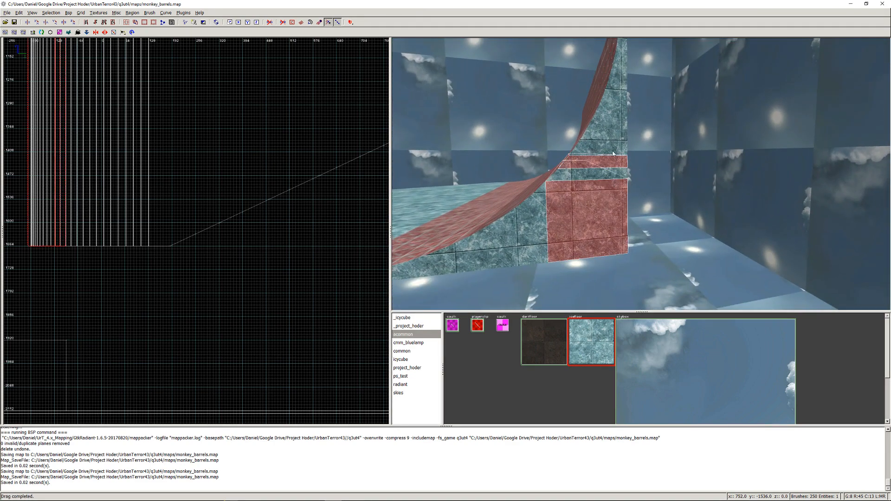
{"action": "left_click", "coordinate": [612, 151], "text": "shift"}
{"action": "key", "text": "Escape"}
- Recheck the curved ramp's clip strips for overlaps, clear the selection and save the map
{"action": "right_click", "coordinate": [611, 135]}
{"action": "right_click", "coordinate": [642, 174]}
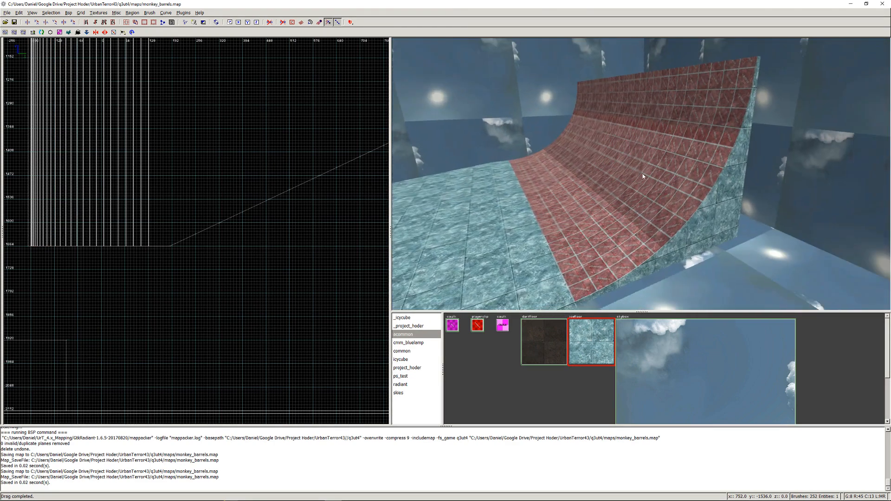
{"action": "left_click_drag", "start_coordinate": [679, 79], "coordinate": [662, 142], "text": "shift"}
{"action": "right_click", "coordinate": [662, 142]}
{"action": "key", "text": "Escape"}
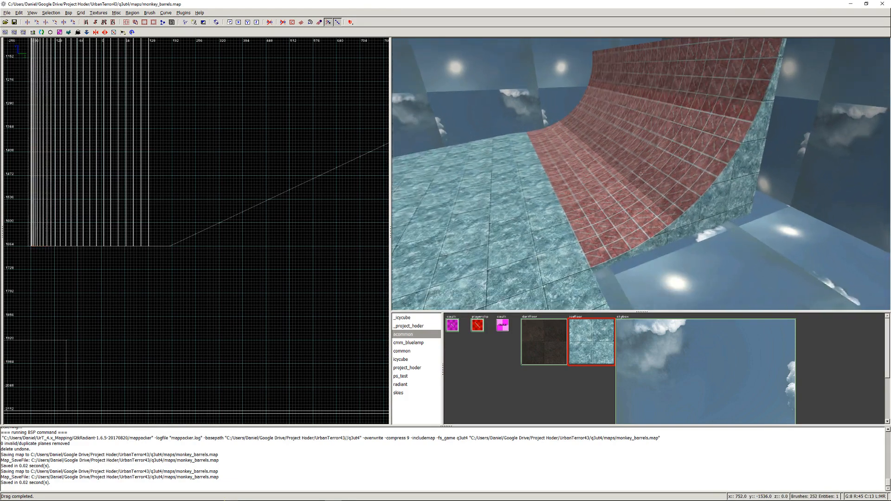
{"action": "key", "text": "ctrl+s"}
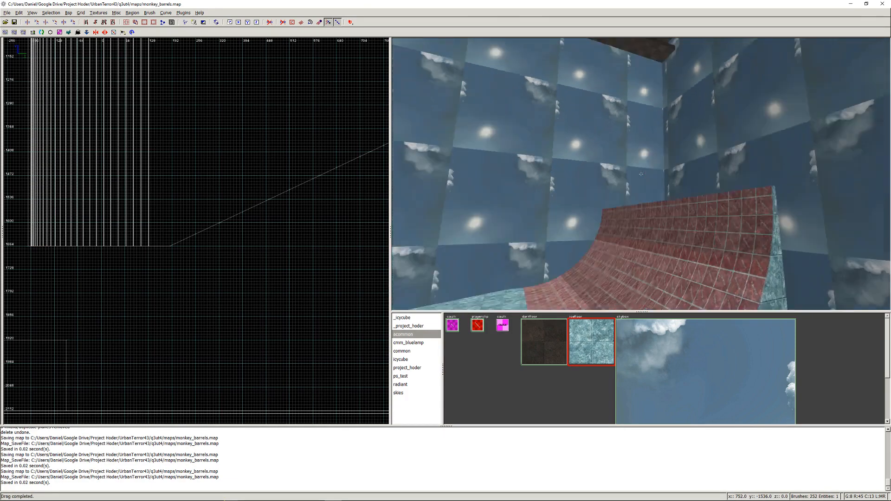
- Delete the duplicate of the lowest dark step brush in the raised stack near the sky-box corner
{"action": "right_click", "coordinate": [642, 173]}
{"action": "left_click", "coordinate": [636, 181], "text": "shift"}
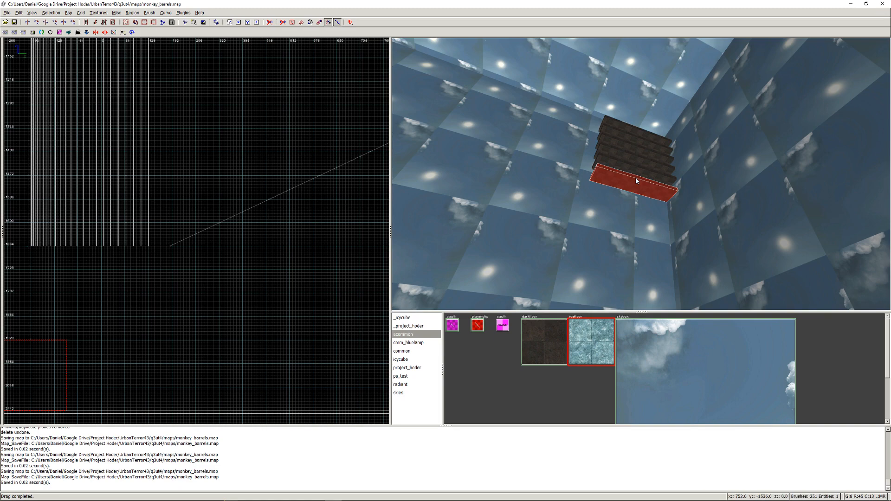
{"action": "left_click", "coordinate": [635, 180], "text": "shift"}
{"action": "left_click", "coordinate": [634, 180], "text": "shift"}
{"action": "left_click", "coordinate": [635, 181], "text": "shift"}
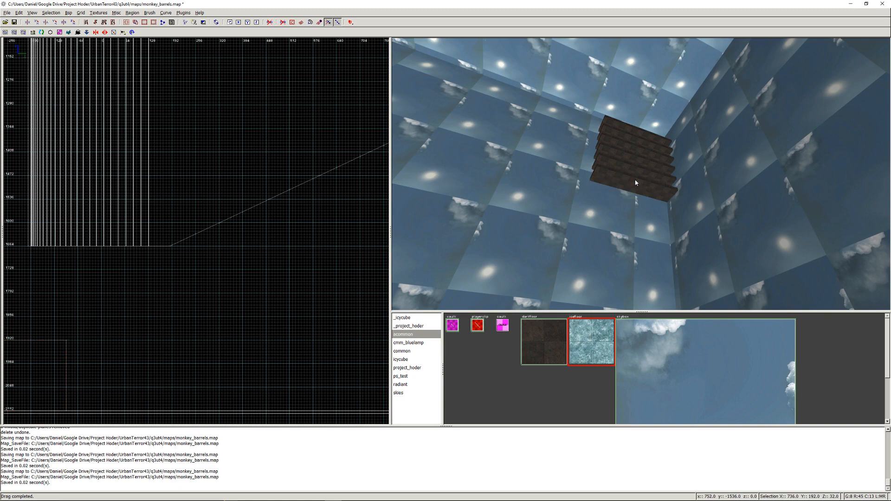
- Select one copy of each remaining dark step brush in the raised stack and delete these duplicates
{"action": "left_click", "coordinate": [637, 173], "text": "shift"}
{"action": "left_click", "coordinate": [637, 174], "text": "shift"}
{"action": "left_click", "coordinate": [639, 165], "text": "shift"}
{"action": "left_click", "coordinate": [643, 154], "text": "shift"}
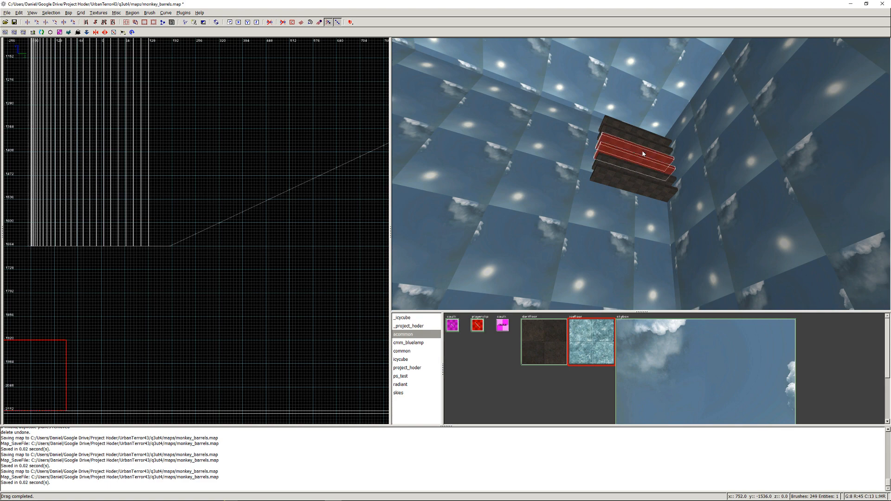
{"action": "left_click", "coordinate": [643, 143], "text": "shift"}
{"action": "left_click", "coordinate": [643, 137], "text": "shift"}
{"action": "key", "text": "Escape"}
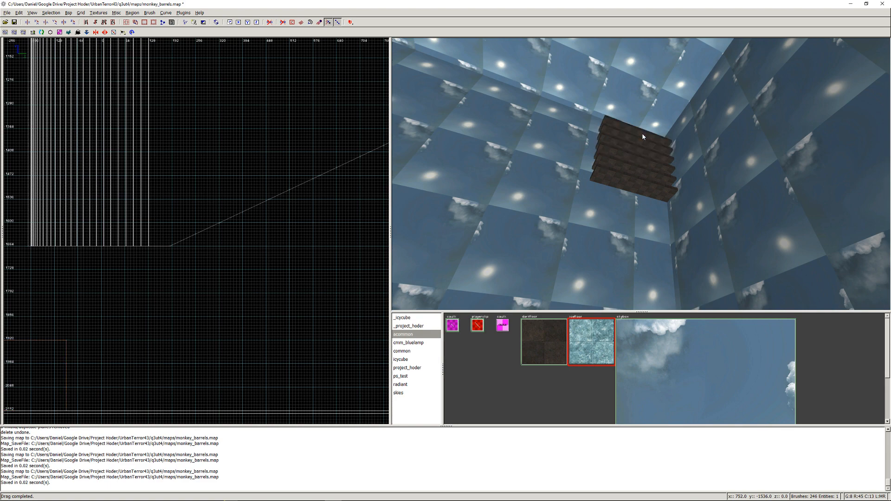
- Recheck the two uppermost dark step brushes in the raised stack for duplicates by selecting them, and clear the selection
{"action": "left_click", "coordinate": [642, 137], "text": "shift"}
{"action": "left_click", "coordinate": [641, 142], "text": "shift"}
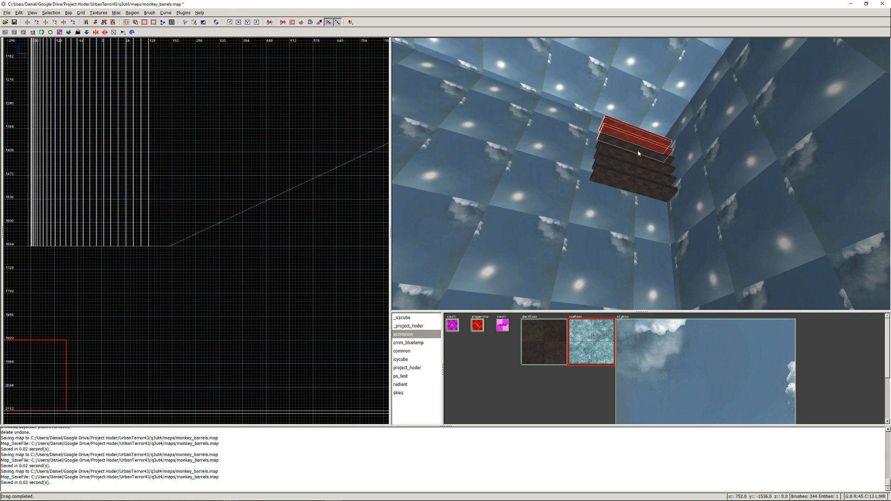
{"action": "key", "text": "Escape"}
- Look over the curved ramps, save the map and compile it with the Q3Map2 (test) BSP -meta, -vis, -light -fast -filter preset
{"action": "right_click", "coordinate": [637, 151]}
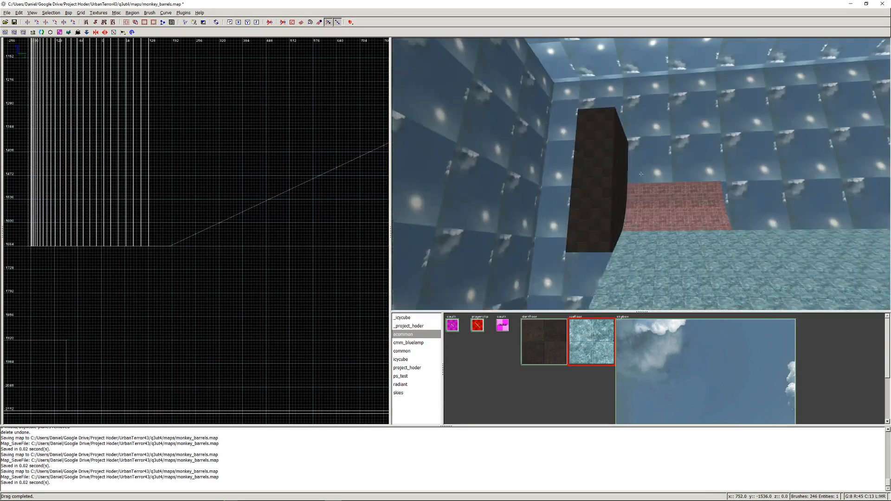
{"action": "key", "text": "Up"}
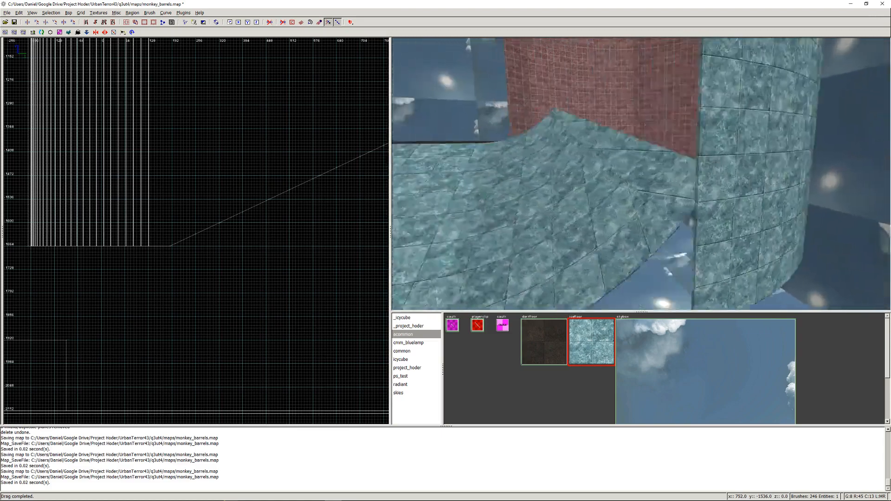
{"action": "key", "text": "Up"}
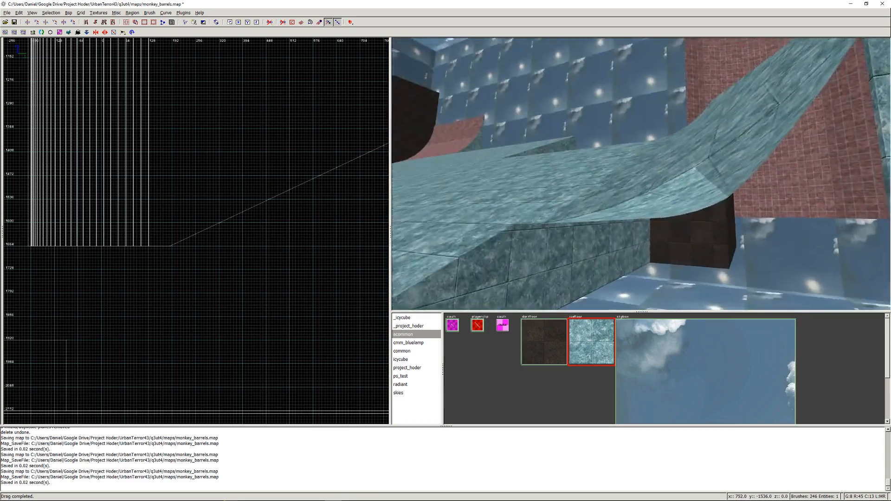
{"action": "right_click", "coordinate": [641, 174]}
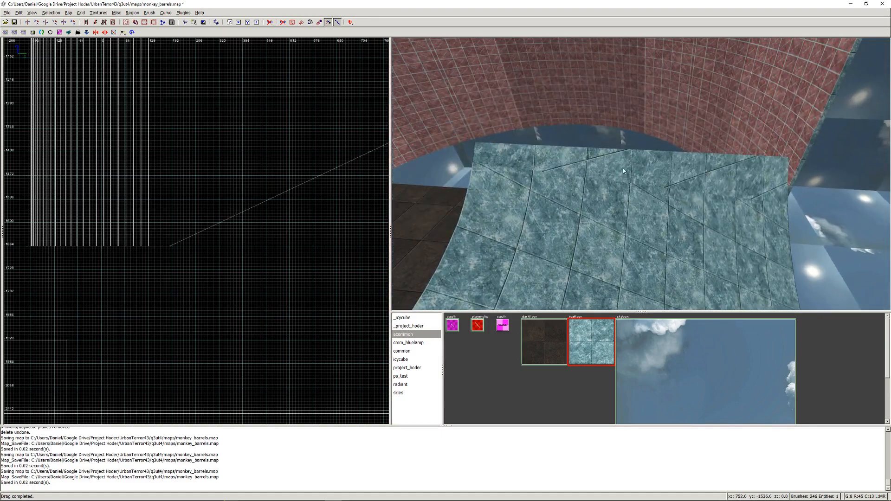
{"action": "left_click", "coordinate": [68, 13]}
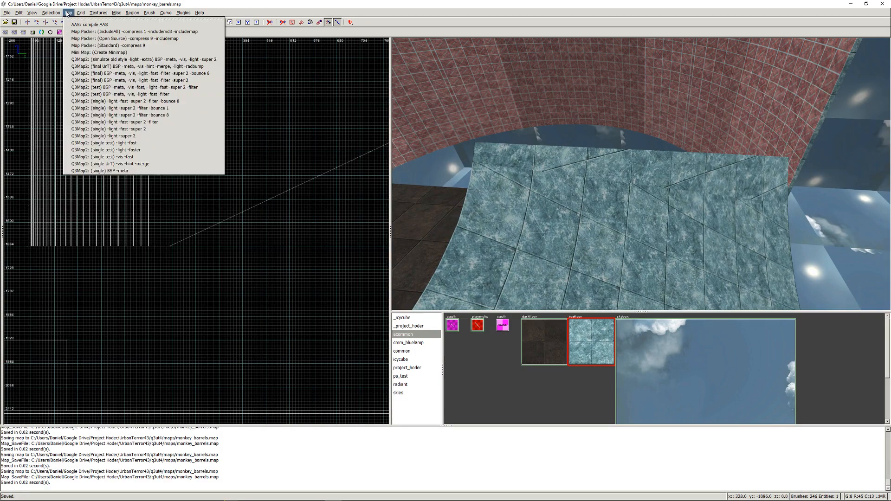
{"action": "left_click", "coordinate": [81, 95]}
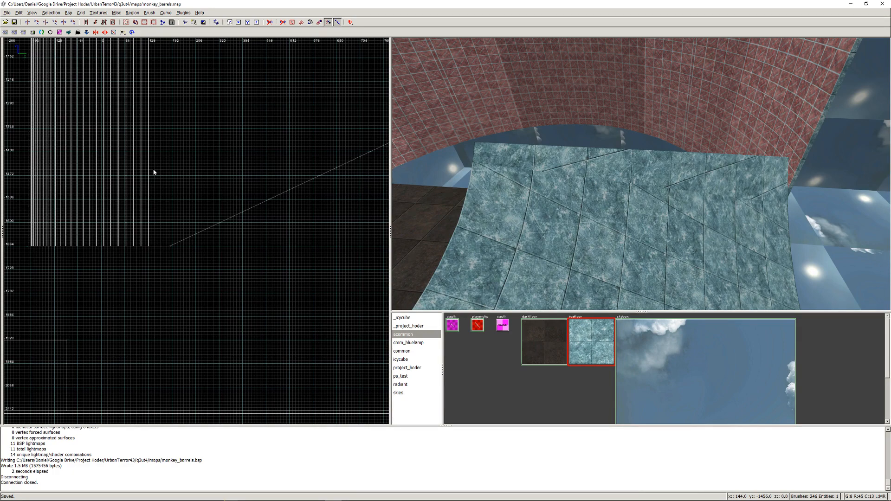
- Package the compiled map with the Map Packer (Open Source) -compress 9 -includemap preset
{"action": "left_click", "coordinate": [68, 13]}
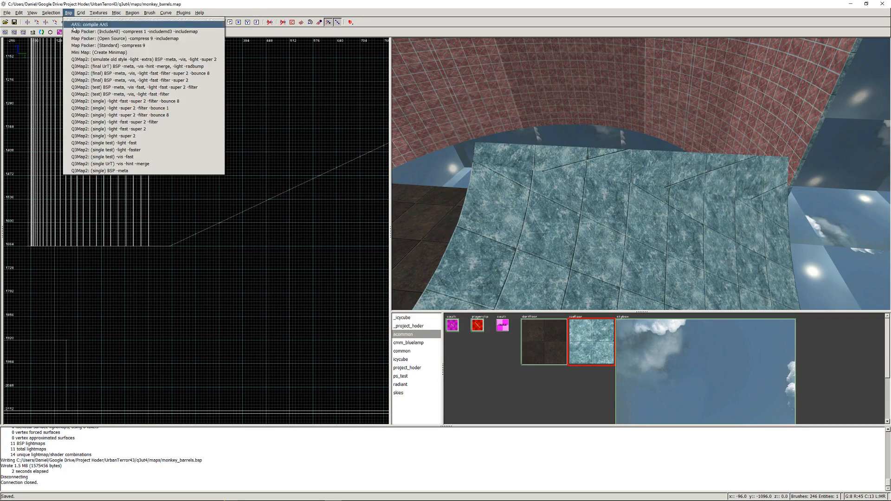
{"action": "left_click", "coordinate": [80, 40]}
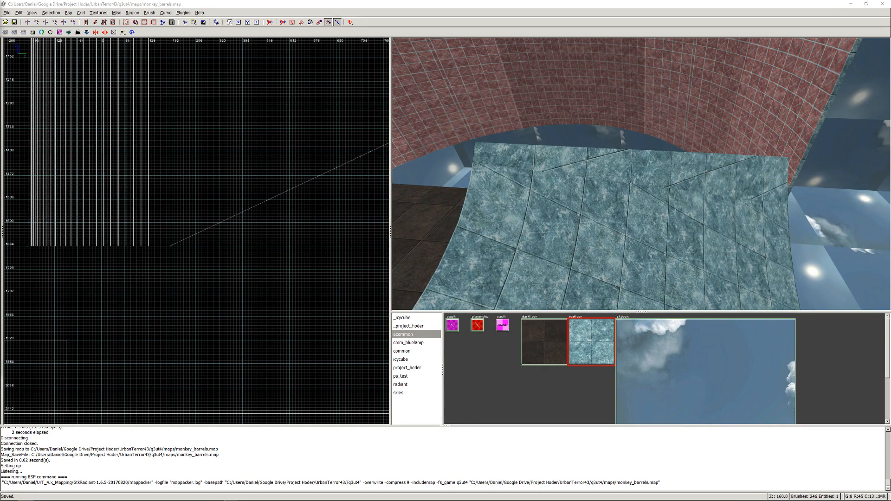
{"action": "mouse_move", "coordinate": [325, 500]}
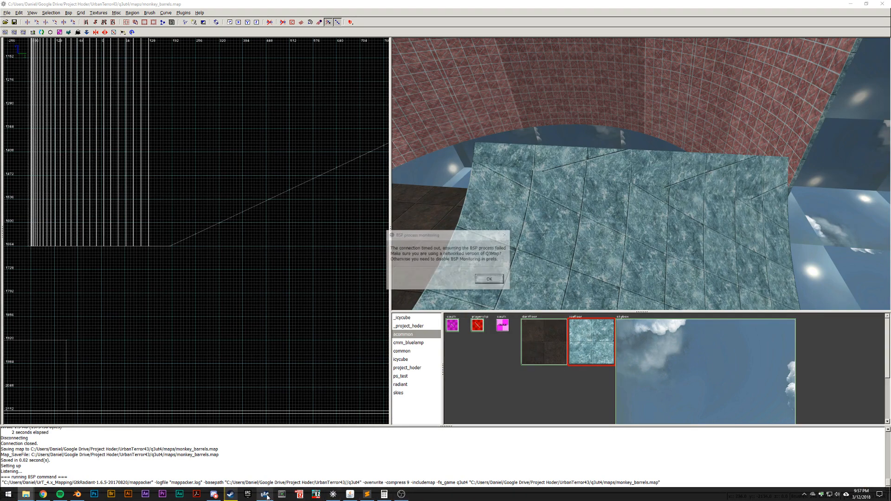
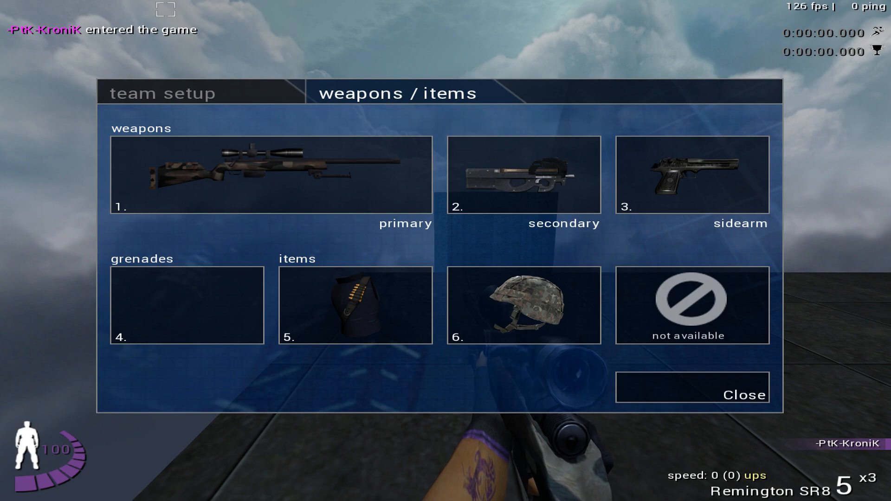
- Close the weapons and items selection and switch to the knife
{"action": "left_click", "coordinate": [686, 393]}
{"action": "key", "text": "grave"}
{"action": "key", "text": "grave"}
{"action": "key", "text": "1"}
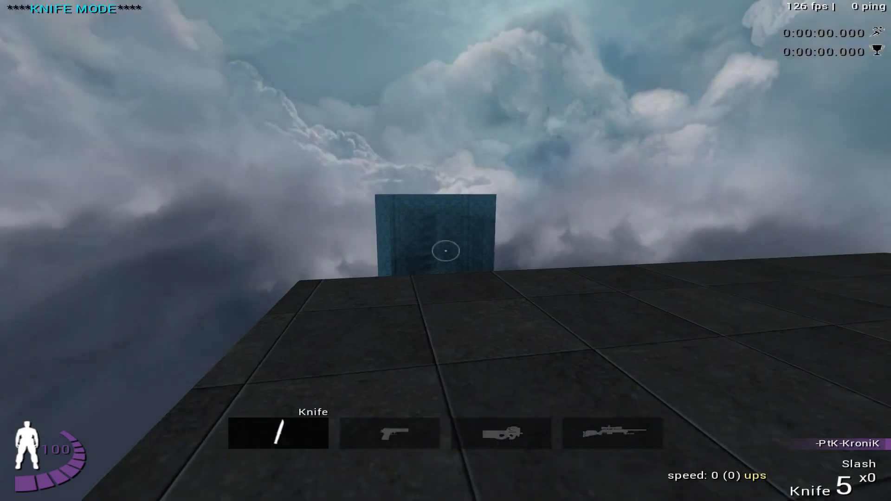
- Jump from the dark start platform onto the curved blue ramp and ride it toward the dark block and the next ramp
{"action": "key", "text": "w"}
{"action": "key", "text": "w"}
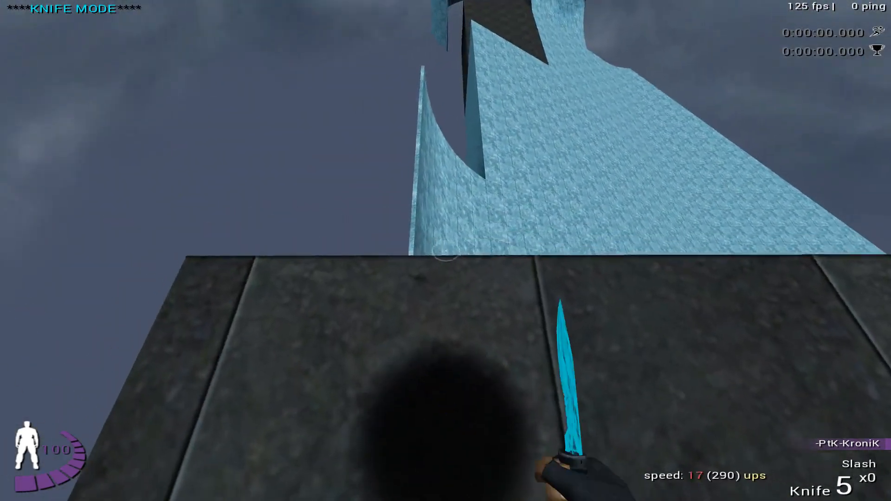
{"action": "key", "text": "space"}
{"action": "key", "text": "w"}
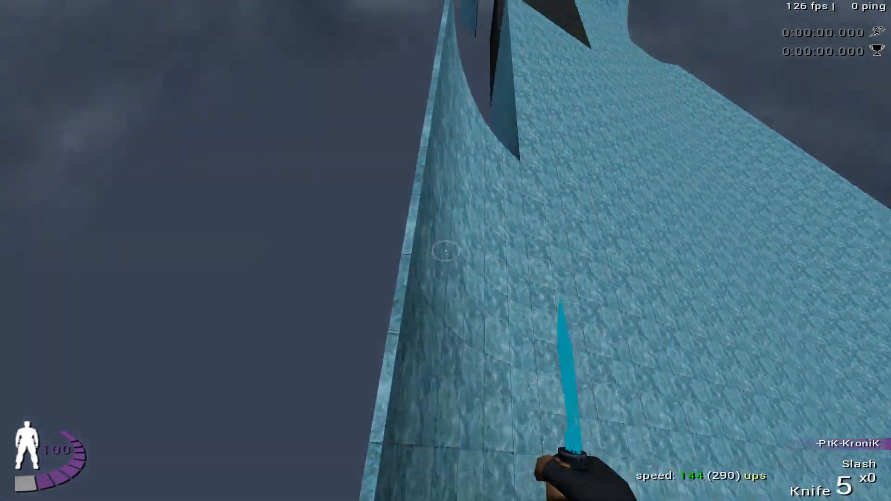
{"action": "key", "text": "w"}
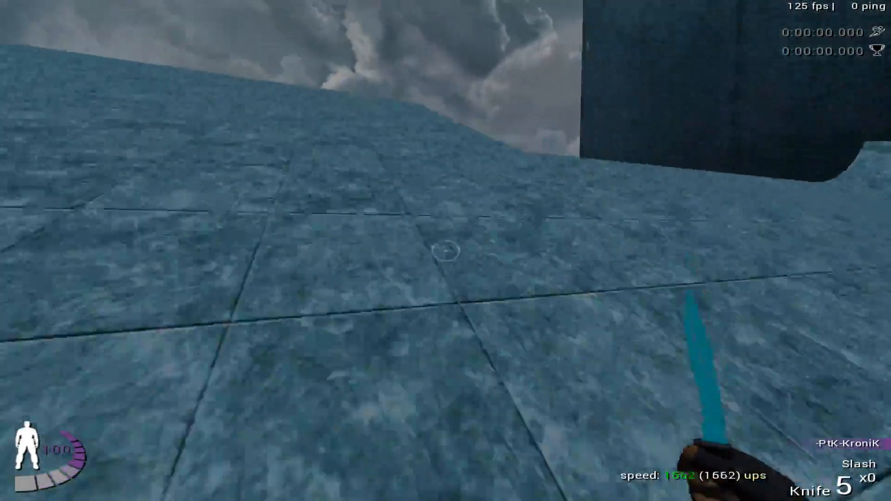
{"action": "key", "text": "a"}
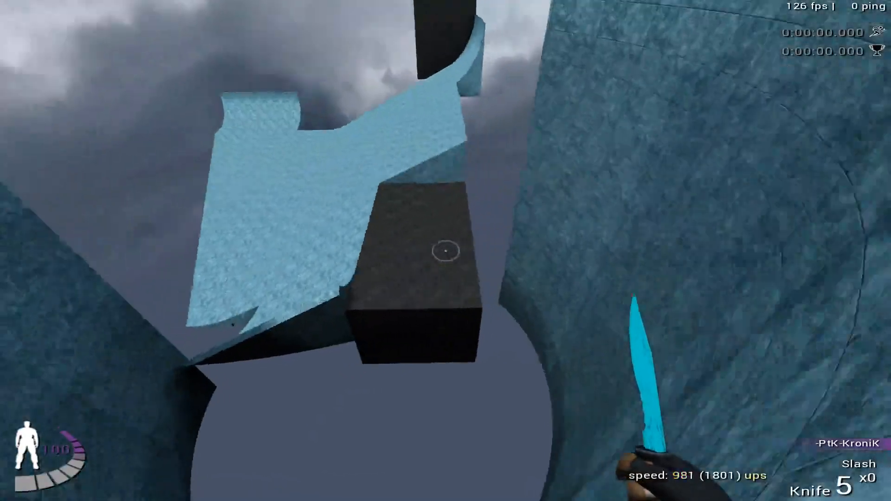
{"action": "key", "text": "a"}
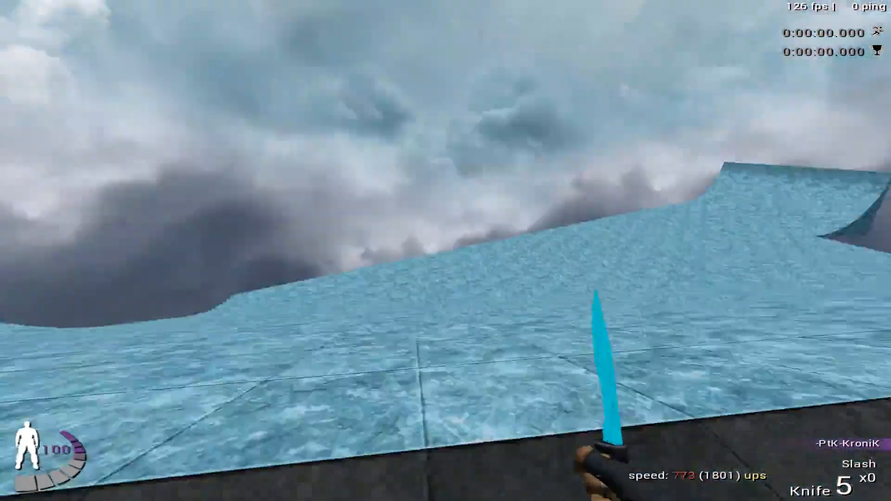
- Continue onto the next blue ramp, then respawn at the start of the map
{"action": "key", "text": "w"}
{"action": "key", "text": "Right"}
{"action": "key", "text": "Right"}
{"action": "key", "text": "Return"}
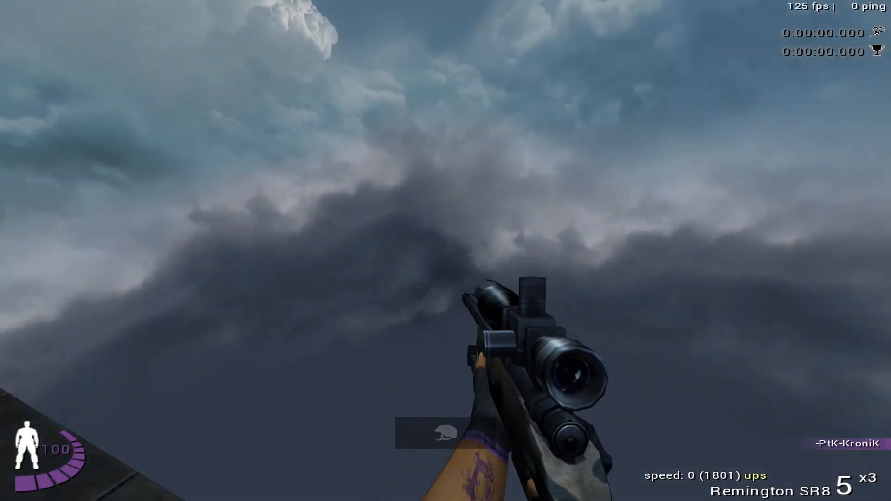
- Equip the knife, move to the start platform's edge facing the curved ramp, and save that position in the jump menu
{"action": "key", "text": "1"}
{"action": "key", "text": "w"}
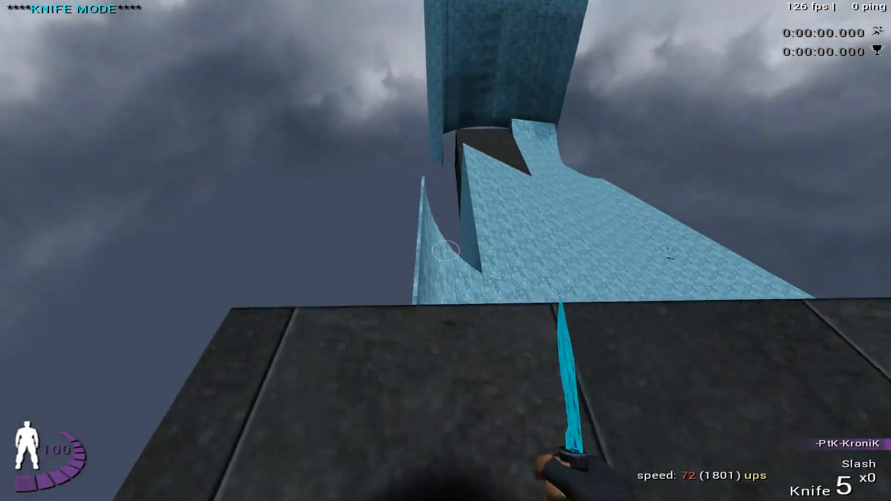
{"action": "key", "text": "w"}
{"action": "key", "text": "Down"}
{"action": "key", "text": "Return"}
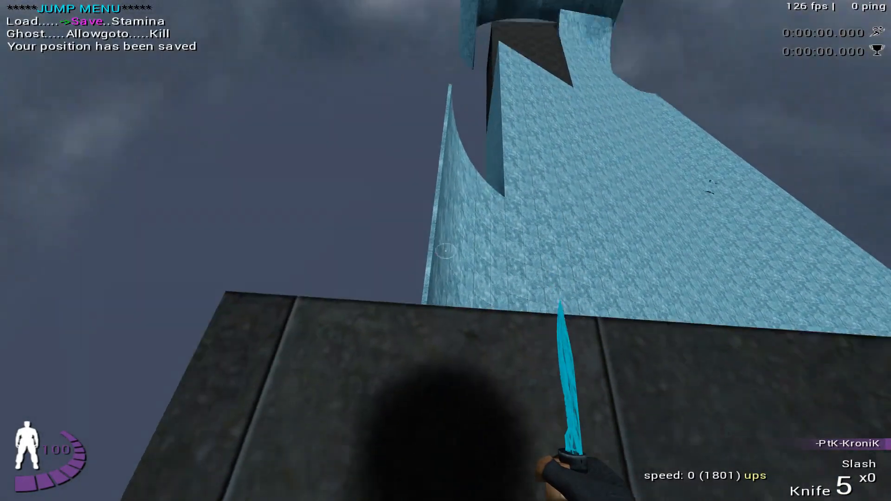
- Test the curved ramp jump toward the dark block repeatedly, loading the saved position on the start platform between attempts
{"action": "key", "text": "w"}
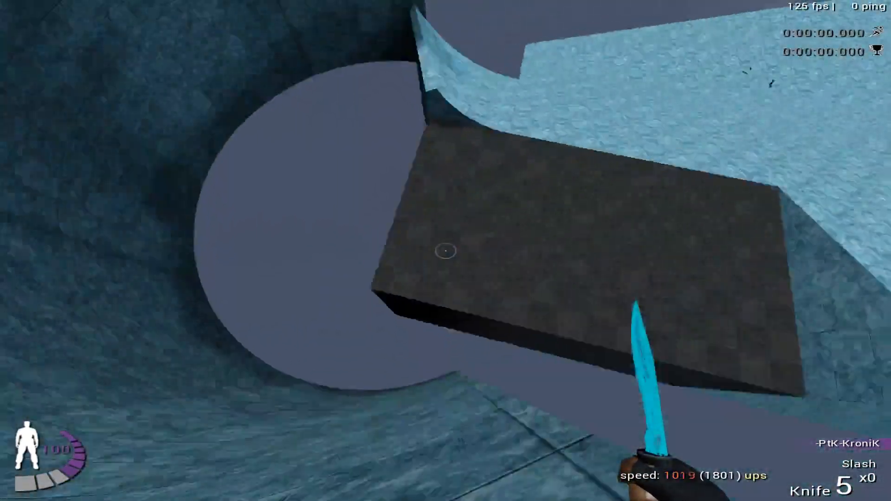
{"action": "key", "text": "Return"}
{"action": "key", "text": "Return"}
{"action": "key", "text": "w"}
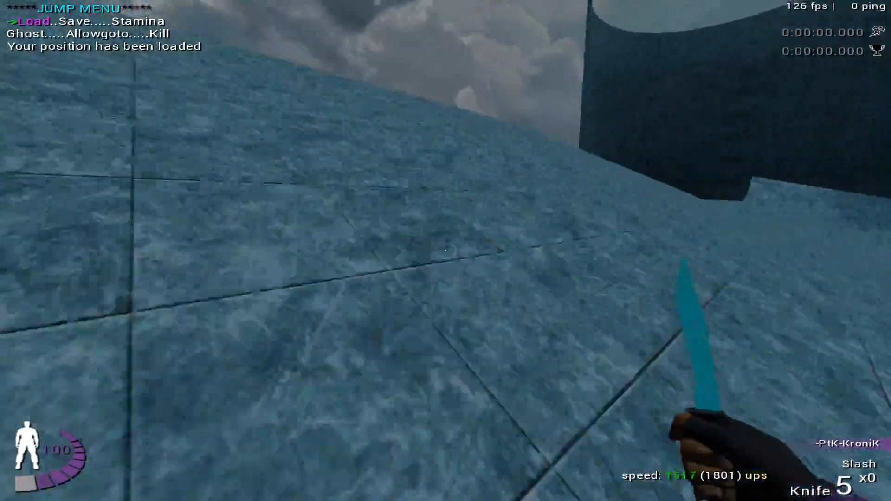
{"action": "key", "text": "Return"}
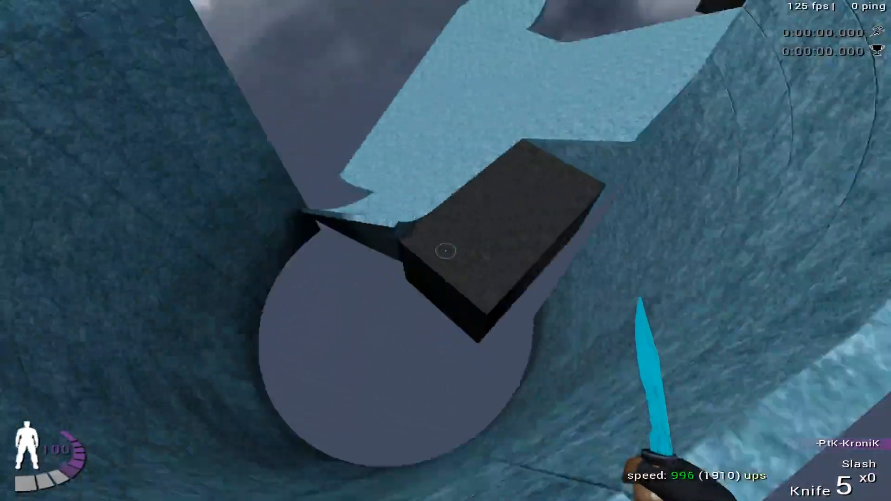
{"action": "key", "text": "Return"}
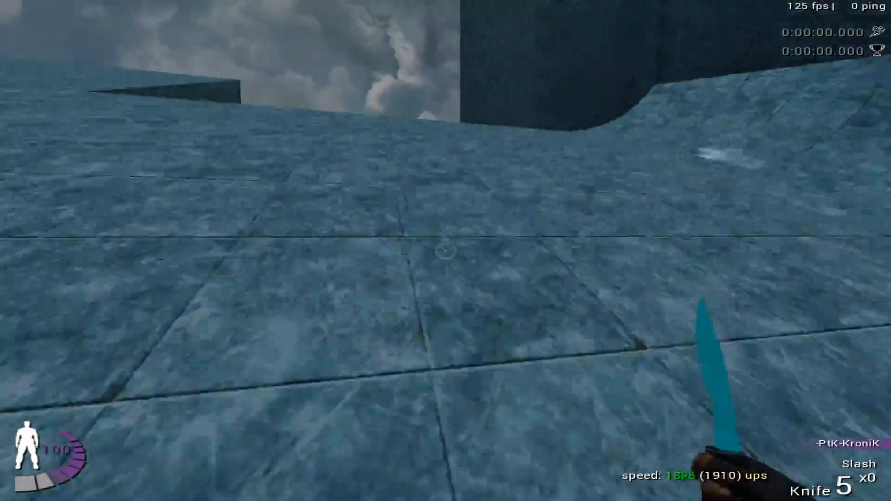
{"action": "key", "text": "Return"}
{"action": "key", "text": "Return"}
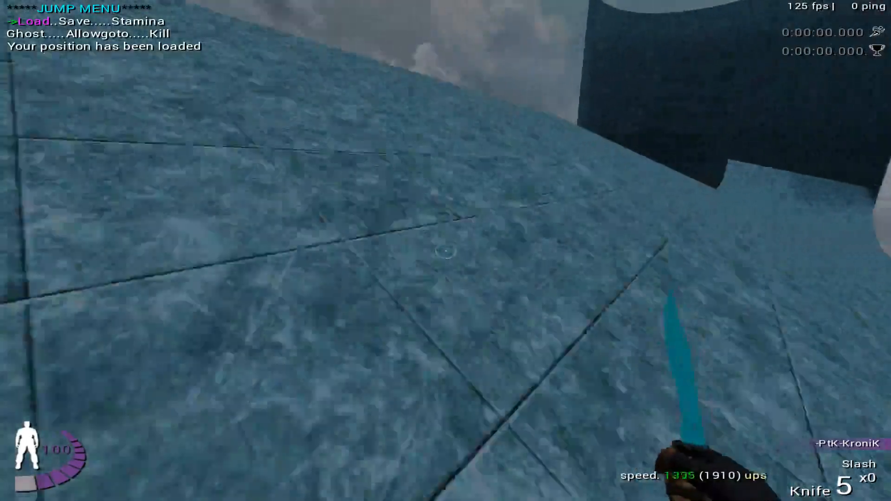
{"action": "key", "text": "Return"}
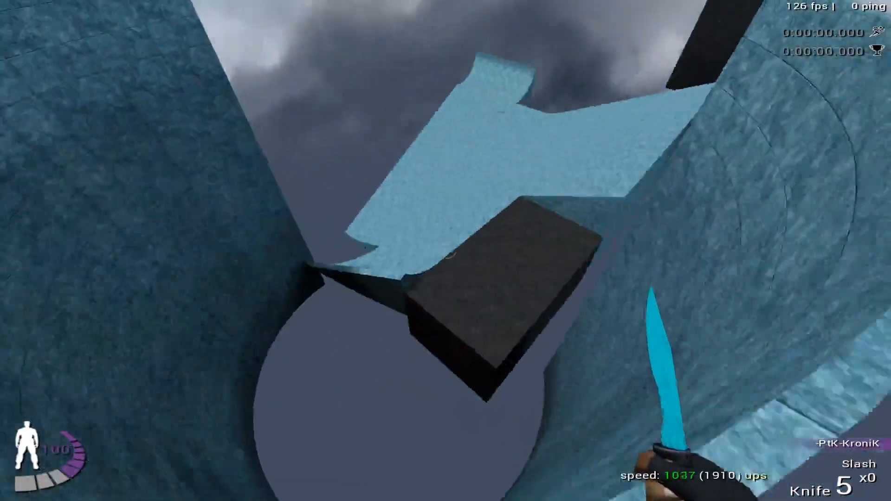
{"action": "key", "text": "Return"}
{"action": "key", "text": "w"}
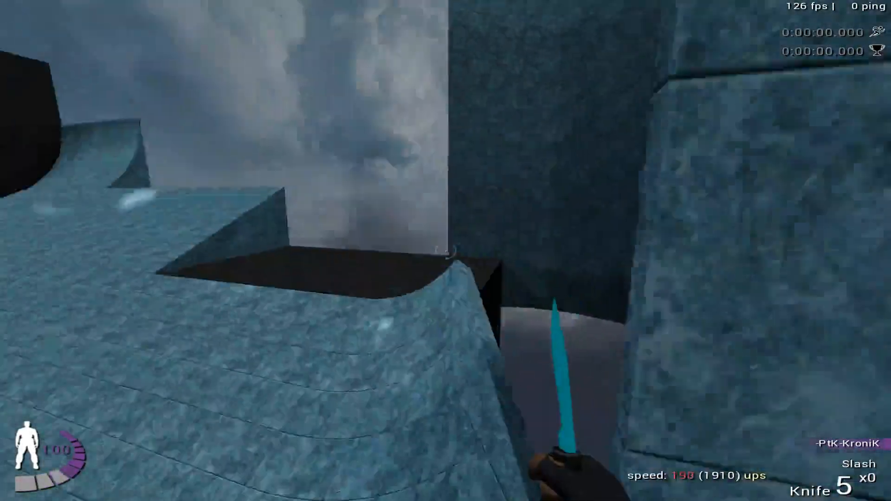
{"action": "key", "text": "Return"}
{"action": "key", "text": "1"}
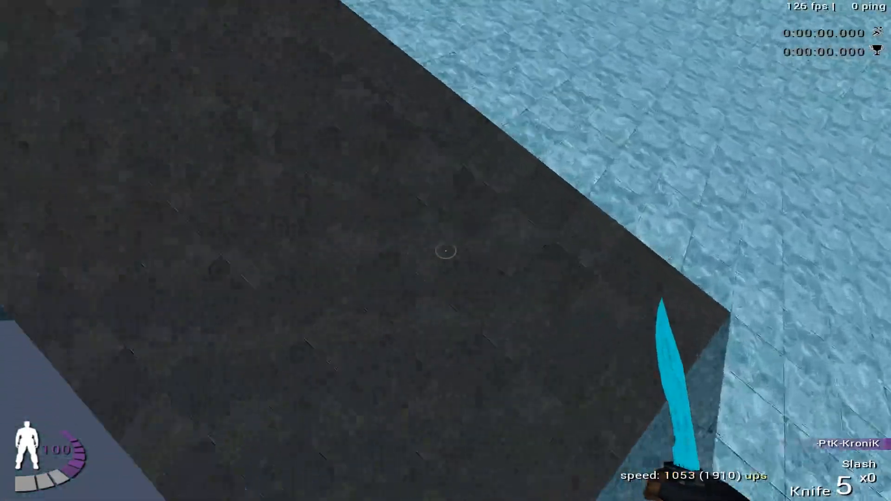
{"action": "key", "text": "Return"}
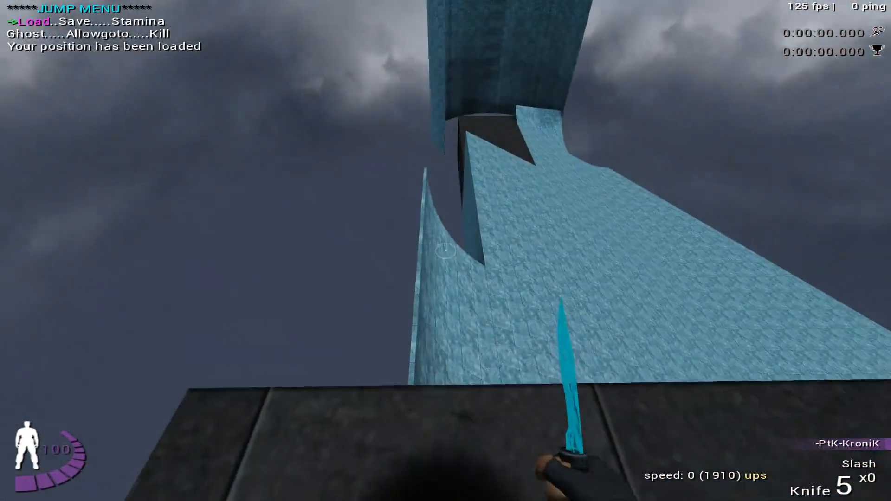
- Reposition at the start platform's edge, closer to the curved ramp's outer wall, and save the new position
{"action": "key", "text": "space"}
{"action": "key", "text": "w"}
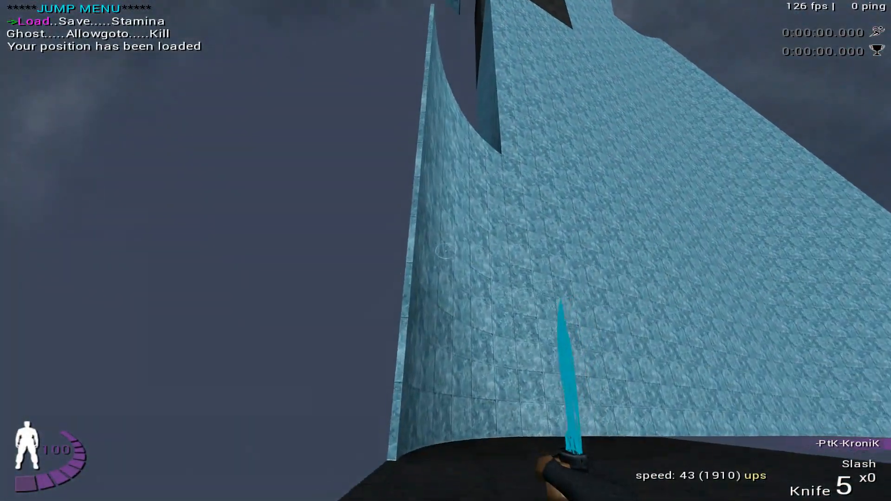
{"action": "key", "text": "Return"}
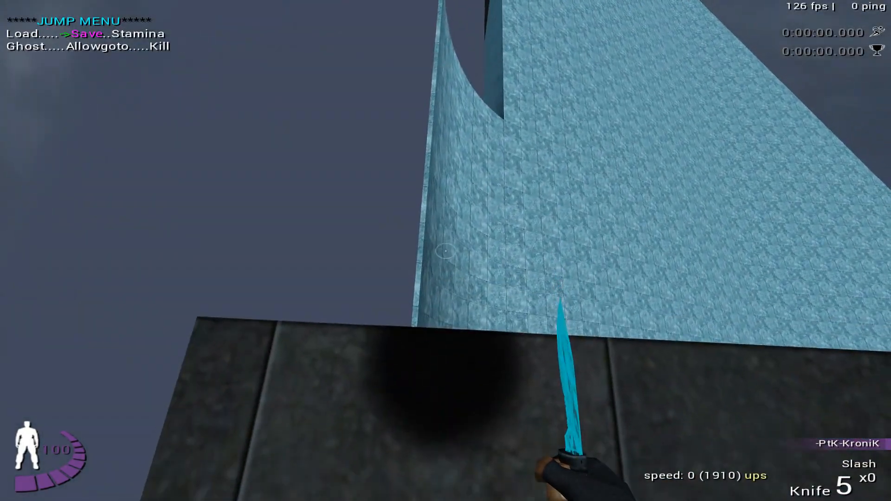
{"action": "key", "text": "Return"}
- Test the ramp and curved wall ride repeatedly from the new starting position, reloading it after each attempt
{"action": "key", "text": "w"}
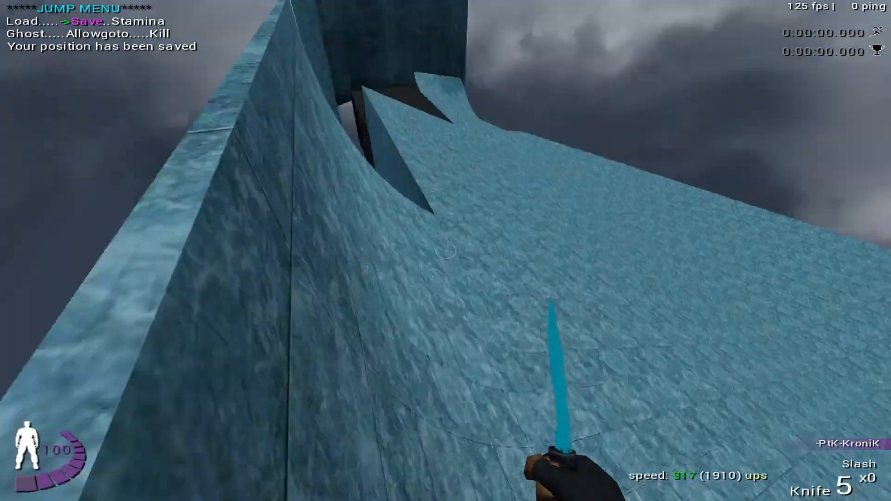
{"action": "key", "text": "w"}
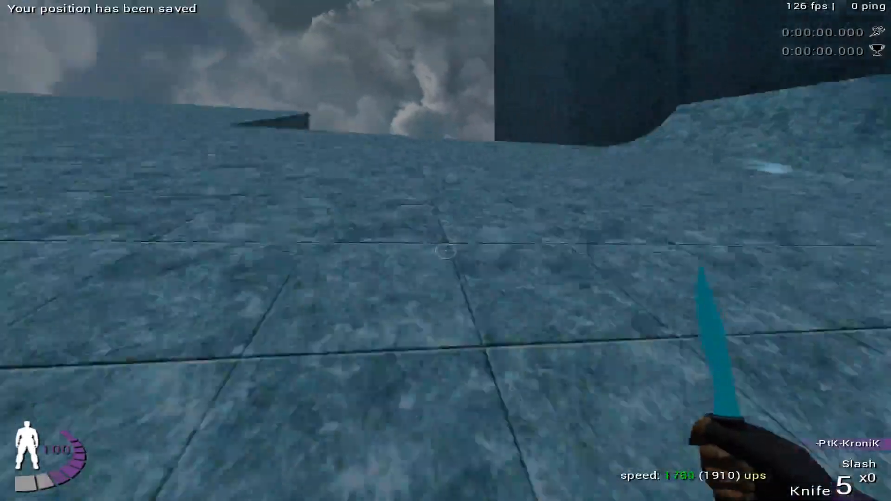
{"action": "key", "text": "Return"}
{"action": "key", "text": "w"}
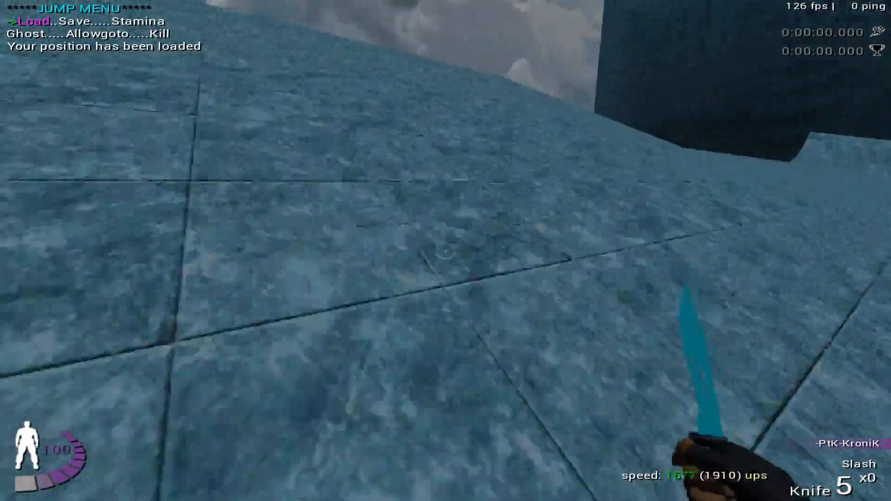
{"action": "key", "text": "w"}
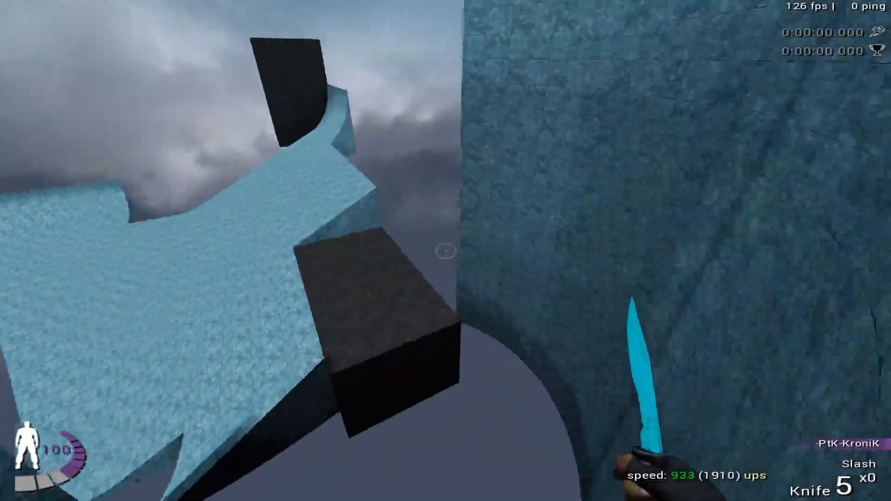
{"action": "key", "text": "Return"}
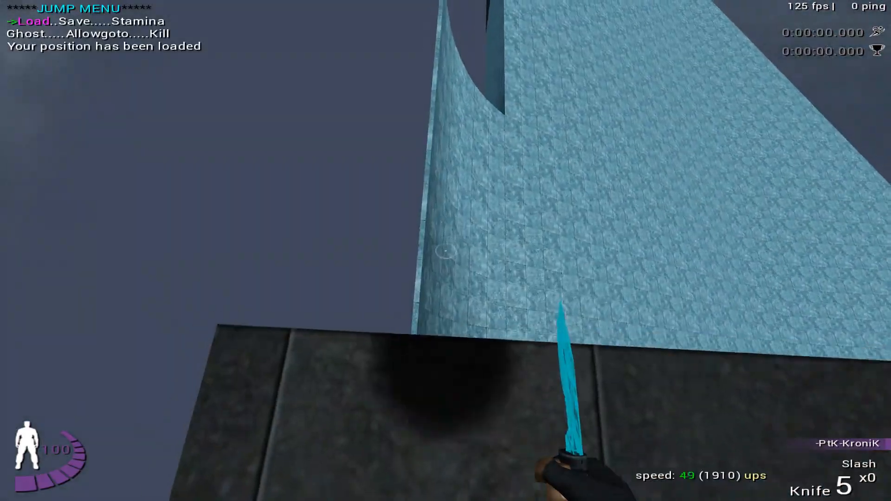
{"action": "key", "text": "w"}
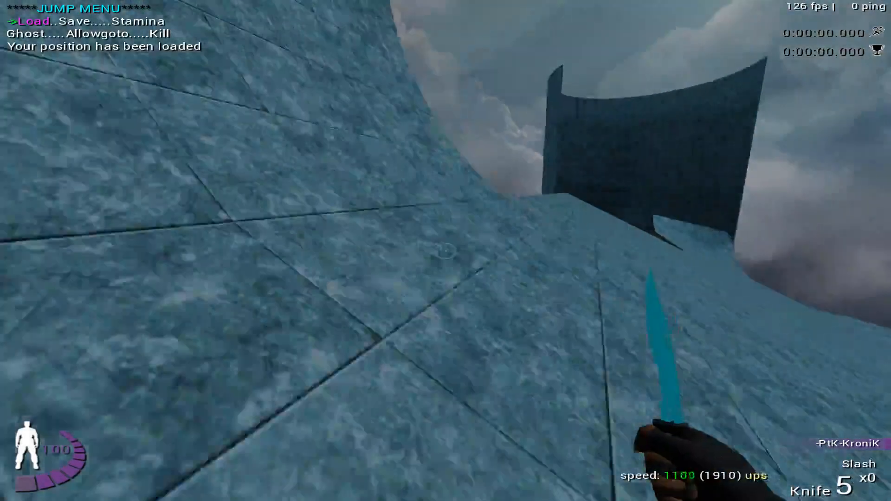
{"action": "key", "text": "w"}
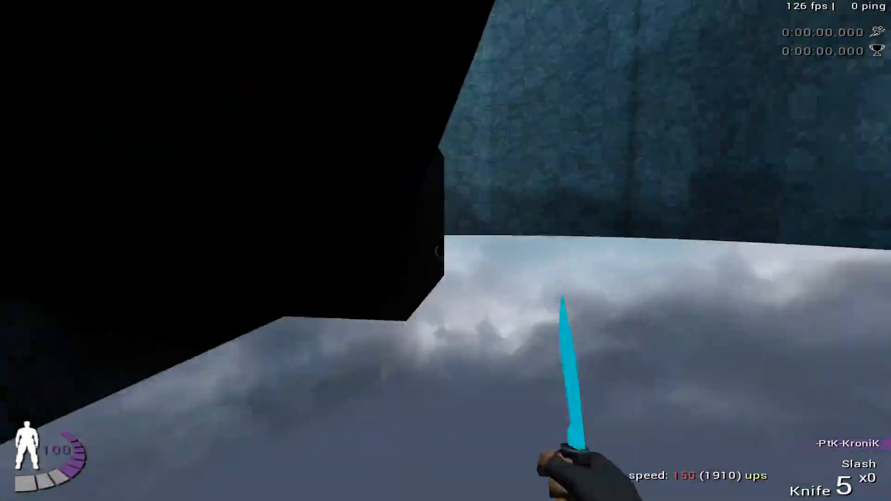
{"action": "key", "text": "Return"}
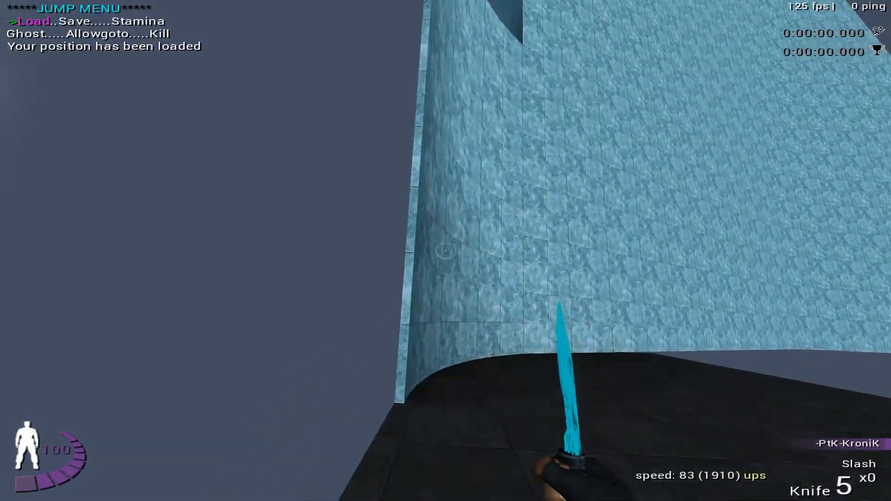
{"action": "key", "text": "w"}
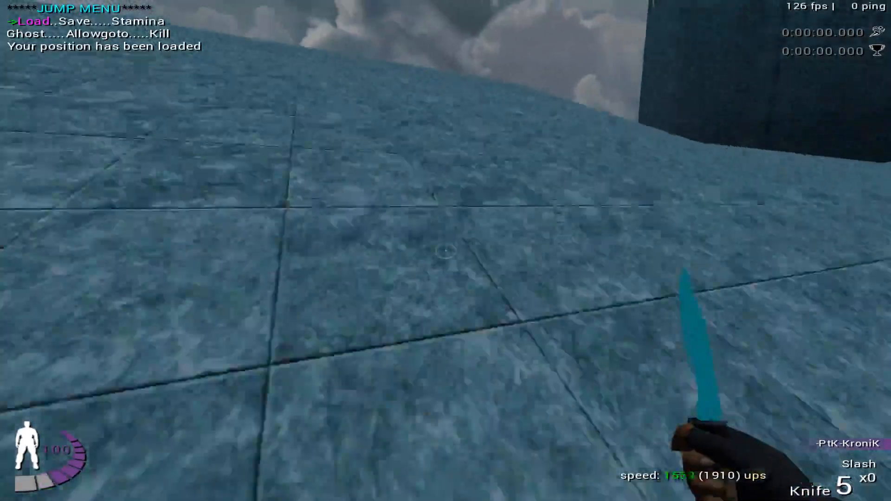
{"action": "key", "text": "w"}
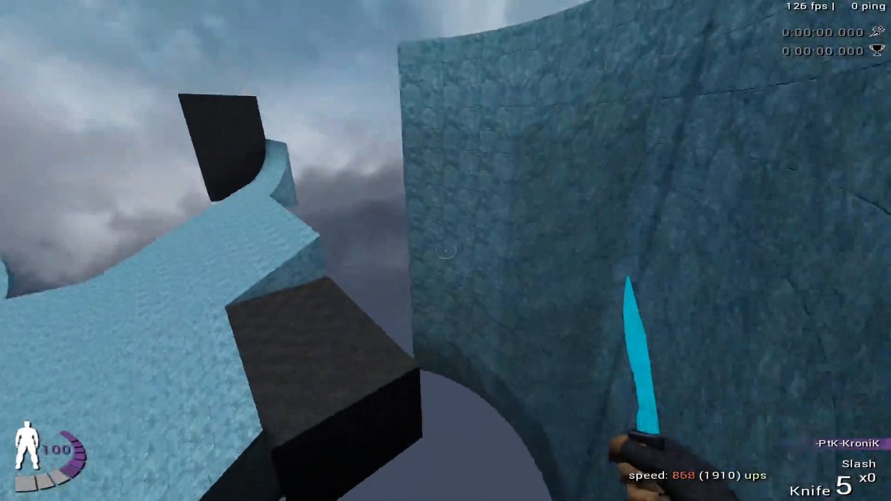
{"action": "key", "text": "Return"}
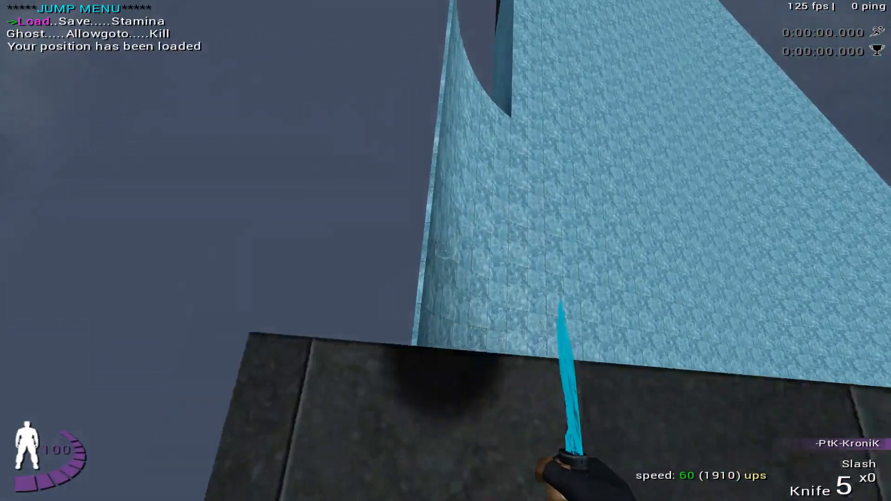
{"action": "key", "text": "w"}
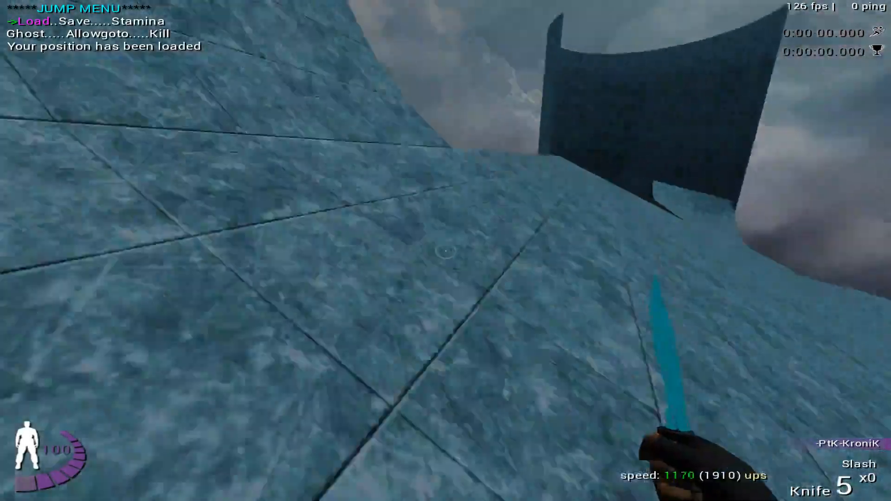
{"action": "key", "text": "w"}
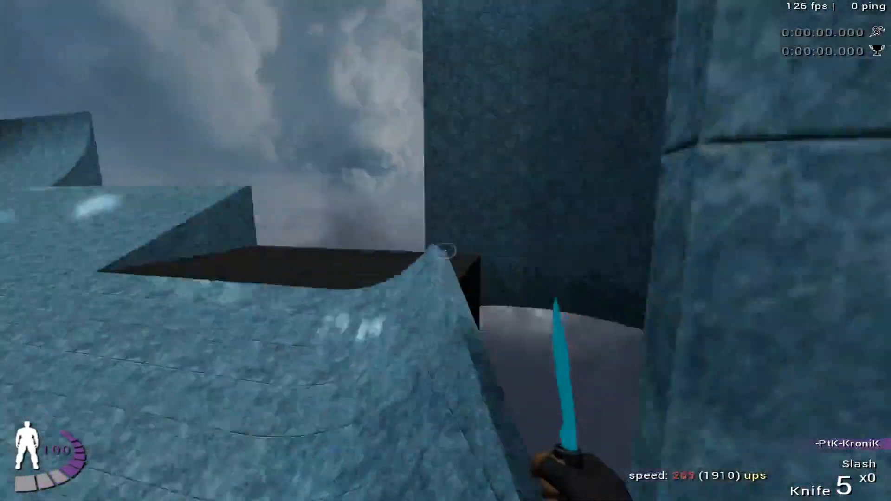
{"action": "key", "text": "Return"}
{"action": "key", "text": "Return"}
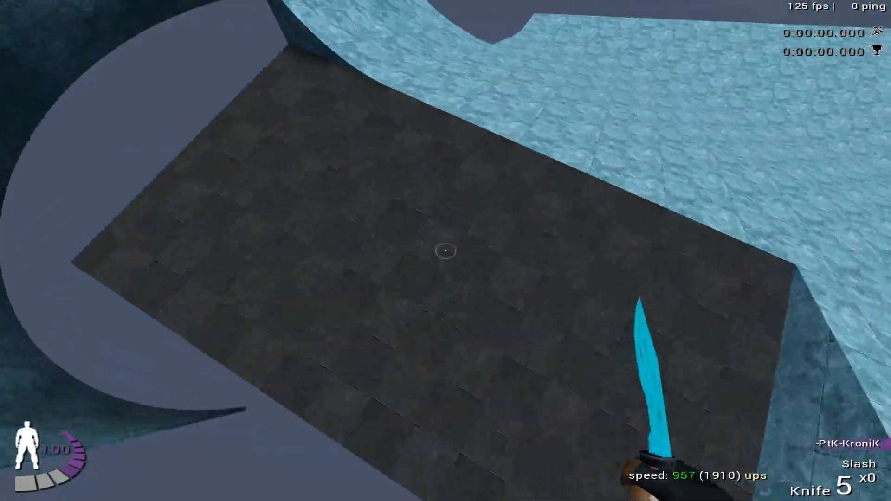
{"action": "key", "text": "Return"}
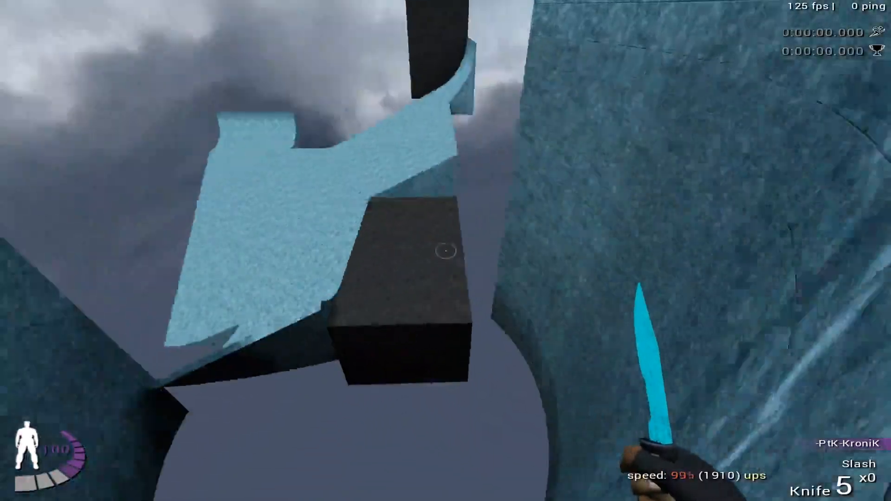
- Retry the curved ramp run toward the dark block from the saved position, reloading it after each attempt
{"action": "key", "text": "Return"}
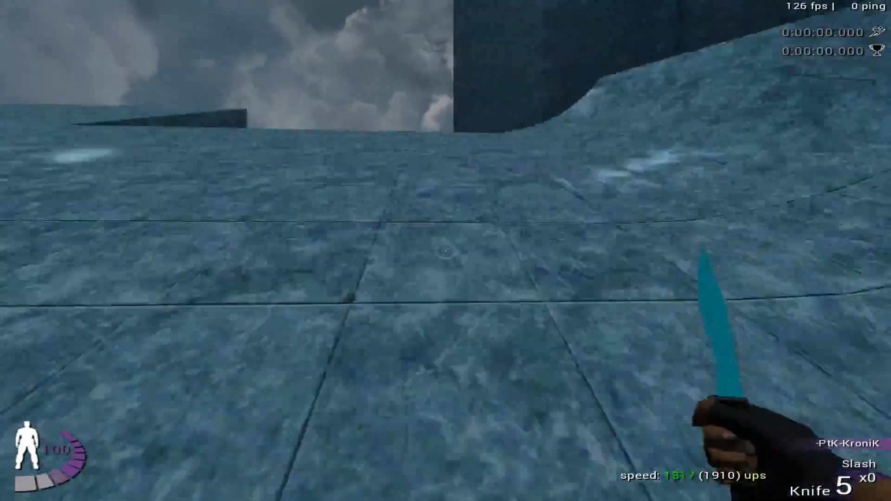
{"action": "key", "text": "Return"}
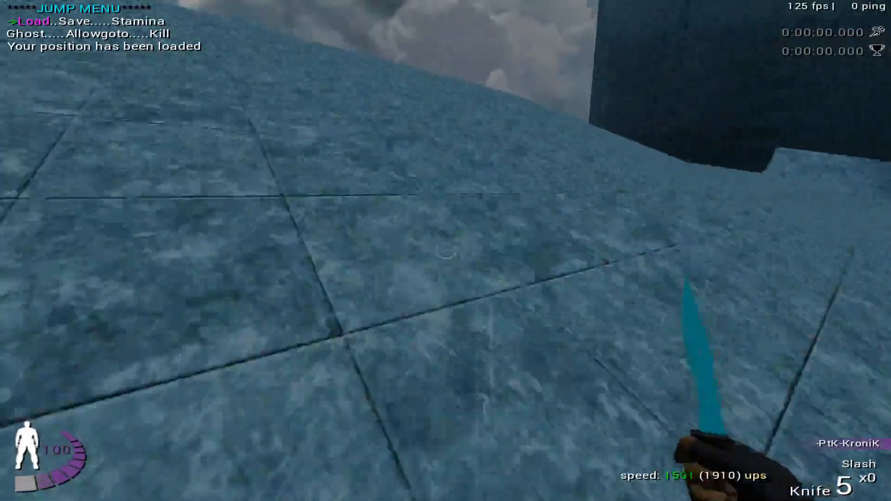
{"action": "key", "text": "Return"}
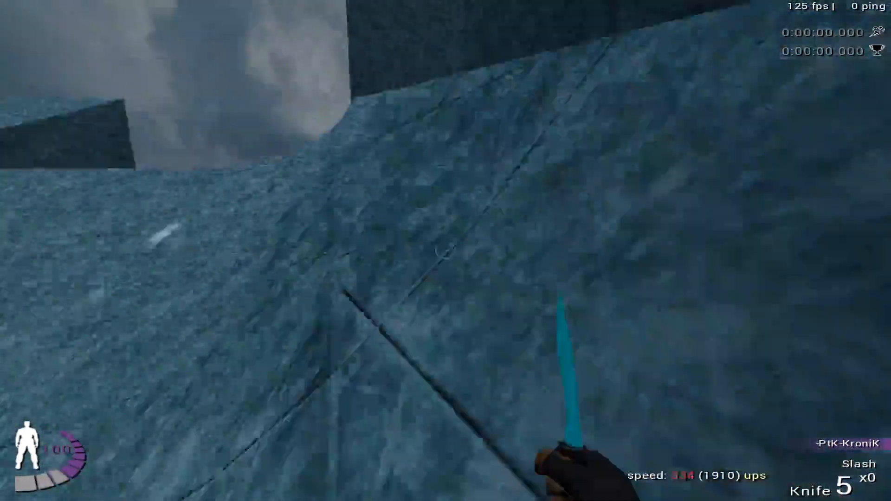
- Save a new position set back from the start platform's edge and test the ramp jump from it repeatedly
{"action": "key", "text": "Return"}
{"action": "key", "text": "s"}
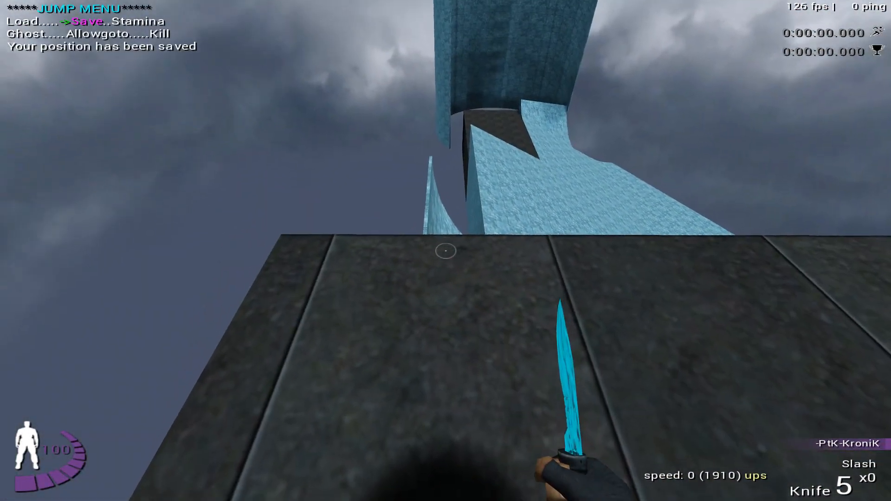
{"action": "key", "text": "w"}
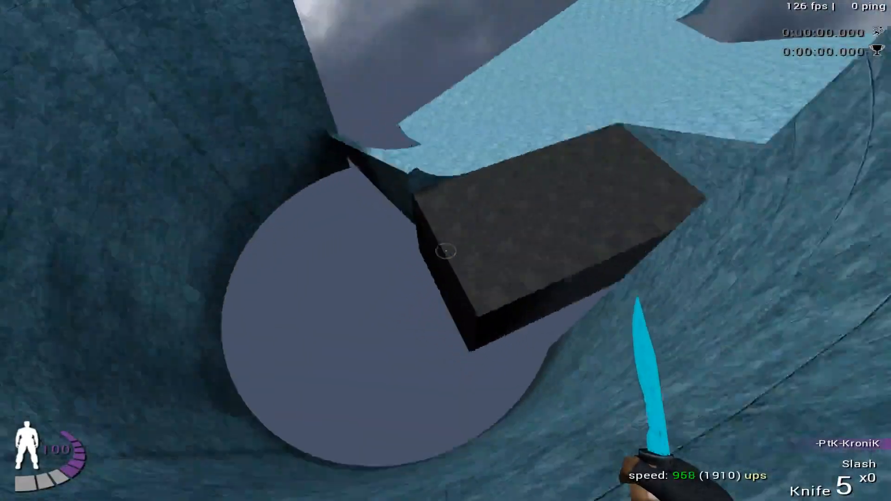
{"action": "key", "text": "f"}
{"action": "key", "text": "w"}
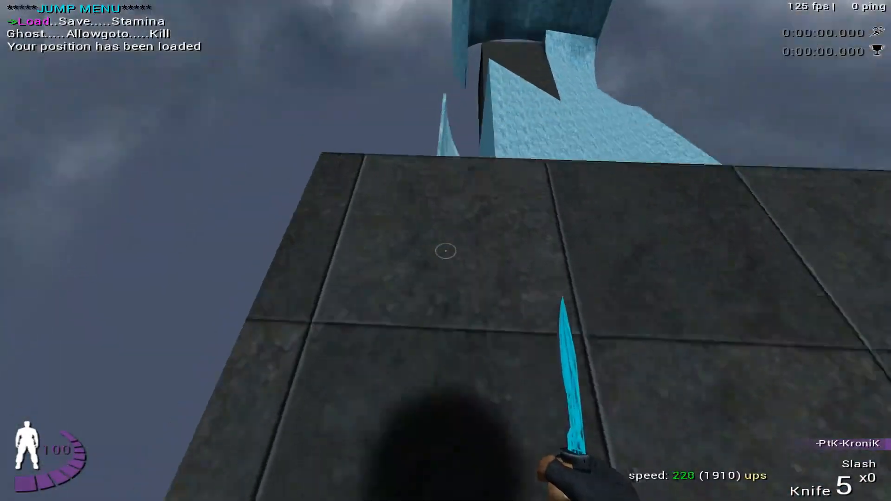
{"action": "key", "text": "f"}
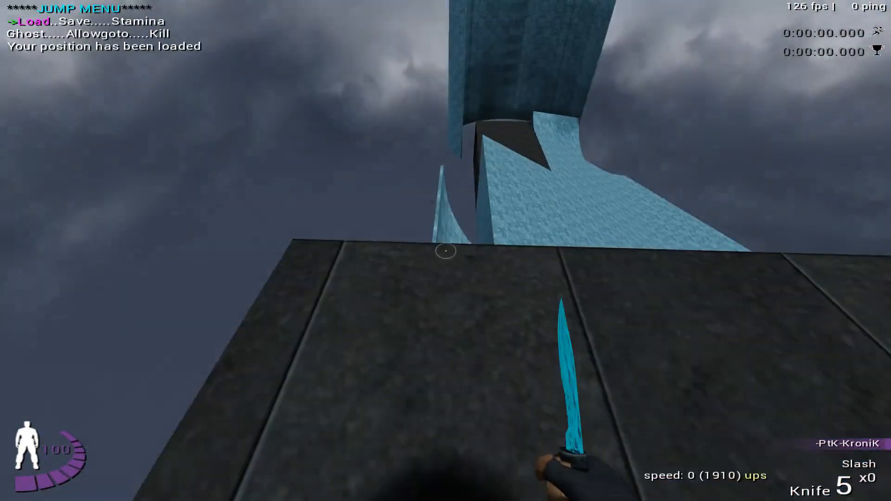
{"action": "key", "text": "w"}
{"action": "key", "text": "w"}
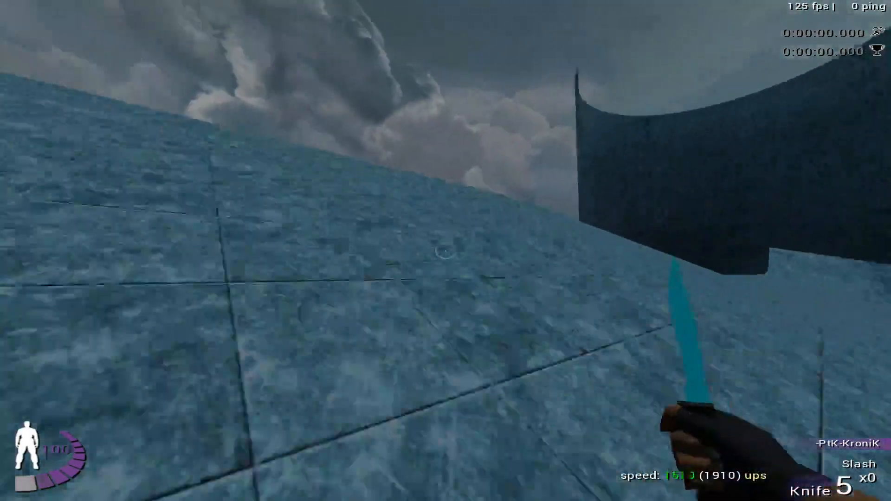
{"action": "key", "text": "f"}
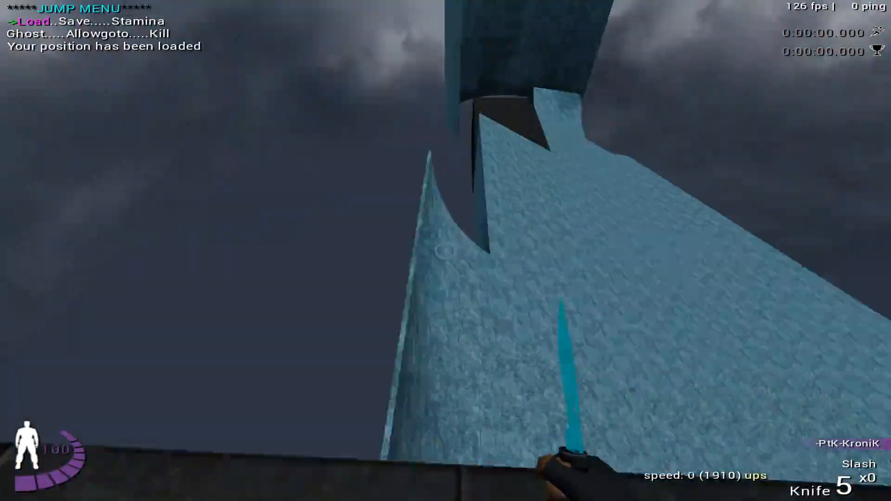
- Move diagonally toward the start platform's edge, save that position, and try the ramp and wall ride from it
{"action": "key", "text": "w"}
{"action": "key", "text": "a"}
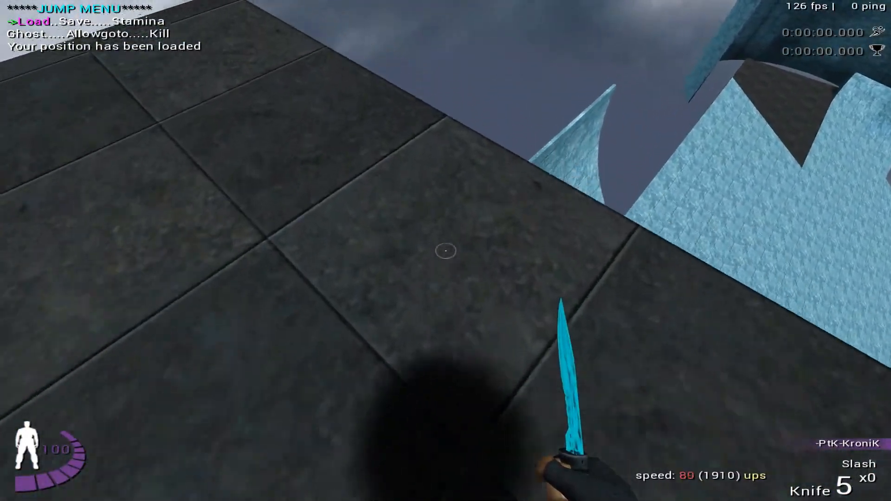
{"action": "key", "text": "w"}
{"action": "key", "text": "g"}
{"action": "key", "text": "w"}
{"action": "key", "text": "space"}
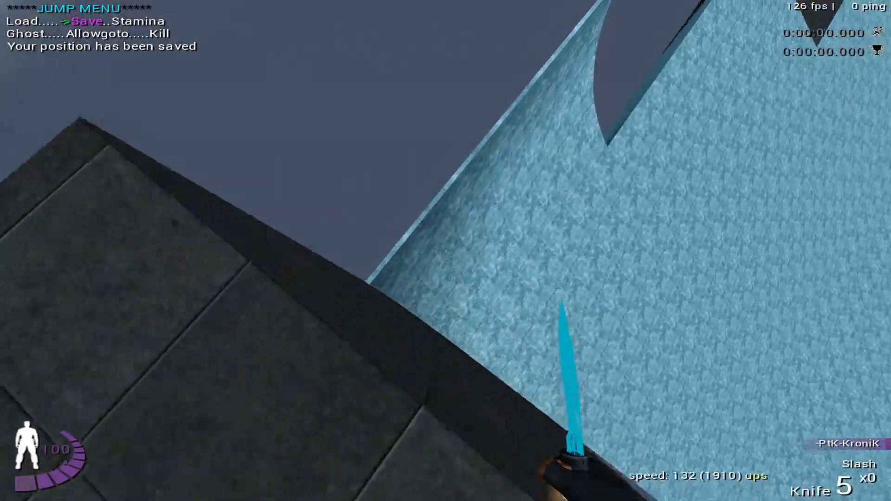
{"action": "key", "text": "a"}
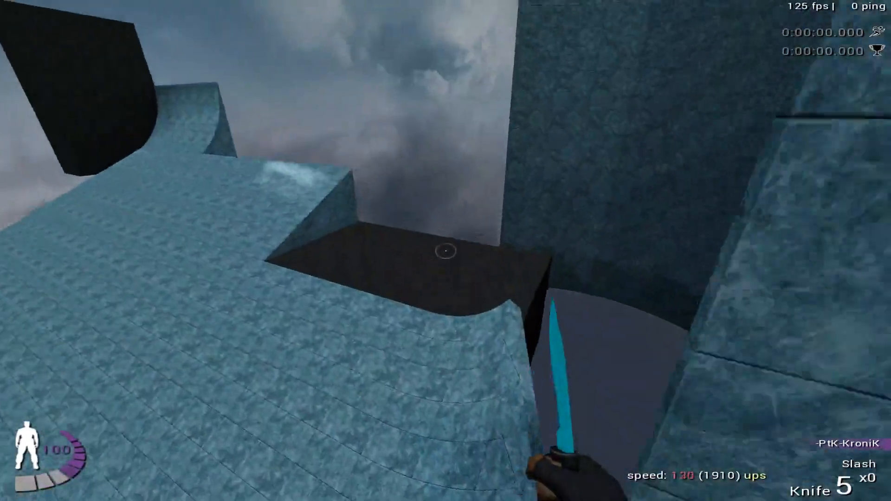
{"action": "key", "text": "f"}
- Move to the start platform's corner beside the ramp's curved outer wall and save the position
{"action": "key", "text": "w"}
{"action": "key", "text": "w"}
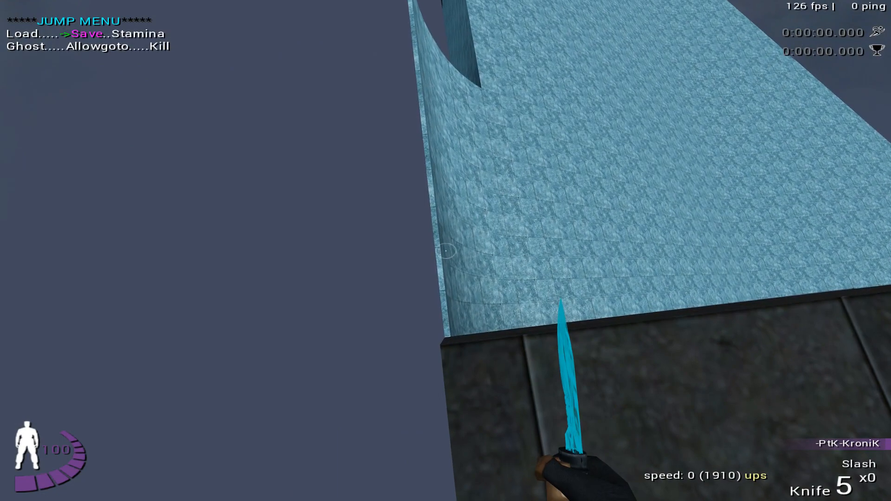
{"action": "key", "text": "Return"}
- Test riding the ramp's curved outer wall from the corner position, loading the saved position between attempts
{"action": "key", "text": "w"}
{"action": "key", "text": "space"}
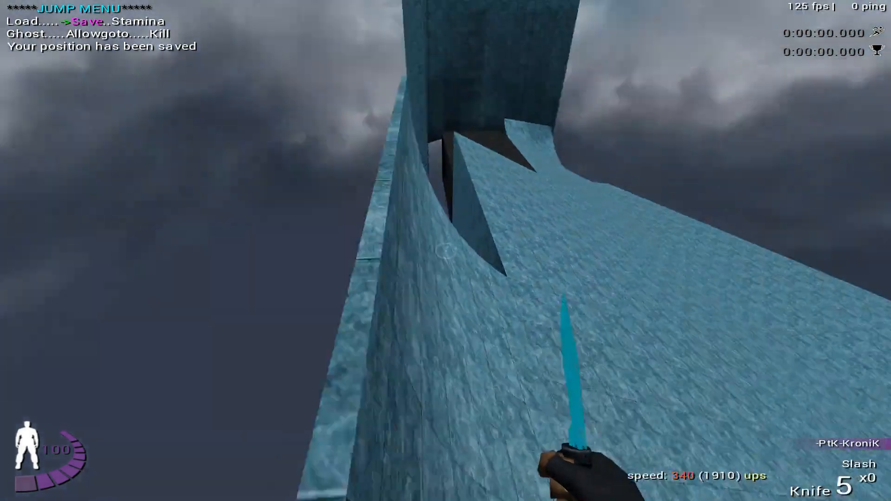
{"action": "key", "text": "f"}
{"action": "key", "text": "w"}
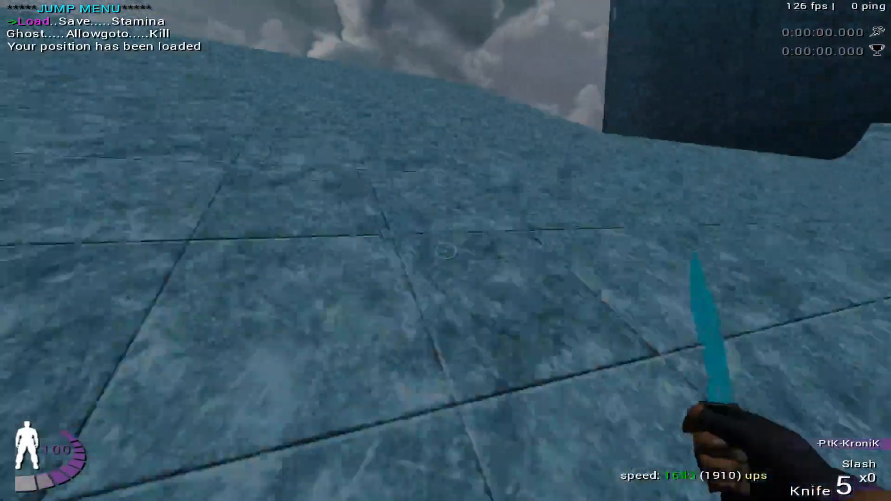
{"action": "key", "text": "f"}
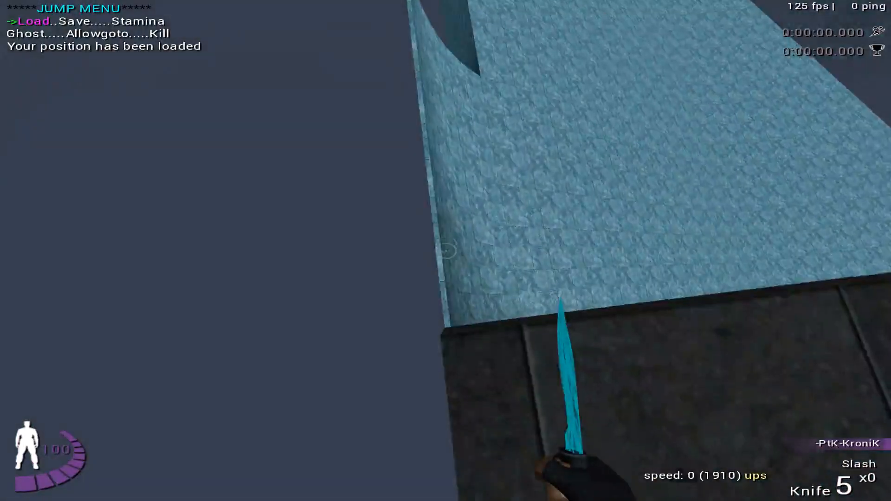
{"action": "key", "text": "w"}
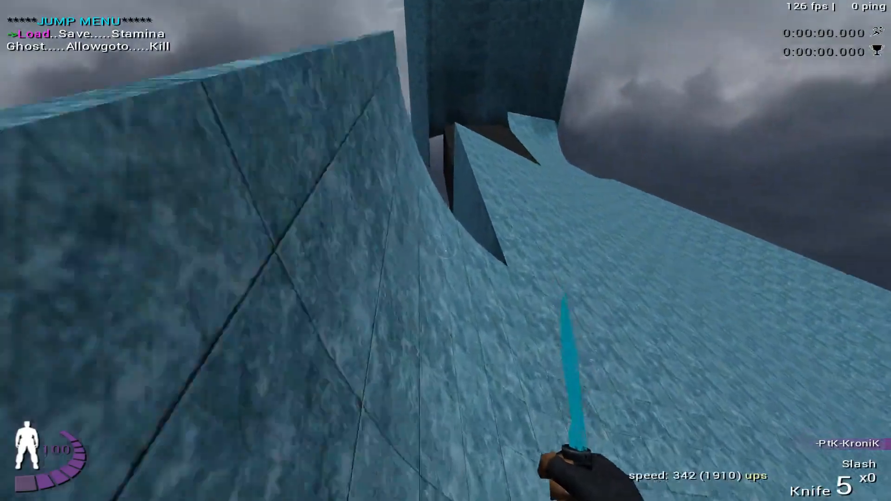
{"action": "key", "text": "f"}
{"action": "key", "text": "w"}
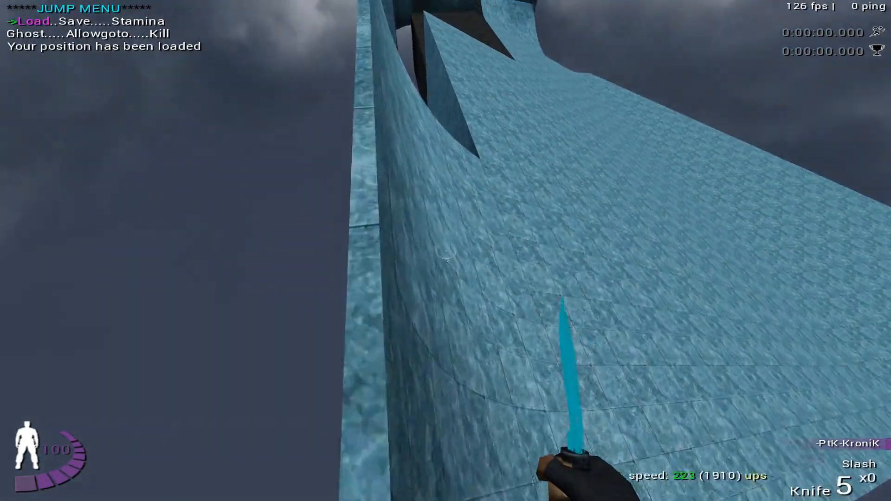
- Shift the start slightly inward from the platform's corner, save it, and test the jump past the dark block
{"action": "key", "text": "f"}
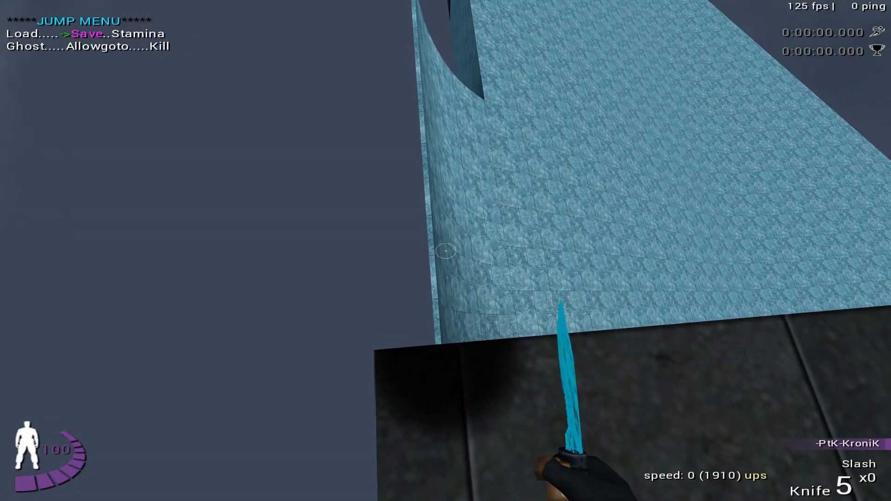
{"action": "key", "text": "space"}
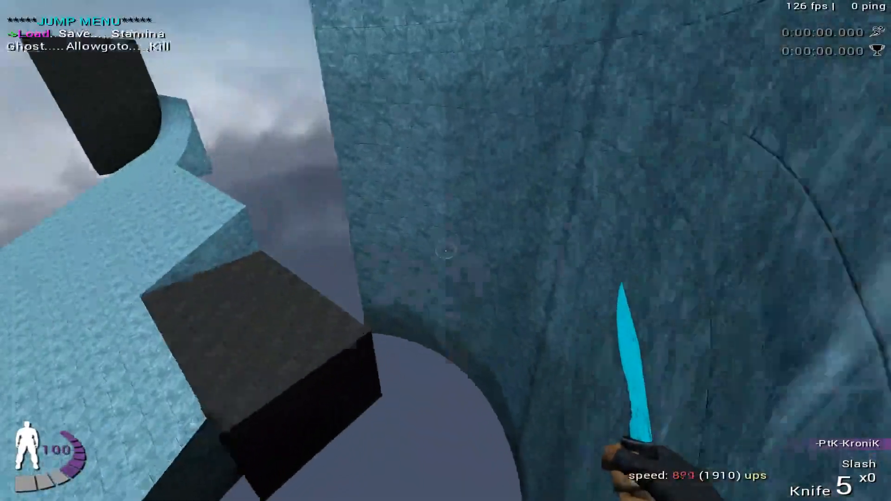
{"action": "key", "text": "f"}
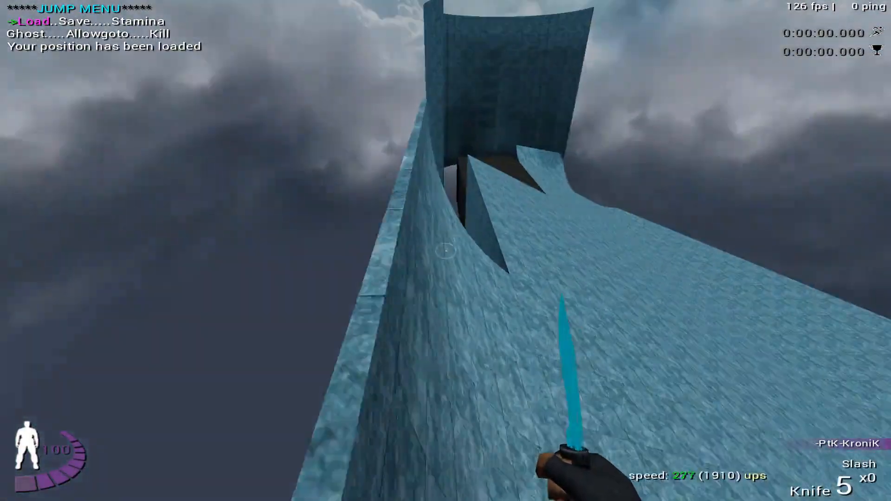
{"action": "key", "text": "f"}
{"action": "key", "text": "space"}
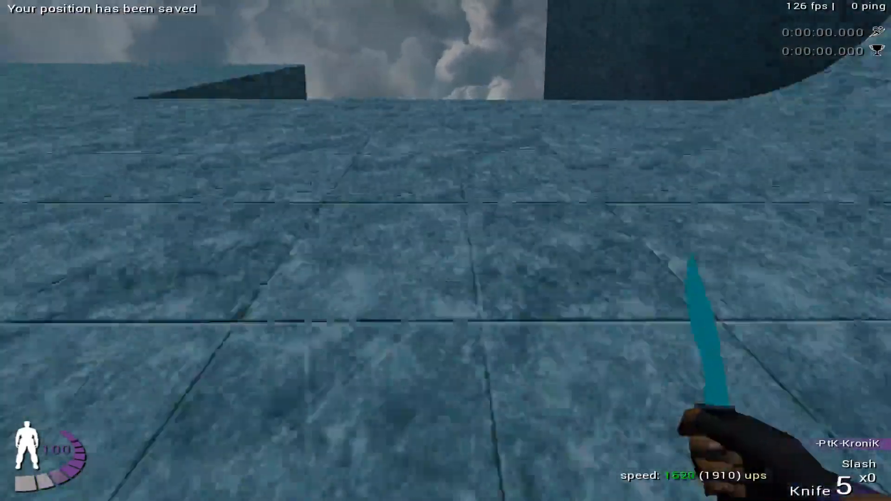
- Repeat the full ramp and curved wall ride from the adjusted start, reloading the saved position after each attempt
{"action": "key", "text": "f"}
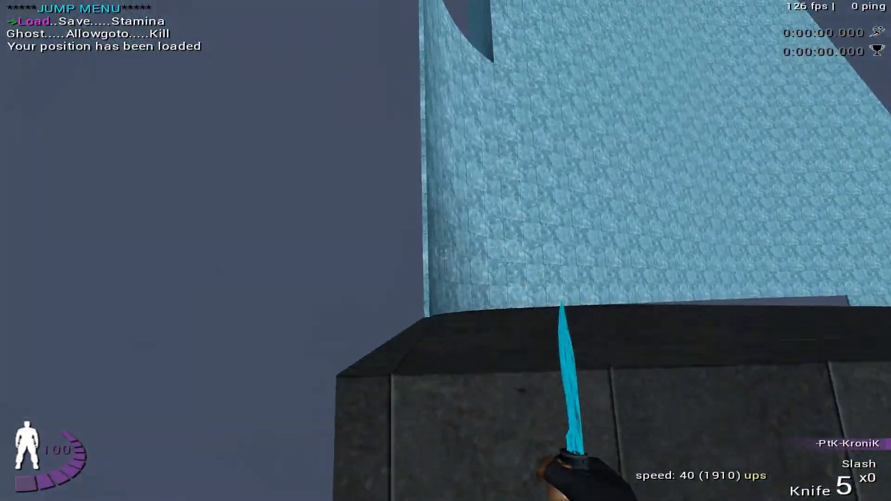
{"action": "key", "text": "w"}
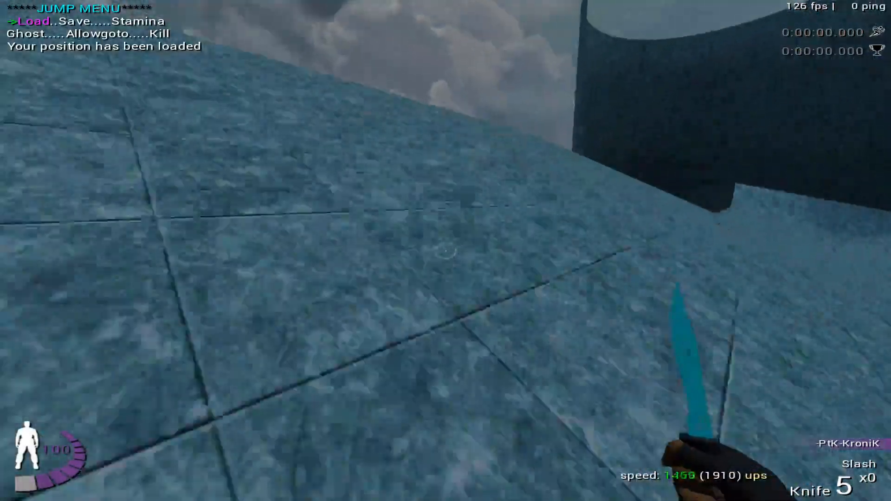
{"action": "key", "text": "f"}
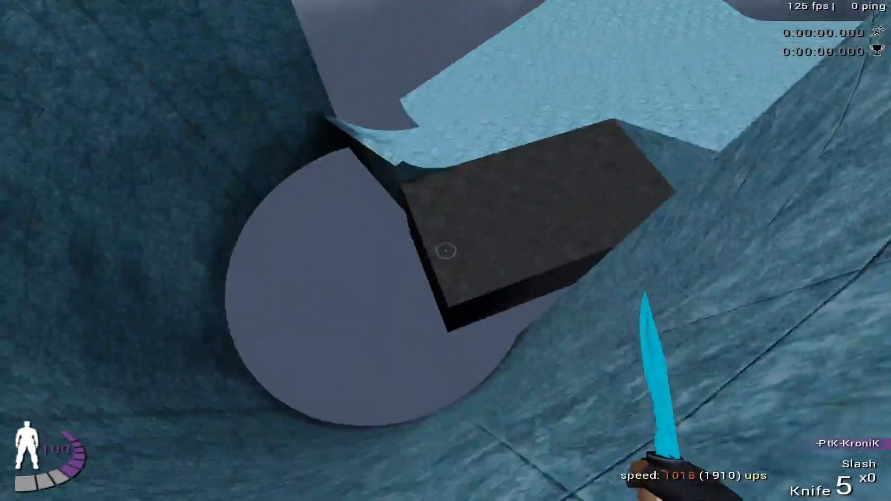
{"action": "key", "text": "f"}
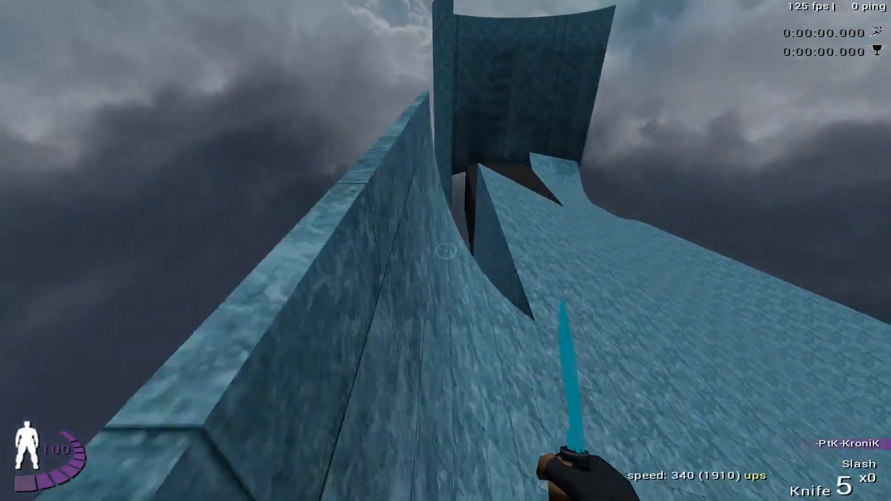
{"action": "key", "text": "f"}
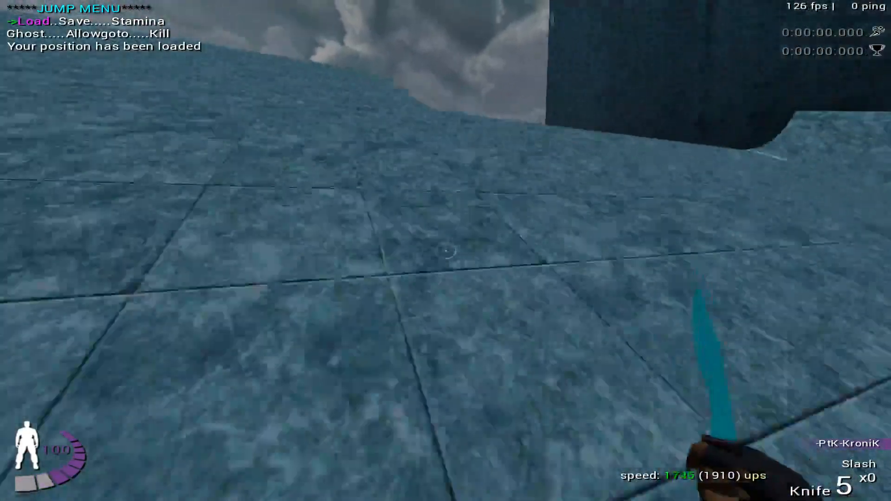
{"action": "key", "text": "f"}
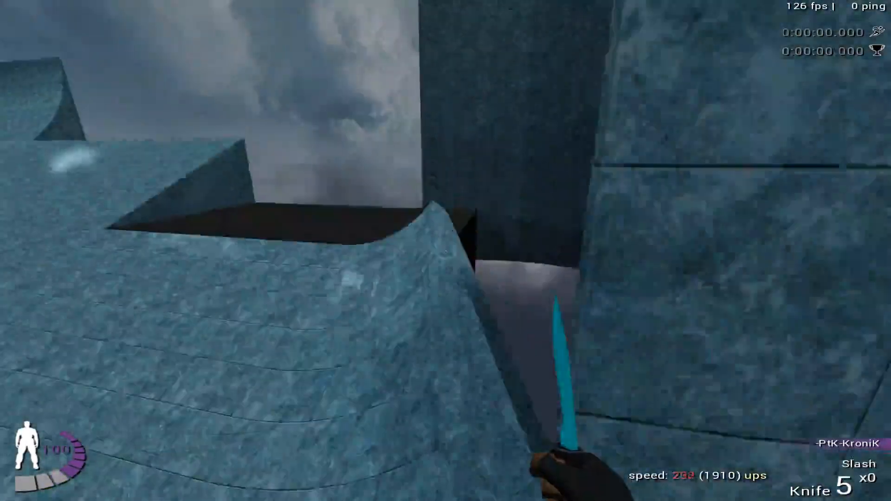
{"action": "key", "text": "f"}
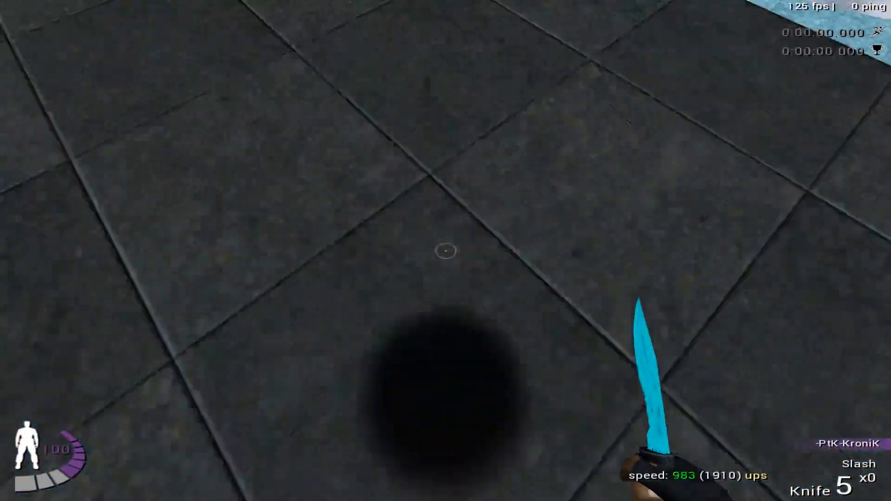
{"action": "key", "text": "Return"}
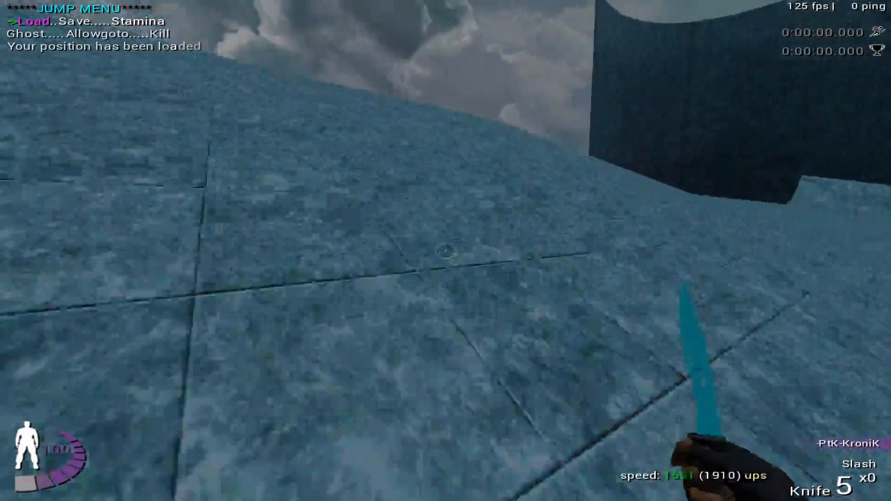
{"action": "key", "text": "Return"}
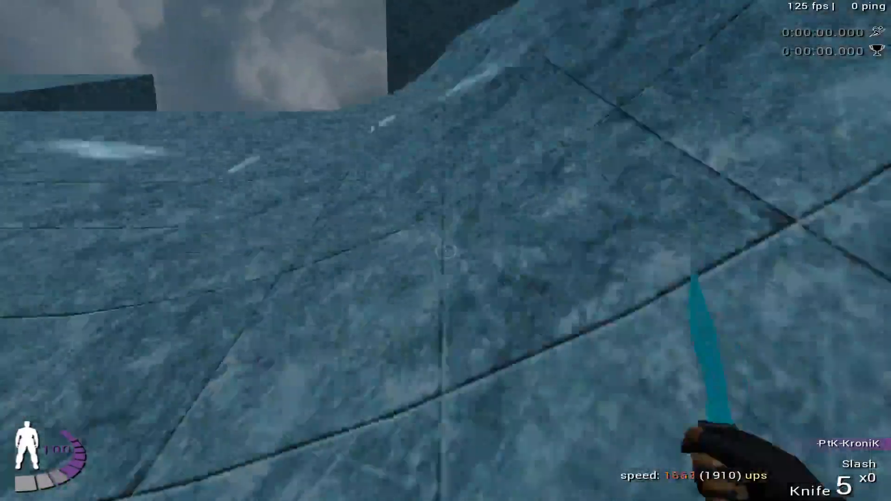
{"action": "key", "text": "Return"}
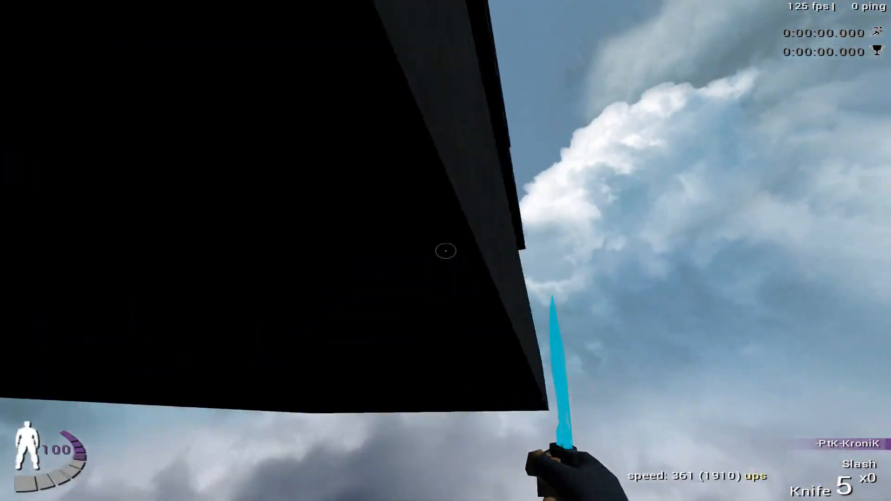
- Walk along the high dark platform to its corner and drop onto the blue ramp to test the ride
{"action": "left_click", "coordinate": [446, 251]}
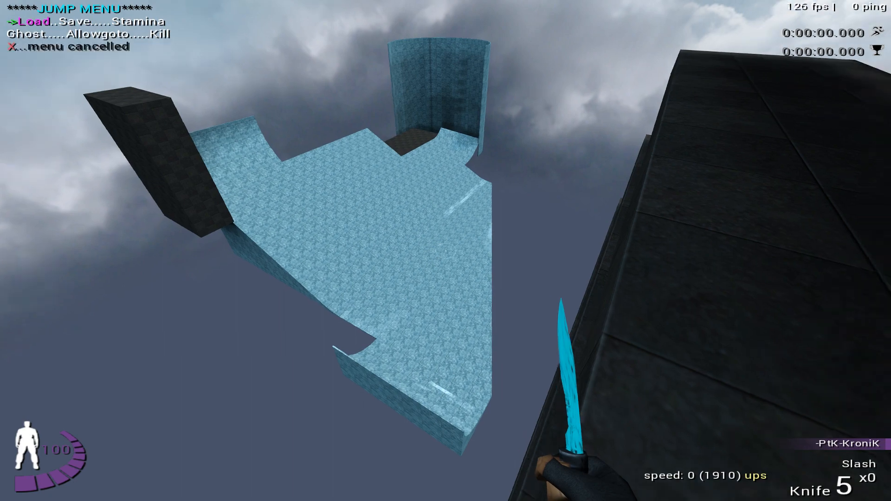
{"action": "key", "text": "w"}
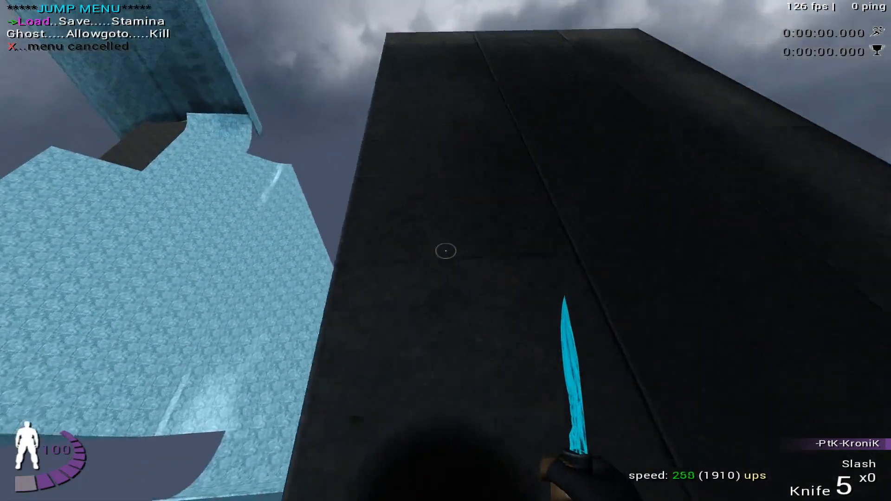
{"action": "key", "text": "w"}
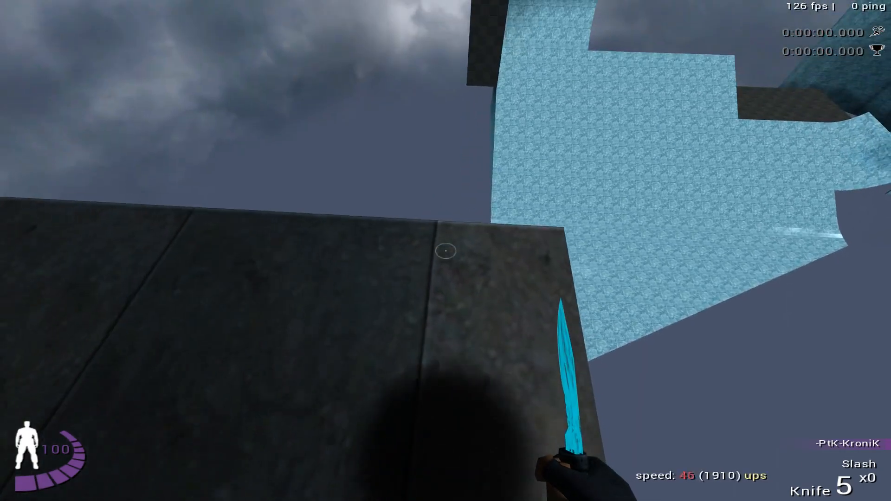
{"action": "key", "text": "w"}
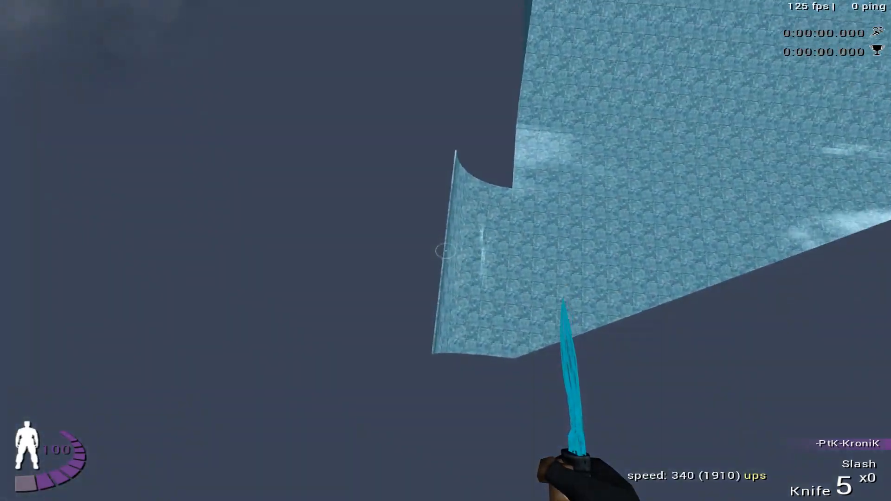
{"action": "key", "text": "w"}
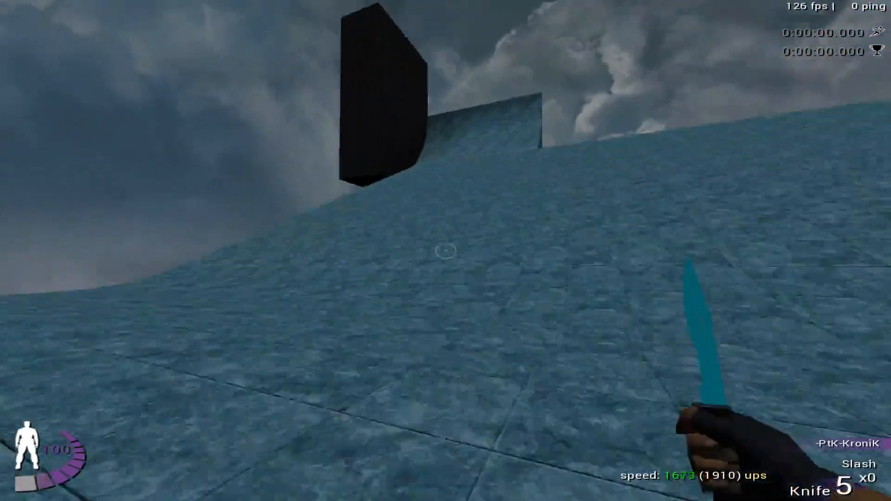
{"action": "key", "text": "w"}
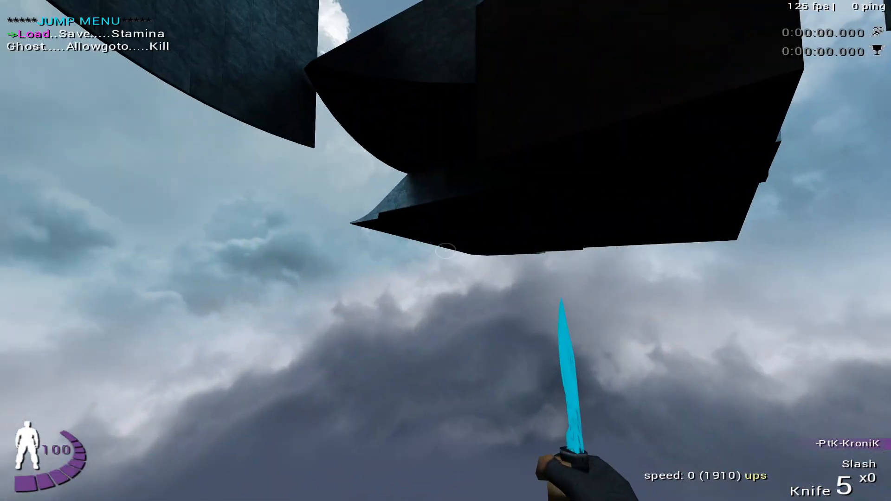
- Load the saved position and test the ramp ride into the tall curved wall
{"action": "key", "text": "Return"}
{"action": "key", "text": "s"}
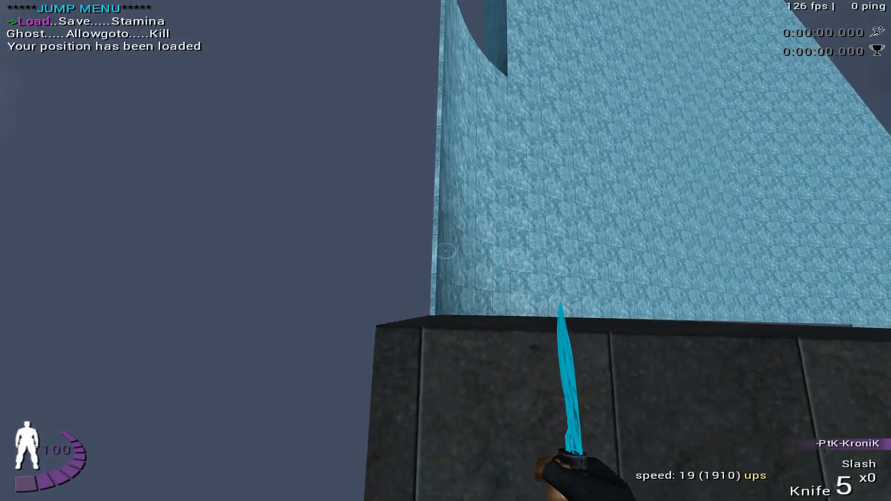
{"action": "key", "text": "w"}
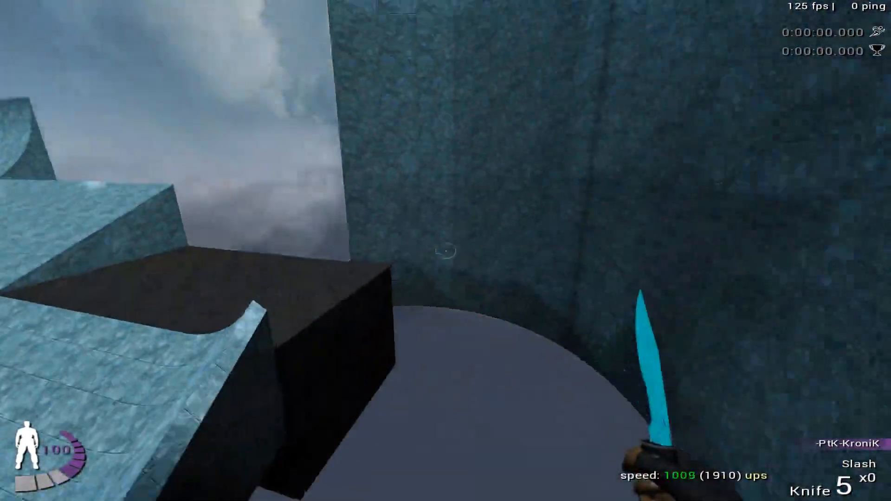
{"action": "key", "text": "a"}
{"action": "key", "text": "a"}
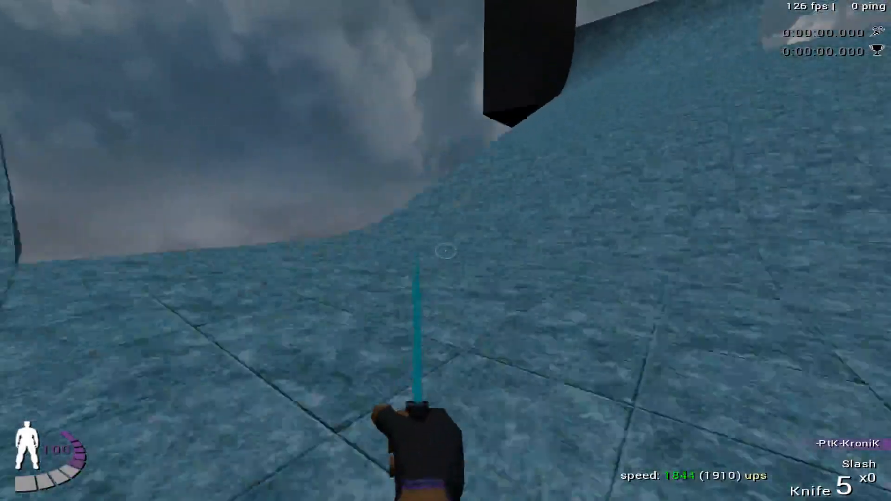
- Get onto the stacked dark platforms, move to the corner overlooking the ramp, and save the position
{"action": "key", "text": "a"}
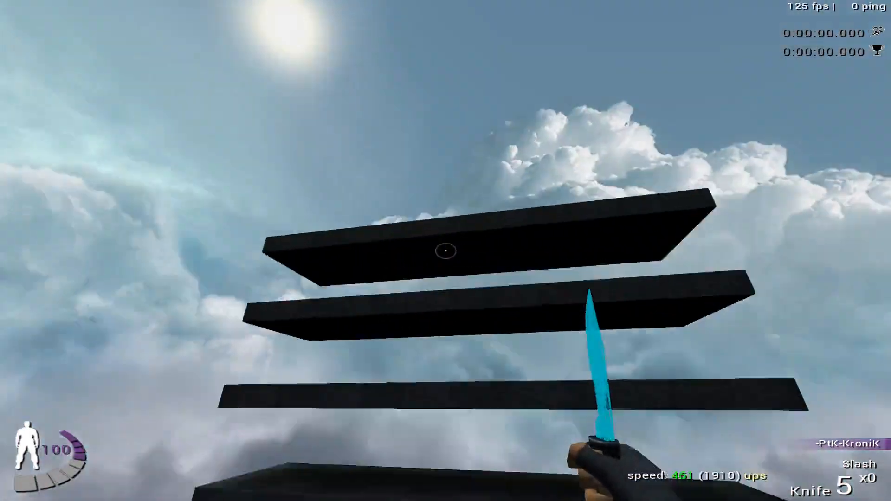
{"action": "key", "text": "a"}
{"action": "left_click", "coordinate": [445, 250]}
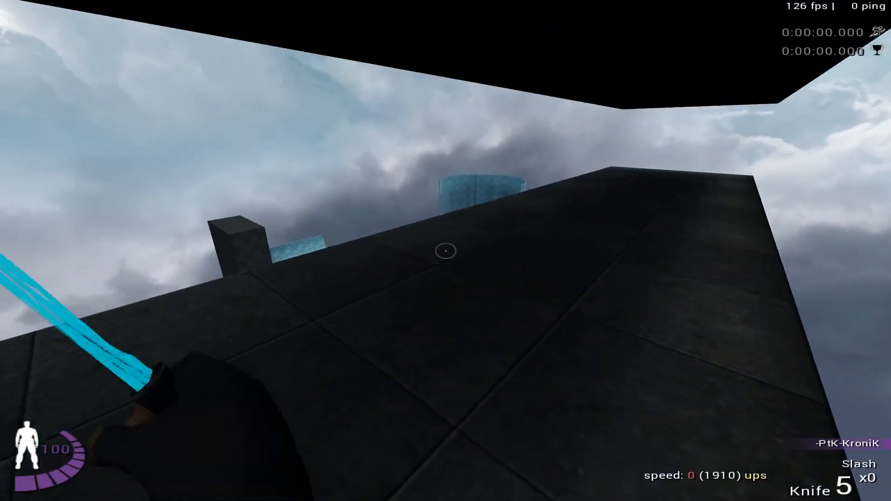
{"action": "key", "text": "w"}
{"action": "key", "text": "space"}
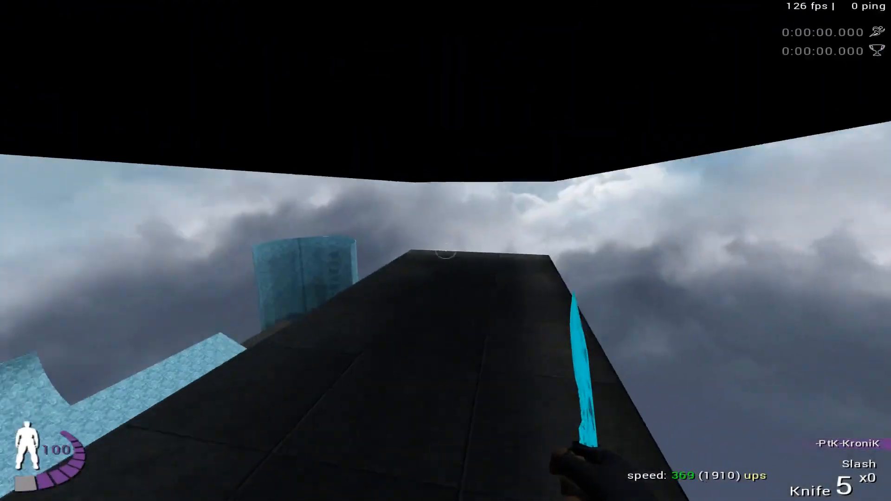
{"action": "key", "text": "w"}
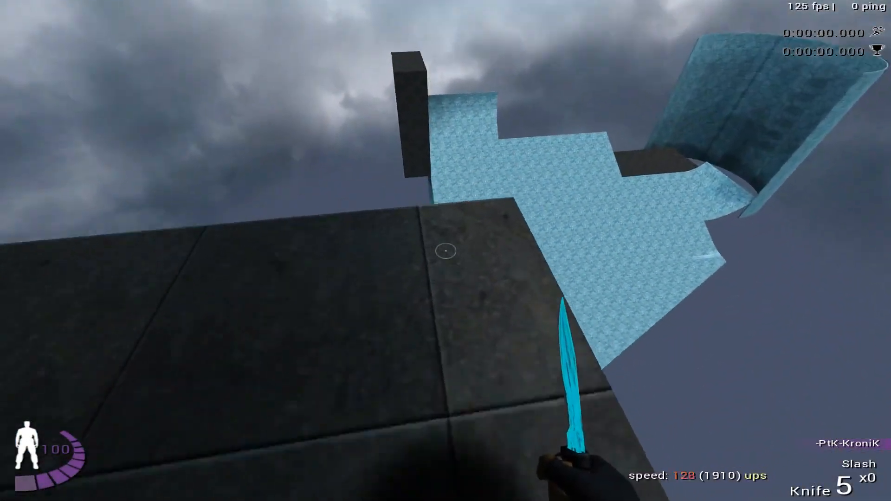
{"action": "key", "text": "Return"}
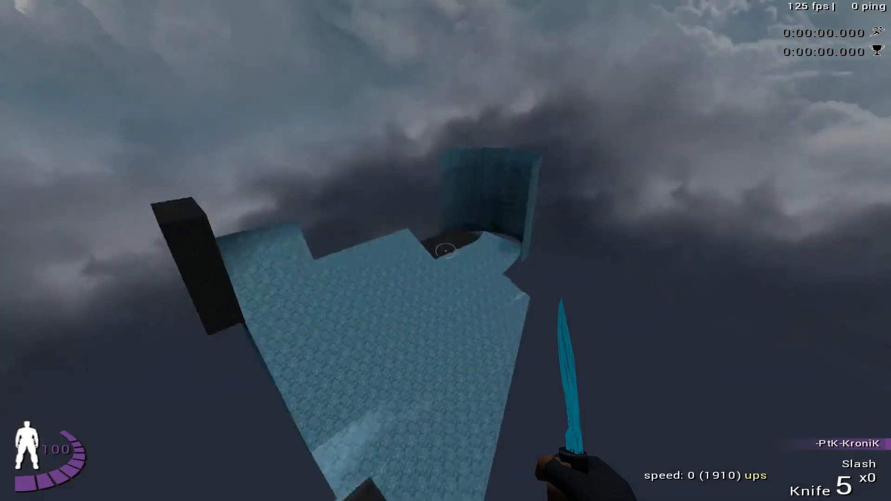
- Test dropping from the stacked platform's corner onto the ramp and riding to the curved wall, loading the position between attempts
{"action": "key", "text": "w"}
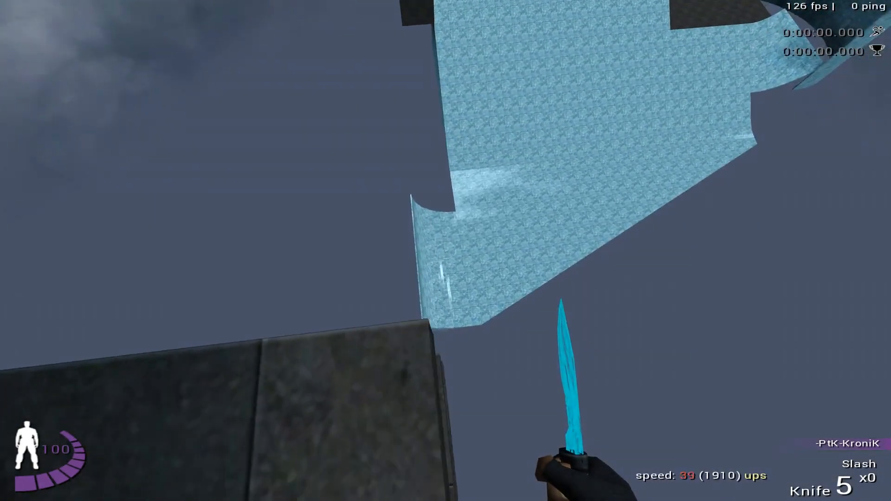
{"action": "key", "text": "a"}
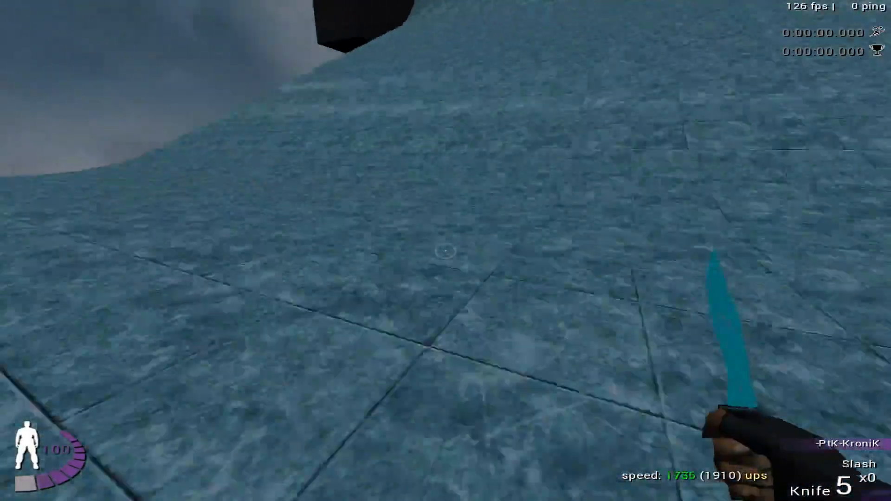
{"action": "key", "text": "Return"}
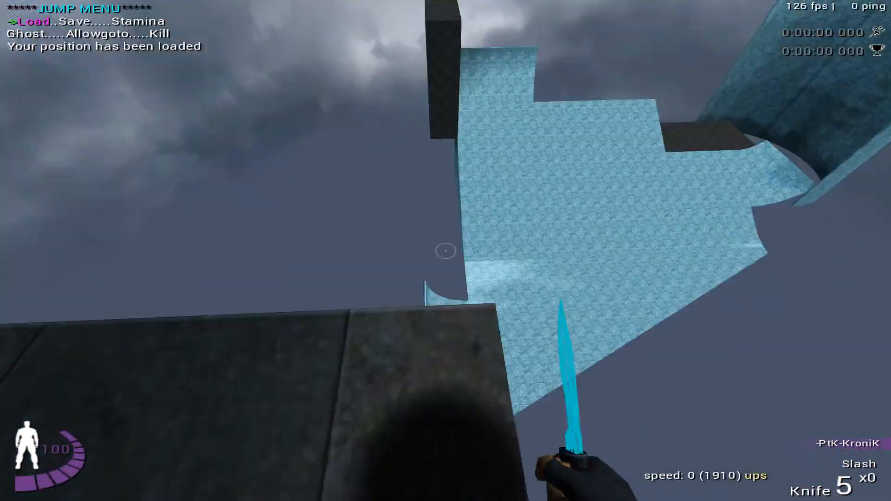
{"action": "key", "text": "w"}
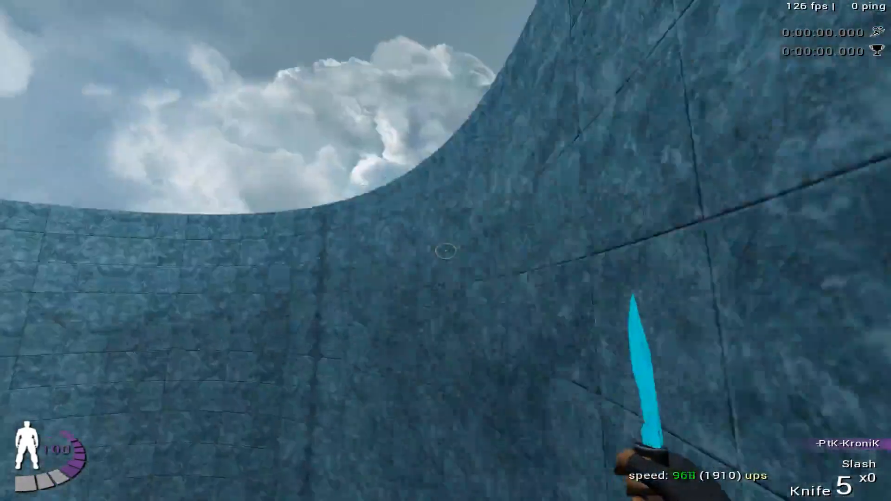
{"action": "key", "text": "l"}
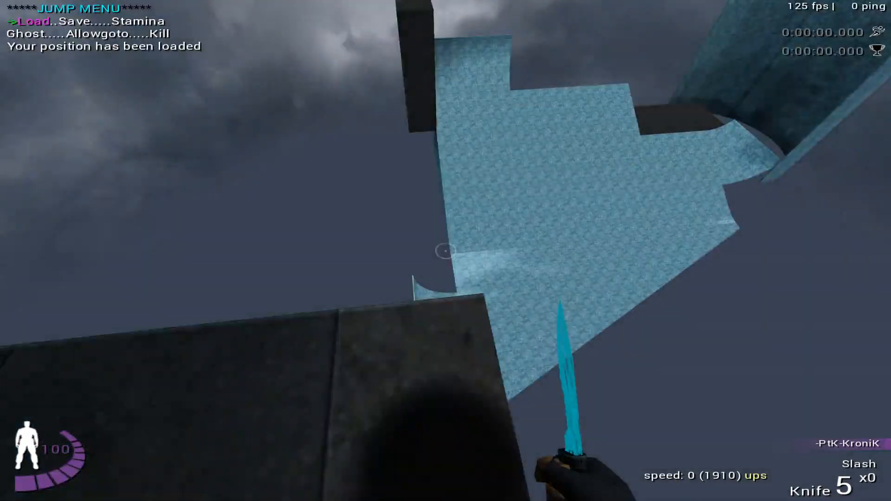
{"action": "key", "text": "w"}
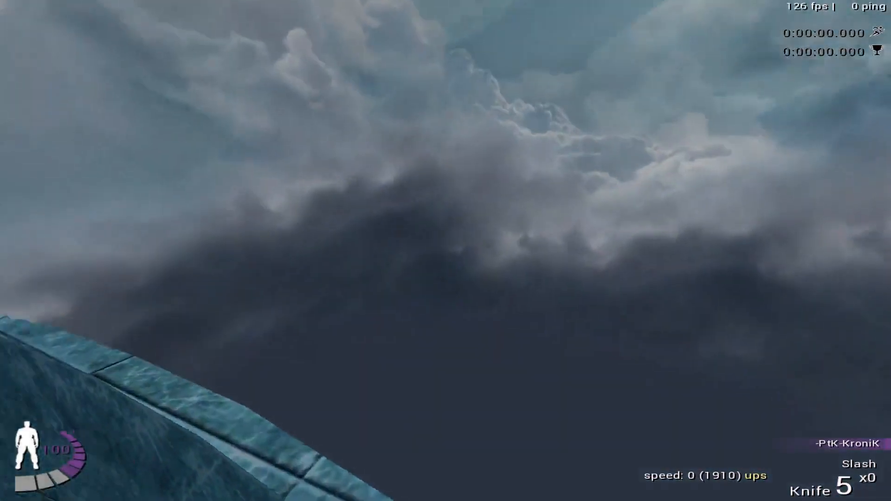
{"action": "key", "text": "Return"}
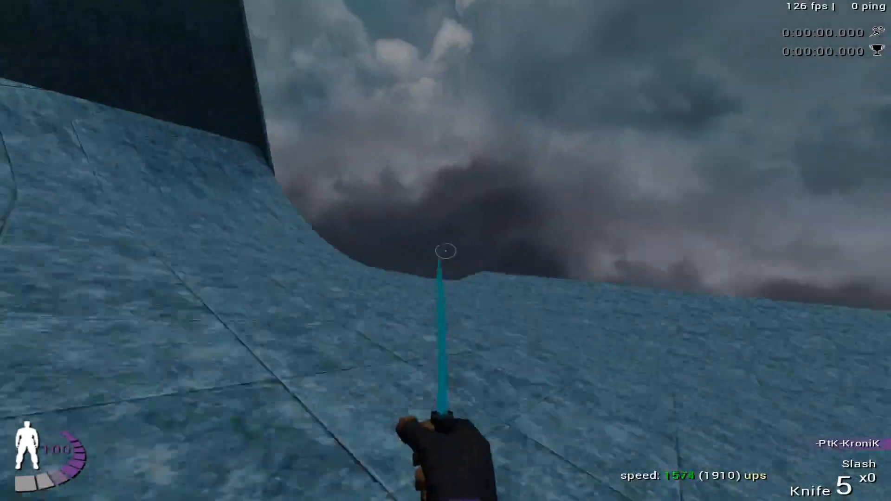
- Reload the corner position, strafe in the air onto the ramp's curled end, and reload after the attempt
{"action": "key", "text": "Down"}
{"action": "key", "text": "Return"}
{"action": "key", "text": "w"}
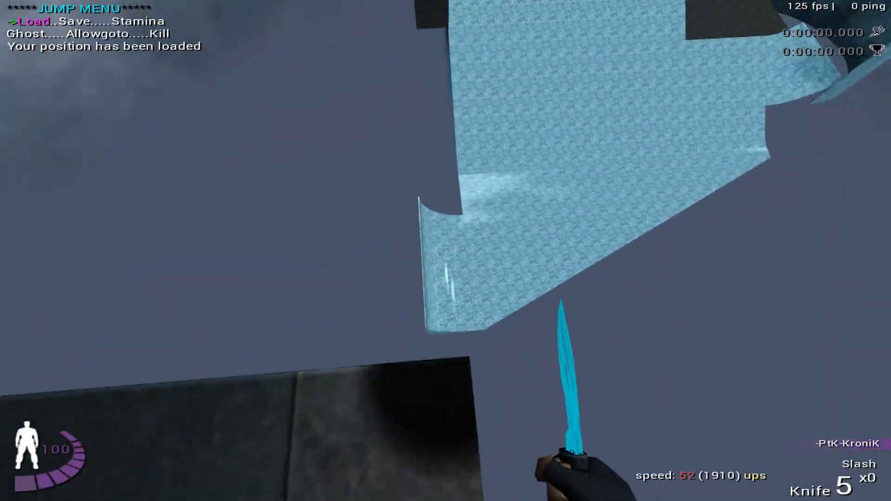
{"action": "key", "text": "a"}
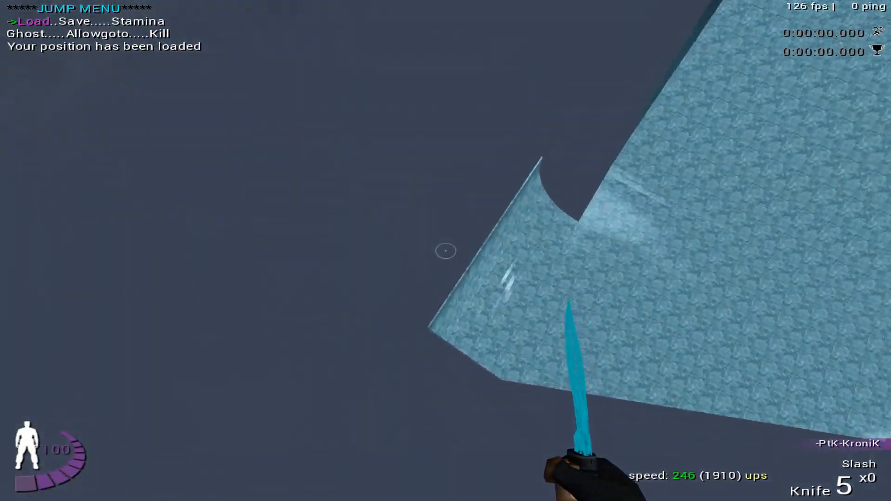
{"action": "key", "text": "d"}
{"action": "key", "text": "d"}
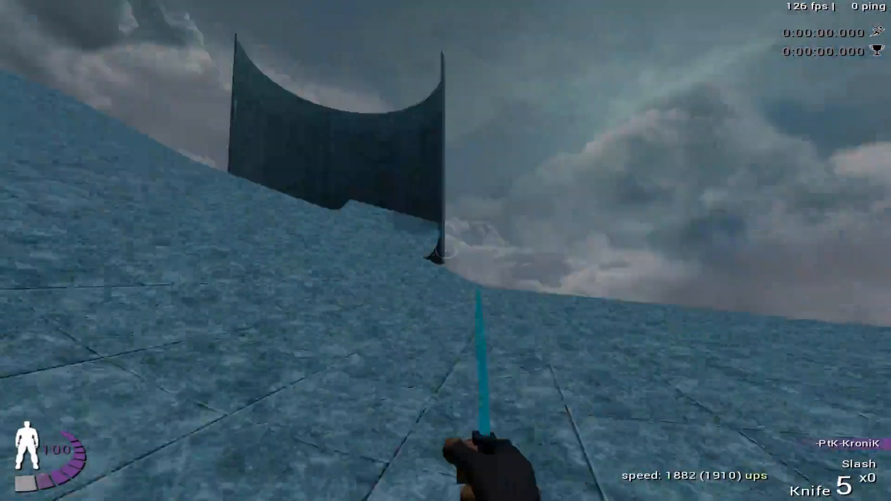
{"action": "key", "text": "a"}
{"action": "key", "text": "Return"}
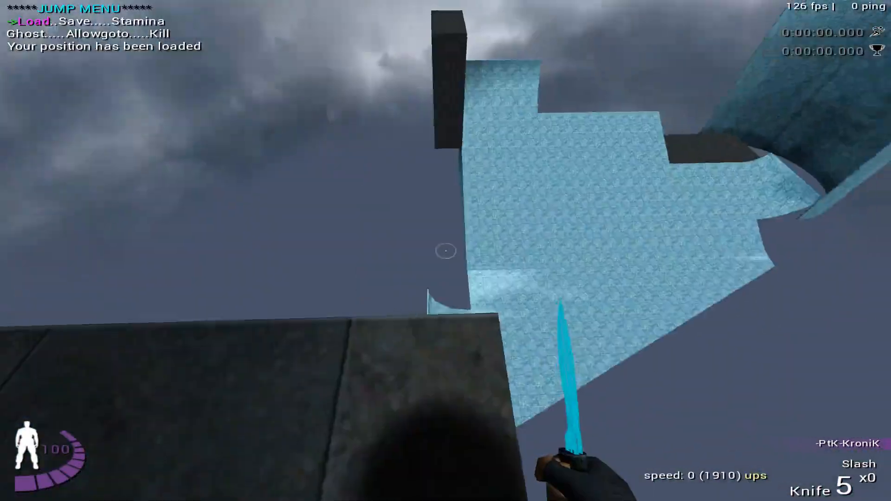
- Drop from the corner again, ride the ramp through the inside of the curved wall, and reload the position
{"action": "key", "text": "w"}
{"action": "key", "text": "a"}
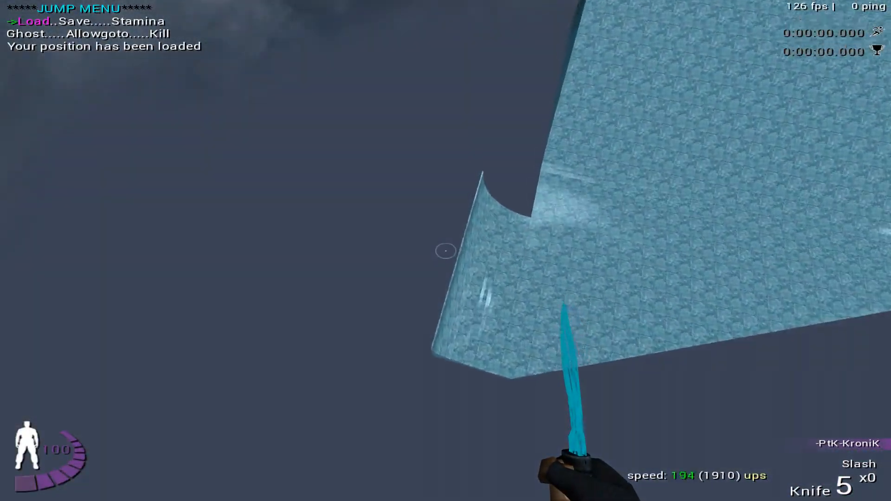
{"action": "key", "text": "d"}
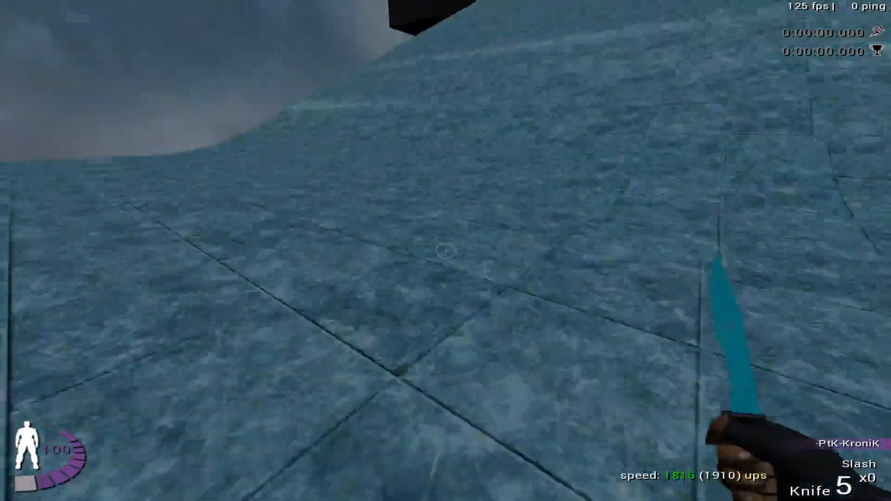
{"action": "key", "text": "d"}
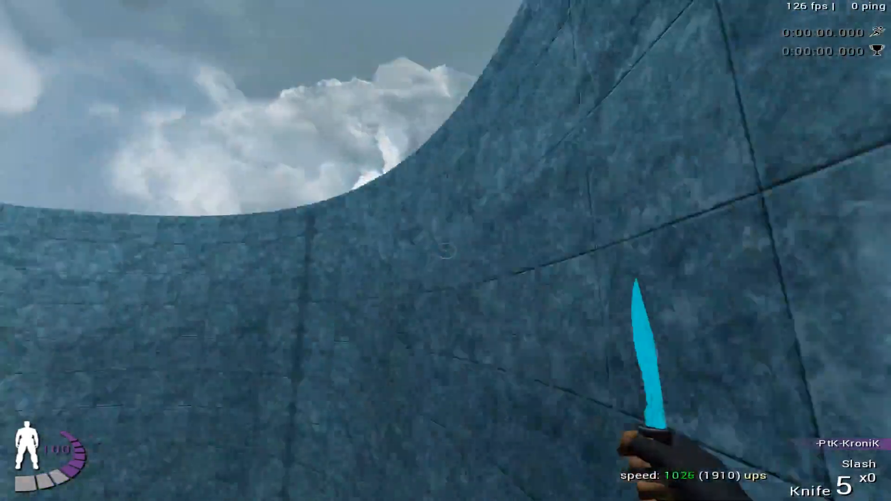
{"action": "key", "text": "a"}
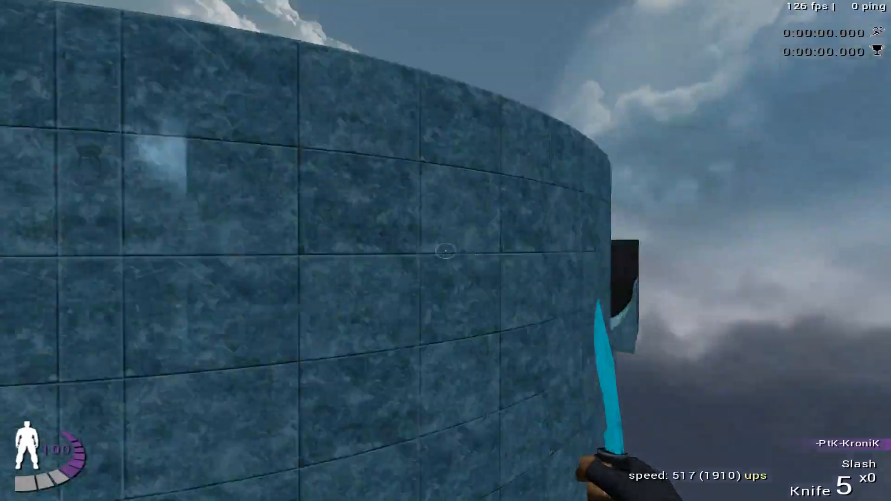
{"action": "key", "text": "m"}
{"action": "key", "text": "Return"}
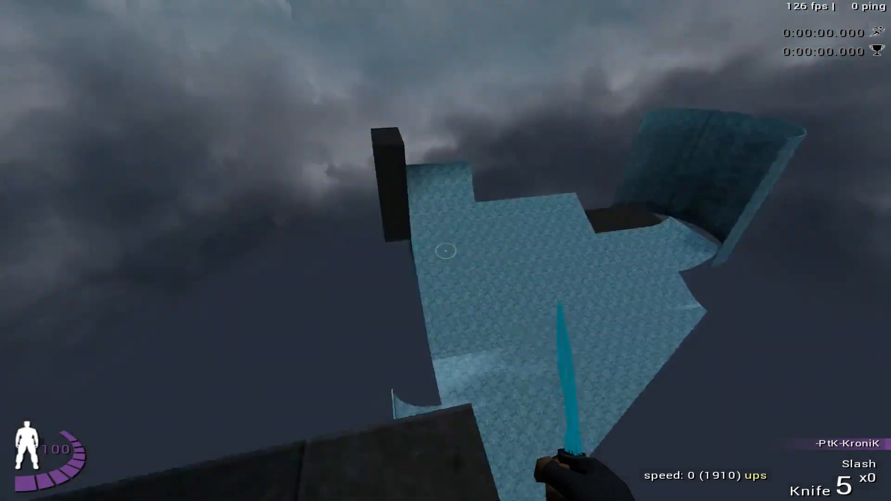
- Drop from the stacked platform's corner, ride the ramp toward the dark block, and reload the saved position
{"action": "key", "text": "w"}
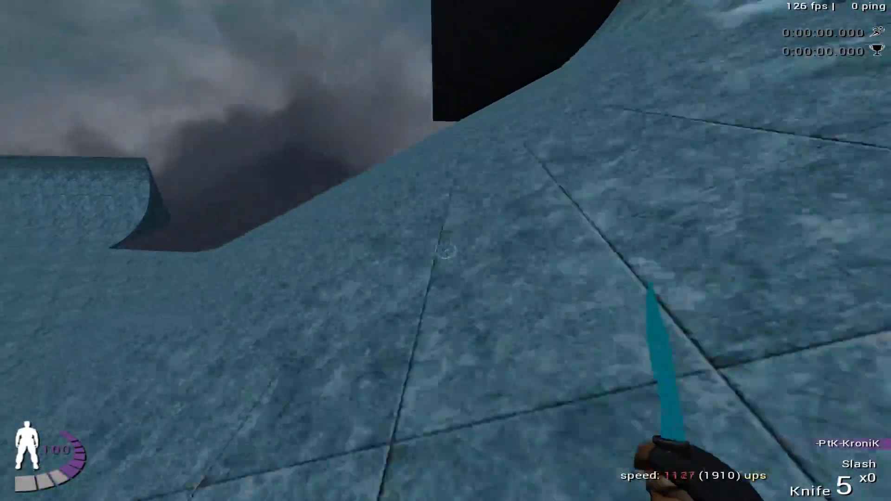
{"action": "key", "text": "Up"}
{"action": "key", "text": "Return"}
- Step off the platform corner, strafe in the air toward the ramp's curled rim, and reload the position
{"action": "key", "text": "w"}
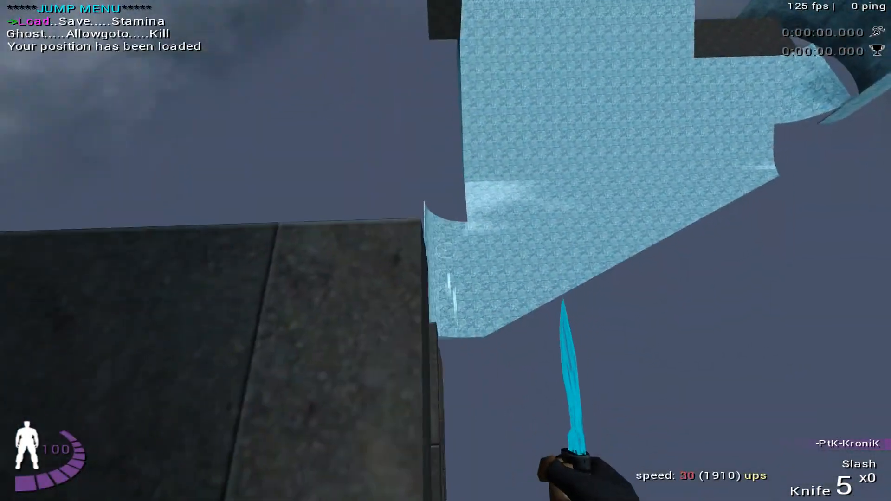
{"action": "key", "text": "d"}
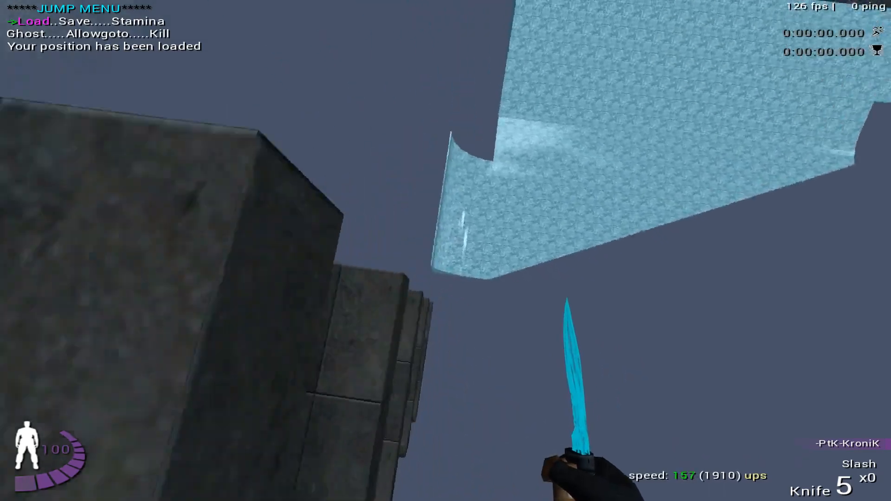
{"action": "key", "text": "a"}
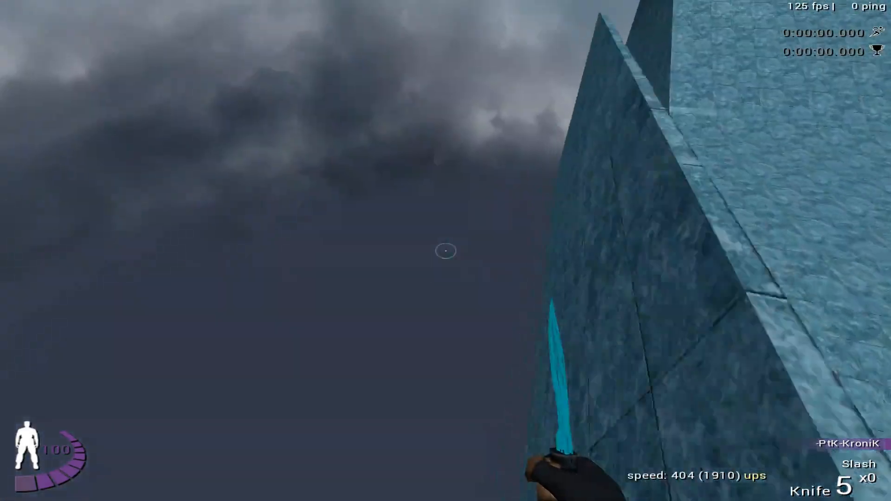
{"action": "key", "text": "Return"}
- Test another drop with air strafing, carry the momentum toward the tall dark block, and load the corner position
{"action": "key", "text": "w"}
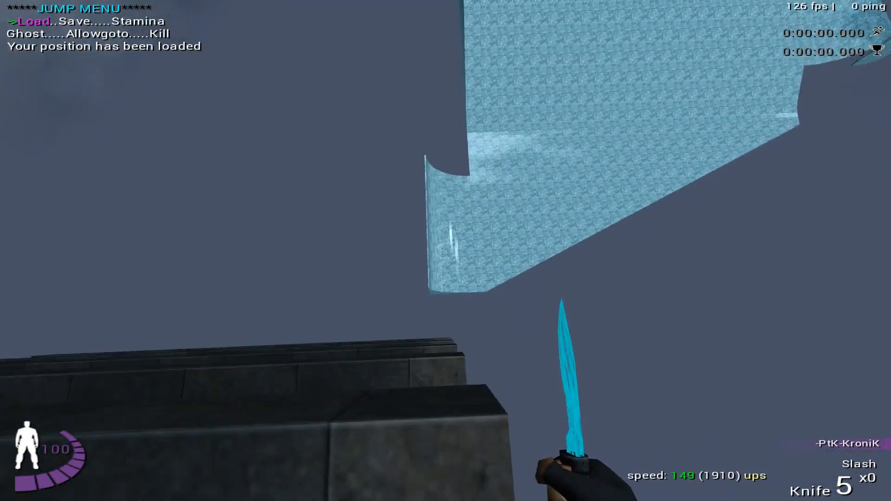
{"action": "key", "text": "d"}
{"action": "key", "text": "a"}
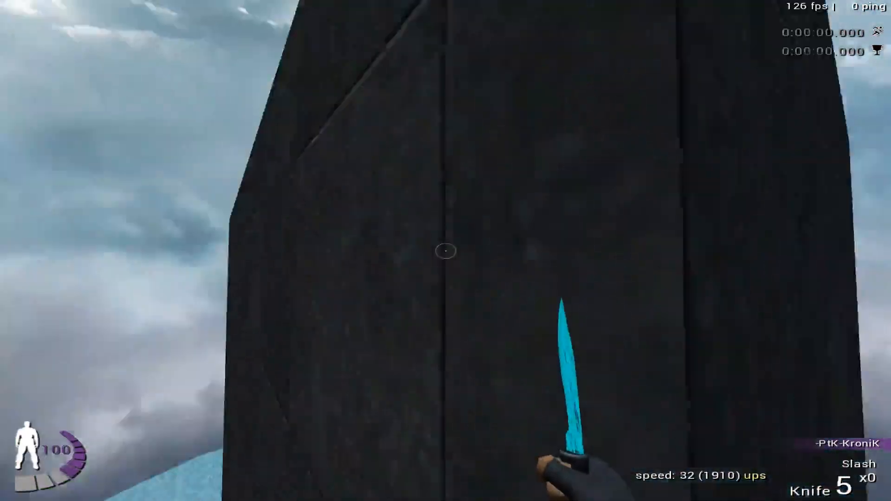
{"action": "key", "text": "Return"}
{"action": "key", "text": "1"}
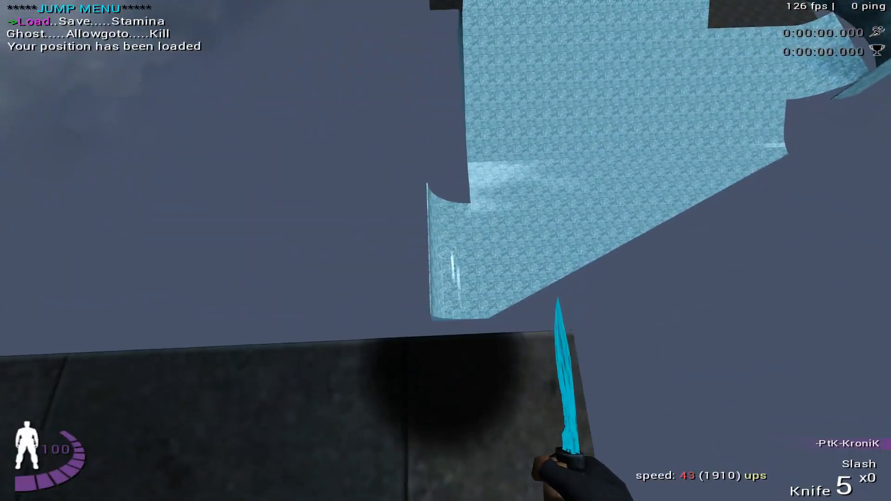
- Ride from the corner along the curved wall, retry the drop at the curled rim, and reload after each attempt
{"action": "key", "text": "w"}
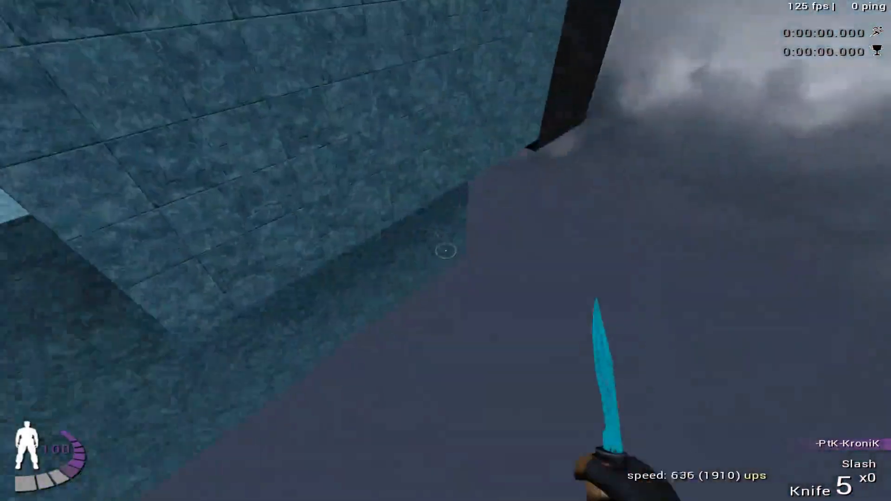
{"action": "key", "text": "1"}
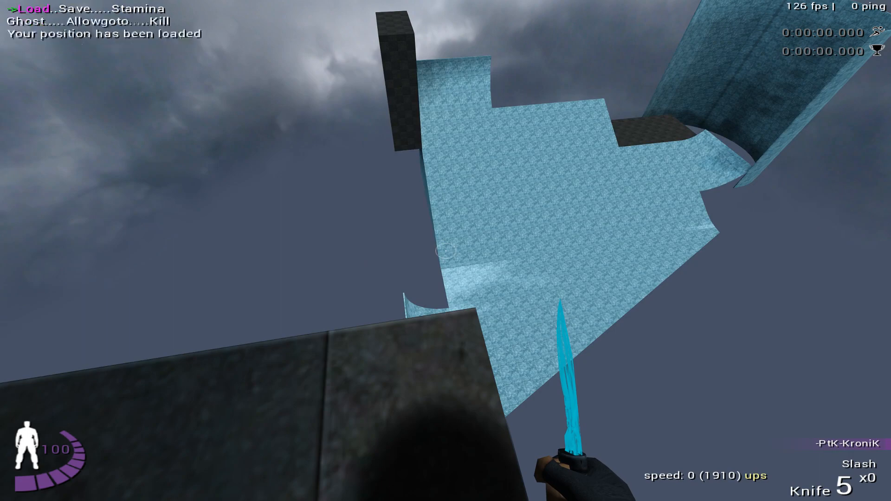
{"action": "key", "text": "w"}
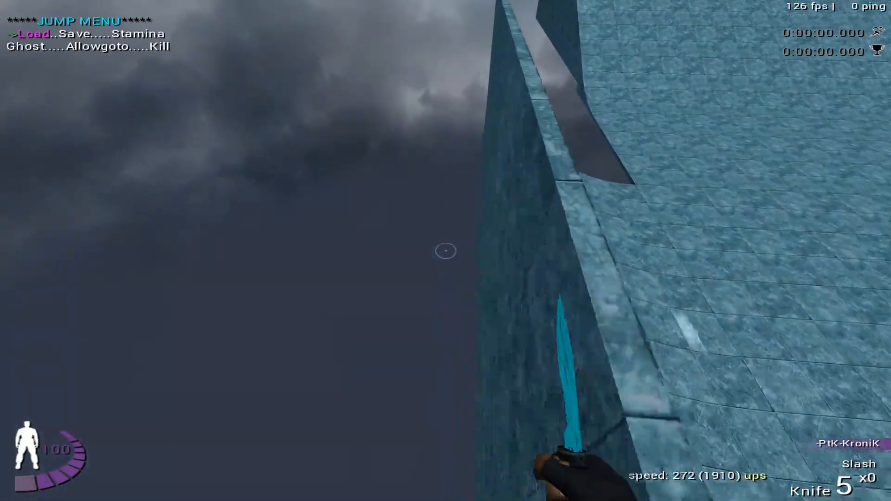
{"action": "key", "text": "1"}
- Ride the ramp, reload, jump from the corner toward the dark floor by the curved wall, and reload again
{"action": "key", "text": "w"}
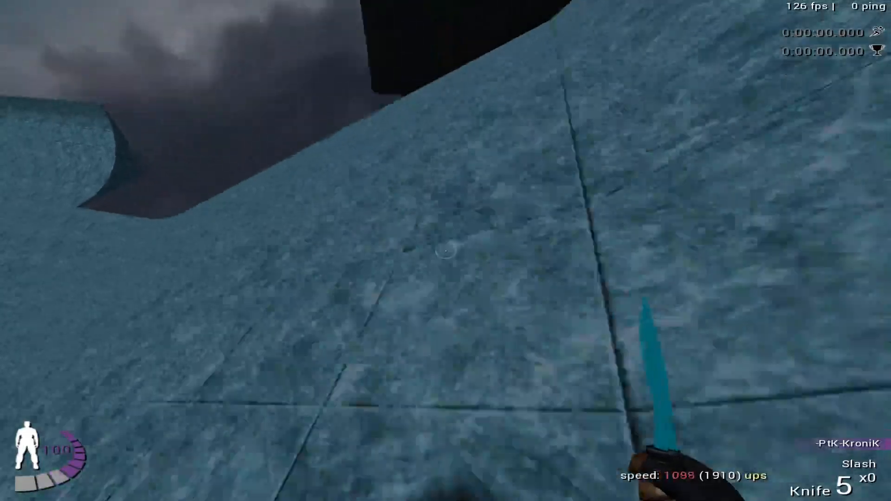
{"action": "key", "text": "1"}
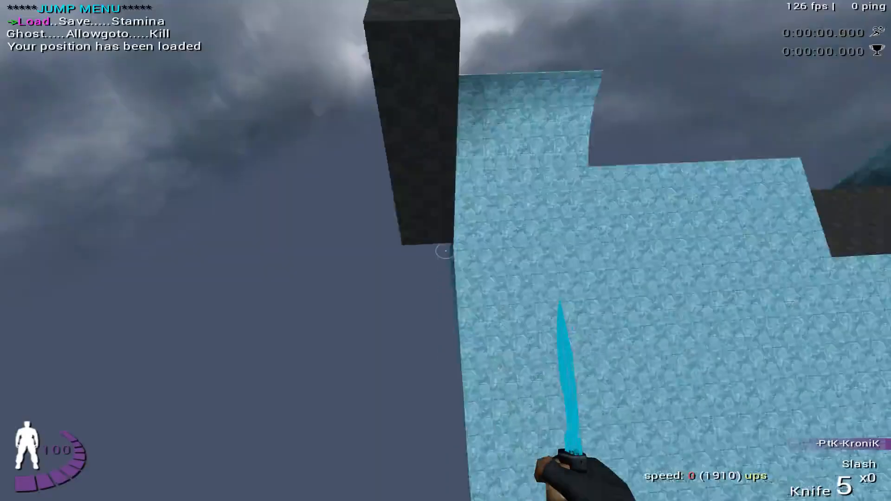
{"action": "key", "text": "w"}
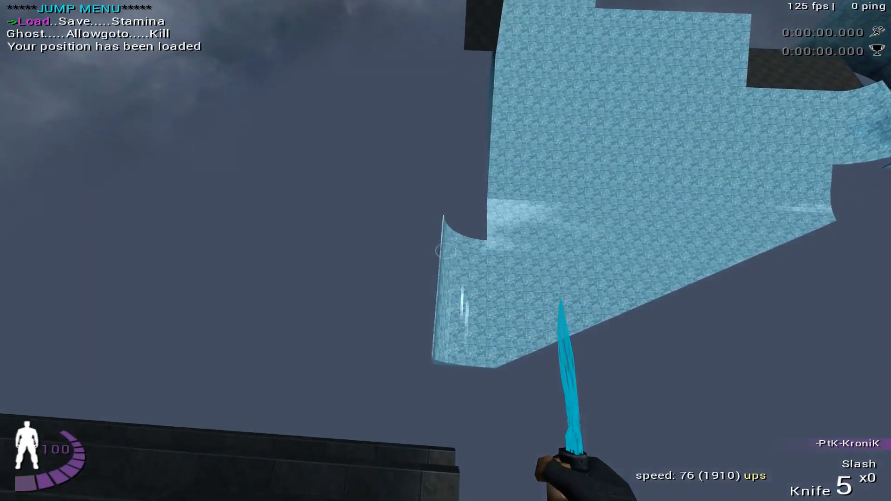
{"action": "key", "text": "space"}
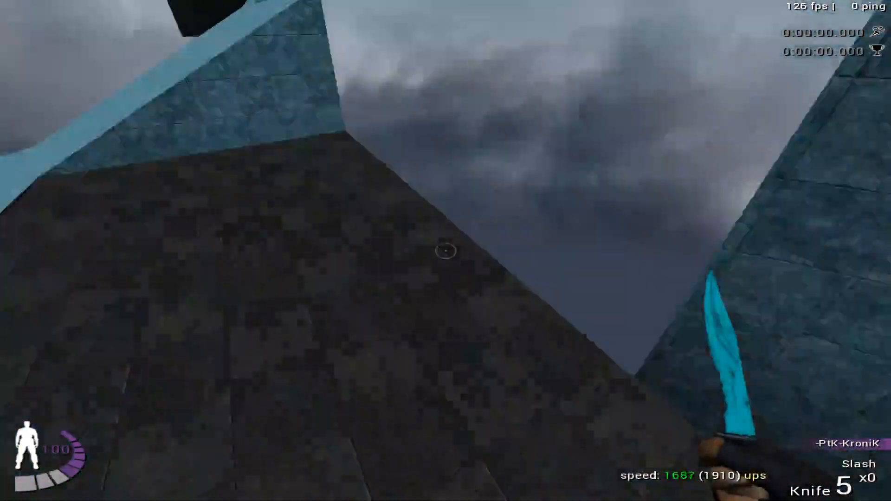
{"action": "key", "text": "l"}
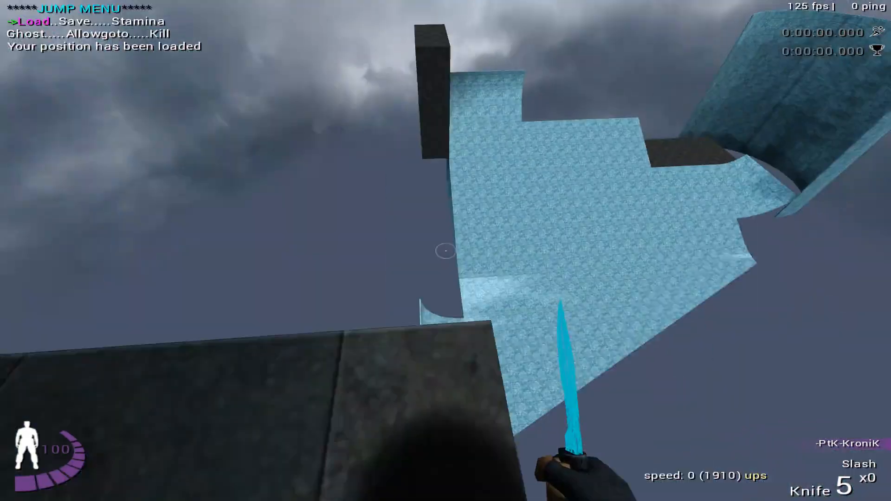
- Retry the drop onto the curled end and the ride to the curved wall, loading the position after each attempt
{"action": "key", "text": "w"}
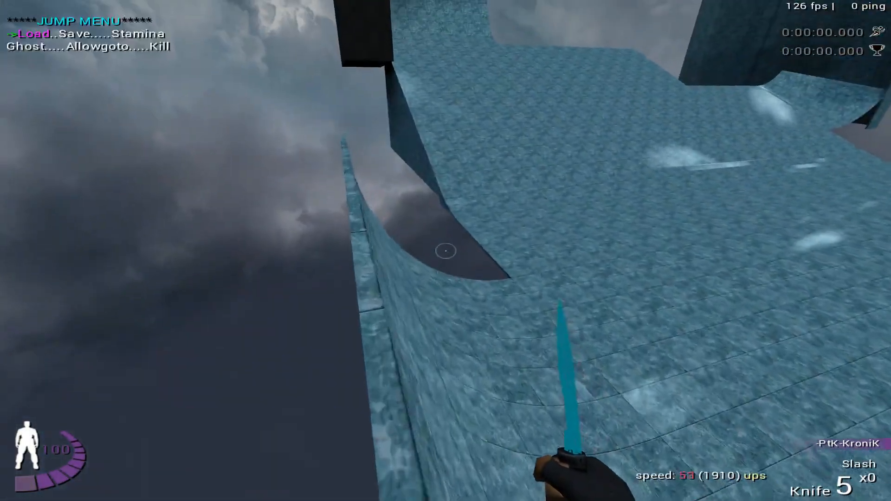
{"action": "key", "text": "l"}
{"action": "key", "text": "w"}
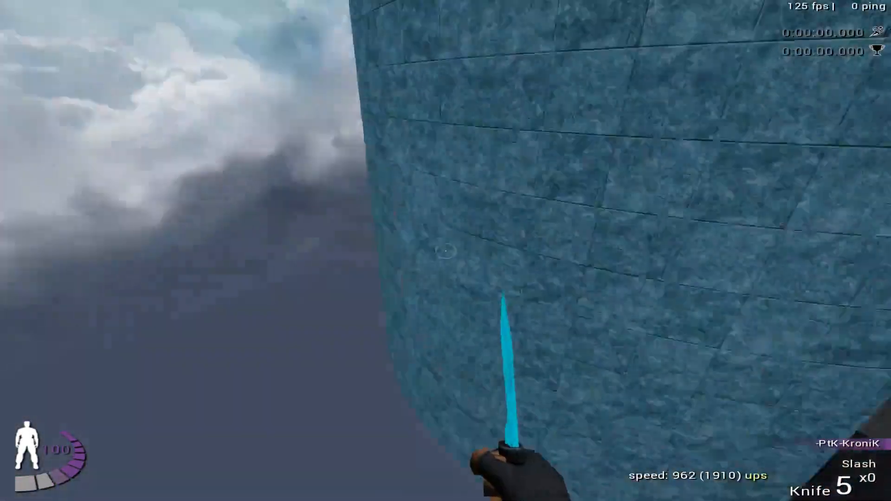
{"action": "key", "text": "l"}
- Jump off the platform corner toward the ramp's curled rim and reload the saved position
{"action": "key", "text": "w"}
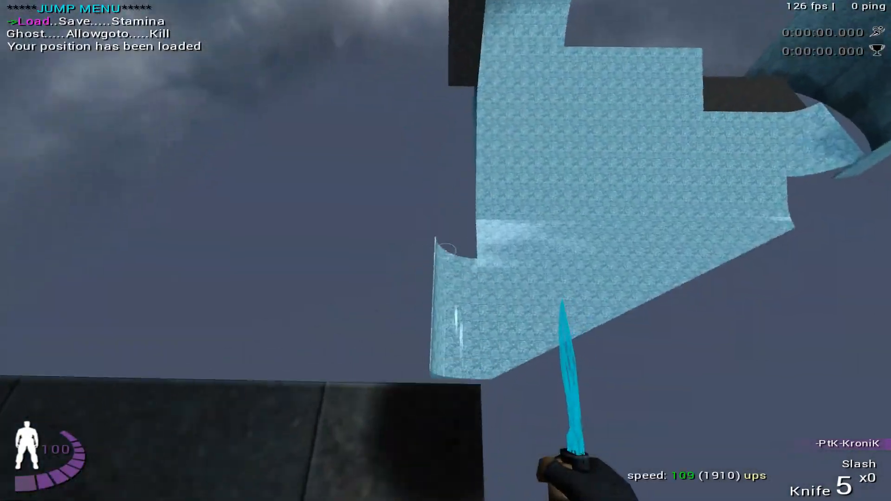
{"action": "key", "text": "space"}
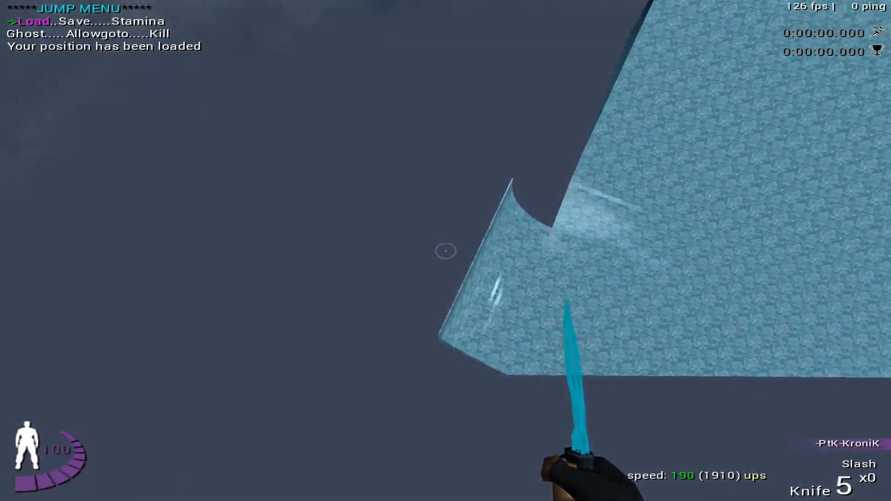
{"action": "key", "text": "l"}
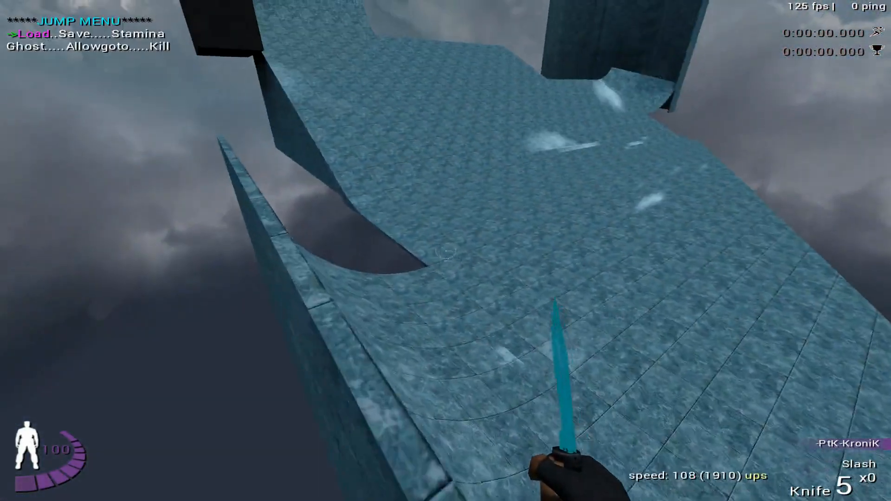
- Drop onto the ramp, ride up past the dark block into the air, and load the position
{"action": "key", "text": "w"}
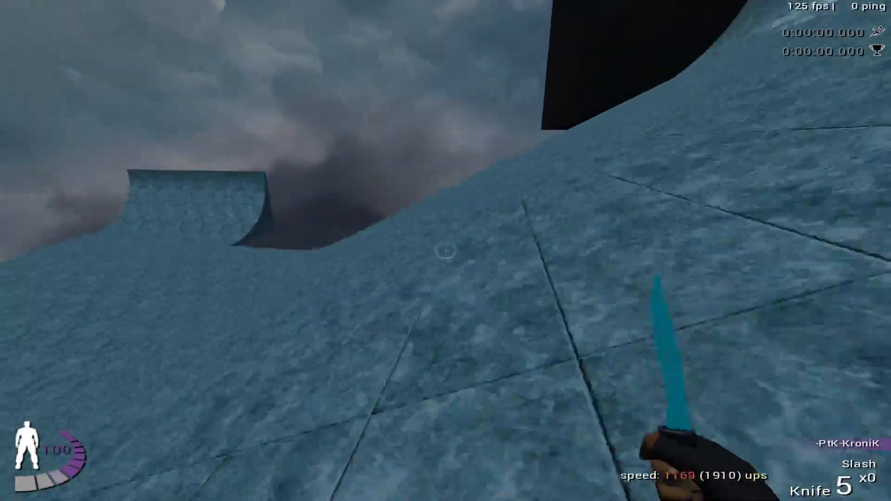
{"action": "key", "text": "Down"}
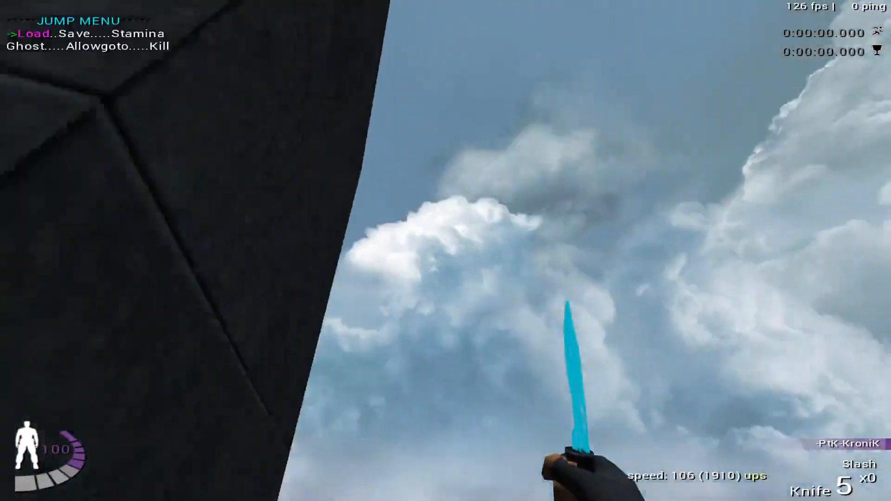
{"action": "key", "text": "Return"}
- Run off the platform corner with a jump, ride the ramp toward the dark block, and reload the position
{"action": "key", "text": "w"}
{"action": "key", "text": "w"}
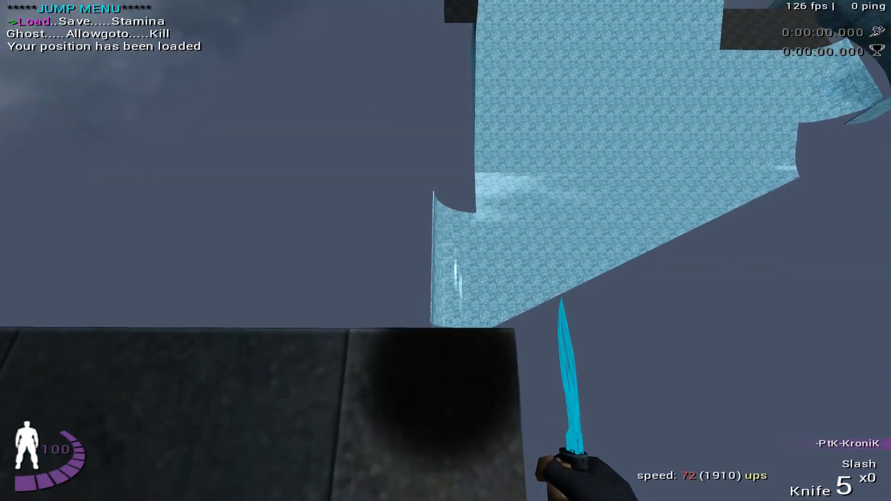
{"action": "key", "text": "space"}
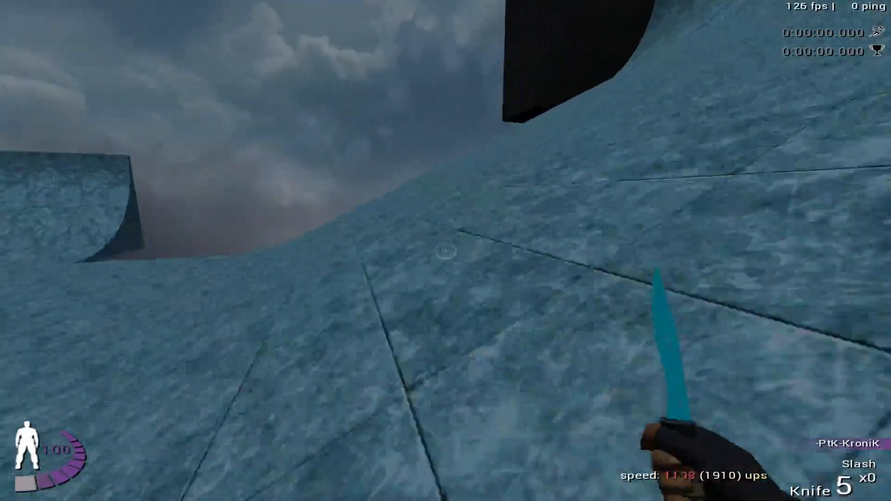
{"action": "key", "text": "Return"}
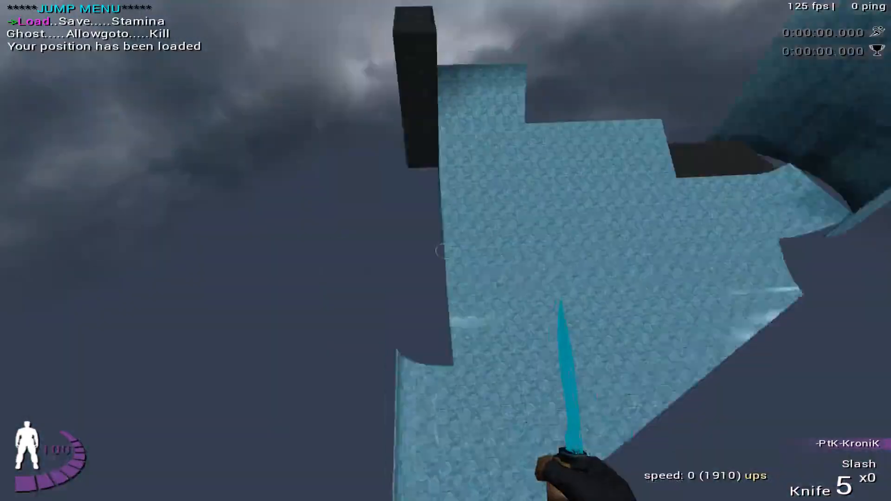
- Move along the platform edge, drop from there, ride the curved surface beside the dark block, and reload the position
{"action": "key", "text": "w"}
{"action": "key", "text": "a"}
{"action": "key", "text": "a"}
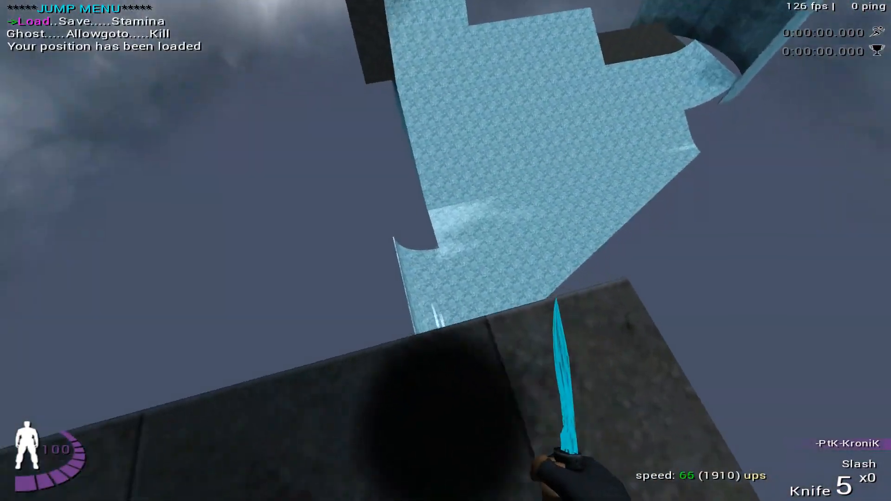
{"action": "key", "text": "w"}
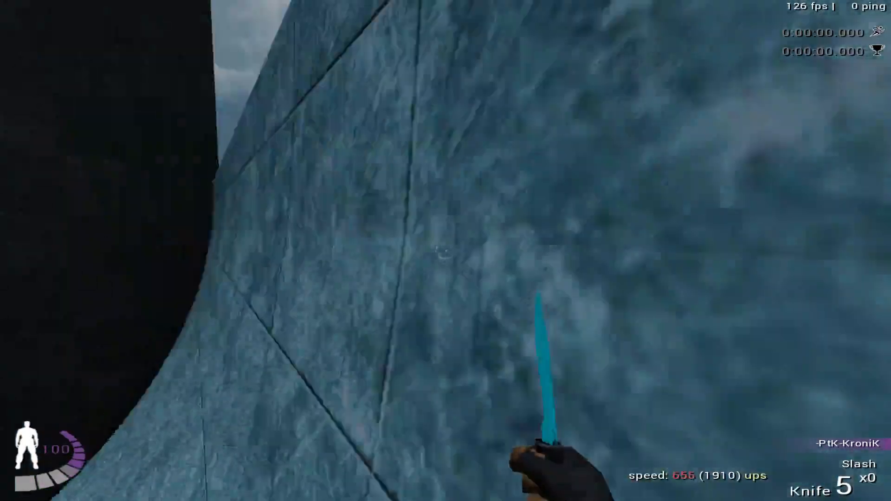
{"action": "key", "text": "Up"}
{"action": "key", "text": "Return"}
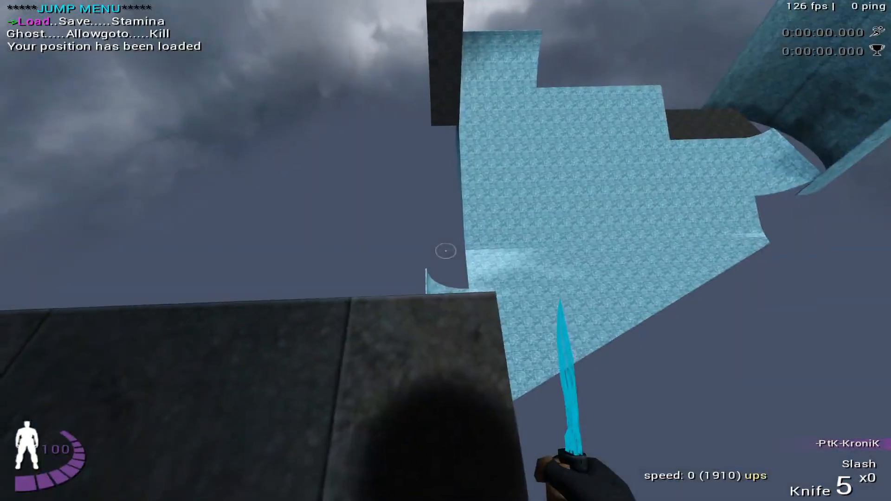
- Leave the corner position by choosing Kill in the jump menu to respawn on the map's start platform
{"action": "key", "text": "w"}
{"action": "key", "text": "Right"}
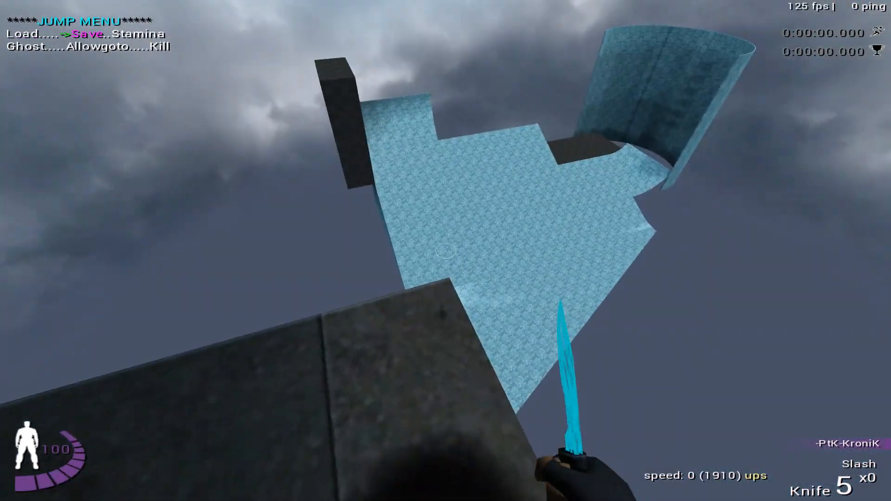
{"action": "key", "text": "Down"}
{"action": "key", "text": "Right"}
{"action": "key", "text": "Return"}
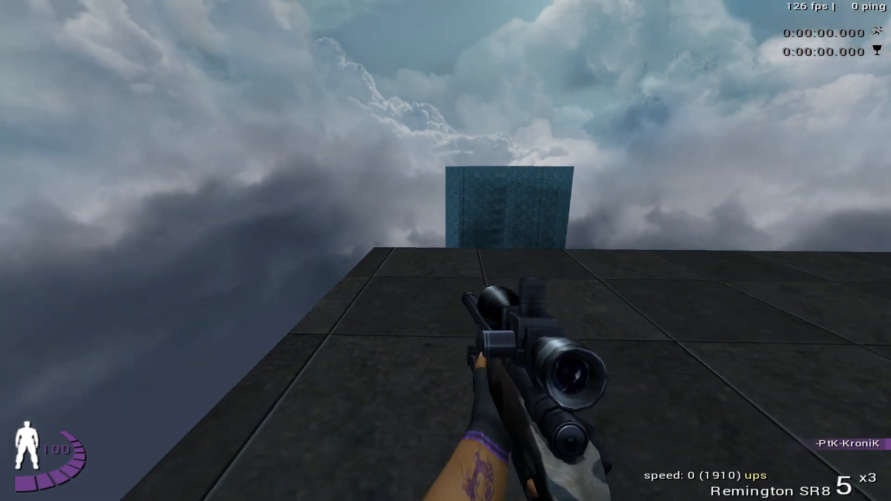
- With the knife out, move to the dark platform's edge in line with the ramp's curled rim and save the position
{"action": "key", "text": "w"}
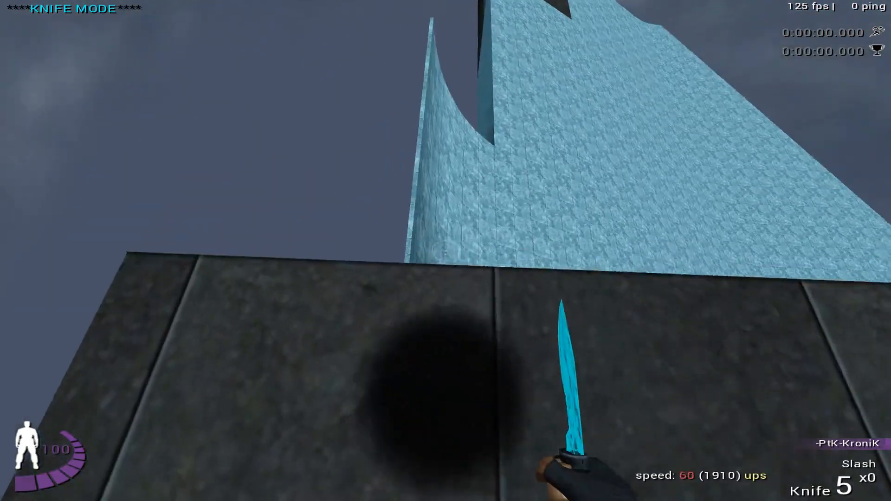
{"action": "key", "text": "Down"}
{"action": "key", "text": "a"}
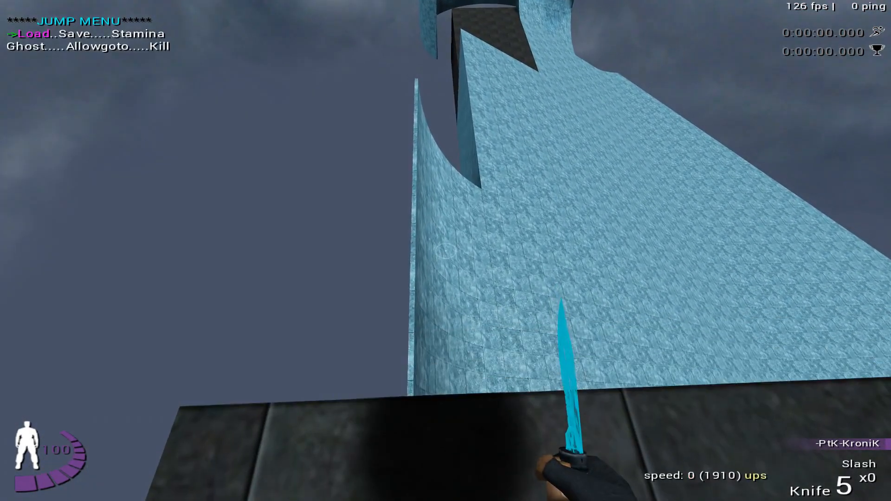
{"action": "key", "text": "Return"}
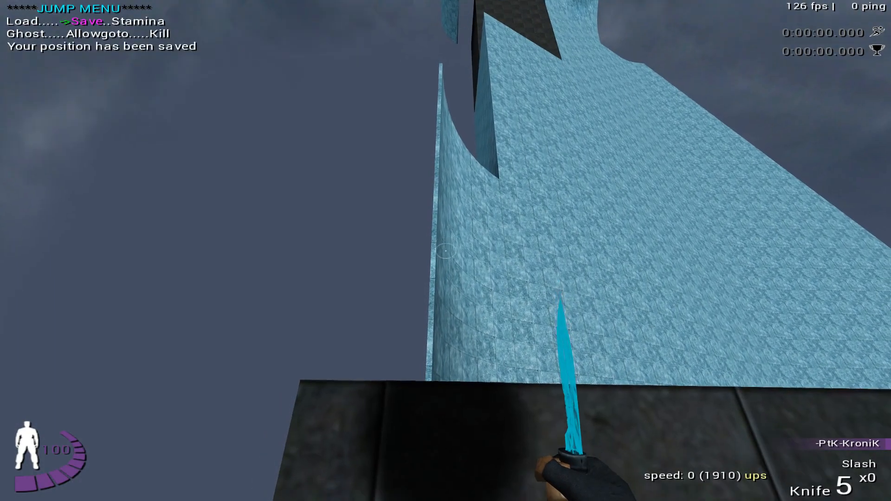
- Drop from the platform edge onto the curled rim, ride the ramp up the tall curved wall above the dark block, and reload the position
{"action": "key", "text": "a"}
{"action": "key", "text": "w"}
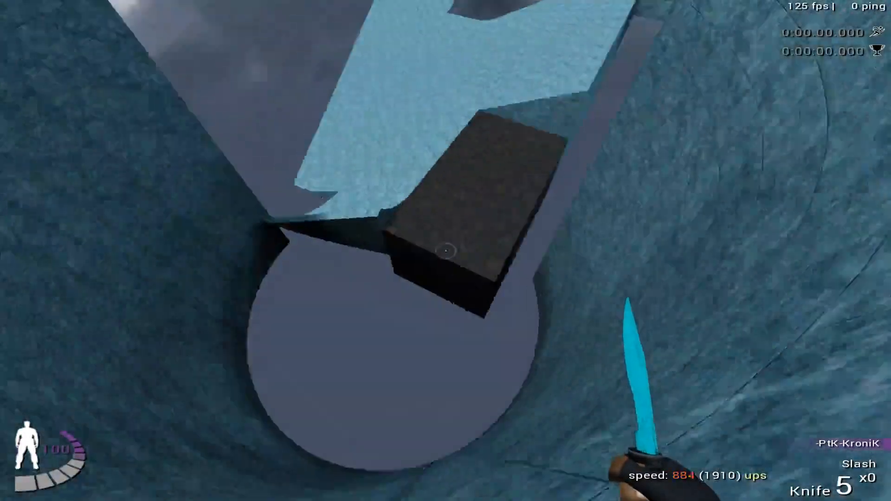
{"action": "key", "text": "Left"}
{"action": "key", "text": "Return"}
- Jump from the saved edge, ride the ramp past the open side of the dark block, and reload the position for a fresh start
{"action": "key", "text": "space"}
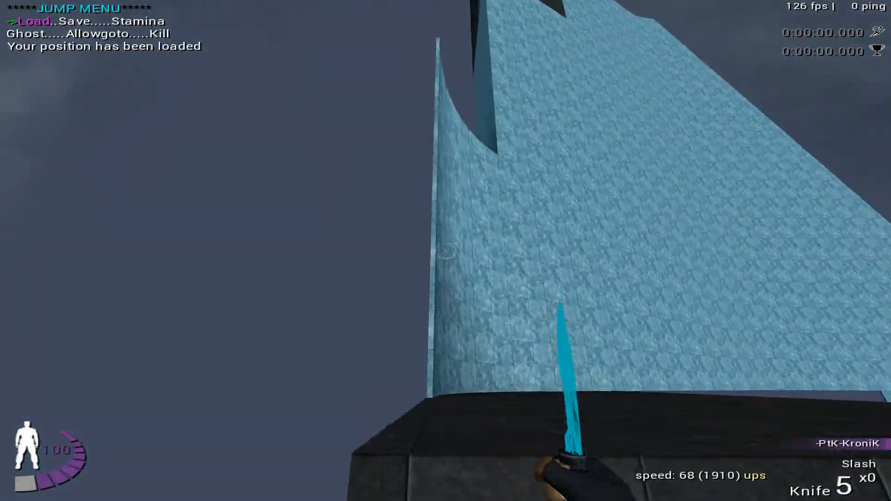
{"action": "key", "text": "space"}
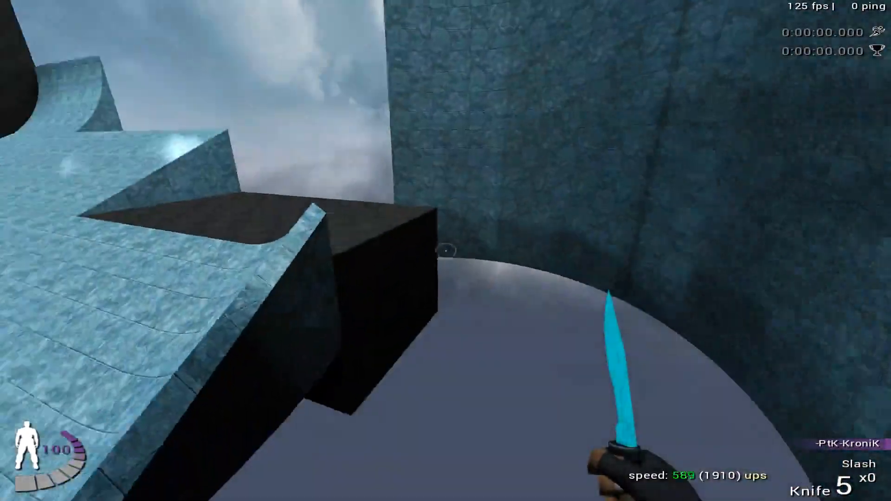
{"action": "key", "text": "Return"}
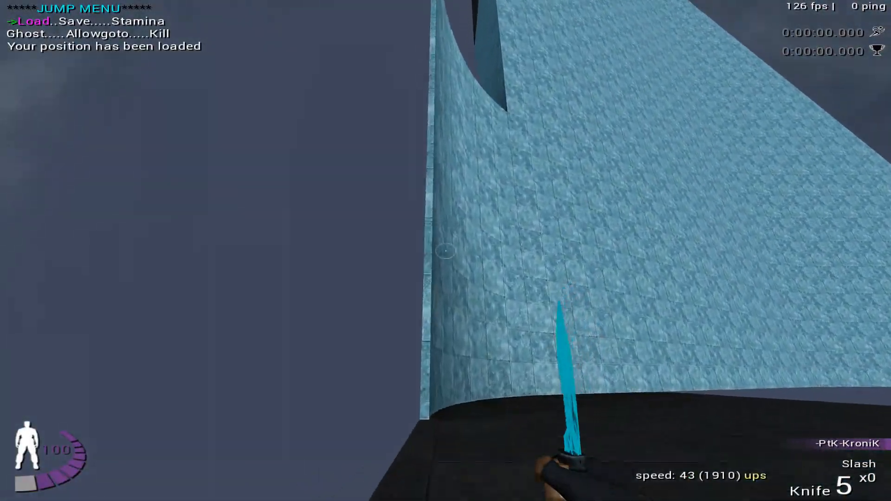
{"action": "key", "text": "Return"}
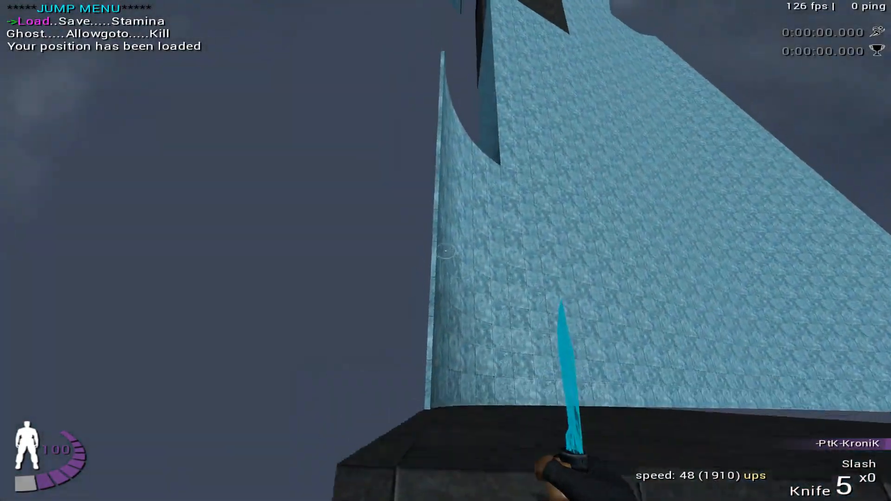
- Jump onto the ramp, carry the speed around the curved wall to come out over the dark block, and reload the position
{"action": "key", "text": "space"}
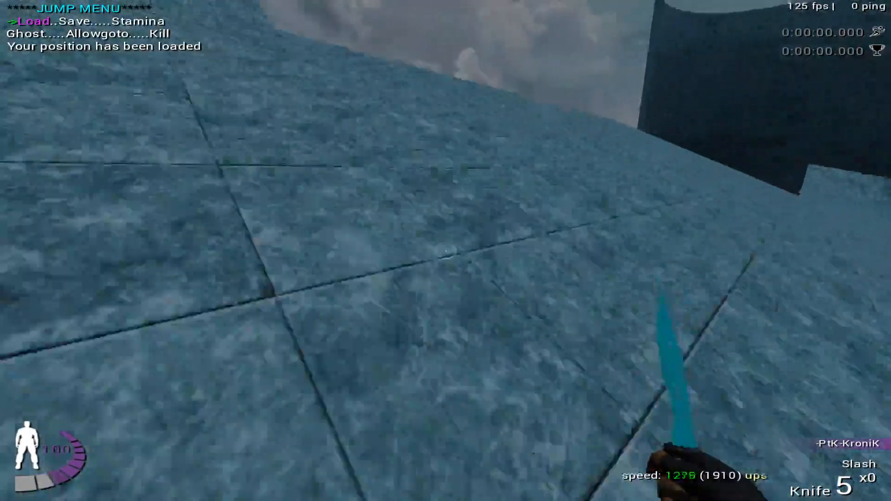
{"action": "key", "text": "space"}
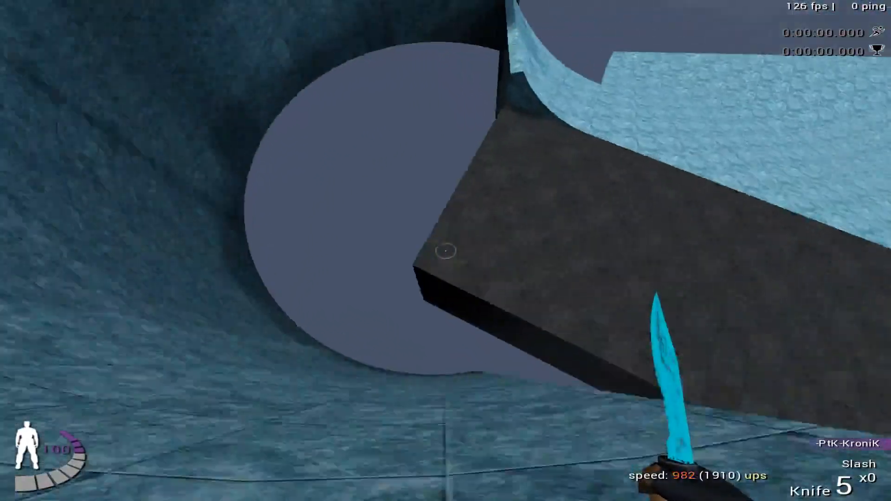
{"action": "key", "text": "Down"}
{"action": "key", "text": "Return"}
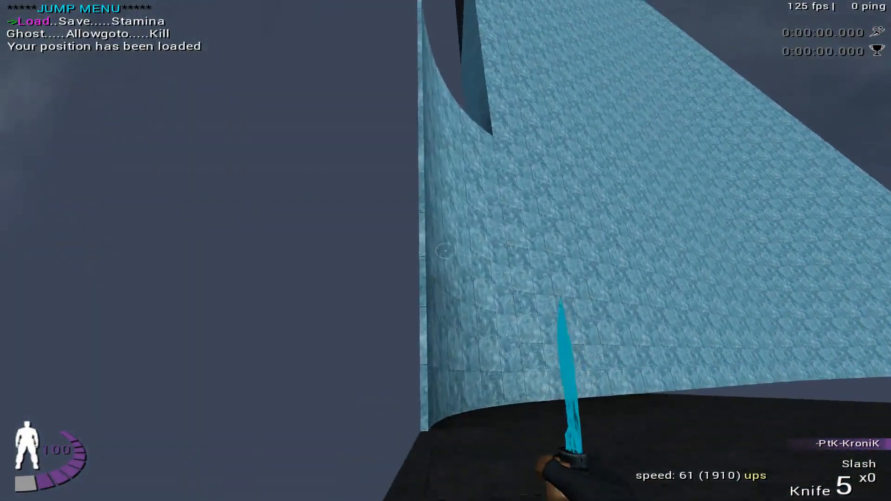
- Try another jump down the ramp toward the curved wall and reload the position from below the ramp's side
{"action": "key", "text": "space"}
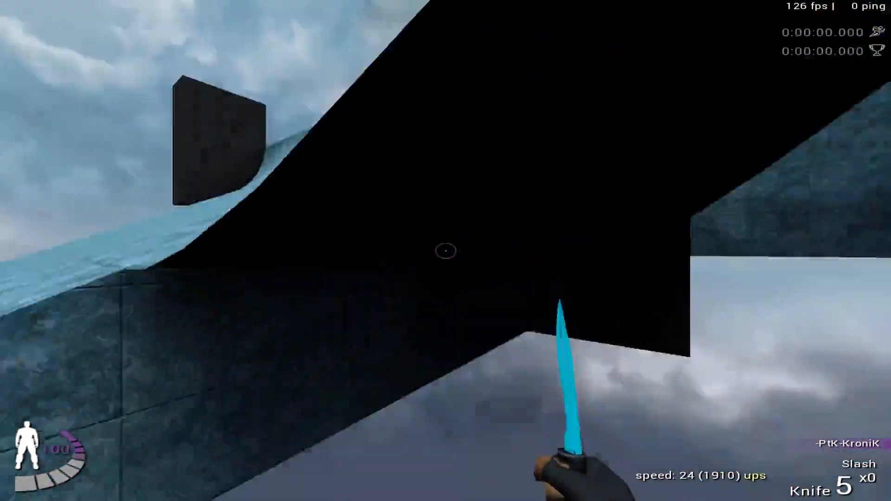
{"action": "key", "text": "Down"}
{"action": "key", "text": "Return"}
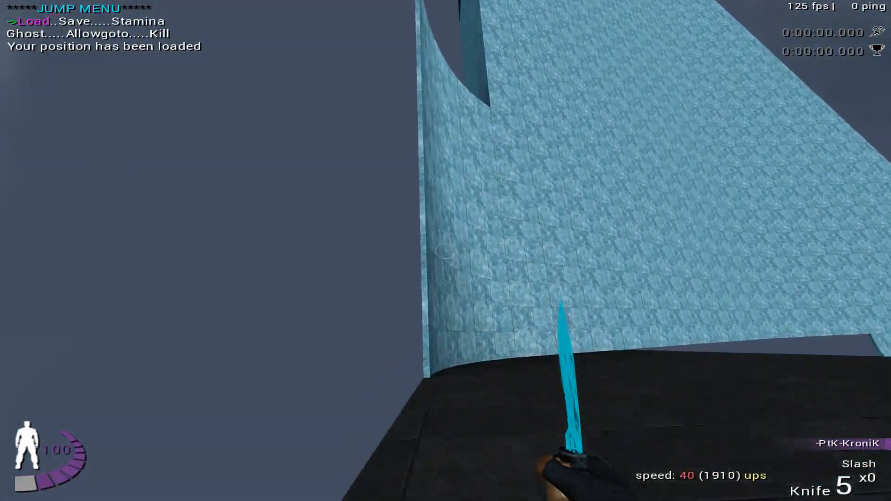
- Ride the ramp and curved wall up to the wall's upper rim, reloading the saved position between runs
{"action": "key", "text": "space"}
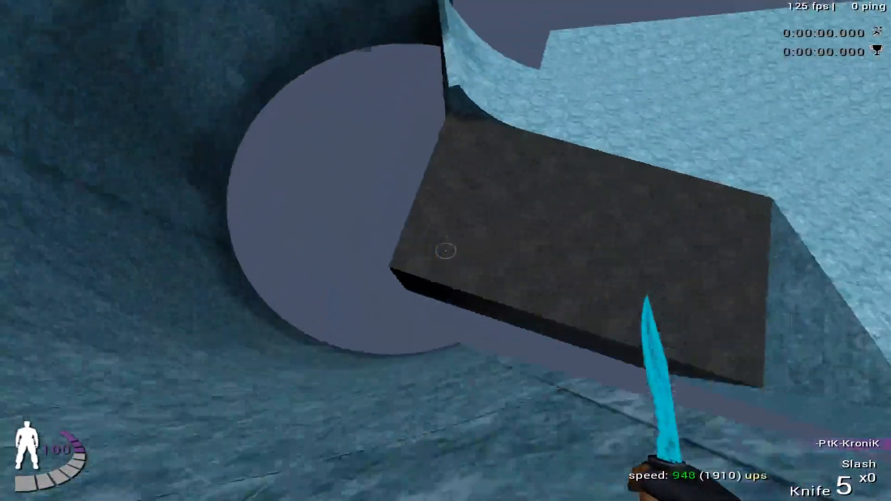
{"action": "key", "text": "Return"}
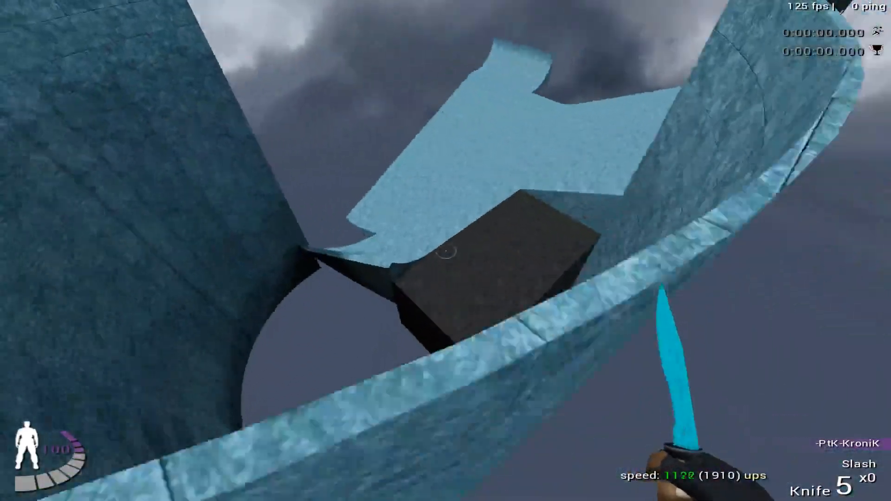
{"action": "key", "text": "f"}
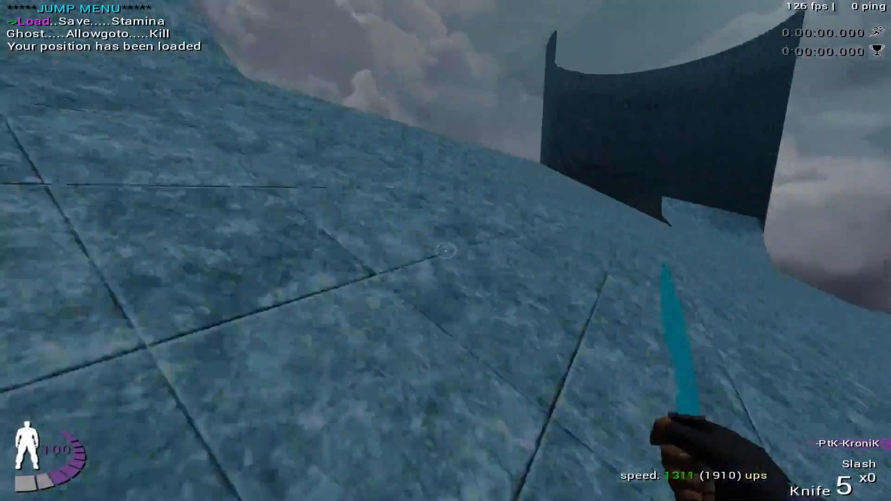
{"action": "key", "text": "f"}
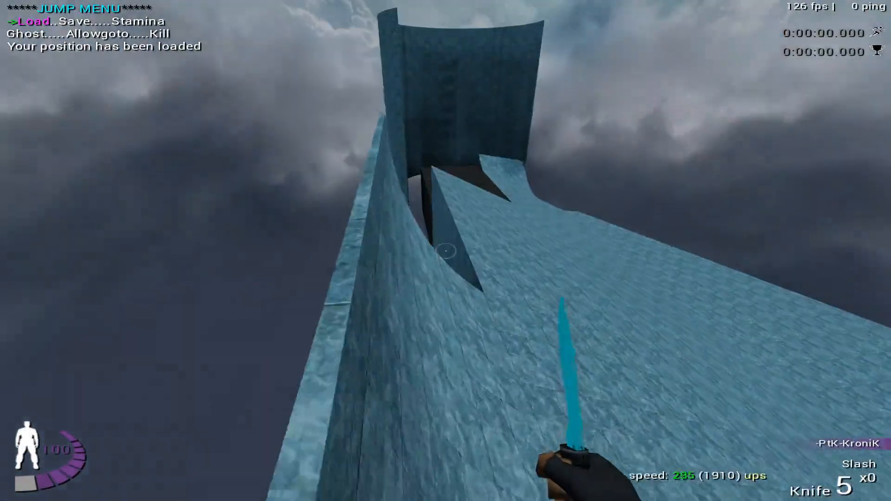
- Repeat the wall ride with the view turned toward the dark block's far end, reloading the position after each run
{"action": "key", "text": "f"}
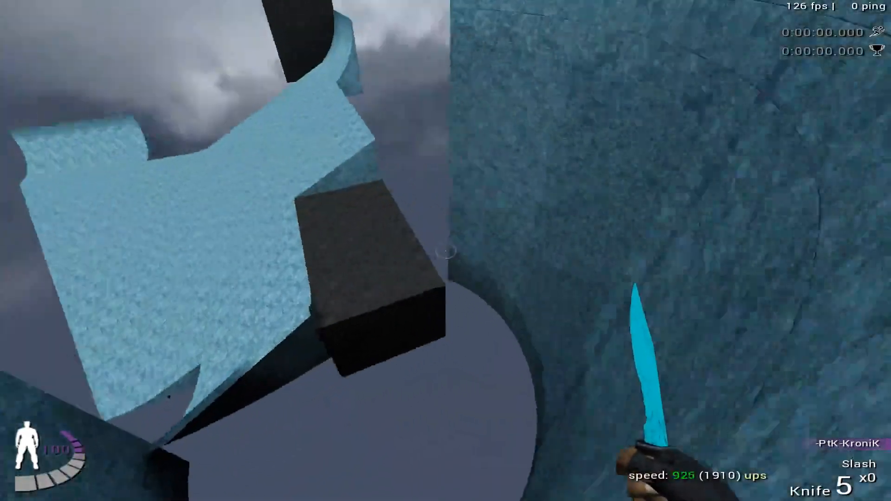
{"action": "key", "text": "f"}
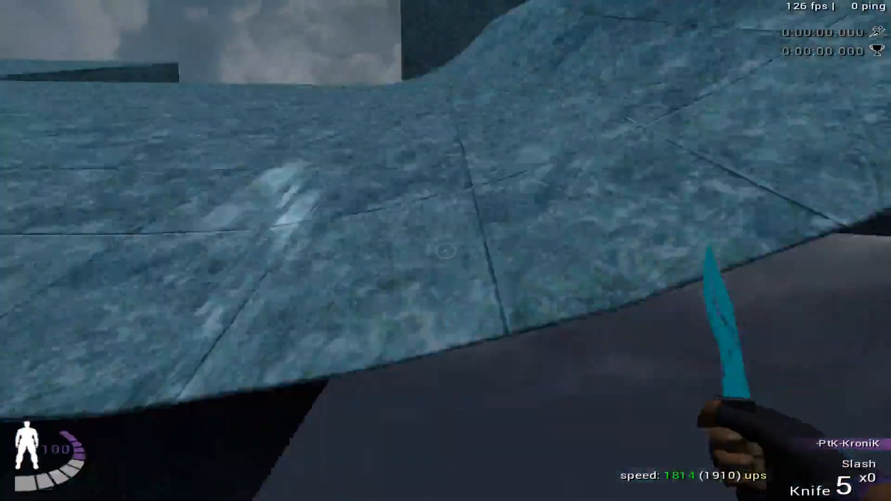
{"action": "key", "text": "f"}
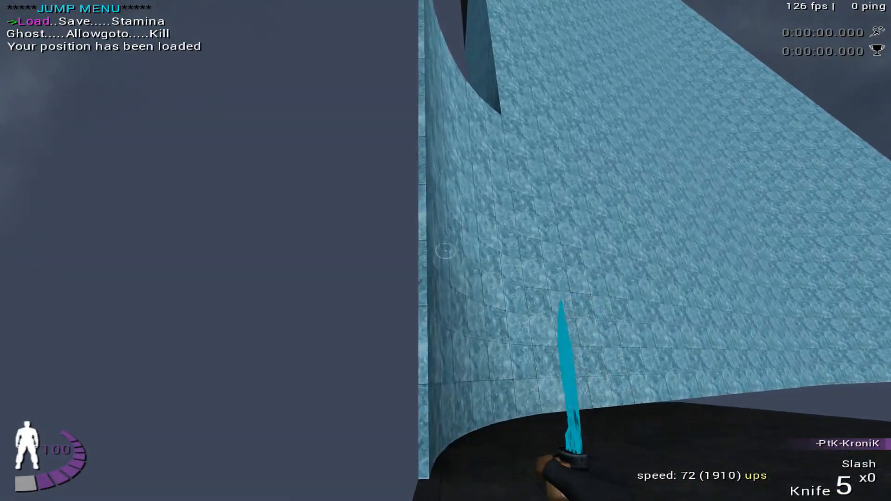
{"action": "key", "text": "f"}
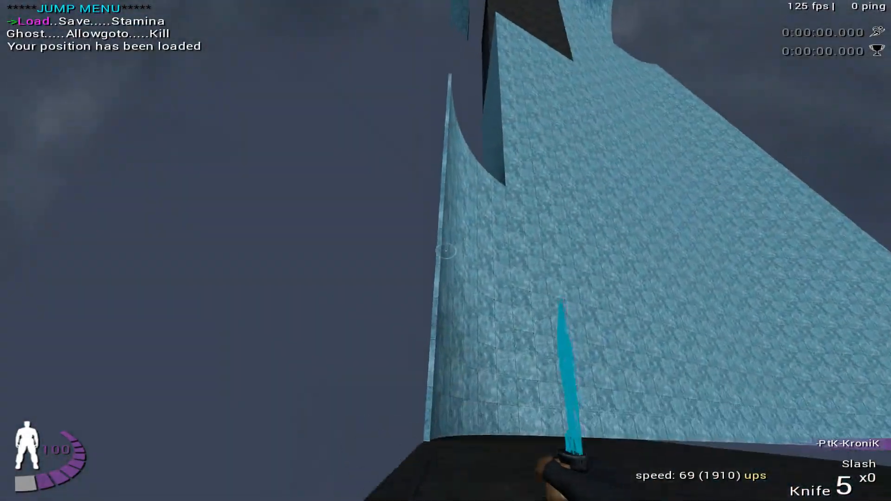
- Ride to the gap between ramp and curved wall, reload, ride again to fly over the dark block's top, and reload the position
{"action": "key", "text": "w"}
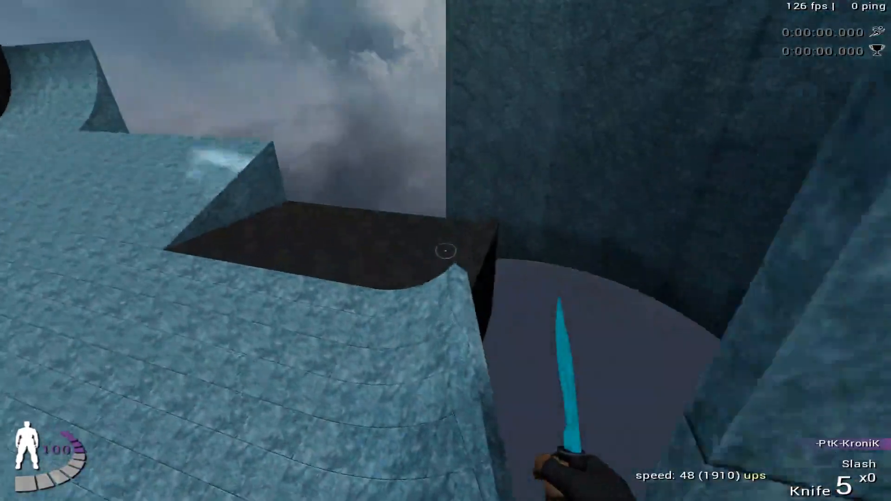
{"action": "key", "text": "f"}
{"action": "key", "text": "w"}
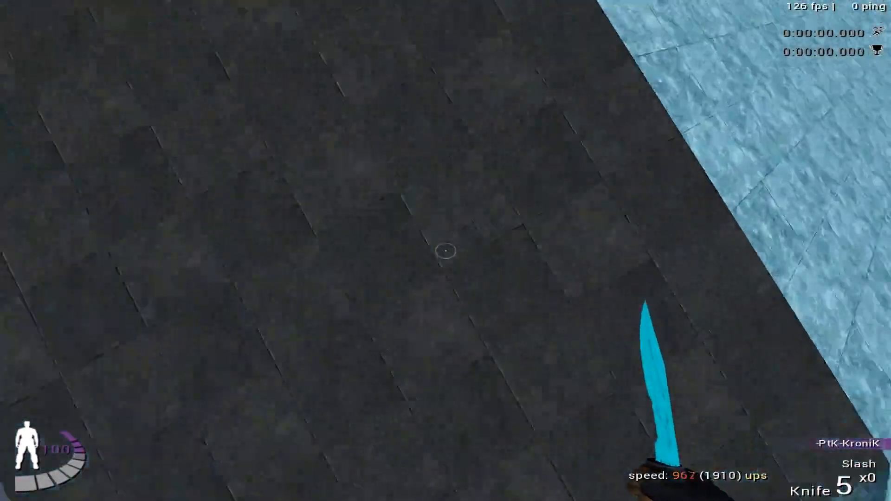
{"action": "key", "text": "Return"}
{"action": "key", "text": "Return"}
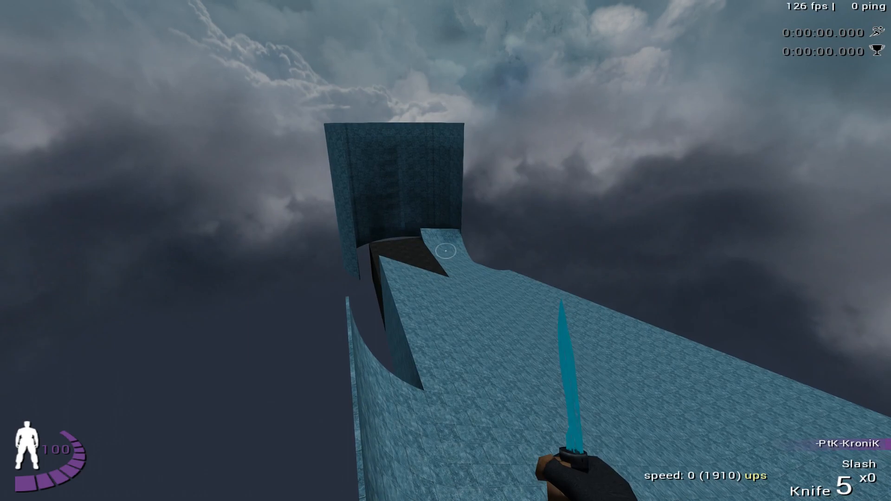
- Run and jump from the saved platform, ride the ramp onto the curved wall's tiled face near its outer edge, and reload the position
{"action": "key", "text": "w"}
{"action": "key", "text": "space"}
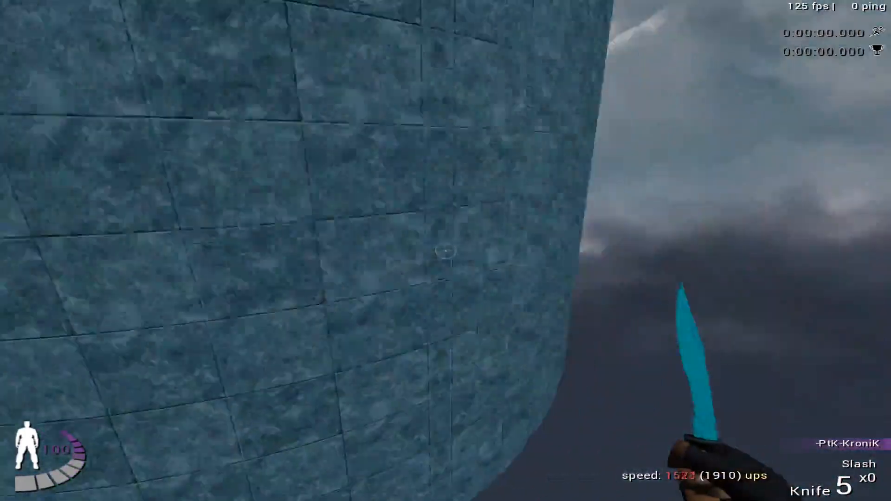
{"action": "key", "text": "Return"}
- Practise running and jumping through the wall ride and on to the area beneath the overhead dark platforms, and reload the start position
{"action": "key", "text": "w"}
{"action": "key", "text": "space"}
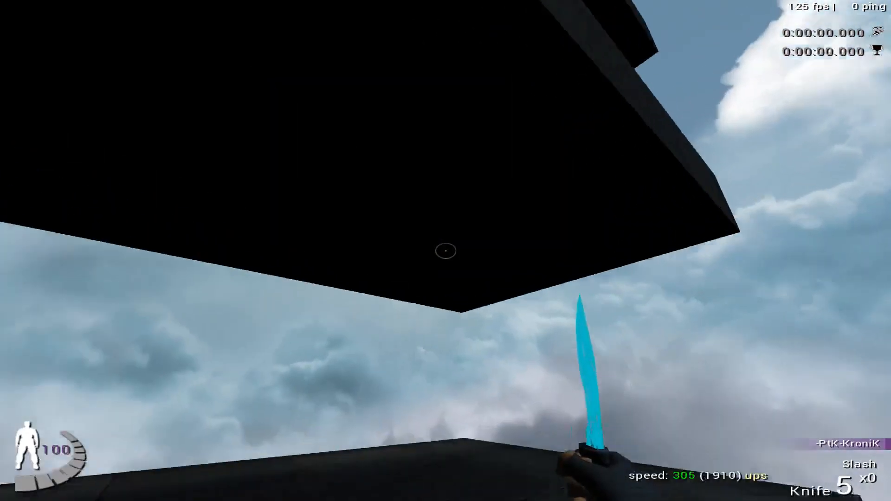
{"action": "key", "text": "Return"}
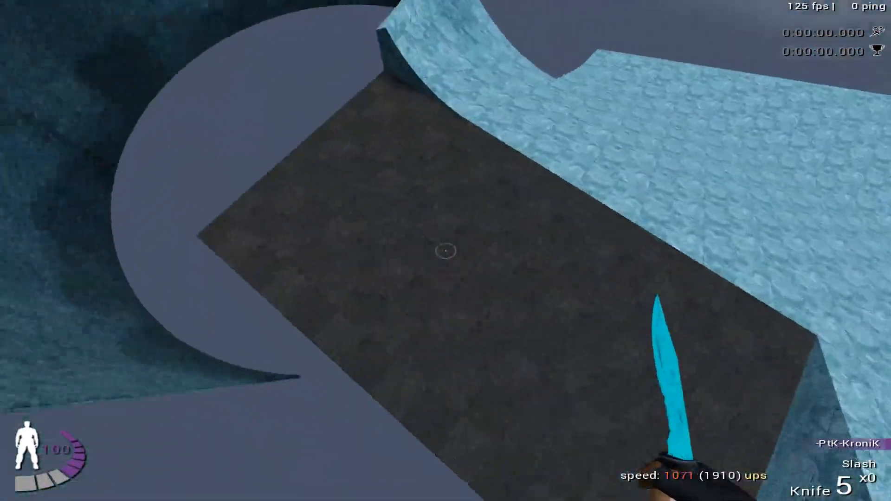
{"action": "key", "text": "Return"}
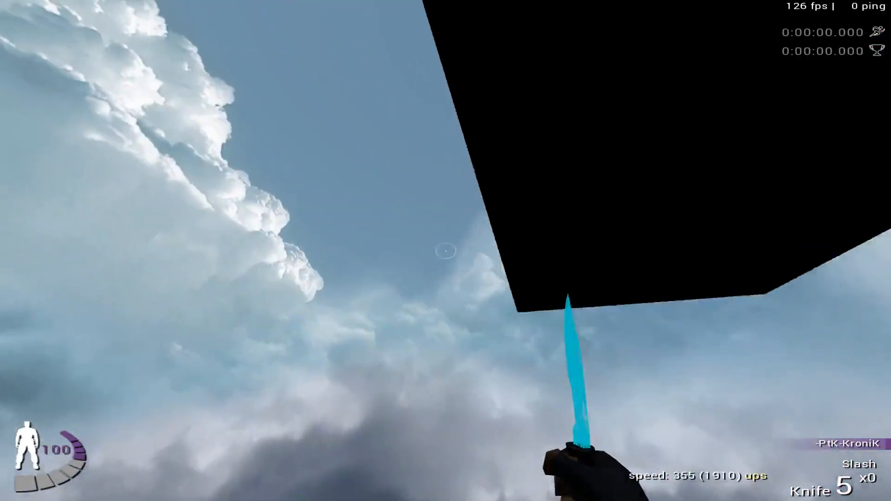
{"action": "key", "text": "l"}
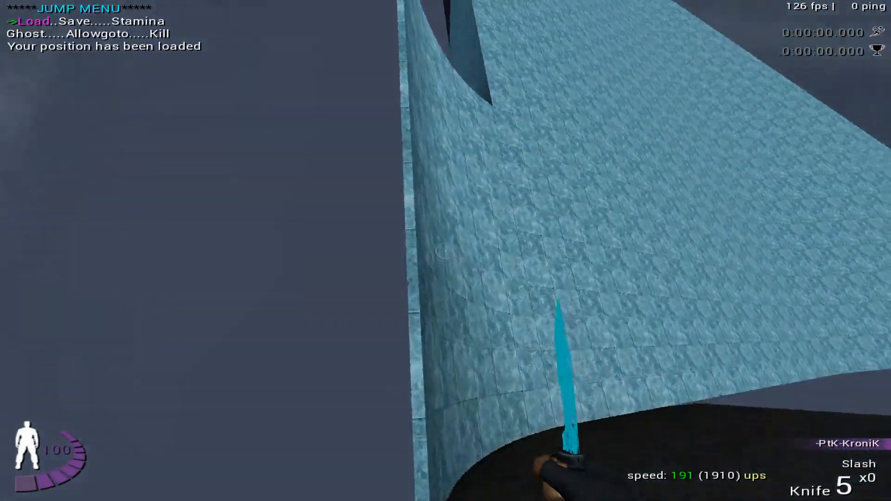
- Ride the ramp and curved wall from the saved edge, steering back toward the dark block's top, and reload between runs
{"action": "key", "text": "l"}
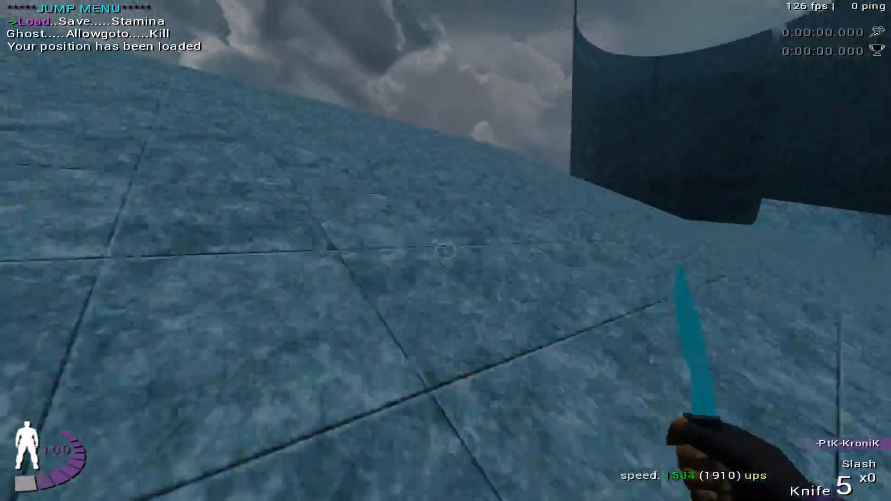
{"action": "key", "text": "l"}
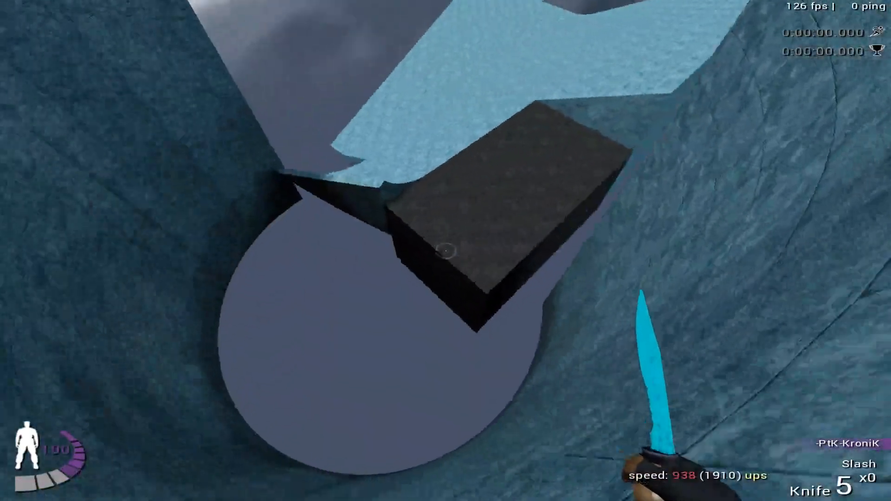
{"action": "key", "text": "l"}
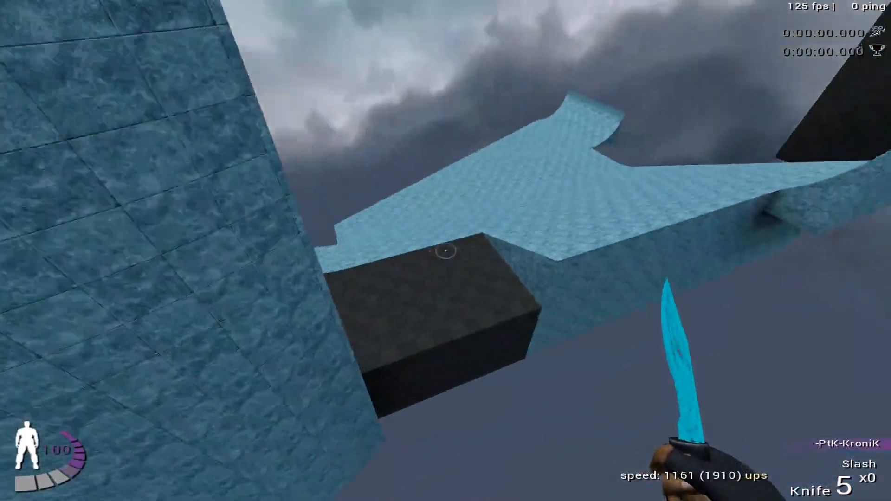
{"action": "key", "text": "l"}
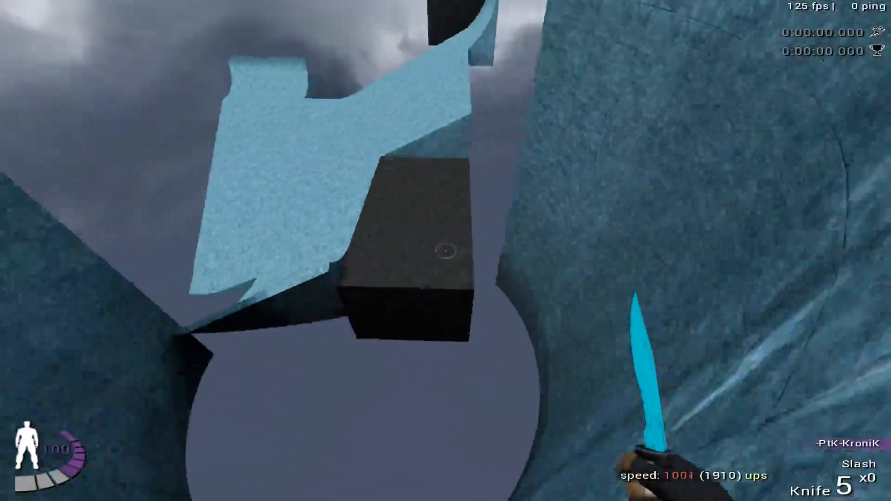
- Keep repeating the fast ramp entry and wall ride toward the dark block, reloading the saved position to restart each run
{"action": "key", "text": "l"}
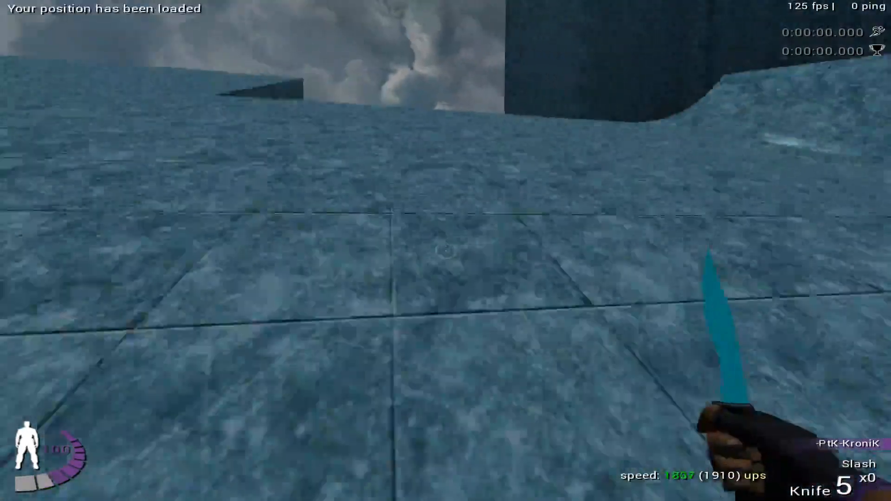
{"action": "key", "text": "l"}
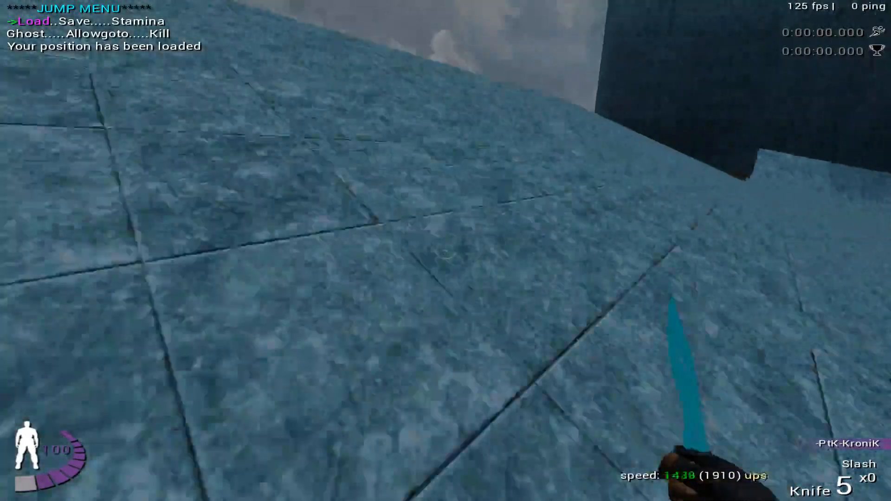
{"action": "key", "text": "l"}
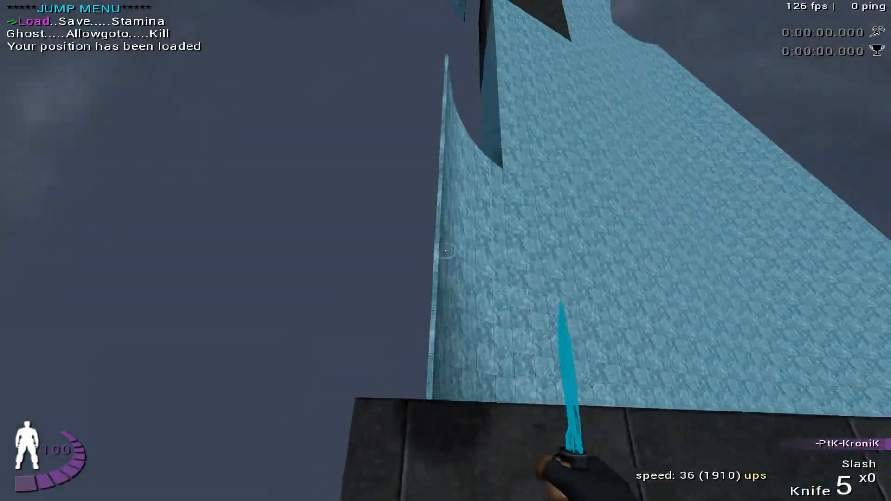
{"action": "key", "text": "l"}
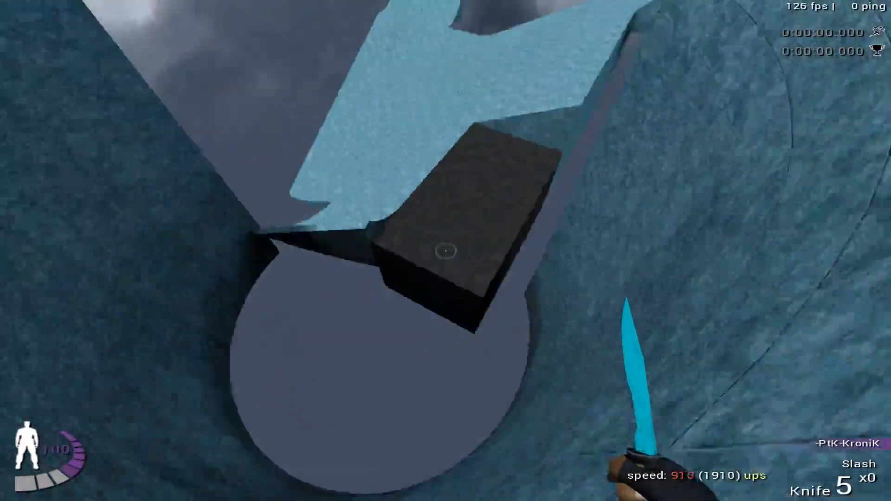
{"action": "key", "text": "l"}
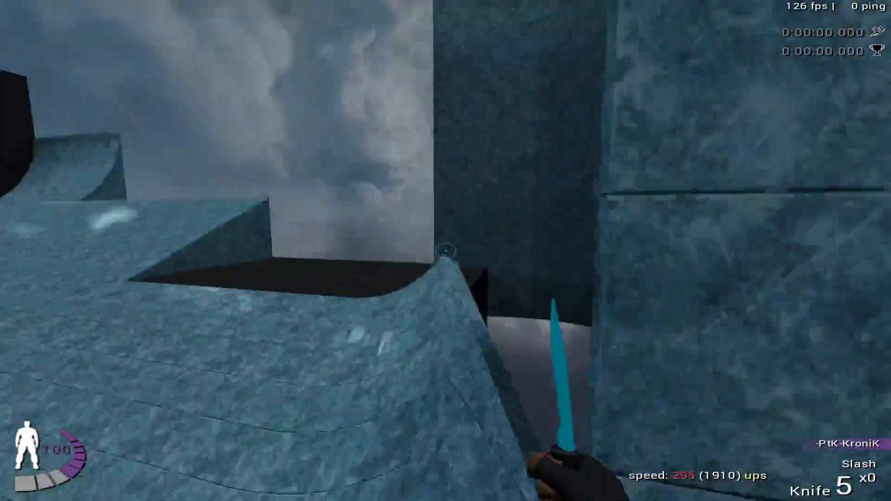
- Keep retrying the ramp entry and curved wall ride toward the dark block, loading the saved position after each run
{"action": "key", "text": "l"}
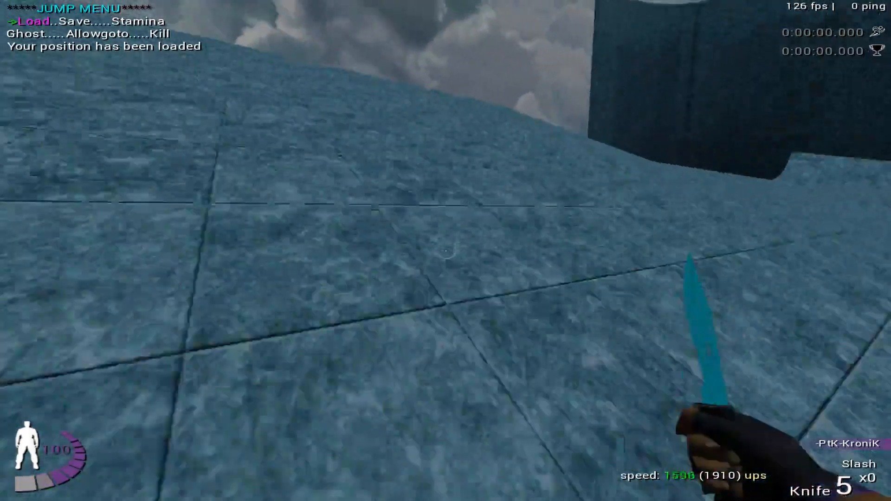
{"action": "key", "text": "l"}
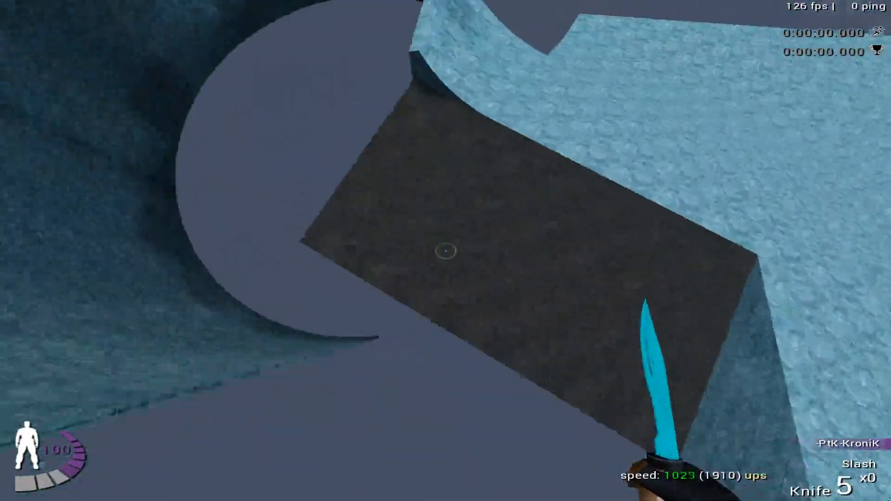
{"action": "key", "text": "Return"}
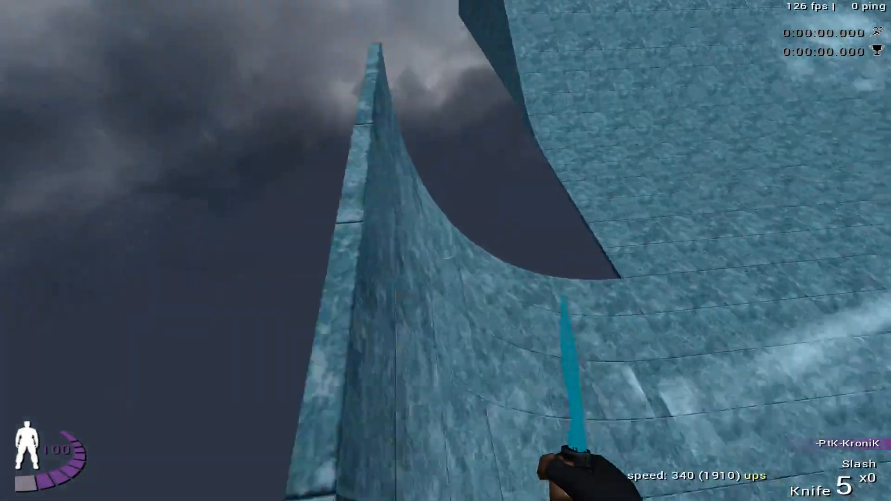
{"action": "key", "text": "Down"}
{"action": "key", "text": "Return"}
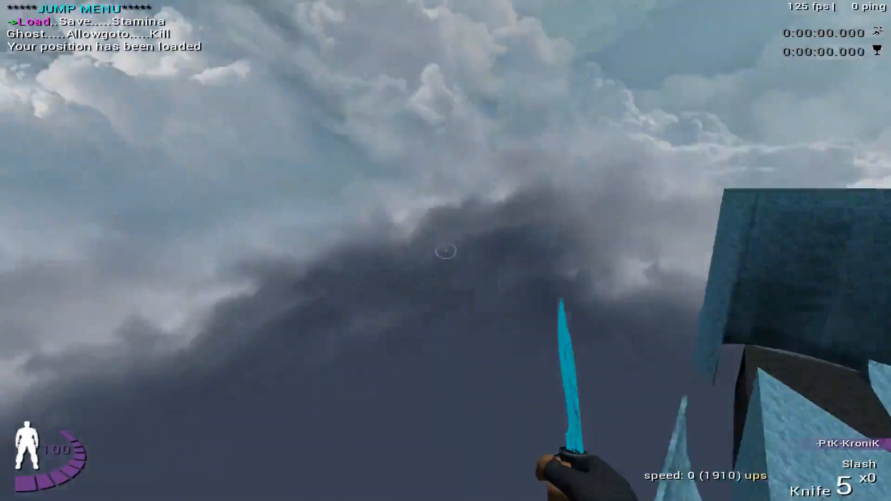
{"action": "left_click", "coordinate": [446, 251]}
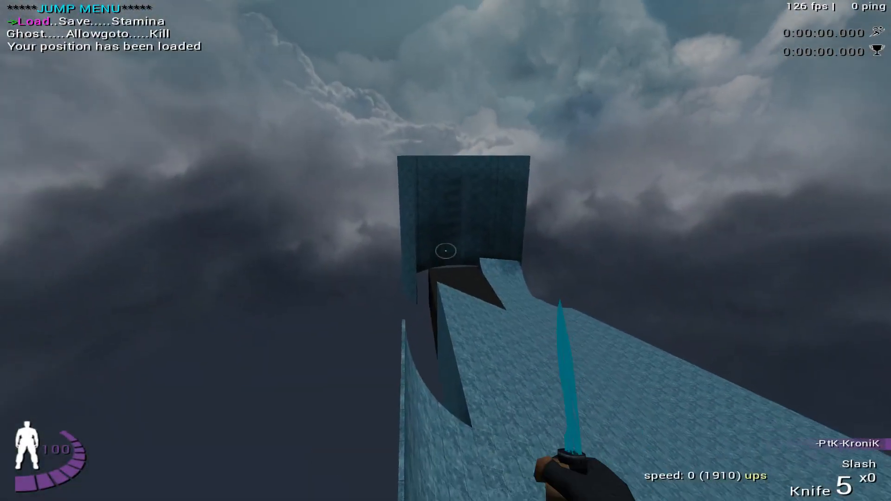
- Quit the running game session and return to the desktop
{"action": "key", "text": "Escape"}
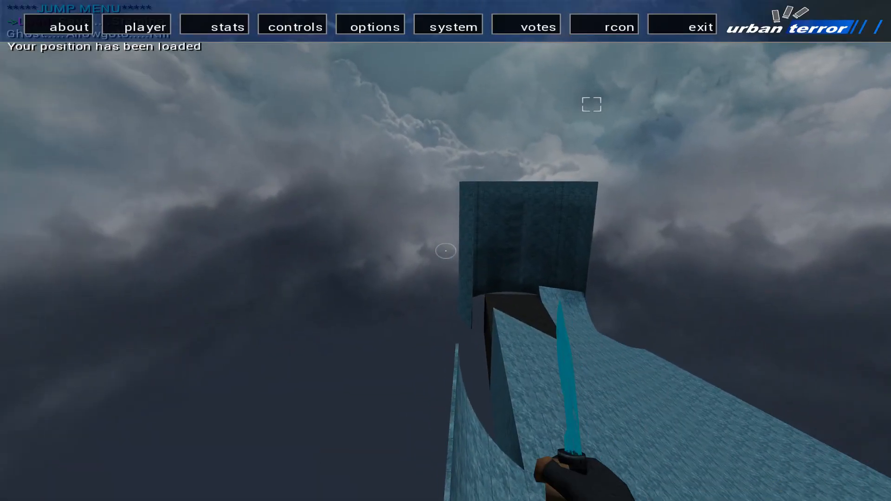
{"action": "key", "text": "Escape"}
{"action": "key", "text": "Escape"}
{"action": "left_click", "coordinate": [690, 22]}
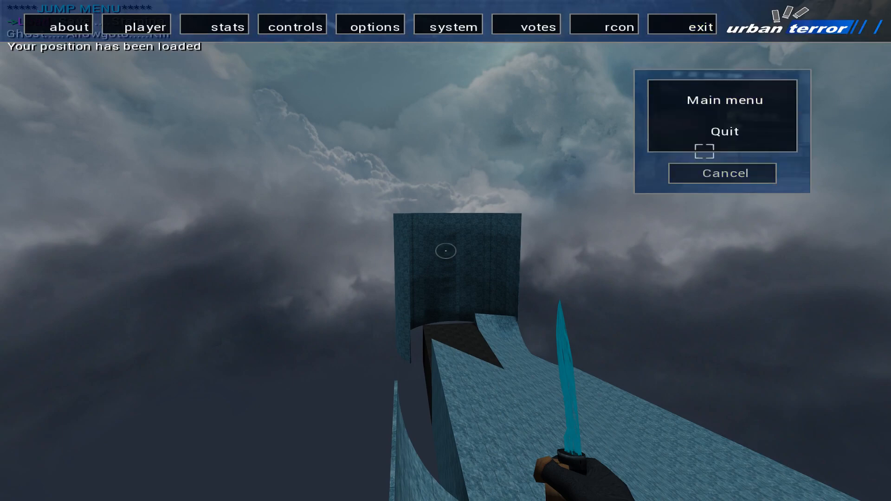
{"action": "left_click", "coordinate": [679, 172]}
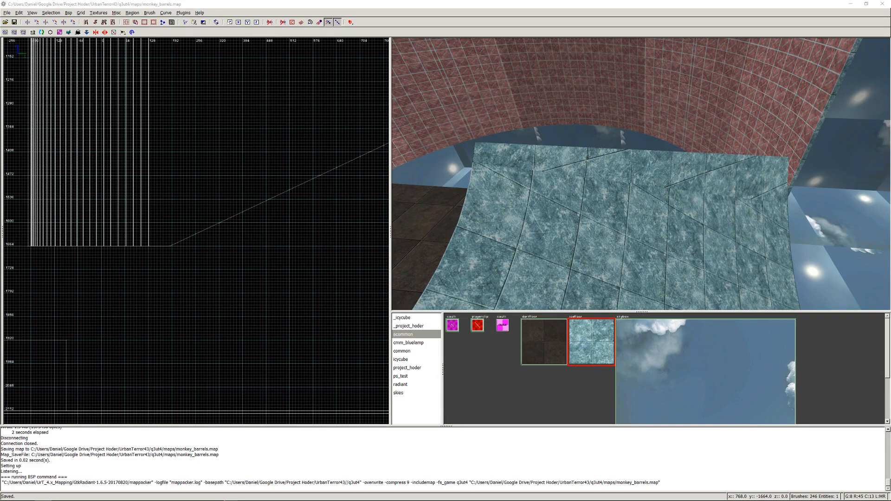
- Relaunch Urban Terror and run the console command that sets g_gametype 9 and starts devmap monkey_barrels
{"action": "left_click", "coordinate": [581, 183]}
{"action": "mouse_move", "coordinate": [383, 498]}
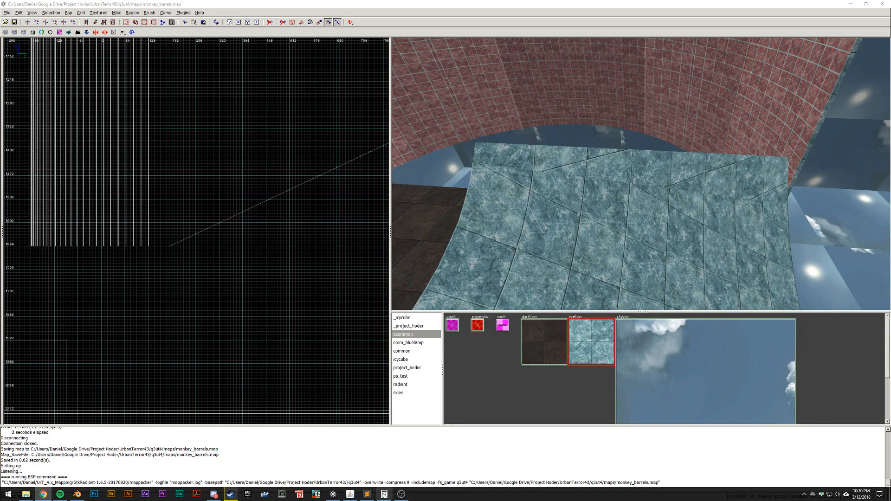
{"action": "left_click", "coordinate": [263, 496]}
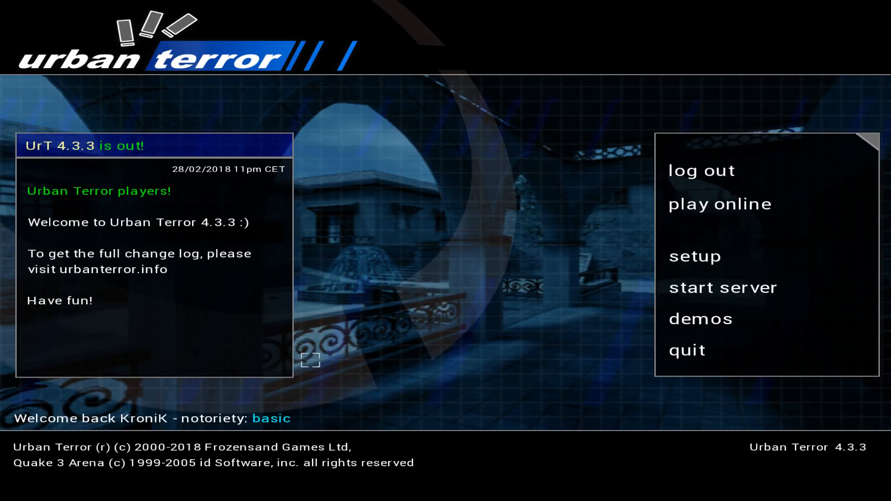
{"action": "key", "text": "grave"}
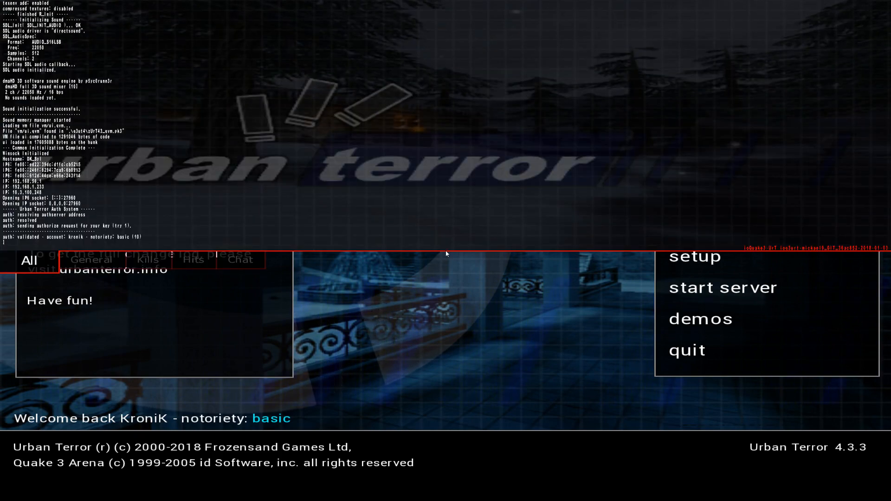
{"action": "key", "text": "Up"}
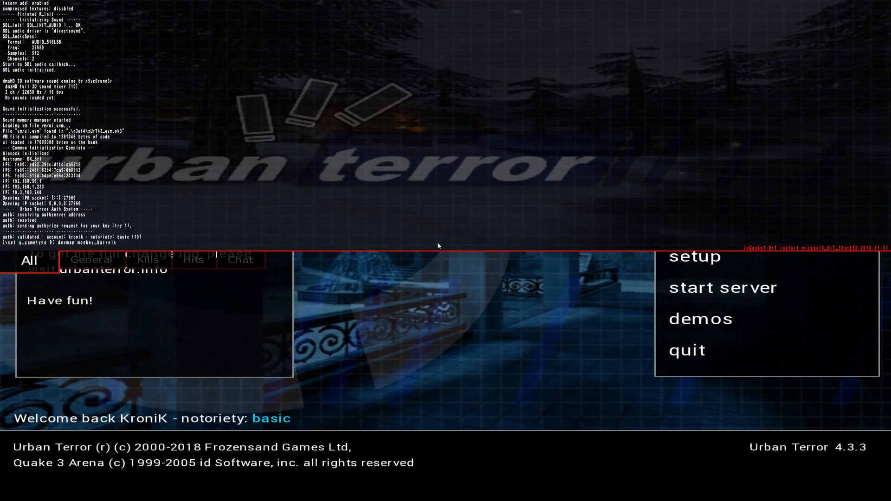
{"action": "key", "text": "Return"}
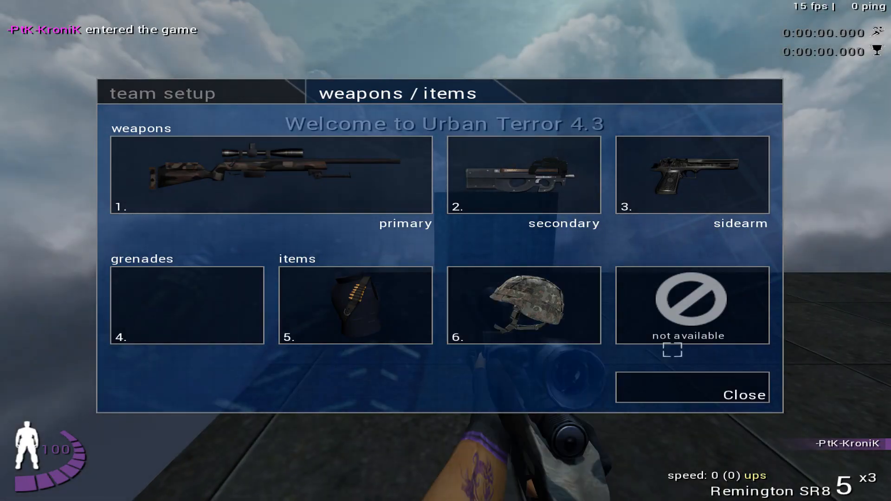
- Dismiss the weapon selection, switch to the knife and walk to the dark start platform's edge facing the curved ramp
{"action": "key", "text": "Escape"}
{"action": "key", "text": "w"}
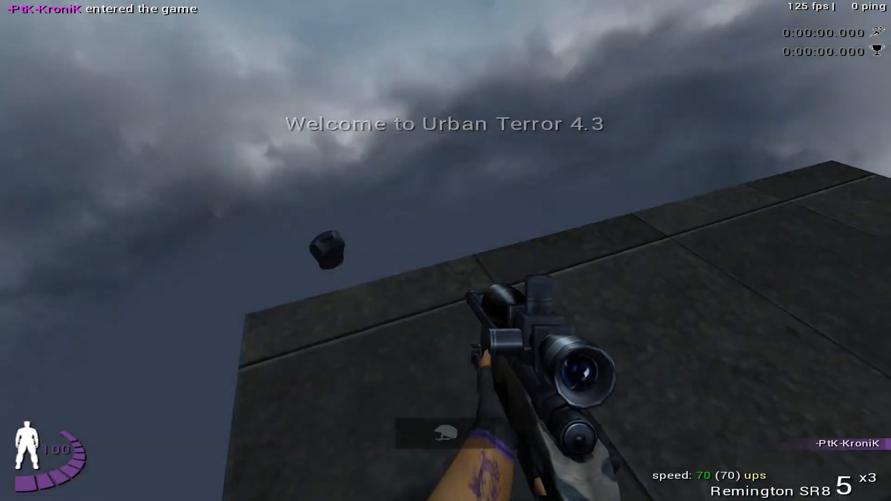
{"action": "key", "text": "1"}
{"action": "key", "text": "w"}
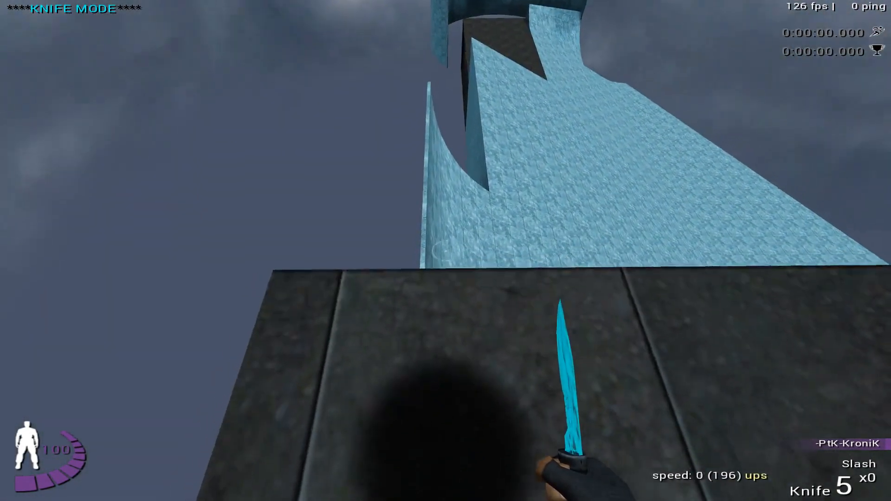
{"action": "left_click", "coordinate": [445, 250]}
{"action": "key", "text": "w"}
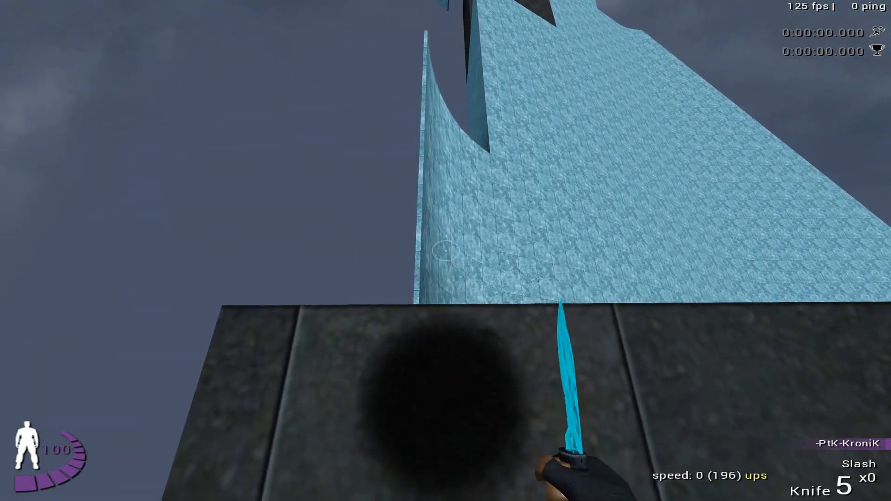
- Bring up the jump menu and save the current position at the start platform's edge
{"action": "key", "text": "Right"}
{"action": "key", "text": "Right"}
{"action": "key", "text": "Right"}
{"action": "key", "text": "Right"}
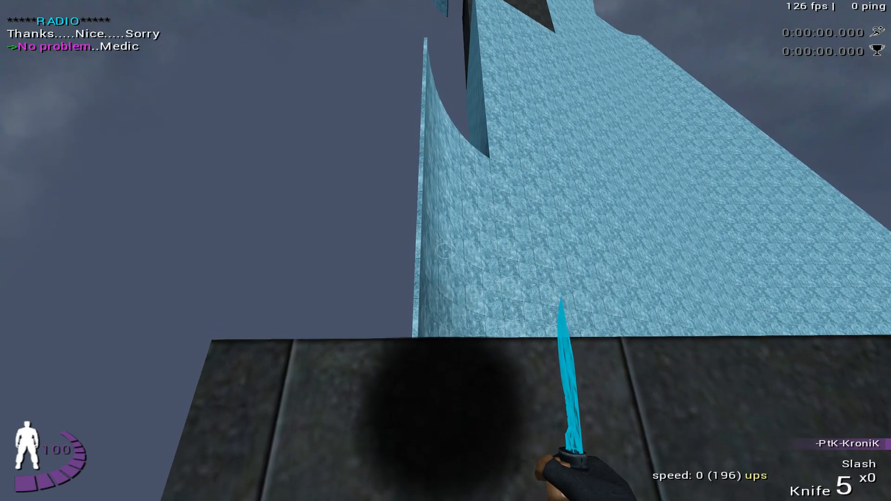
{"action": "key", "text": "Down"}
{"action": "key", "text": "Return"}
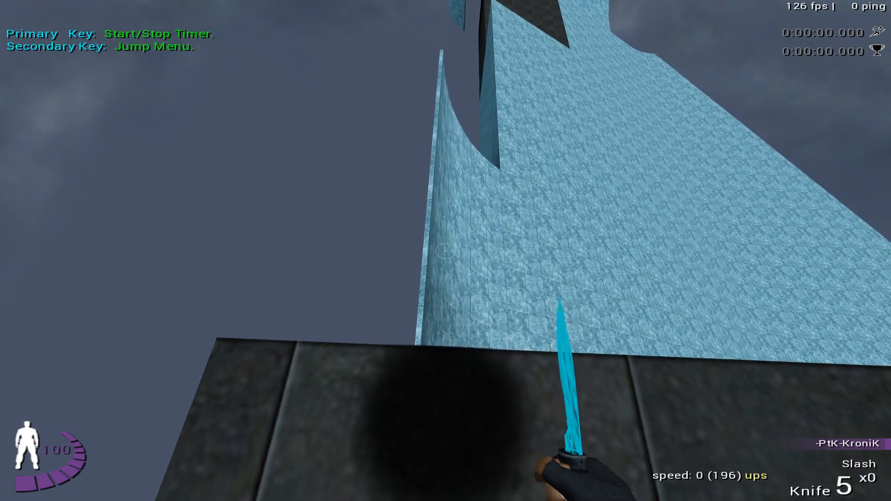
{"action": "key", "text": "Down"}
{"action": "key", "text": "Return"}
{"action": "key", "text": "Left"}
{"action": "key", "text": "Left"}
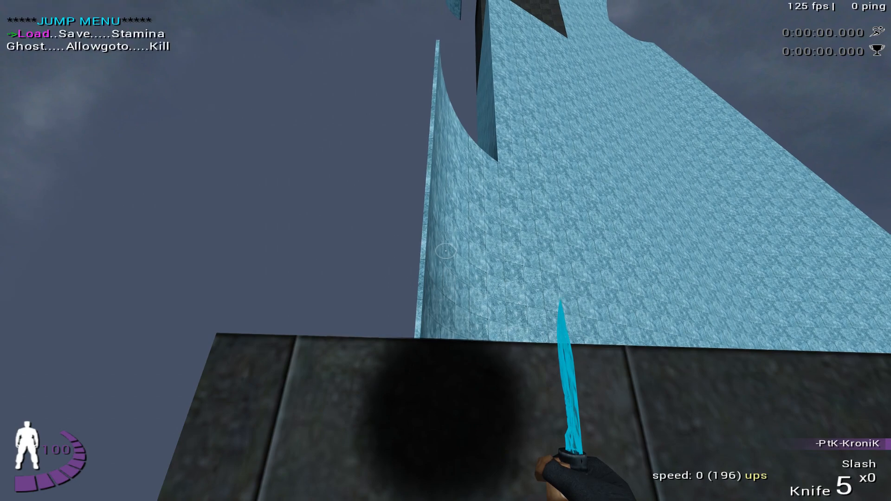
{"action": "key", "text": "Right"}
{"action": "key", "text": "Right"}
{"action": "key", "text": "Left"}
{"action": "key", "text": "Return"}
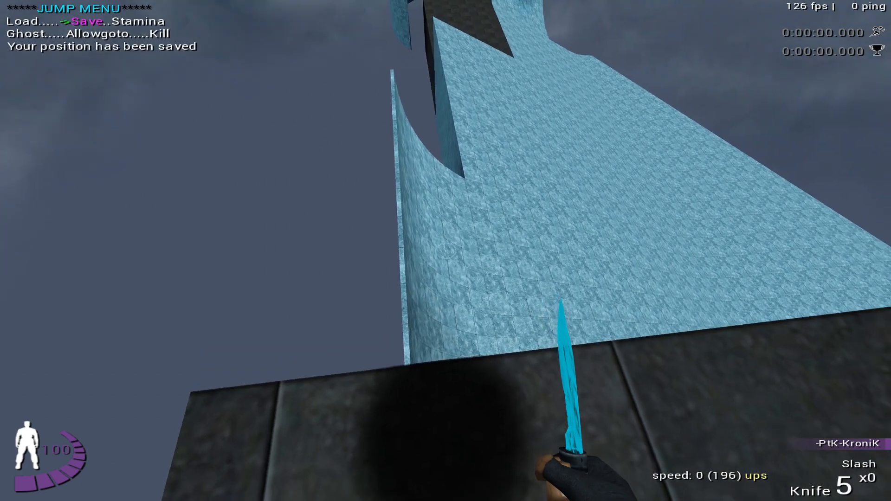
- Run off the start platform onto the ramp, load the saved position, and ride the curved wall again at speed
{"action": "key", "text": "w"}
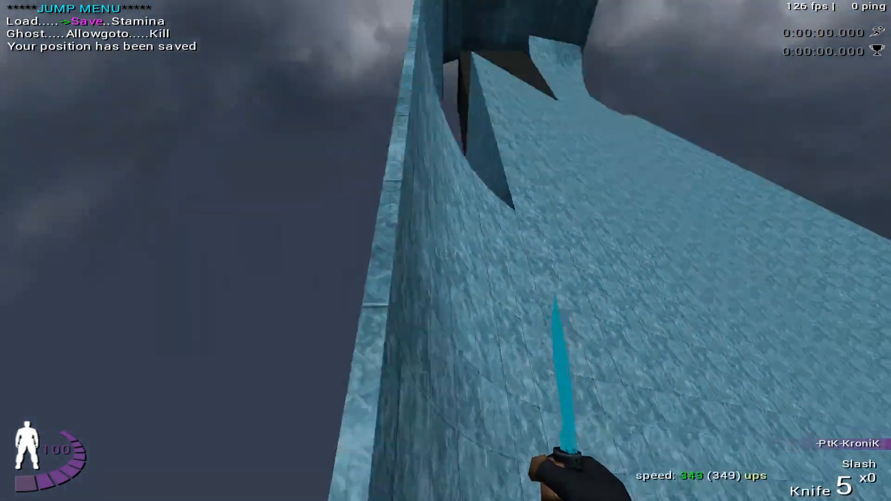
{"action": "key", "text": "Left"}
{"action": "key", "text": "Return"}
{"action": "key", "text": "w"}
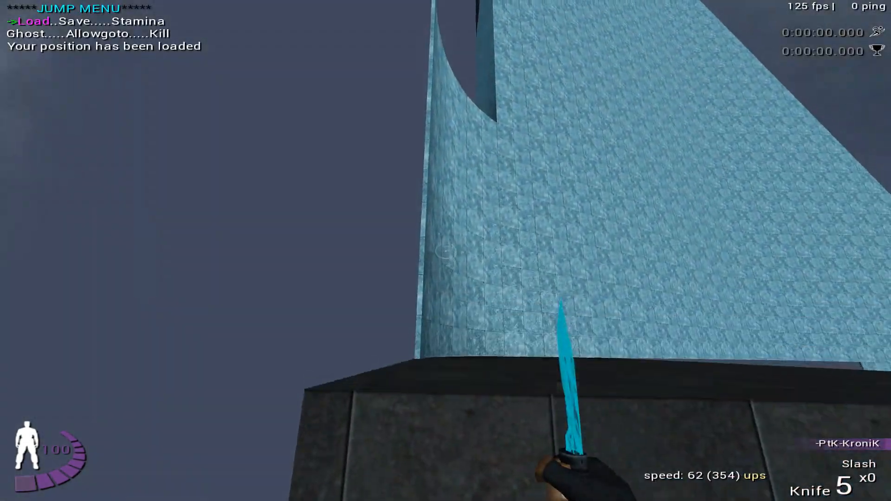
{"action": "key", "text": "w"}
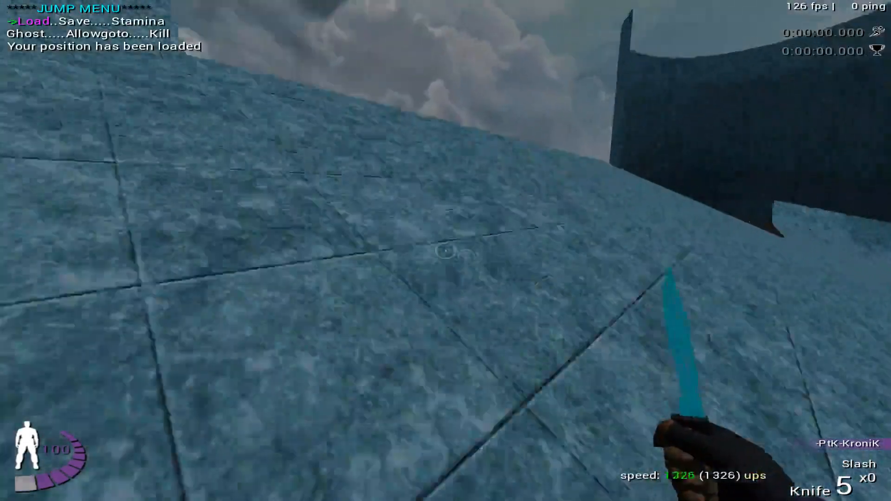
{"action": "key", "text": "w"}
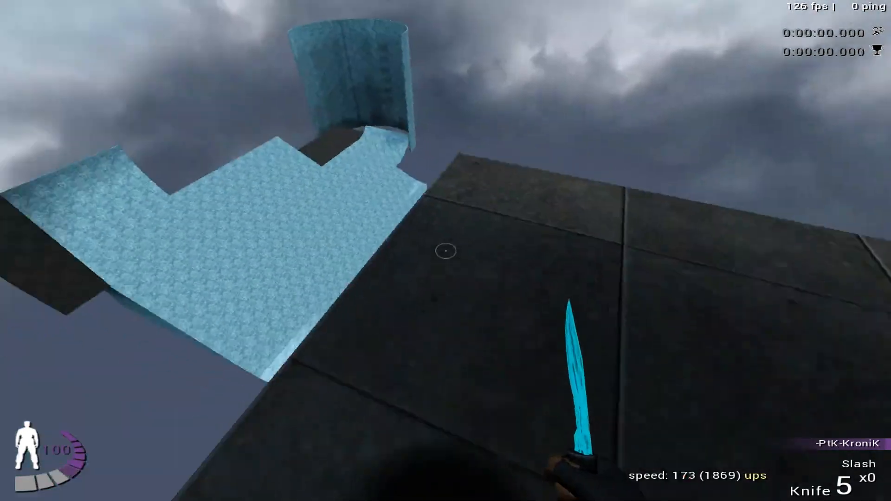
- Examine the distant tiled wall and curved ramp through the Remington SR8's scope from the dark platform, and return to the knife
{"action": "left_click", "coordinate": [445, 251]}
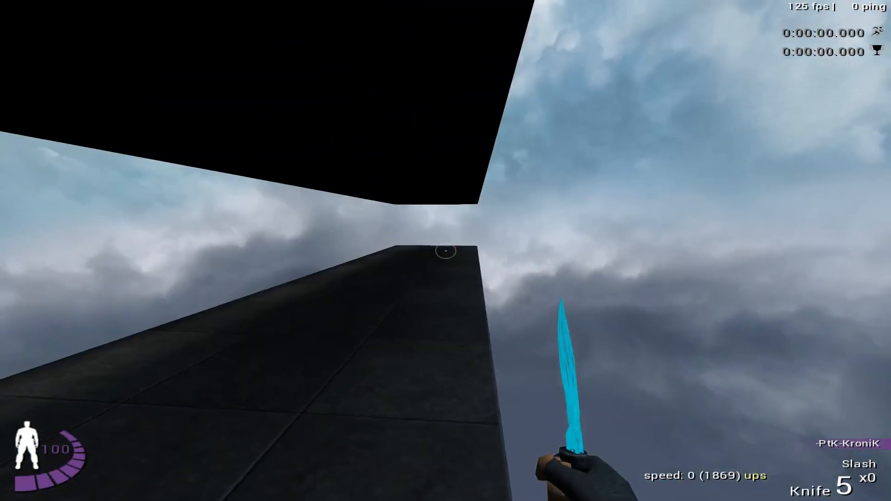
{"action": "key", "text": "1"}
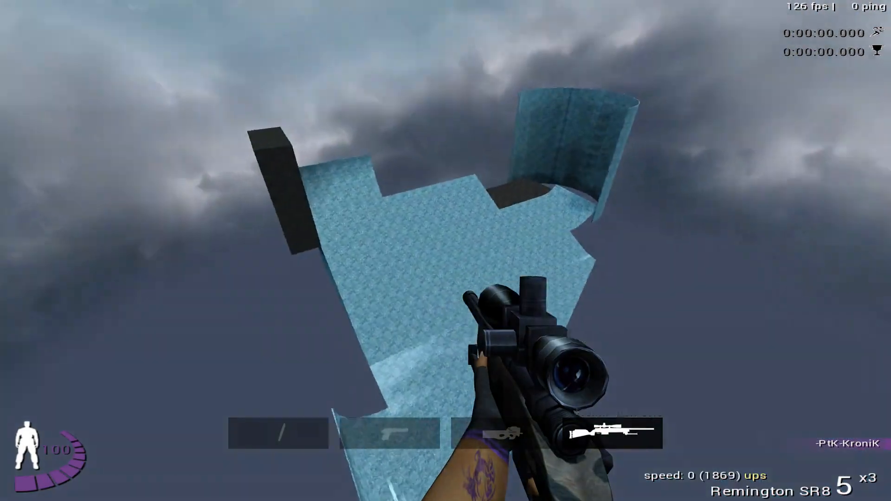
{"action": "right_click", "coordinate": [446, 251]}
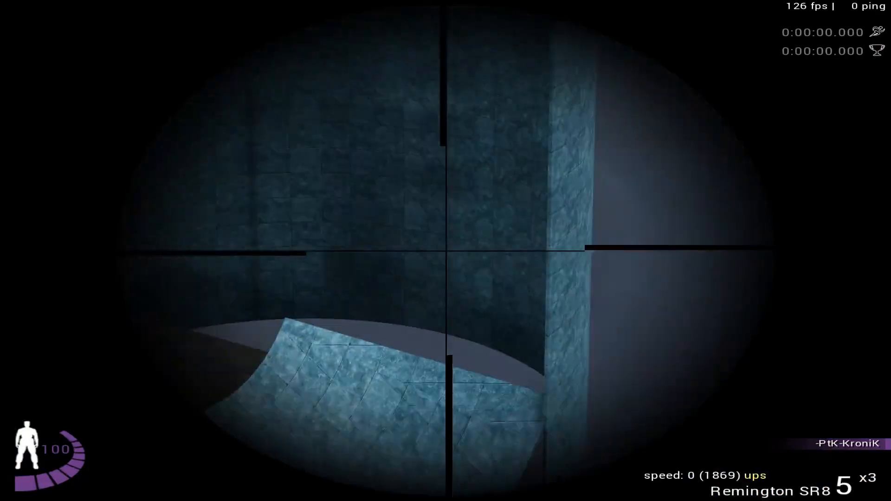
{"action": "right_click", "coordinate": [445, 251]}
{"action": "key", "text": "1"}
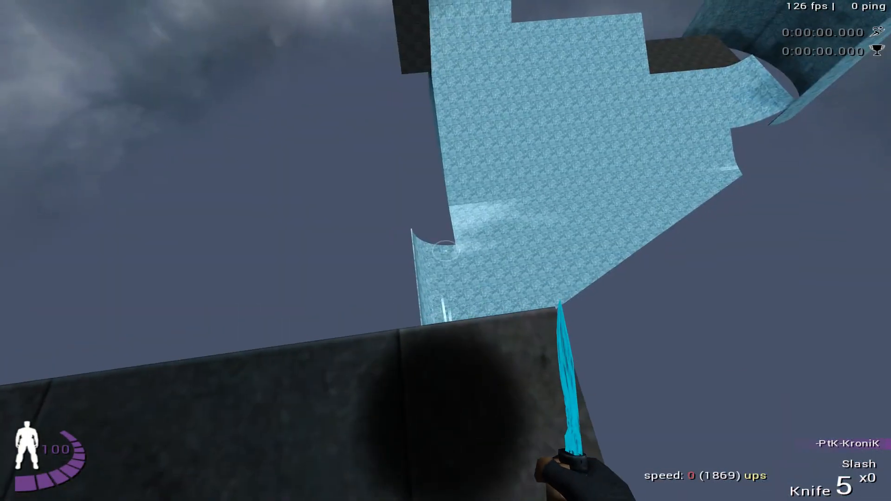
- Position at the dark platform's corner and jump off, steering in the air toward the curved end of the ramp below
{"action": "key", "text": "w"}
{"action": "key", "text": "d"}
{"action": "key", "text": "w"}
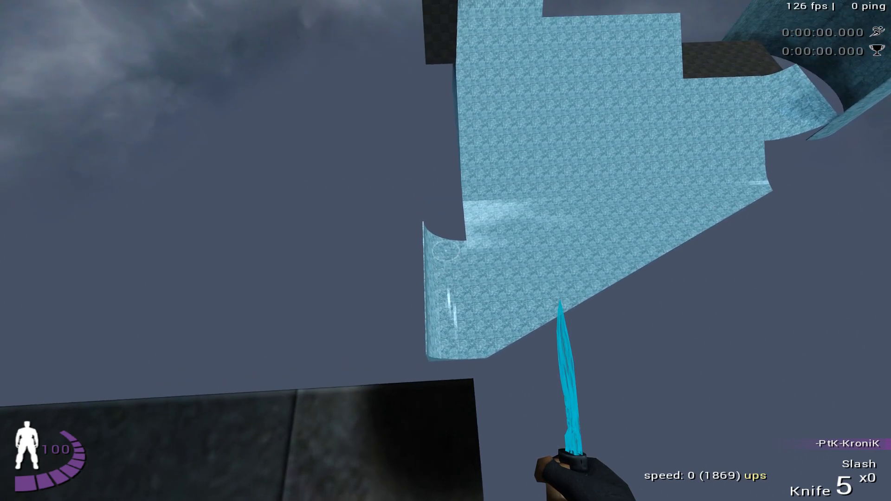
{"action": "key", "text": "w"}
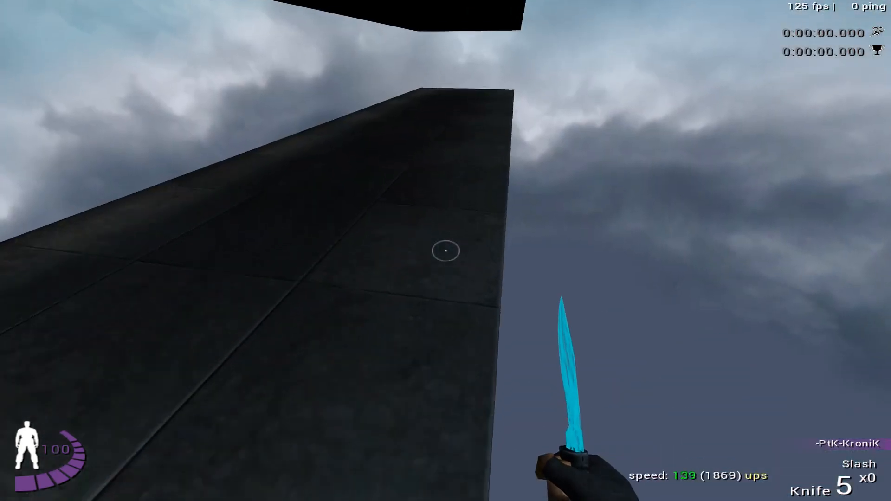
{"action": "key", "text": "w"}
{"action": "key", "text": "space"}
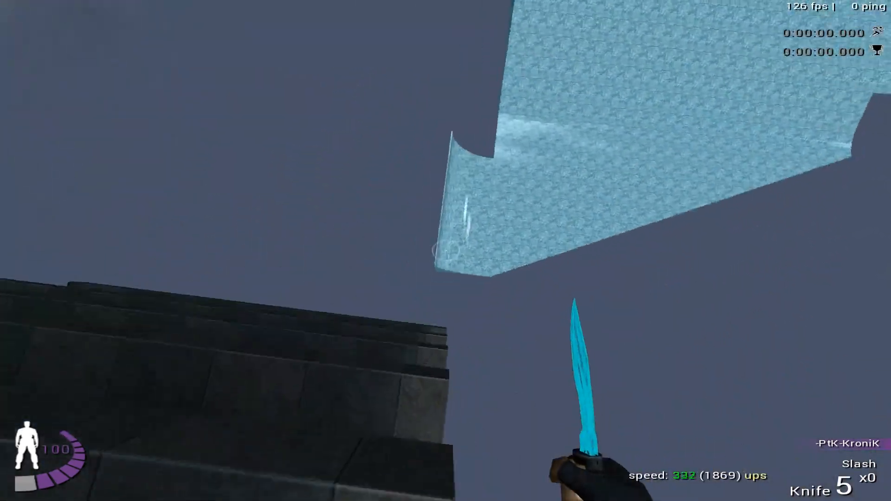
{"action": "key", "text": "a"}
{"action": "key", "text": "d"}
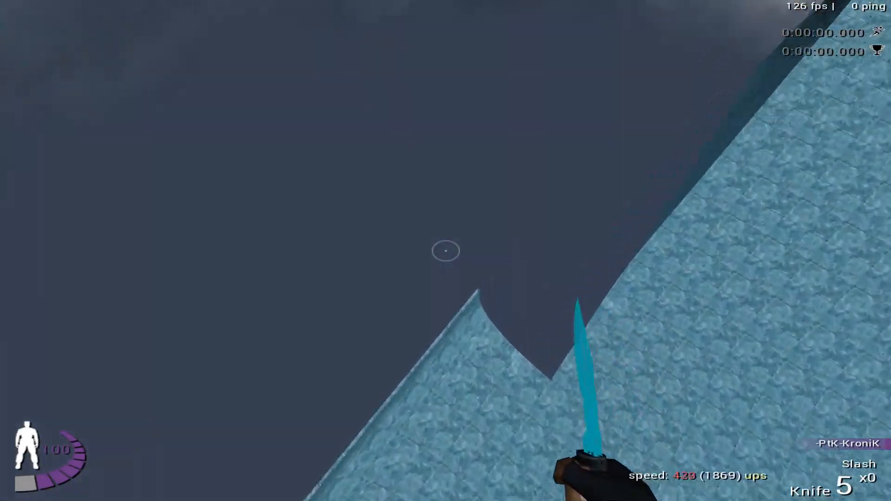
- Move around beneath the ramp structure to inspect its underside and curved end from below
{"action": "key", "text": "d"}
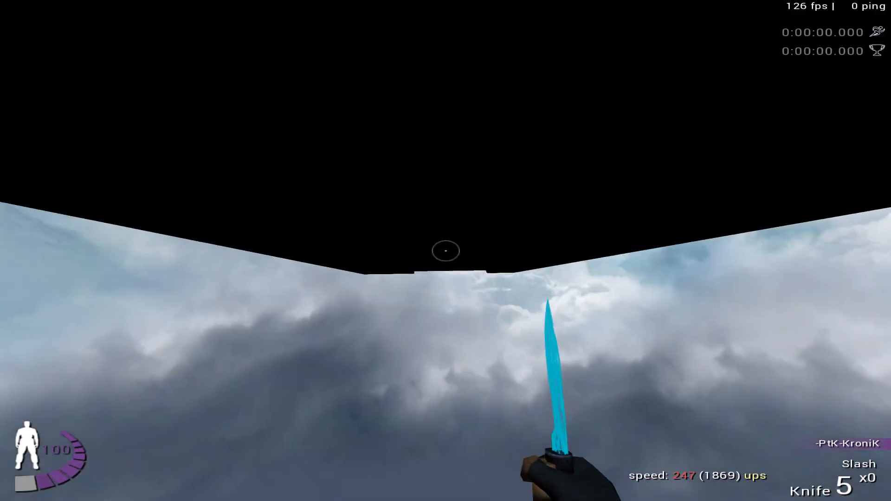
{"action": "key", "text": "space"}
{"action": "key", "text": "d"}
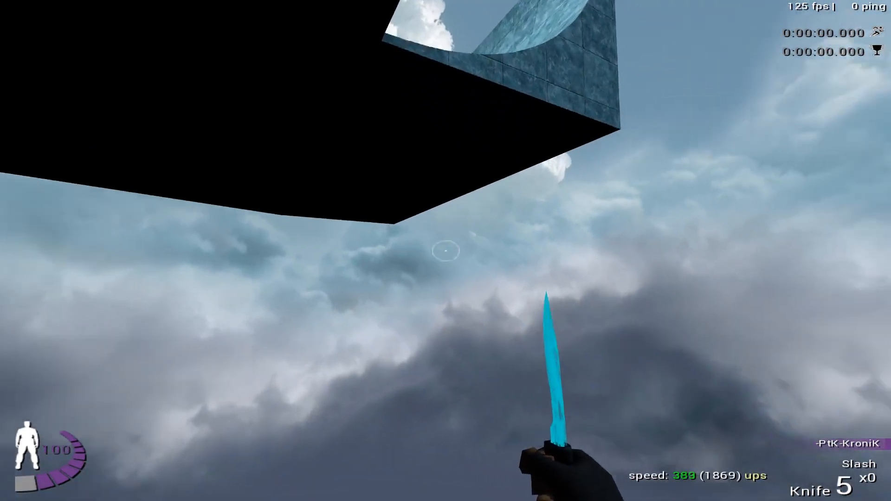
{"action": "key", "text": "a"}
{"action": "key", "text": "a"}
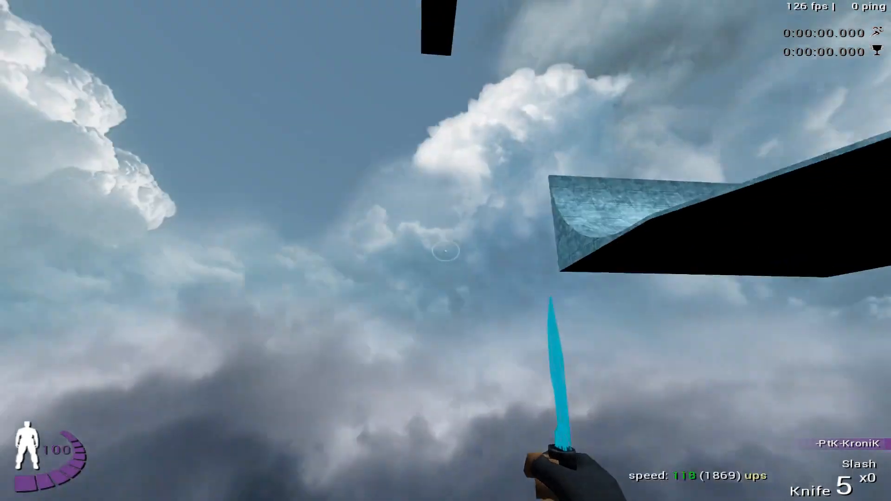
{"action": "key", "text": "a"}
{"action": "key", "text": "d"}
{"action": "key", "text": "d"}
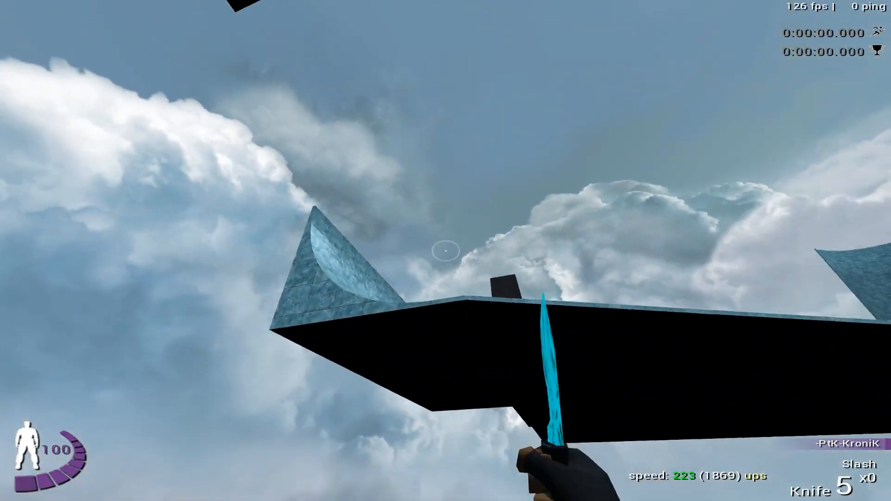
- Circle beneath the ramp structure toward its far end, examining the black underside and the tall curved end wall from several angles
{"action": "key", "text": "a"}
{"action": "key", "text": "a"}
{"action": "left_click", "coordinate": [446, 251]}
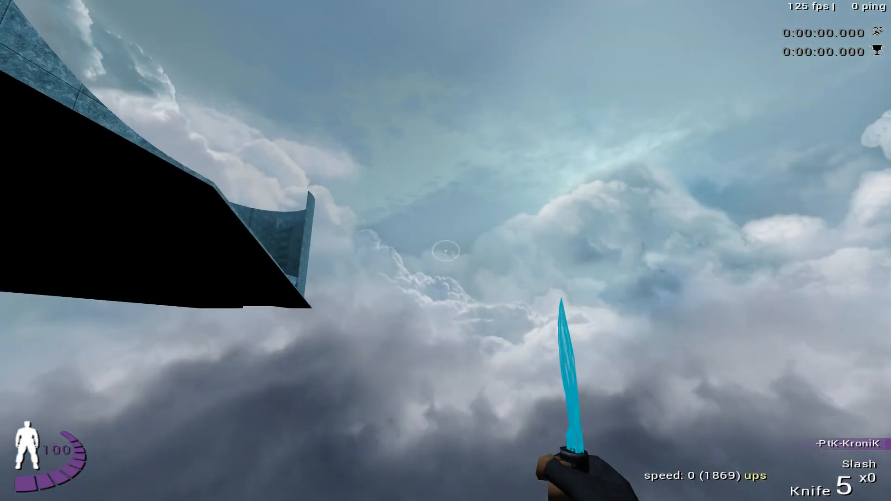
{"action": "key", "text": "w"}
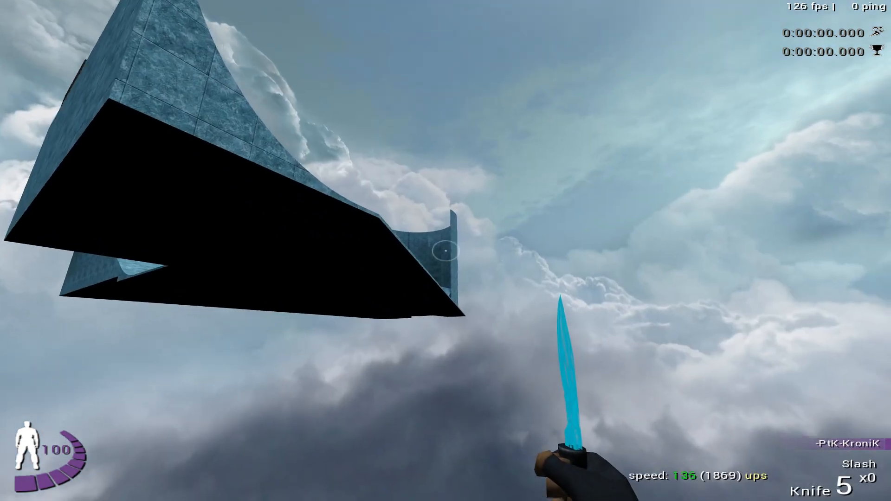
{"action": "key", "text": "space"}
{"action": "key", "text": "space"}
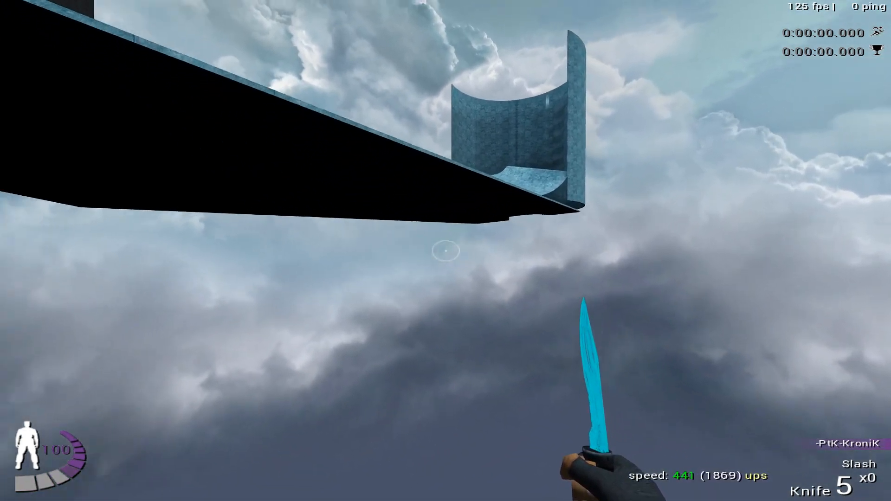
- Quit the game and return to the monkey_barrels map in GtkRadiant, turning the camera toward the curved tiled wall
{"action": "key", "text": "Escape"}
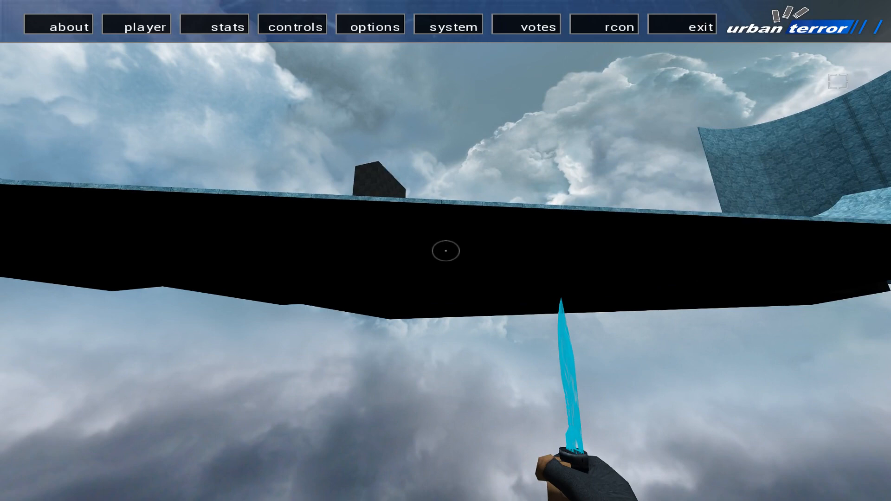
{"action": "left_click", "coordinate": [681, 26]}
{"action": "left_click", "coordinate": [676, 132]}
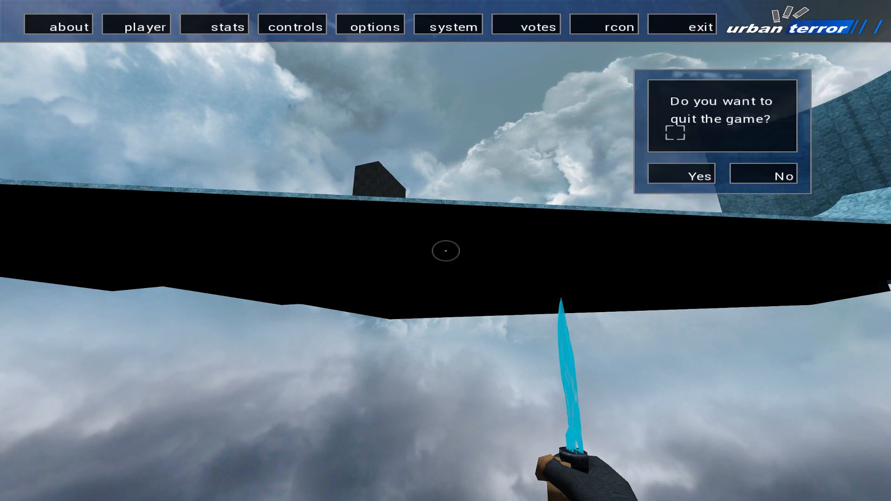
{"action": "left_click", "coordinate": [677, 169]}
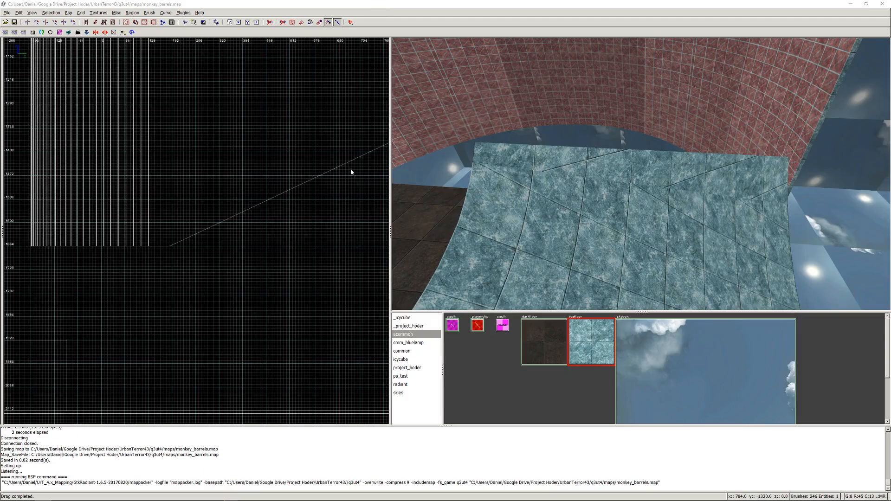
{"action": "right_click", "coordinate": [616, 124]}
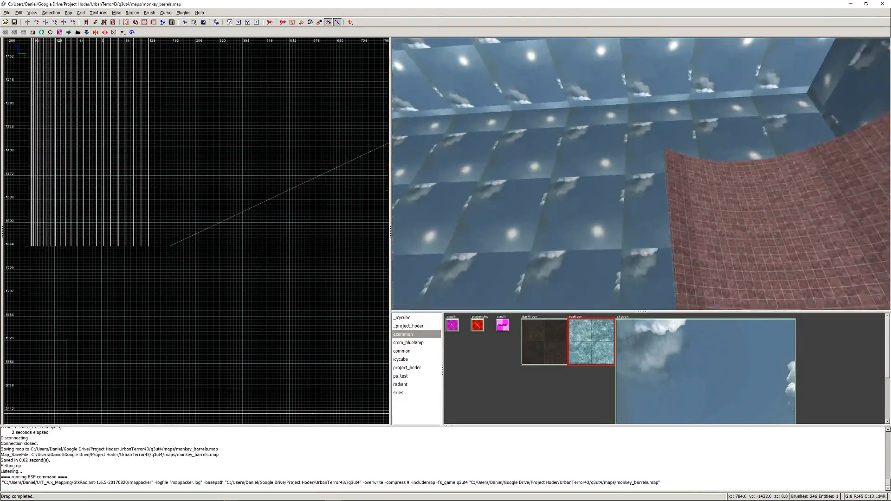